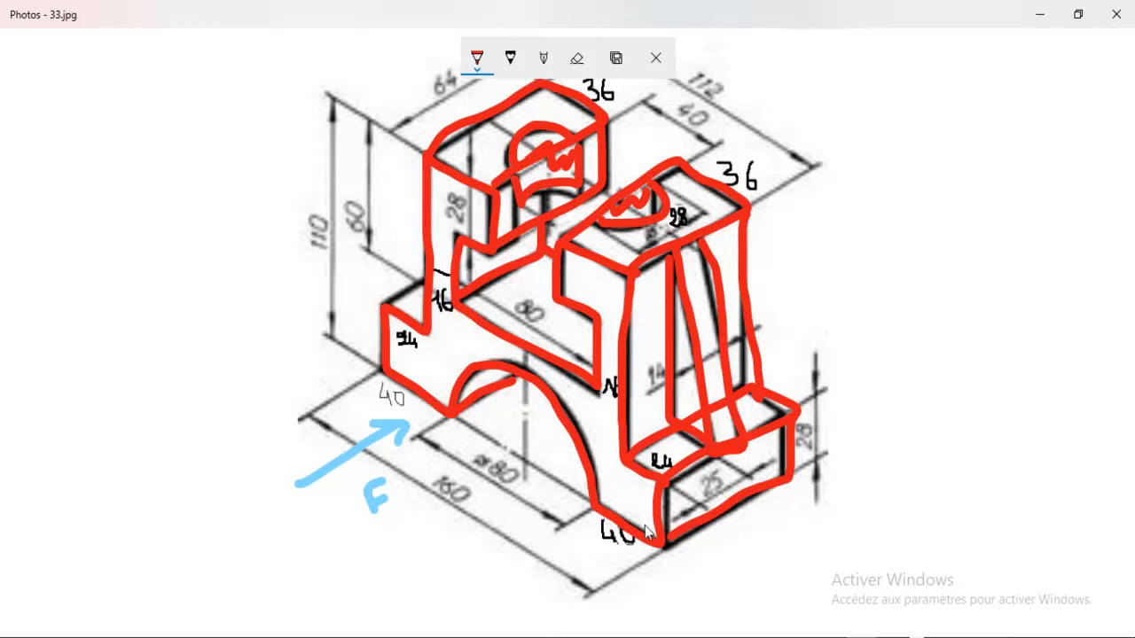
Step: Mark up the reference drawing in red ink: an arrow near the front 40 mm dimension, the rib's edge and the rib's width
left_click_drag(652, 525, 632, 529)
left_click_drag(676, 290, 669, 364)
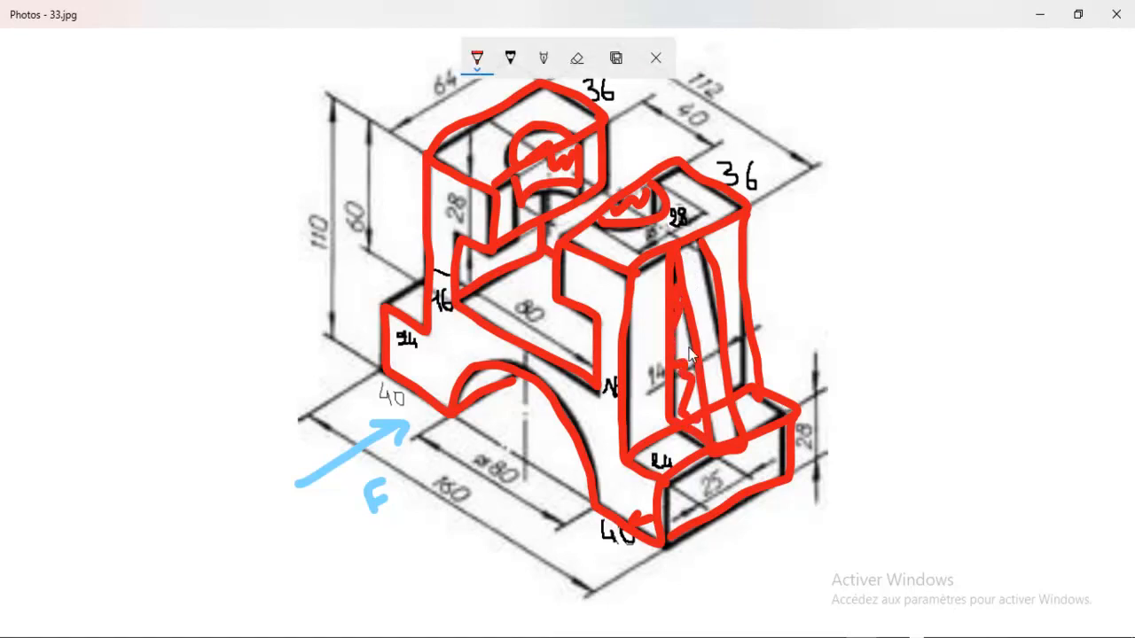
mouse_move(700, 339)
left_mouse_down()
mouse_move(720, 337)
mouse_move(705, 346)
left_mouse_up()
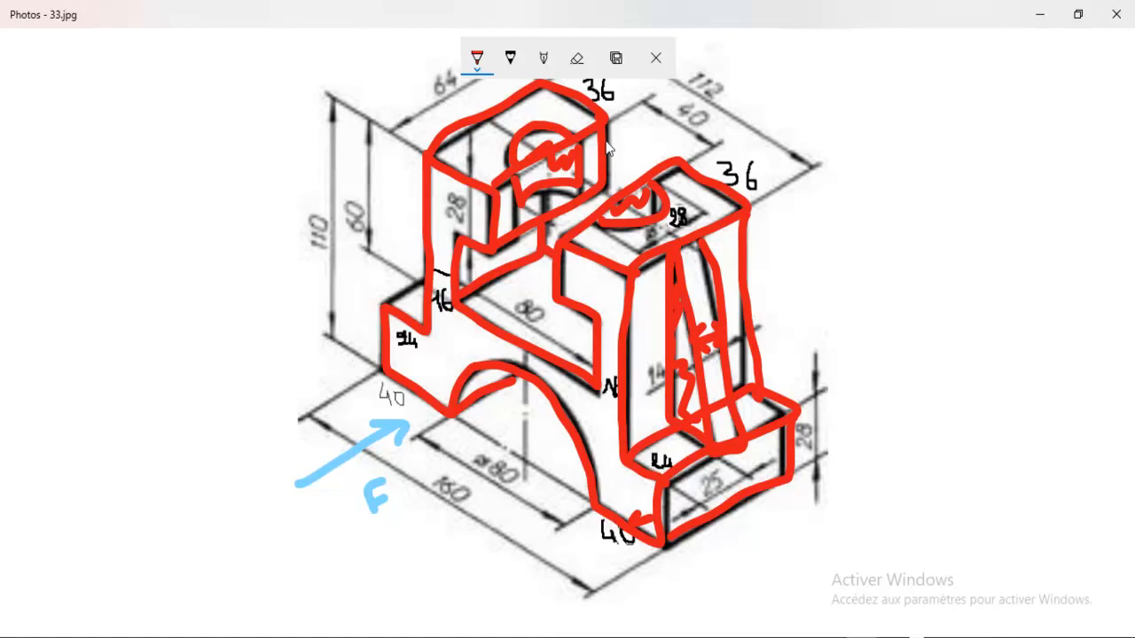
Step: Switch from the reference drawing to SOLIDWORKS and minimise the open assembly document
left_click(576, 58)
left_click(378, 636)
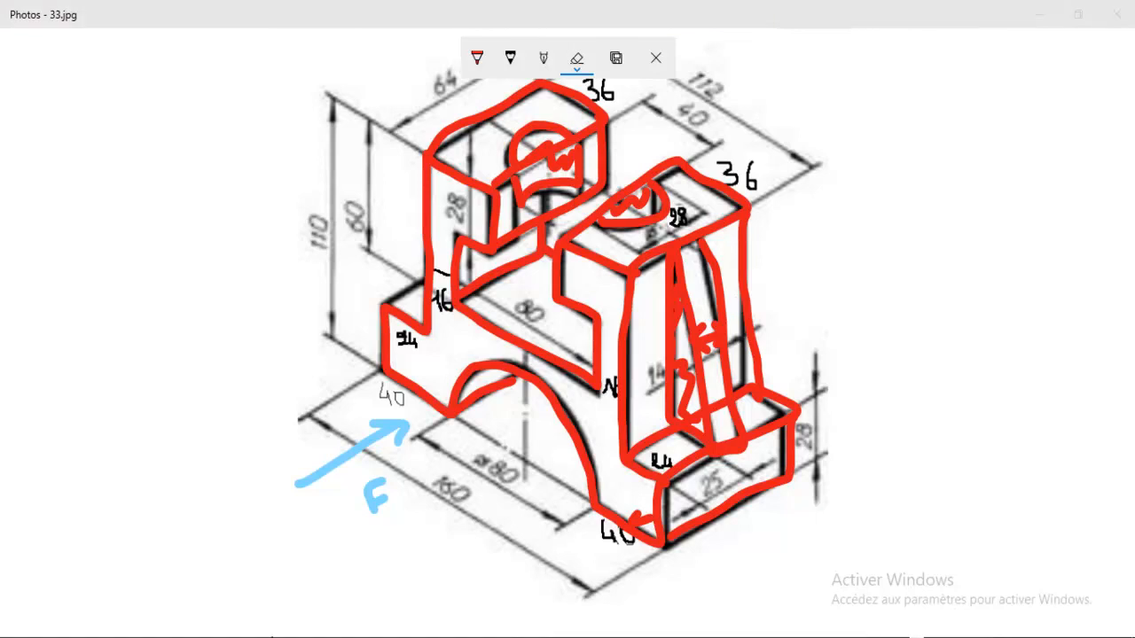
left_click(765, 522)
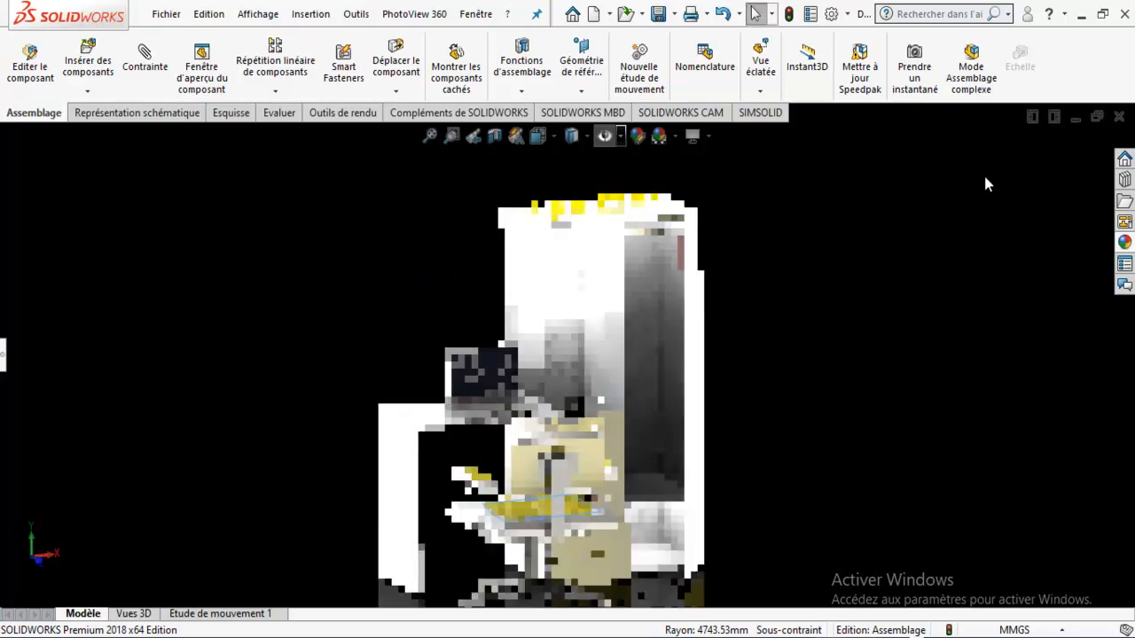
middle_click_drag(550, 487, 586, 492)
left_click(1119, 116)
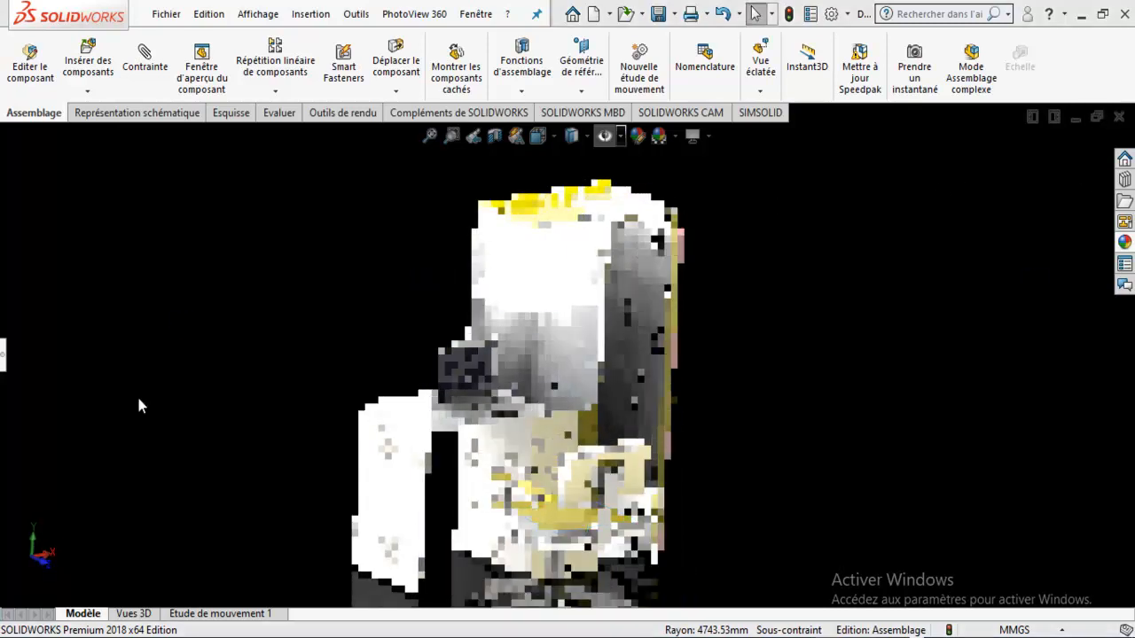
left_click(718, 403)
left_click(1076, 118)
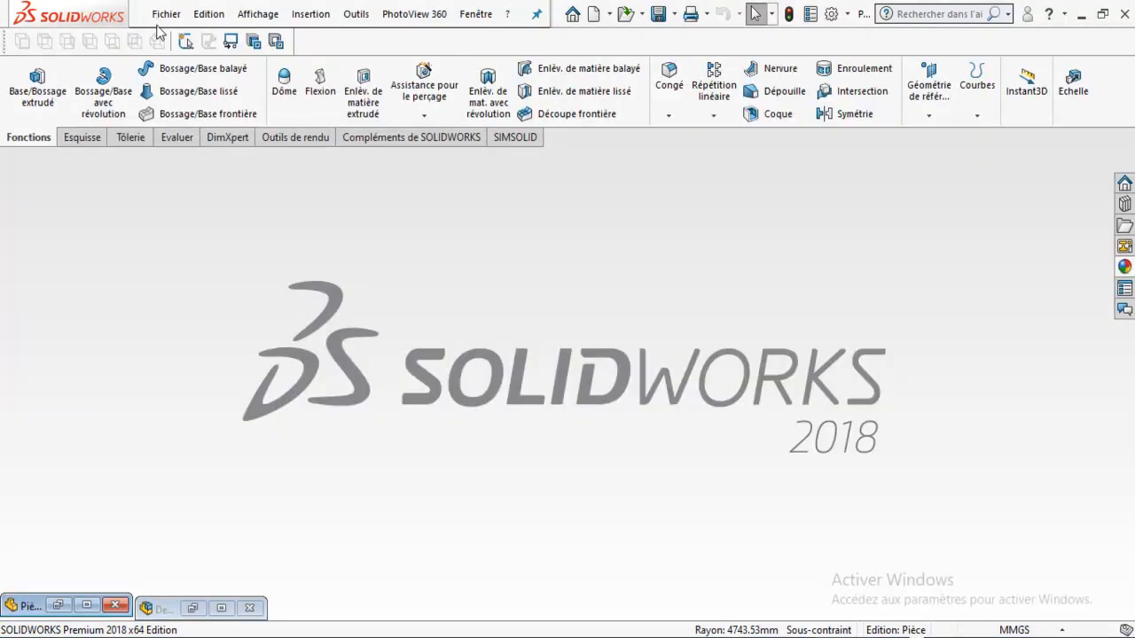
Step: Create a new part and start a sketch on the front plane (Plan de face)
left_click(165, 14)
left_click(654, 222)
left_click(166, 14)
left_click(182, 38)
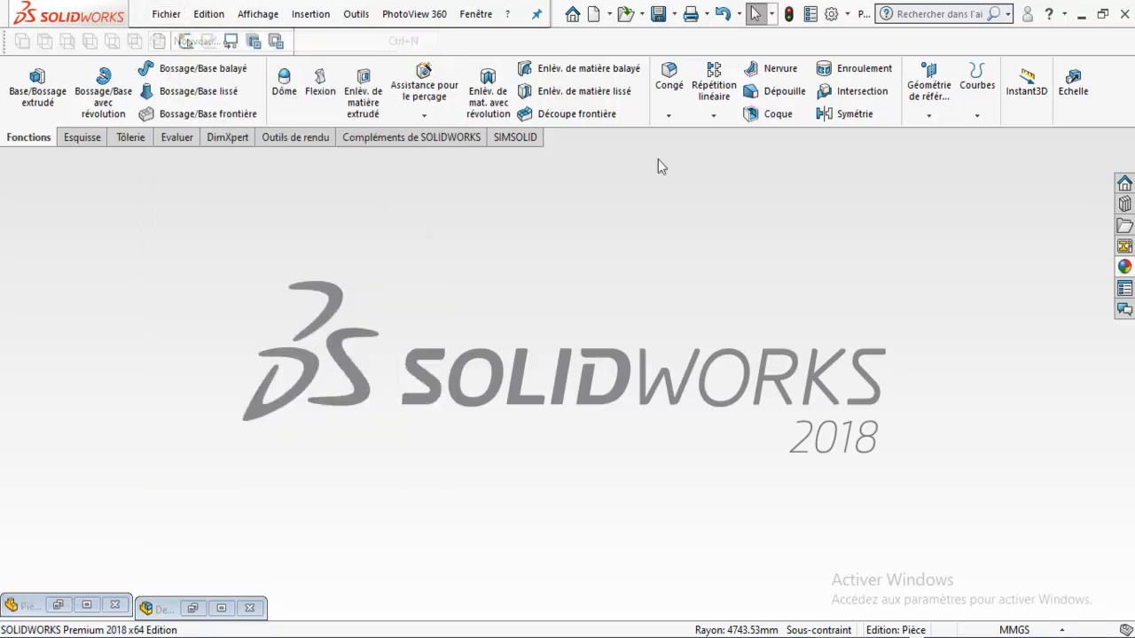
double_click(315, 253)
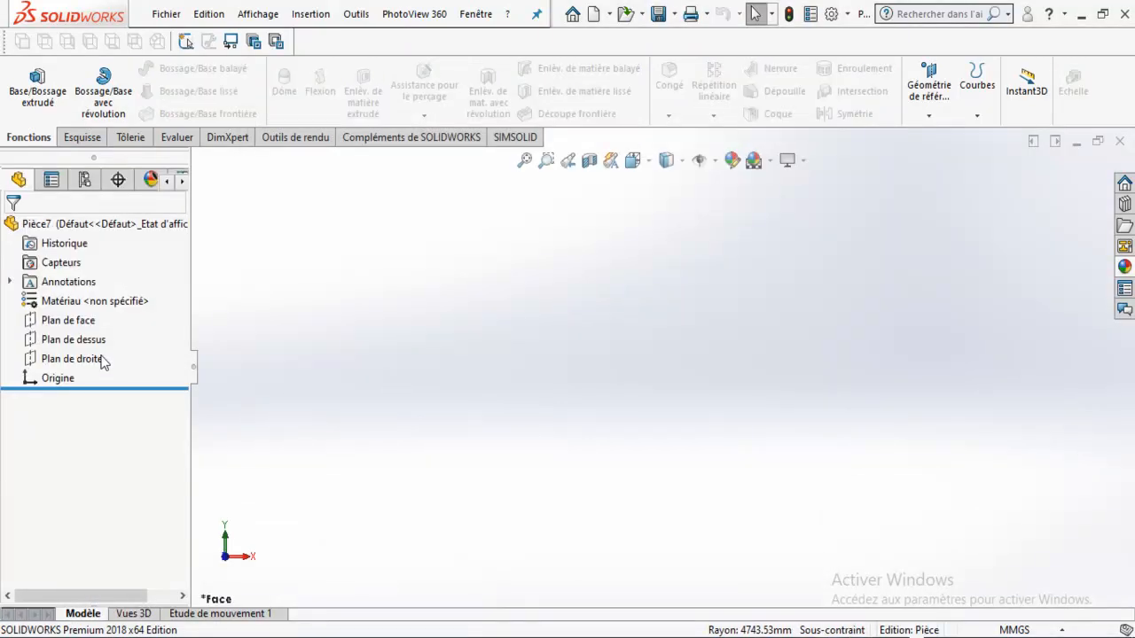
left_click(85, 321)
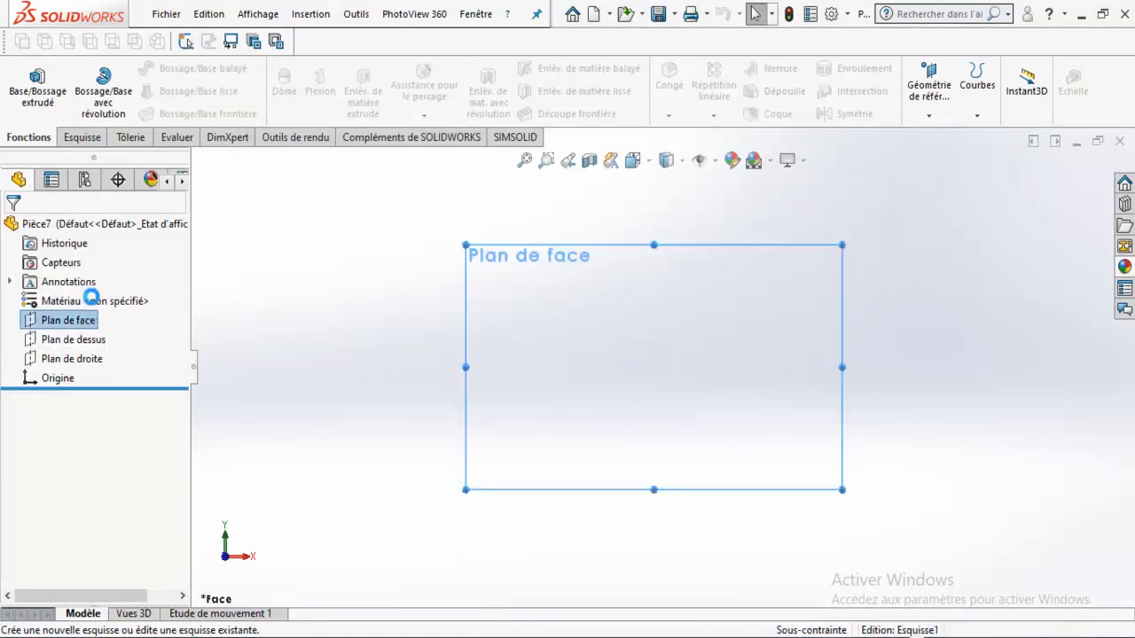
left_click(94, 299)
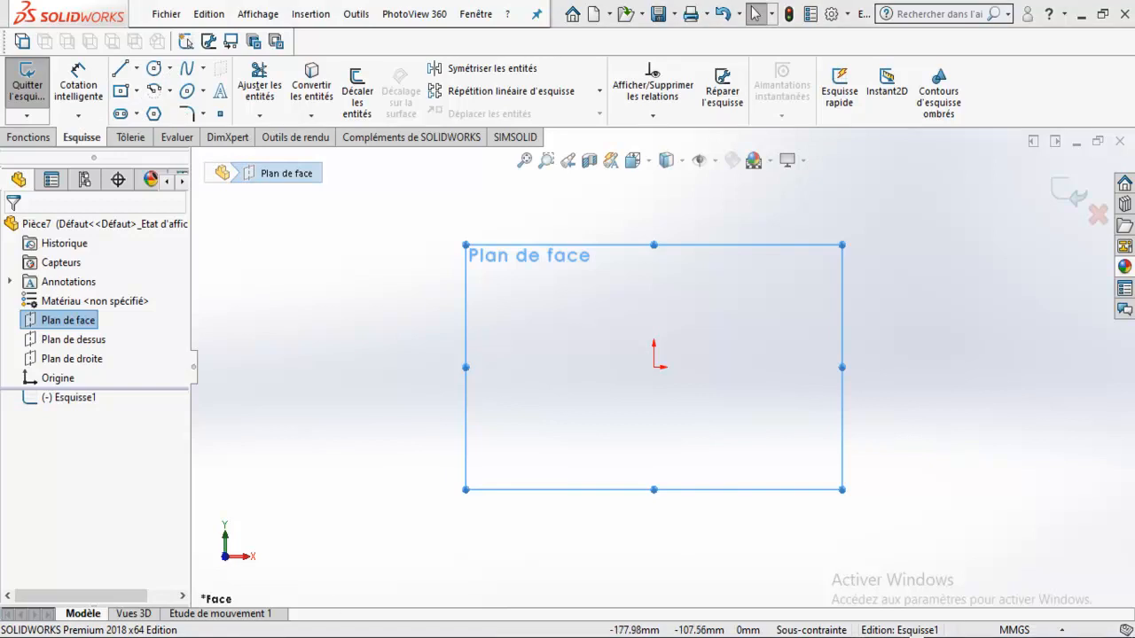
Step: Sketch a horizontal line about 58 mm long from the origin in the negative X direction, after checking the reference drawing
key("alt+Tab")
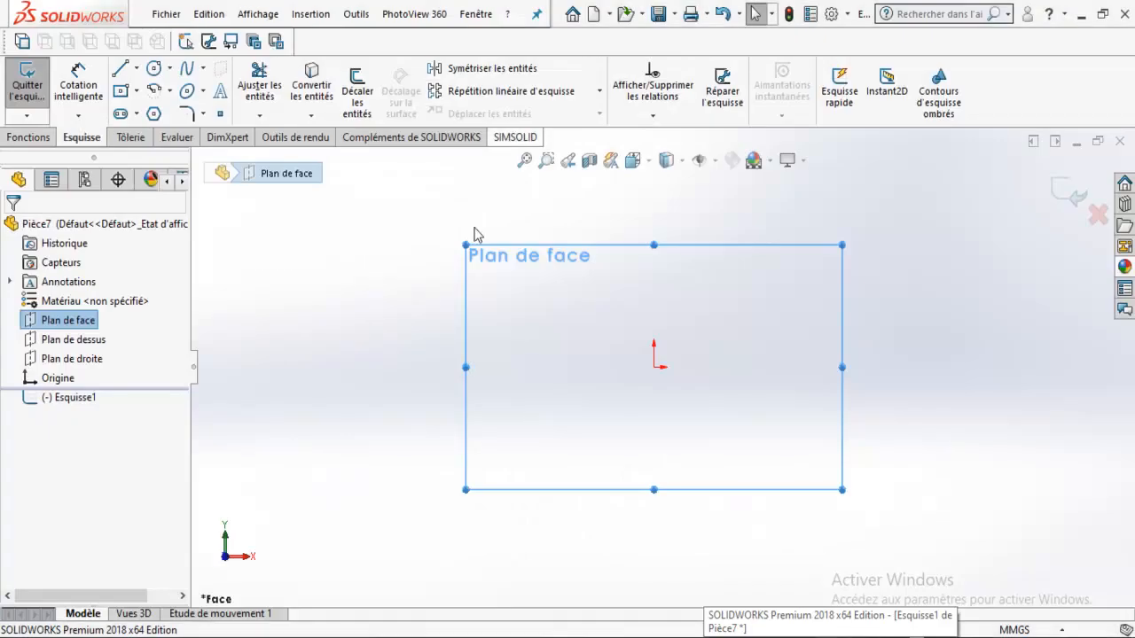
left_click(1039, 14)
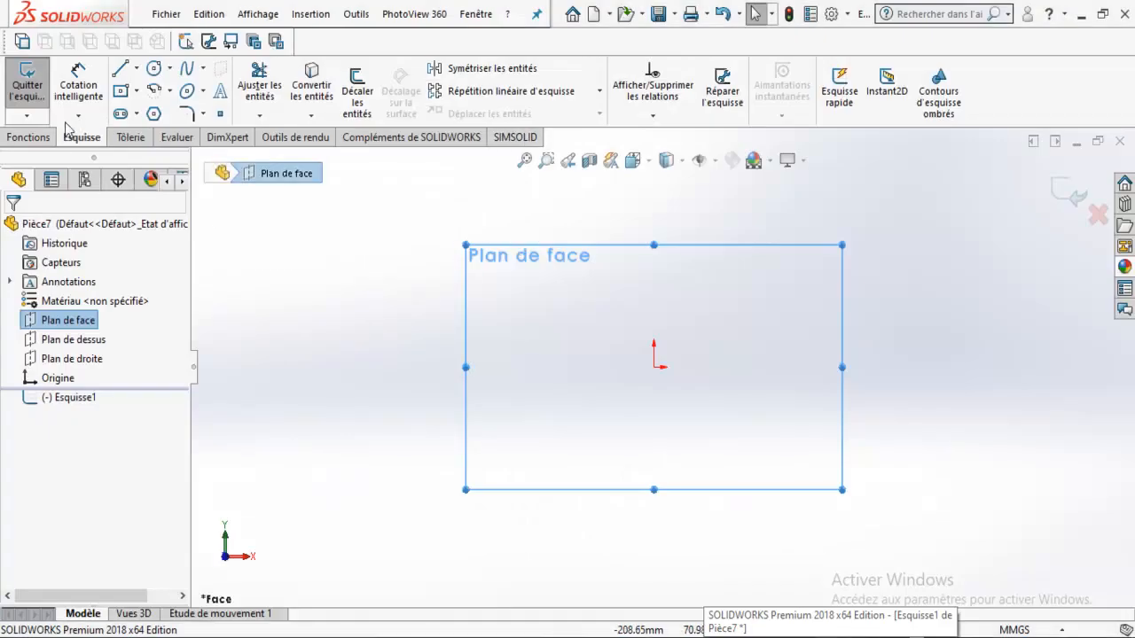
left_click(122, 71)
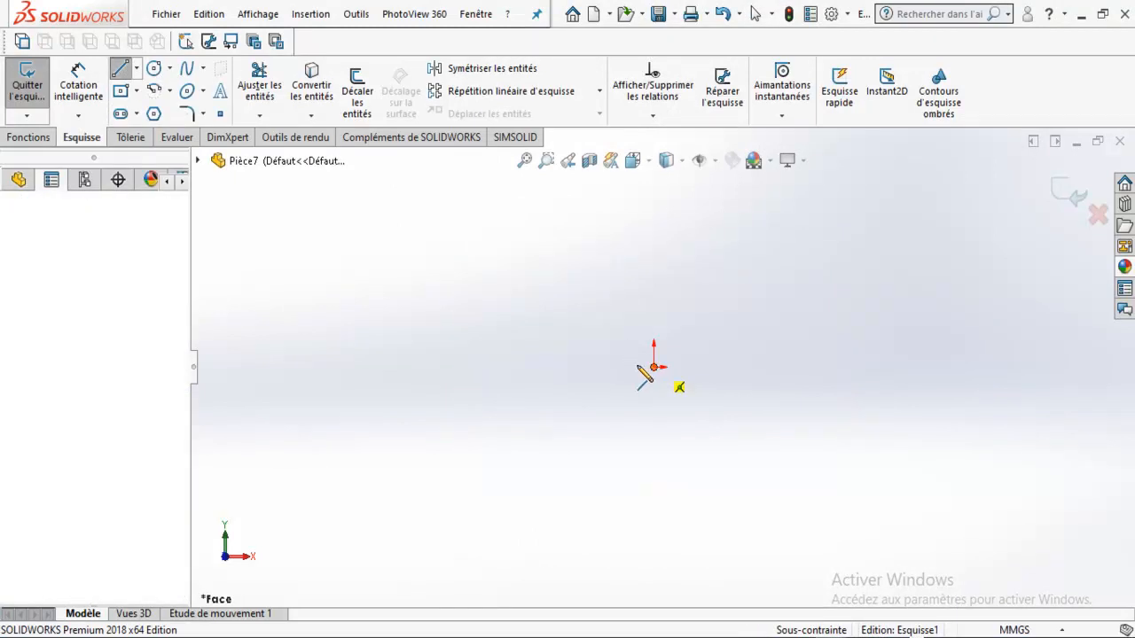
left_click(653, 365)
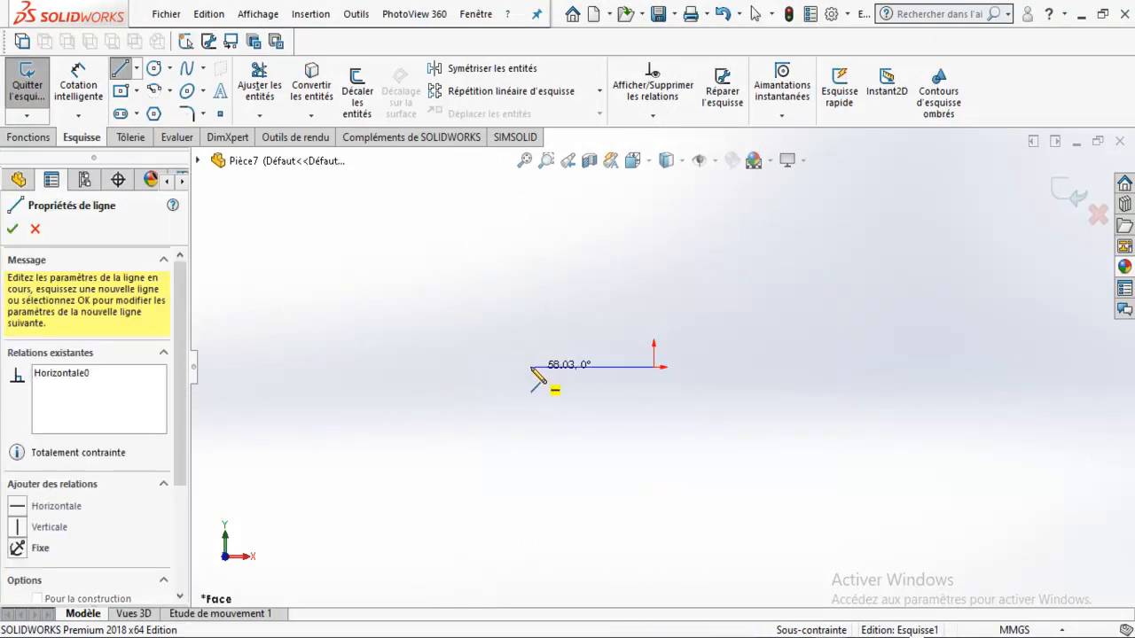
left_click(532, 367)
key("Escape")
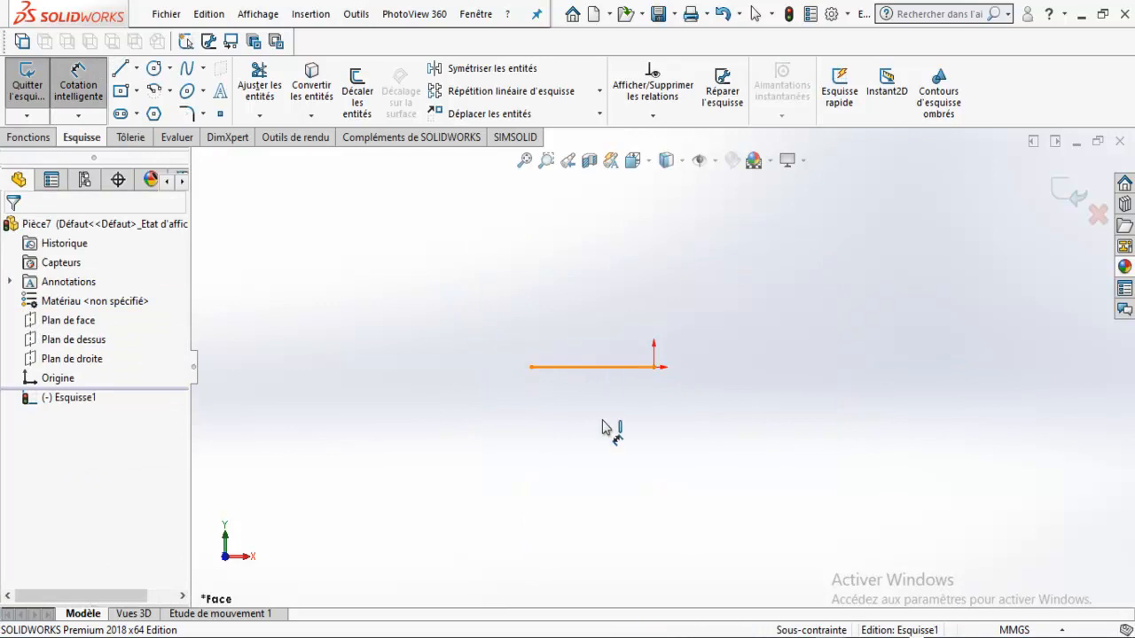
Step: Dimension the horizontal line's length to 40 mm
left_click(606, 367)
left_click(606, 422)
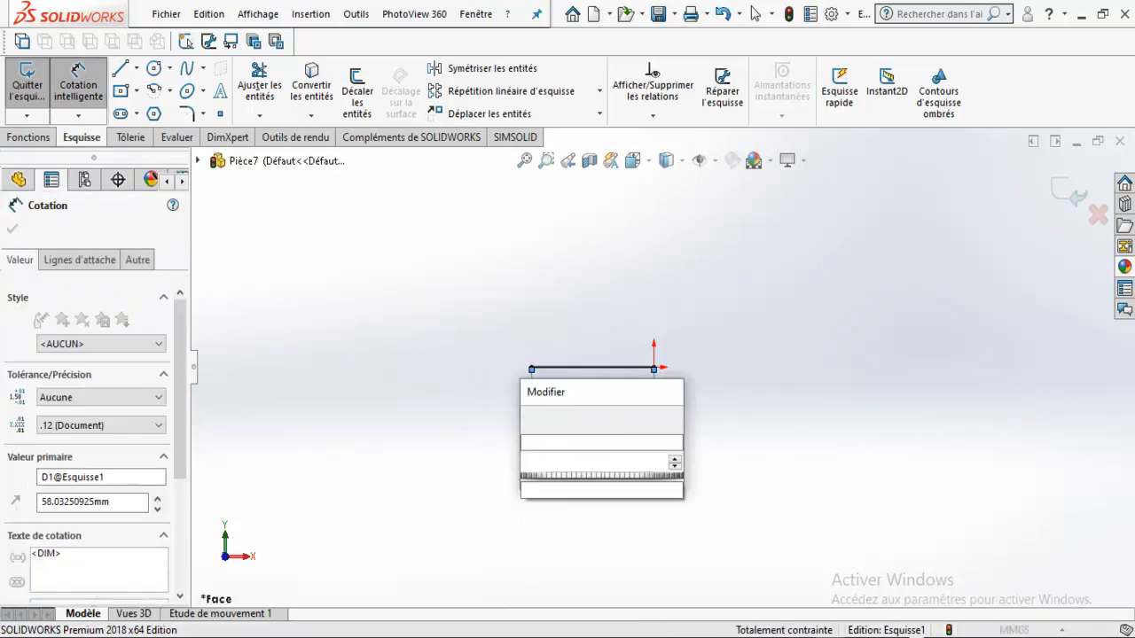
type("40")
key("Return")
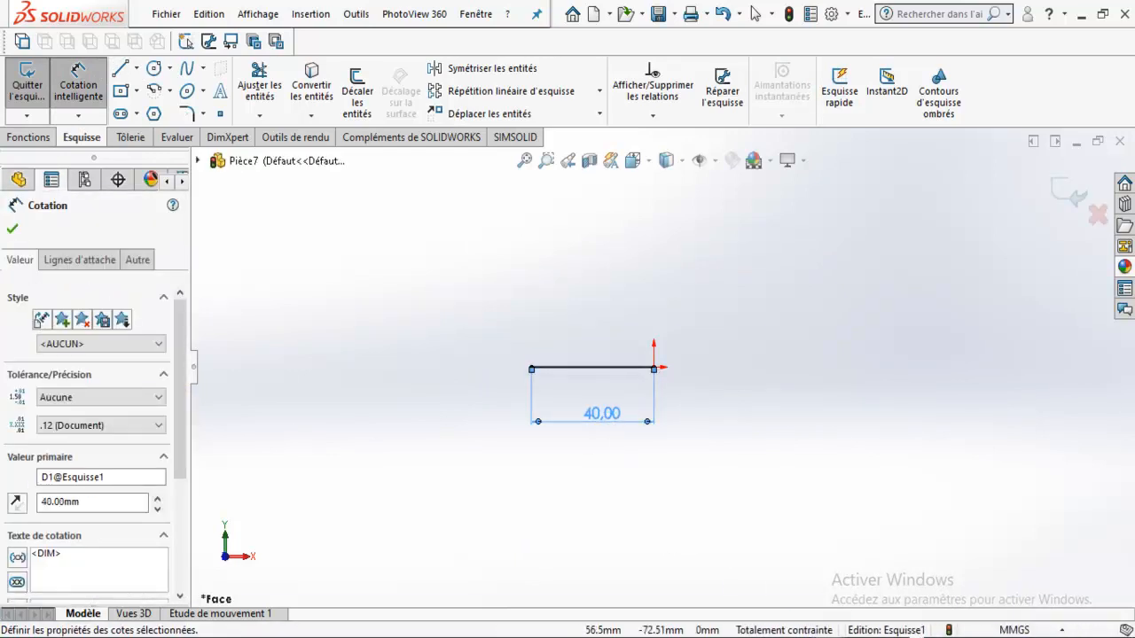
Step: Try sketching a chain of alternating lines and arcs above and beside the 40 mm line with the Line tool, and trim it away
key("alt+Tab")
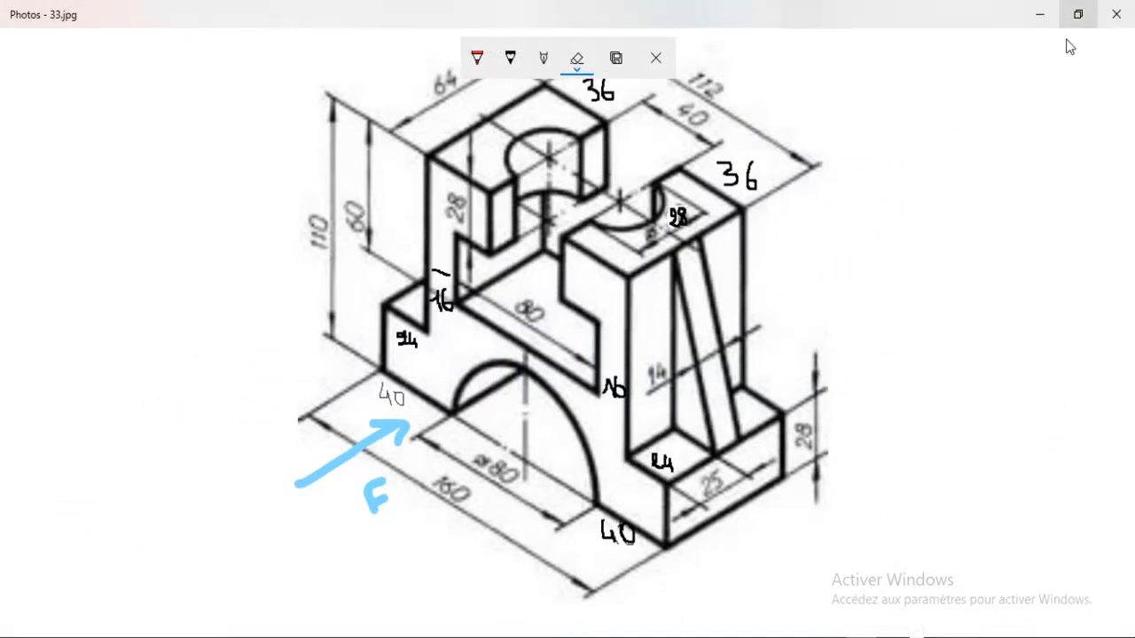
left_click(1043, 16)
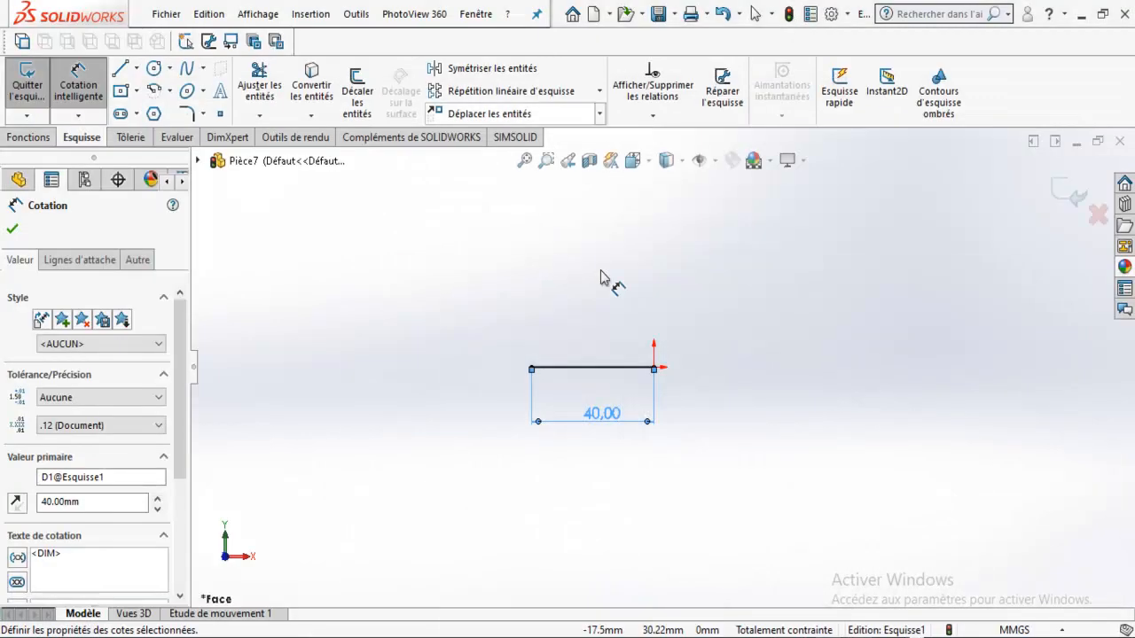
left_click(119, 69)
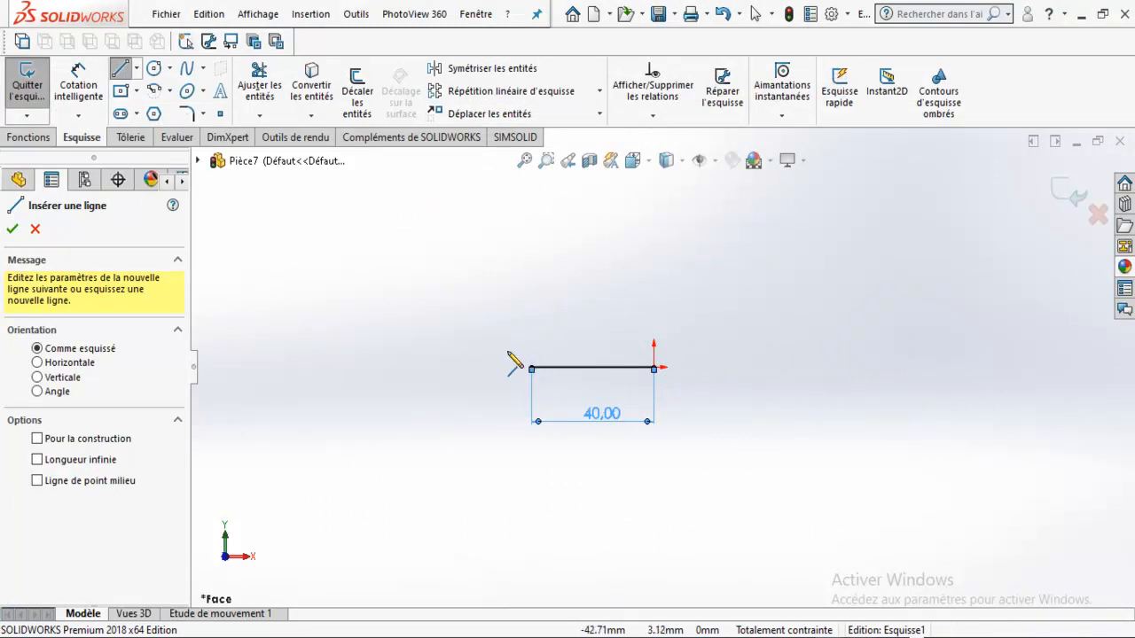
scroll(450, 357, "down", 1)
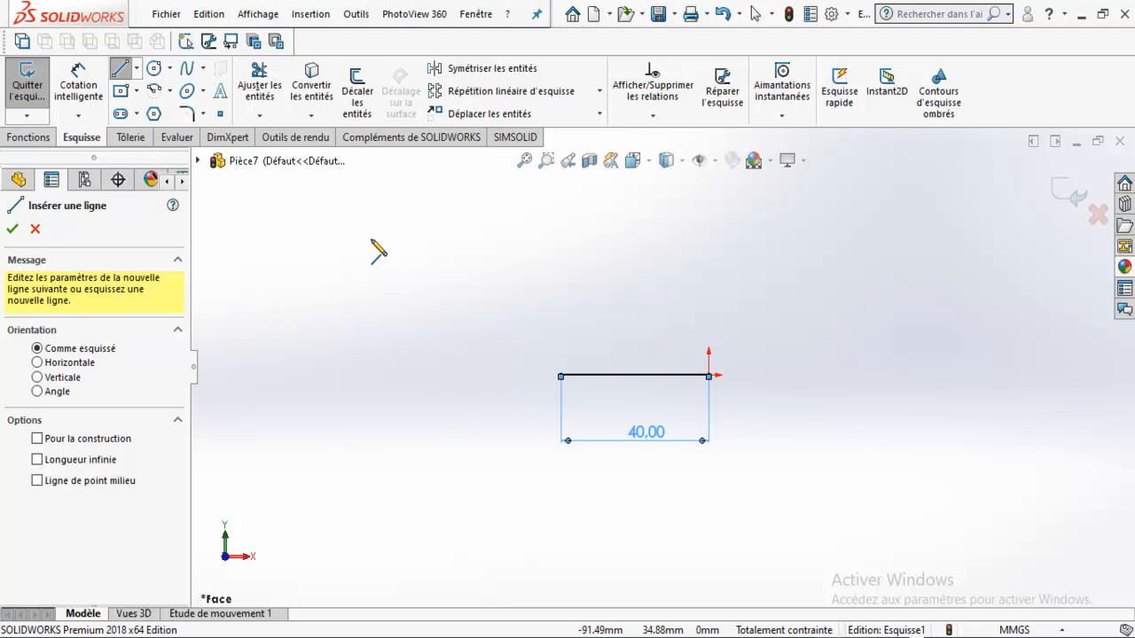
left_click(690, 246)
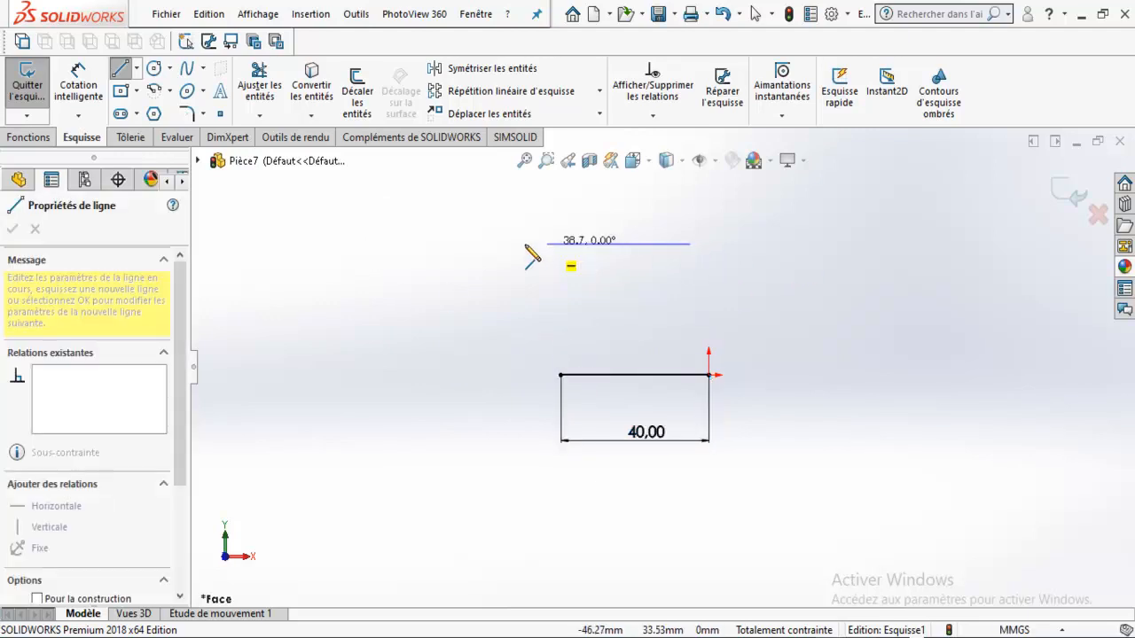
left_click(499, 243)
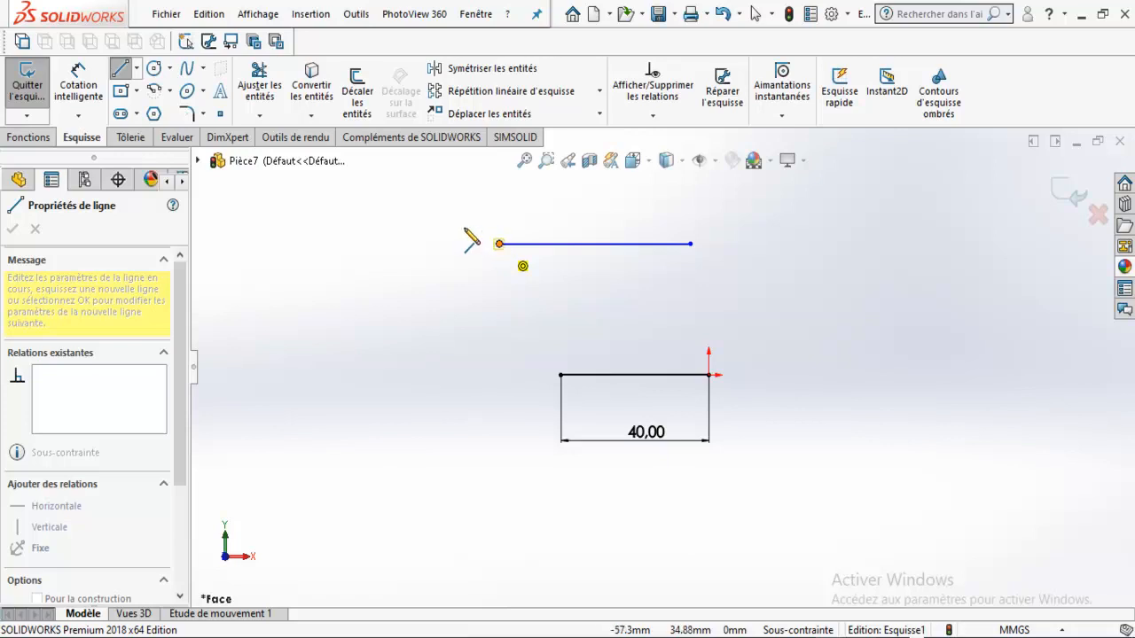
left_click(326, 256)
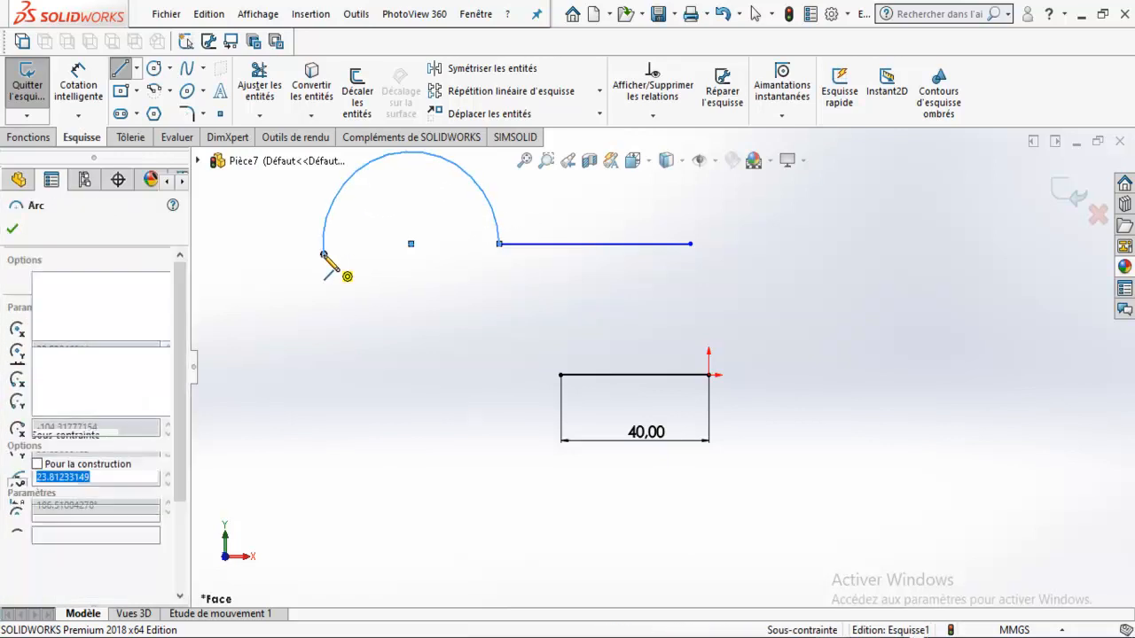
left_click(270, 262)
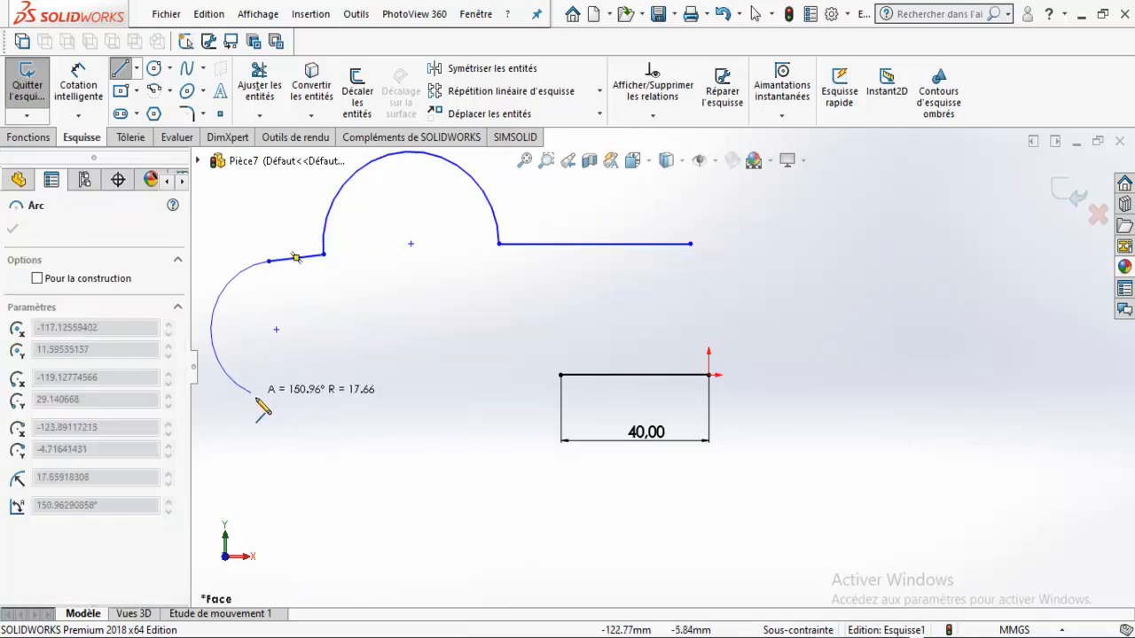
left_click(259, 401)
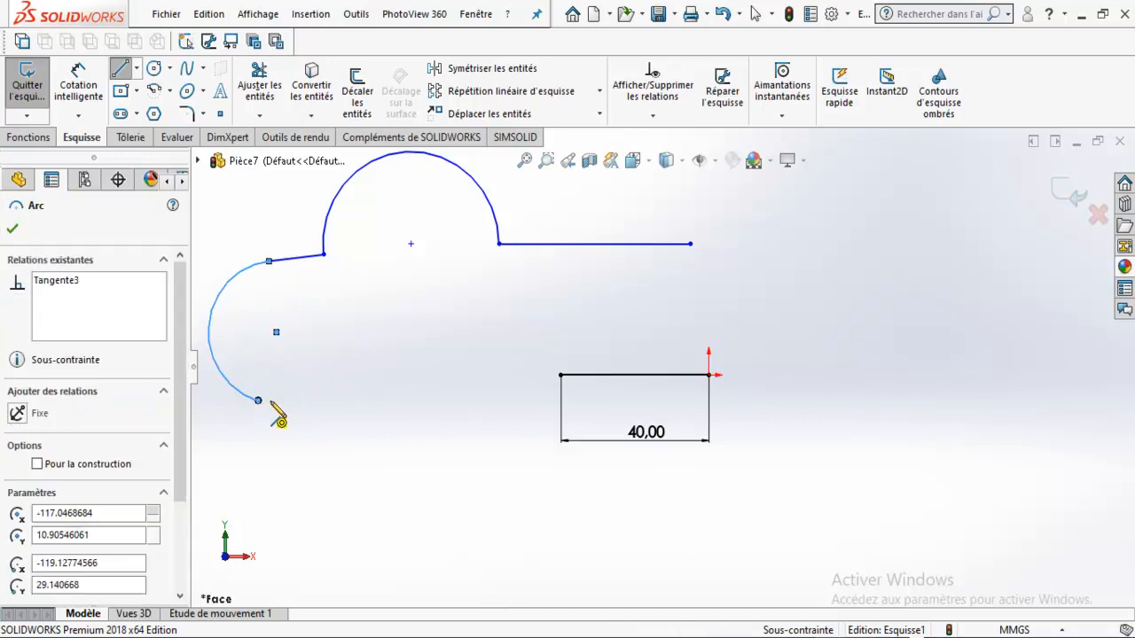
left_click(398, 395)
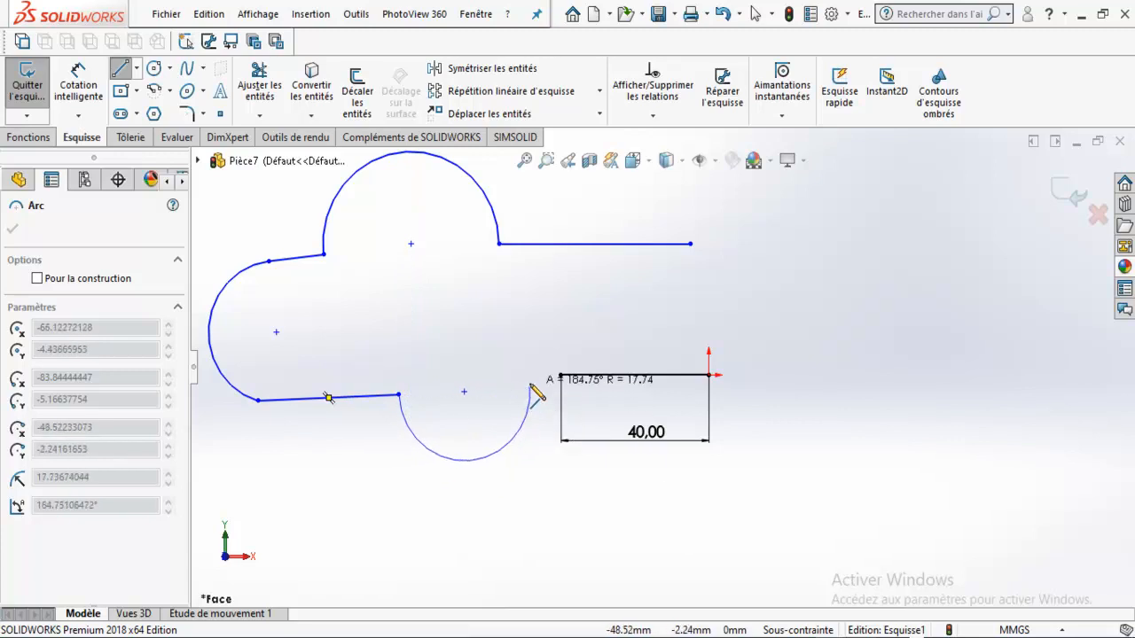
key("Escape")
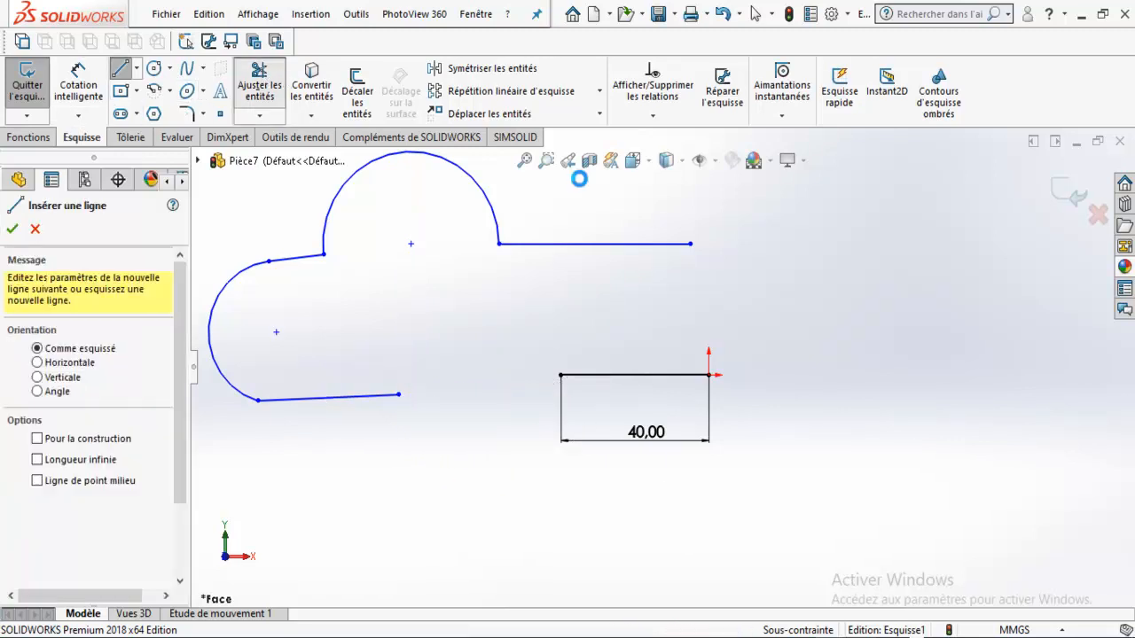
mouse_move(582, 253)
left_mouse_down()
mouse_move(513, 206)
mouse_move(288, 270)
mouse_move(321, 407)
left_mouse_up()
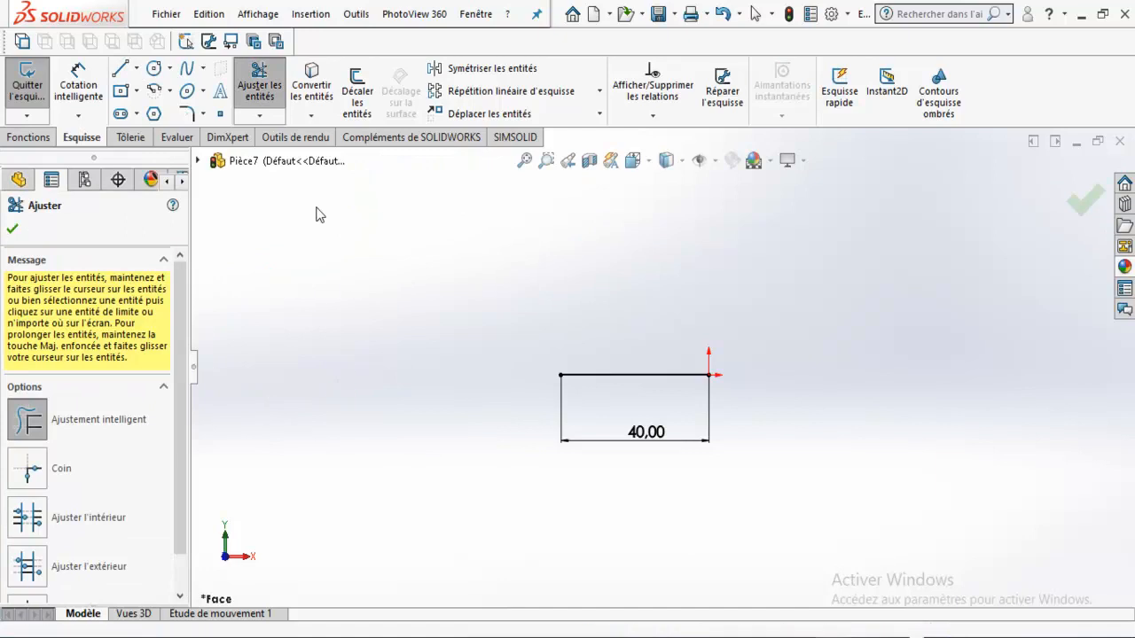
Step: Try a circle through the free end of the 40 mm line with a horizontal line from its far side, and trim both away
left_click(120, 69)
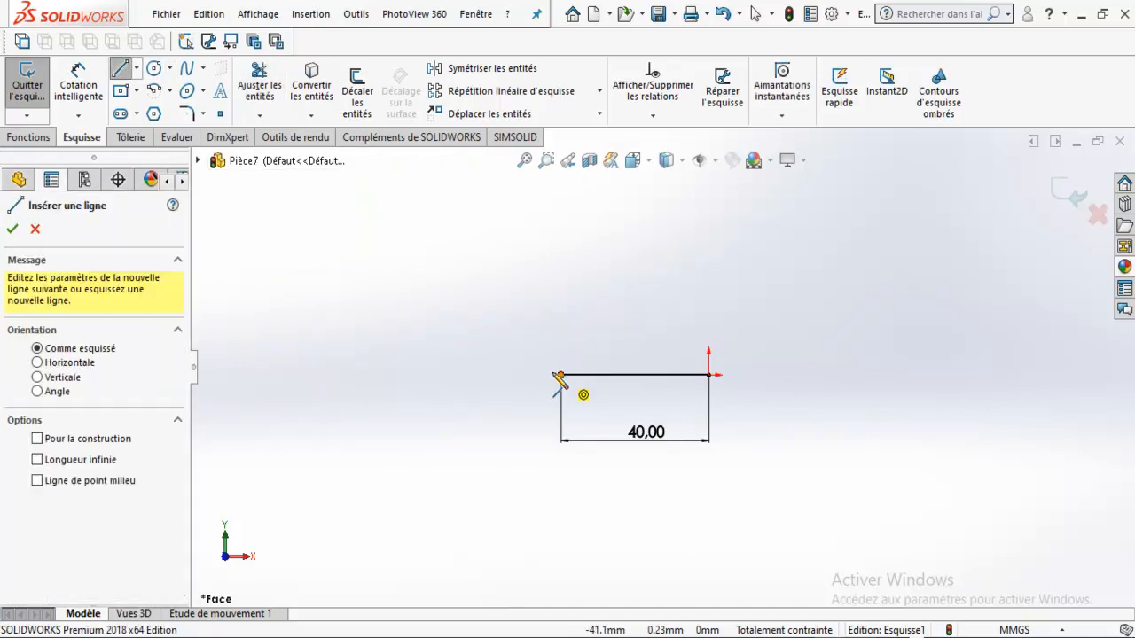
left_click(170, 69)
left_click(171, 91)
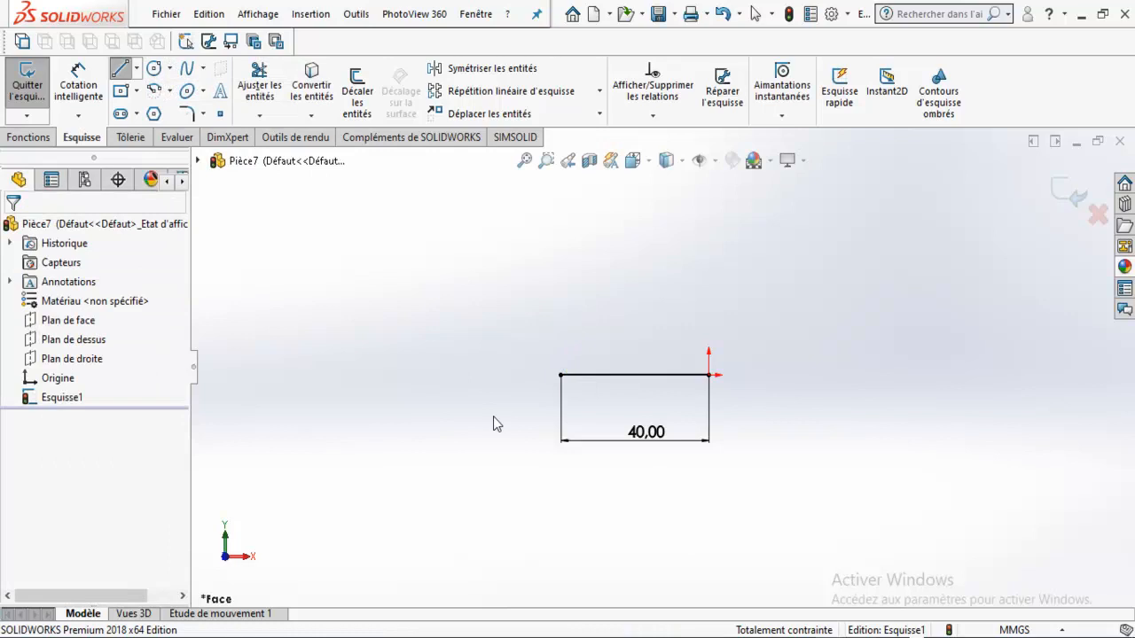
left_click(458, 374)
left_click(560, 374)
left_click(120, 69)
left_click(356, 375)
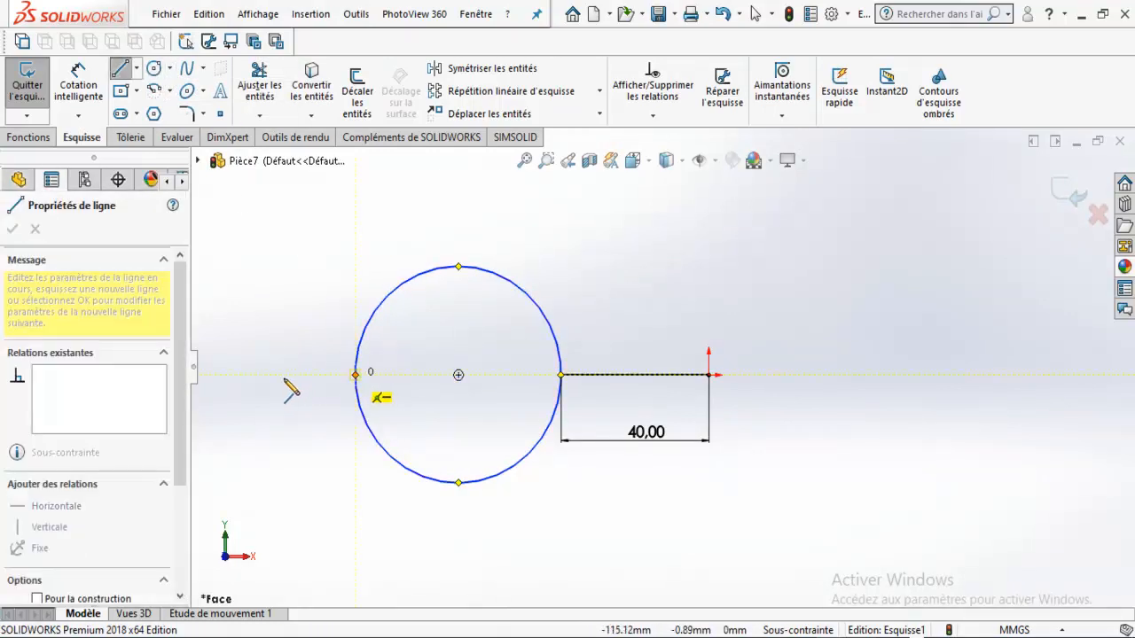
left_click(284, 375)
key("Escape")
left_click_drag(451, 446, 414, 519)
mouse_move(329, 255)
left_mouse_down()
mouse_move(405, 283)
mouse_move(316, 431)
left_mouse_up()
Step: Draw a 180° upper arc of about 21 mm radius from the free end of the 40 mm line, ending level with it
left_click(122, 71)
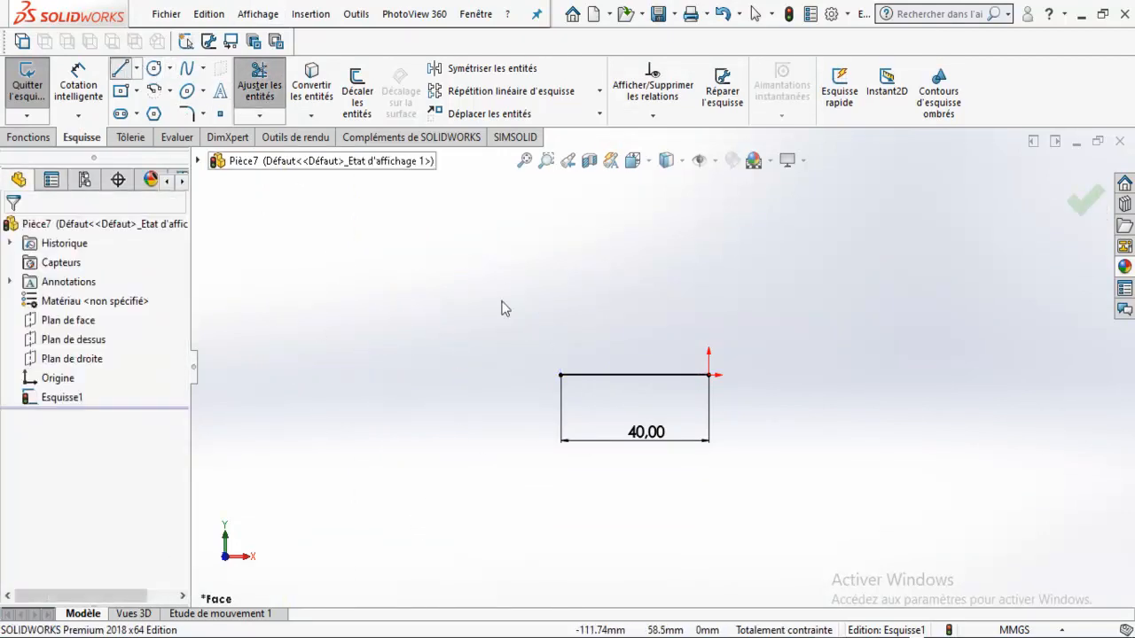
left_click(561, 376)
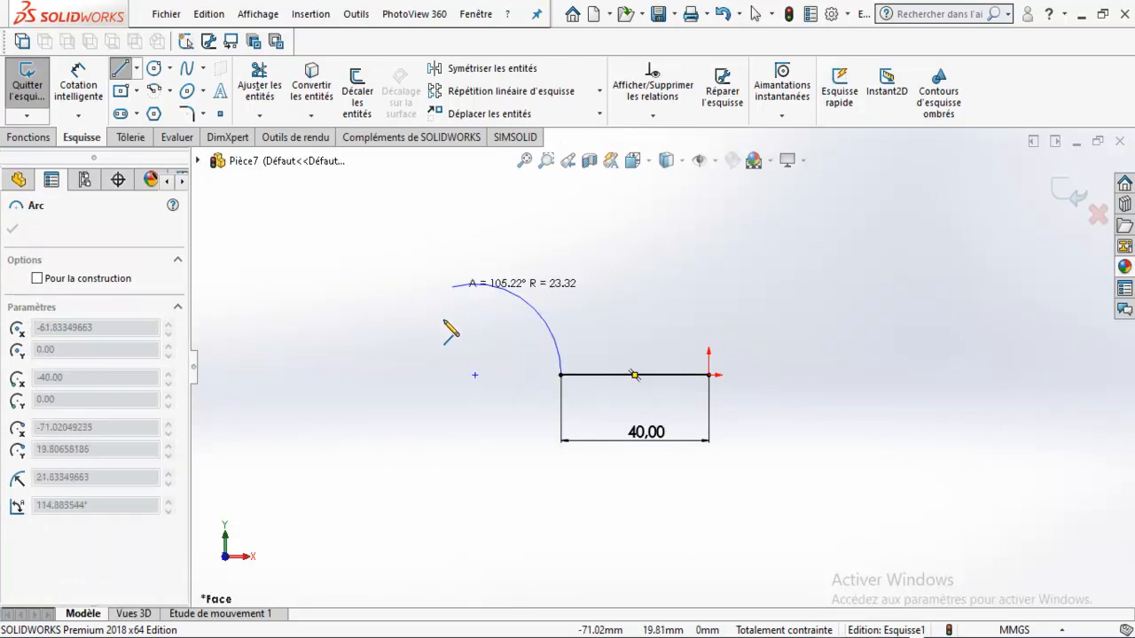
left_click(406, 375)
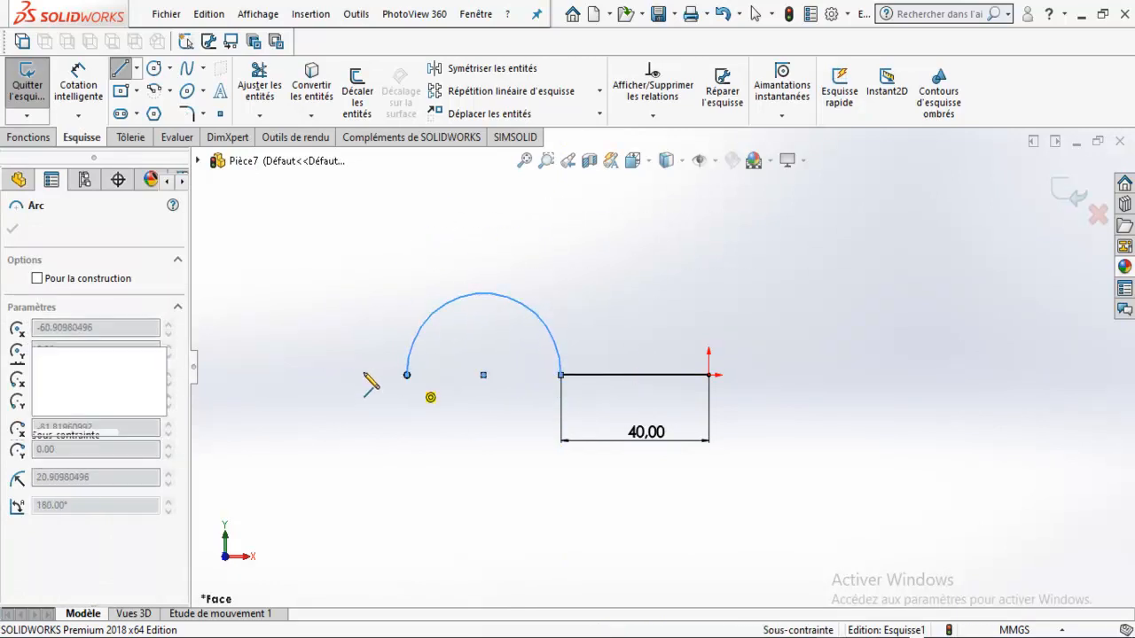
Step: Draw a horizontal line outward from the arc's free end and check the dimensions in the drawing 33.jpg
left_click(305, 375)
key("Escape")
key("Escape")
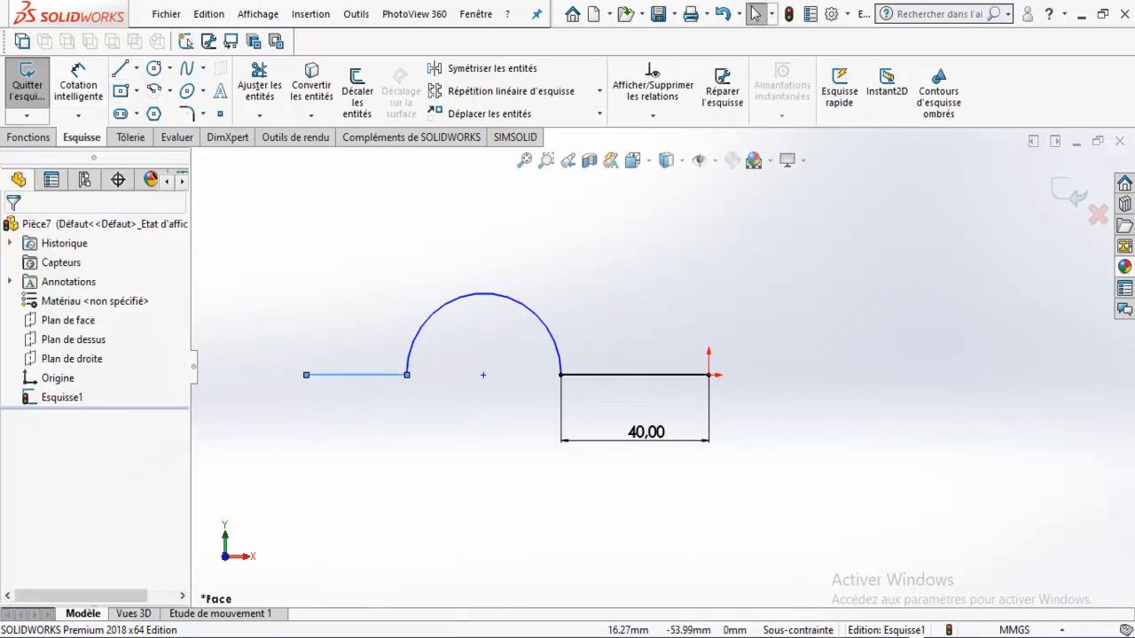
key("alt+Tab")
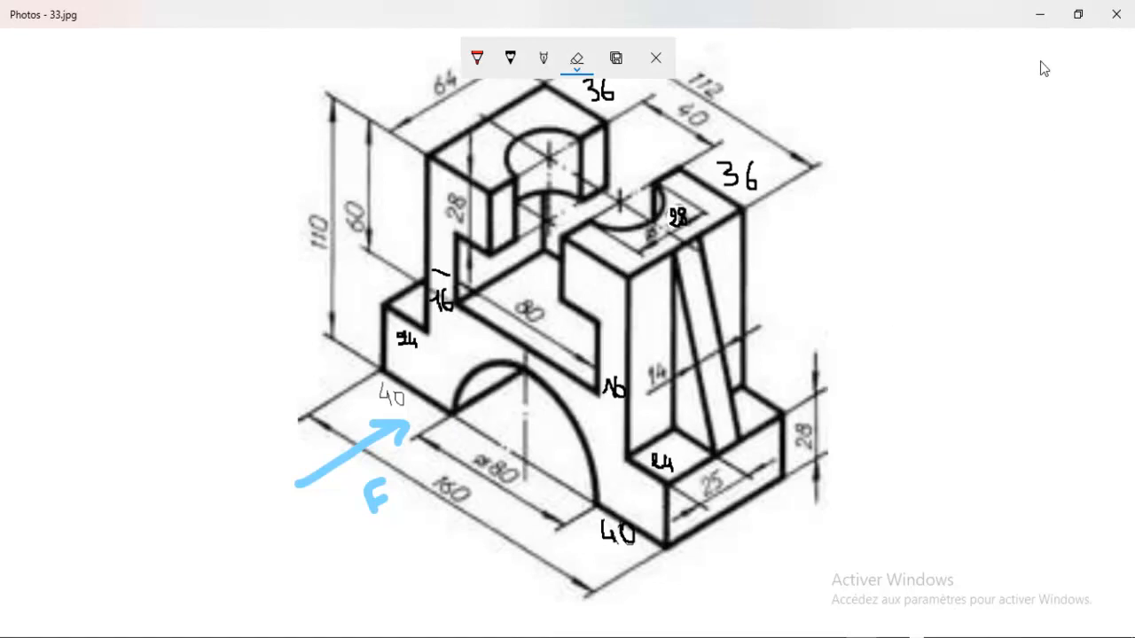
left_click(1034, 11)
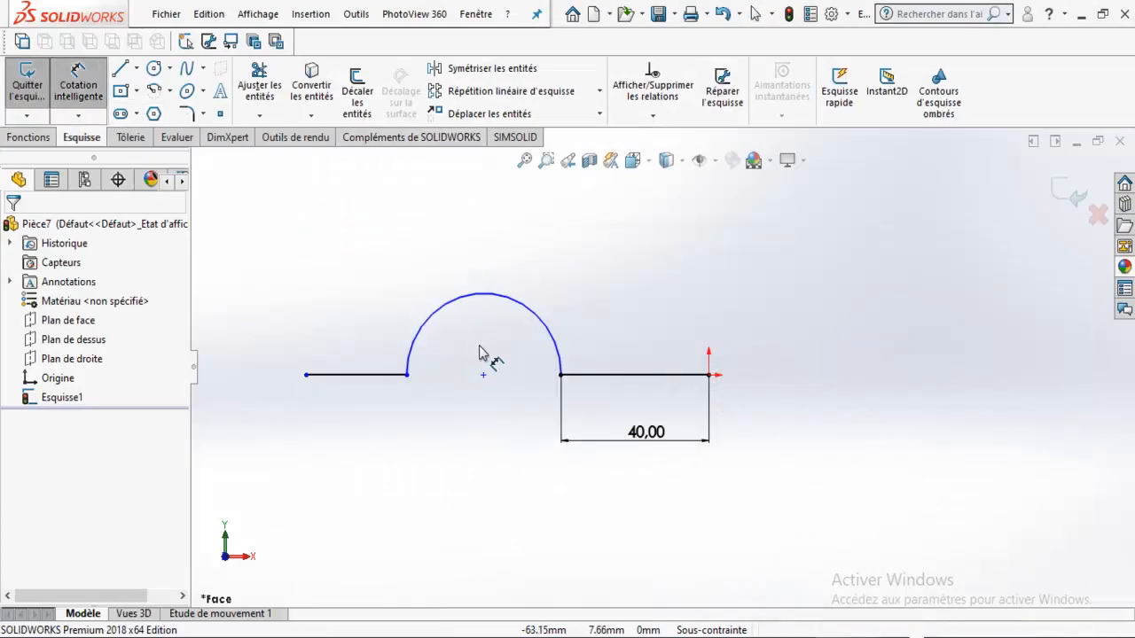
Step: Resize the arc with a 40 mm radius dimension and delete that radius dimension
left_click(495, 305)
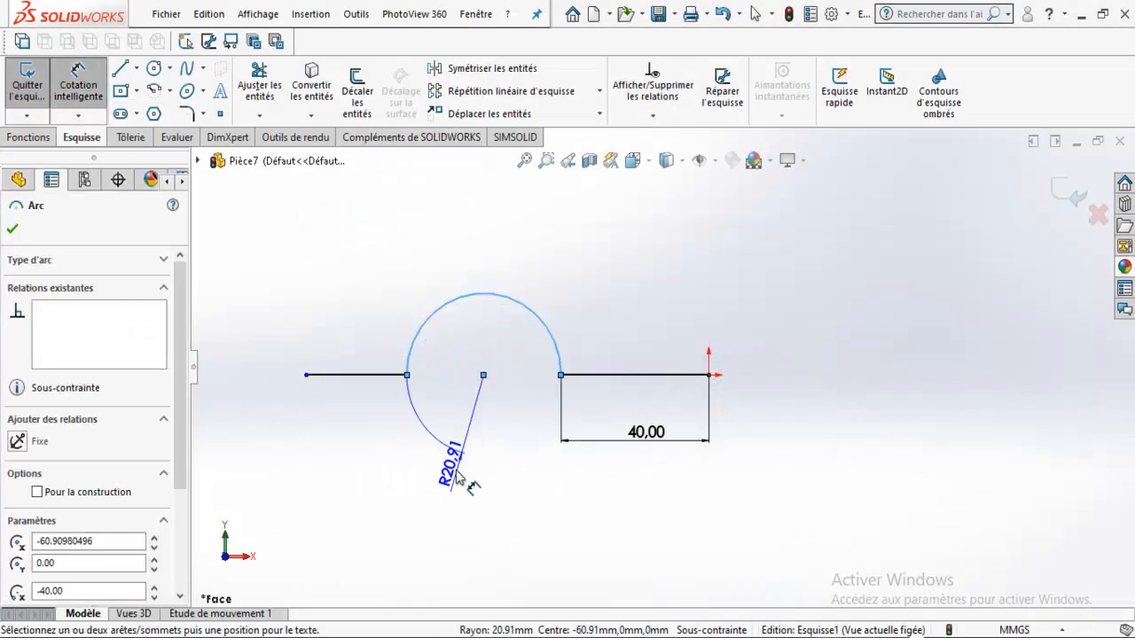
left_click(350, 454)
type("40")
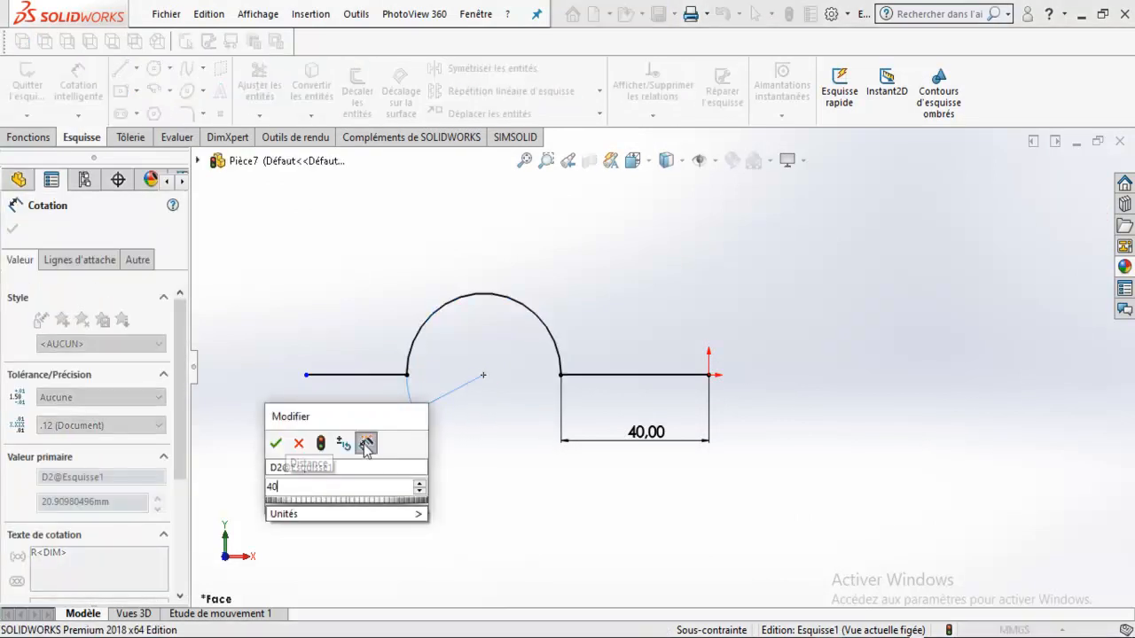
key("Return")
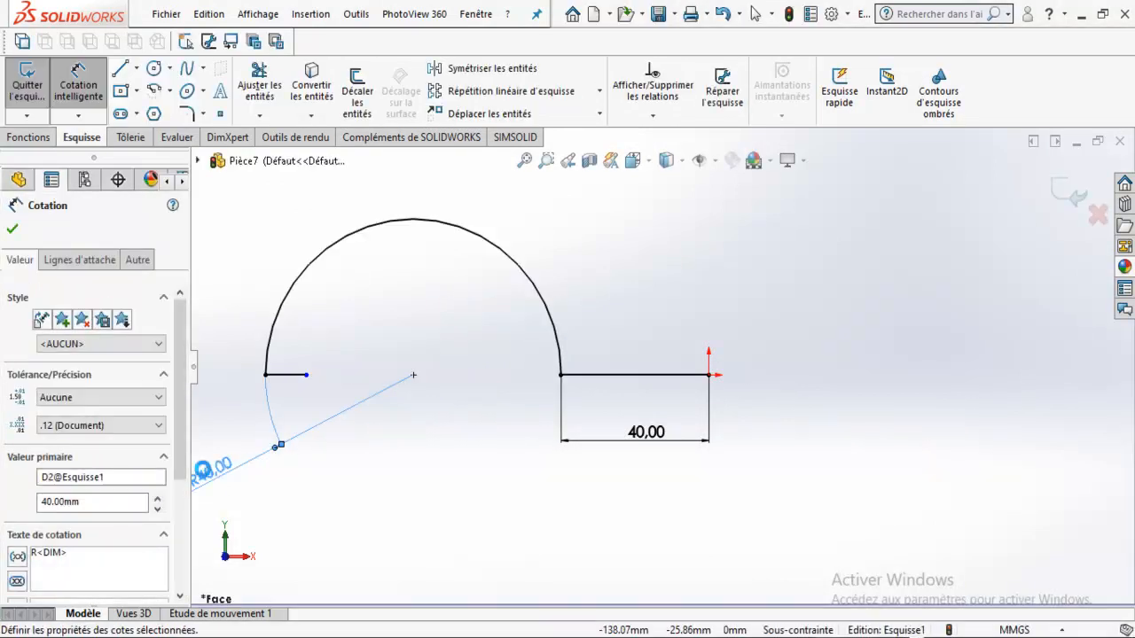
key("Delete")
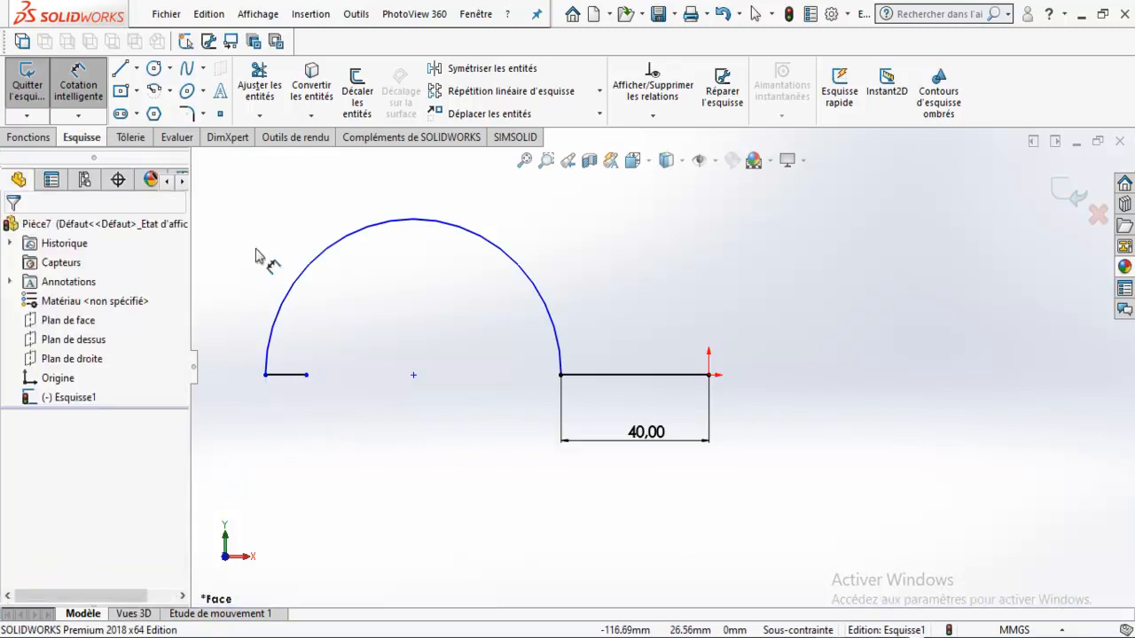
Step: Dimension the horizontal distance between the arc's two endpoints at 80 mm
left_click(265, 377)
left_click(561, 377)
left_click(434, 494)
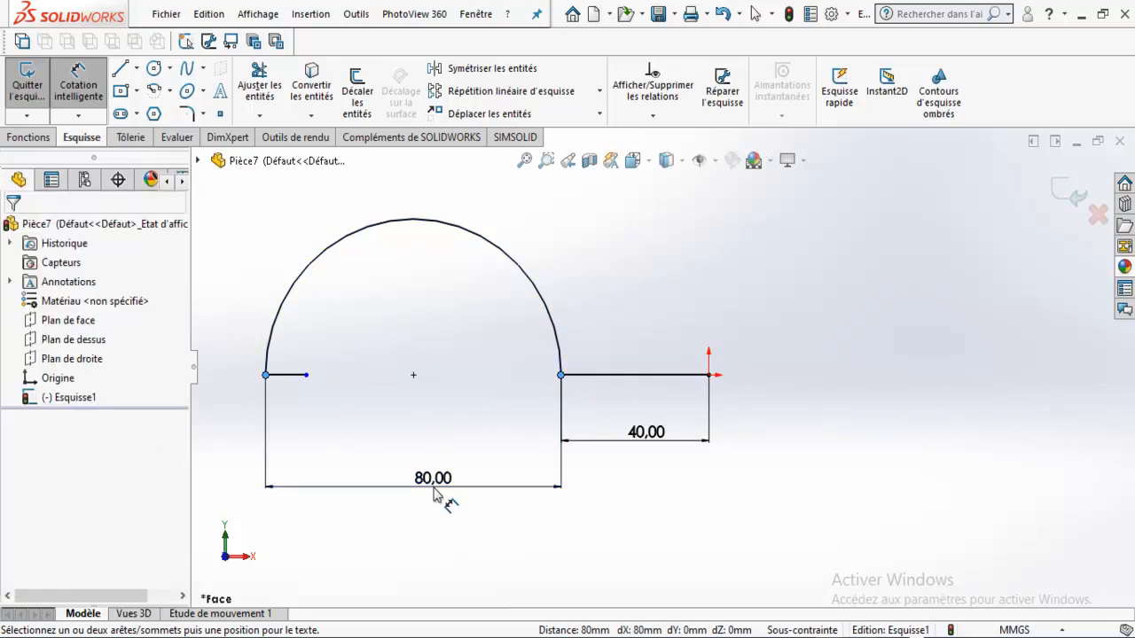
key("Return")
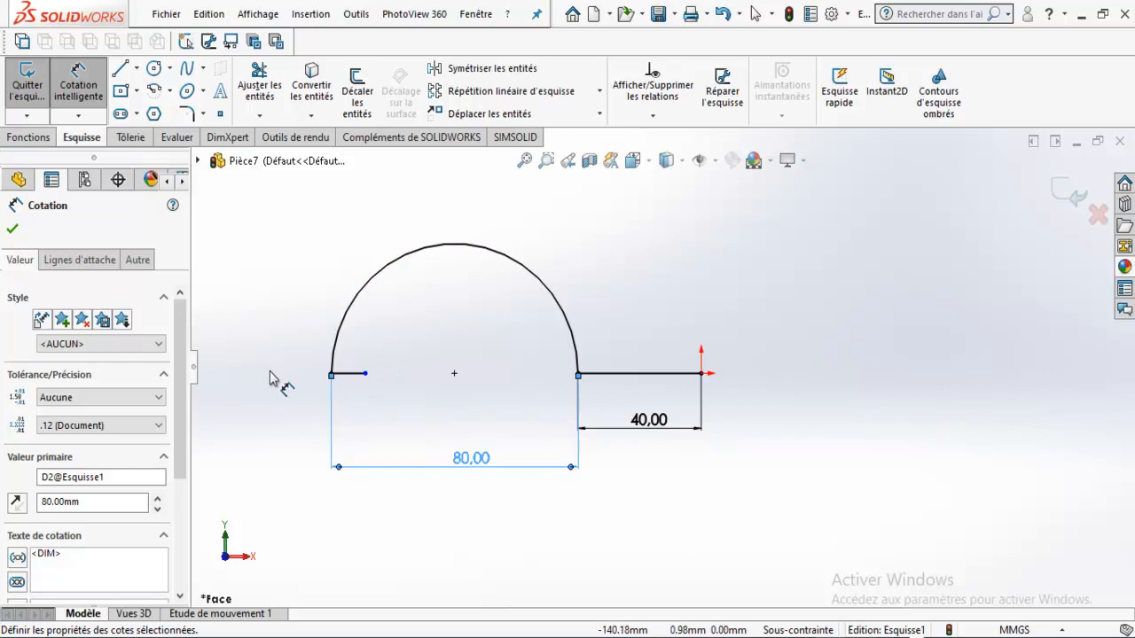
Step: Move the free end of the short horizontal line outside the arc and set the line's length to 40 mm
left_click(50, 104)
left_click_drag(366, 376, 257, 373)
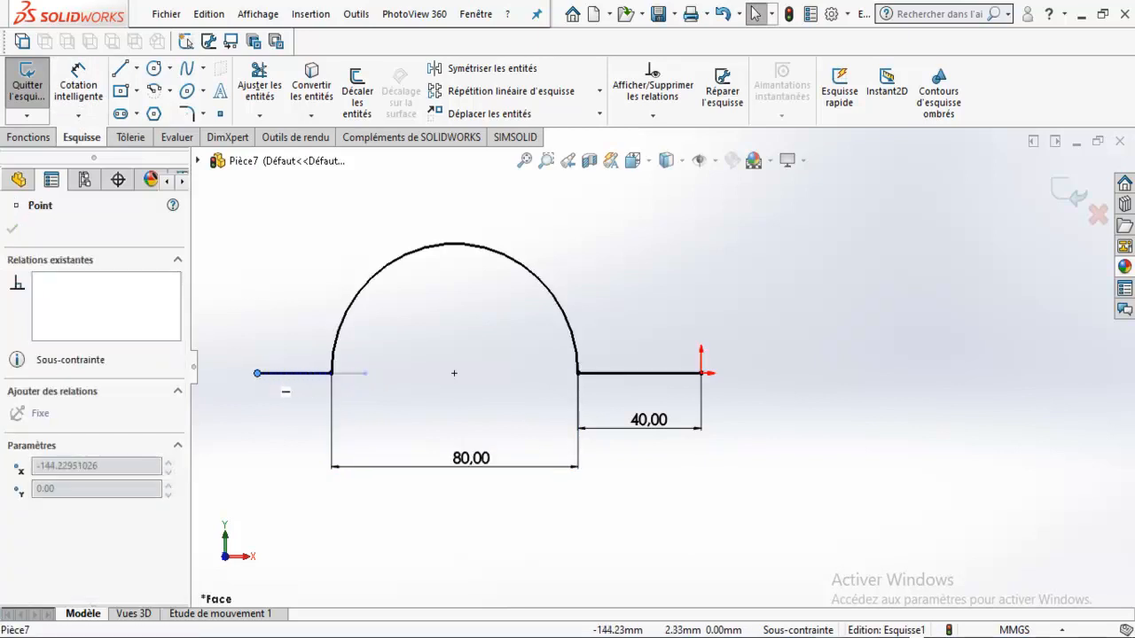
left_click(87, 81)
left_click(297, 376)
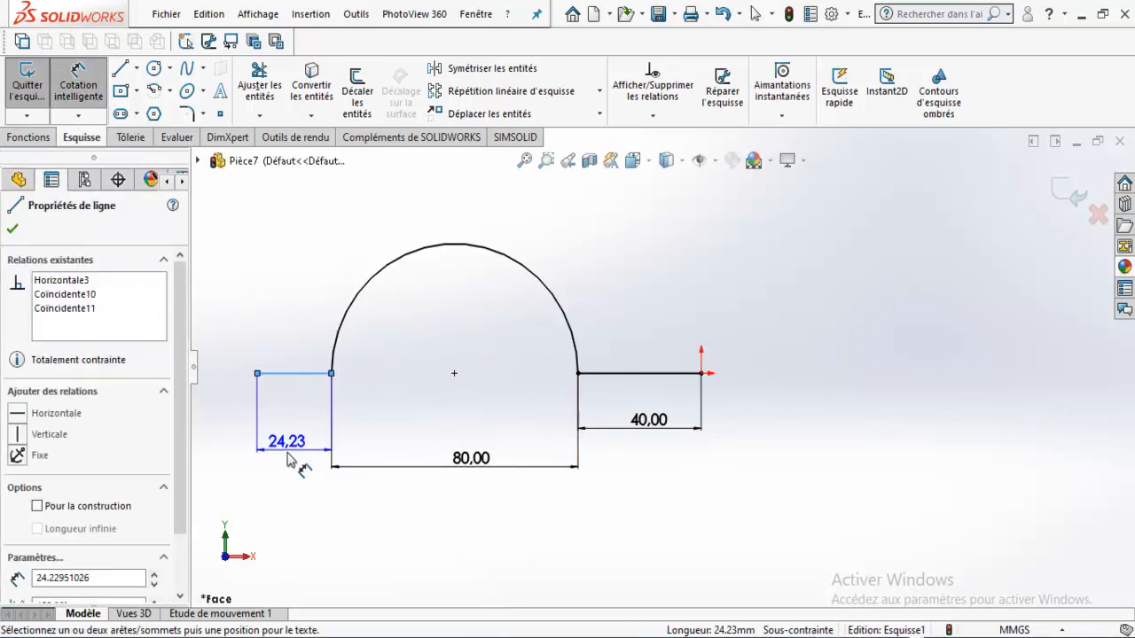
left_click(288, 468)
type("40")
key("Return")
Step: Reposition the two 40 mm dimensions beneath the profile, beside the 80 mm dimension, and consult the drawing 33.jpg
left_click_drag(667, 436, 656, 470)
left_click_drag(262, 449, 268, 465)
key("alt+Tab")
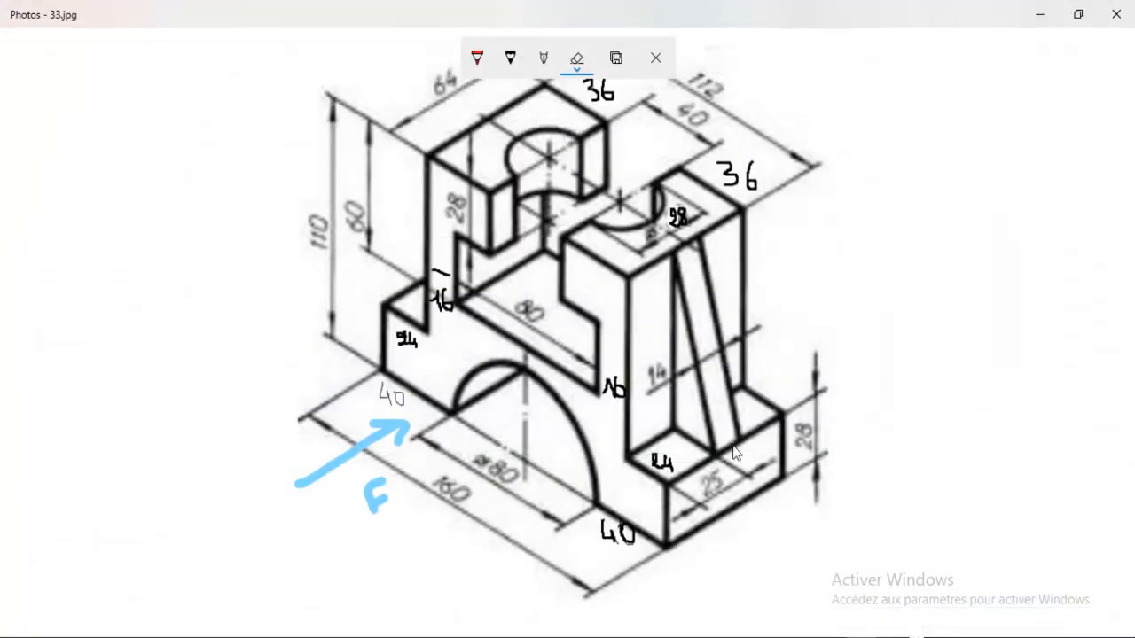
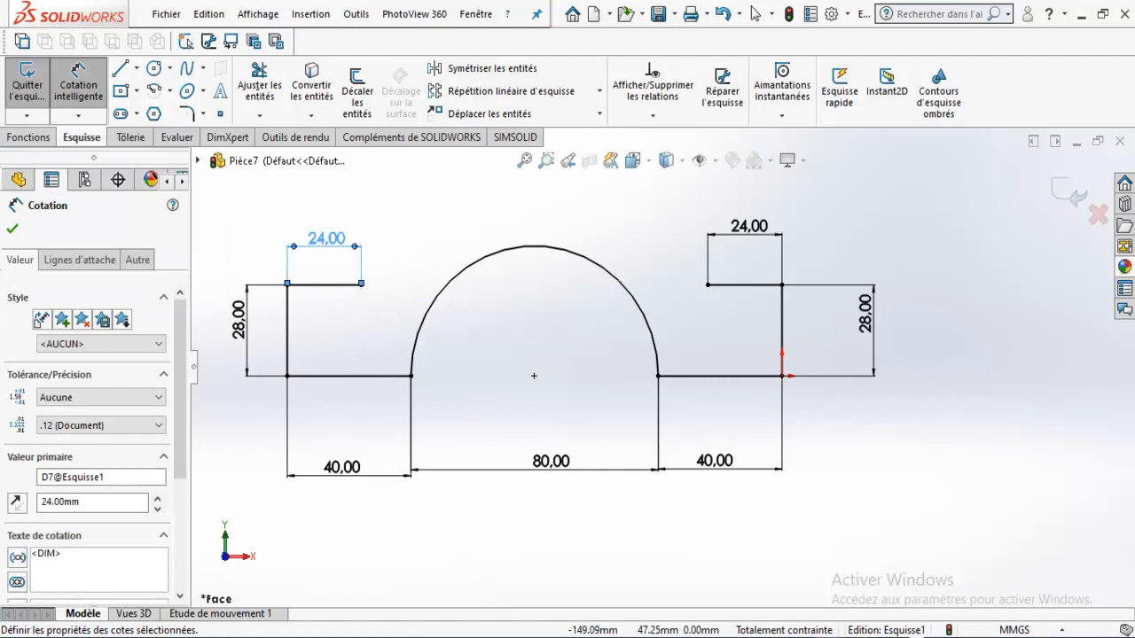
Step: Switch to 33.jpg in Photos and mark the 80 mm recess edge, top-edge ends and base corner in red, tracing the upright's outer edge
key("alt+Tab")
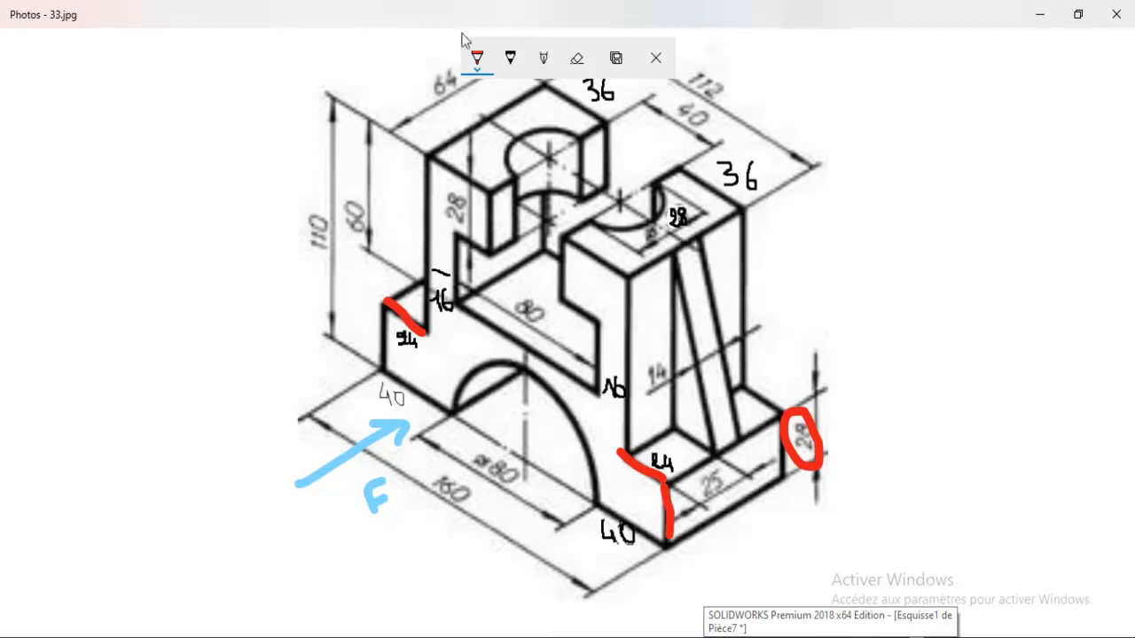
left_click(477, 58)
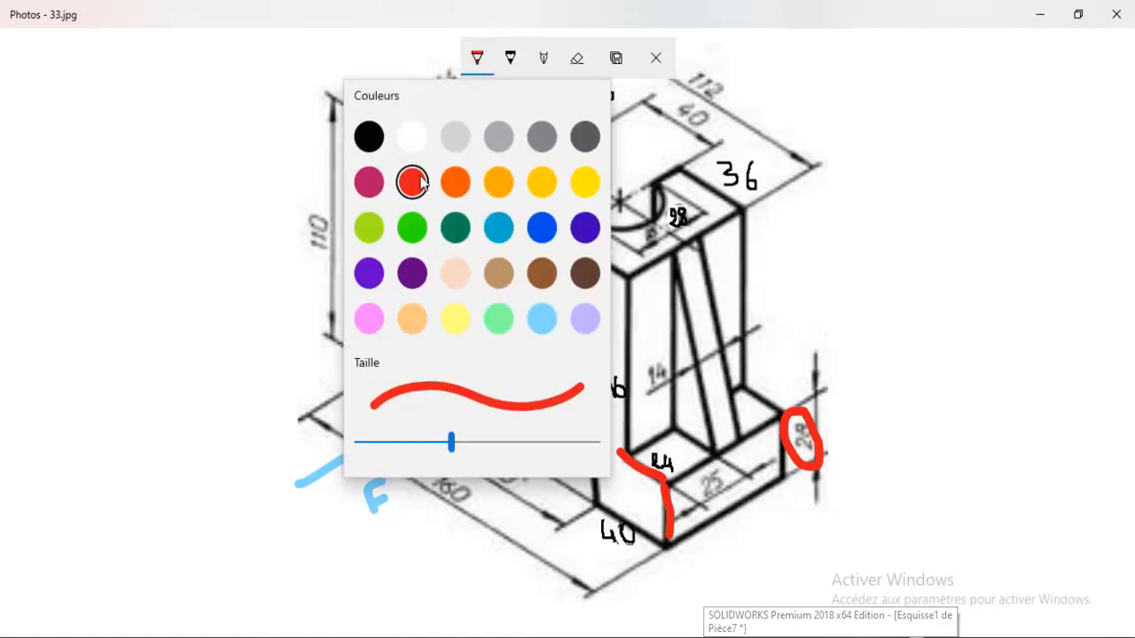
left_click(412, 182)
left_click(591, 390)
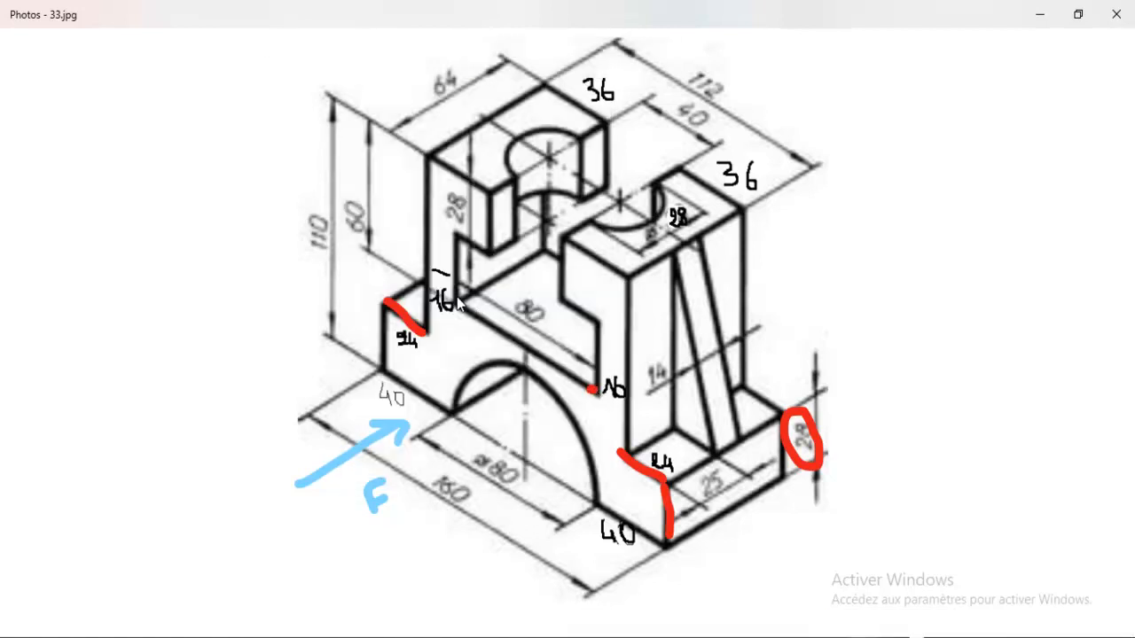
left_click_drag(457, 304, 501, 333)
left_click_drag(473, 181, 489, 194)
left_click(378, 373)
left_click(426, 158)
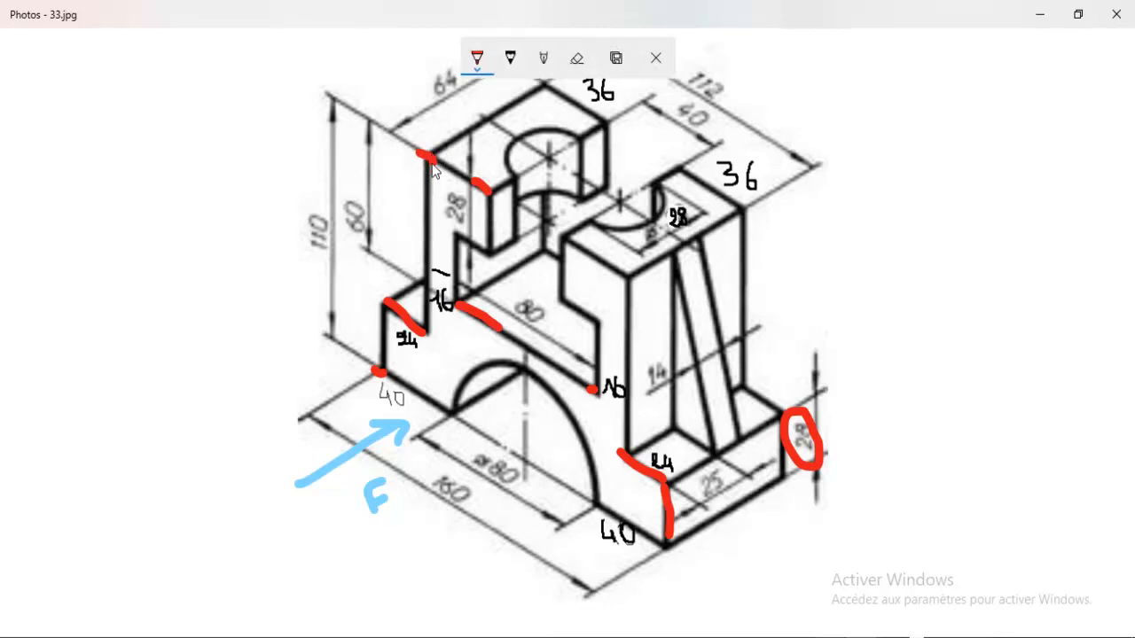
left_click_drag(634, 450, 628, 298)
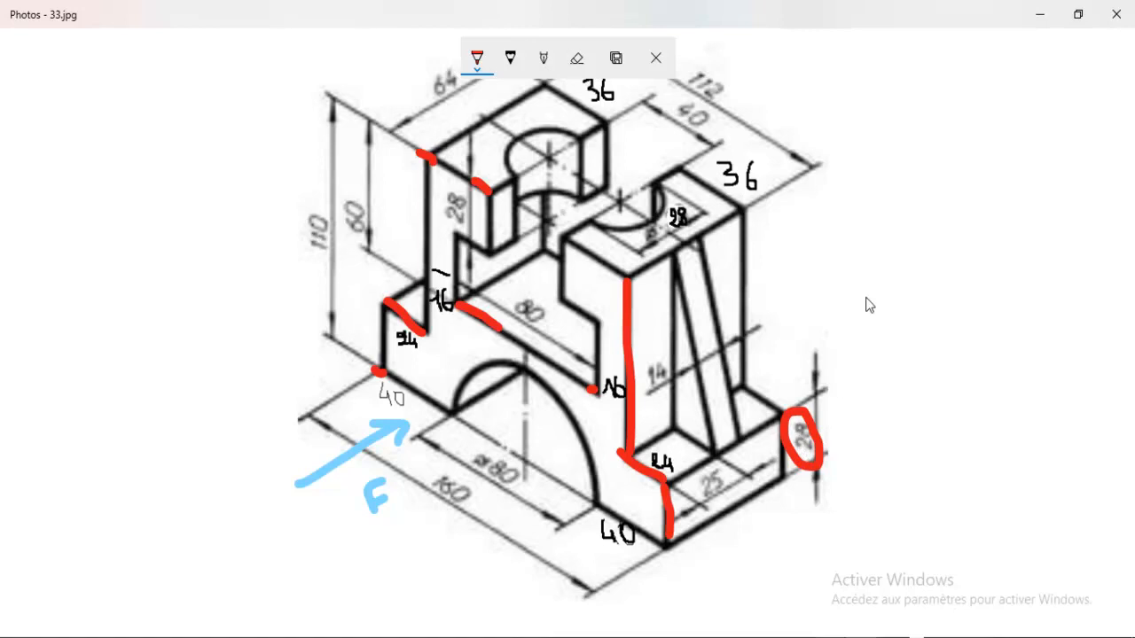
left_click(1039, 14)
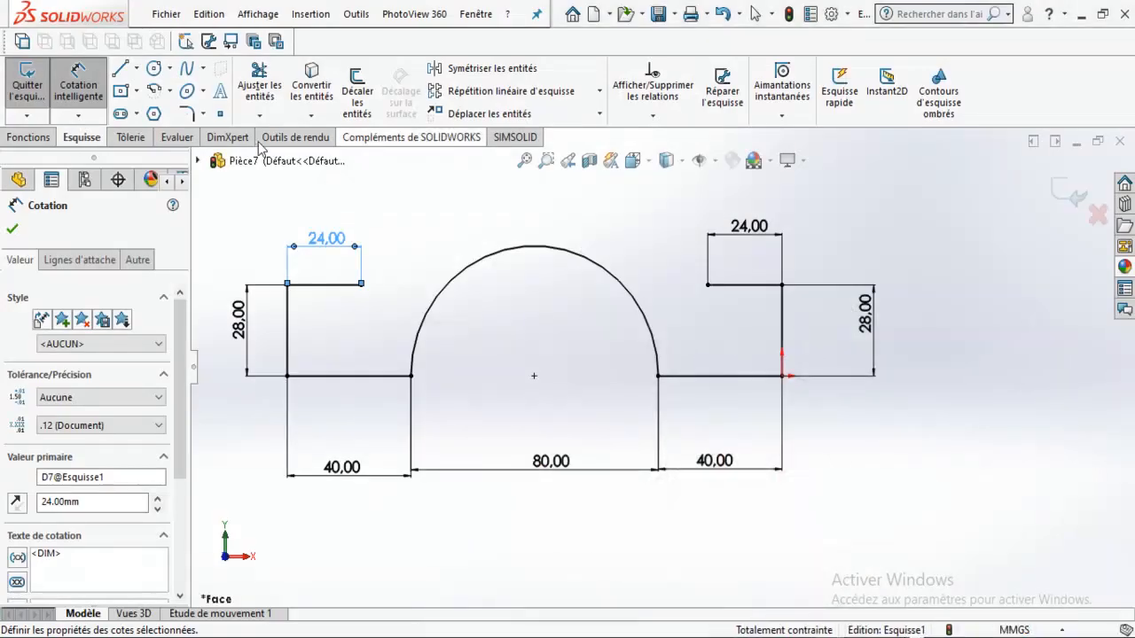
Step: In SOLIDWORKS, sketch a vertical line about 68 mm long upward from the inner end of each 24 mm line
left_click(121, 70)
scroll(657, 369, "down", 1)
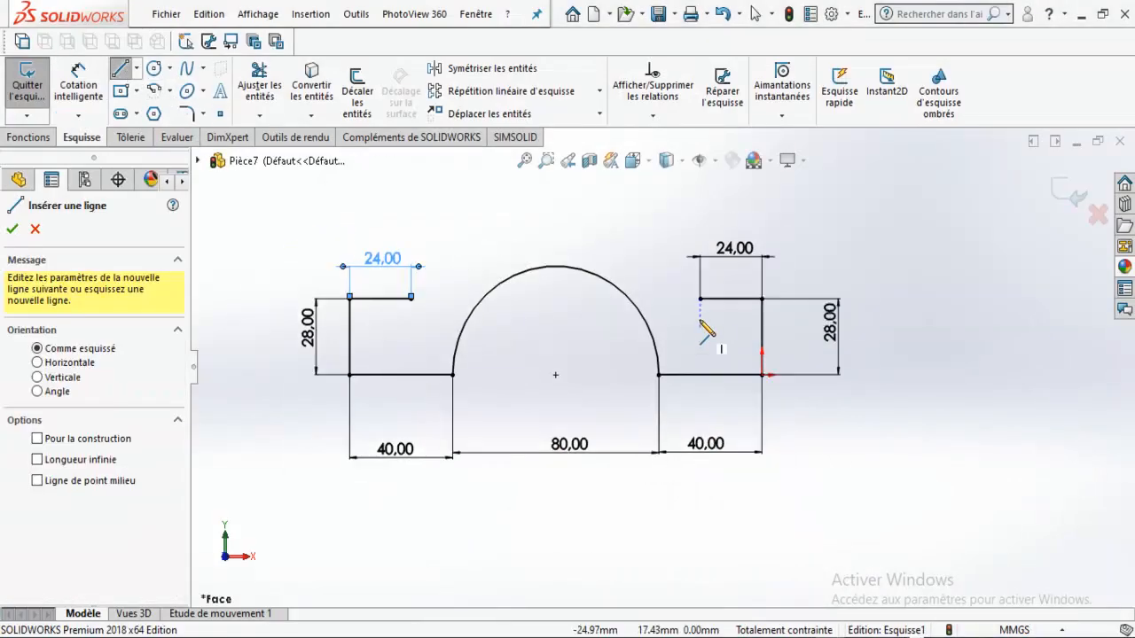
left_click(700, 299)
scroll(660, 366, "down", 1)
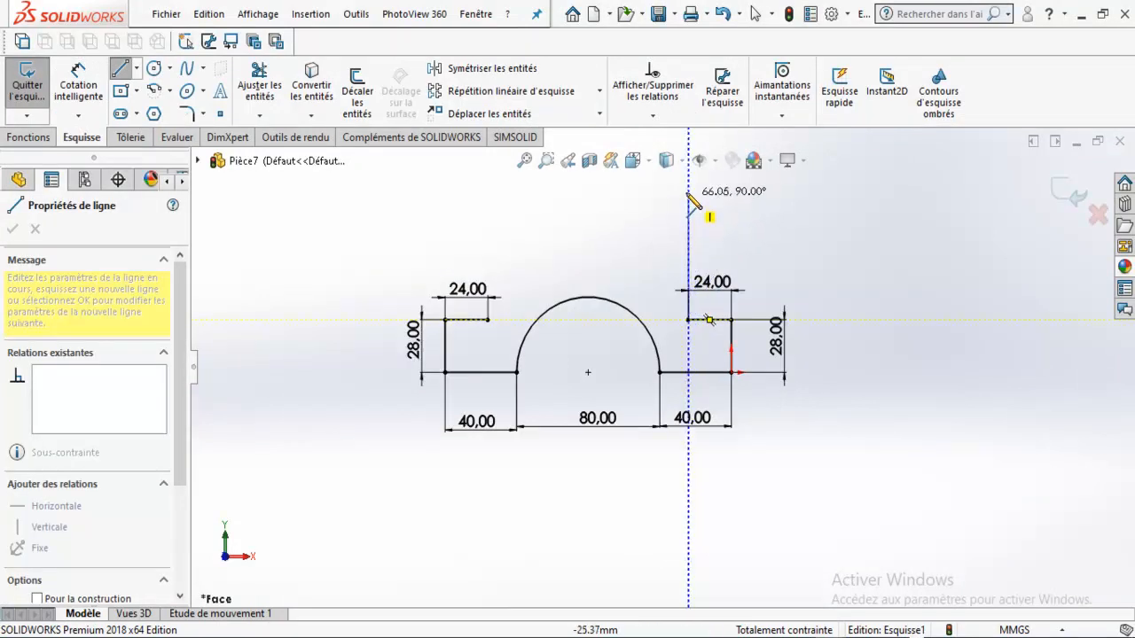
left_click(125, 75)
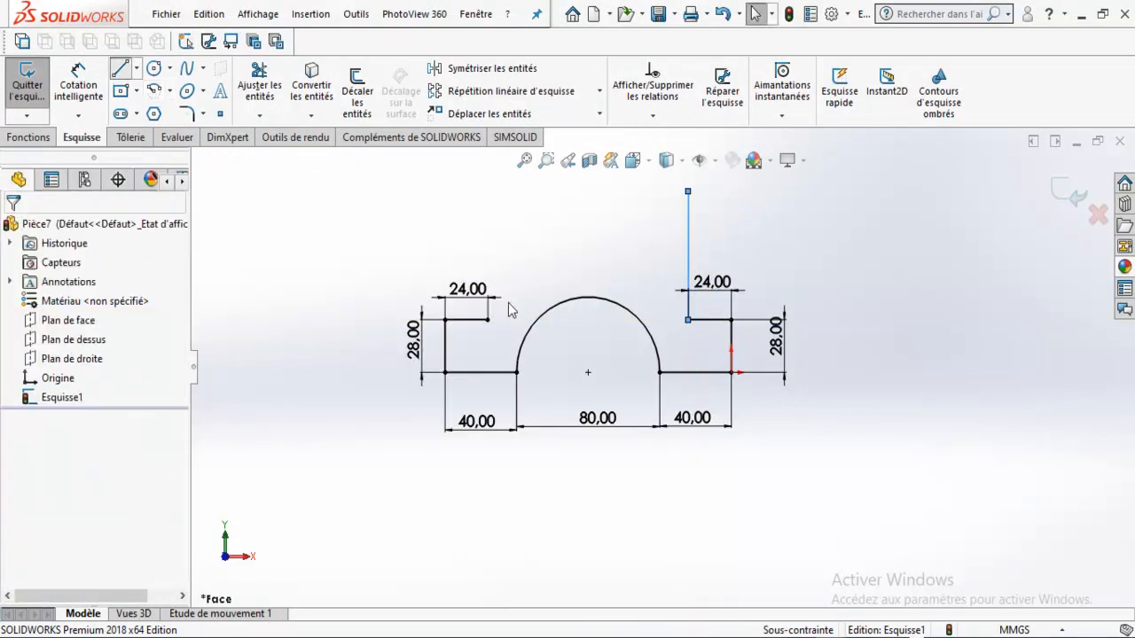
left_click(488, 319)
left_click(488, 192)
Step: Dimension both vertical lines above the 24 mm steps to 82 mm
left_click(78, 84)
left_click(690, 258)
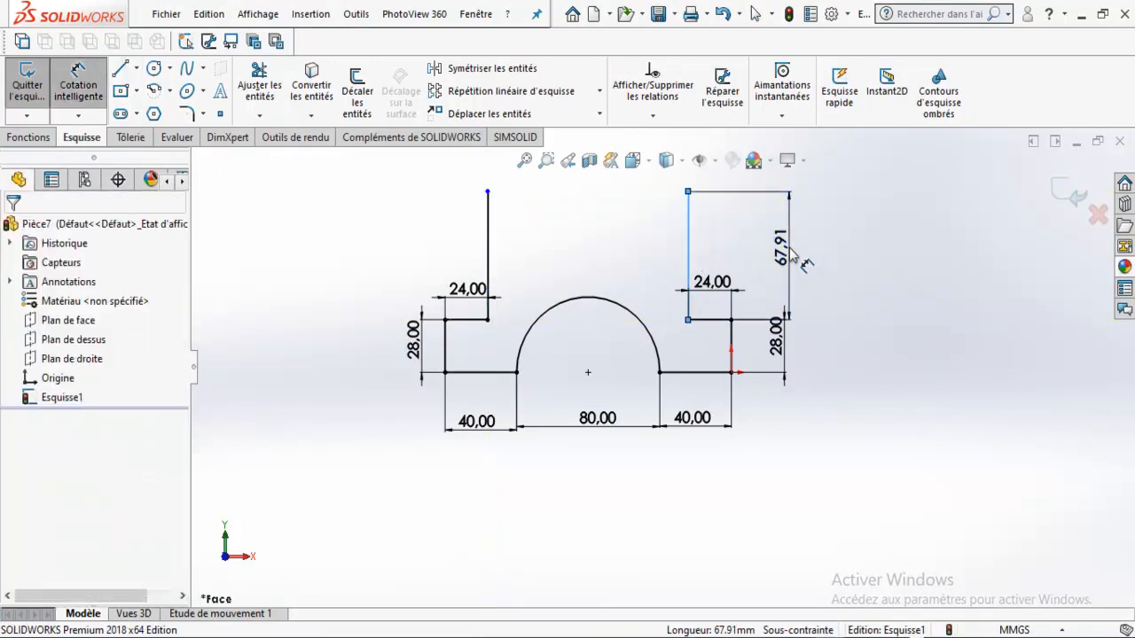
left_click(795, 257)
key("Return")
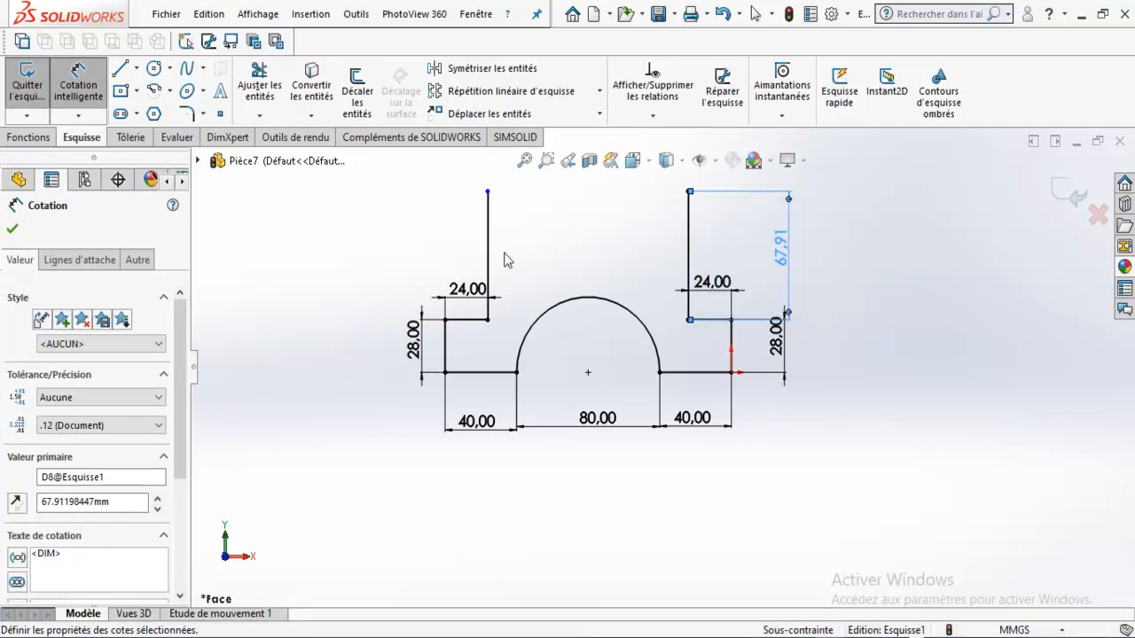
left_click(488, 255)
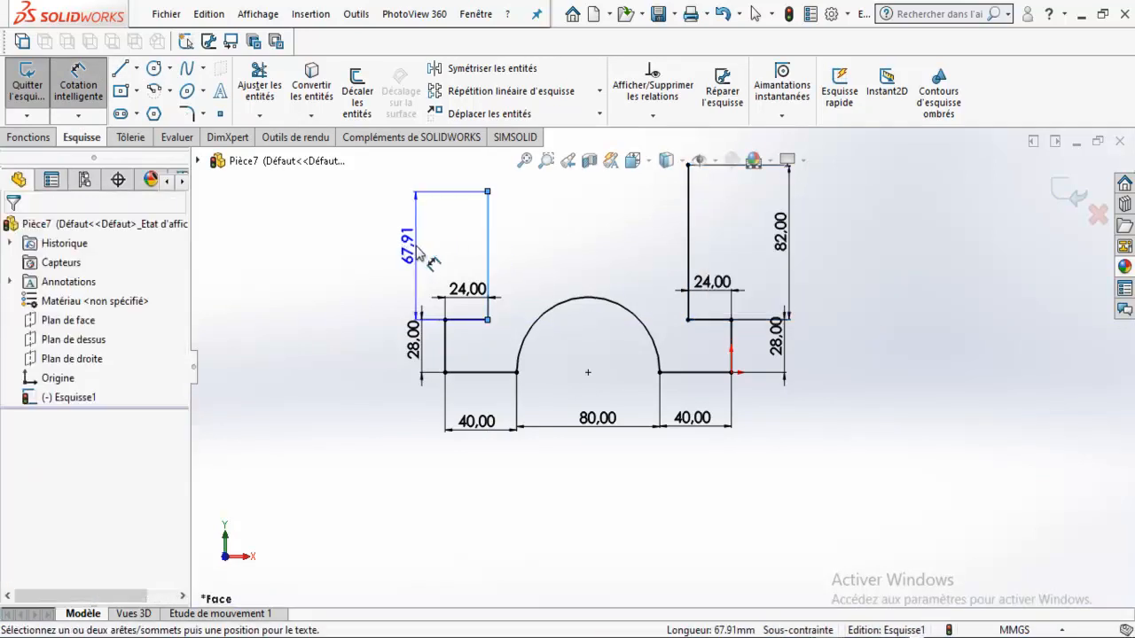
left_click(421, 256)
key("Return")
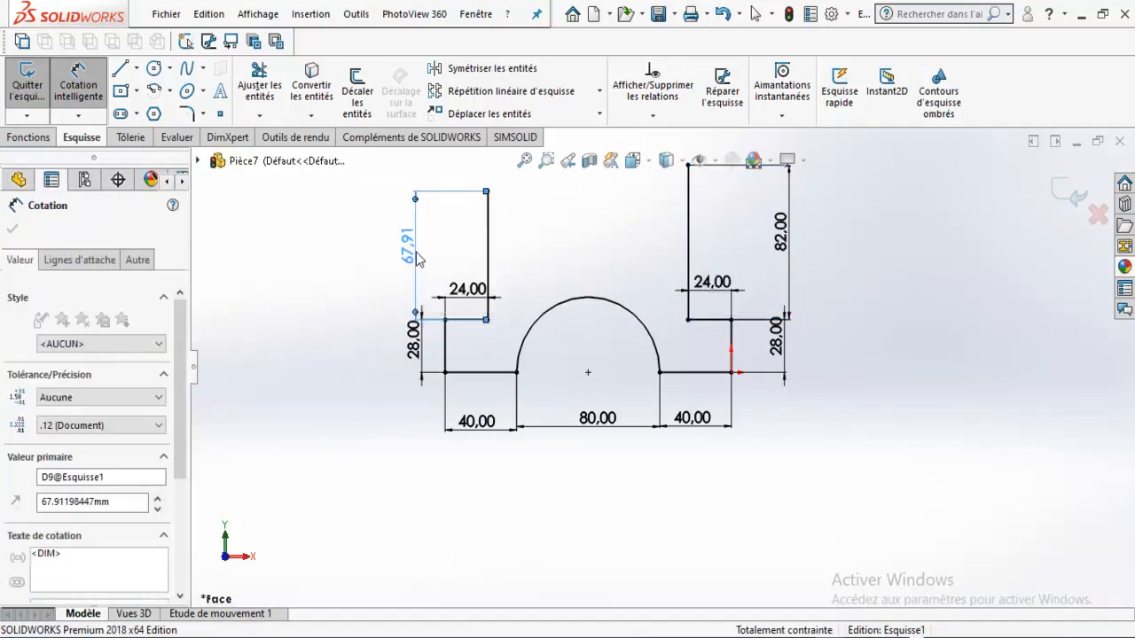
Step: Try to add an overall height dimension between the base line at the origin and the upper end of the vertical line
scroll(651, 277, "up", 2)
left_click(680, 228)
left_click(701, 370)
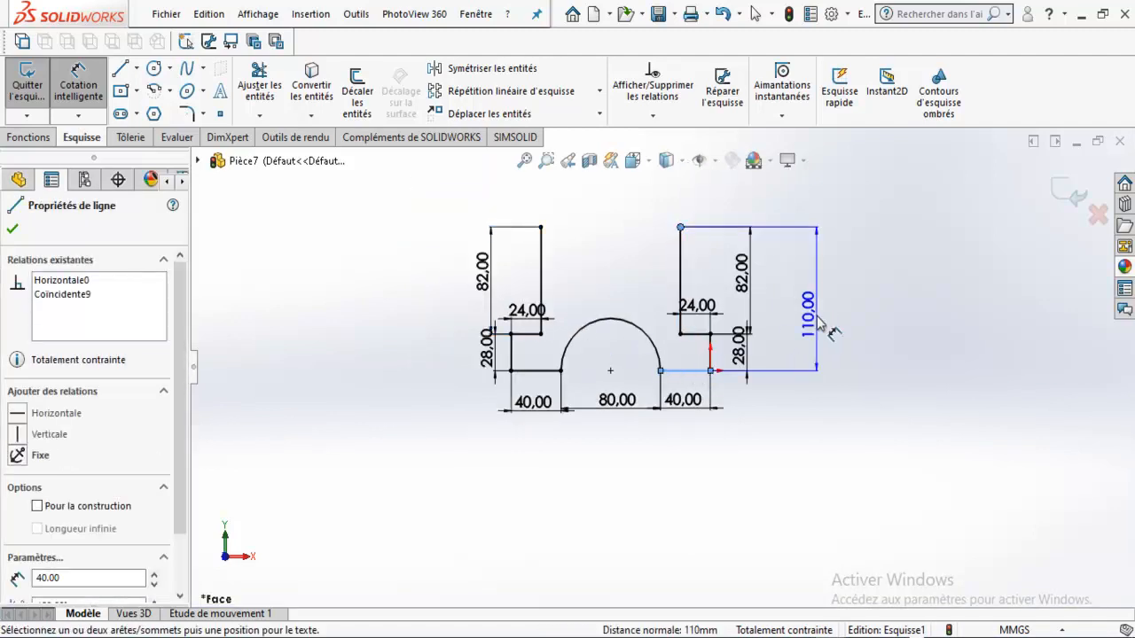
left_click(816, 322)
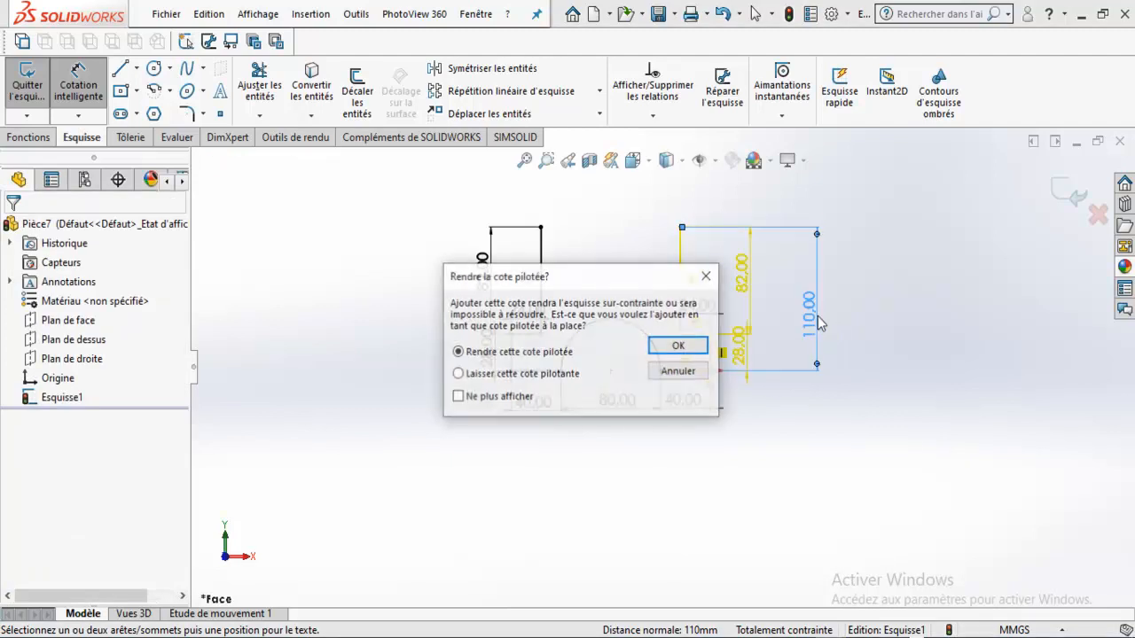
left_click_drag(609, 286, 619, 371)
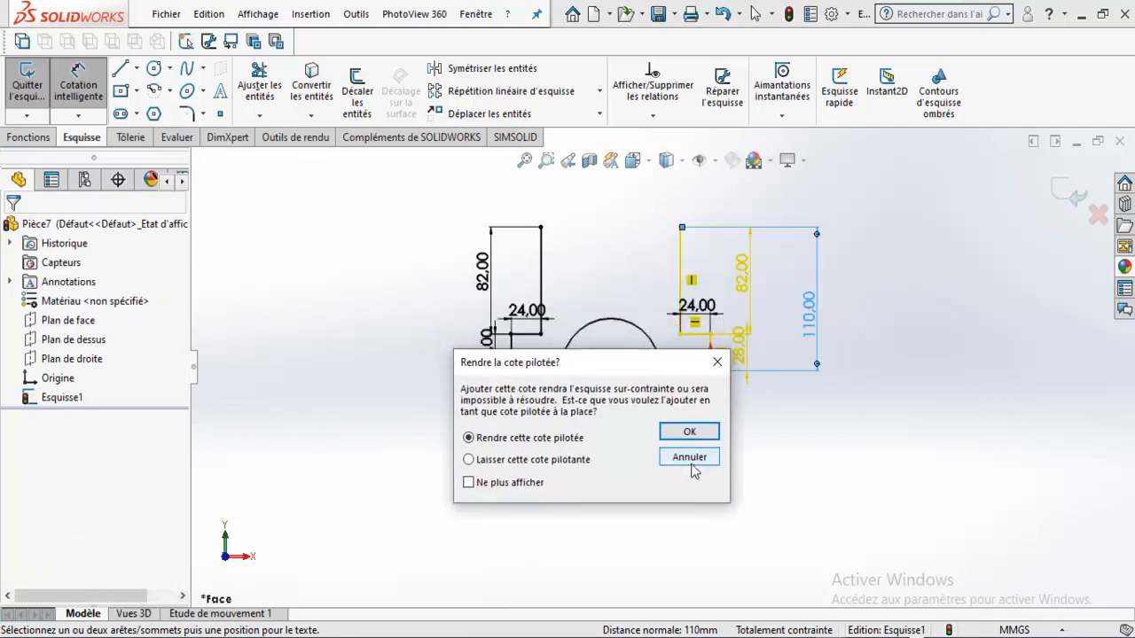
left_click(693, 461)
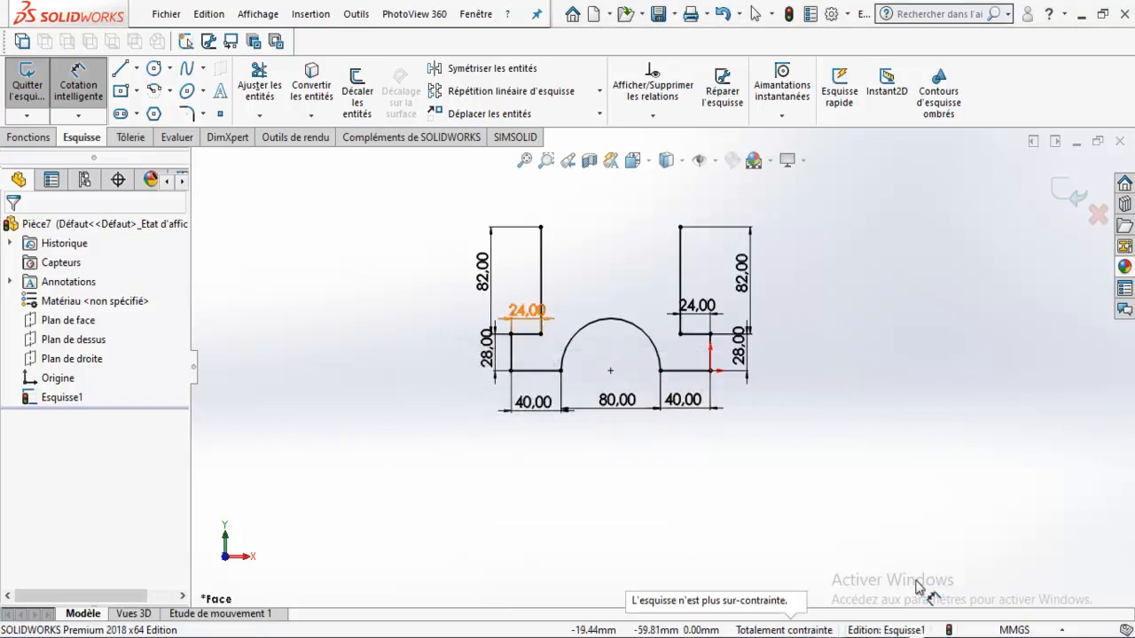
Step: Switch to 33.jpg in Photos, circle the 112 and 40 dimensions in red, trace both 36 mm top edges, and return to the sketch
key("alt+Tab")
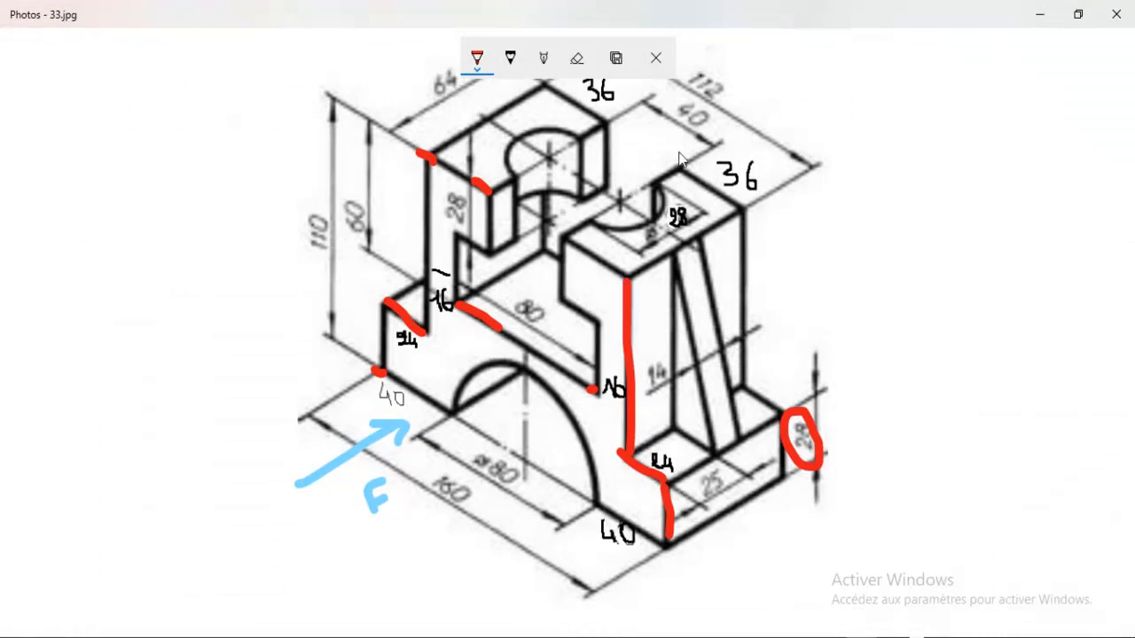
left_click(477, 59)
left_click(684, 71)
left_click_drag(699, 71, 716, 126)
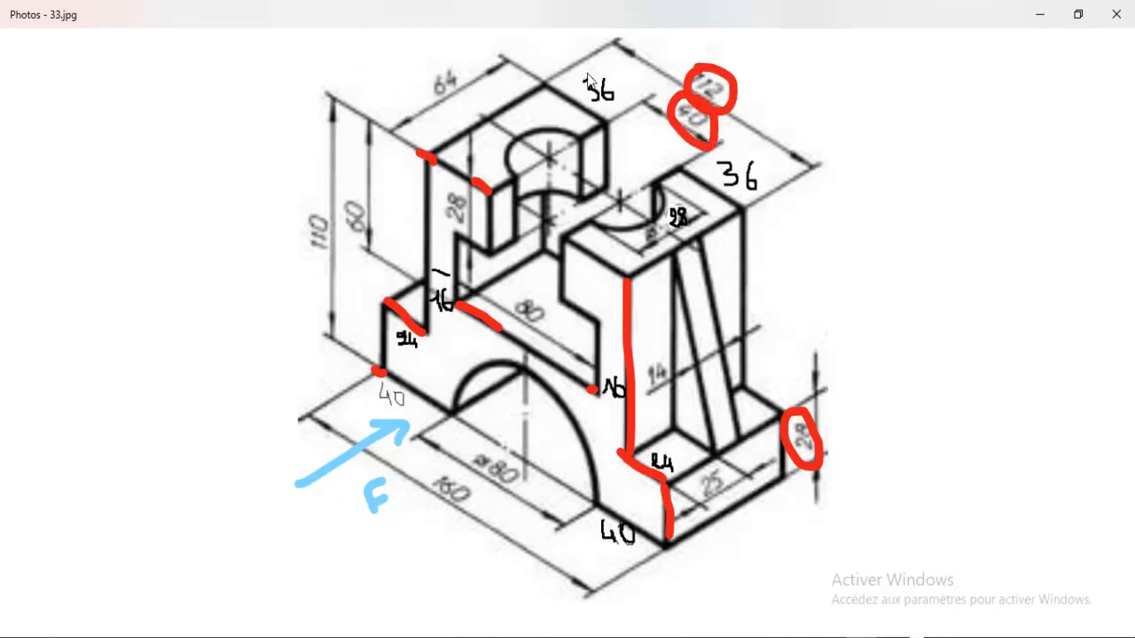
left_click_drag(564, 82, 584, 102)
left_click_drag(682, 158, 717, 184)
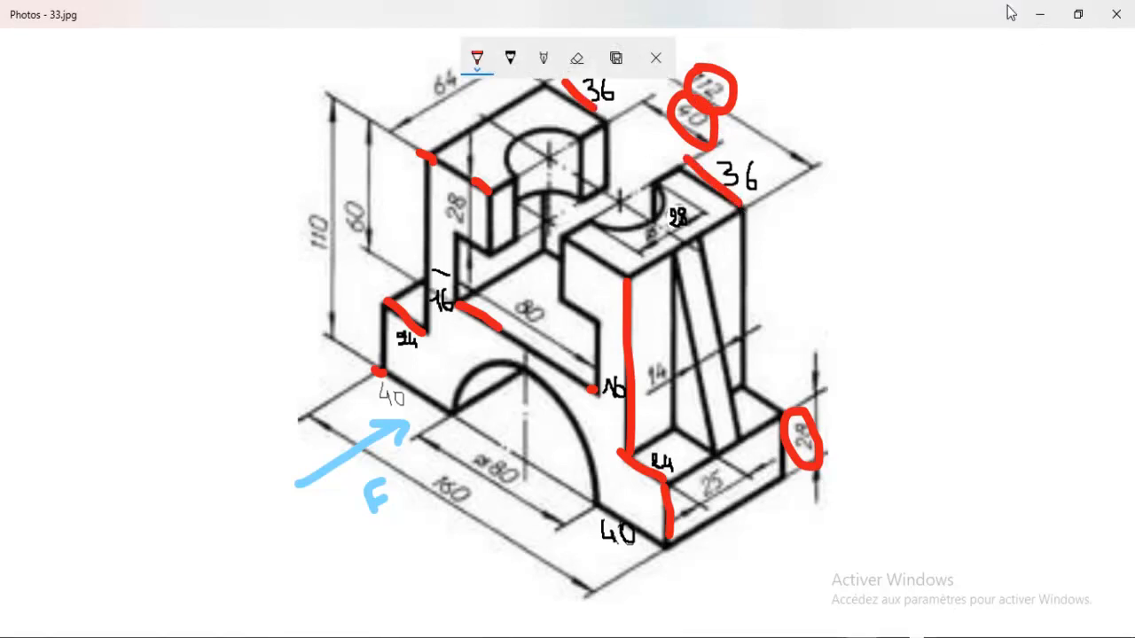
left_click(831, 633)
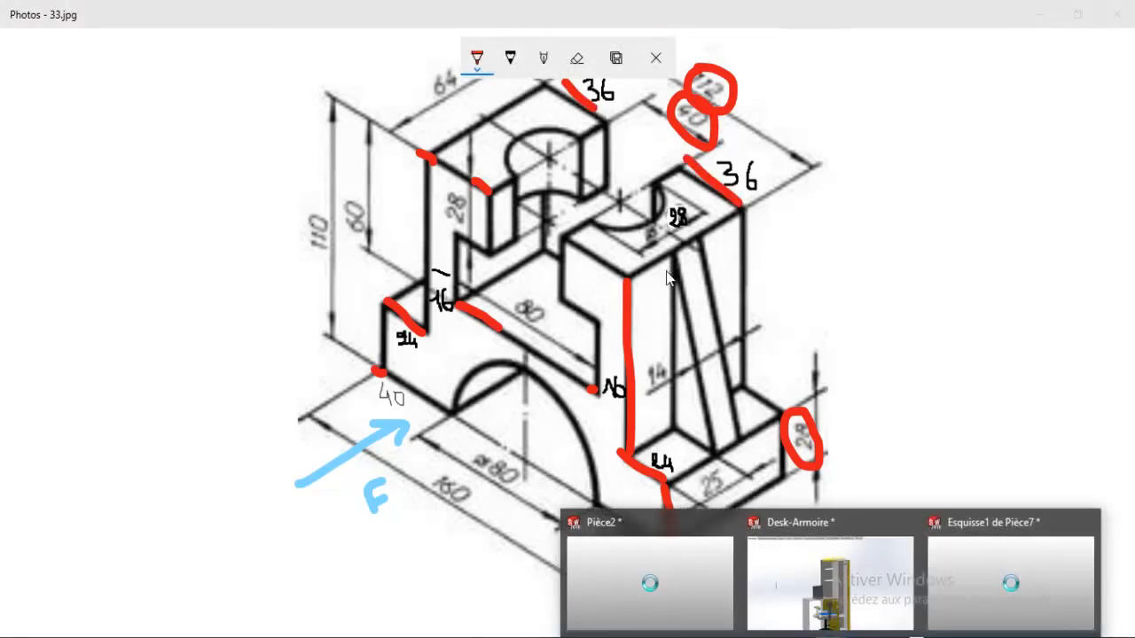
left_click(1043, 15)
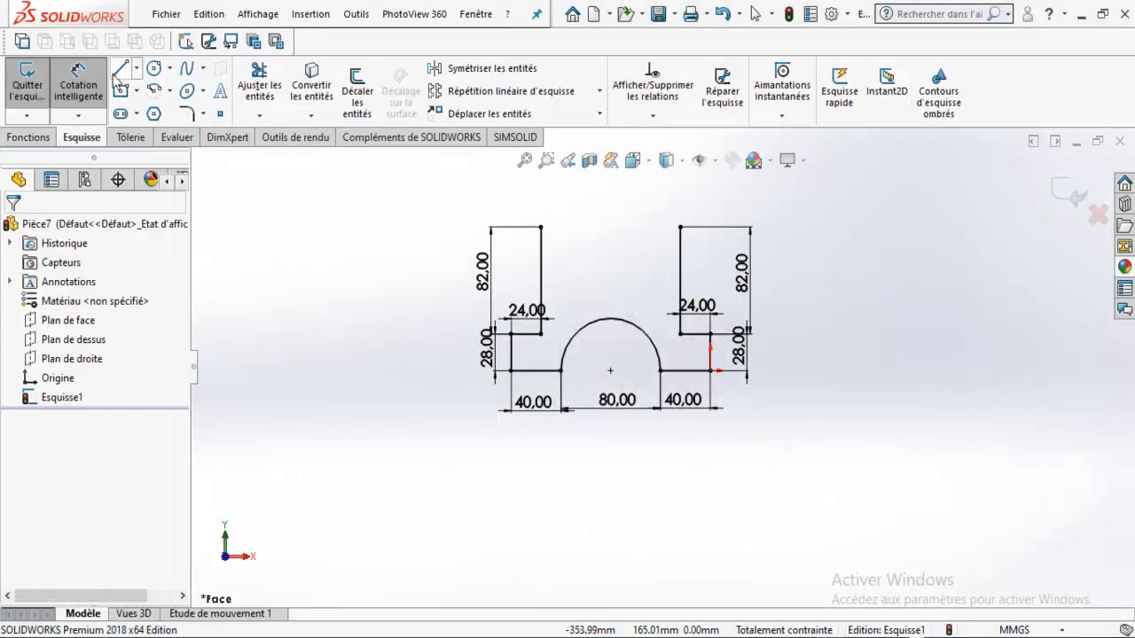
Step: Sketch a horizontal line inward from the upper end of each 82 mm vertical line, about 31 mm and 28 mm long
left_click(122, 69)
left_click(680, 228)
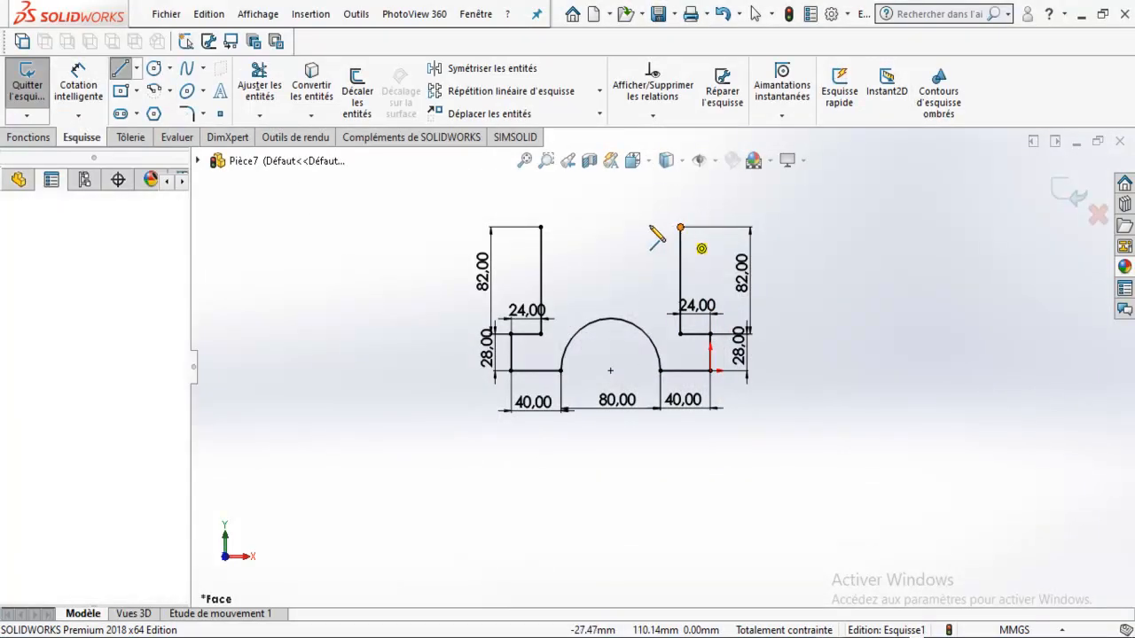
left_click(642, 227)
left_click(122, 69)
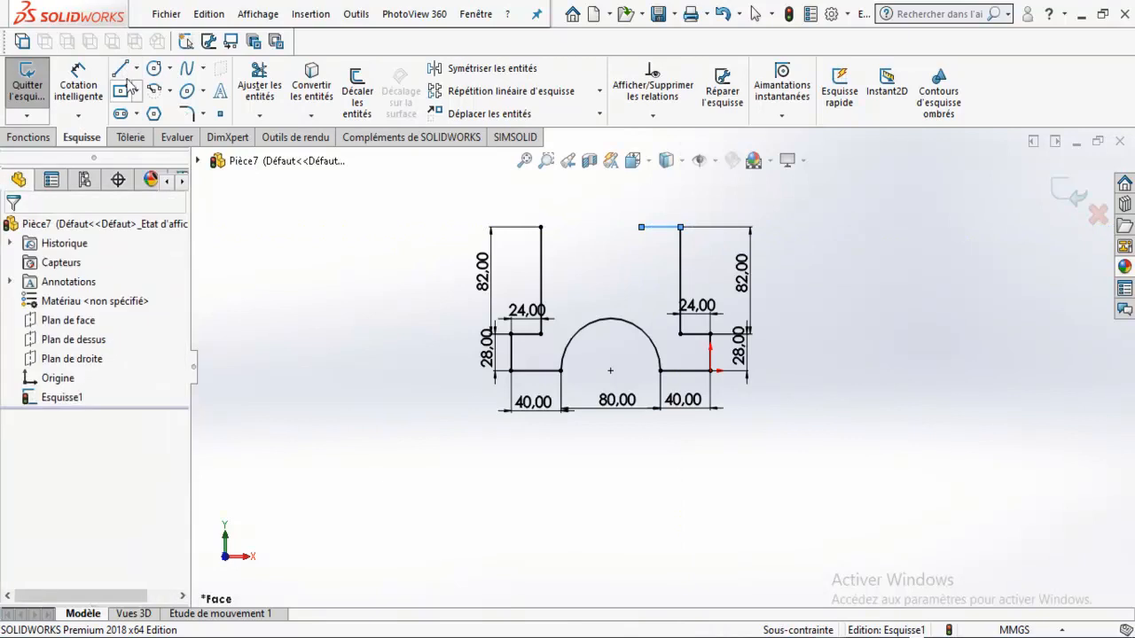
left_click(121, 68)
left_click(541, 227)
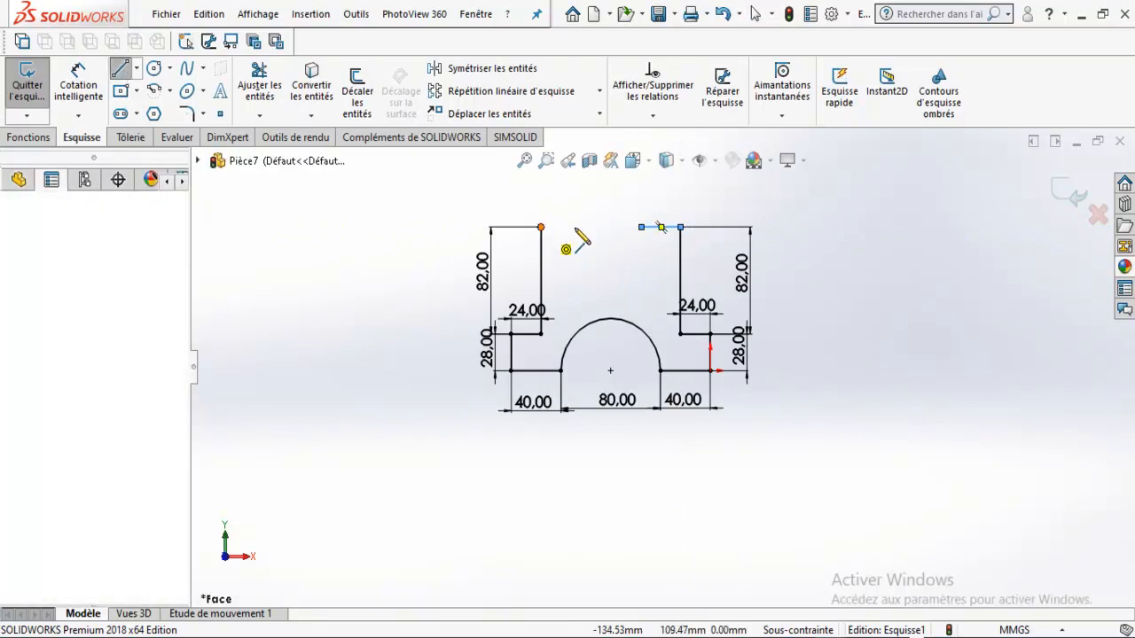
left_click(575, 227)
Step: Dimension both upper horizontal lines to 36 mm
left_click(82, 80)
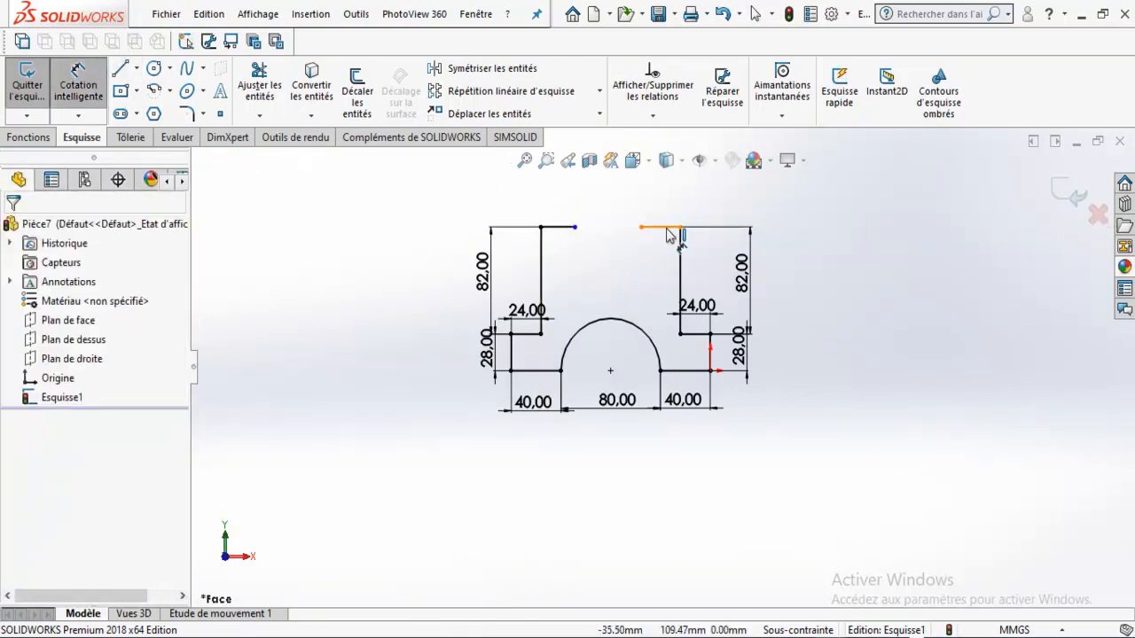
left_click(672, 227)
left_click(671, 204)
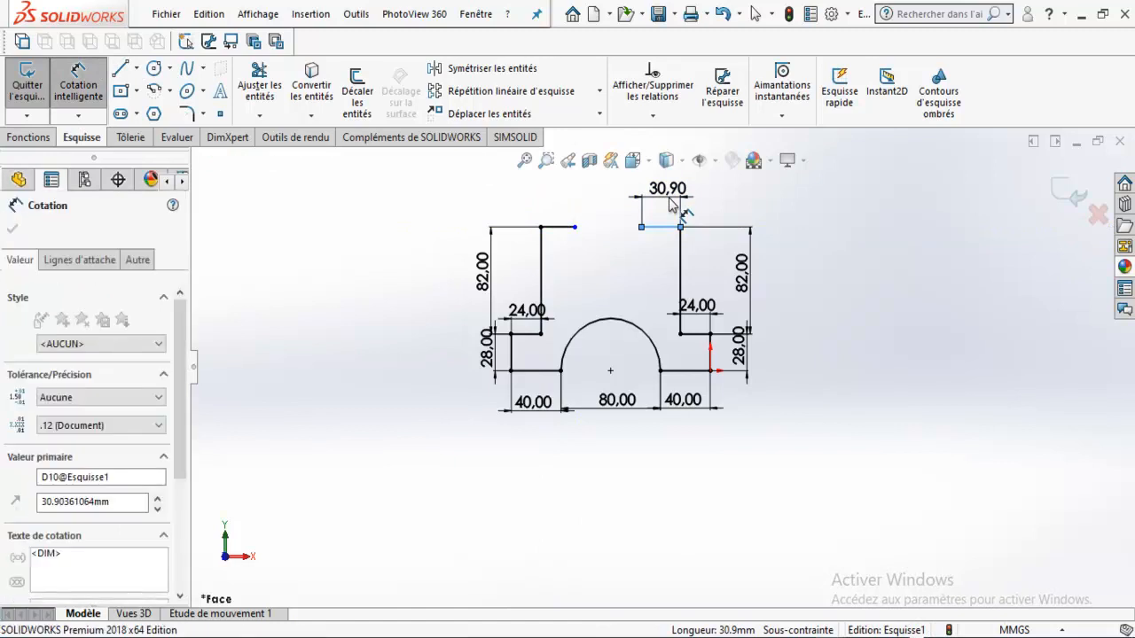
type("36")
key("Return")
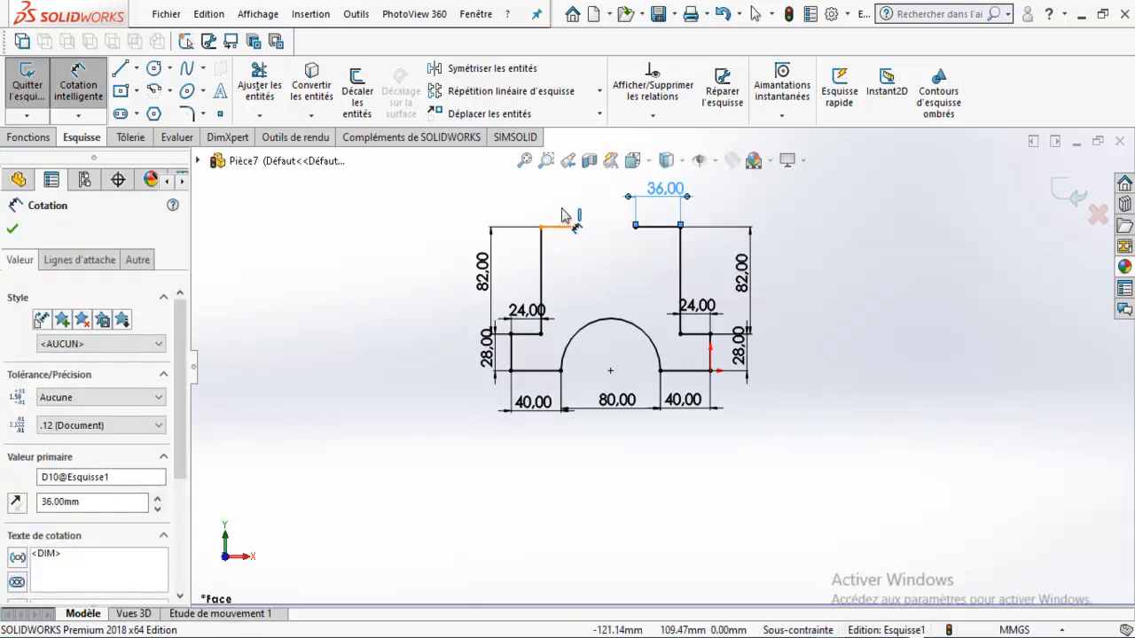
left_click(562, 227)
left_click(563, 214)
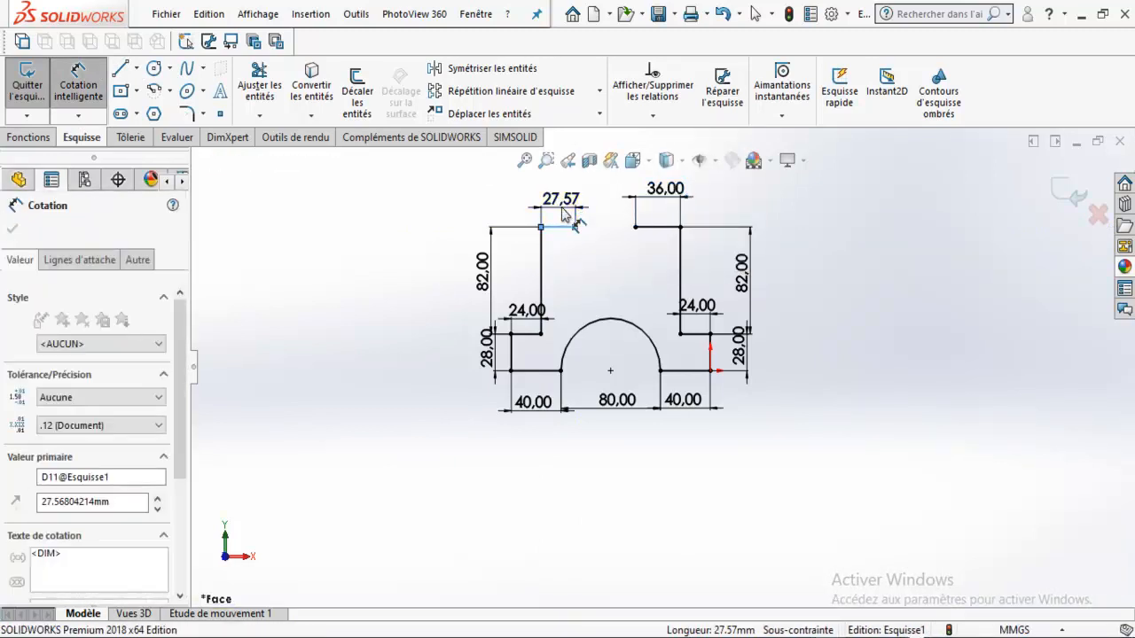
key("Return")
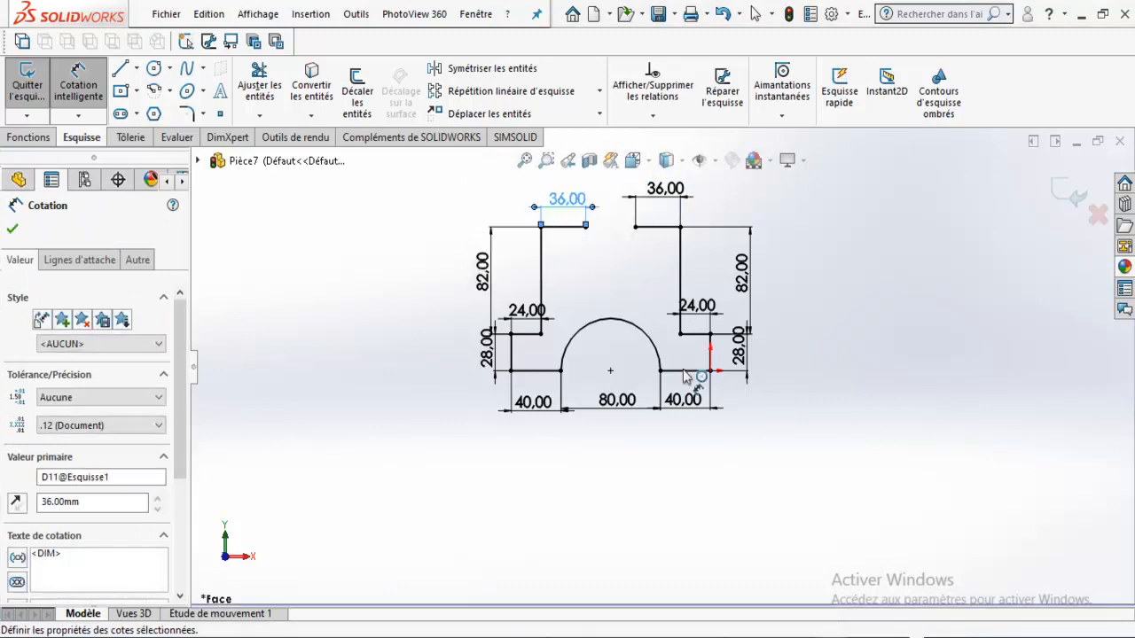
Step: Switch to 33.jpg in Photos, trace the upper block's short vertical edge and circle its 28 dimension in green, and return to the sketch
mouse_move(860, 636)
left_click(856, 578)
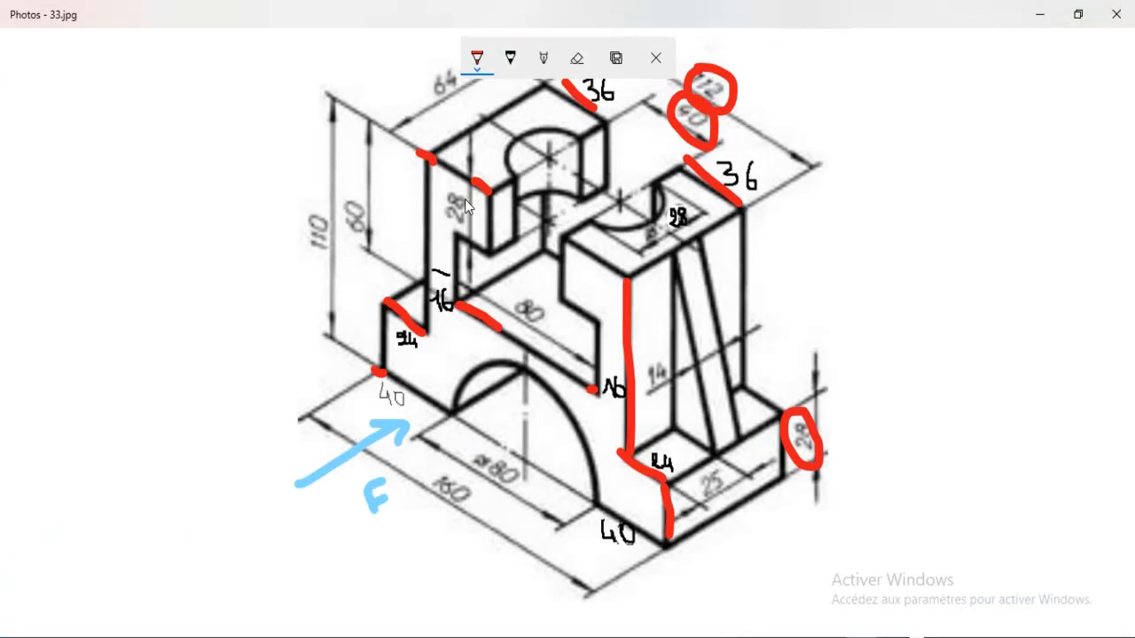
left_click(477, 58)
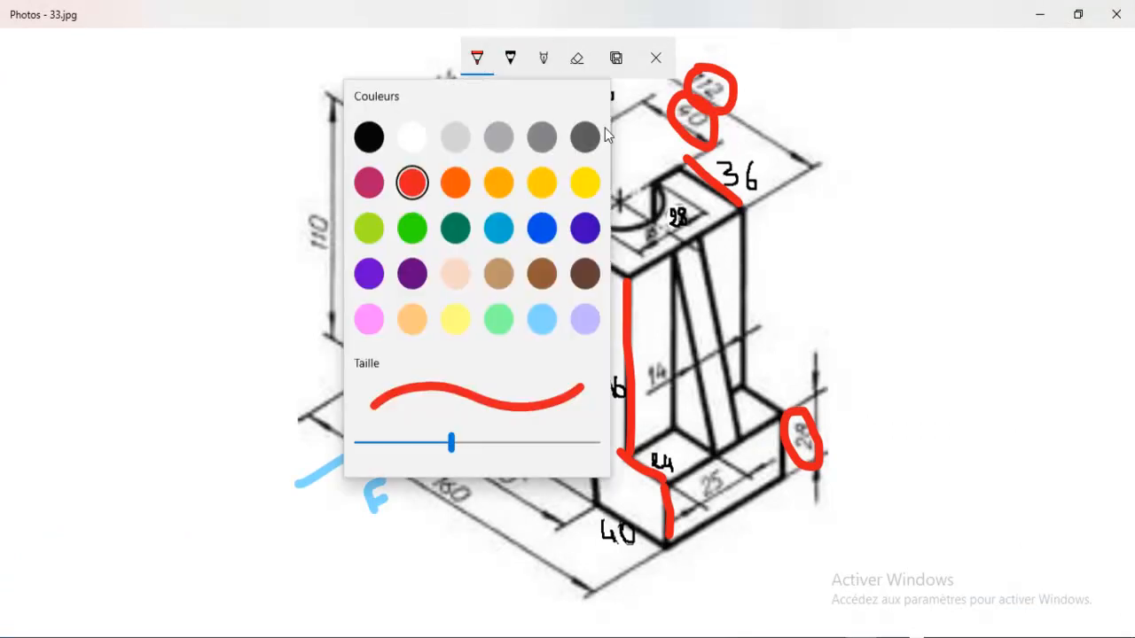
left_click(412, 227)
left_click_drag(609, 126, 611, 181)
left_click_drag(442, 185, 477, 234)
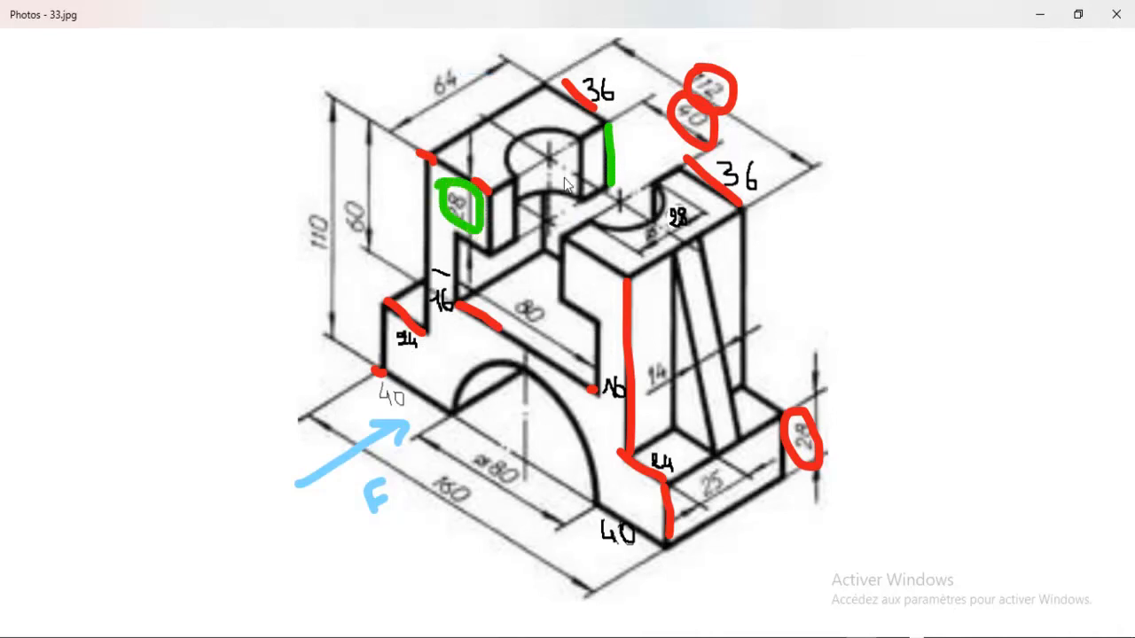
left_click(1043, 12)
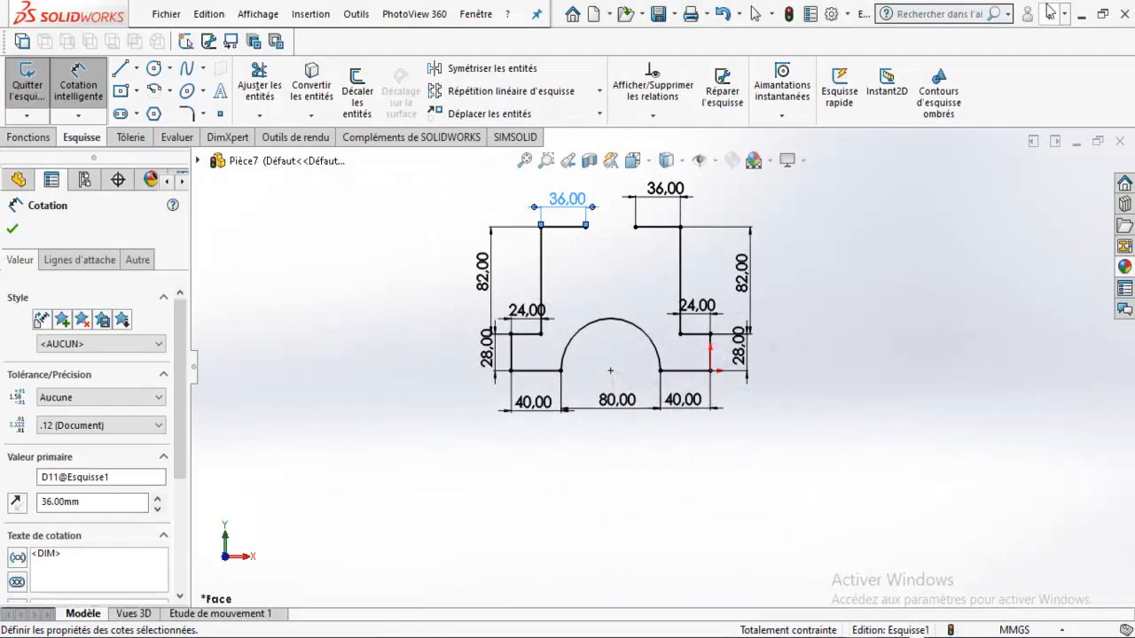
Step: Sketch a vertical line about 26 mm long downward from the inner end of each 36 mm line
key("l")
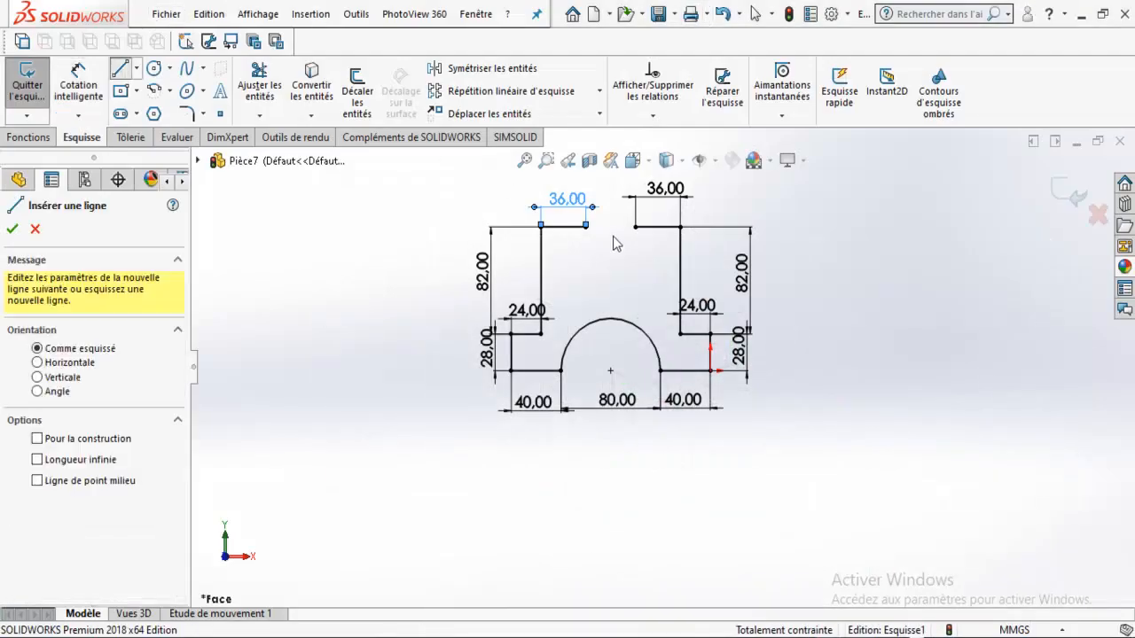
left_click(635, 227)
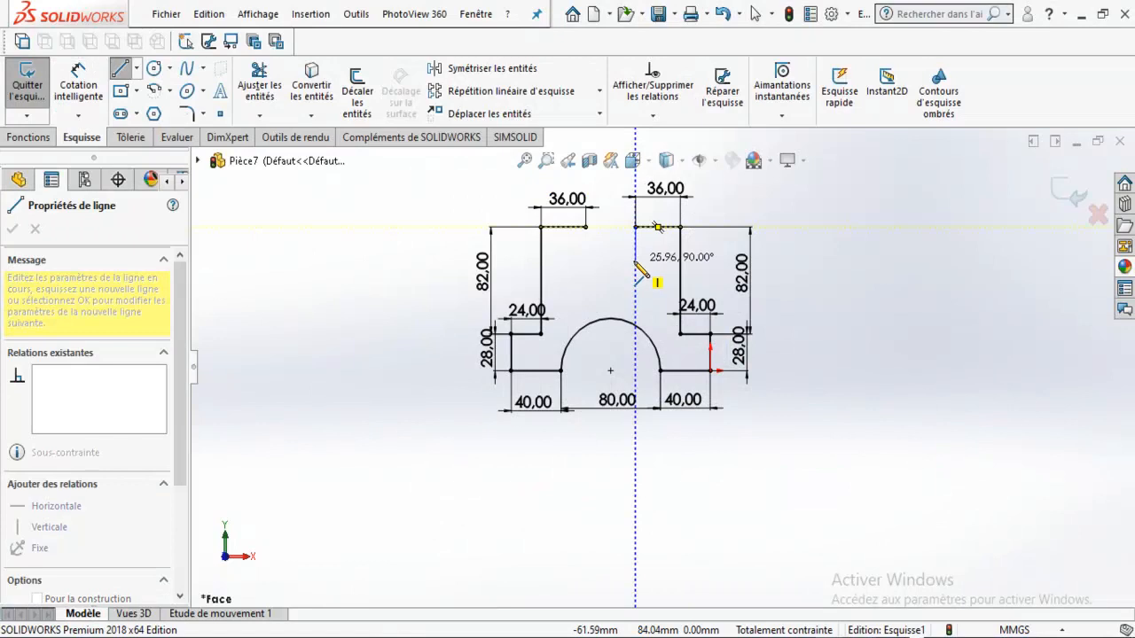
left_click(635, 261)
left_click(122, 73)
left_click(122, 74)
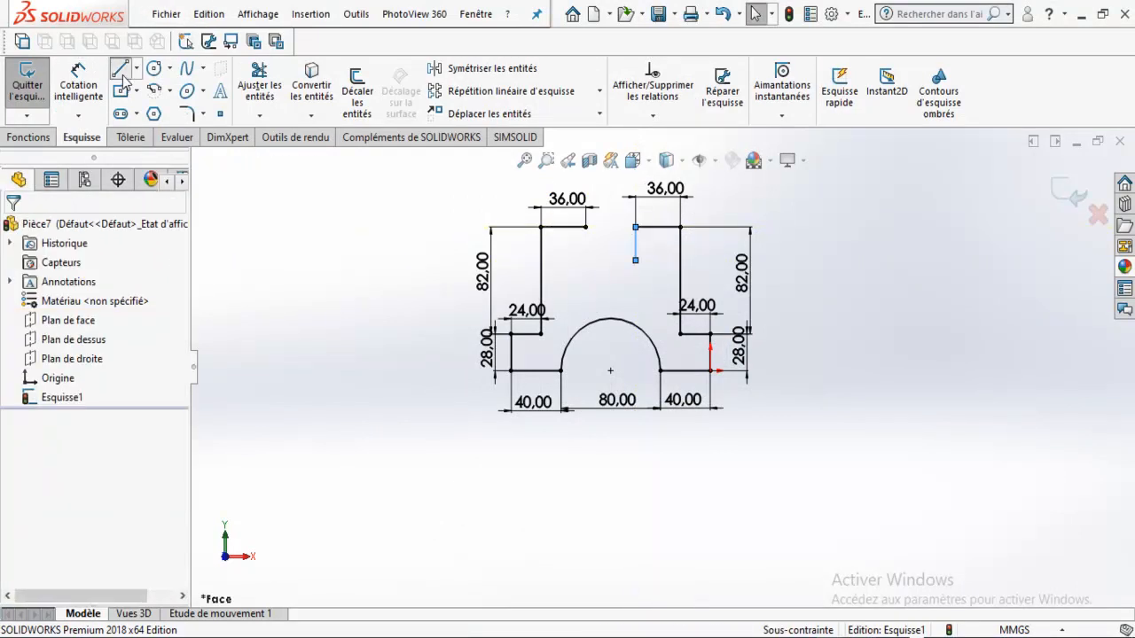
left_click(585, 227)
left_click(586, 260)
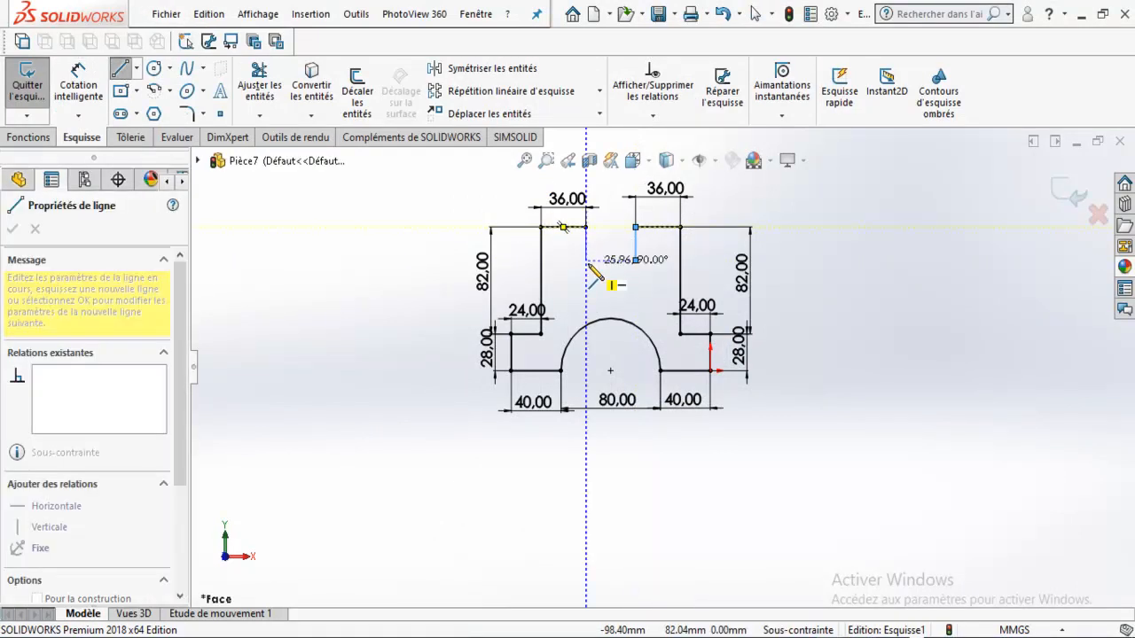
Step: Dimension both inner vertical lines below the 36 mm edges to 28 mm
left_click(78, 81)
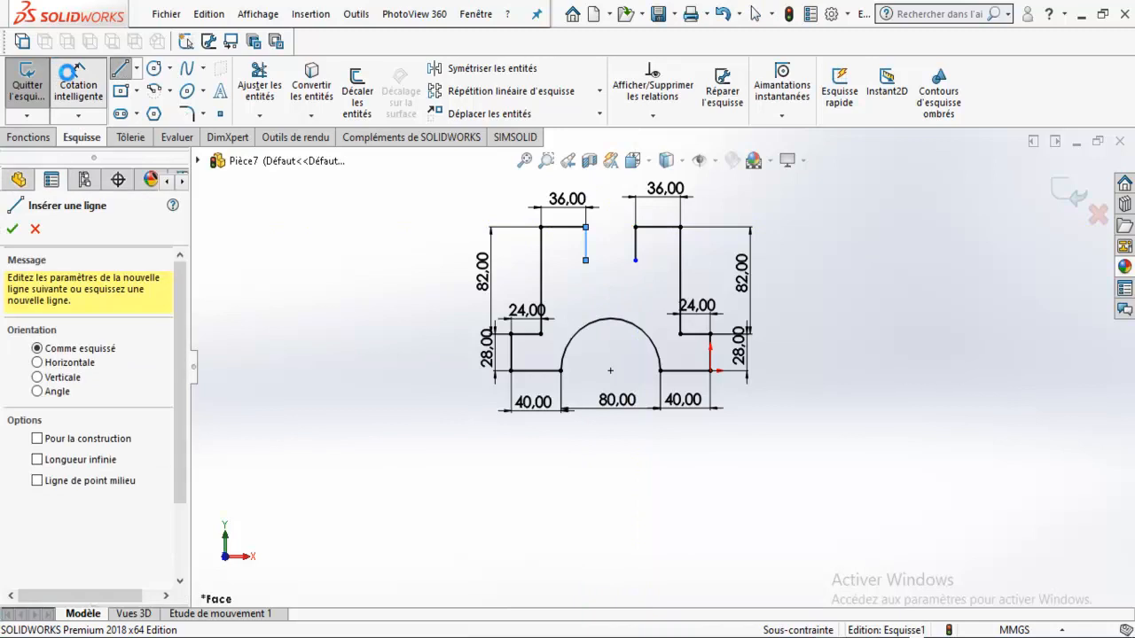
left_click(647, 249)
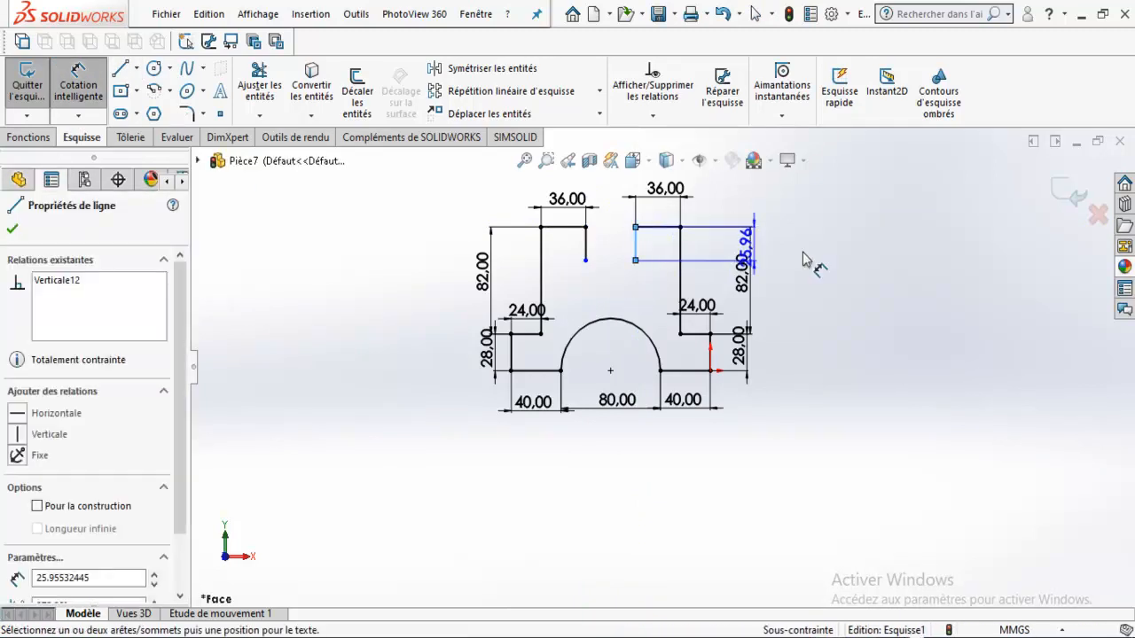
left_click(753, 252)
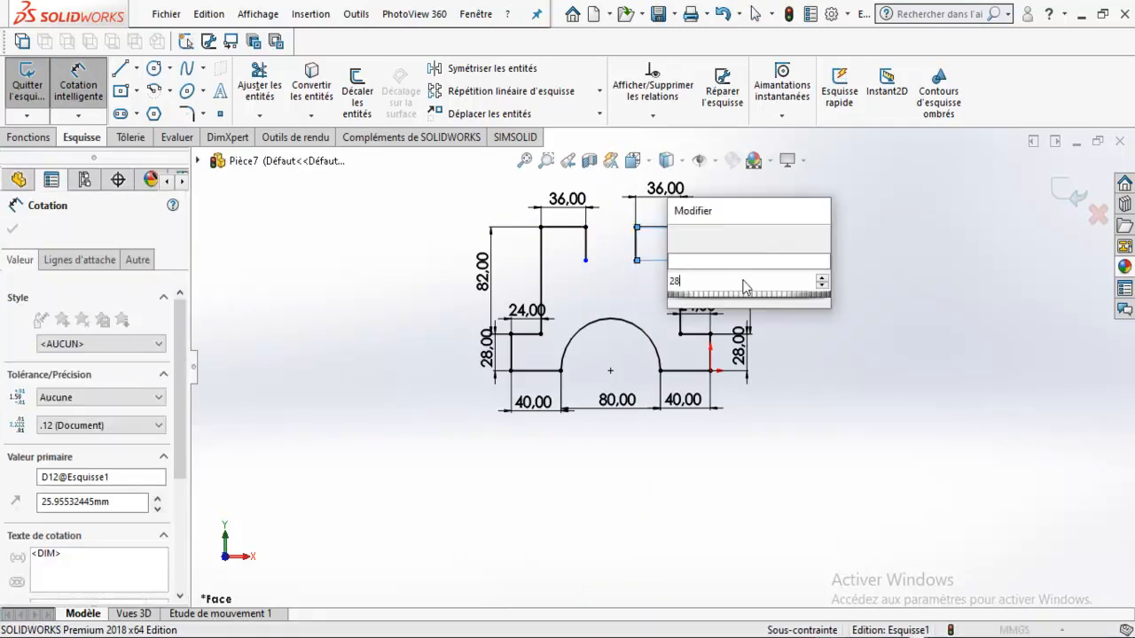
key("Return")
left_click(586, 247)
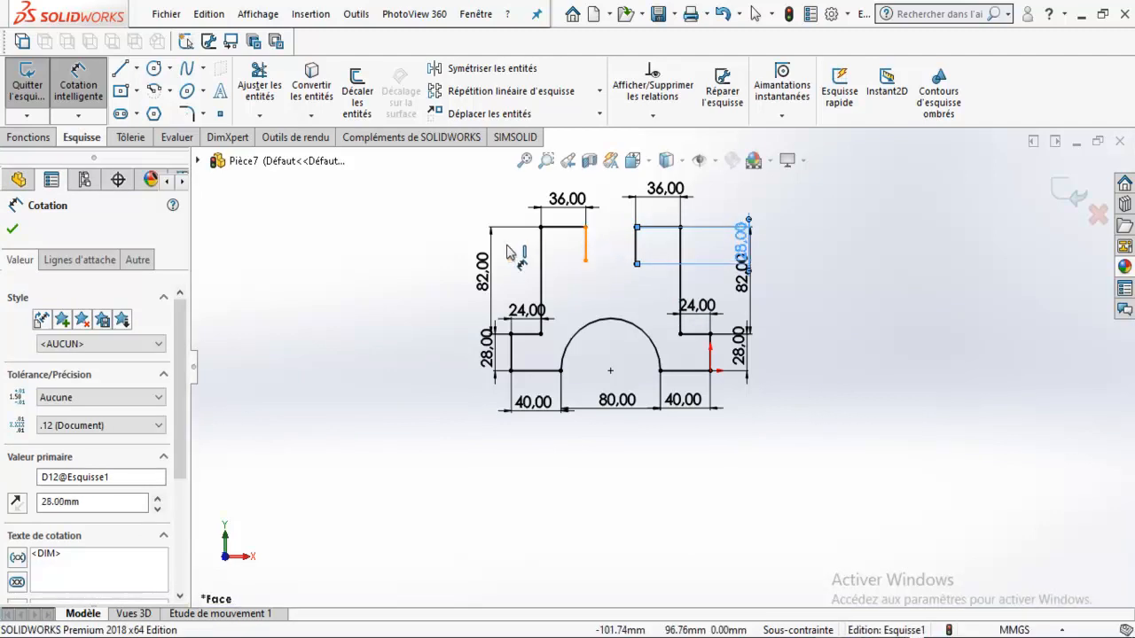
left_click(437, 253)
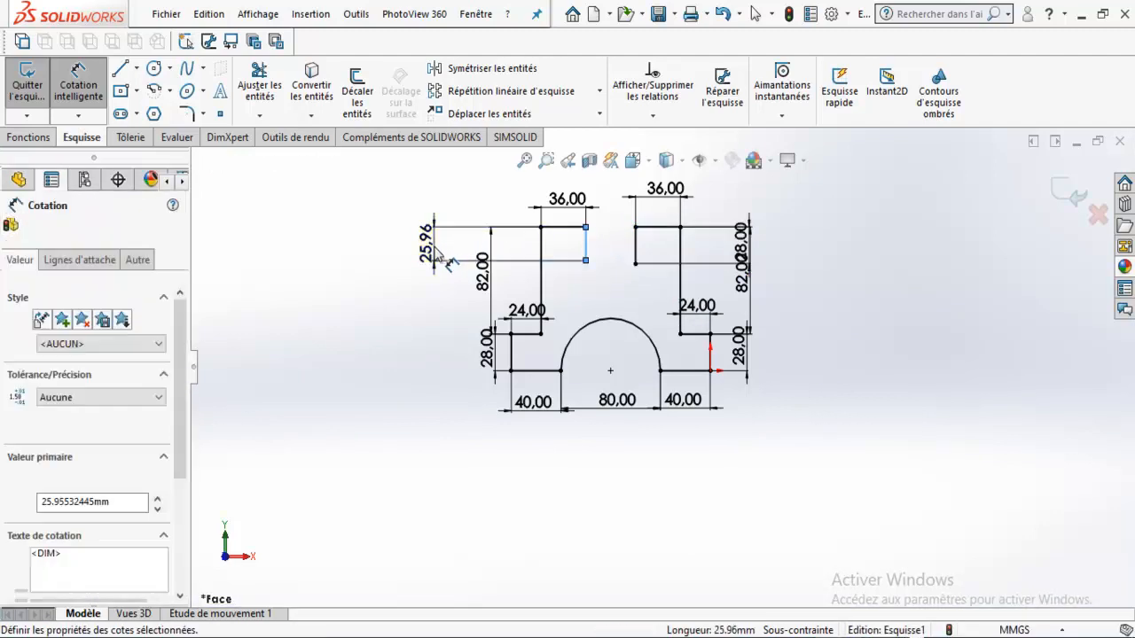
type("28")
key("Return")
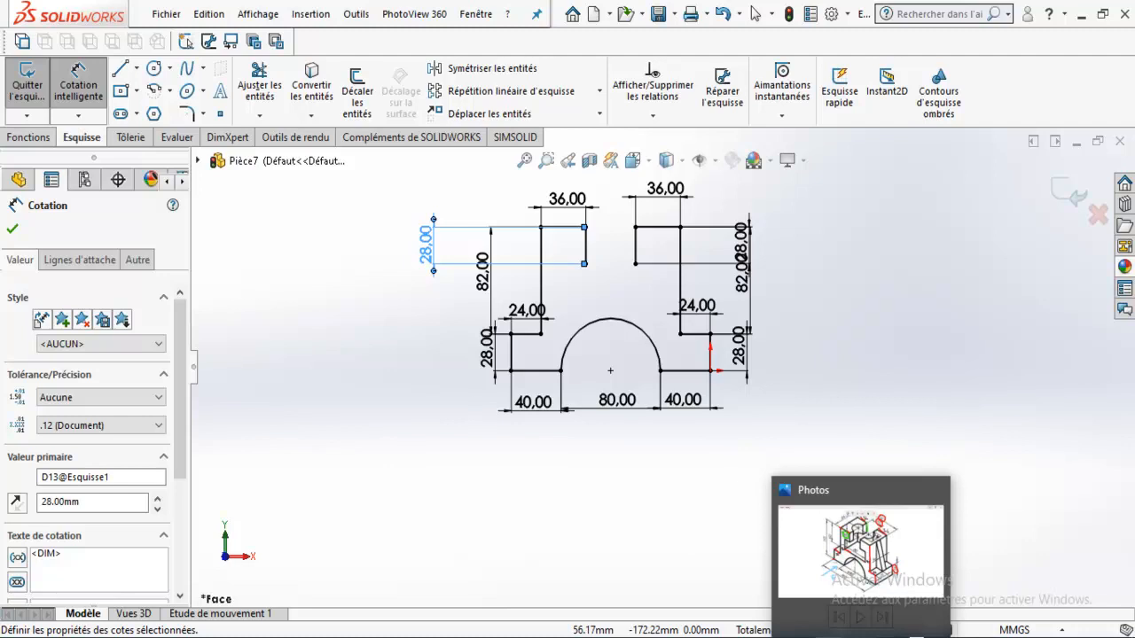
Step: Consult 33.jpg in Photos, return to SOLIDWORKS, and join the lower ends of both inner verticals with a stepped opening about 84 mm wide and 26 mm deep
left_click(861, 636)
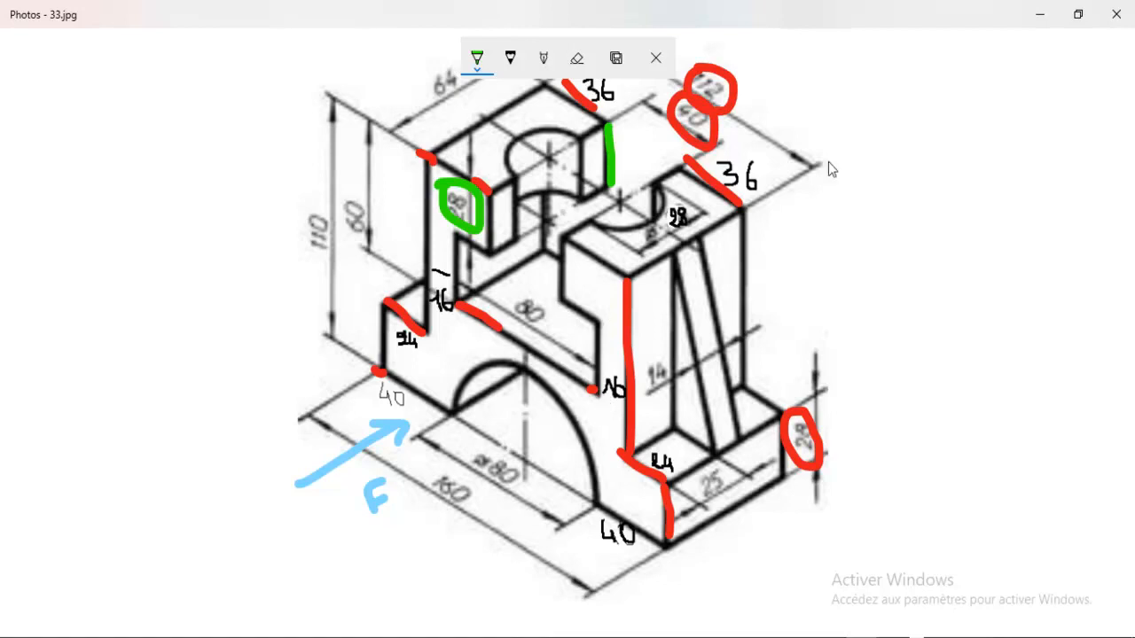
left_click(1039, 15)
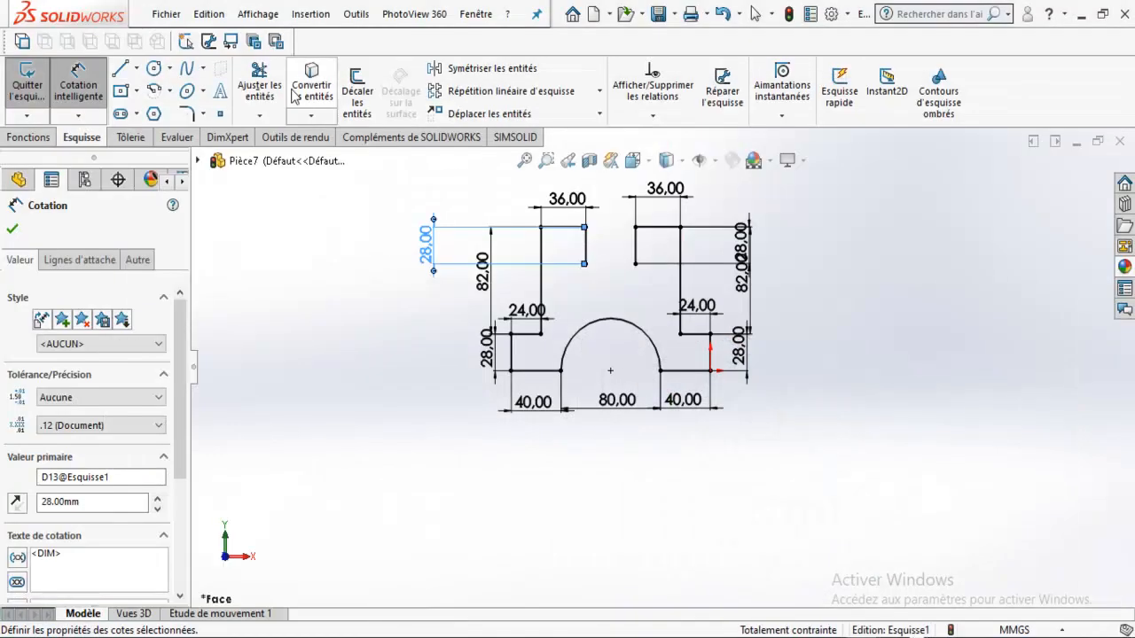
scroll(640, 274, "down", 1)
left_click(633, 262)
left_click(660, 261)
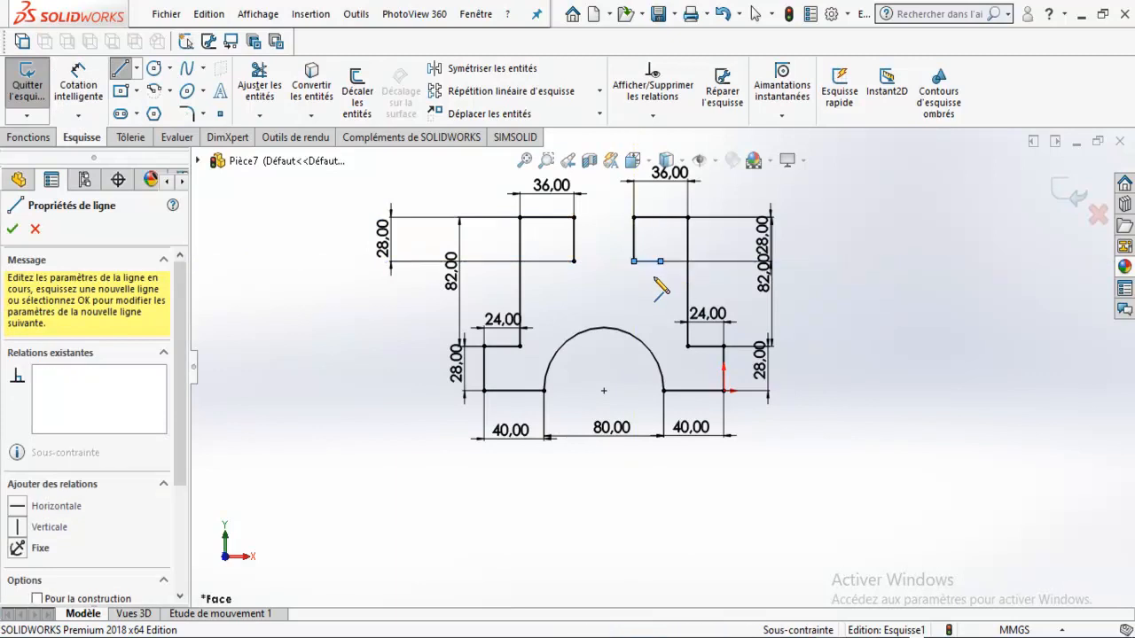
left_click(661, 302)
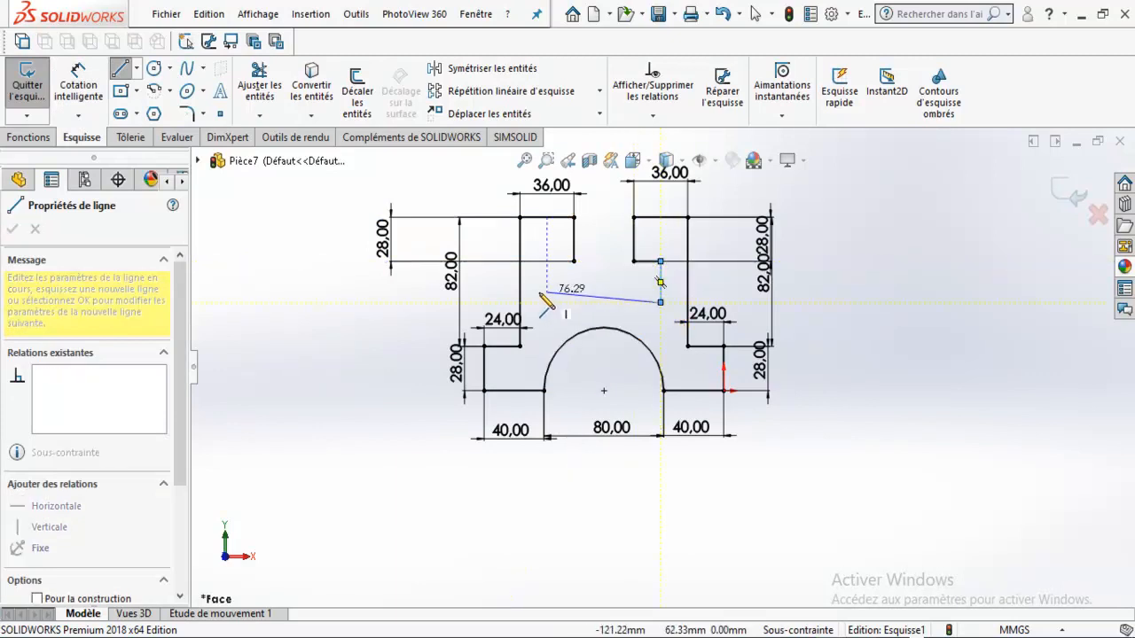
left_click(536, 303)
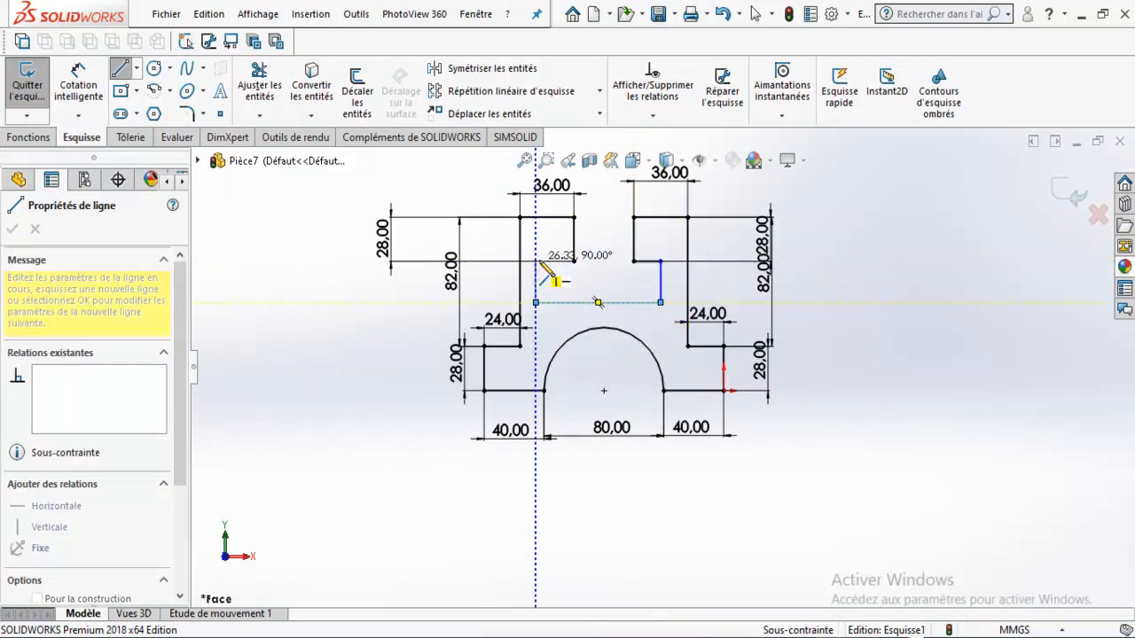
left_click(535, 262)
left_click(574, 262)
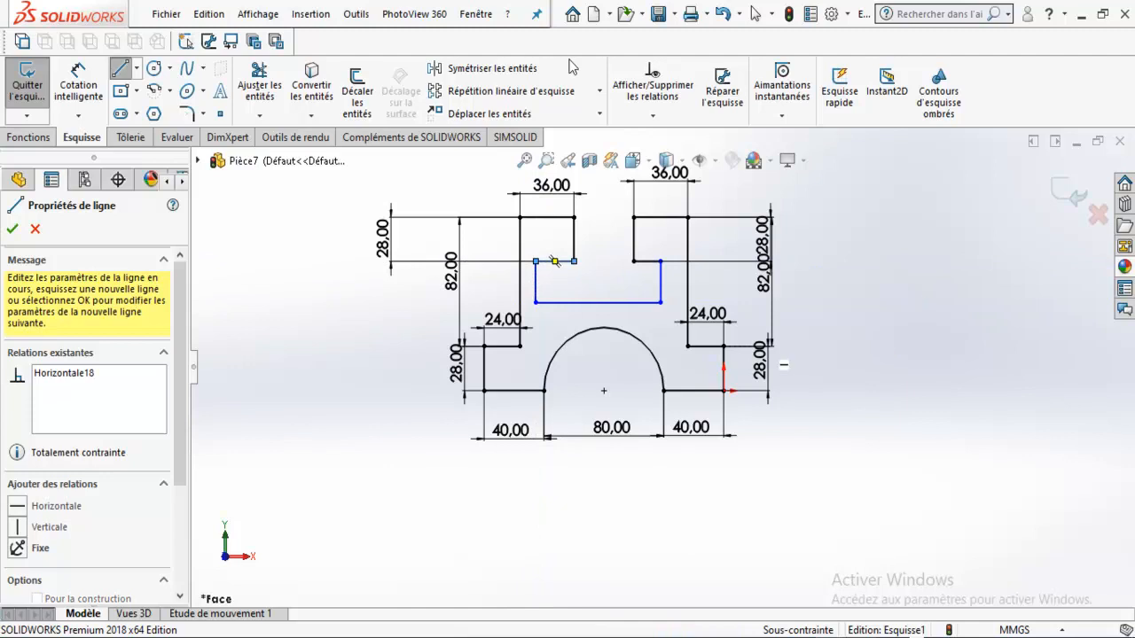
Step: Dimension the distance between each side of the inner opening and the adjacent outer 82 mm line to 16 mm
left_click(78, 71)
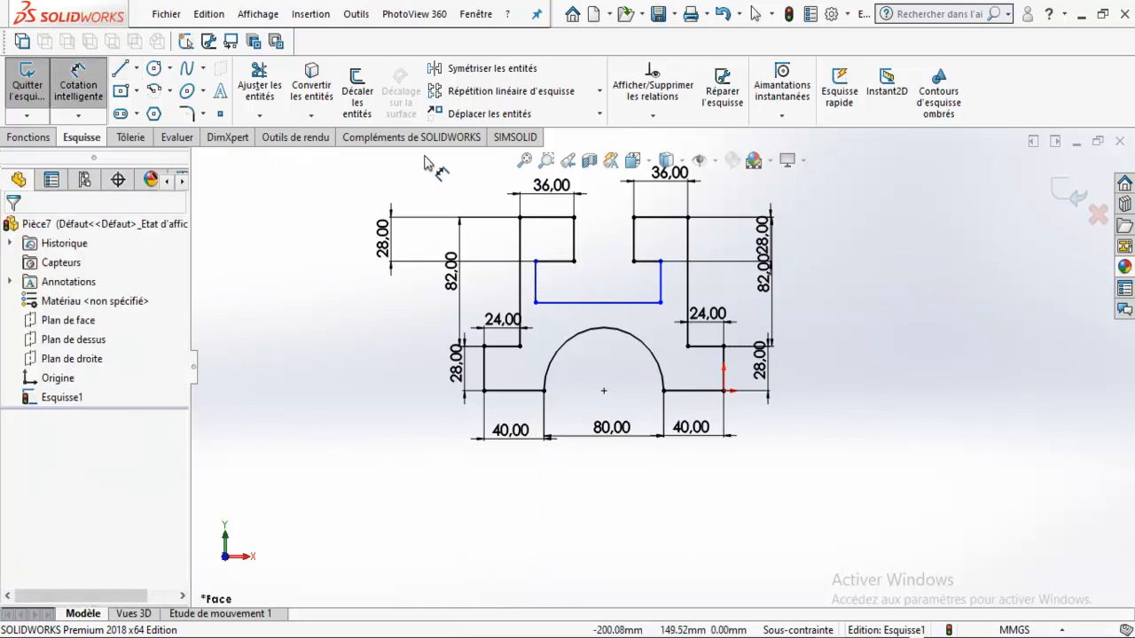
left_click(661, 282)
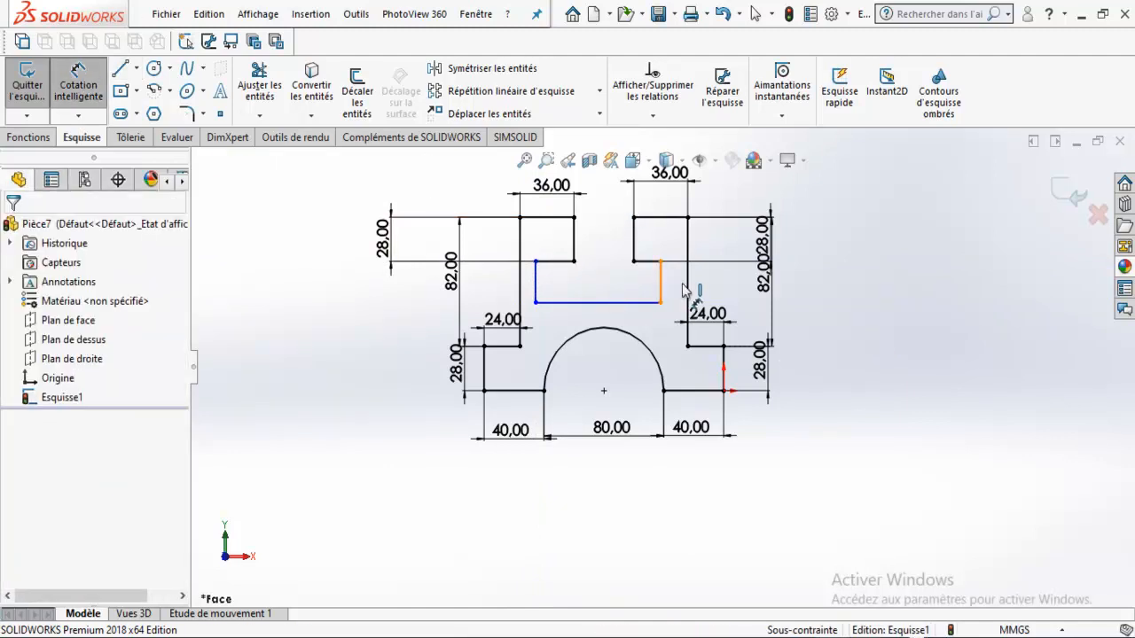
left_click(689, 285)
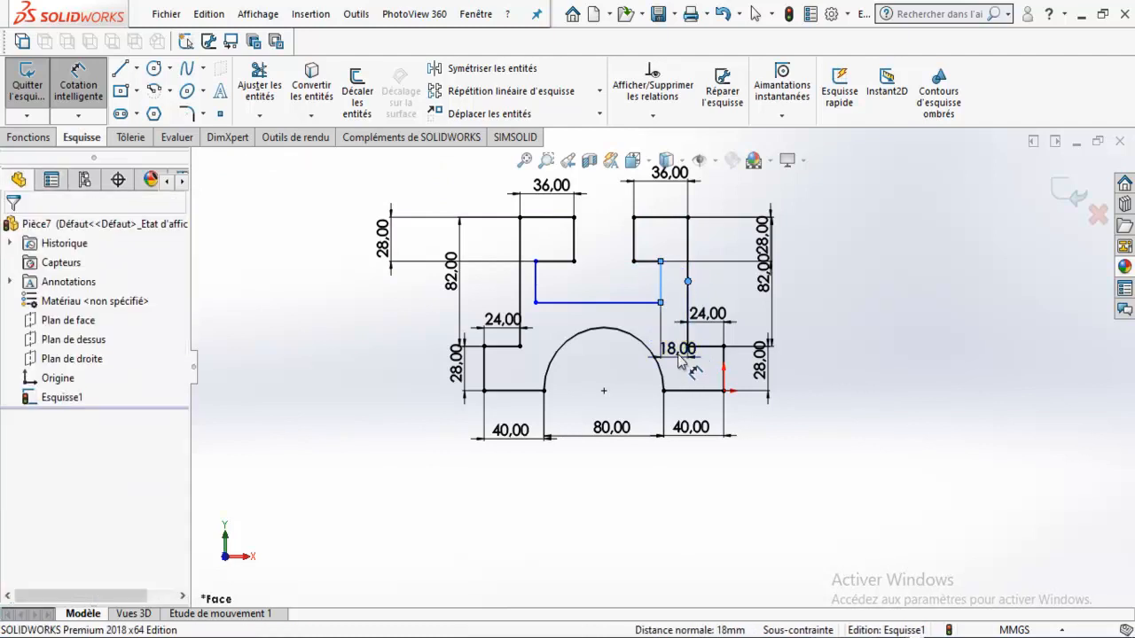
left_click(680, 357)
type("16")
key("Return")
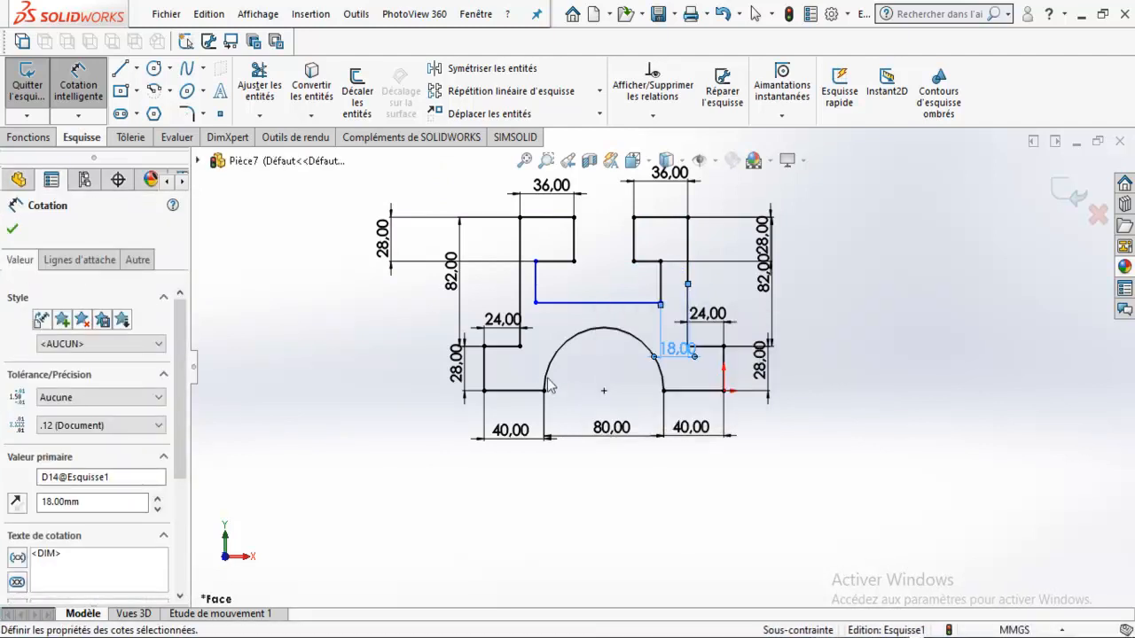
left_click(521, 285)
left_click(535, 297)
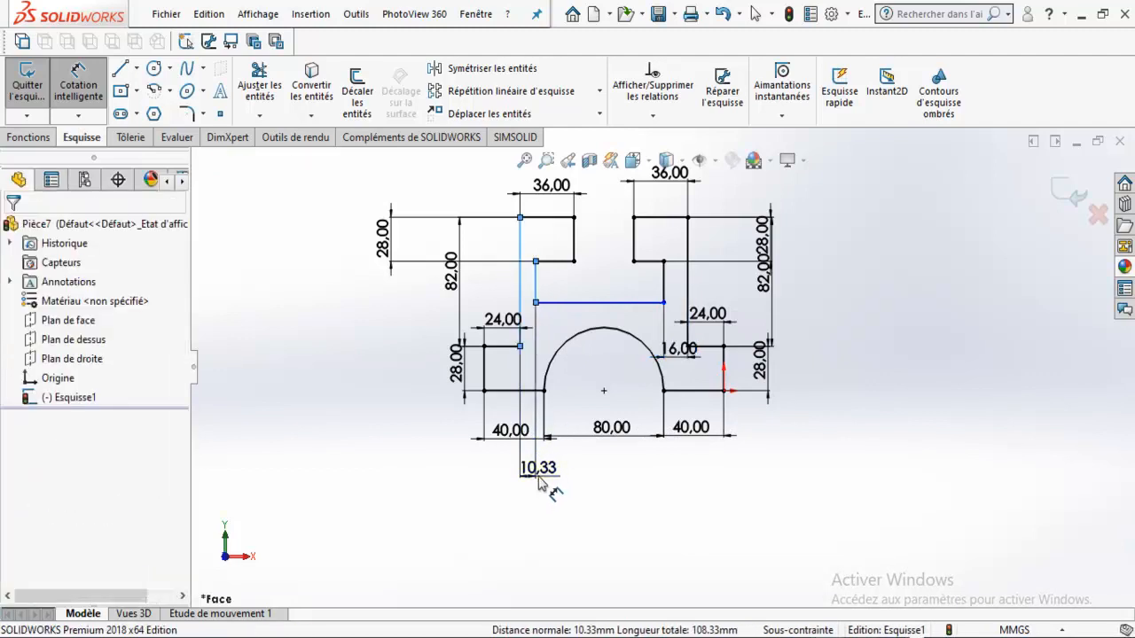
left_click(548, 463)
type("16")
key("Return")
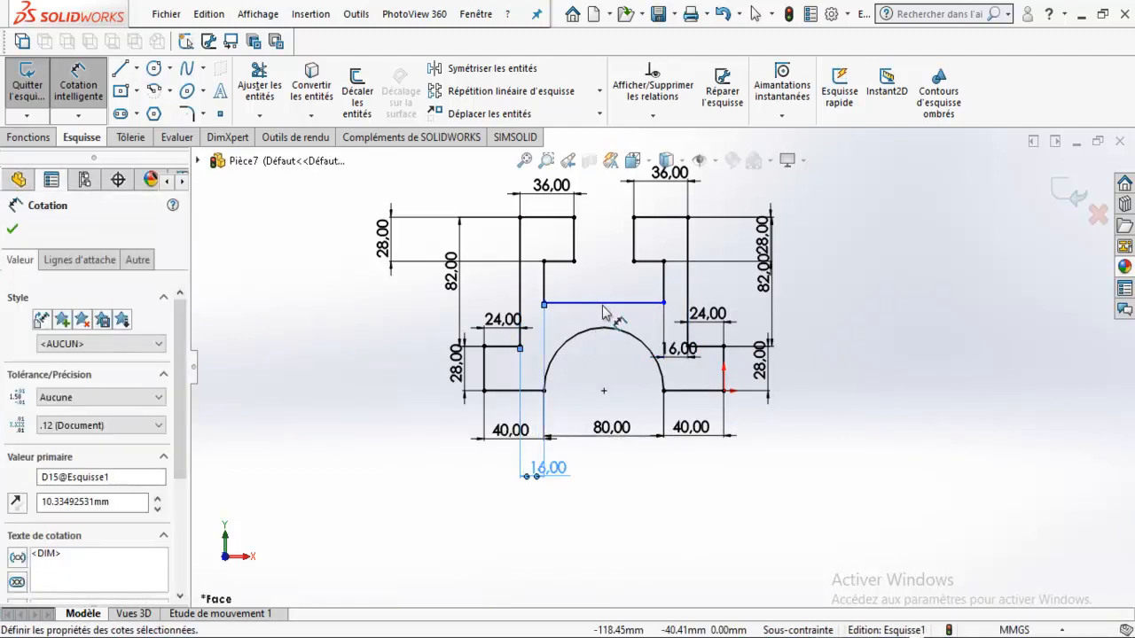
Step: Try to dimension the width of the inner opening's lower horizontal edge above the arc
left_click(604, 304)
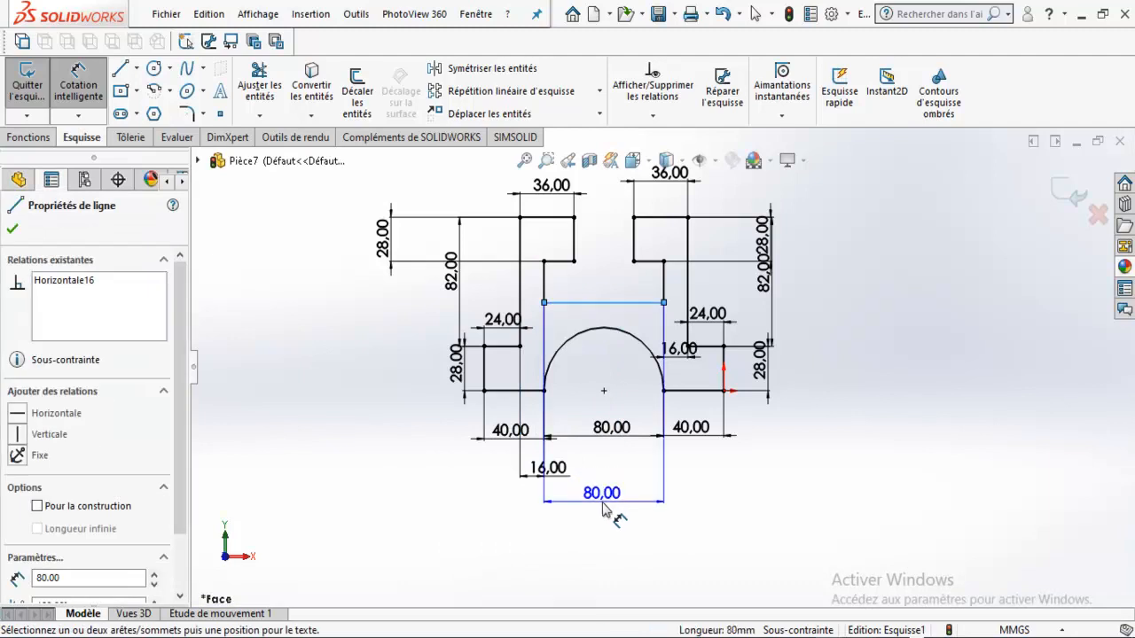
left_click(608, 506)
left_click(687, 456)
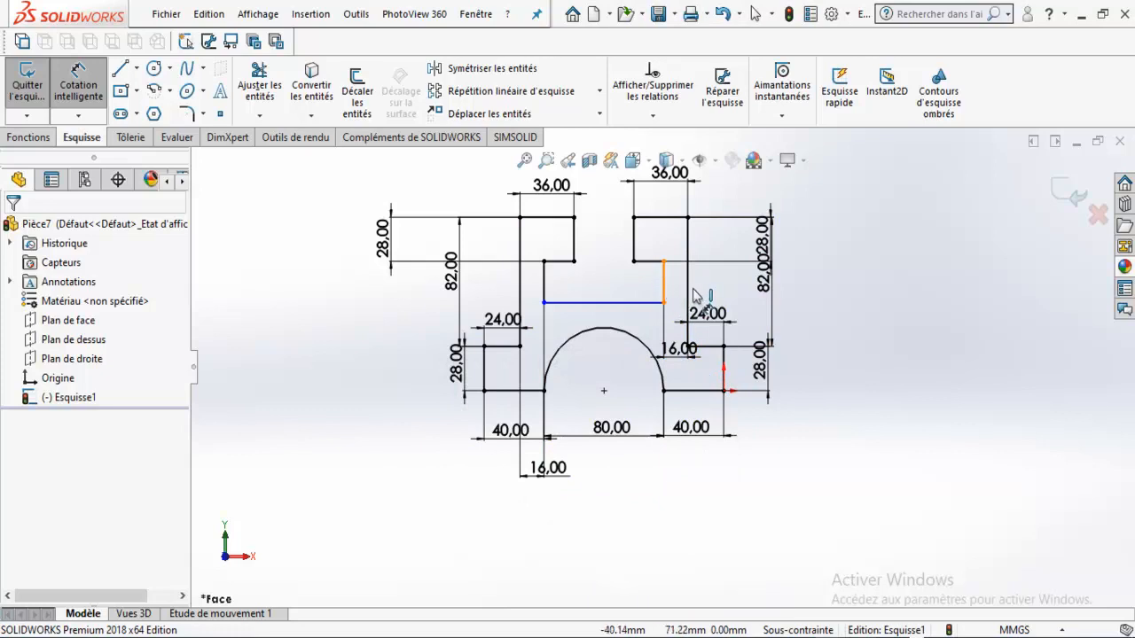
Step: Dimension the inner opening's right vertical side to 32 mm
left_click(665, 288)
left_click(812, 301)
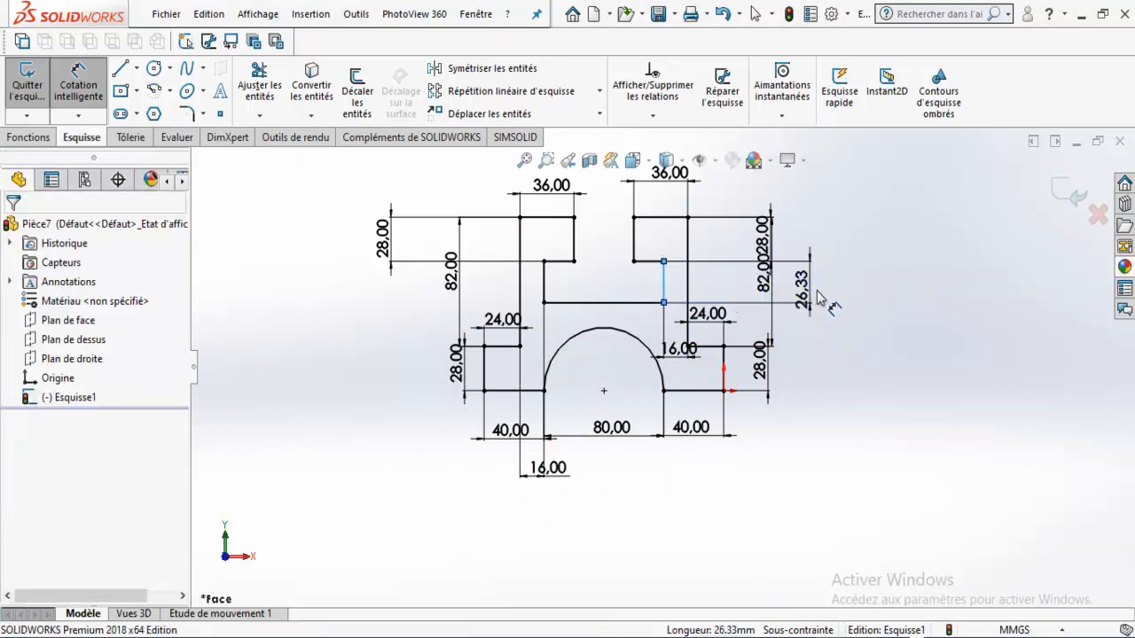
type("32")
key("Return")
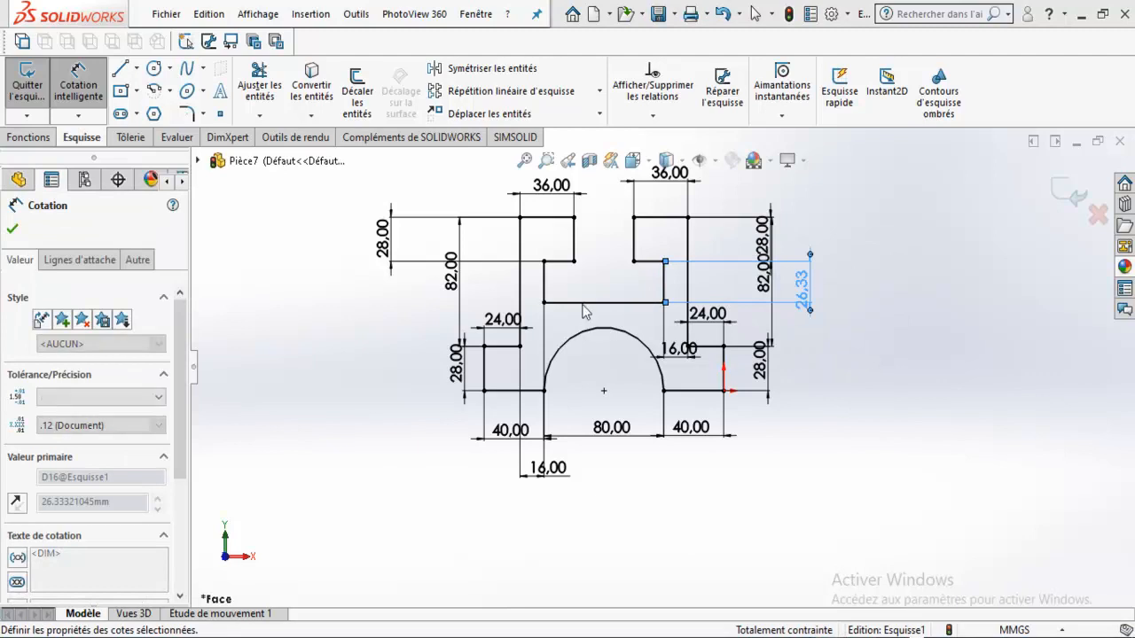
Step: Try to dimension the height of the inner opening's left vertical side
left_click(545, 299)
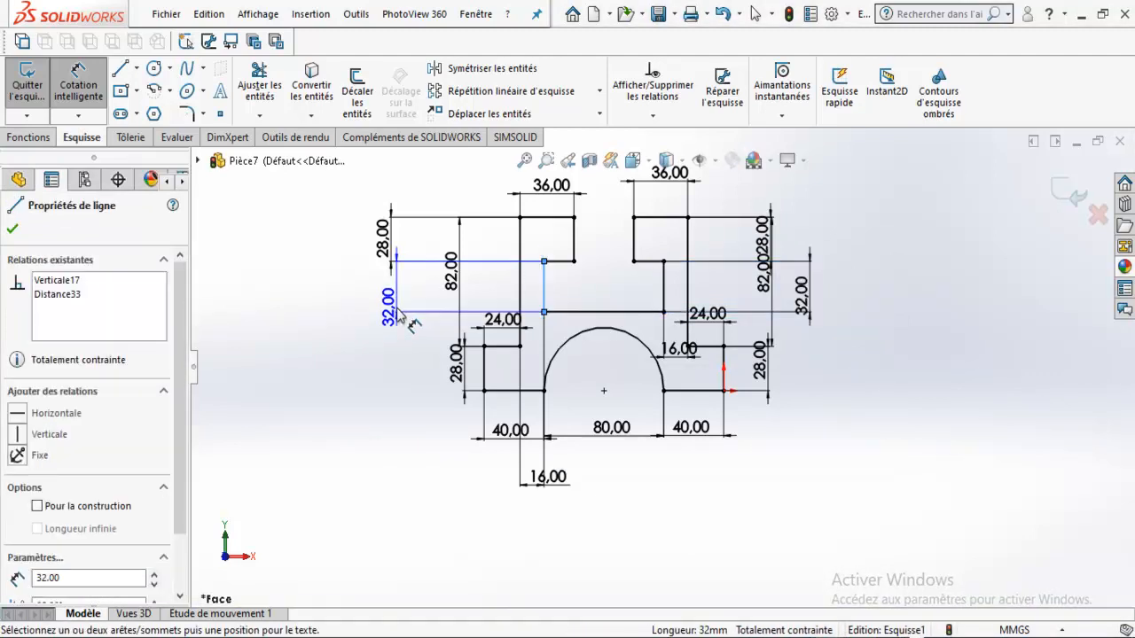
left_click(397, 316)
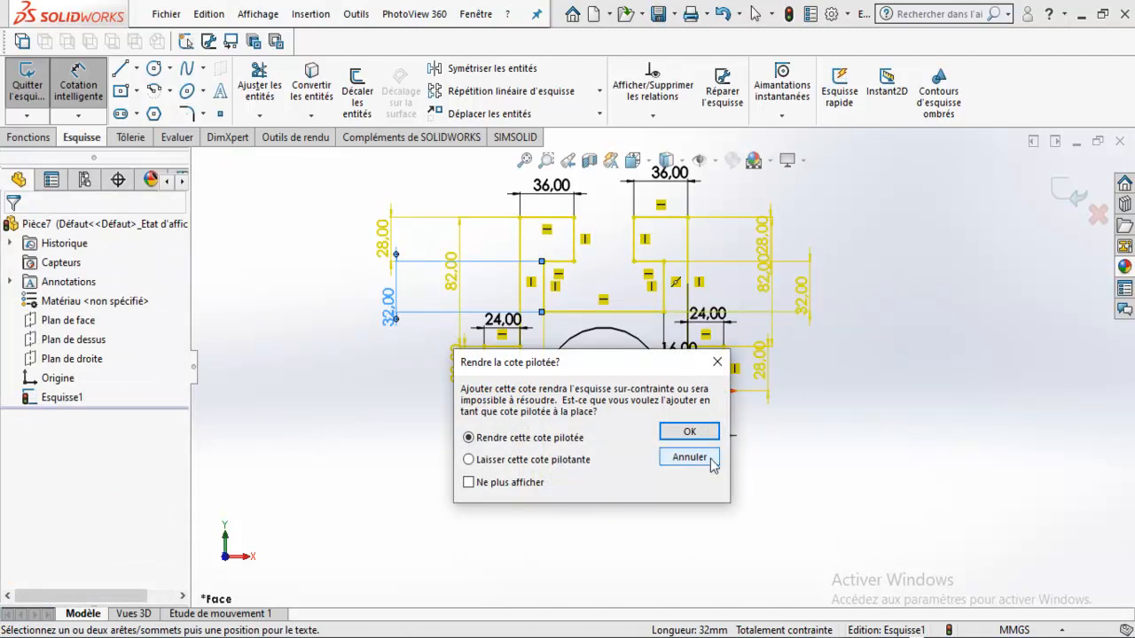
left_click_drag(658, 380, 546, 414)
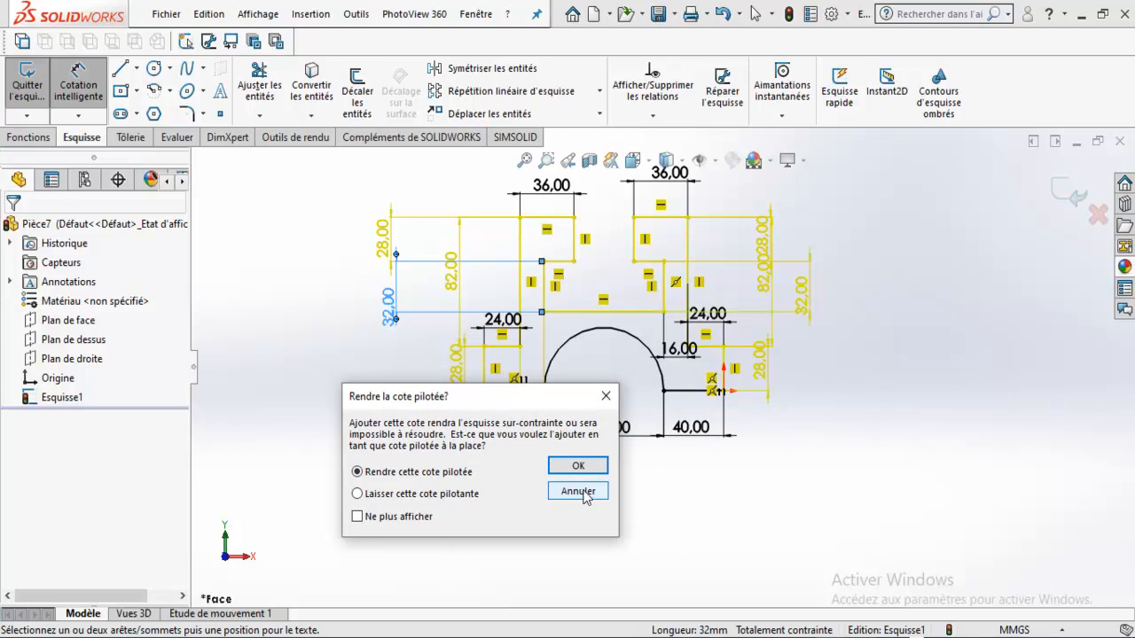
left_click(579, 492)
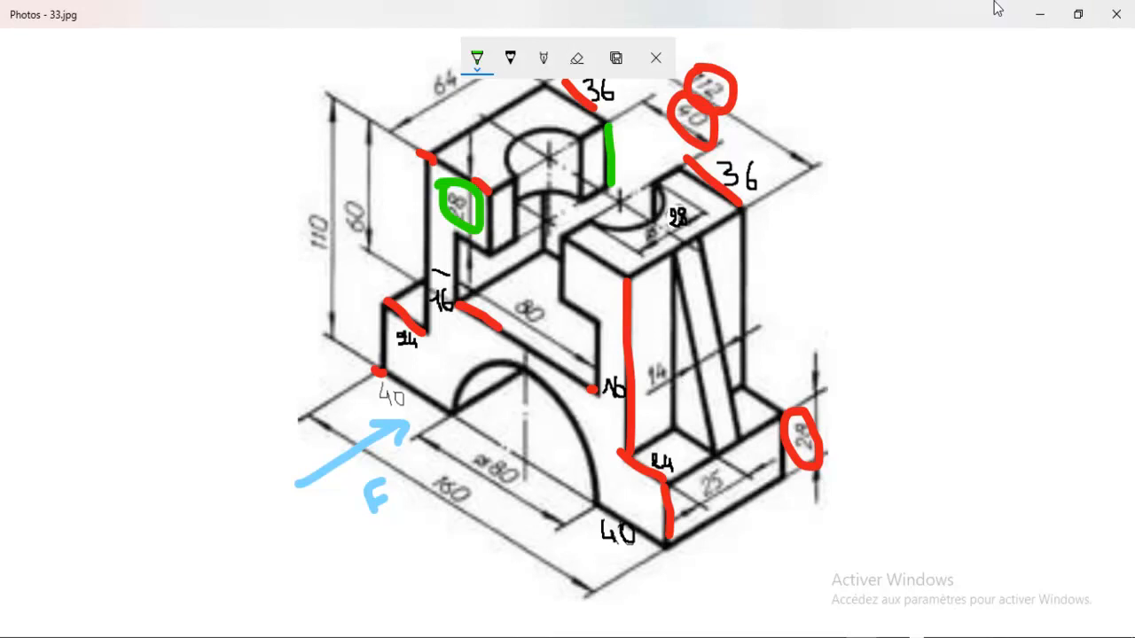
Step: Return from Photos to SOLIDWORKS and move the dimensions on the profile's left side and below its base farther out from the geometry
left_click(1043, 15)
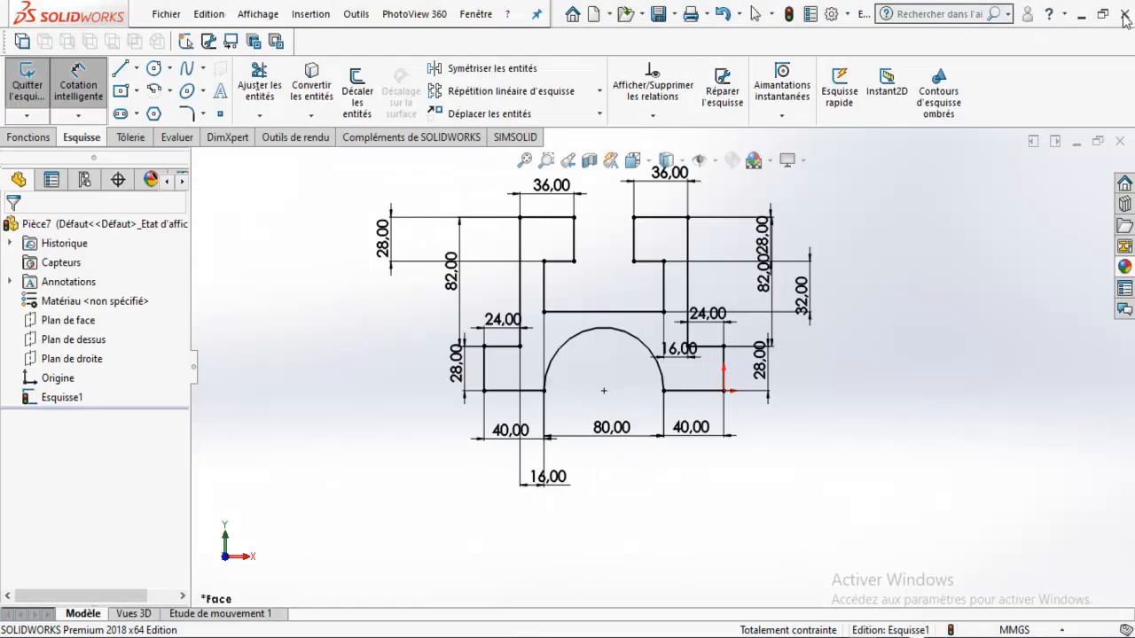
left_click_drag(451, 270, 386, 284)
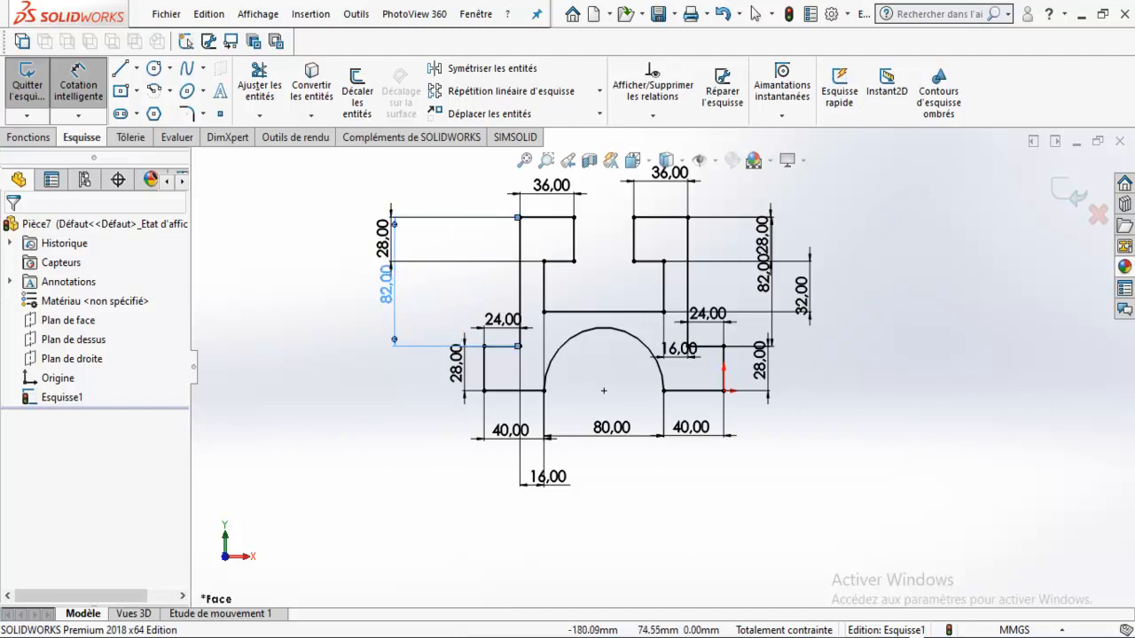
left_click_drag(455, 365, 399, 385)
left_click_drag(511, 430, 552, 501)
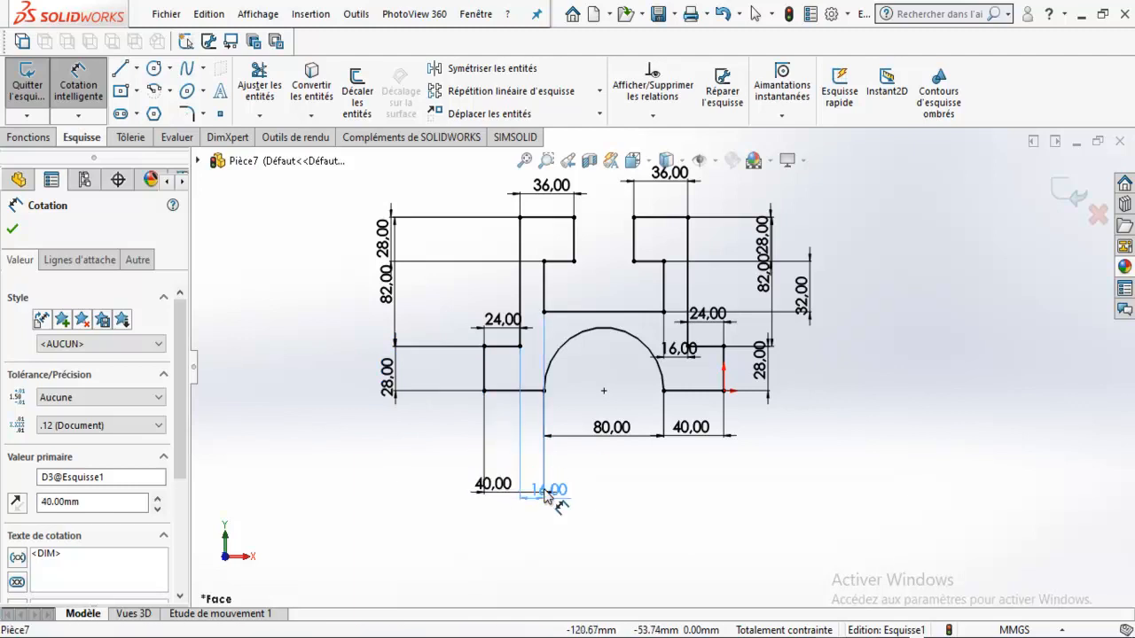
left_click_drag(609, 428, 608, 489)
left_click_drag(676, 441, 676, 507)
Step: Move the right-side 28 and 82 mm dimensions outward and shift the two 24 mm and the right 16 mm dimension texts clear of the profile
left_click_drag(756, 363, 803, 372)
left_click_drag(763, 240, 803, 238)
left_click_drag(770, 284, 814, 282)
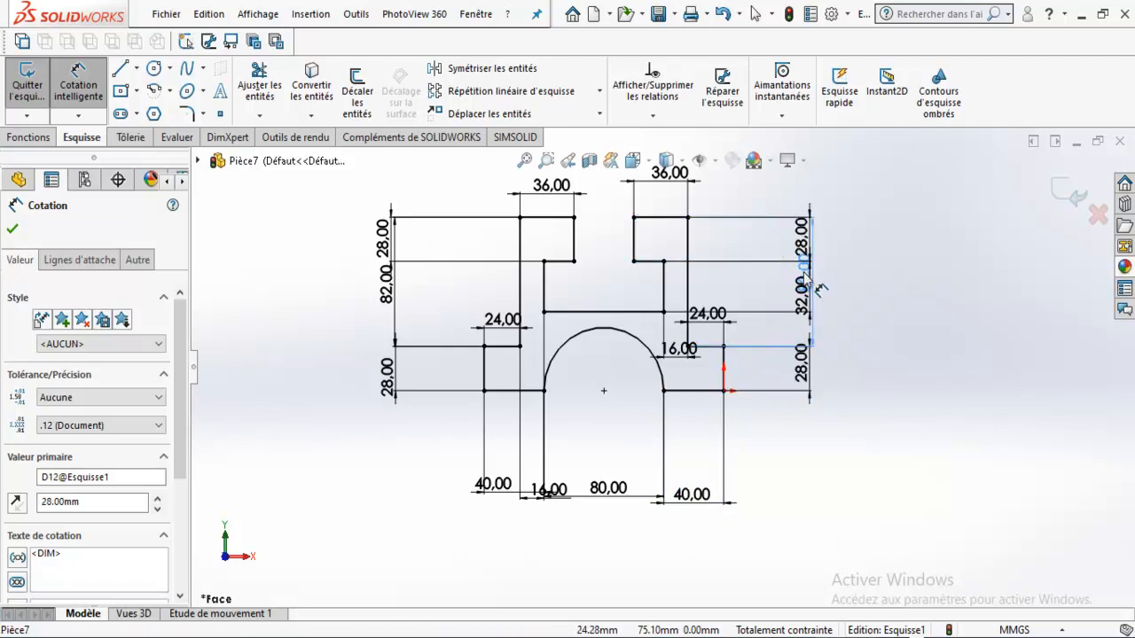
mouse_move(720, 314)
left_mouse_down()
mouse_move(749, 238)
mouse_move(749, 191)
mouse_move(736, 312)
left_mouse_up()
left_click_drag(681, 362, 768, 348)
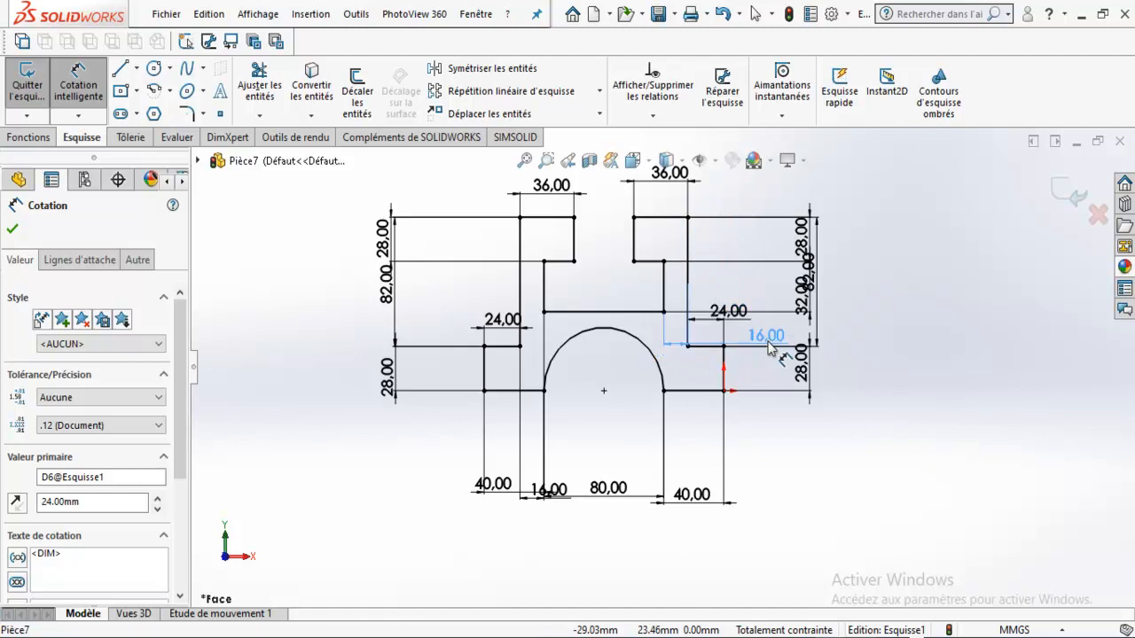
left_click_drag(468, 309, 467, 326)
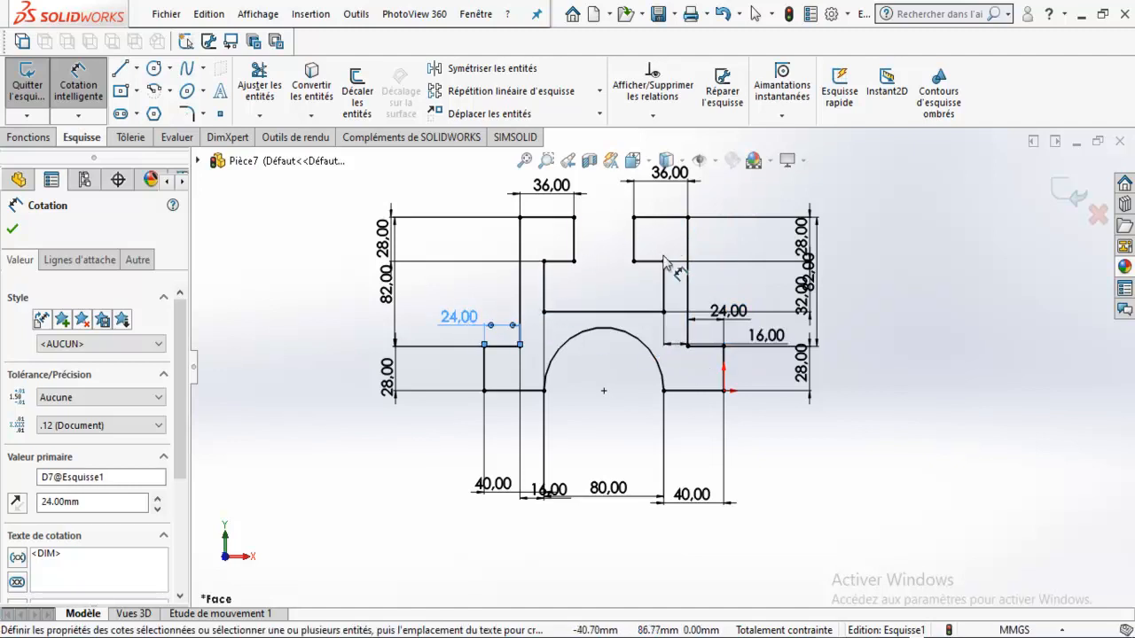
scroll(663, 257, "up", 2)
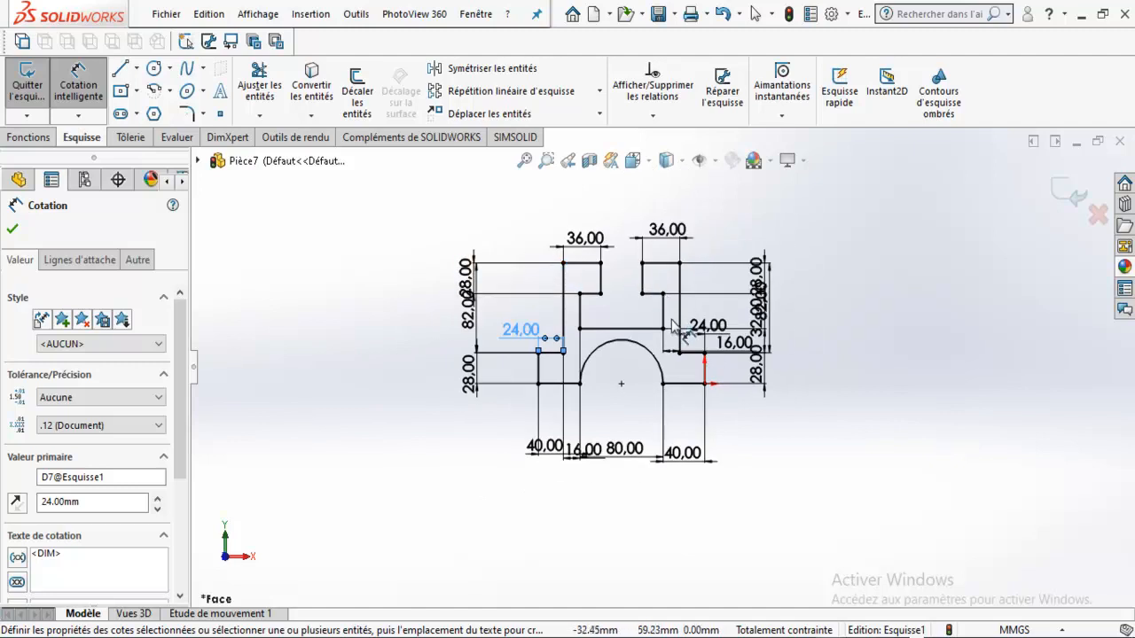
scroll(674, 229, "down", 2)
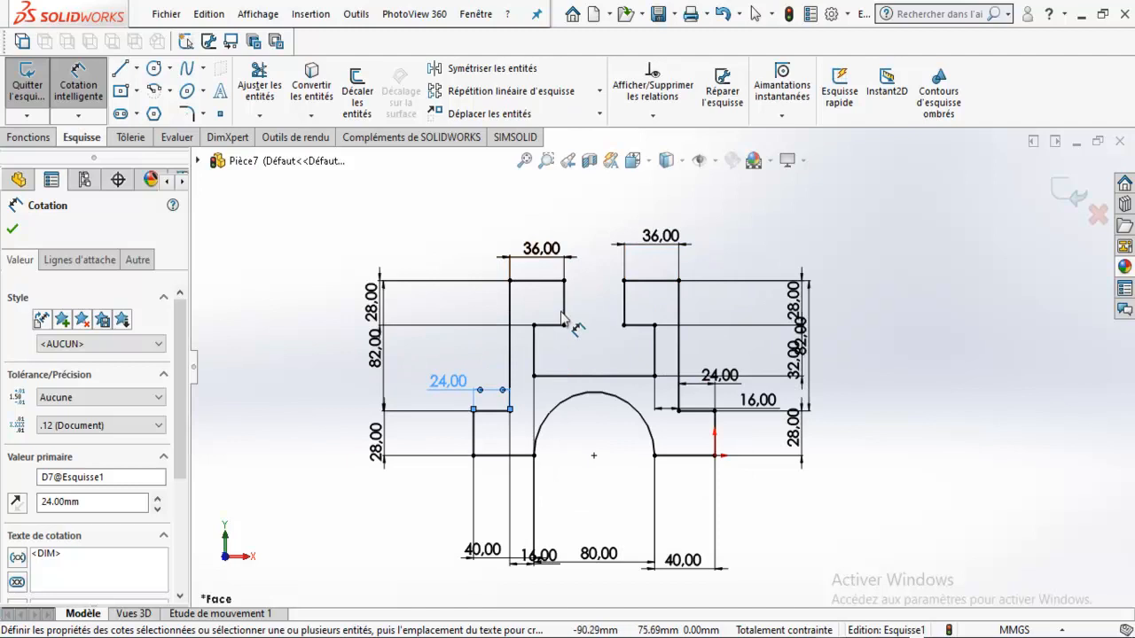
left_click(321, 250)
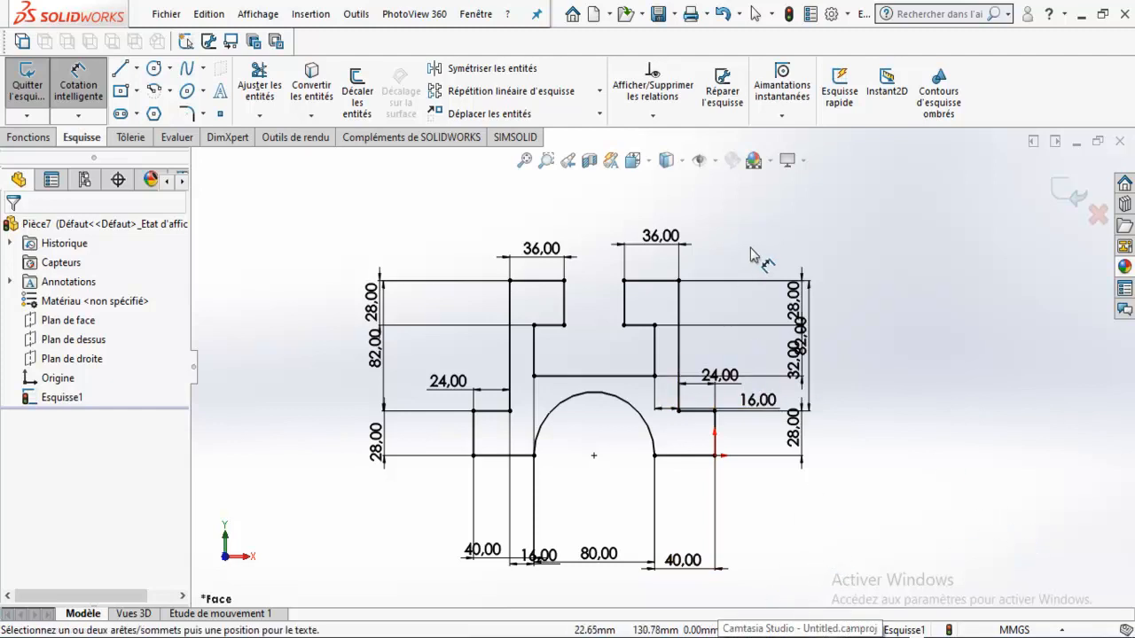
left_click(681, 562)
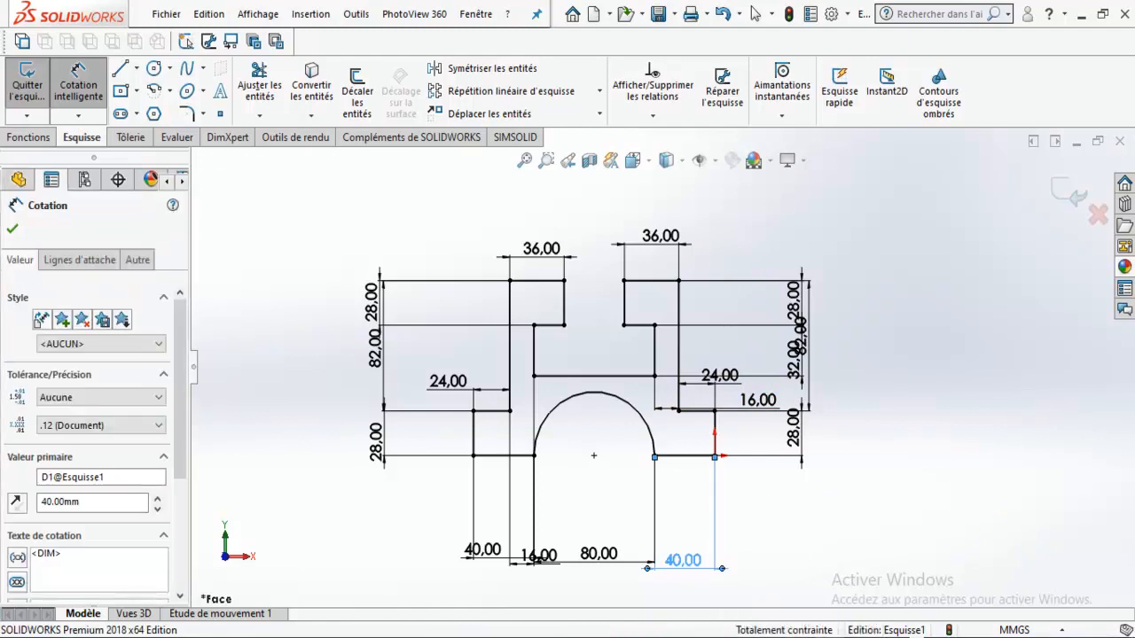
left_click(806, 517)
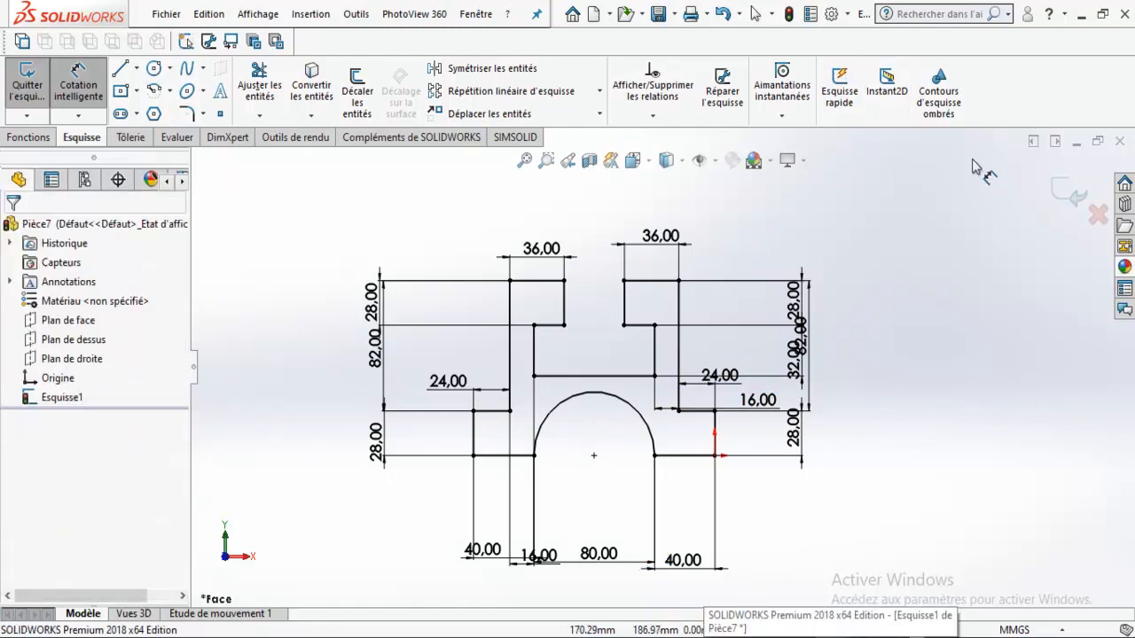
left_click(1098, 142)
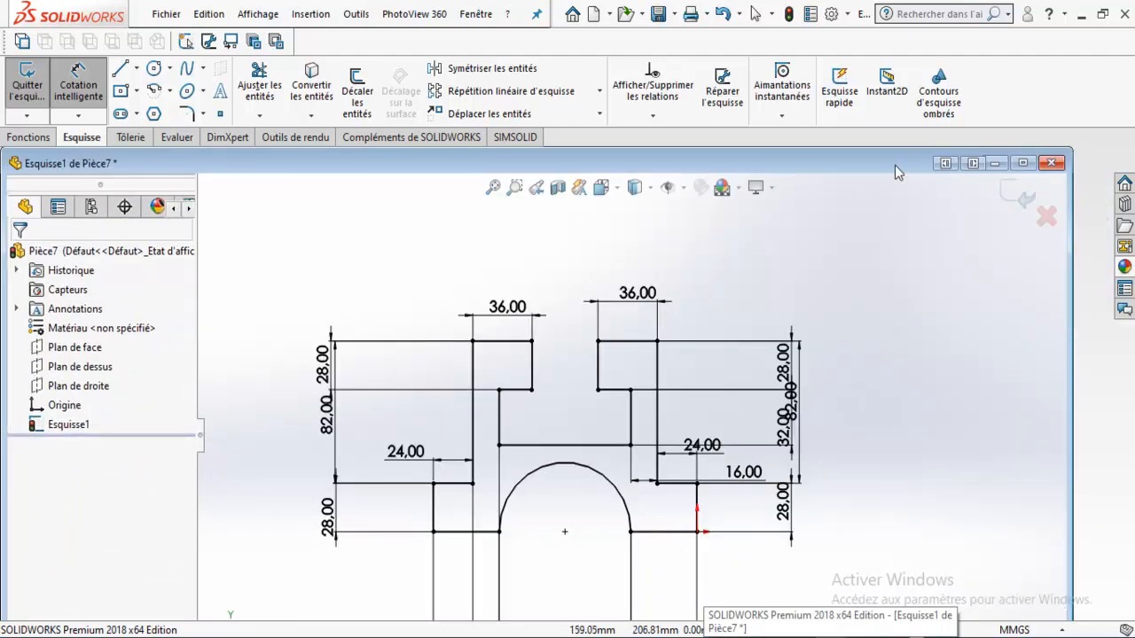
left_click_drag(895, 165, 771, 140)
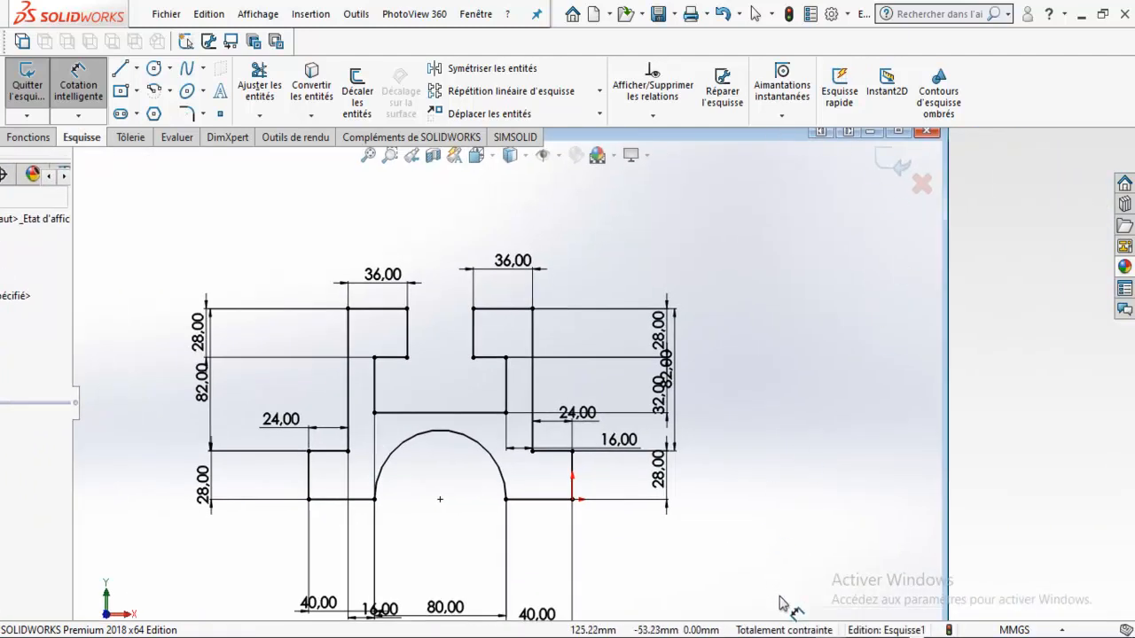
key("Escape")
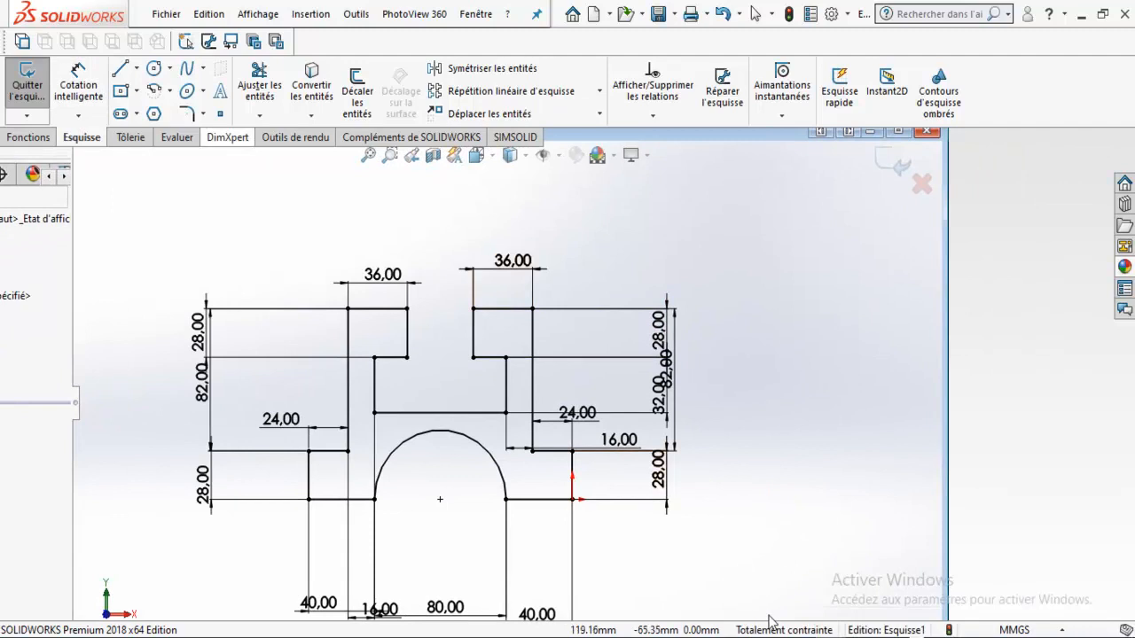
left_click(898, 132)
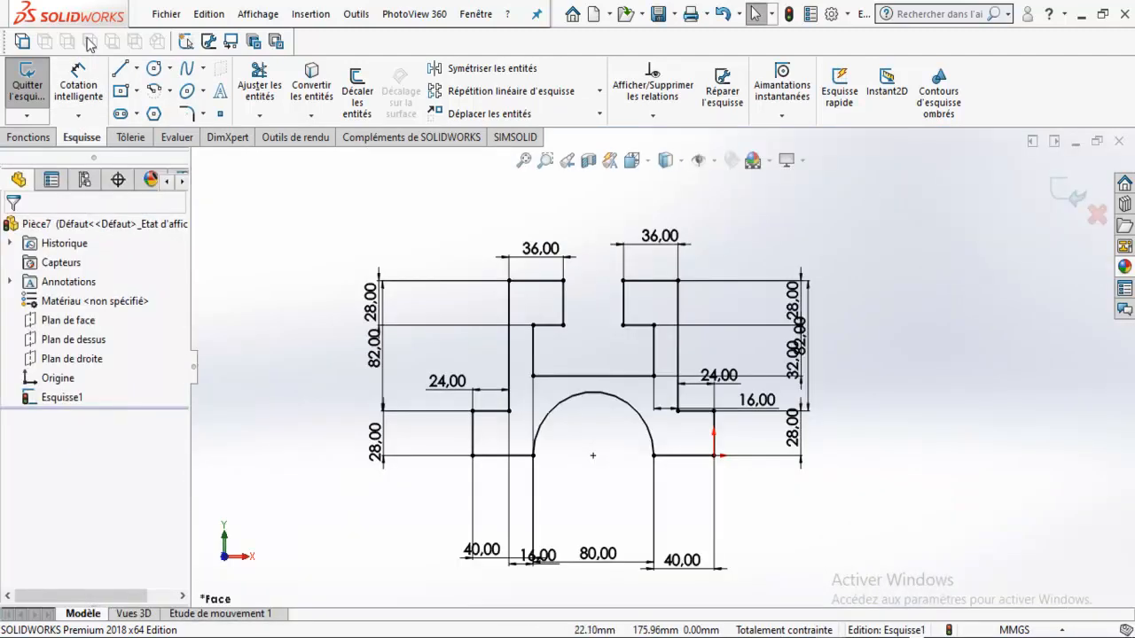
Step: Sketch a trial circle in the empty area to the right of the profile and delete it
left_click(153, 68)
left_click(922, 250)
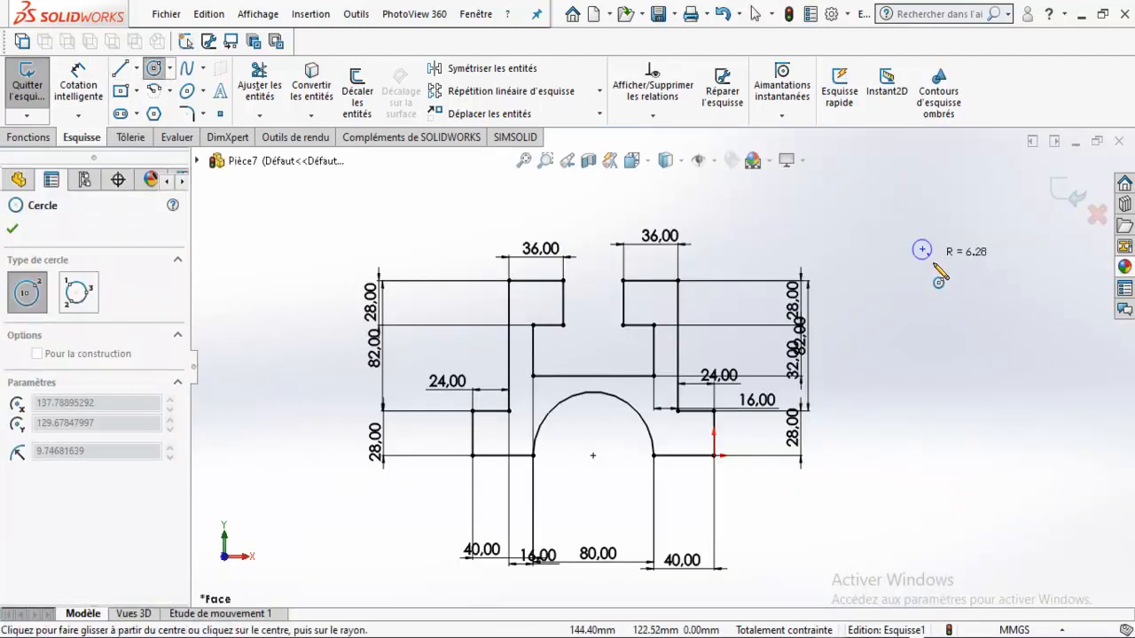
left_click(946, 298)
key("Escape")
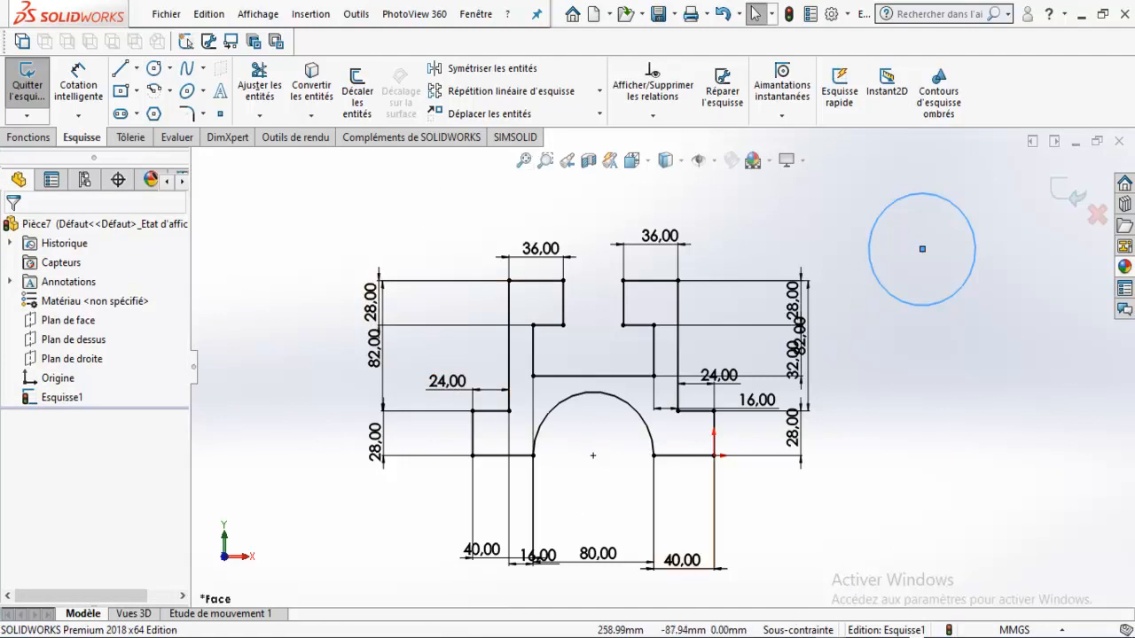
left_click_drag(740, 200, 899, 260)
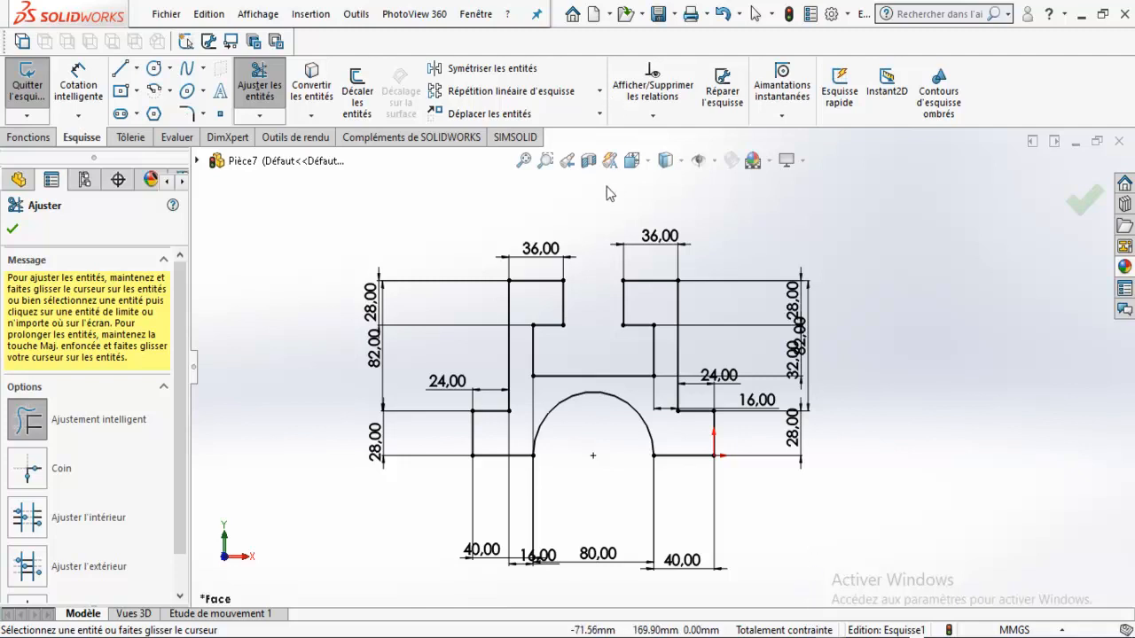
Step: Try trimming the left arm's 36 mm top edge and 82 mm outer side, and undo both trims
left_click(557, 281)
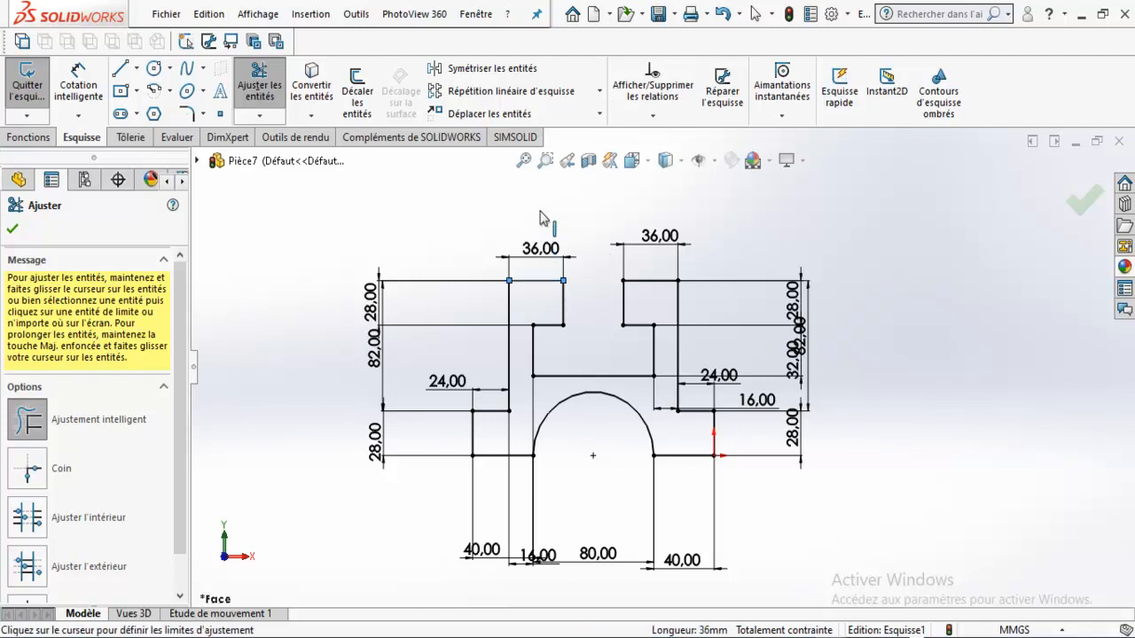
left_click(511, 316)
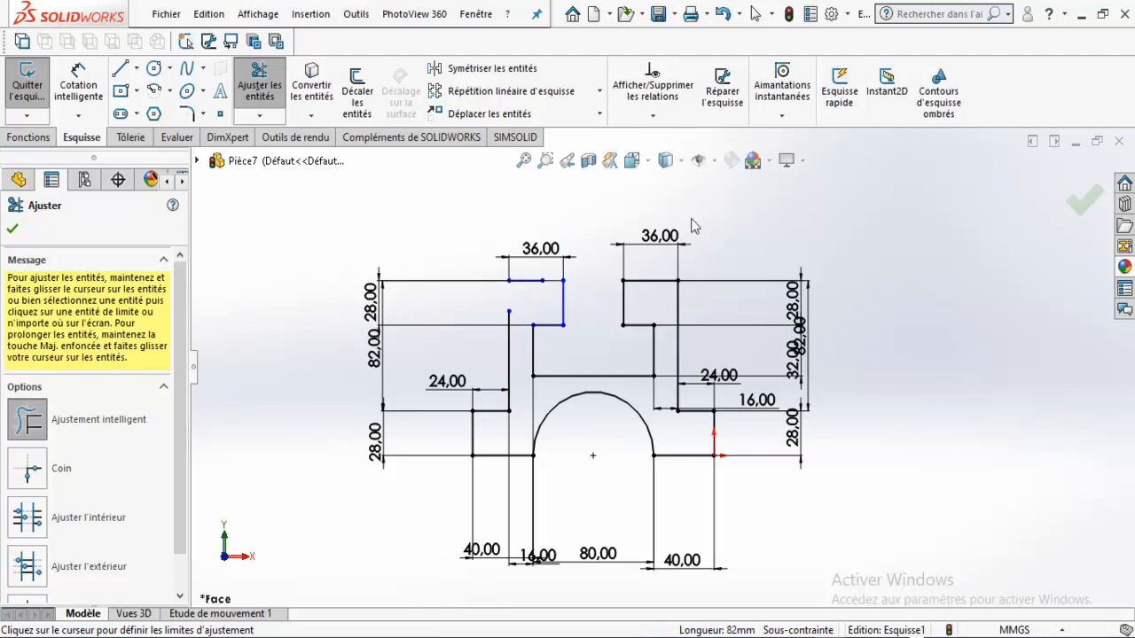
left_click(724, 17)
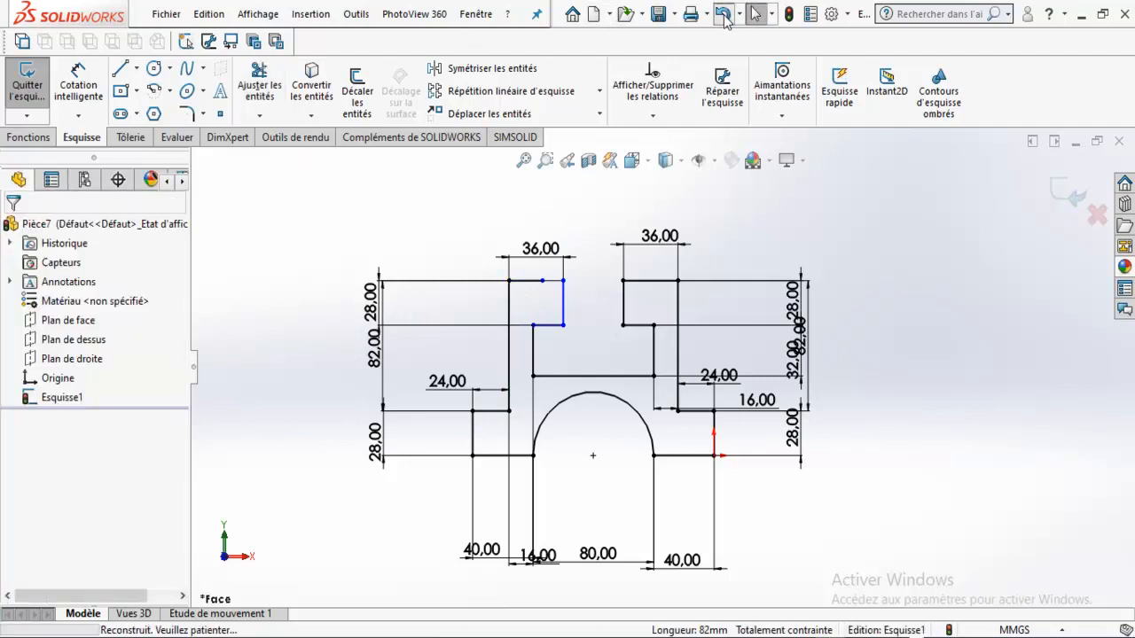
left_click(623, 302)
left_click(323, 248)
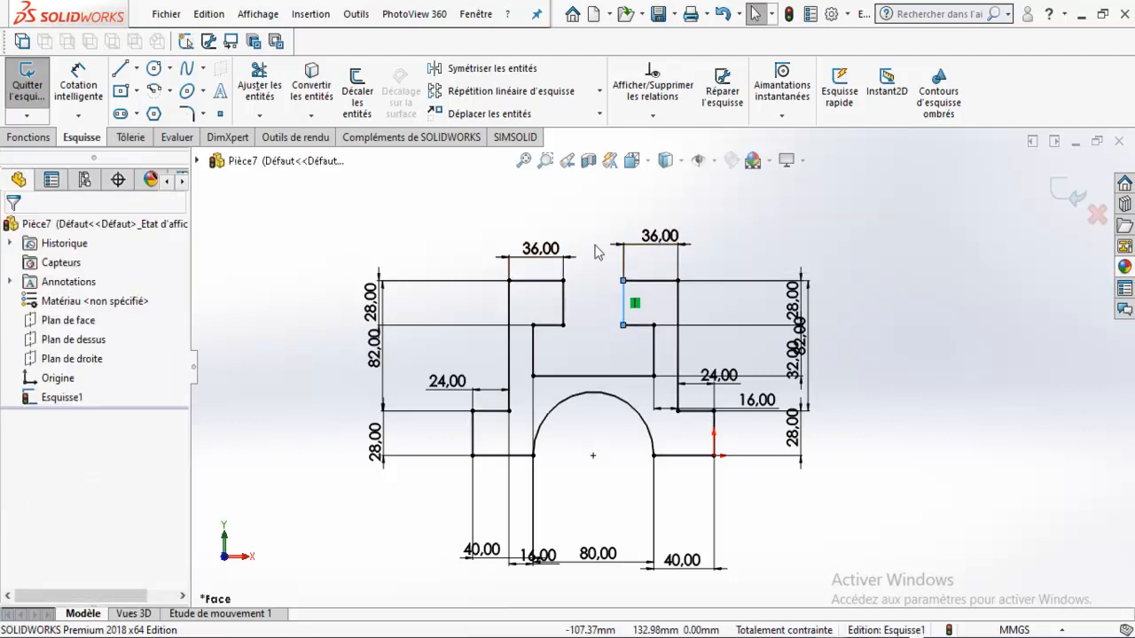
left_click(652, 281)
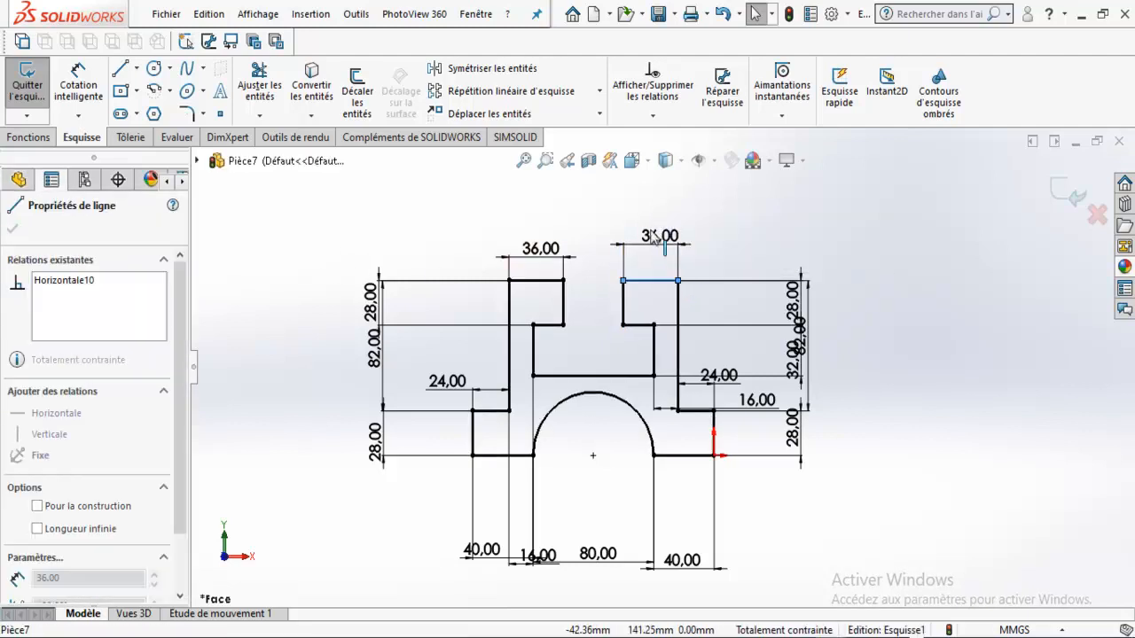
left_click(472, 235)
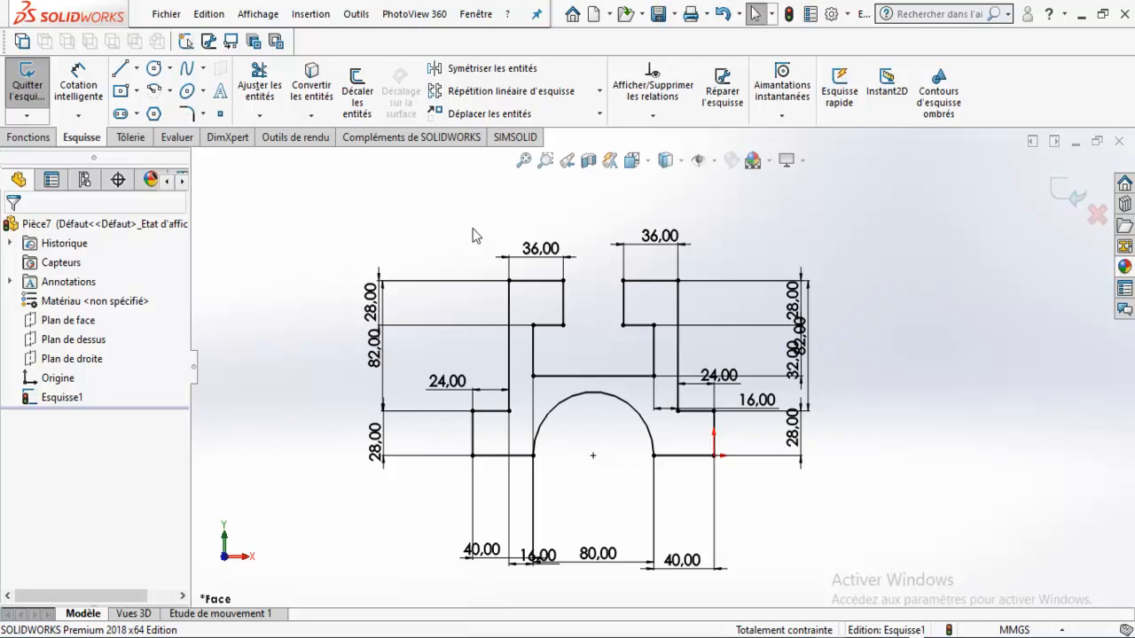
Step: Sketch a separate corner rectangle in the empty area to the right of the profile
left_click(121, 72)
left_click(137, 91)
left_click(140, 114)
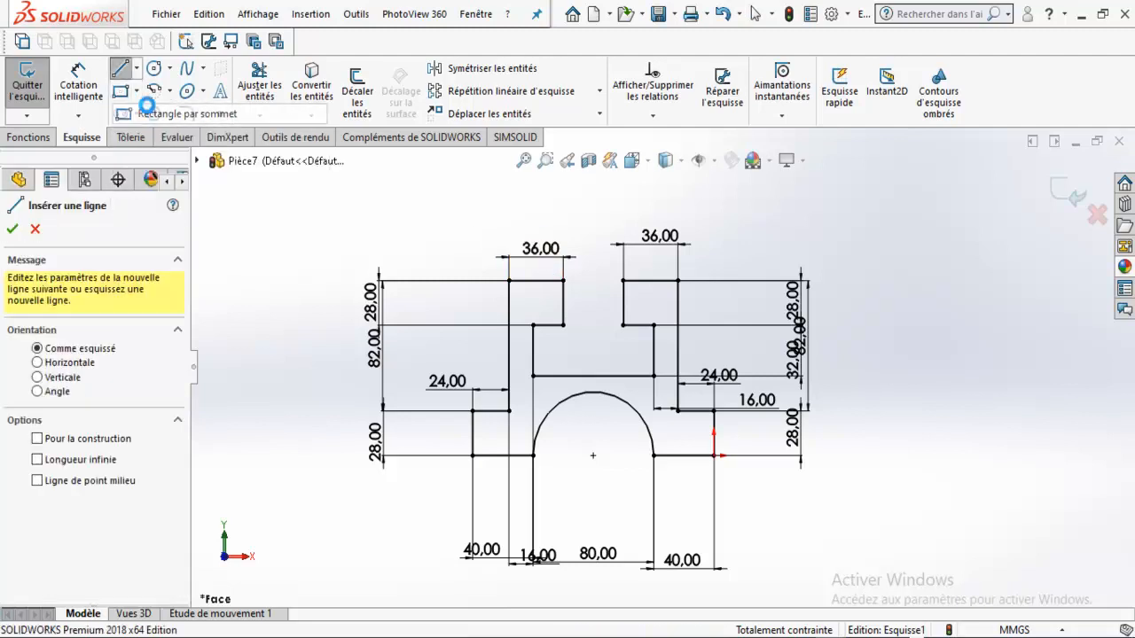
left_click(927, 246)
left_click(1013, 337)
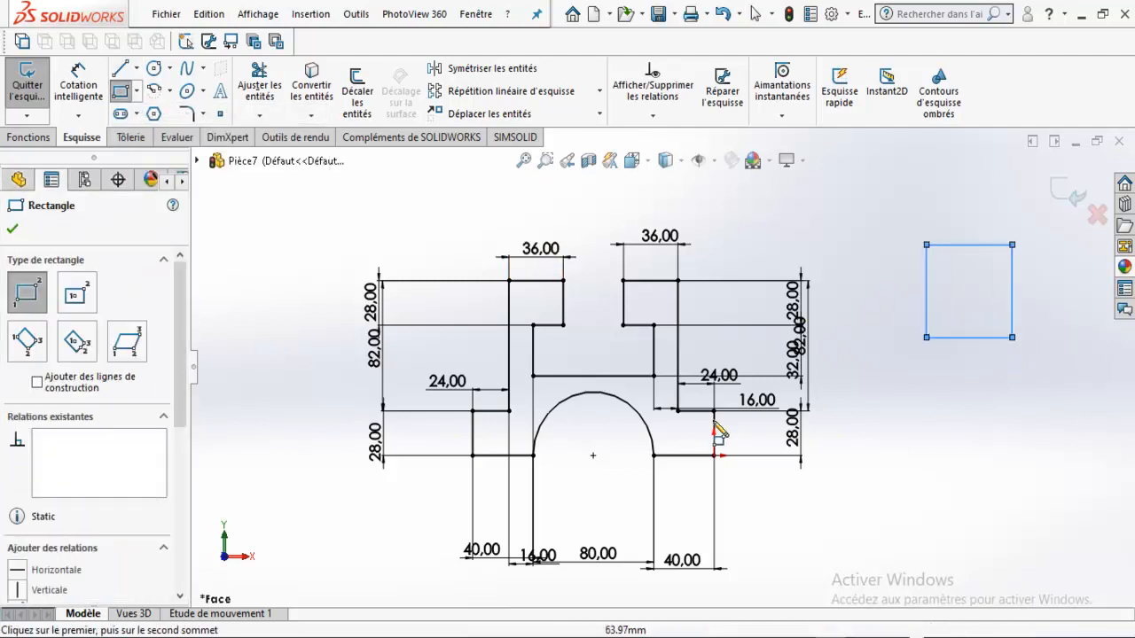
left_click(122, 115)
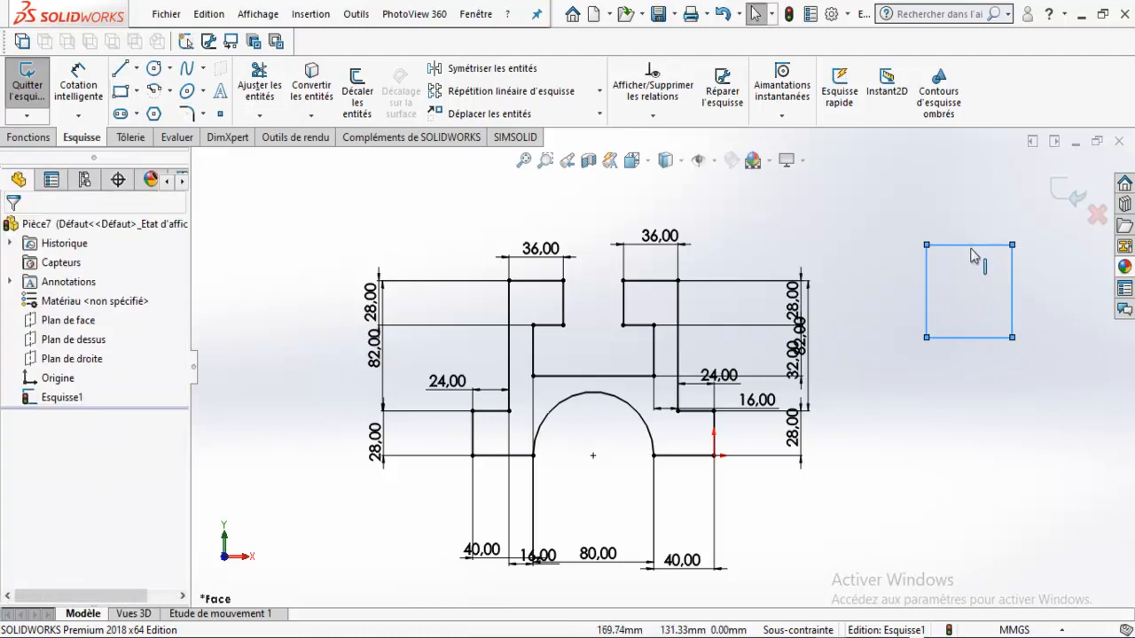
Step: Nudge the separate rectangle and sketch a circle about 56 mm in diameter, moving it directly below the rectangle
mouse_move(990, 248)
left_mouse_down()
mouse_move(970, 221)
mouse_move(899, 240)
mouse_move(1026, 329)
mouse_move(949, 213)
mouse_move(996, 254)
left_mouse_up()
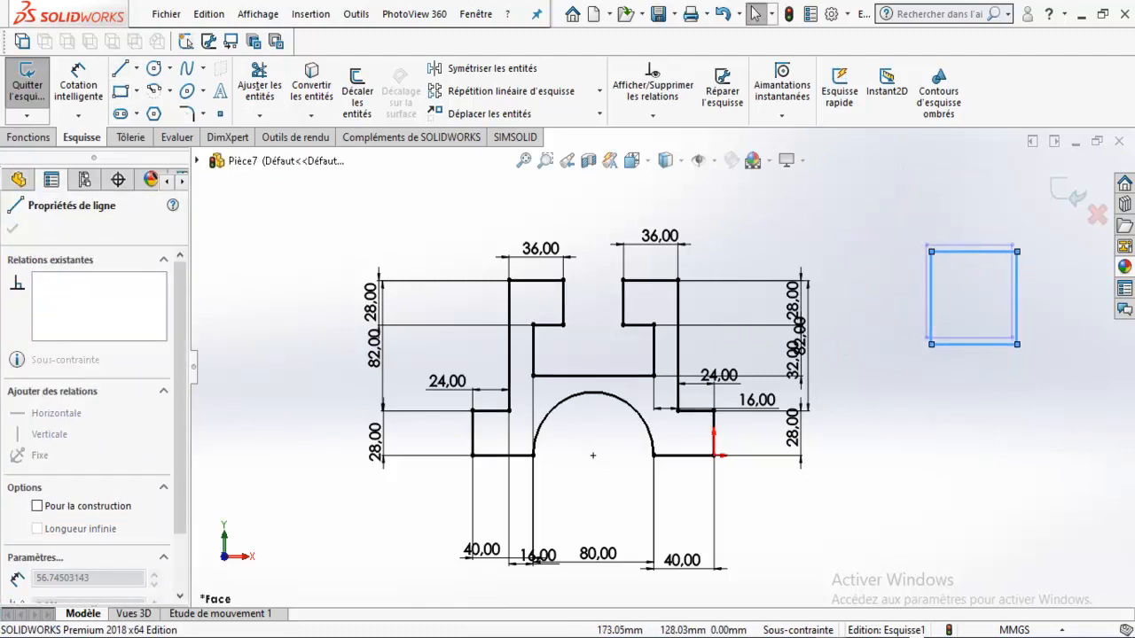
left_click(155, 71)
left_click(897, 455)
left_click(931, 482)
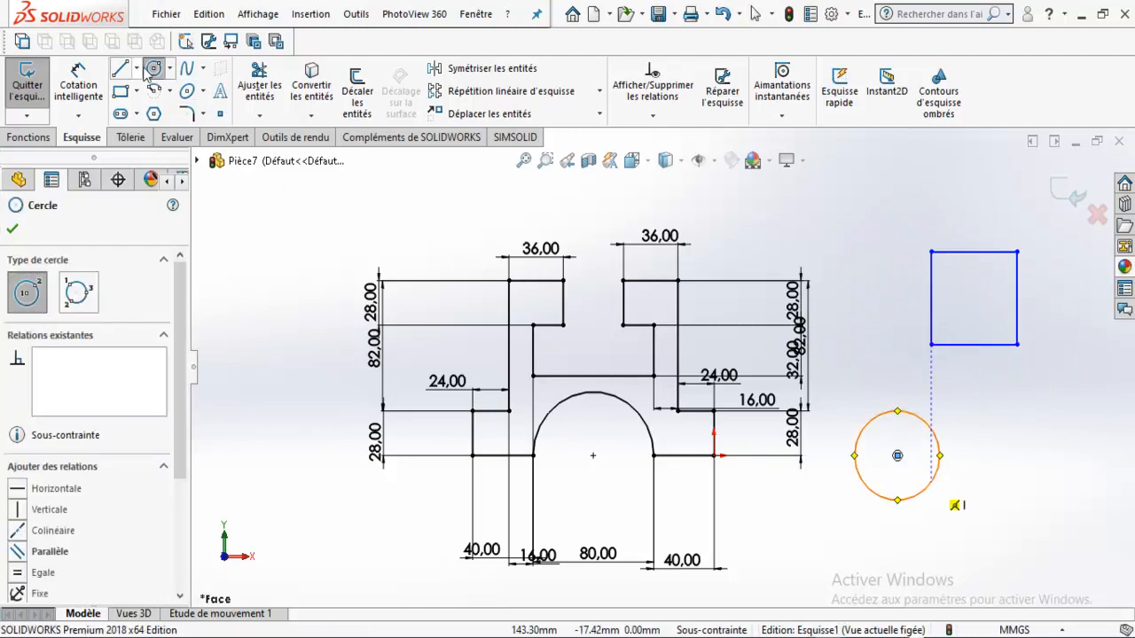
left_click(152, 70)
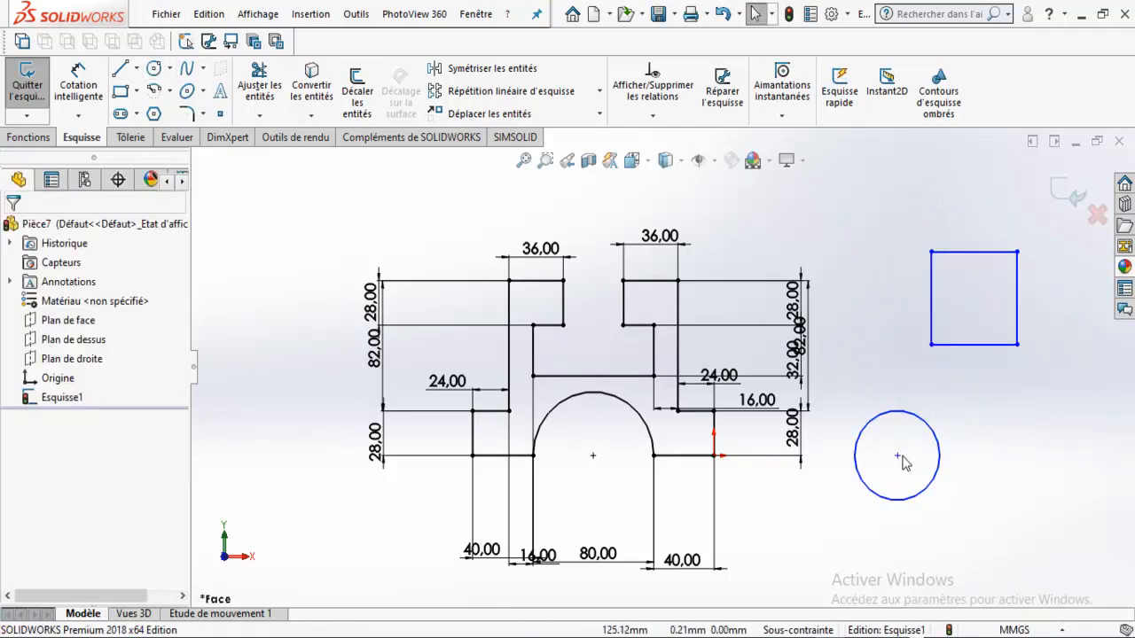
left_click_drag(898, 455, 977, 417)
Step: Dimension the circle's diameter as 60 mm
left_click(78, 84)
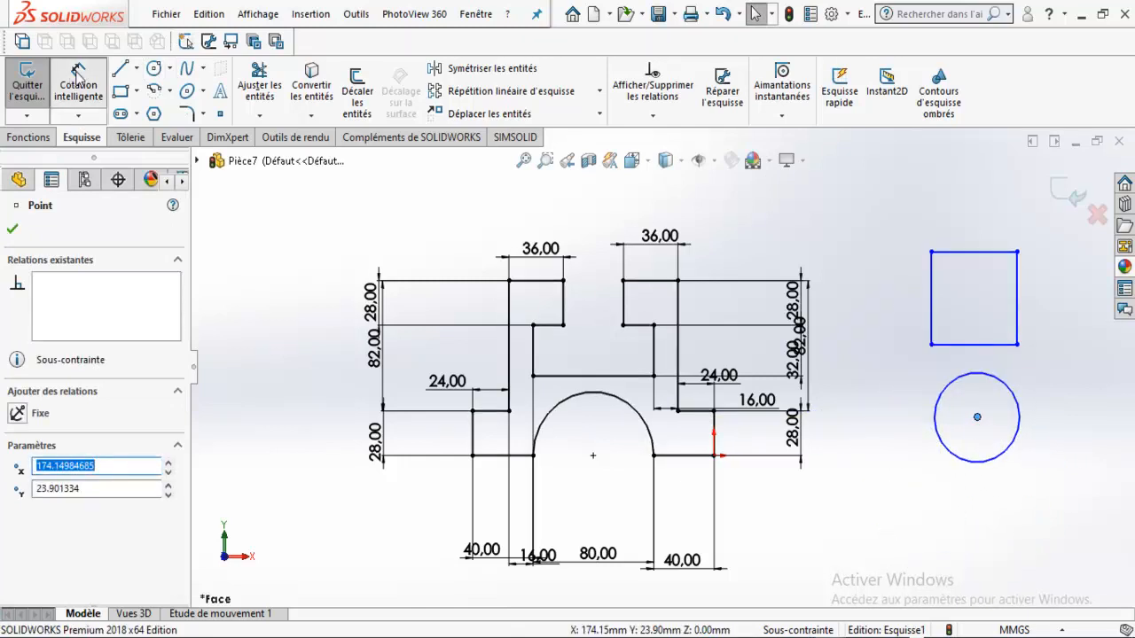
left_click(941, 443)
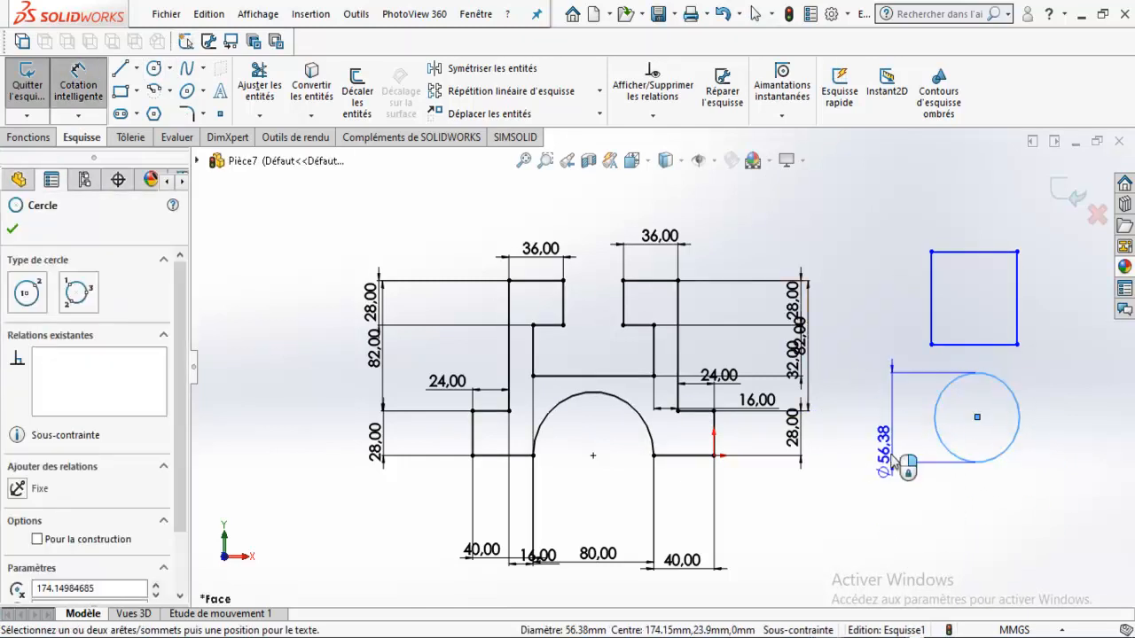
left_click(902, 459)
Step: Dimension the separate rectangle as a 60 by 60 mm square
left_click(982, 255)
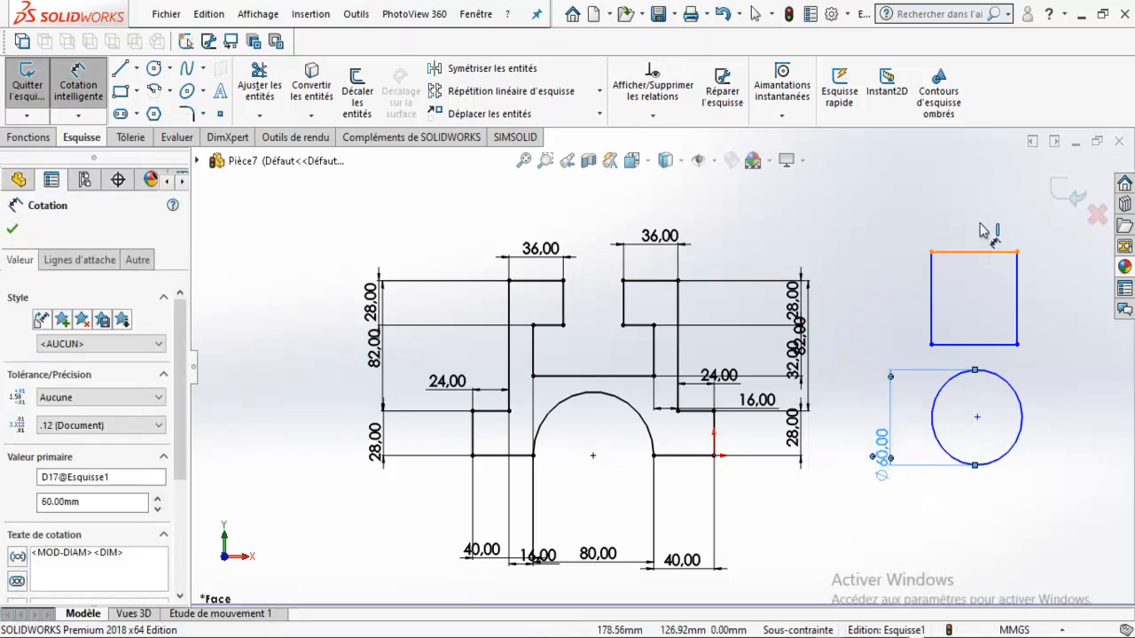
left_click(986, 253)
left_click(1013, 293)
key("Return")
left_click(1022, 301)
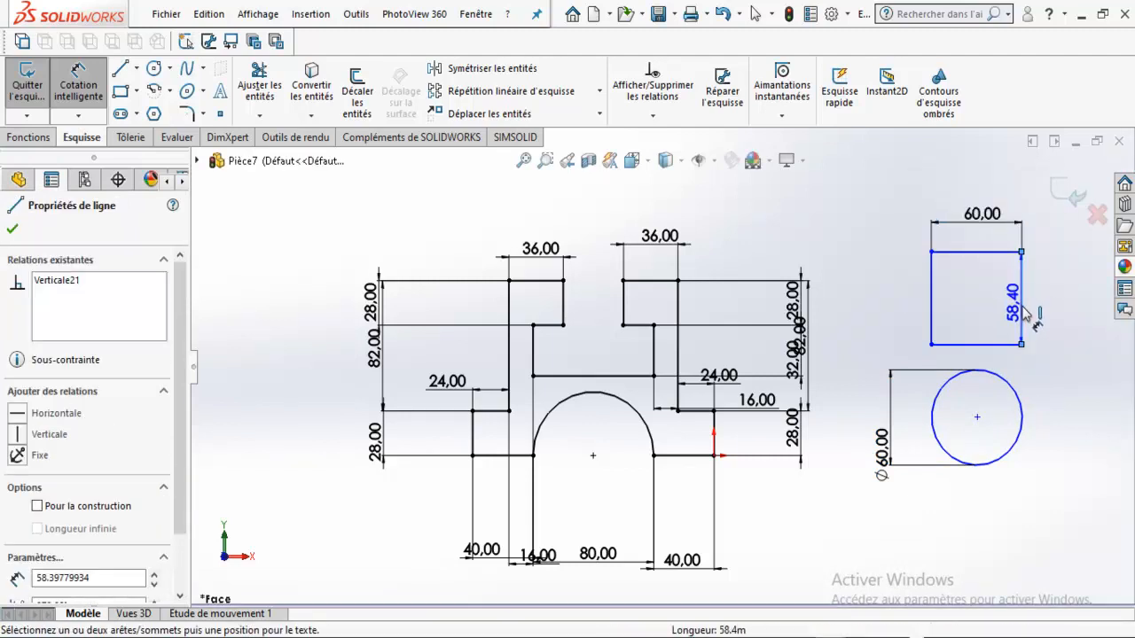
left_click(1069, 310)
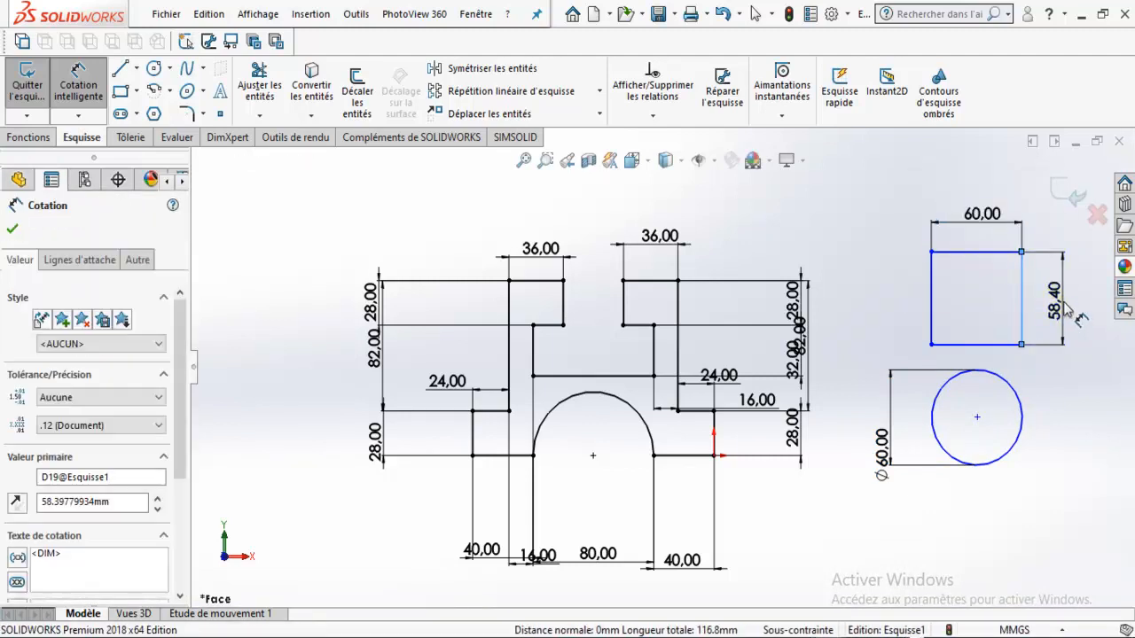
key("Return")
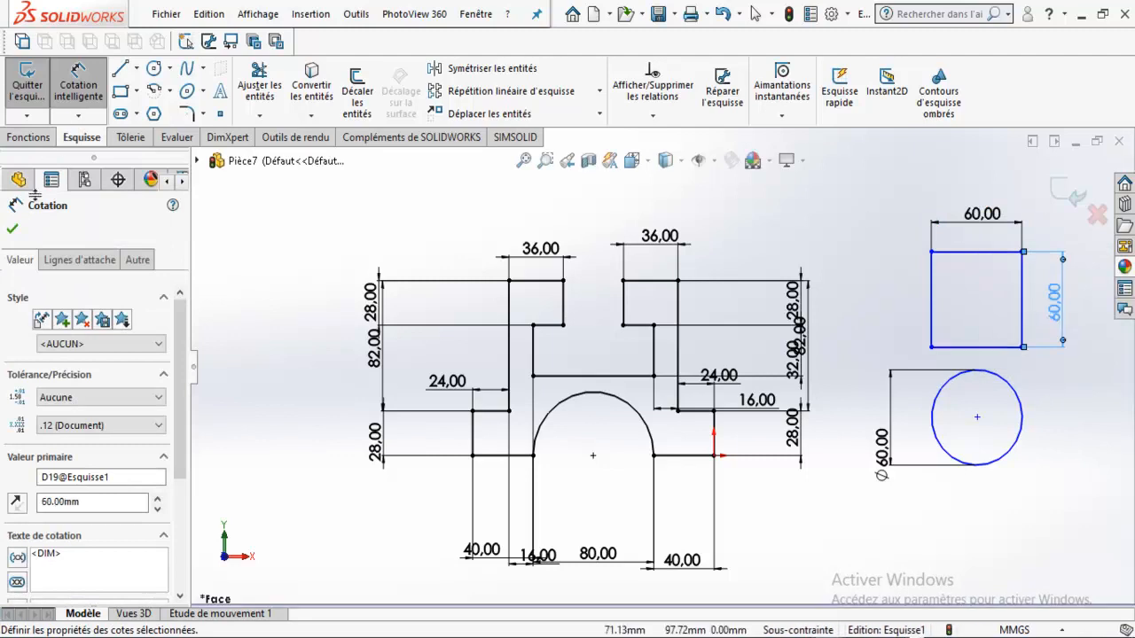
left_click(13, 230)
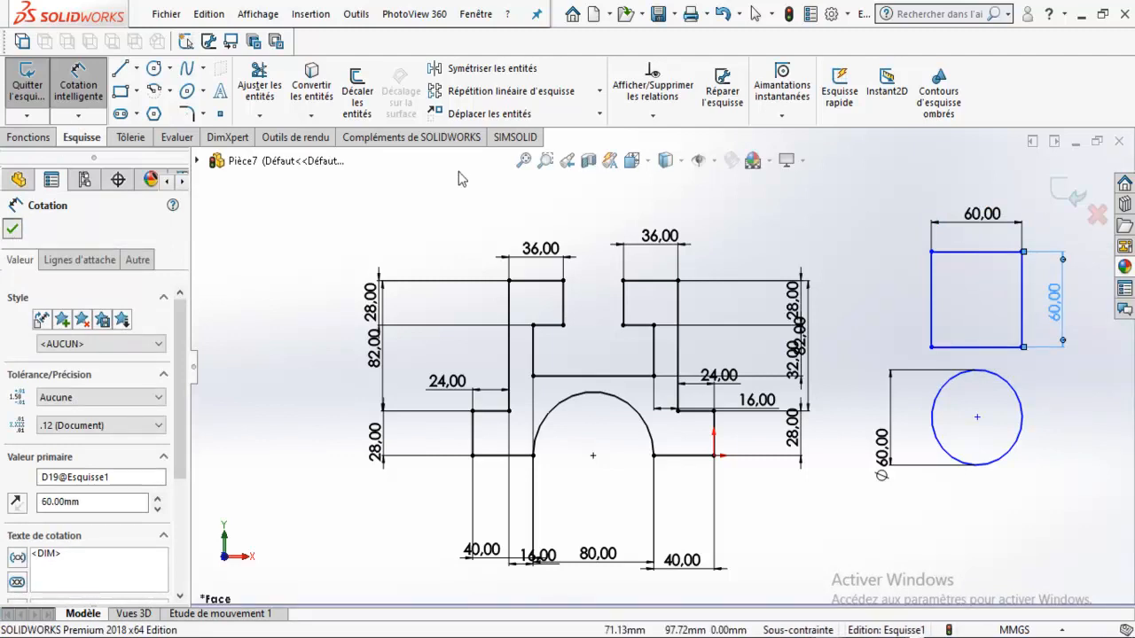
Step: Move the square and the circle closer to the profile, keeping the circle below the square
left_click(975, 252)
left_click_drag(931, 292, 874, 286)
left_click(1042, 305)
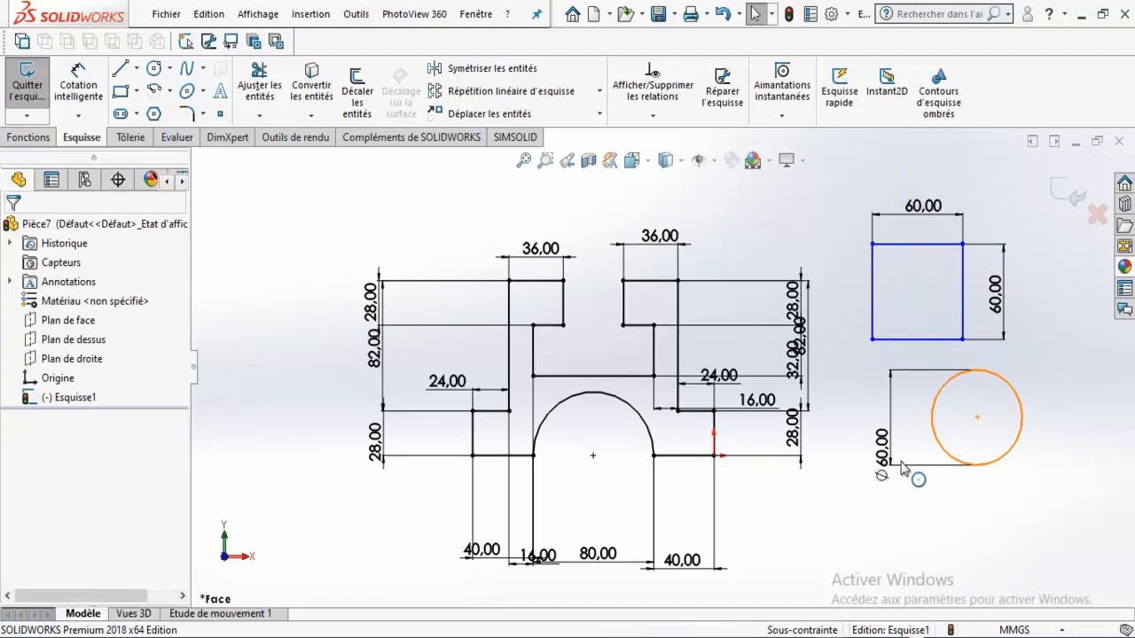
left_click(934, 432)
left_click_drag(977, 420, 918, 445)
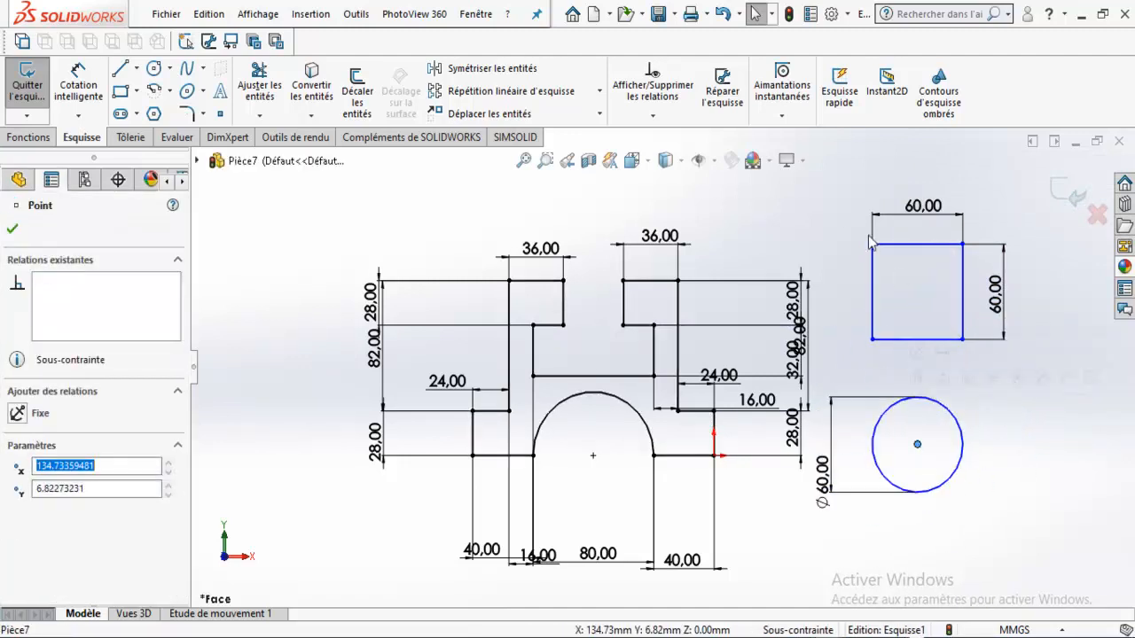
left_click(832, 235)
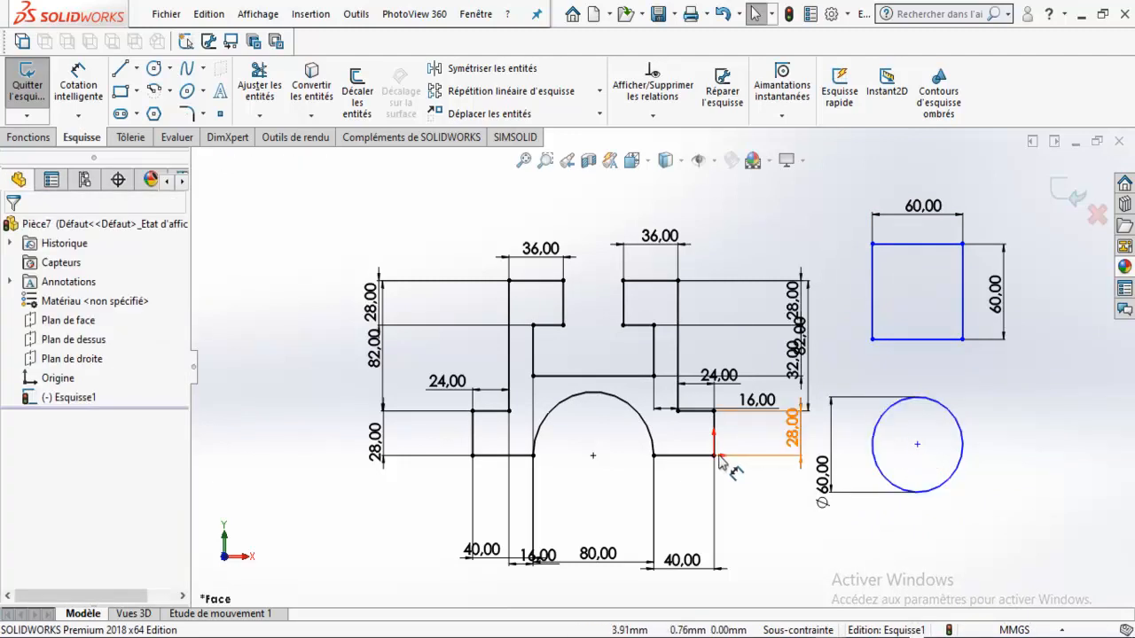
Step: Dimension the horizontal distance from the arch's right endpoint to the square's left side
left_click(79, 85)
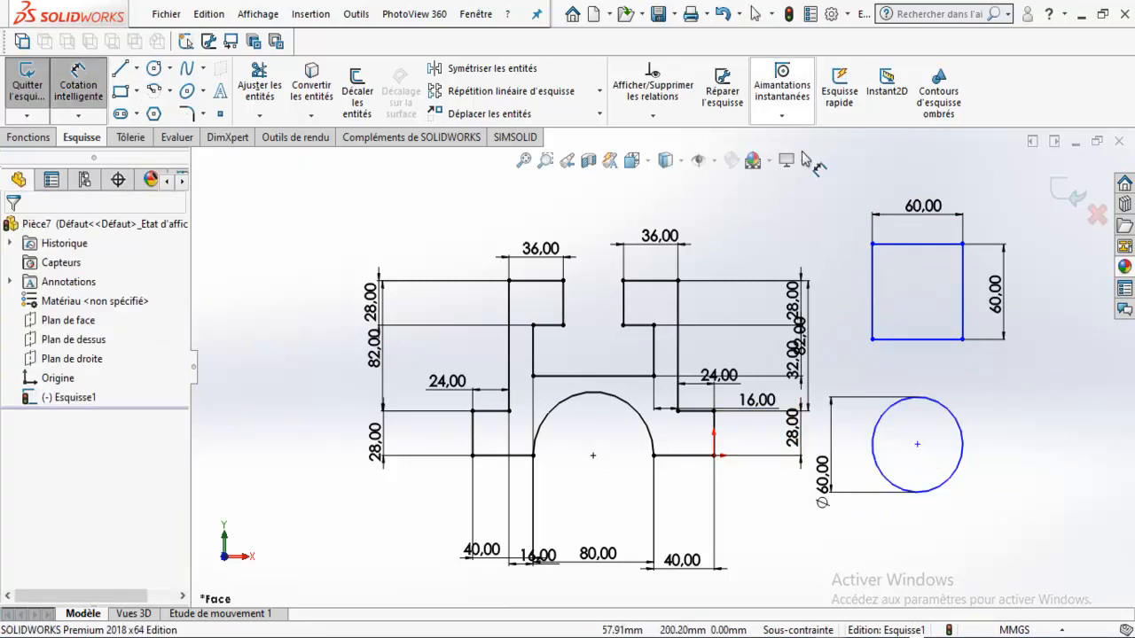
left_click(873, 293)
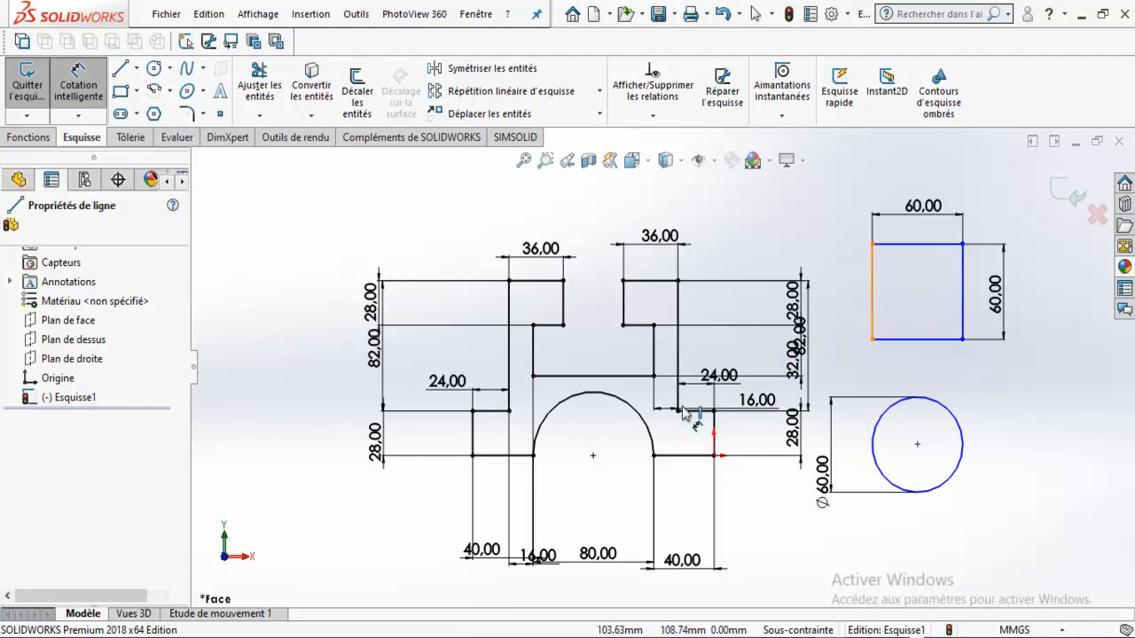
left_click(653, 456)
left_click(792, 197)
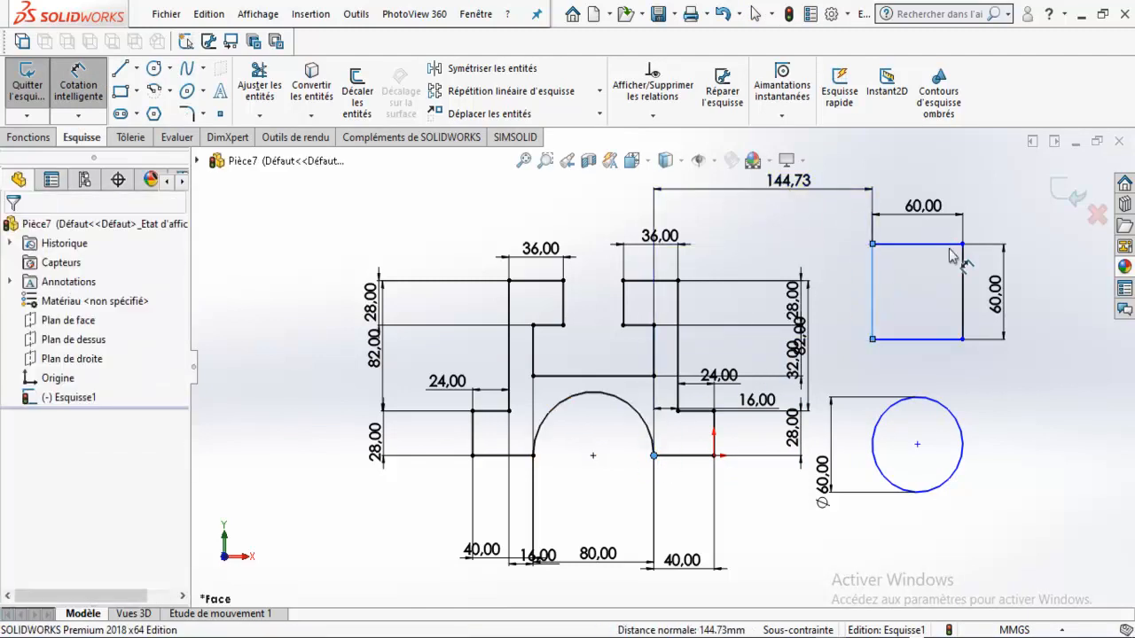
left_click(717, 185)
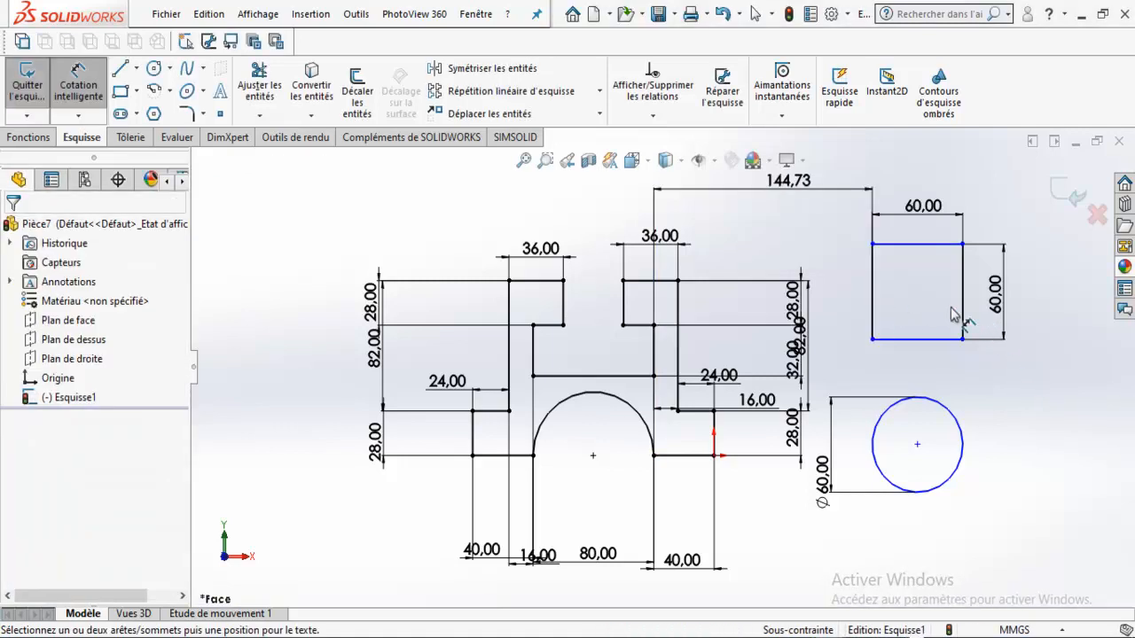
Step: Test the square's remaining freedom by moving it upward along its vertical direction
left_click(78, 85)
left_click(873, 266)
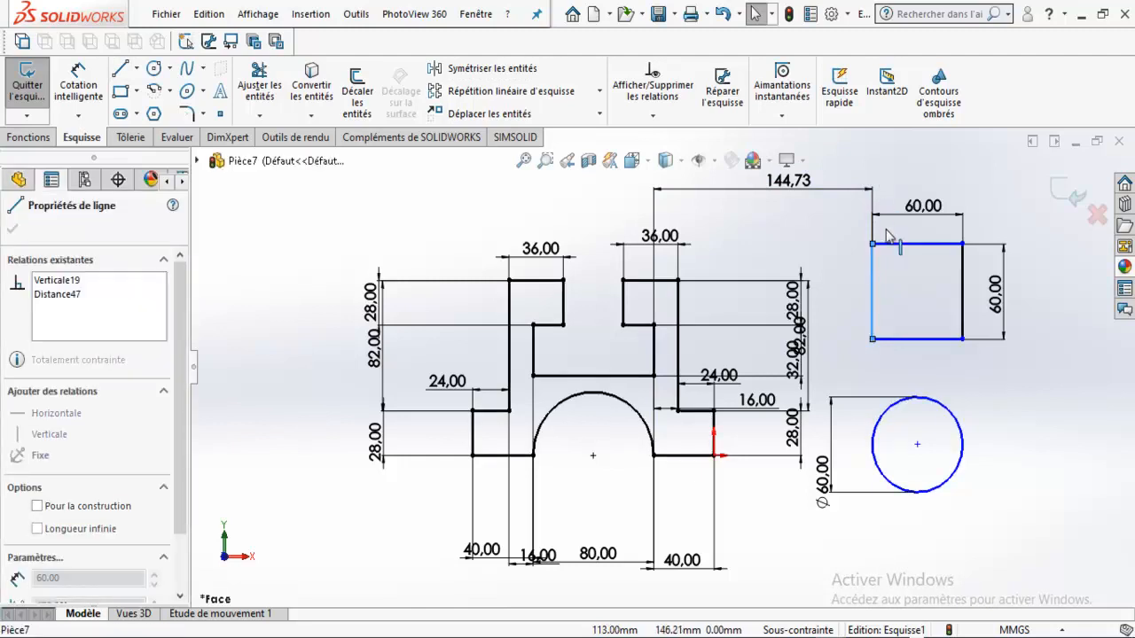
left_click(896, 246)
left_click_drag(897, 246, 943, 222)
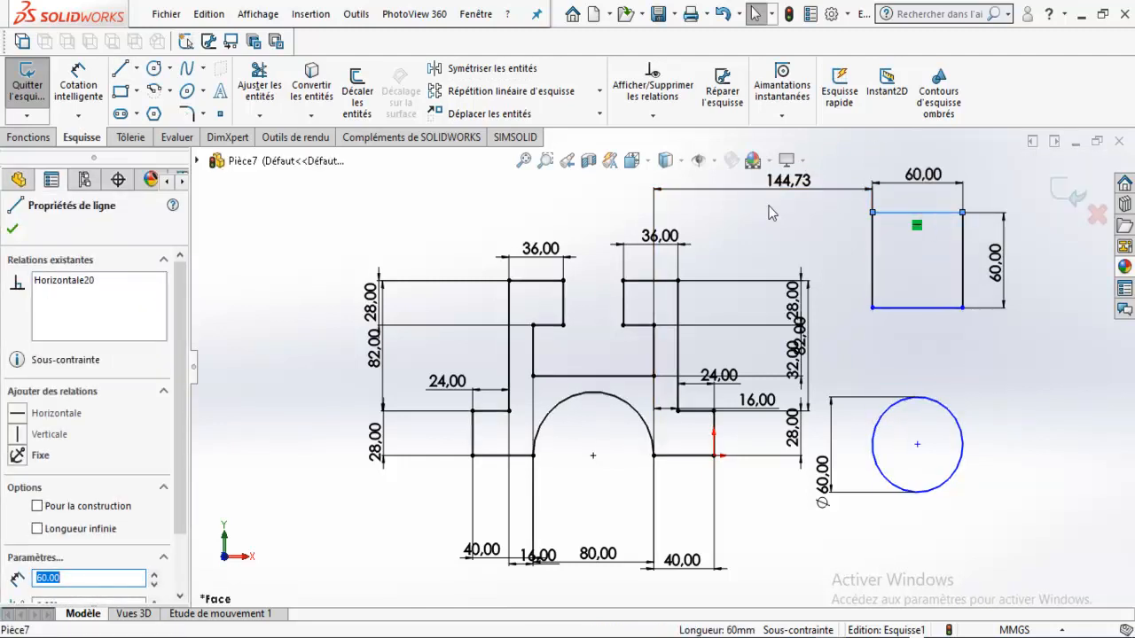
Step: Set the horizontal distance between the arch's right endpoint and the square to 150 mm
double_click(795, 186)
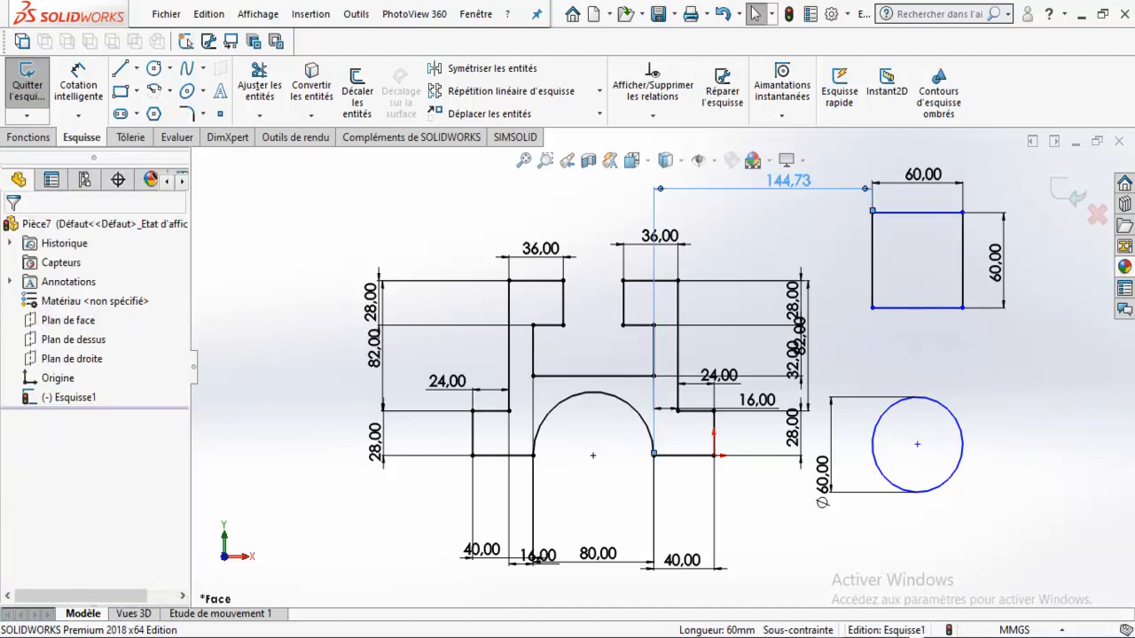
type("150")
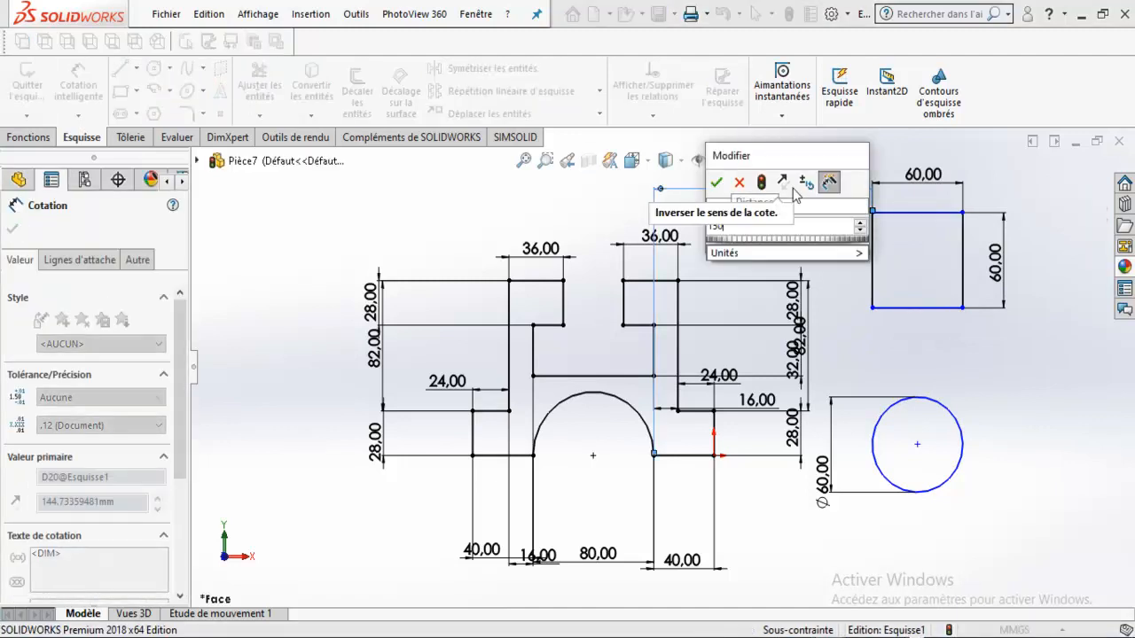
key("Return")
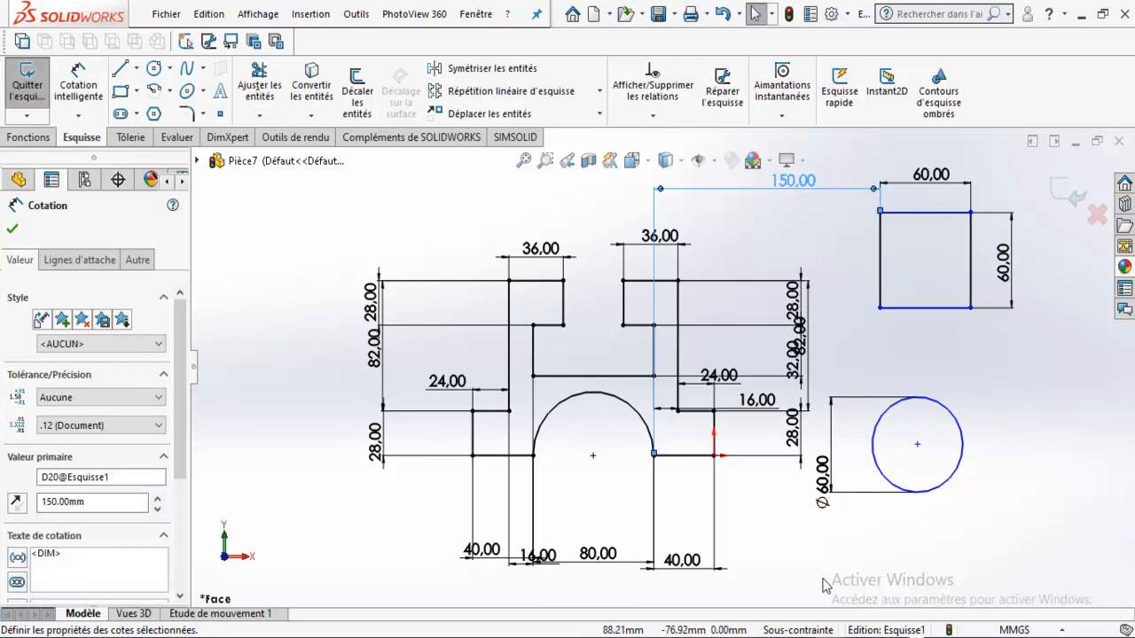
Step: Dimension the vertical distance from the arch's right endpoint to the square's bottom side, keeping the measured value
left_click(78, 82)
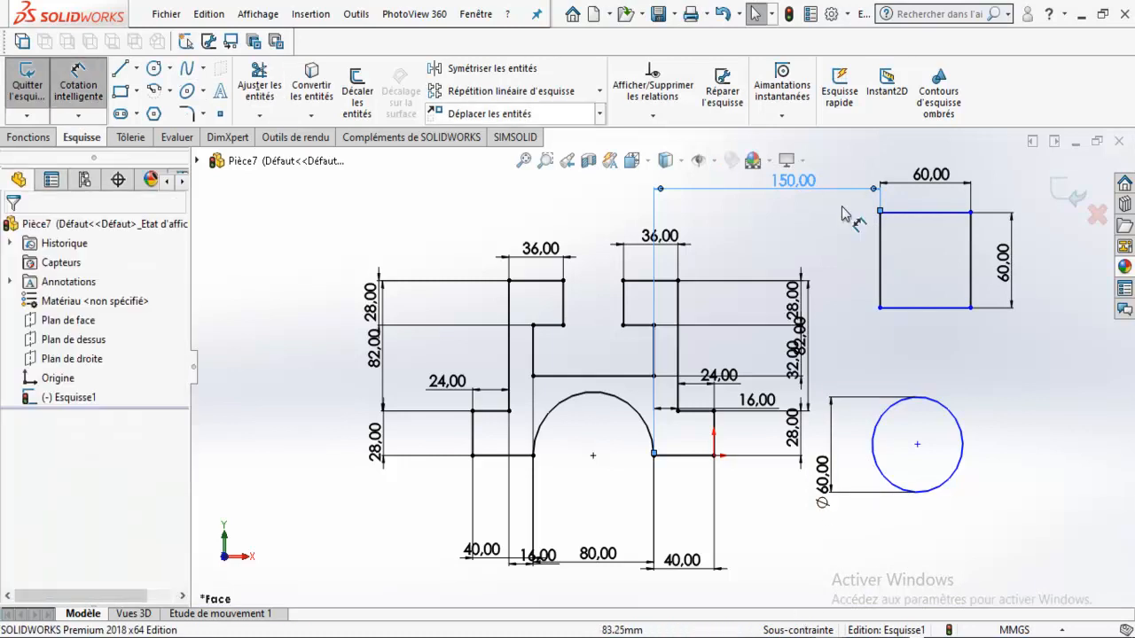
left_click(922, 308)
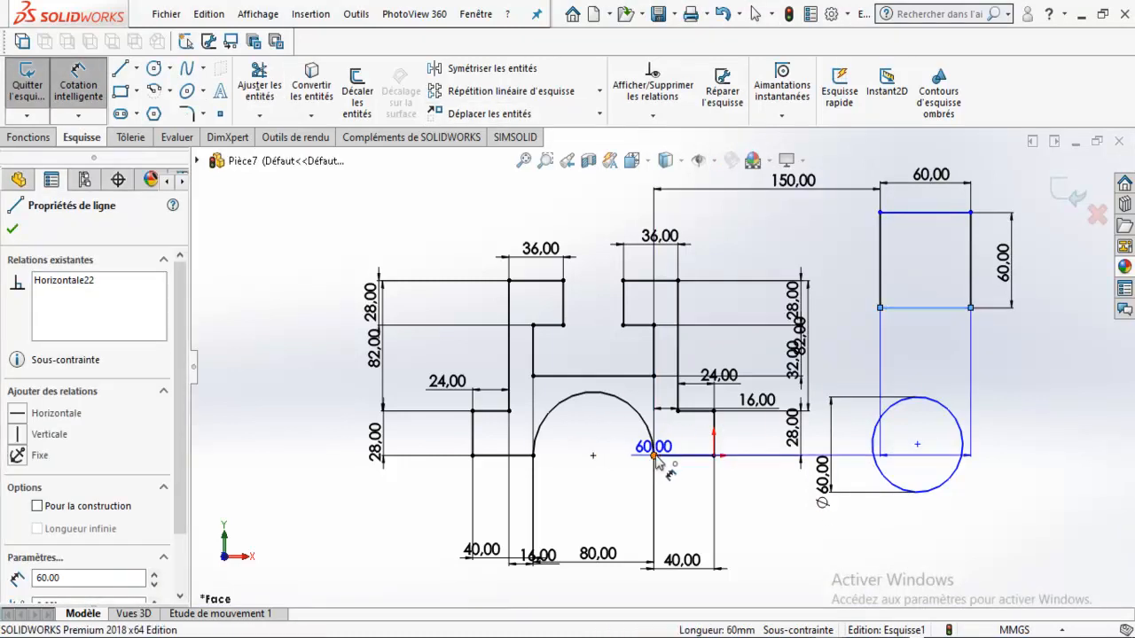
left_click(654, 456)
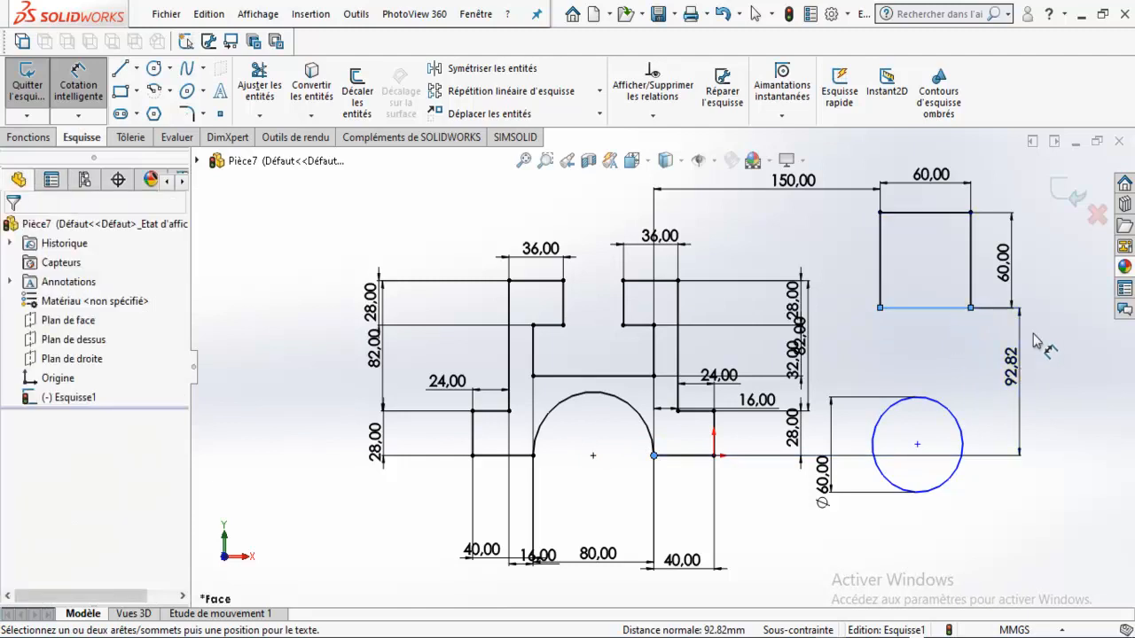
left_click(1039, 343)
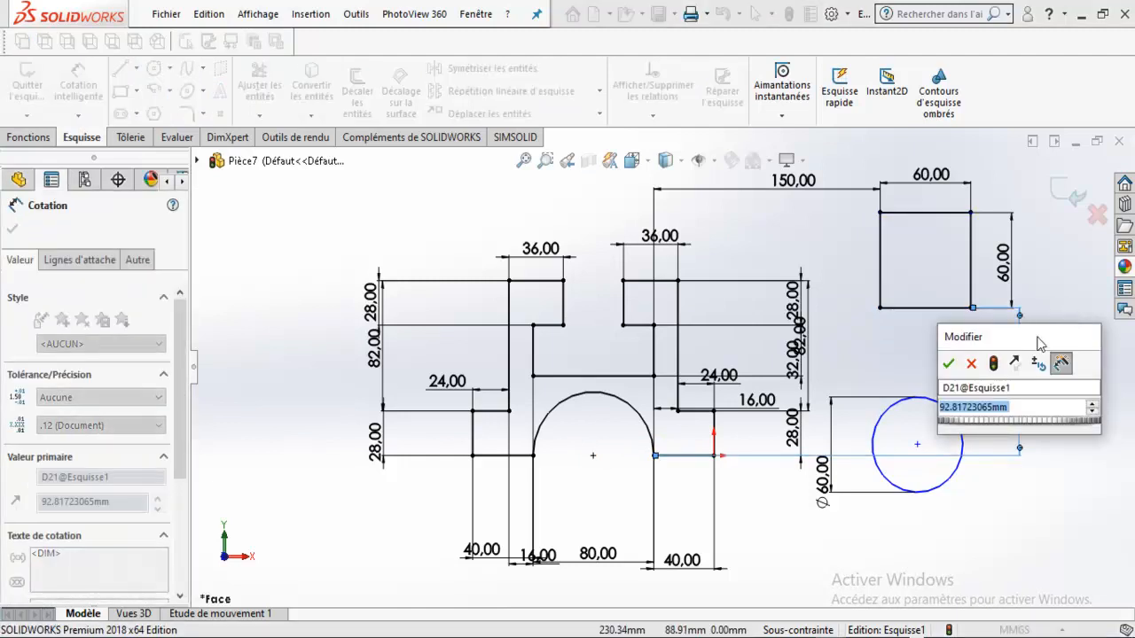
left_click(948, 364)
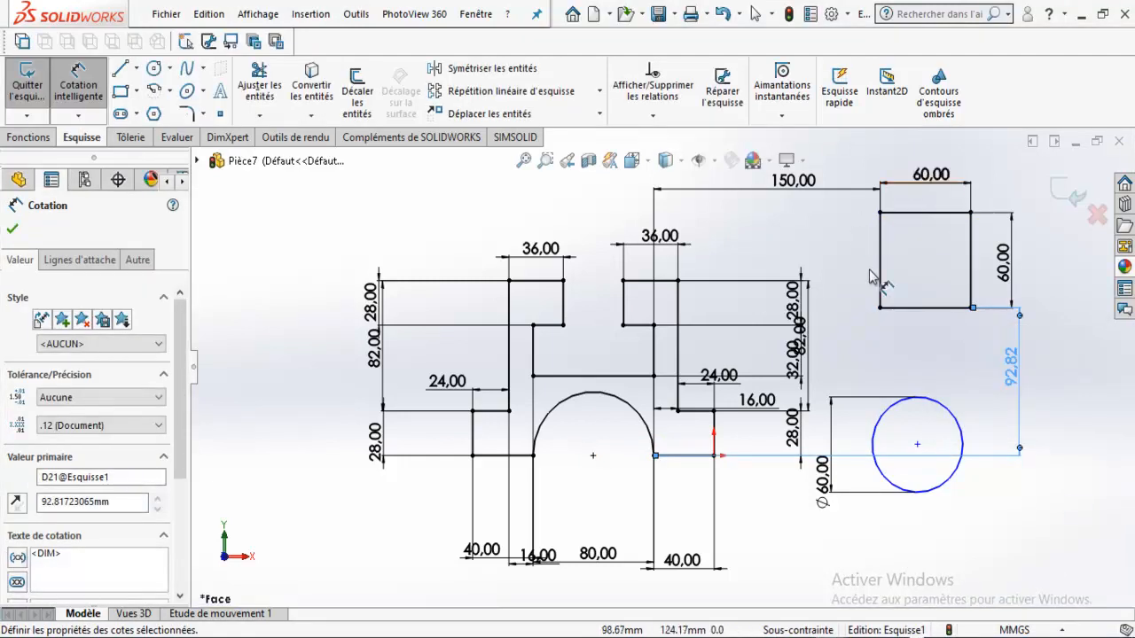
left_click(1066, 419)
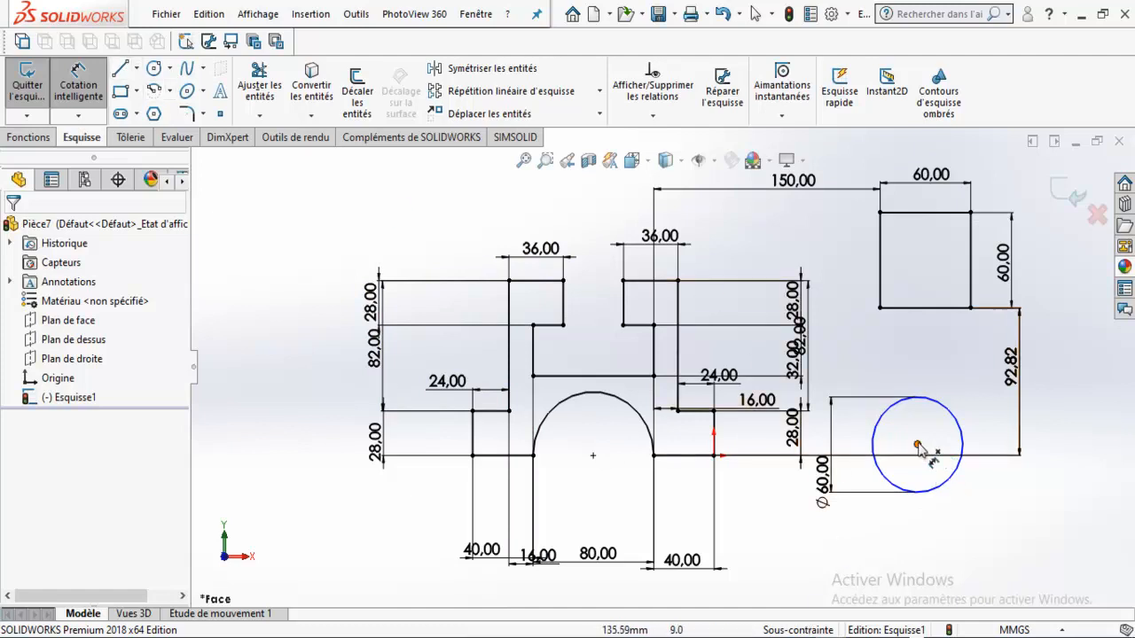
Step: Try adding a Fix relation to the circle's centre and the arch's centre, and undo it
left_click(78, 84)
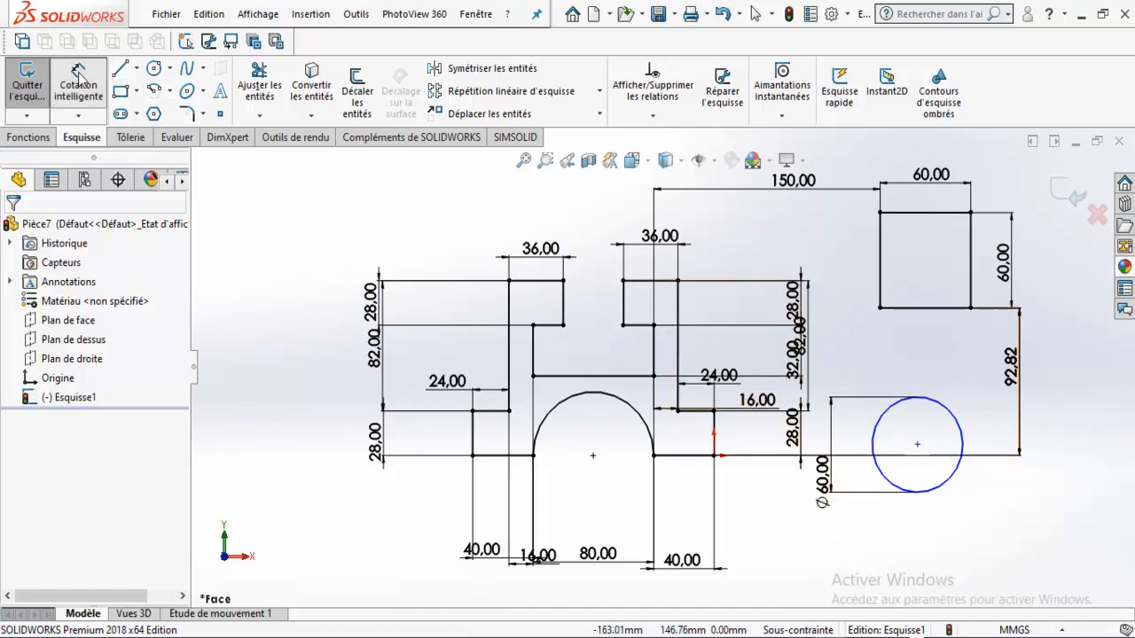
left_click(918, 446)
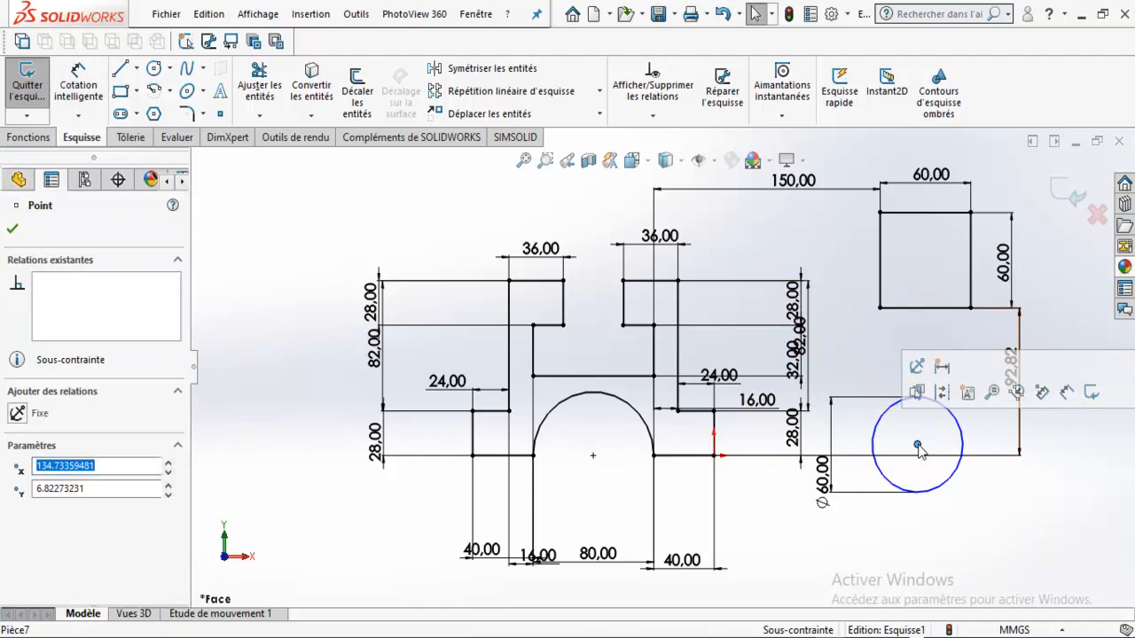
left_click(593, 457, "ctrl")
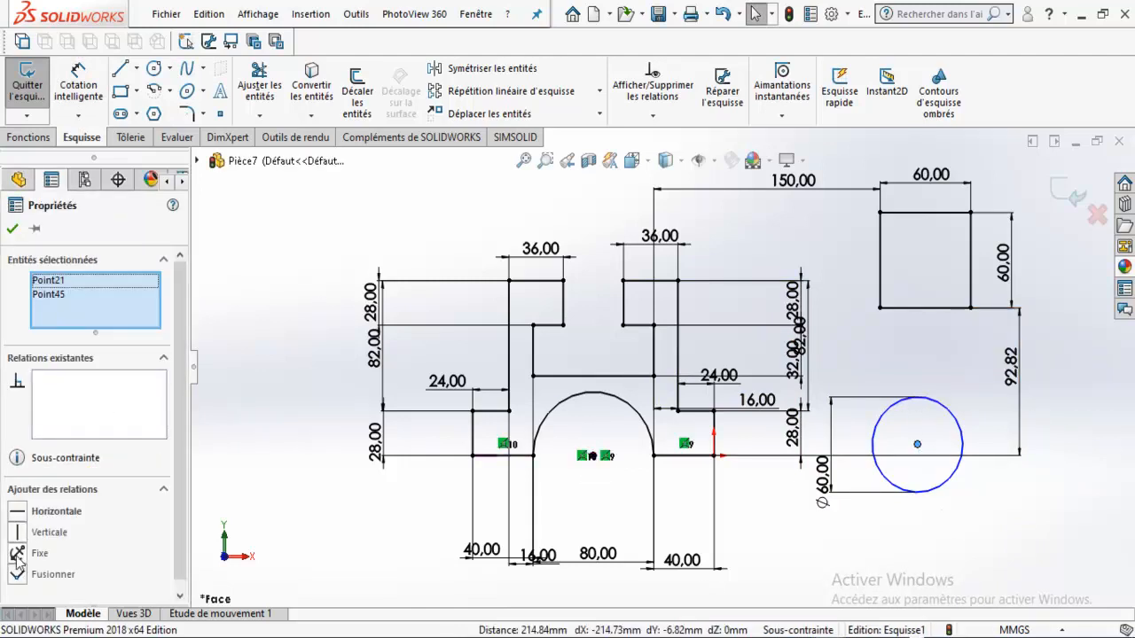
left_click(16, 556)
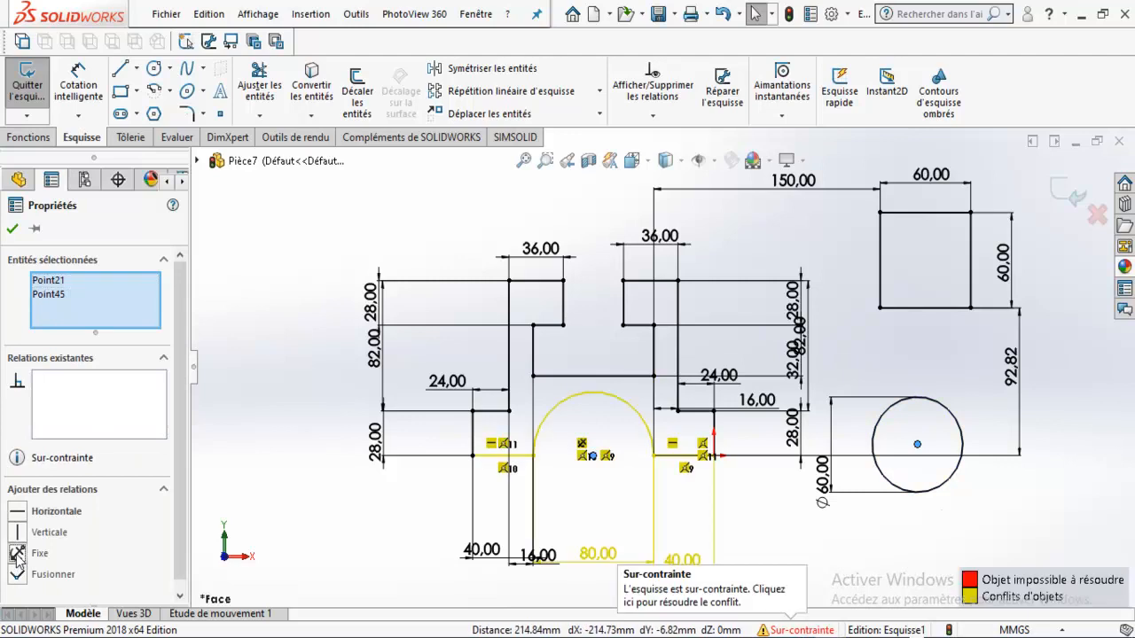
left_click(66, 302)
key("Delete")
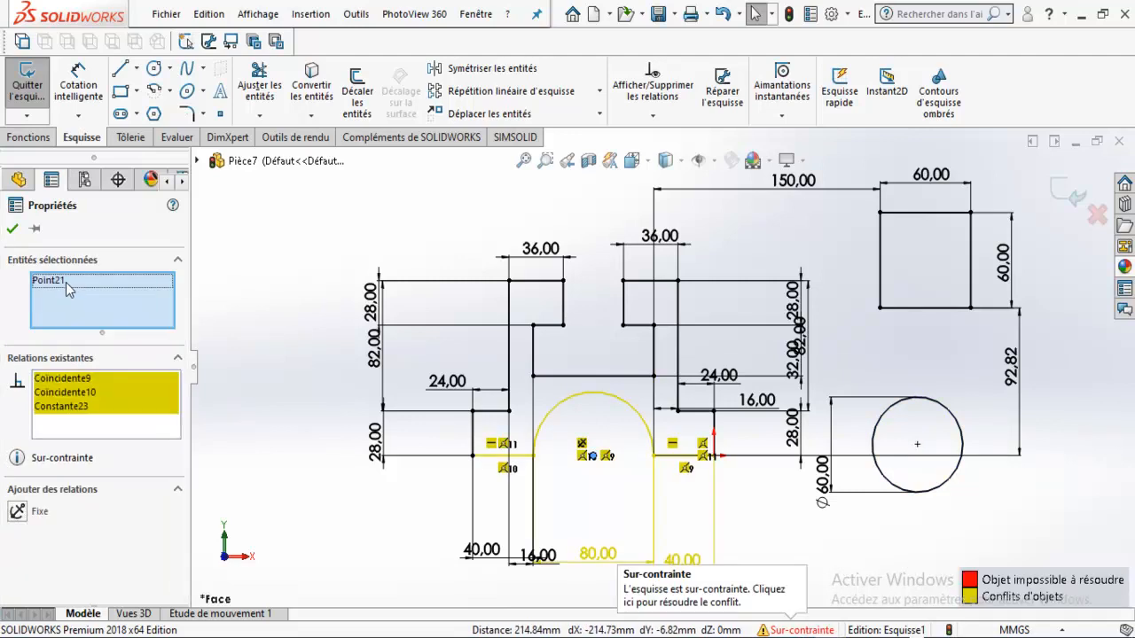
left_click(65, 282)
key("Delete")
left_click(284, 278)
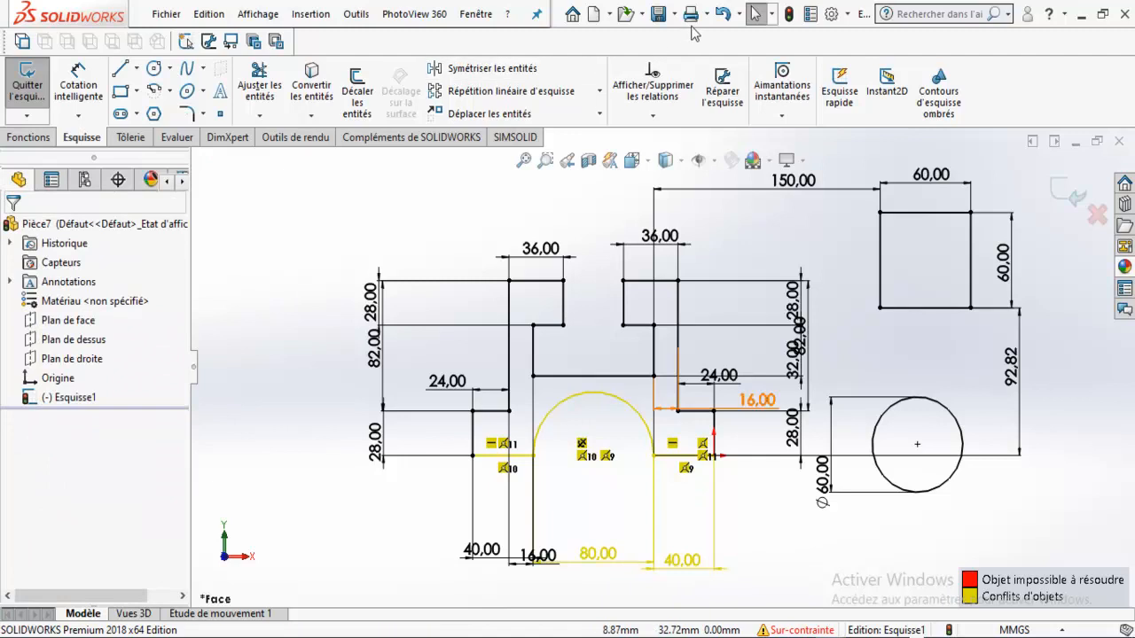
Step: Add a Merge relation between the separate circle's centre and the arch's centre
left_click(918, 445)
left_click(594, 456, "ctrl")
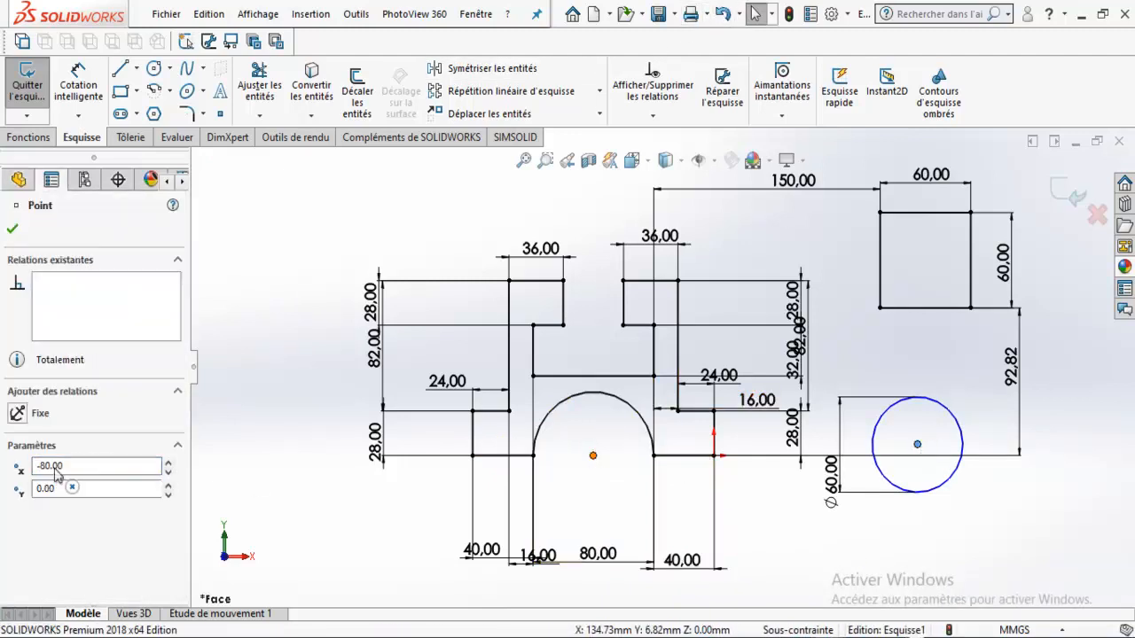
left_click(18, 574)
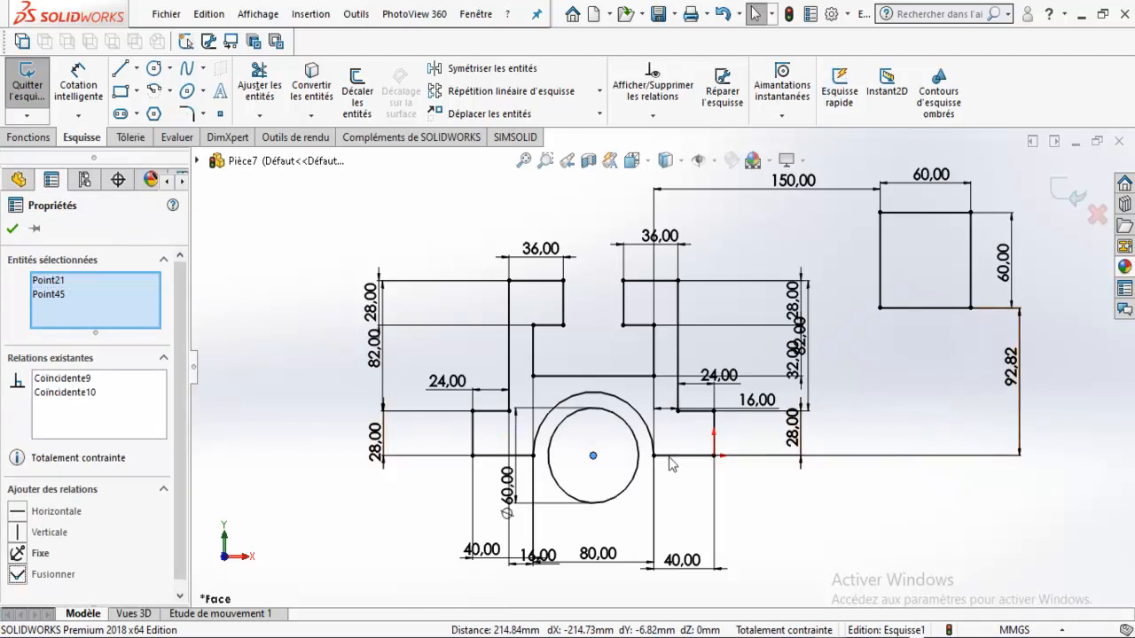
left_click(13, 228)
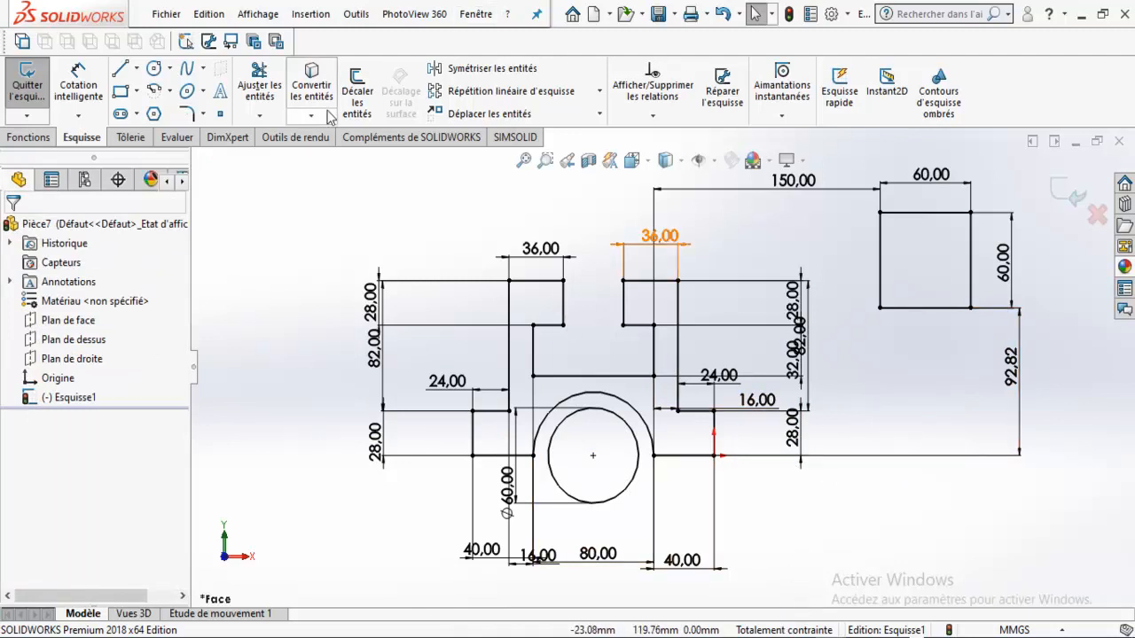
Step: Trim away the separate square and the circle inside the arch, leaving only the bracket profile
left_click(259, 85)
mouse_move(965, 174)
left_mouse_down()
mouse_move(920, 297)
mouse_move(878, 253)
mouse_move(995, 255)
left_mouse_up()
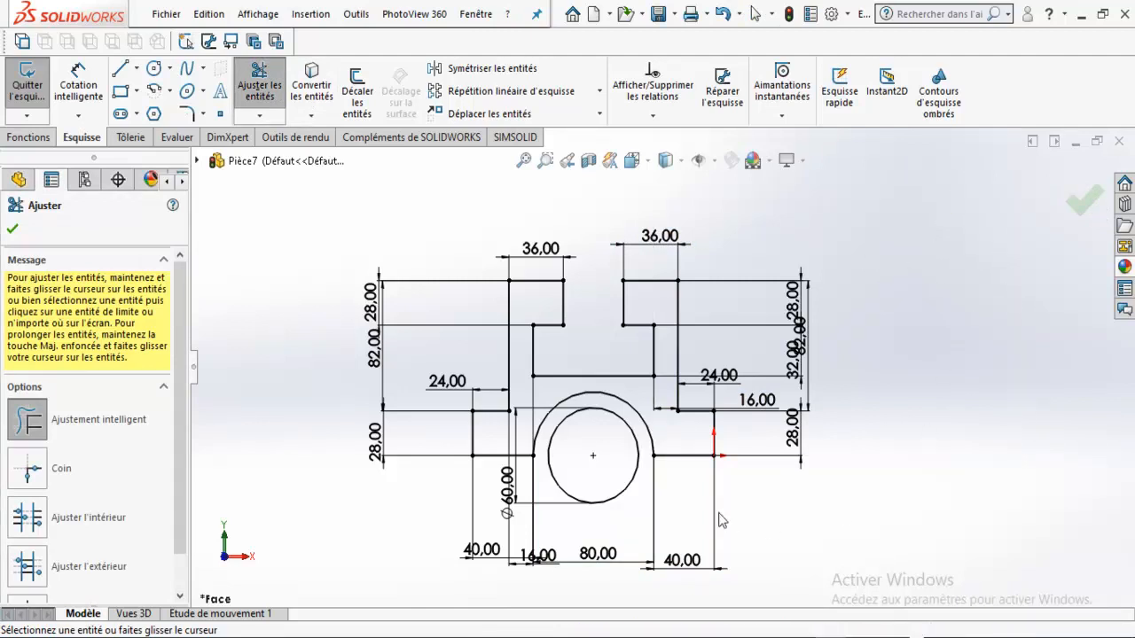
left_click_drag(621, 519, 624, 475)
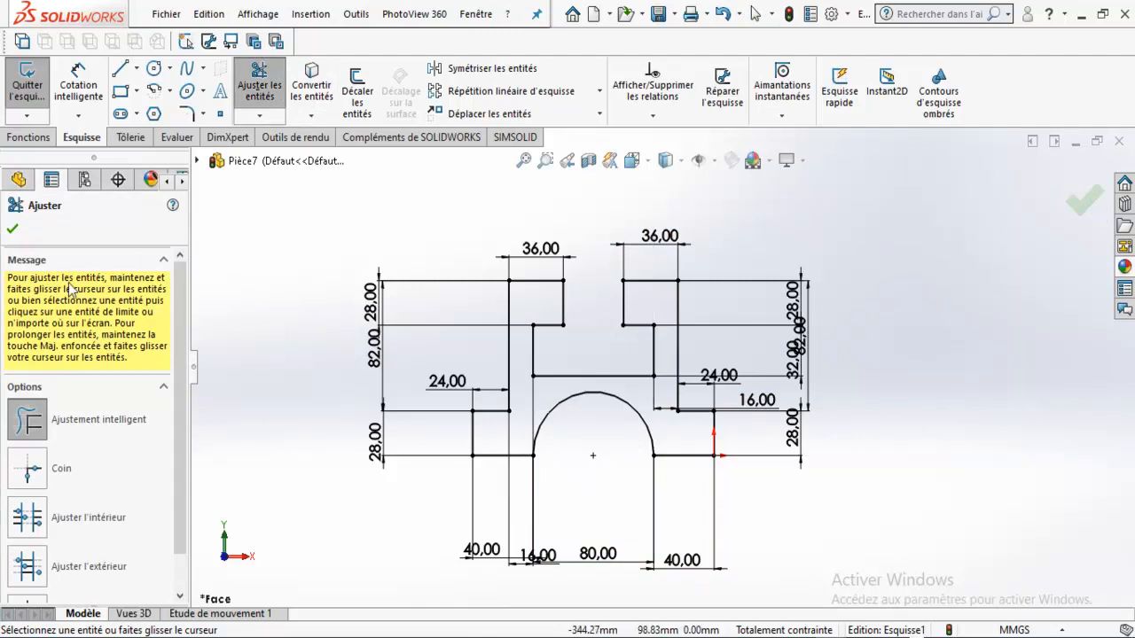
left_click(12, 229)
key("Escape")
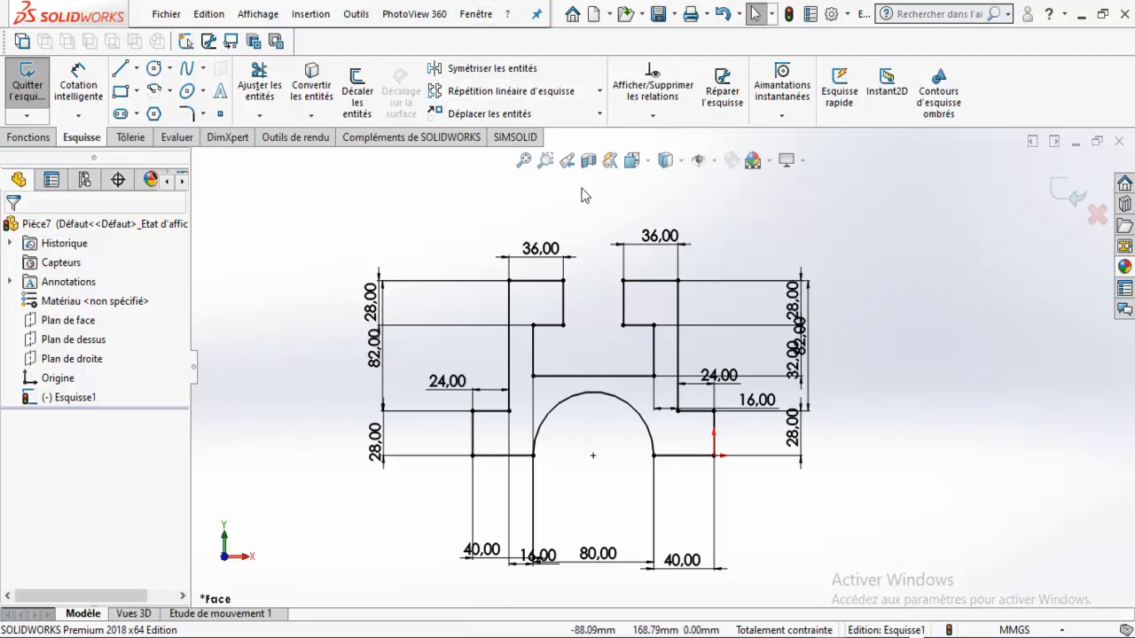
Step: Sketch an open chain of four connected freehand lines beside the upper right of the bracket profile
left_click(50, 138)
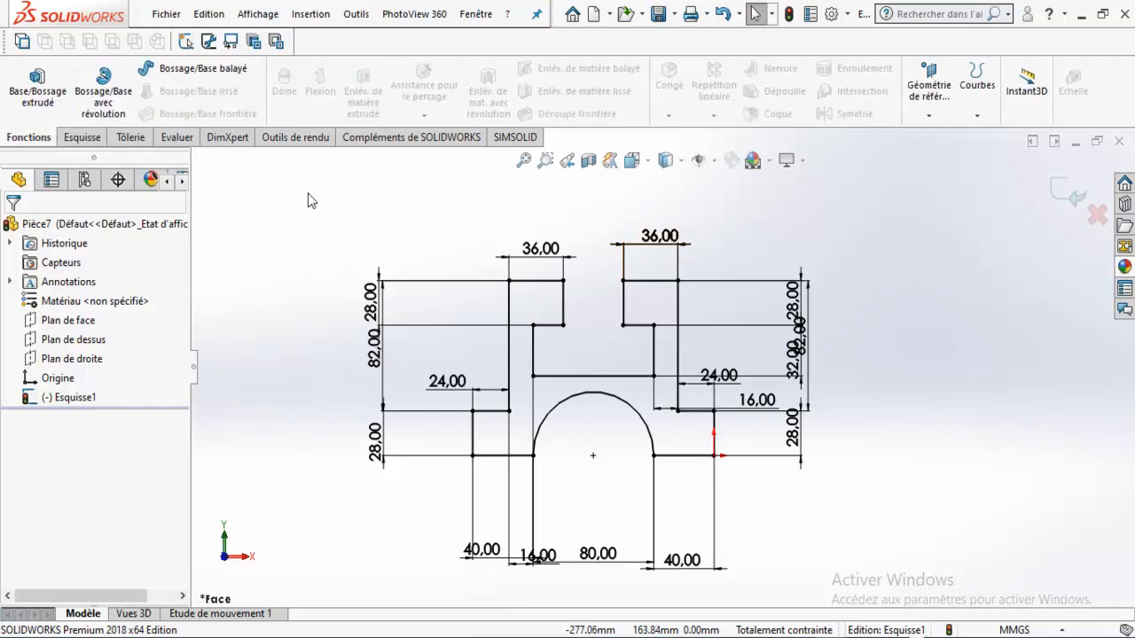
middle_click_drag(820, 249, 802, 335)
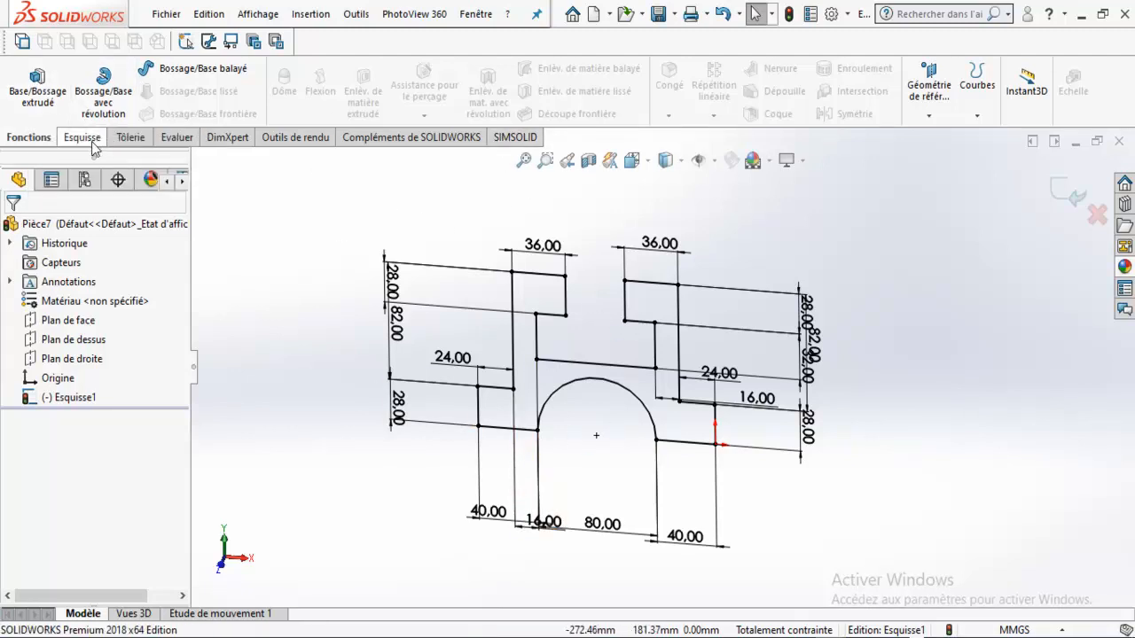
left_click(93, 142)
left_click(154, 69)
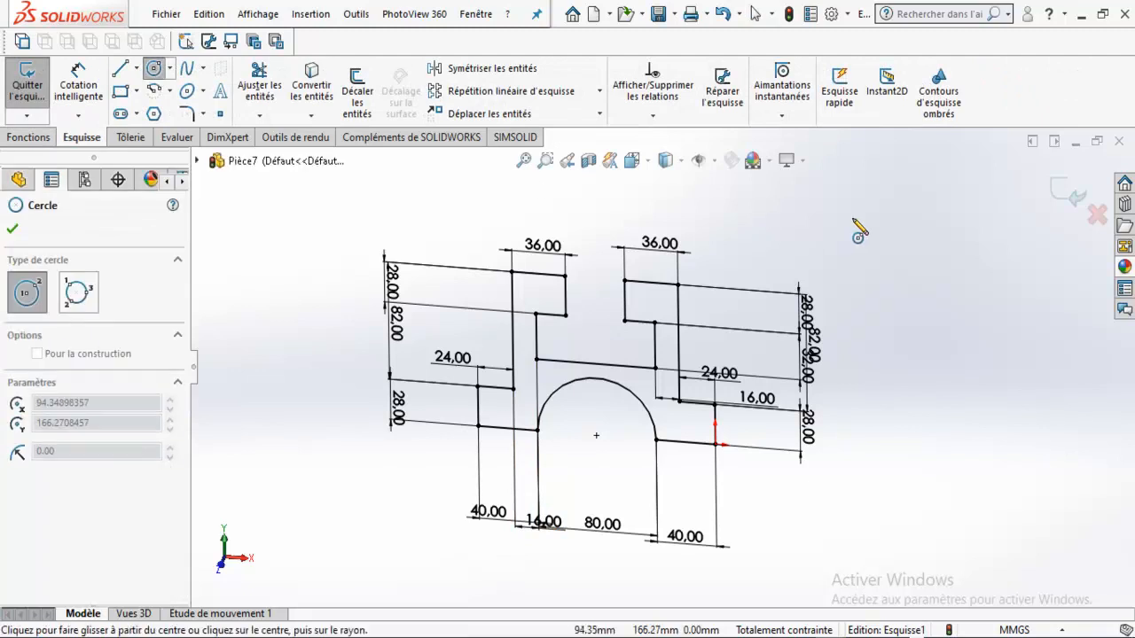
left_click(853, 219)
left_click(120, 69)
left_click(918, 231)
left_click(872, 280)
left_click(790, 221)
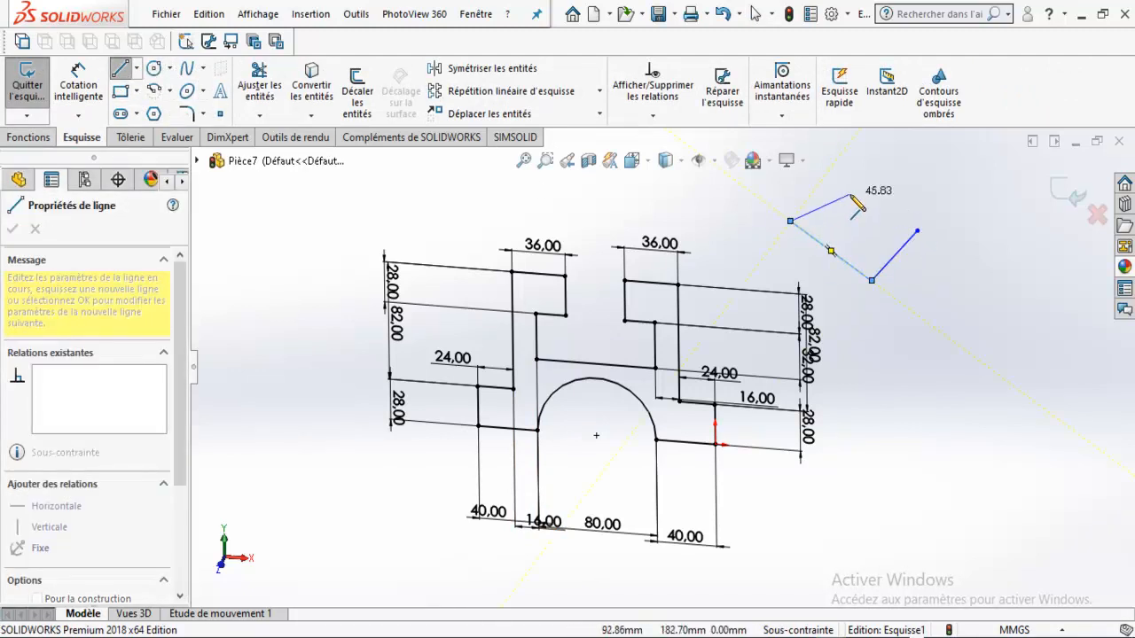
left_click(876, 214)
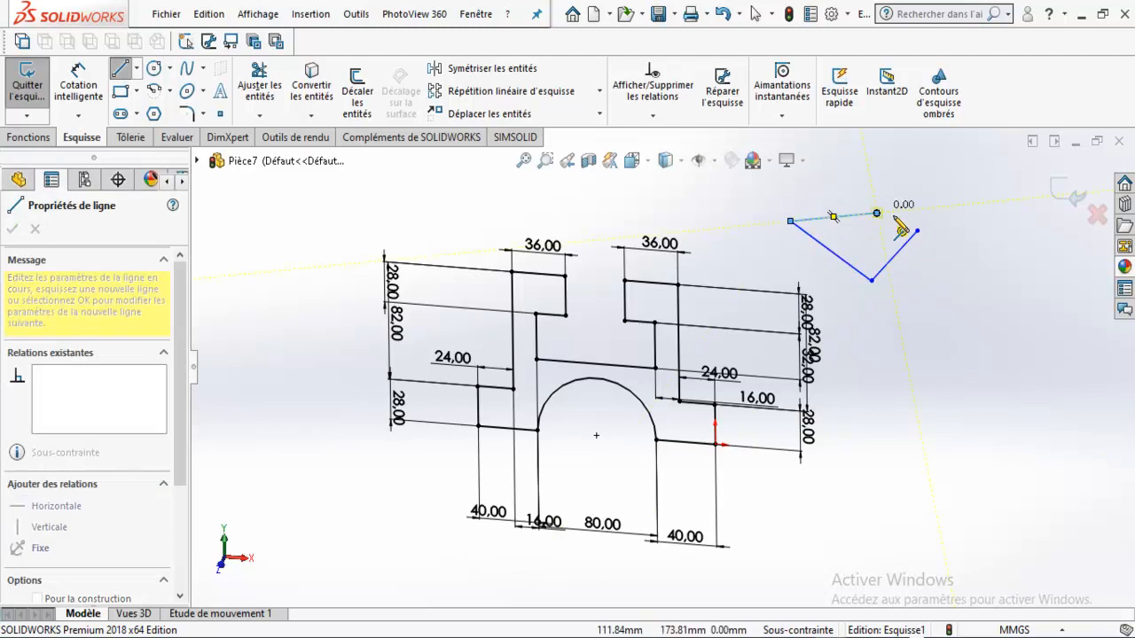
left_click(946, 226)
key("Escape")
key("Escape")
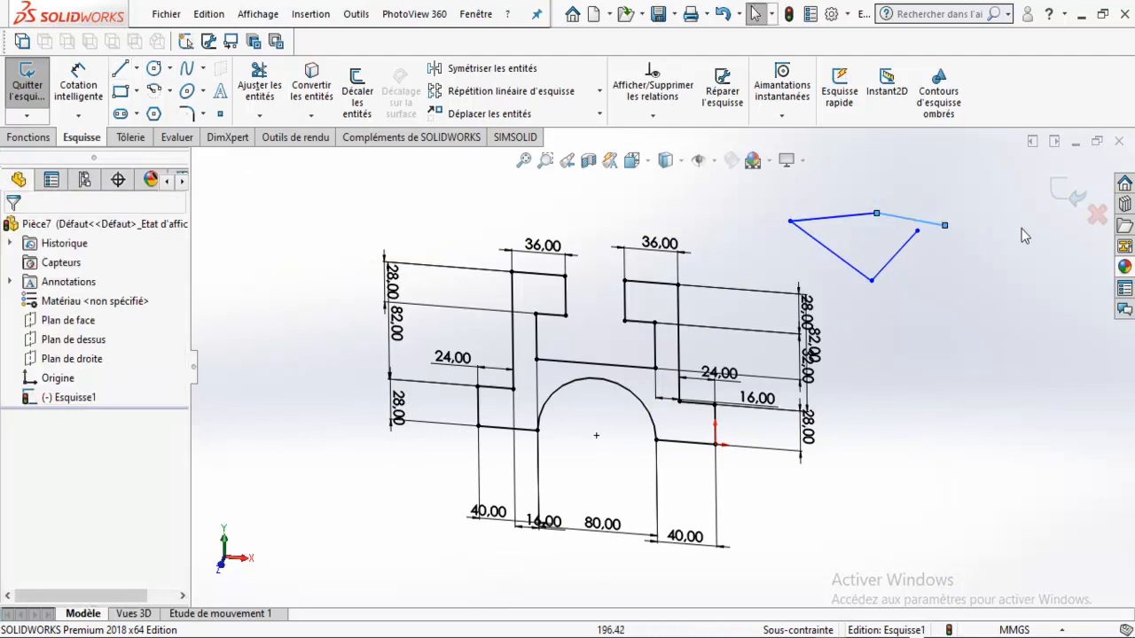
Step: Try extruding the sketch 10 mm, choosing the bracket profile's region as the contour, and cancel the feature
left_click(40, 137)
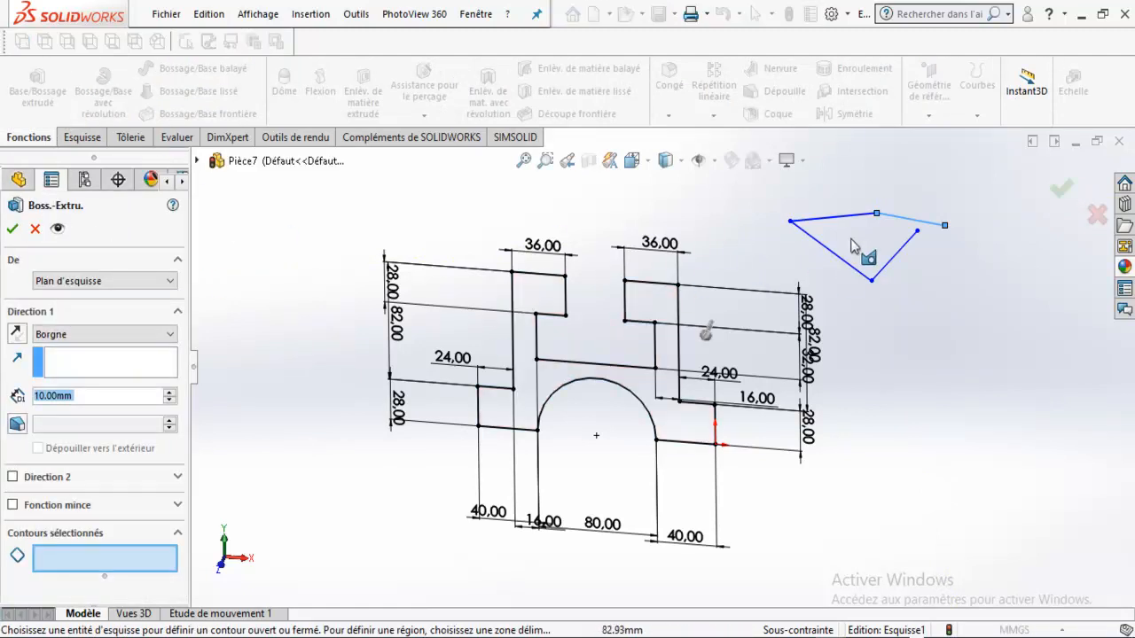
left_click(12, 229)
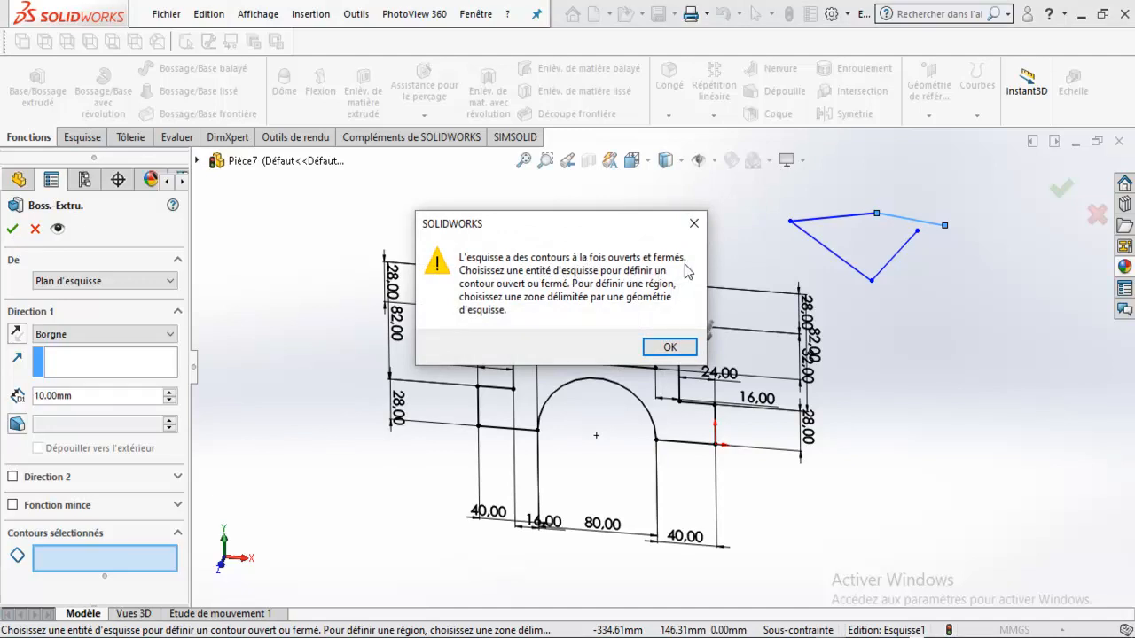
left_click(694, 223)
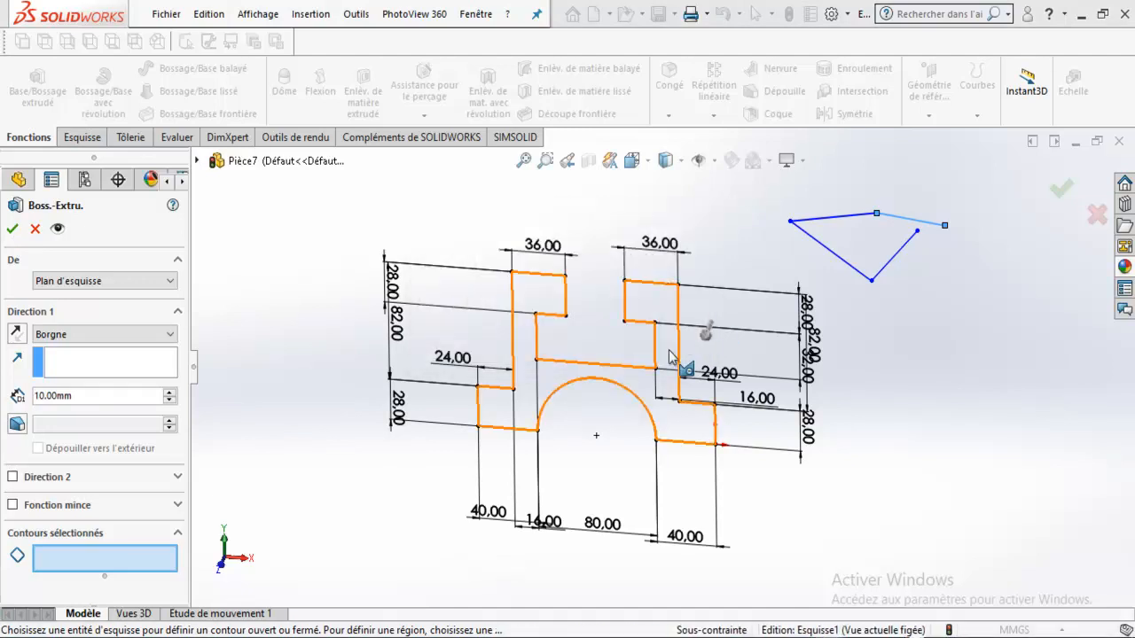
left_click(534, 288)
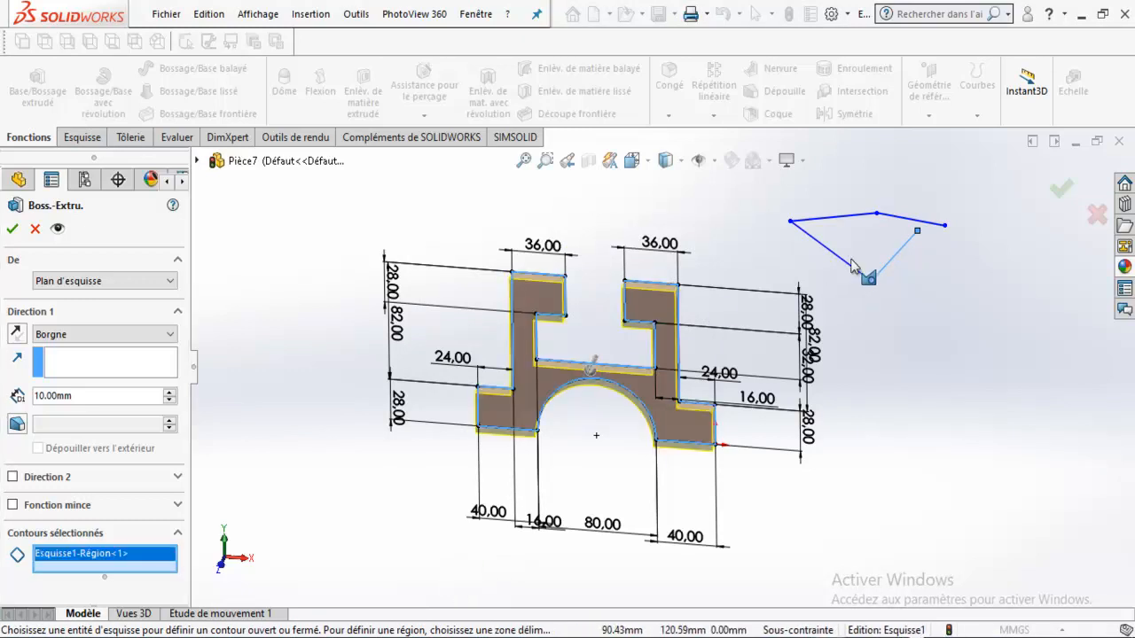
left_click(36, 229)
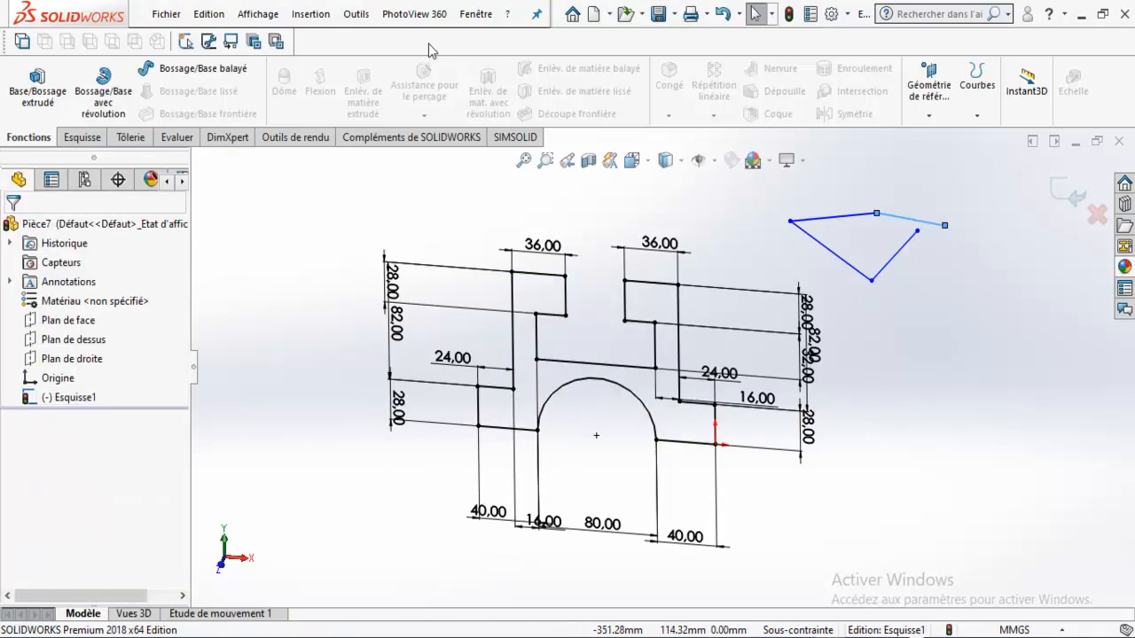
Step: Trim away the open chain of four lines beside the bracket profile
left_click(176, 136)
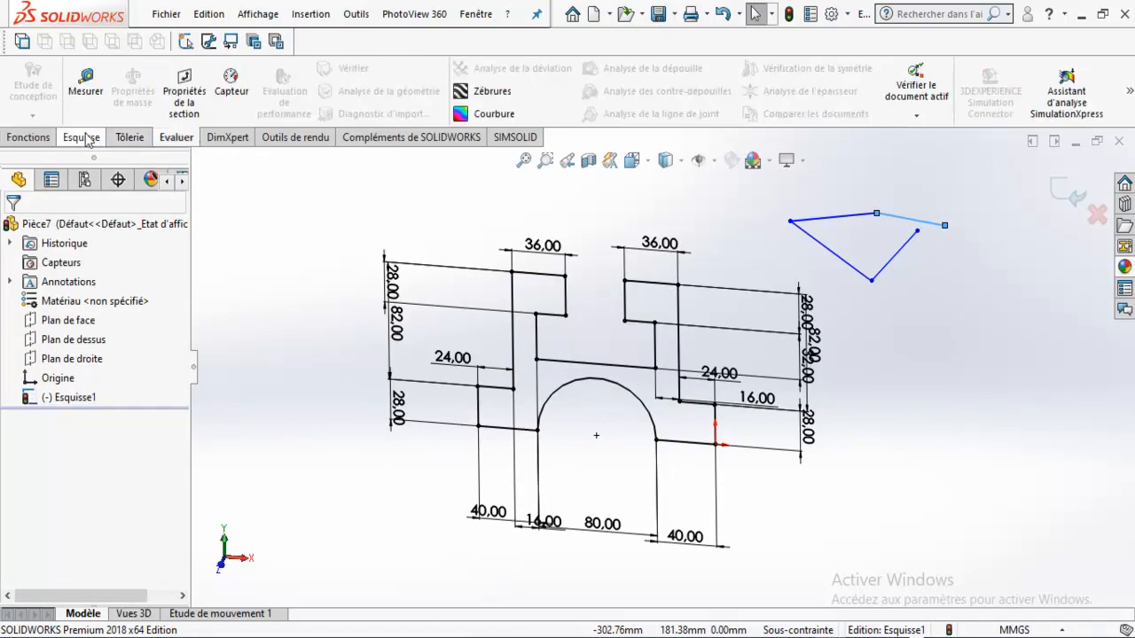
left_click(82, 136)
left_click(270, 79)
mouse_move(834, 188)
left_mouse_down()
mouse_move(909, 269)
mouse_move(909, 206)
left_mouse_up()
Step: Start an Extruded Boss/Base from the bracket profile and show its available end conditions
left_click(28, 136)
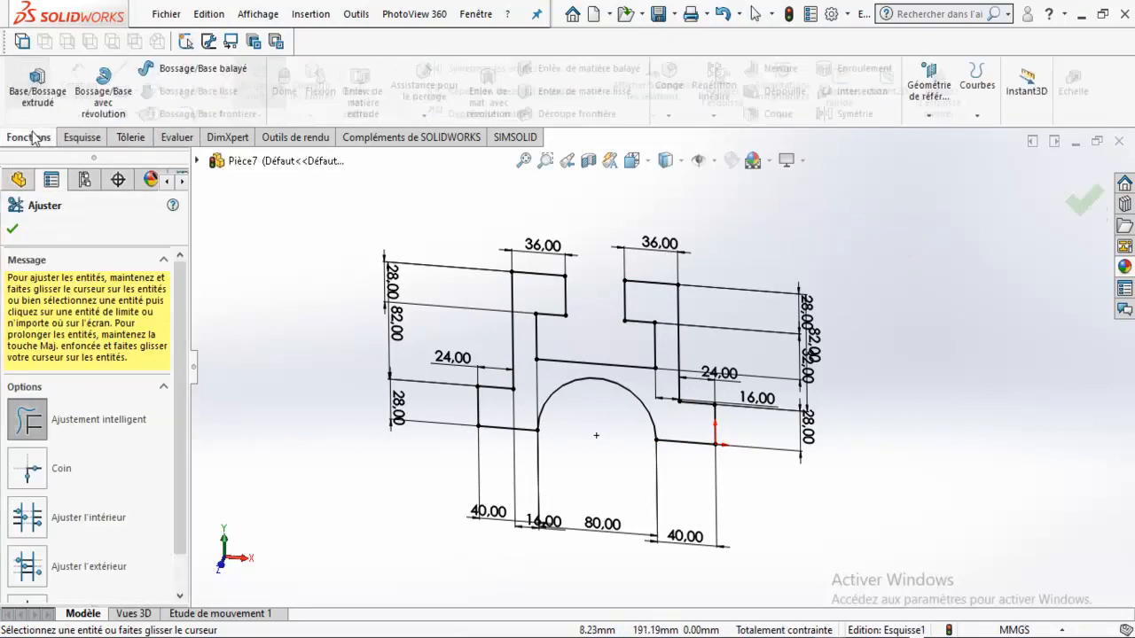
left_click(35, 89)
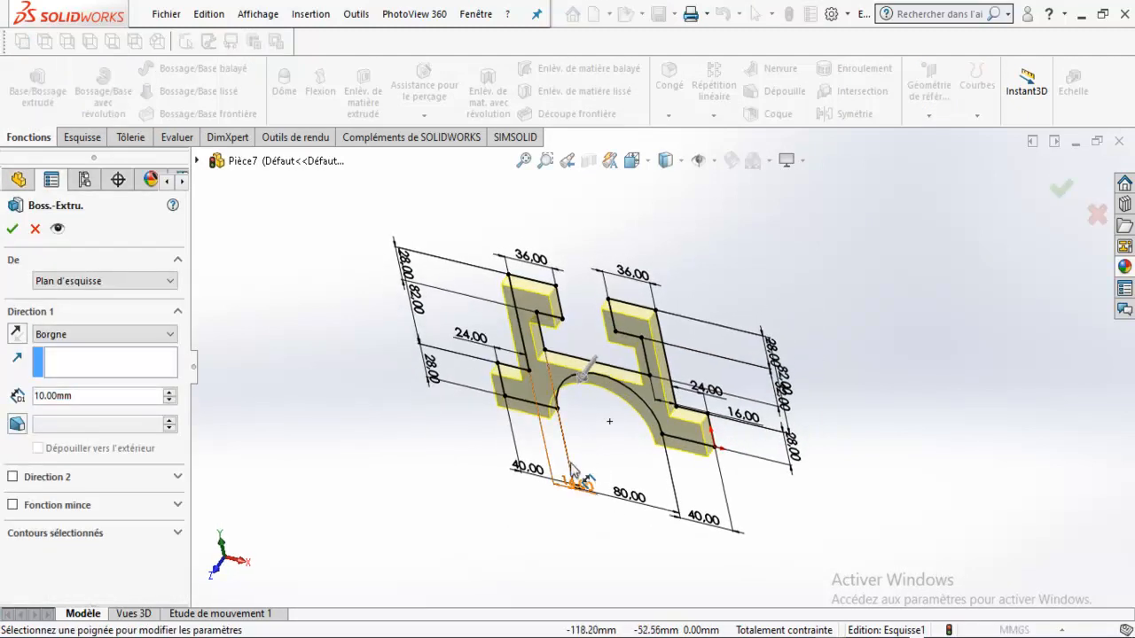
left_click(149, 337)
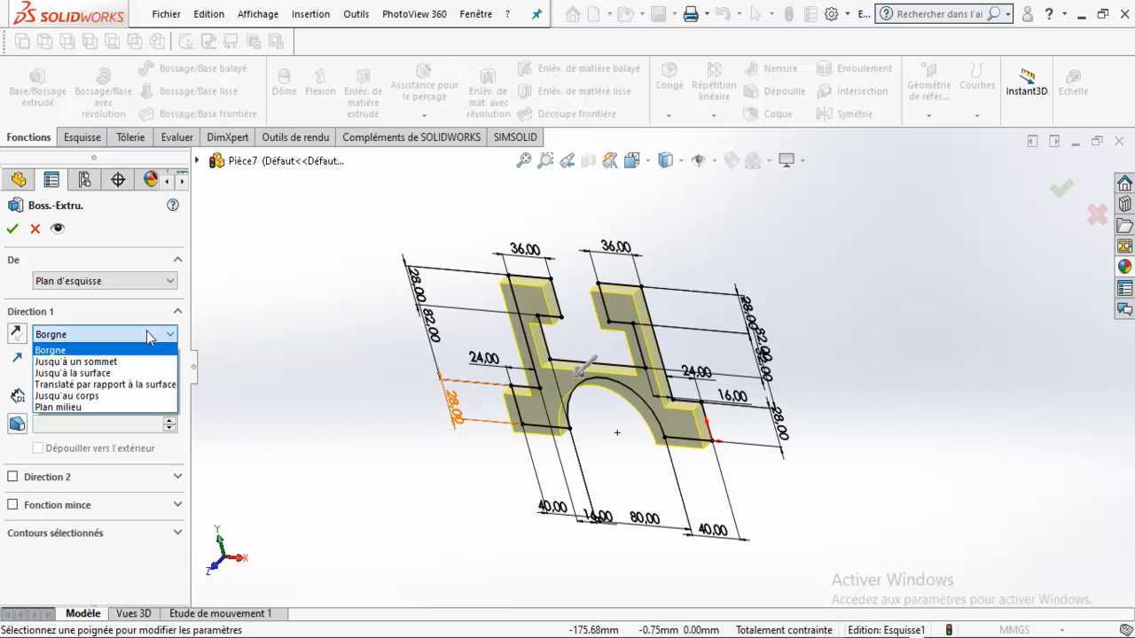
Step: Switch to 33.jpg in Photos, circle the 64 depth dimension in orange, and mark the upper depth edge and the front face
left_click(862, 509)
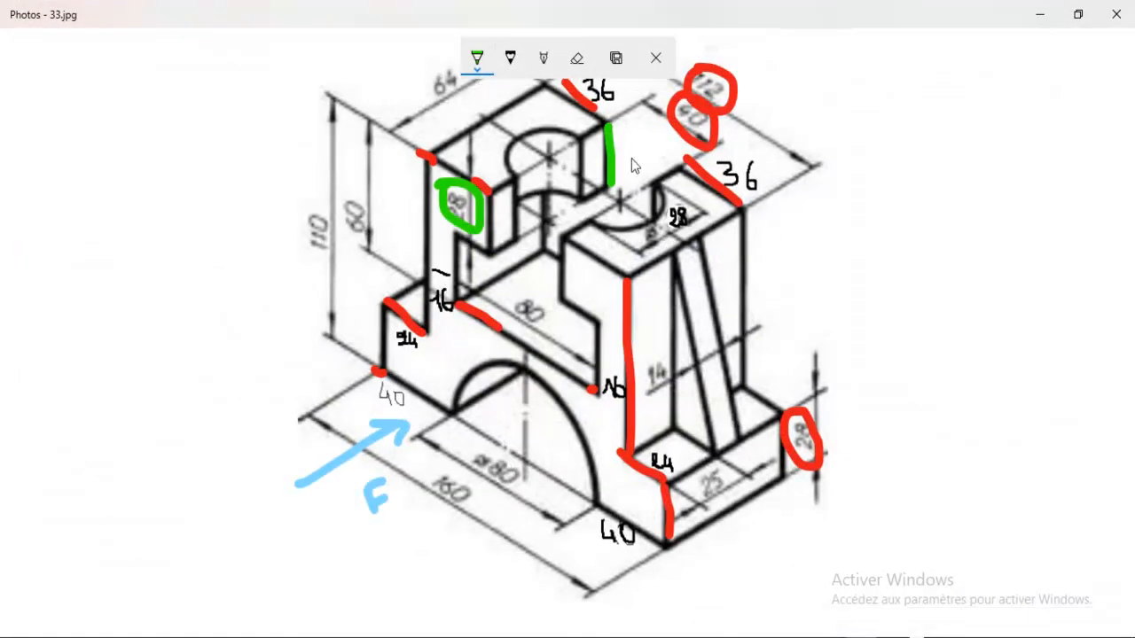
left_click(477, 57)
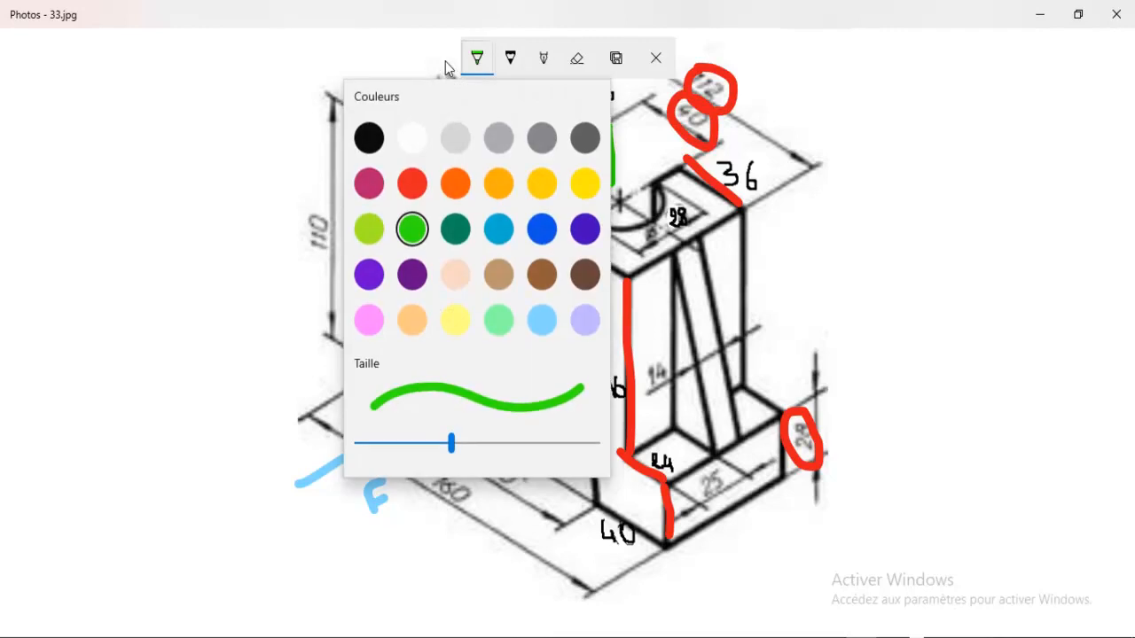
left_click(455, 182)
mouse_move(434, 68)
left_mouse_down()
mouse_move(415, 110)
mouse_move(479, 112)
mouse_move(448, 71)
left_mouse_up()
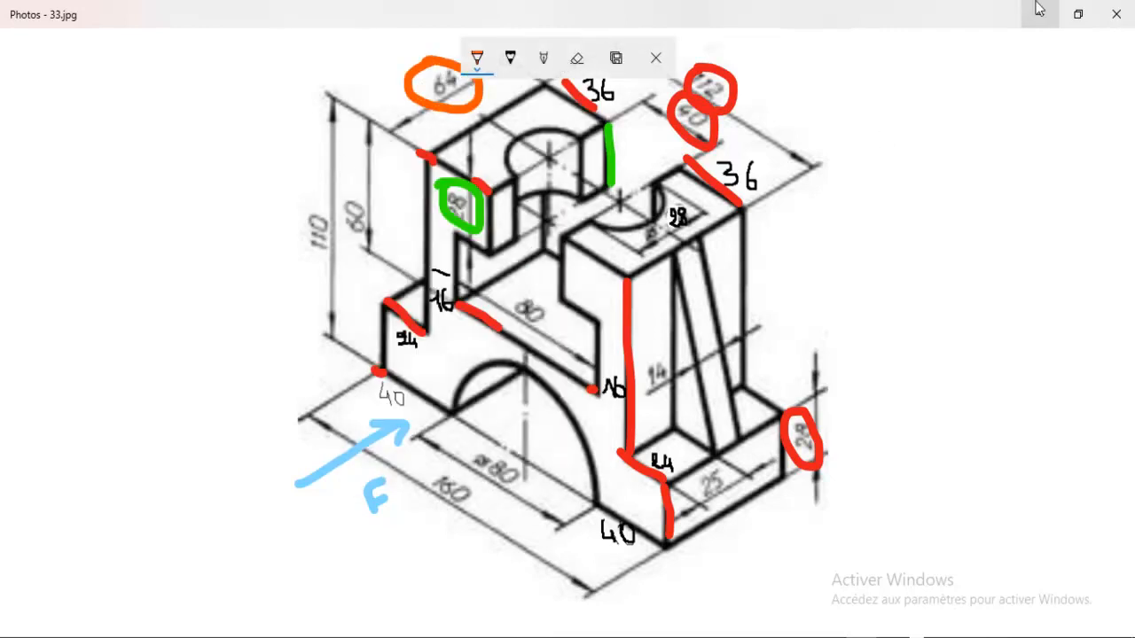
left_click_drag(426, 156, 535, 97)
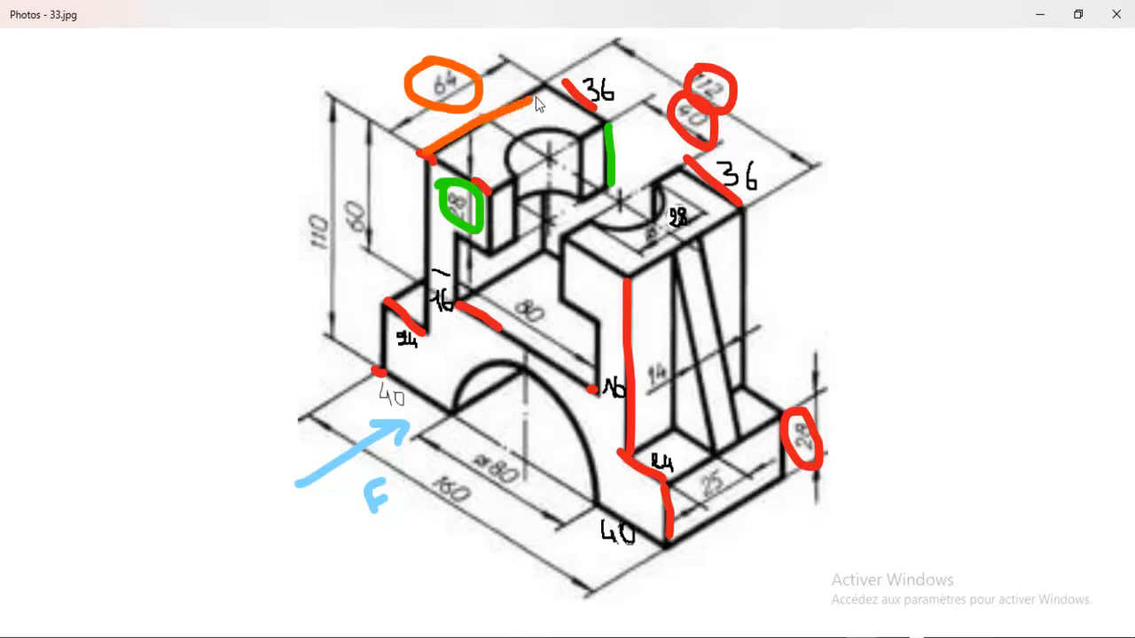
mouse_move(429, 157)
left_mouse_down()
mouse_move(467, 174)
mouse_move(474, 229)
mouse_move(456, 289)
left_mouse_up()
left_click_drag(644, 507, 437, 333)
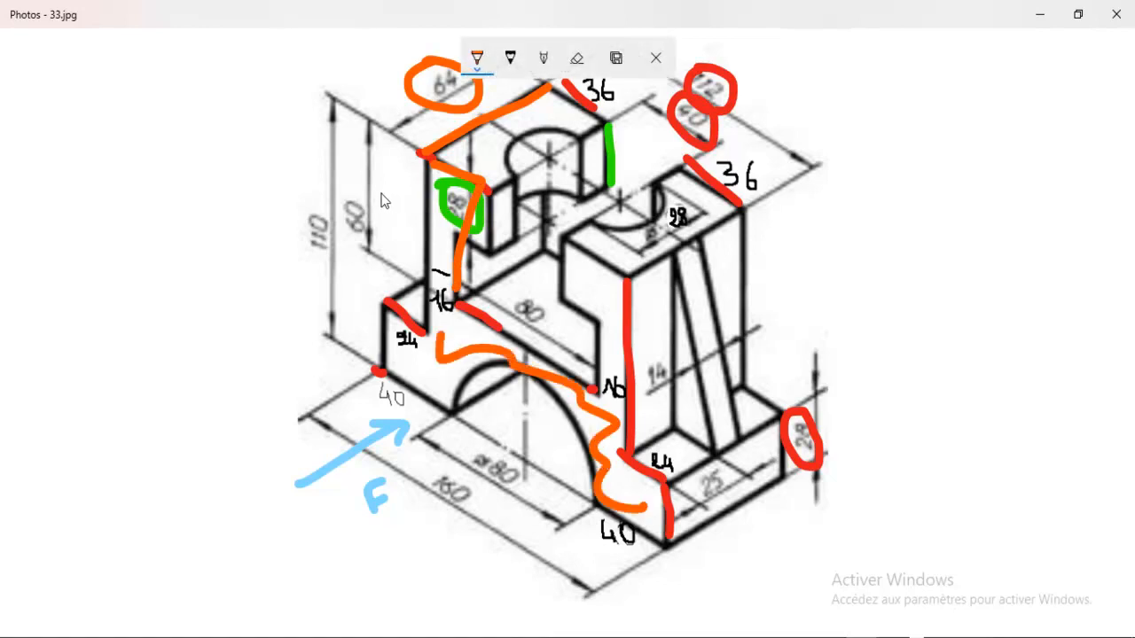
left_click(1039, 17)
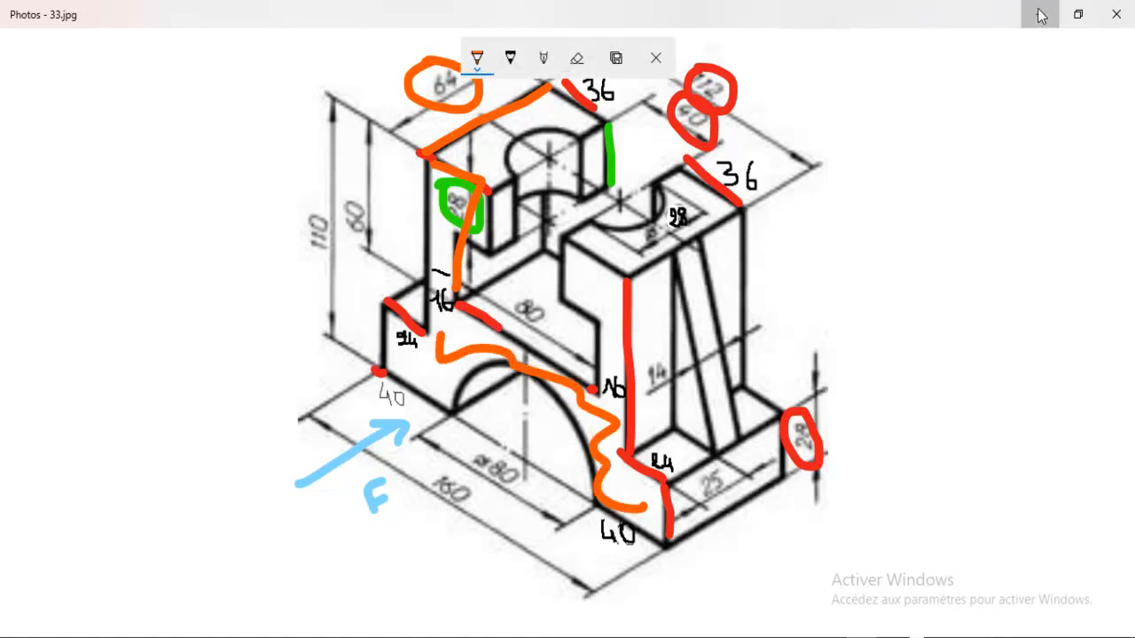
Step: Set the extrusion to Blind (Borgne) with a 64 mm depth, and preview it reversed before restoring the original direction
left_click(72, 335)
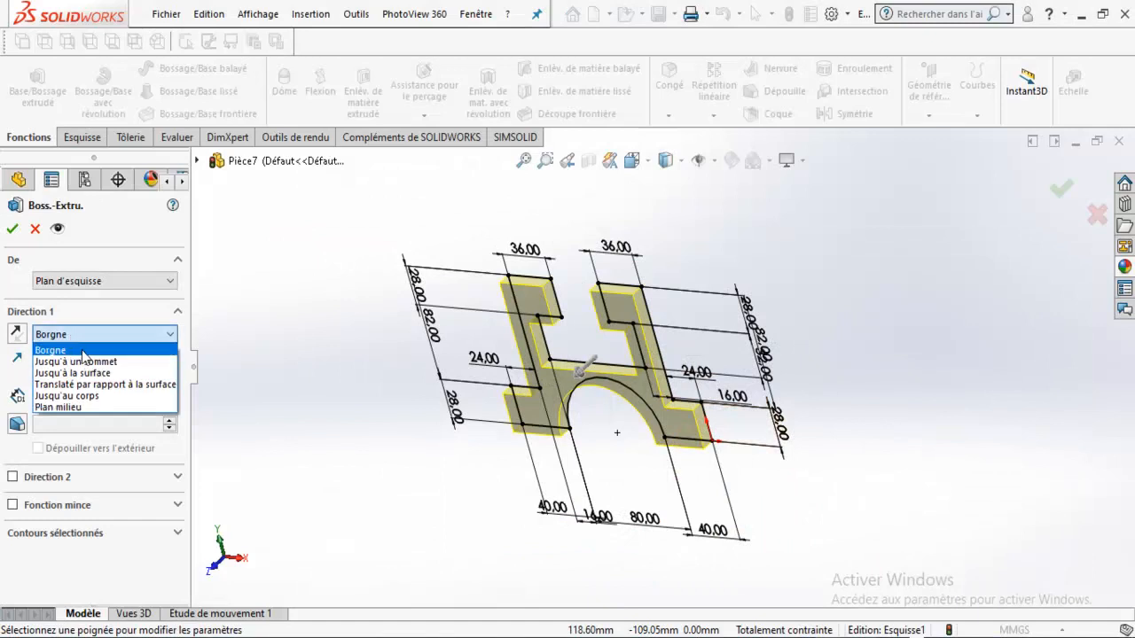
left_click(83, 353)
left_click_drag(86, 395, 12, 396)
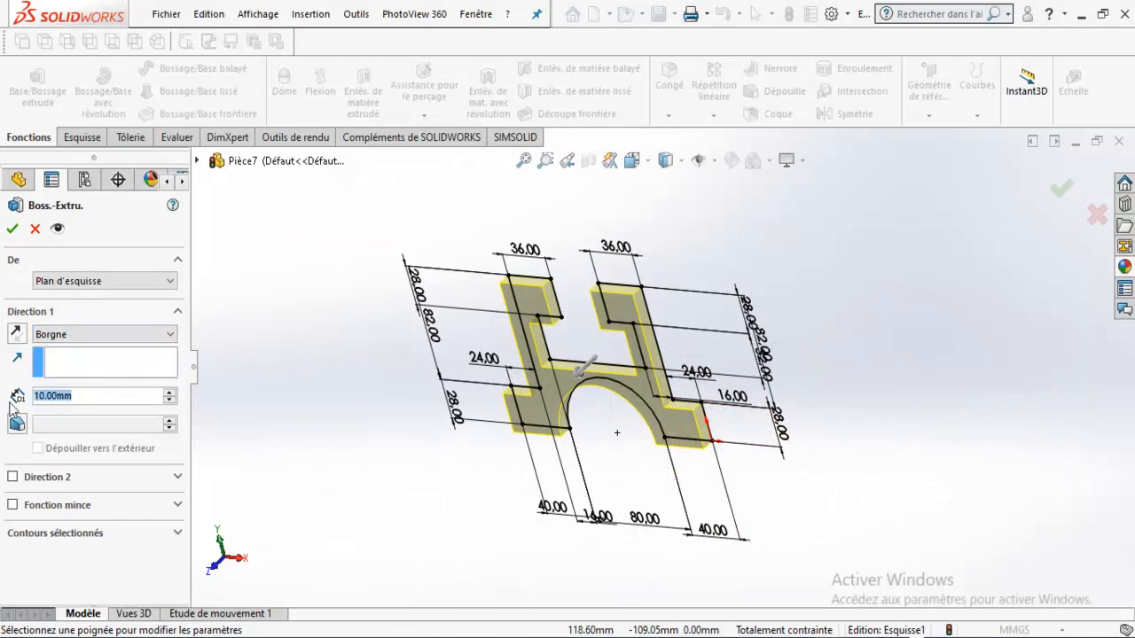
type("64")
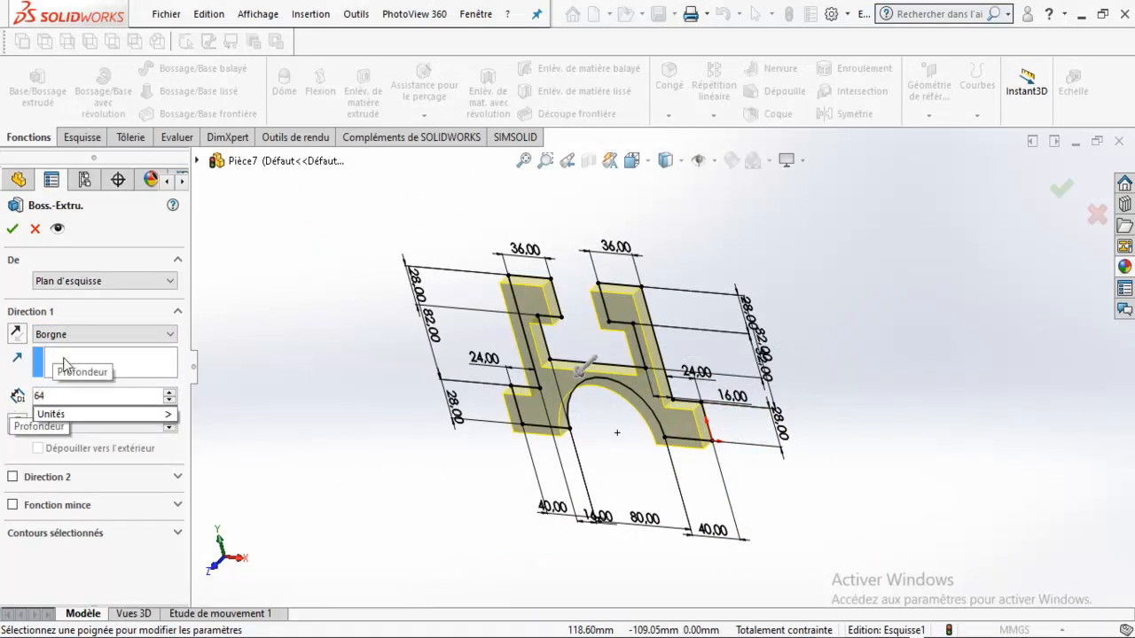
key("Return")
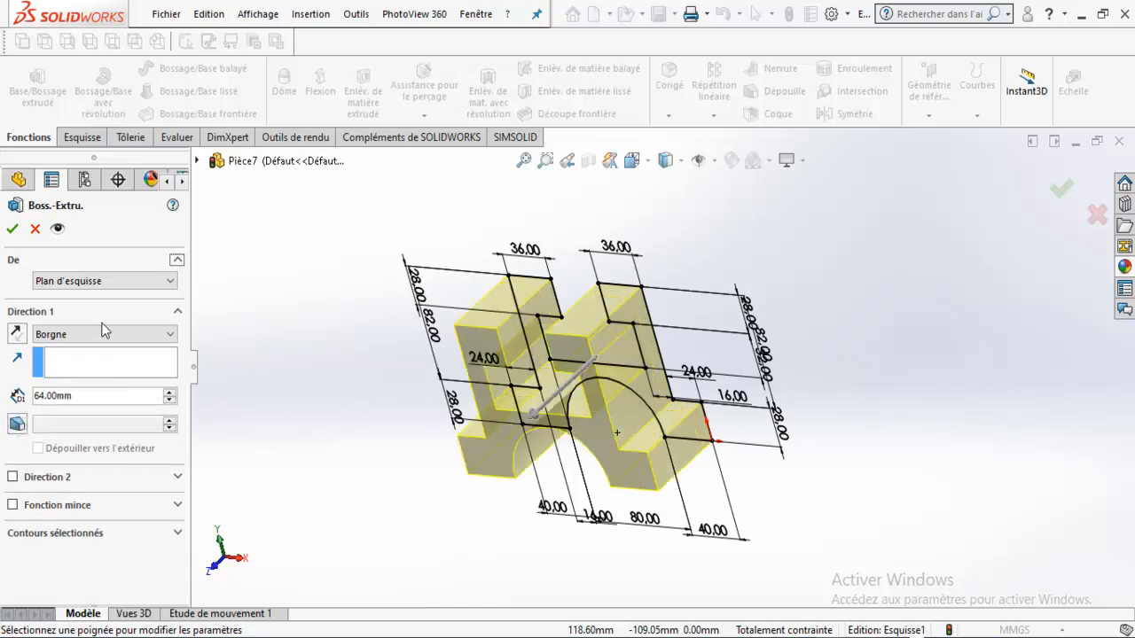
left_click(16, 337)
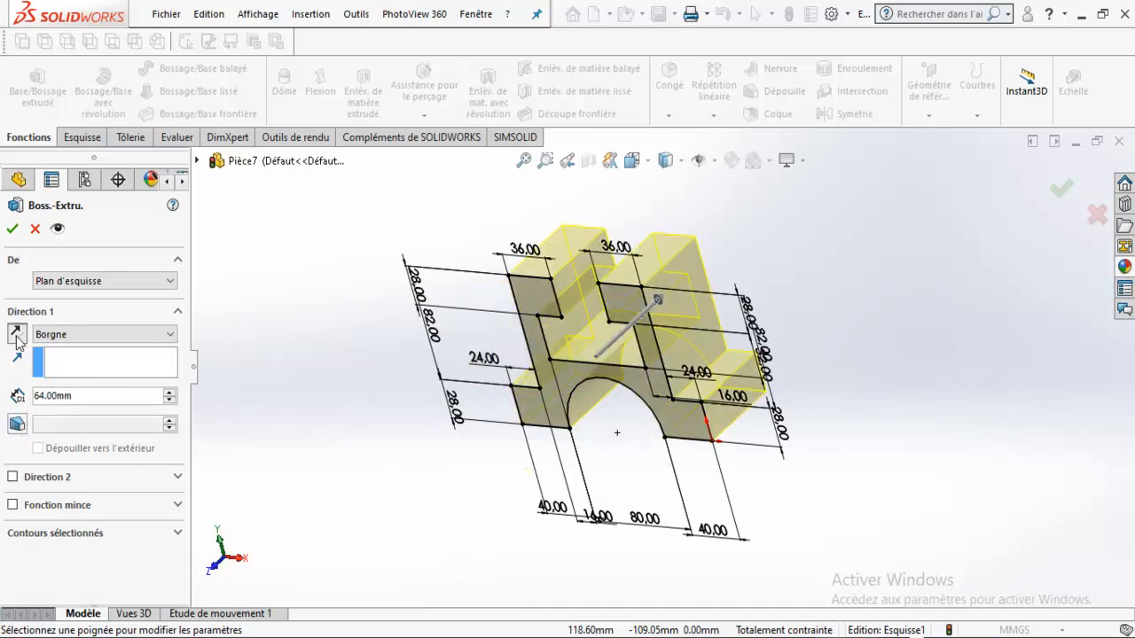
left_click(16, 338)
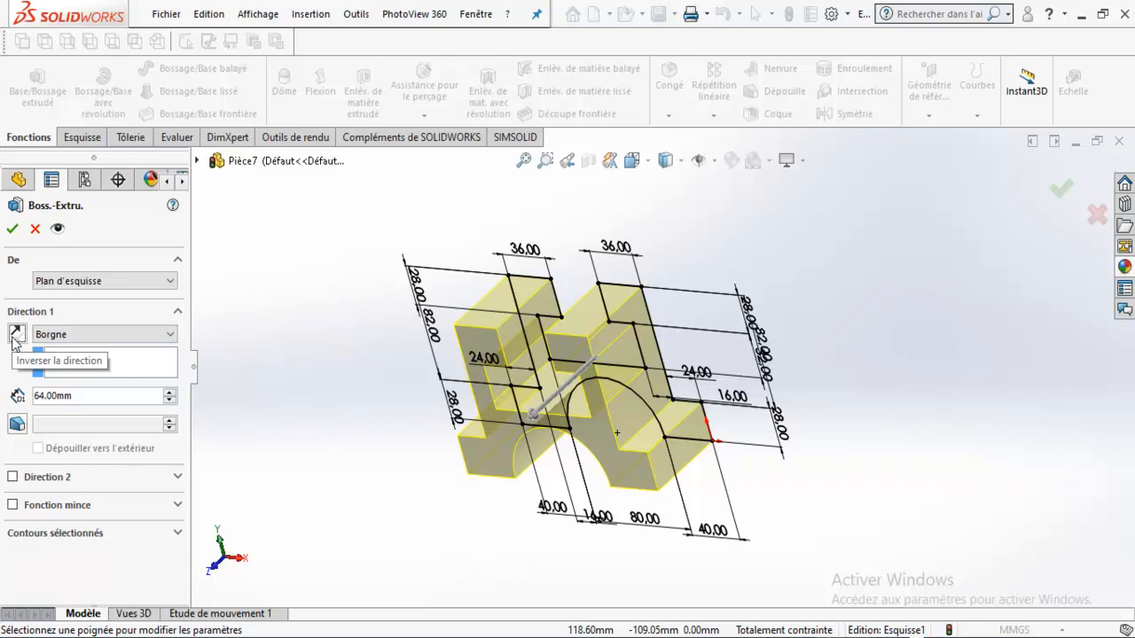
Step: Preview the extrusion with the Up To Vertex, Up To Surface, Offset From Surface, Up To Body and Mid Plane (Plan milieu) end conditions in turn
left_click(116, 336)
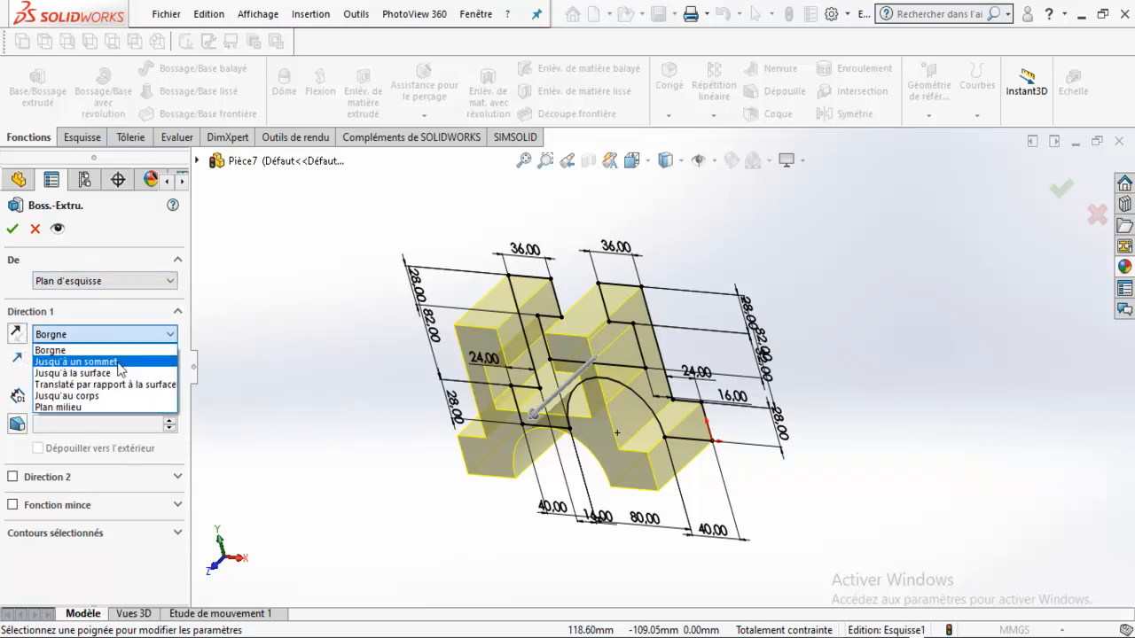
left_click(117, 362)
left_click(120, 333)
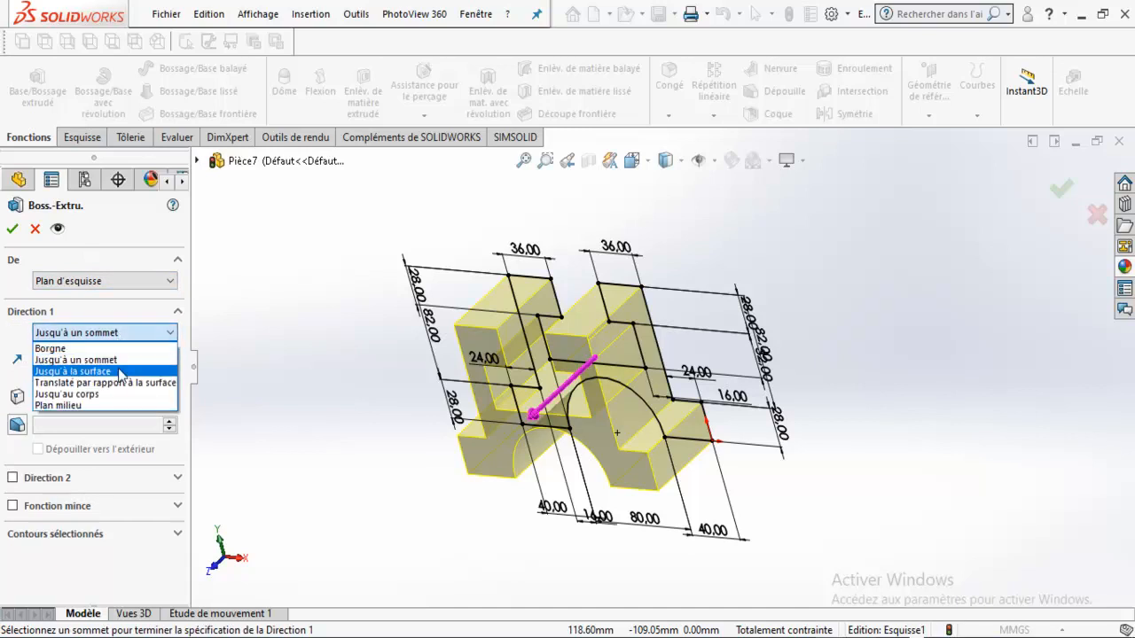
left_click(121, 371)
left_click(119, 335)
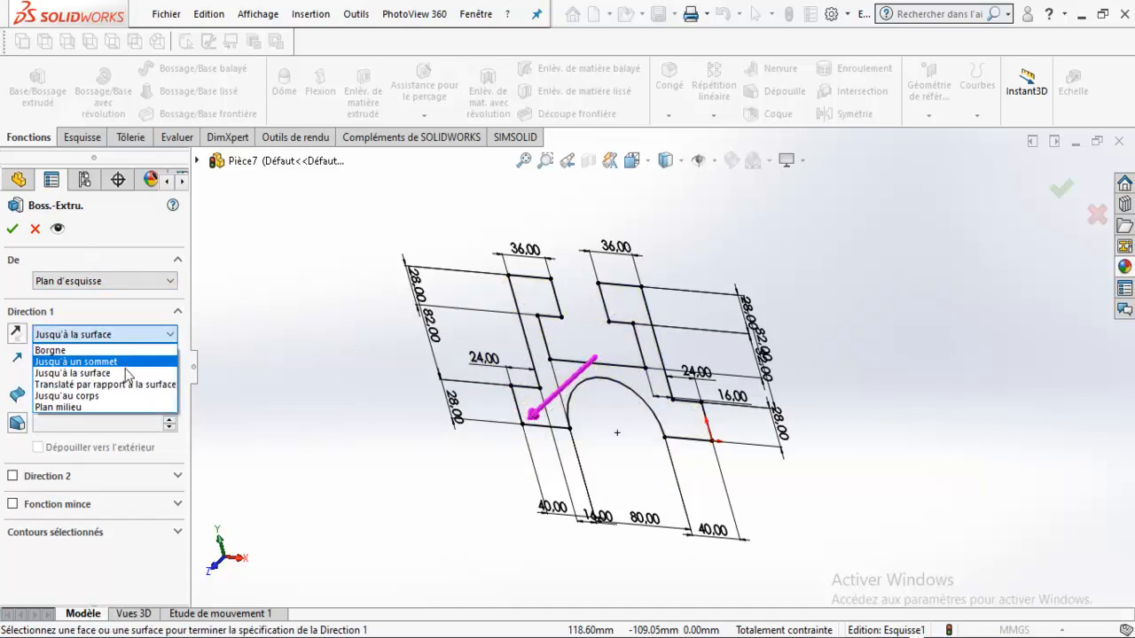
left_click(131, 387)
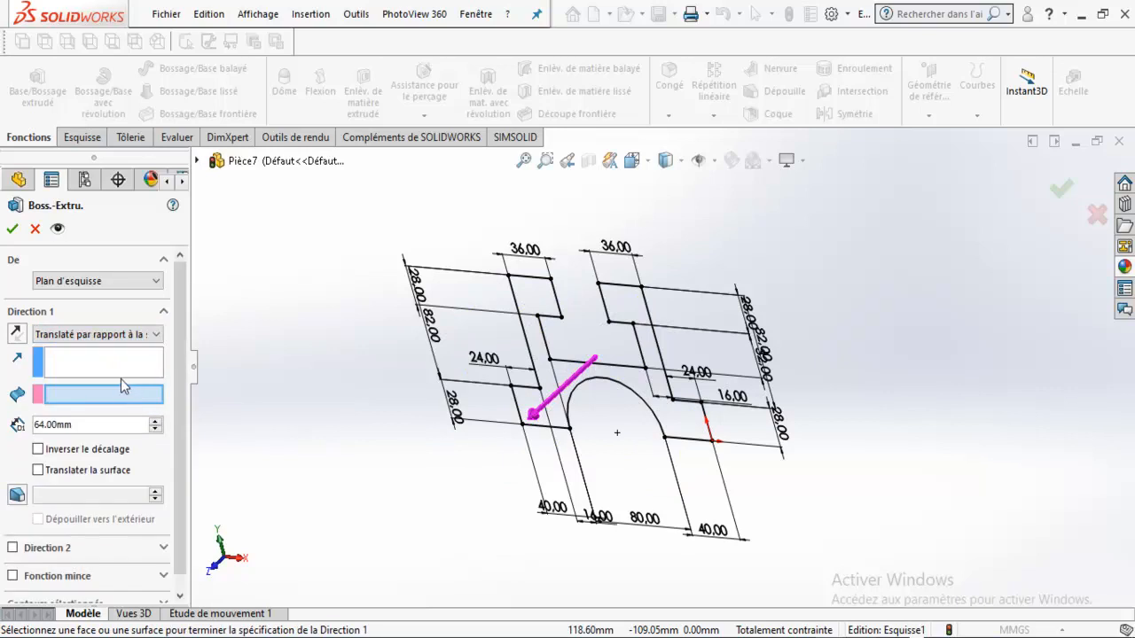
left_click(120, 337)
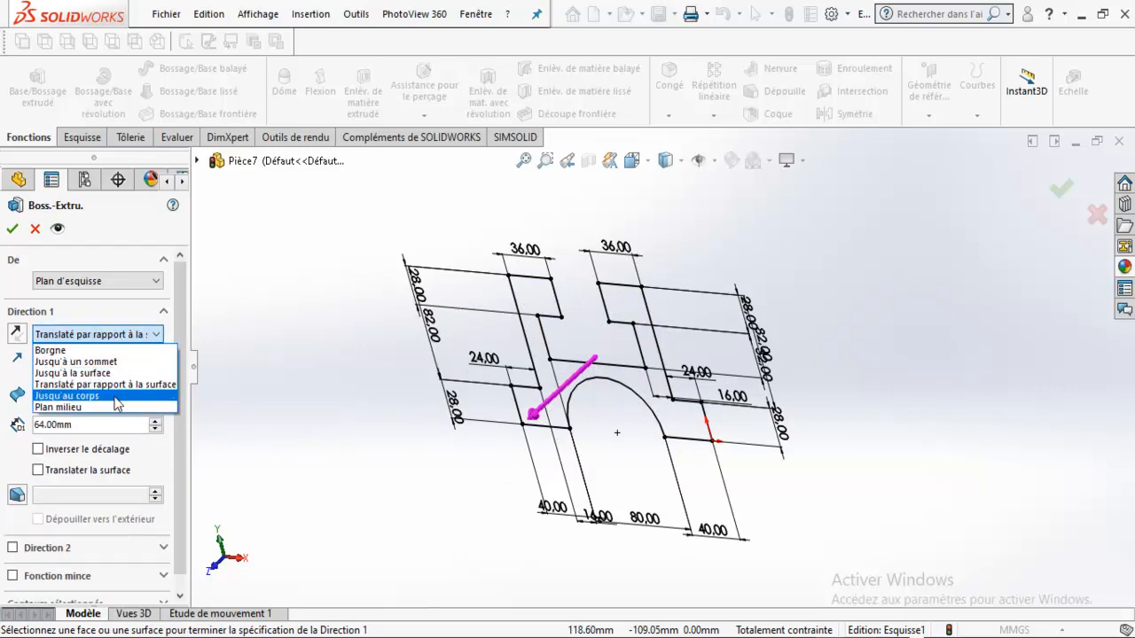
left_click(116, 399)
left_click(117, 337)
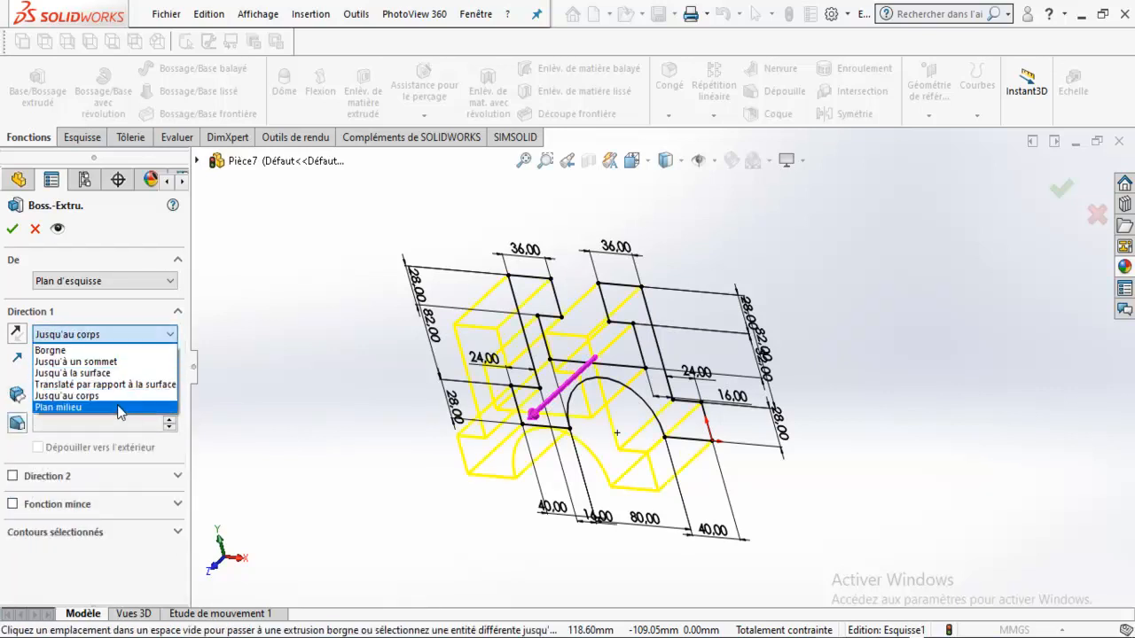
left_click(122, 409)
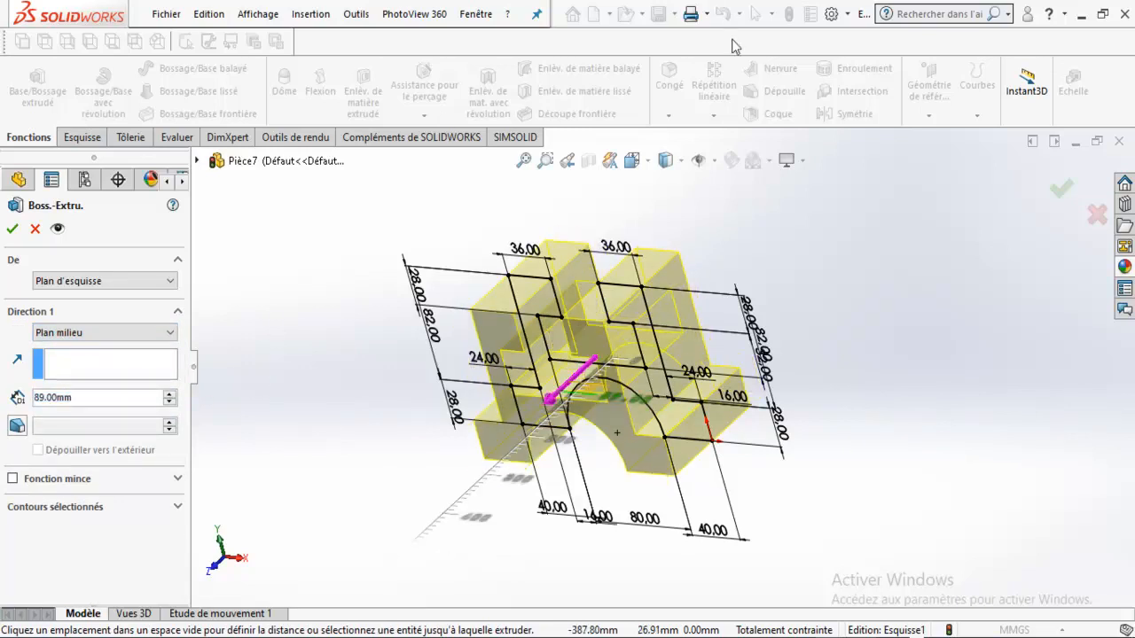
Step: Compare the Blind (Borgne) and Mid Plane (Plan milieu) previews of the extrusion relative to its sketch plane
left_click(92, 334)
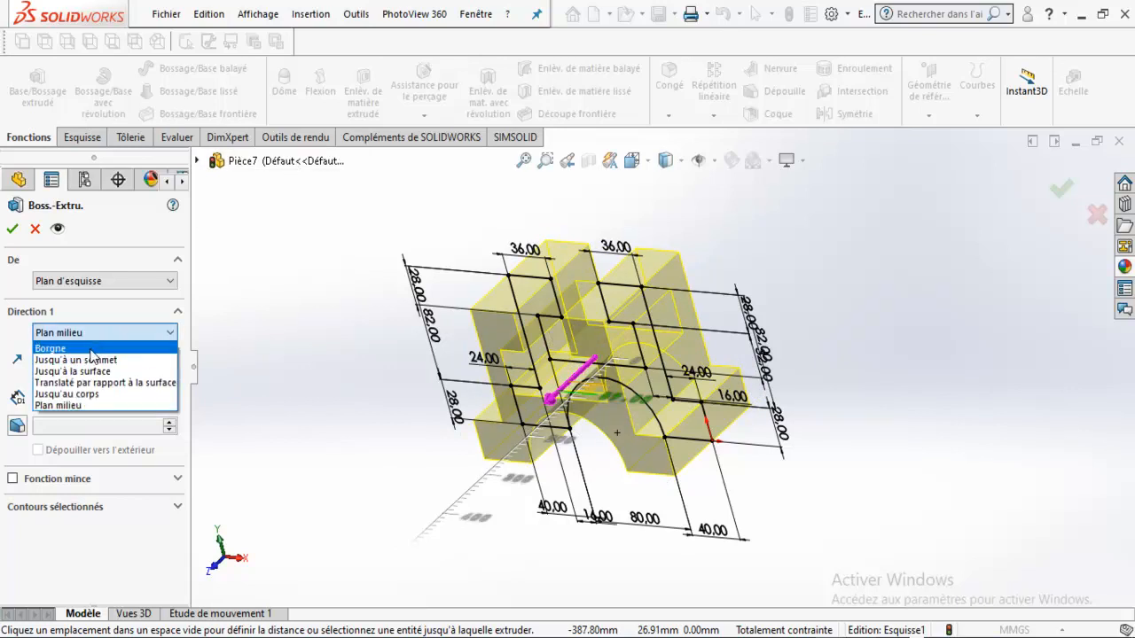
left_click(88, 349)
middle_click_drag(813, 292, 656, 298)
left_click(76, 334)
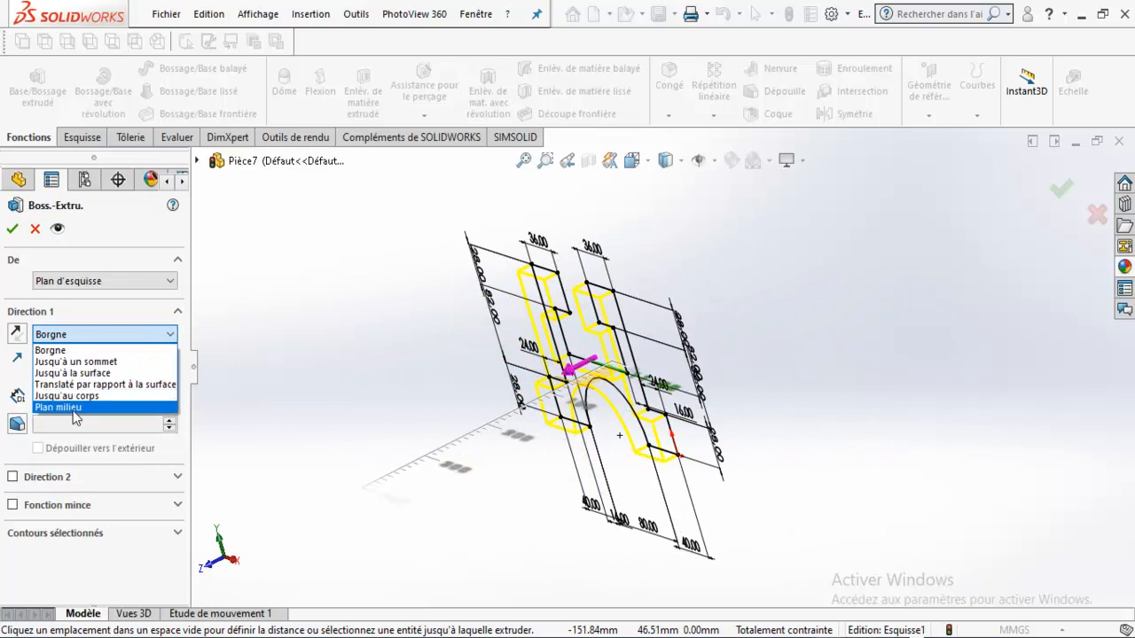
left_click(78, 410)
middle_click_drag(545, 379, 524, 399)
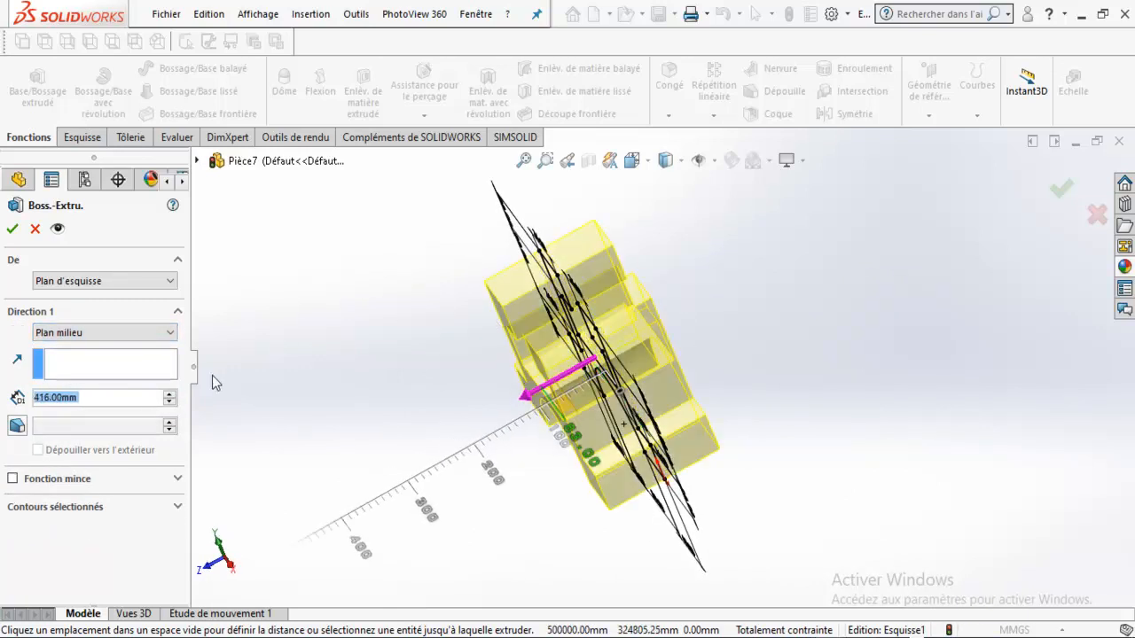
Step: Extrude the bracket profile with the Blind (Borgne) end condition and a depth of 93 mm
left_click(160, 337)
left_click(137, 354)
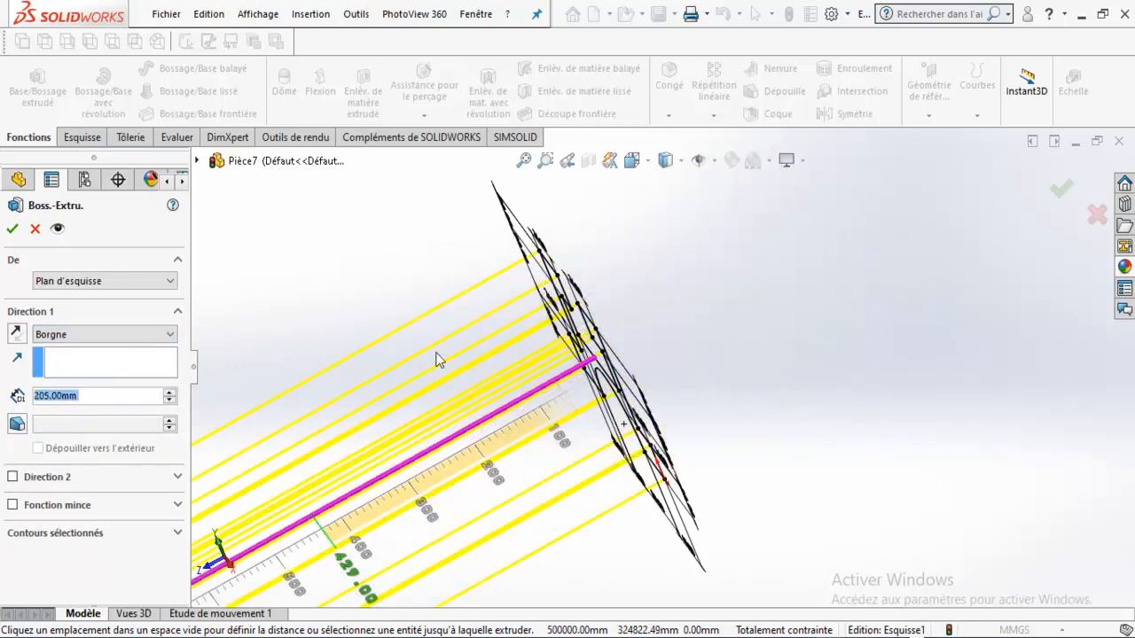
left_click(146, 336)
left_click(144, 337)
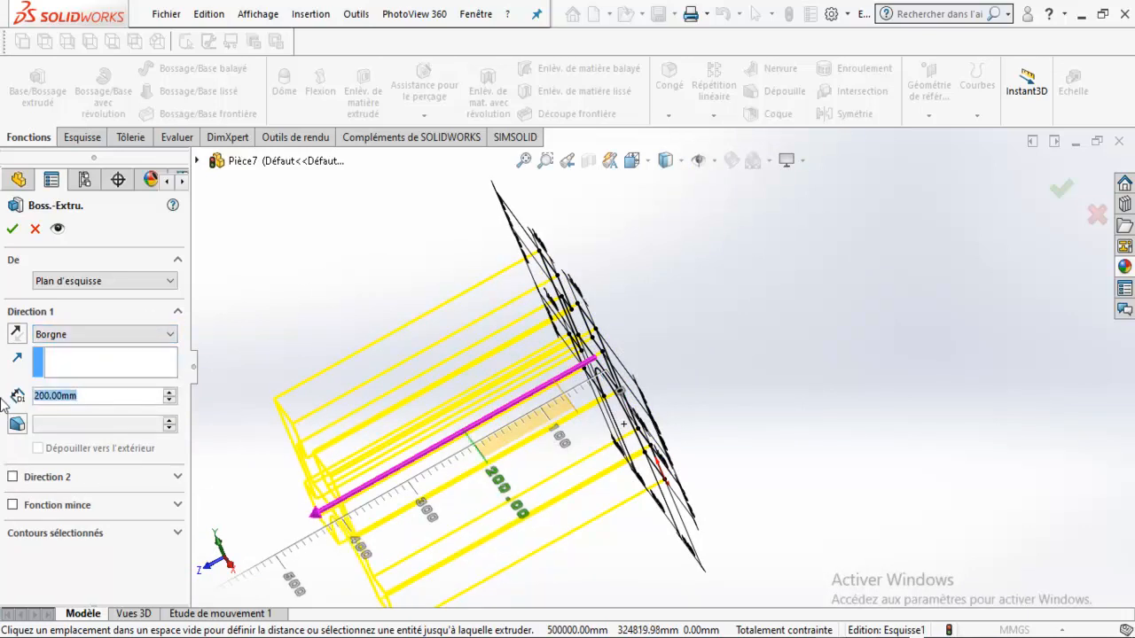
type("64")
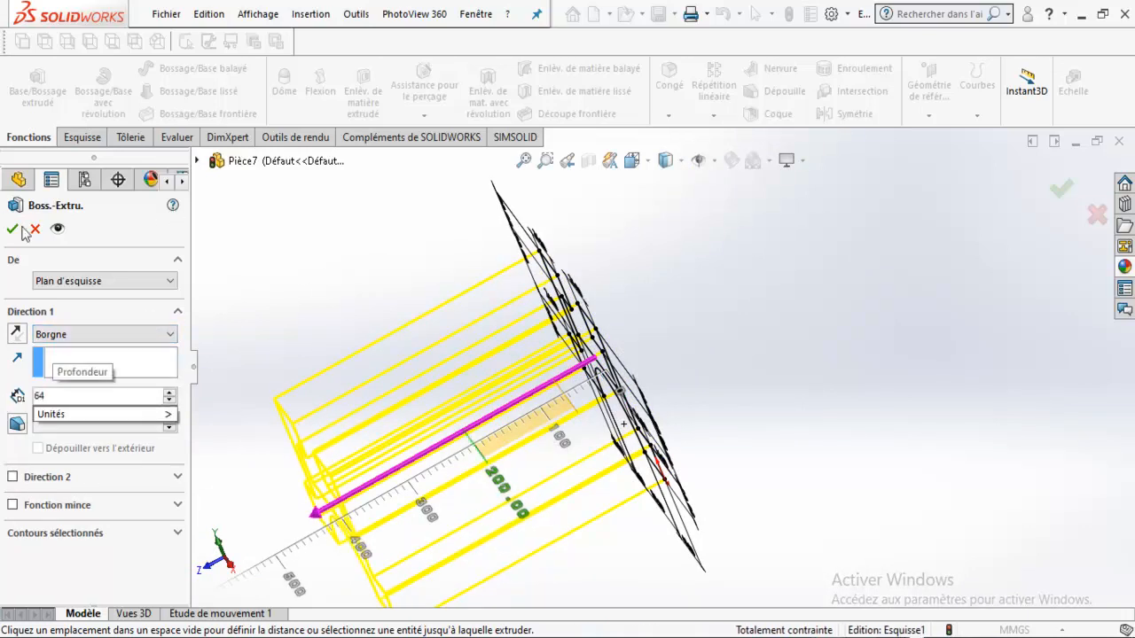
left_click(335, 241)
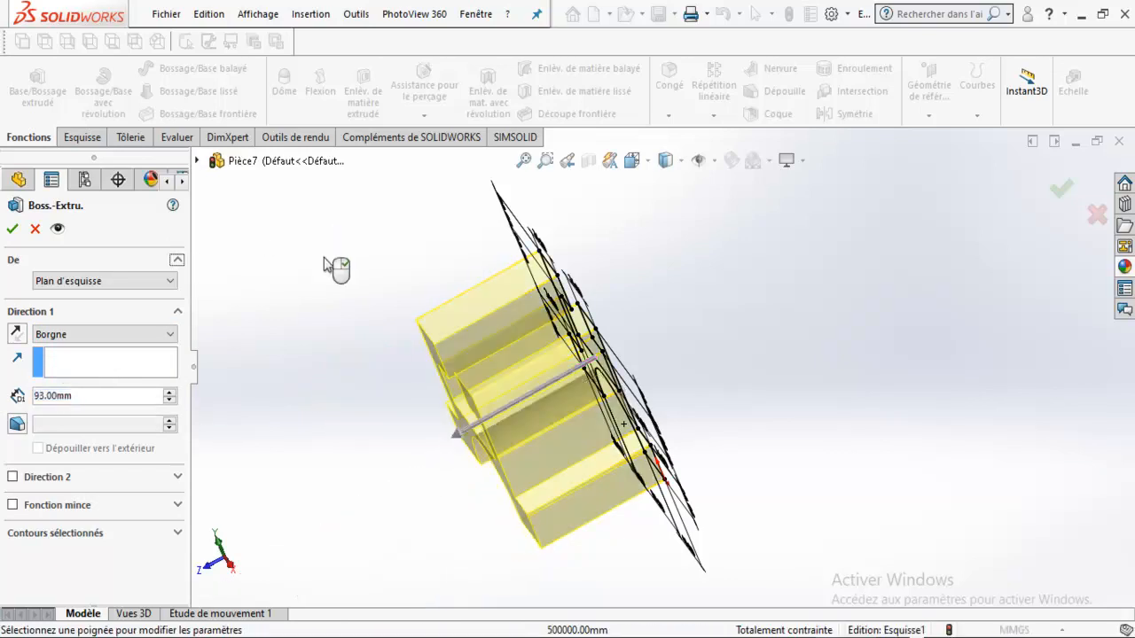
left_click(115, 345)
left_click(292, 296)
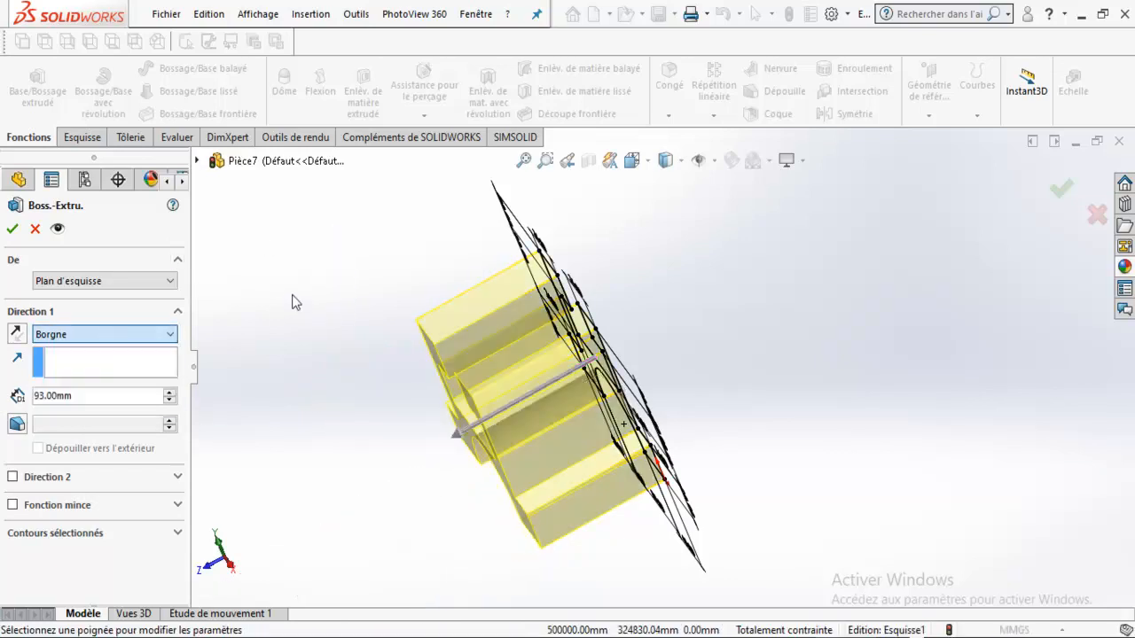
left_click(11, 231)
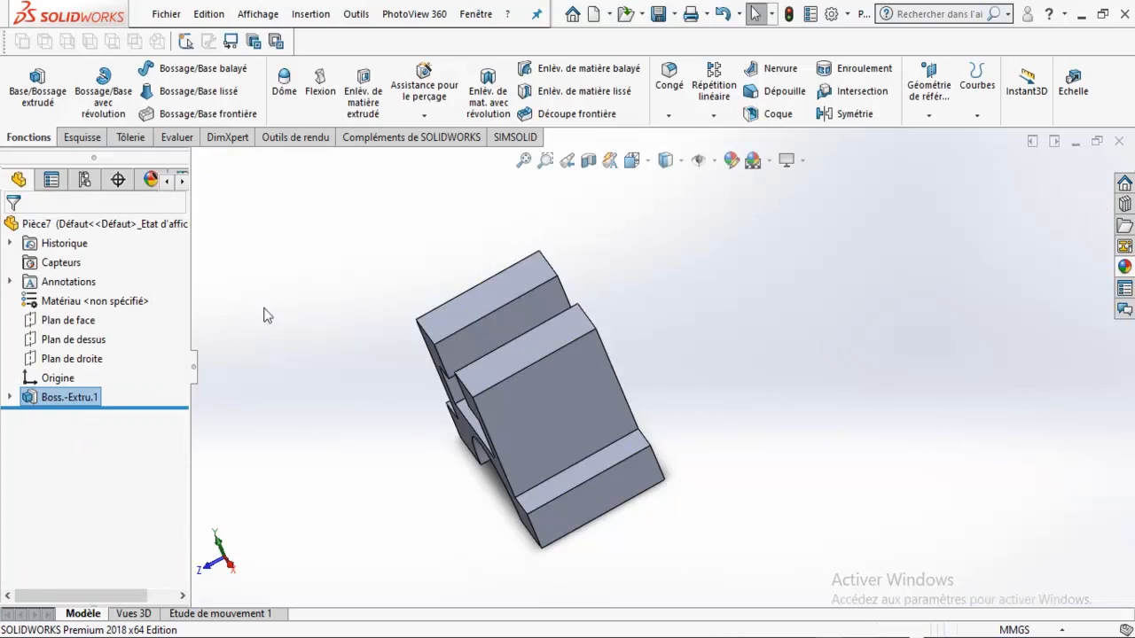
Step: Highlight the front plane and examine on which side of it the extruded body lies
left_click(68, 320)
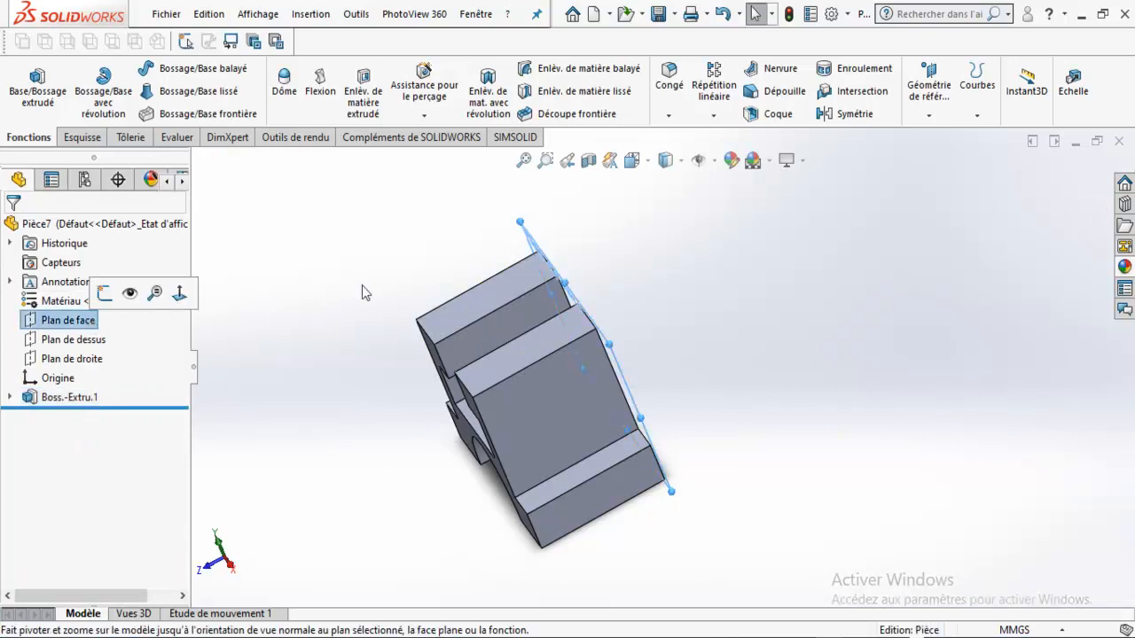
left_click(183, 293)
middle_click_drag(610, 310, 666, 253)
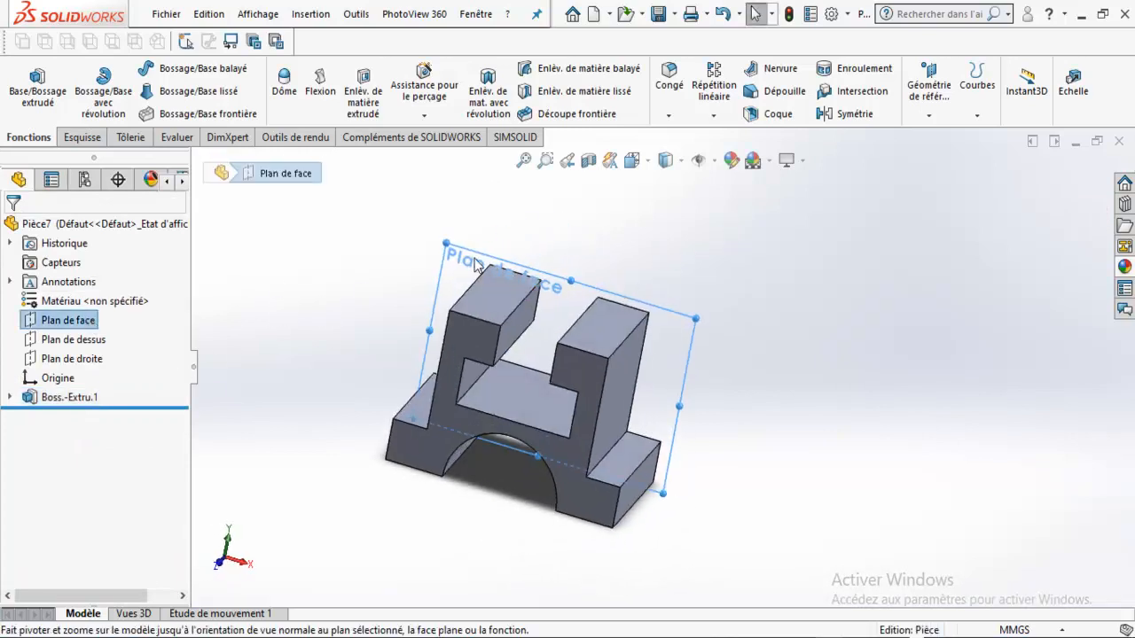
Step: Edit Boss.-Extru.1 to reverse its direction, and check the body against the front plane
left_click(76, 396)
right_click(75, 396)
left_click(97, 273)
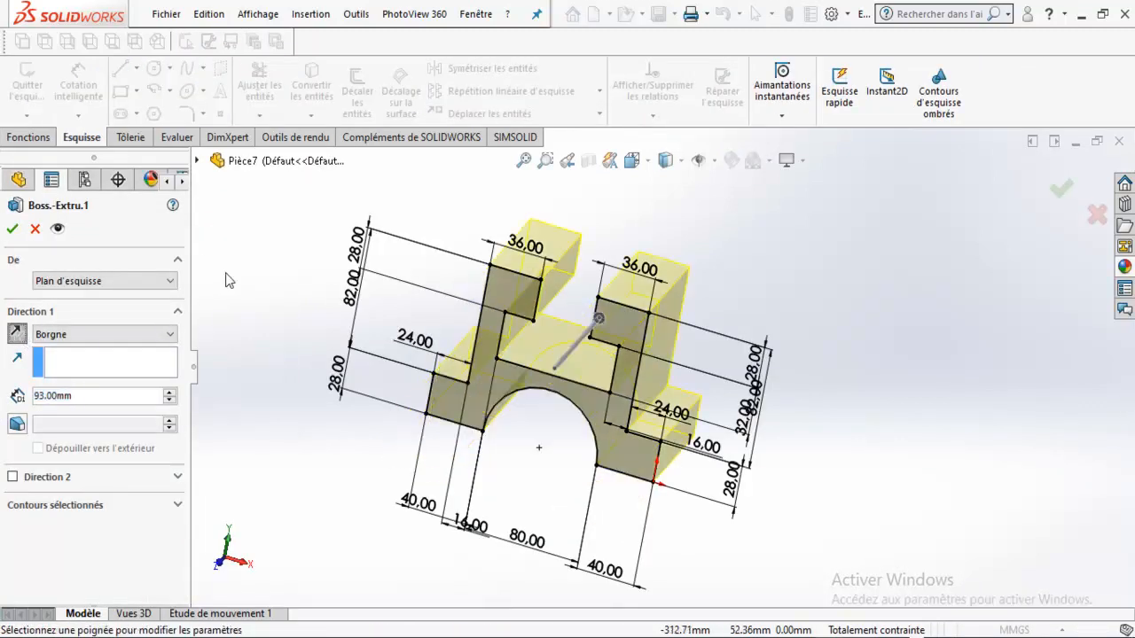
left_click(13, 228)
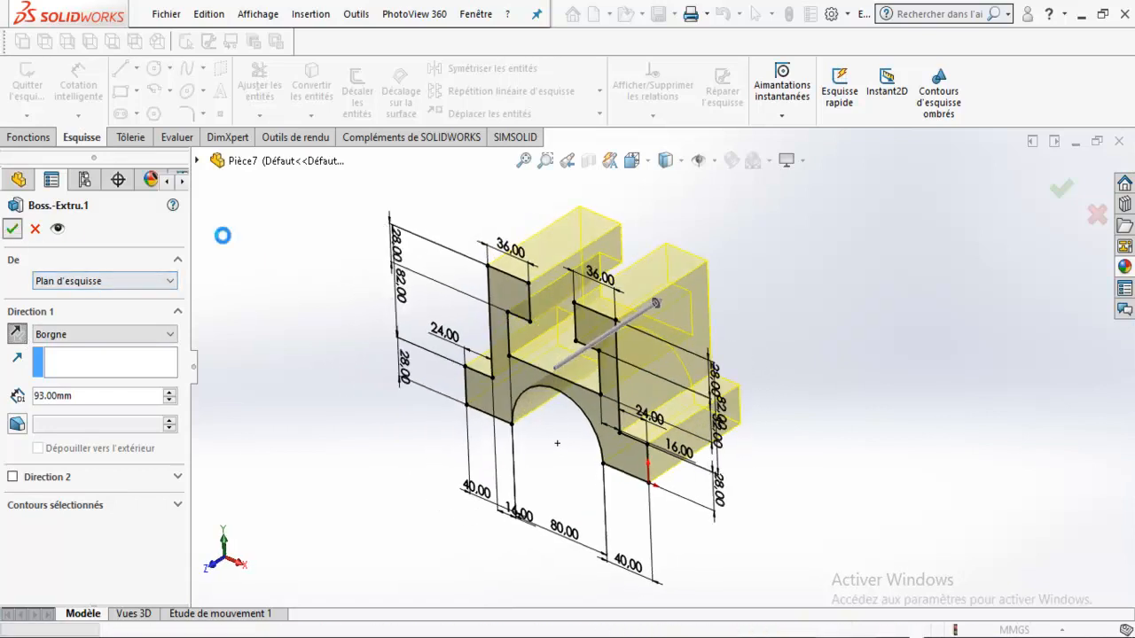
left_click(64, 320)
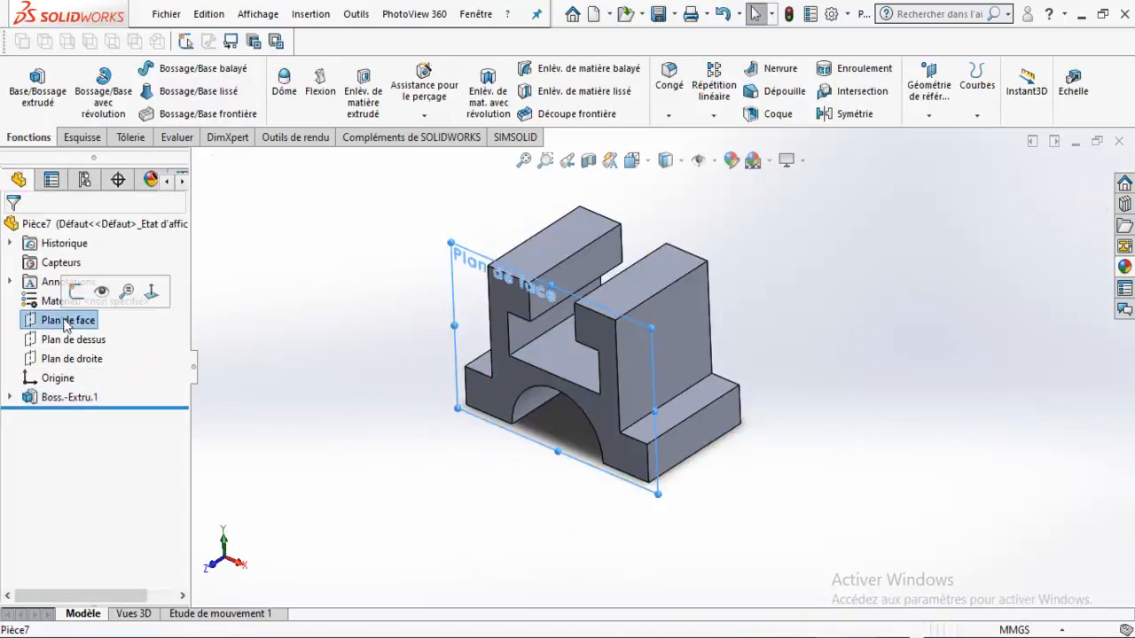
left_click(415, 275)
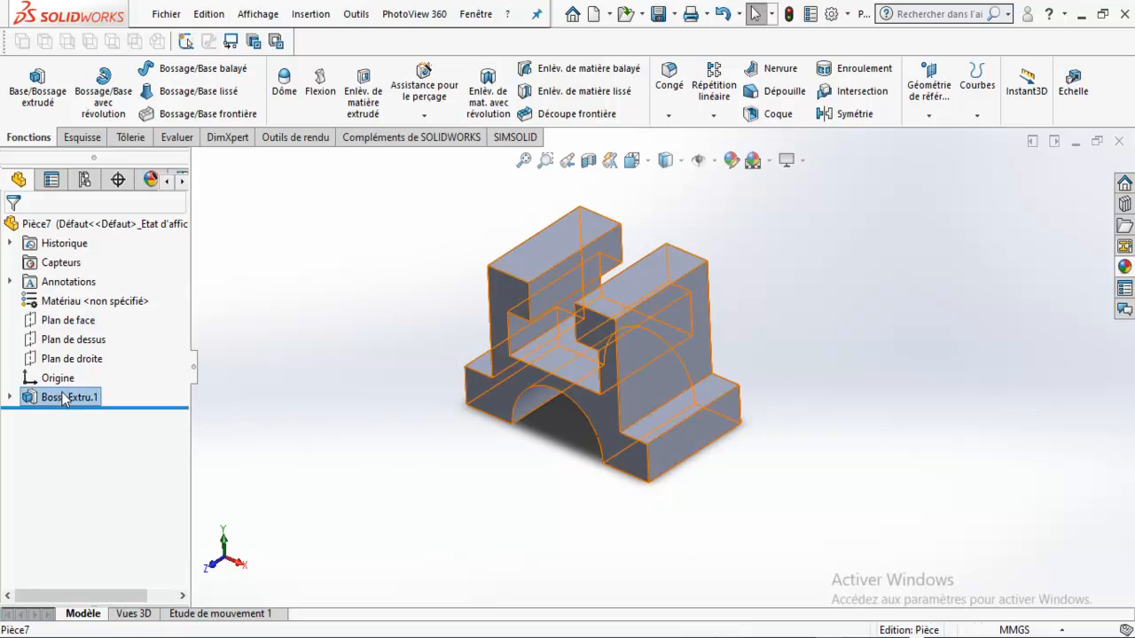
Step: Edit Boss.-Extru.1 and change its end condition to Mid Plane (Plan milieu)
right_click(64, 397)
left_click(75, 271)
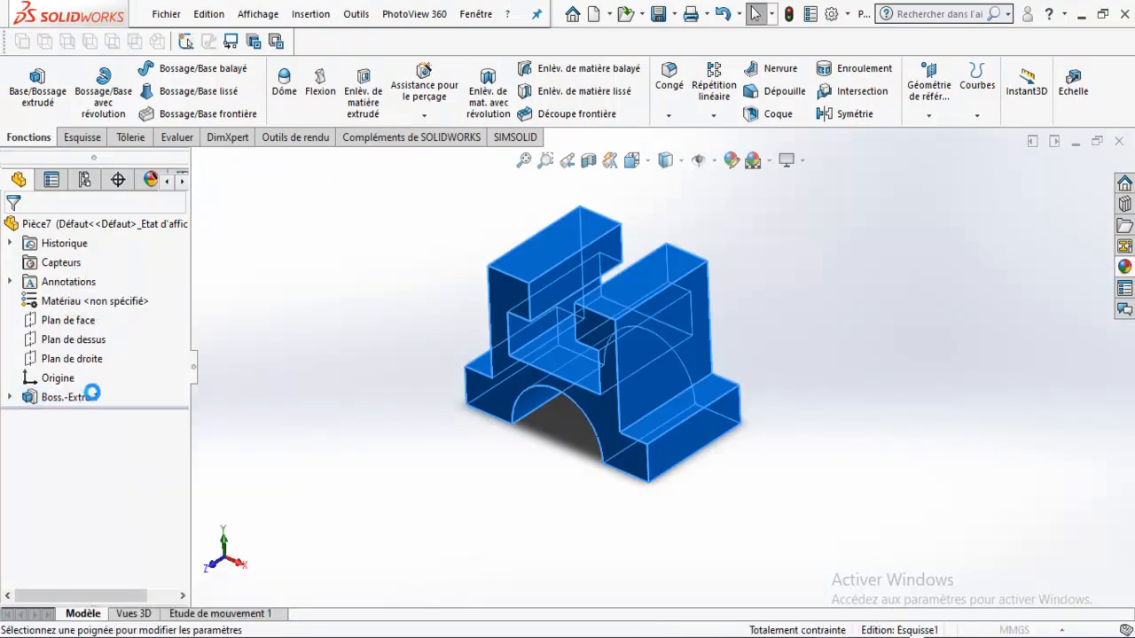
left_click(91, 333)
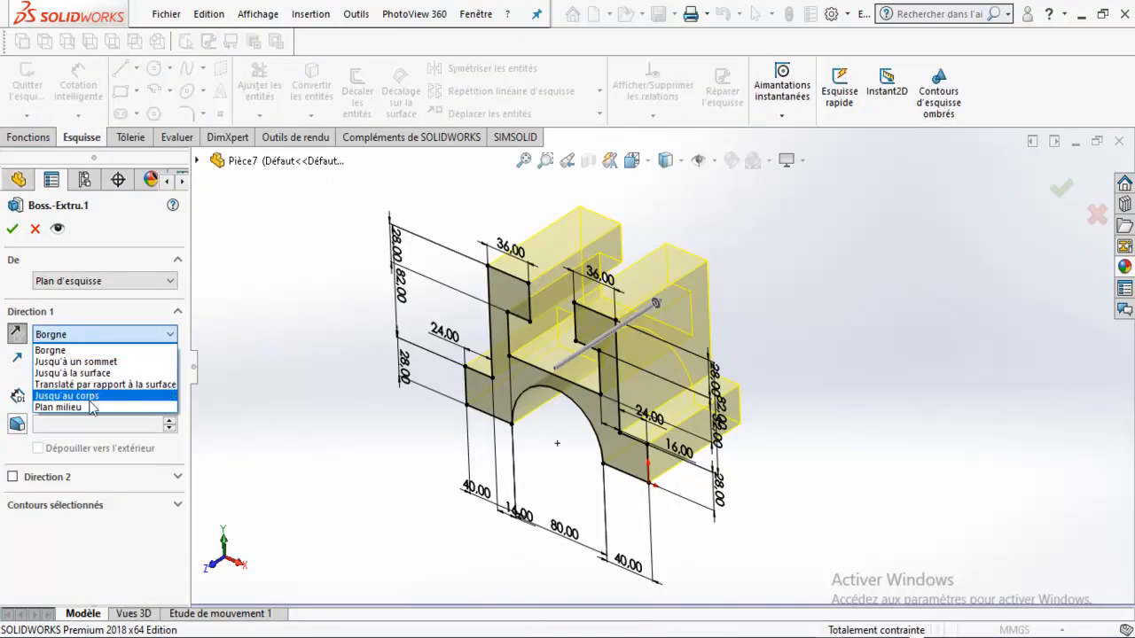
left_click(62, 407)
left_click(13, 229)
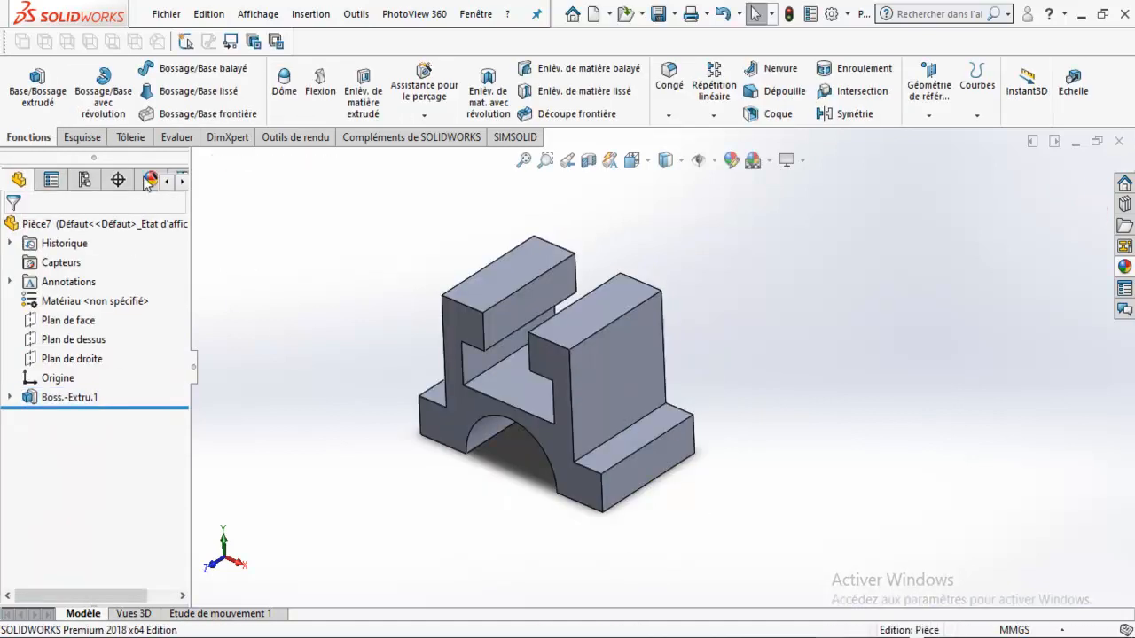
Step: Measure the length of the upper outer depth edge on the bracket's left arm
left_click(176, 138)
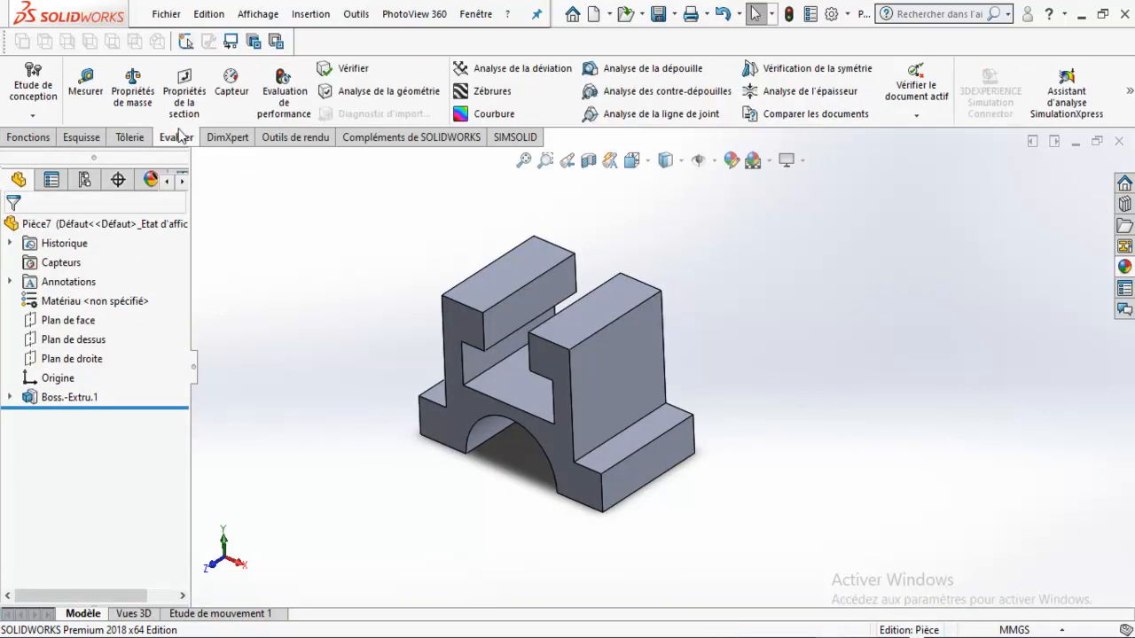
left_click(83, 82)
left_click(476, 282)
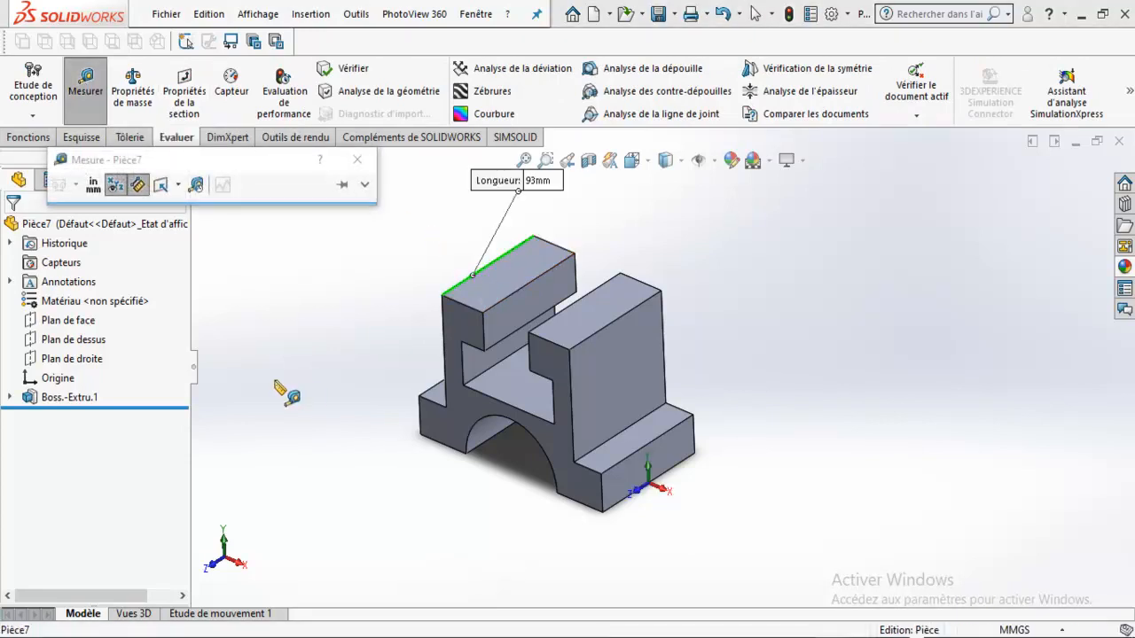
left_click(357, 159)
Step: Set the total depth of the Mid Plane extrusion Boss.-Extru.1 to 64 mm
right_click(91, 398)
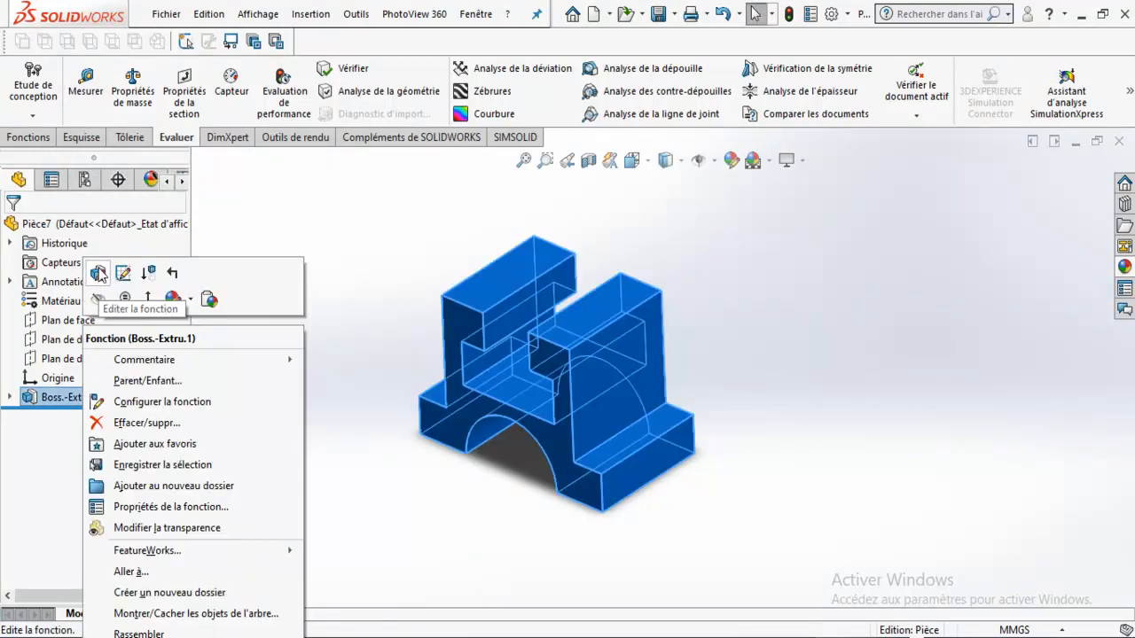
left_click(96, 270)
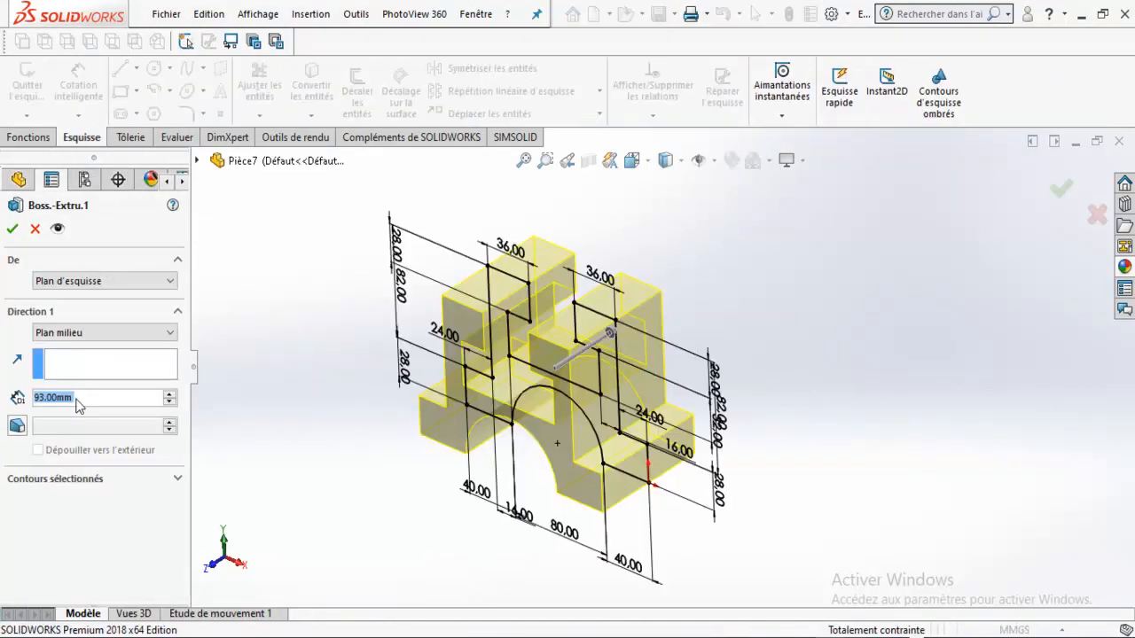
left_click_drag(94, 396, 21, 400)
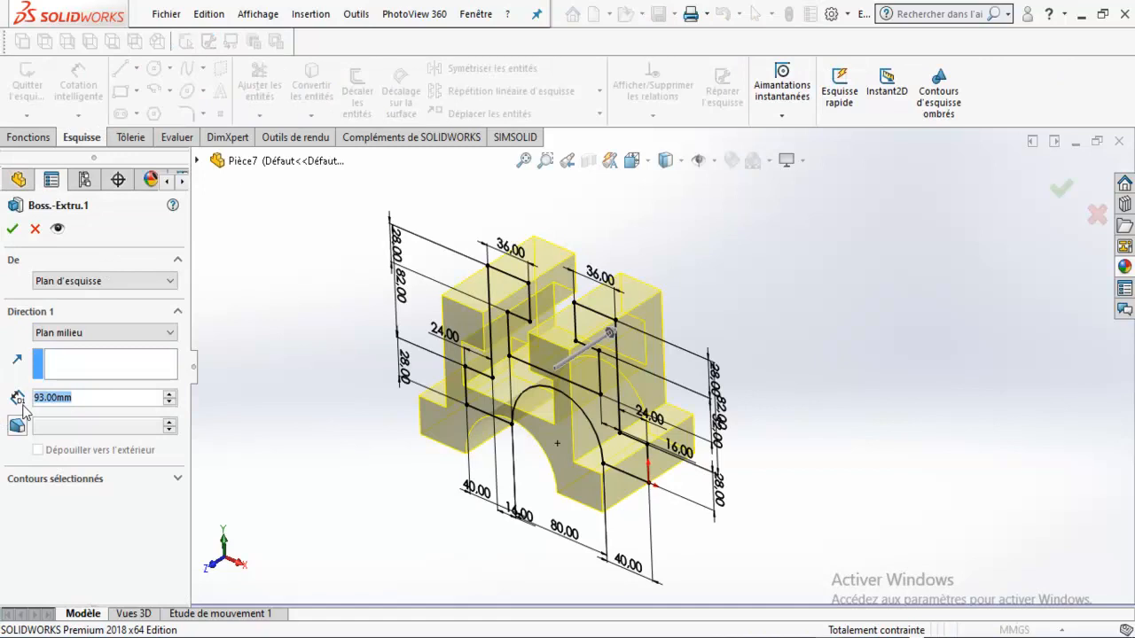
type("64")
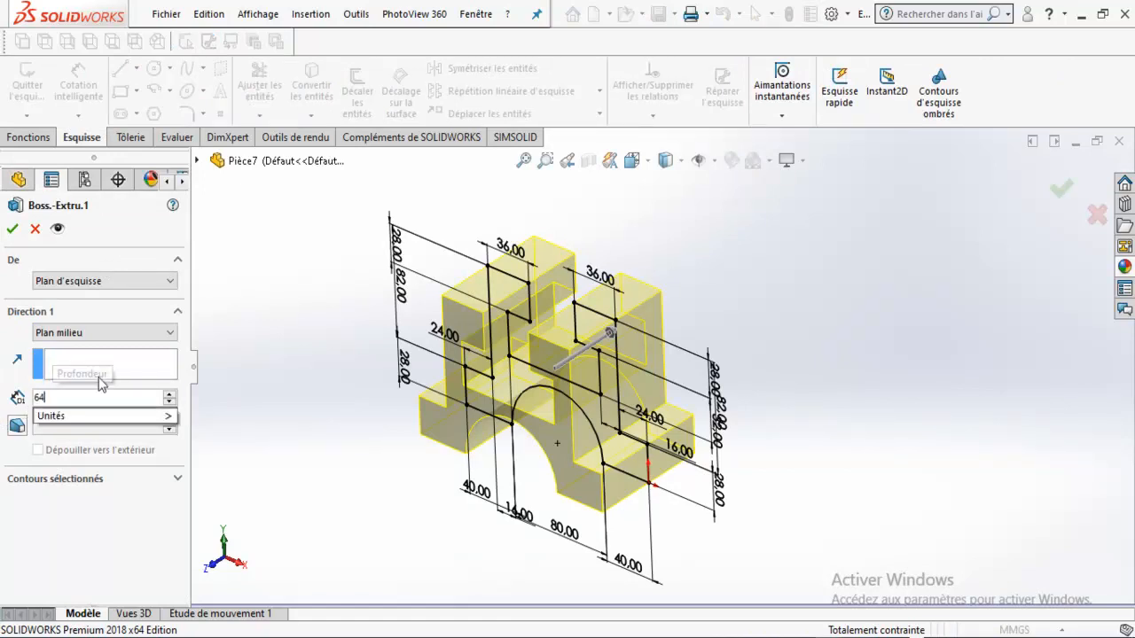
key("Return")
left_click(13, 229)
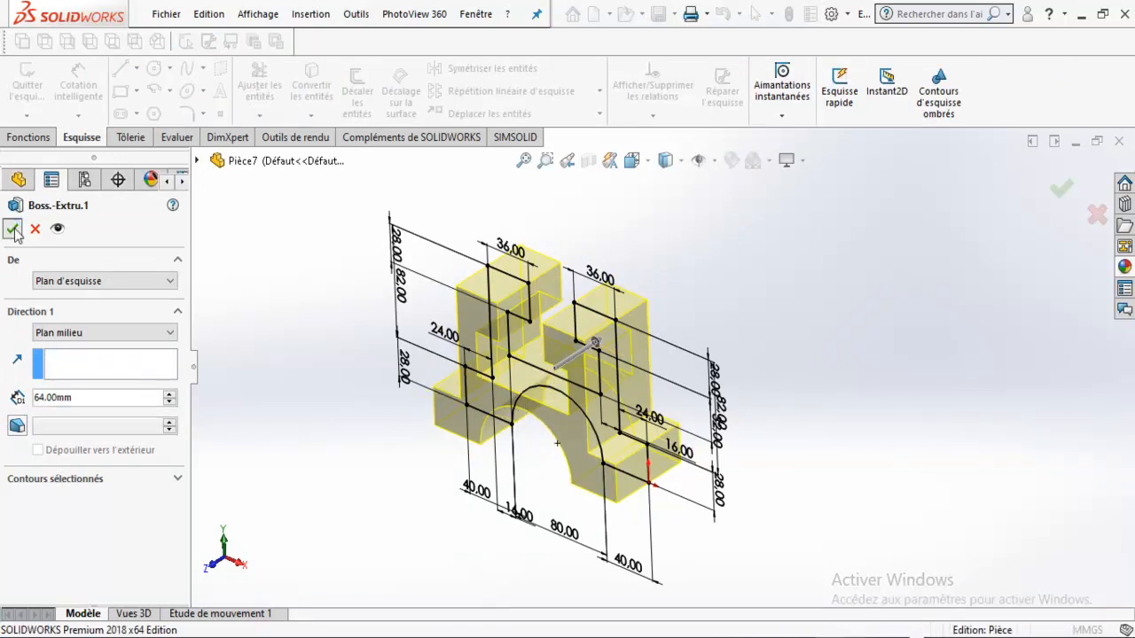
left_click(301, 246)
Step: Measure the left arm's upper outer depth edge again to check the total extrusion depth
left_click(93, 99)
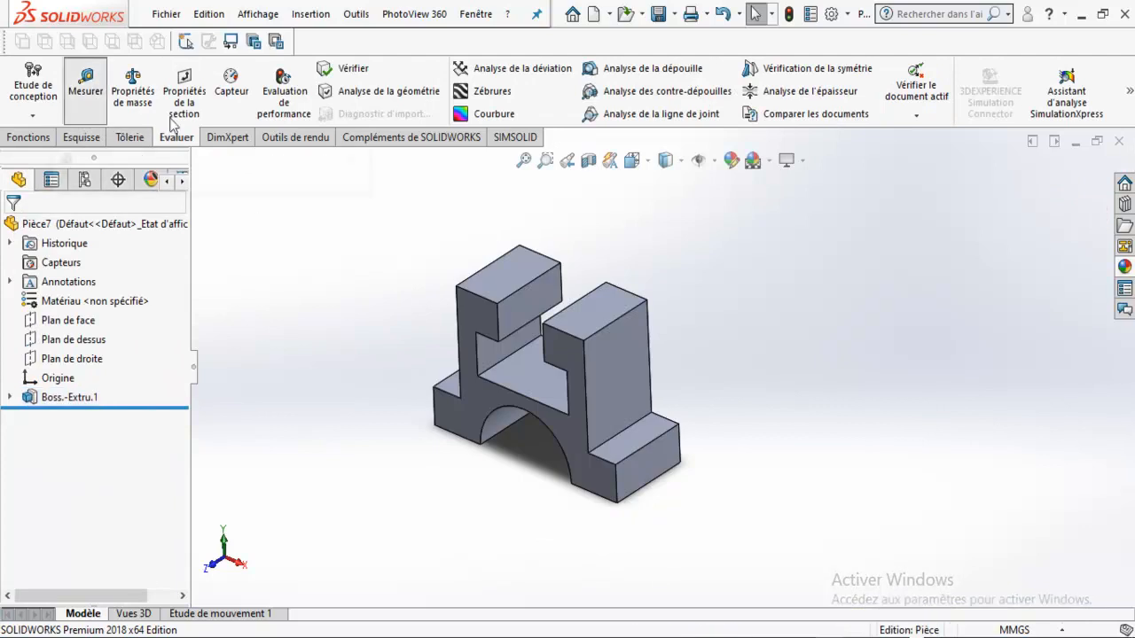
left_click(495, 266)
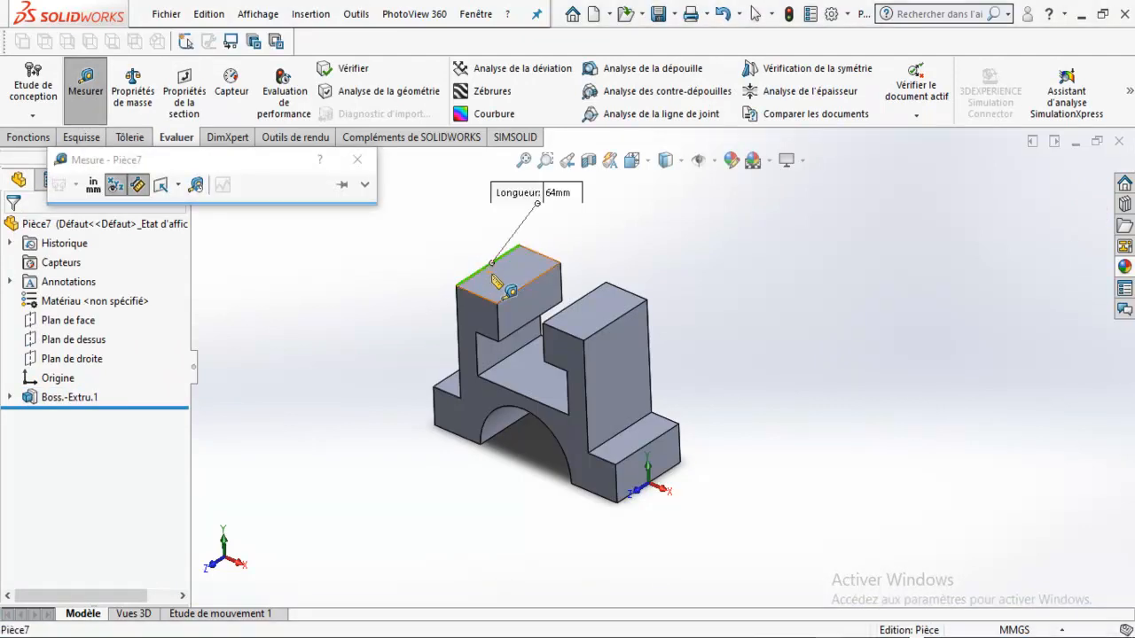
left_click(358, 160)
Step: Highlight the front plane and examine how it divides the bracket's depth
left_click(75, 321)
middle_click_drag(388, 329, 479, 401)
scroll(479, 401, "down", 3)
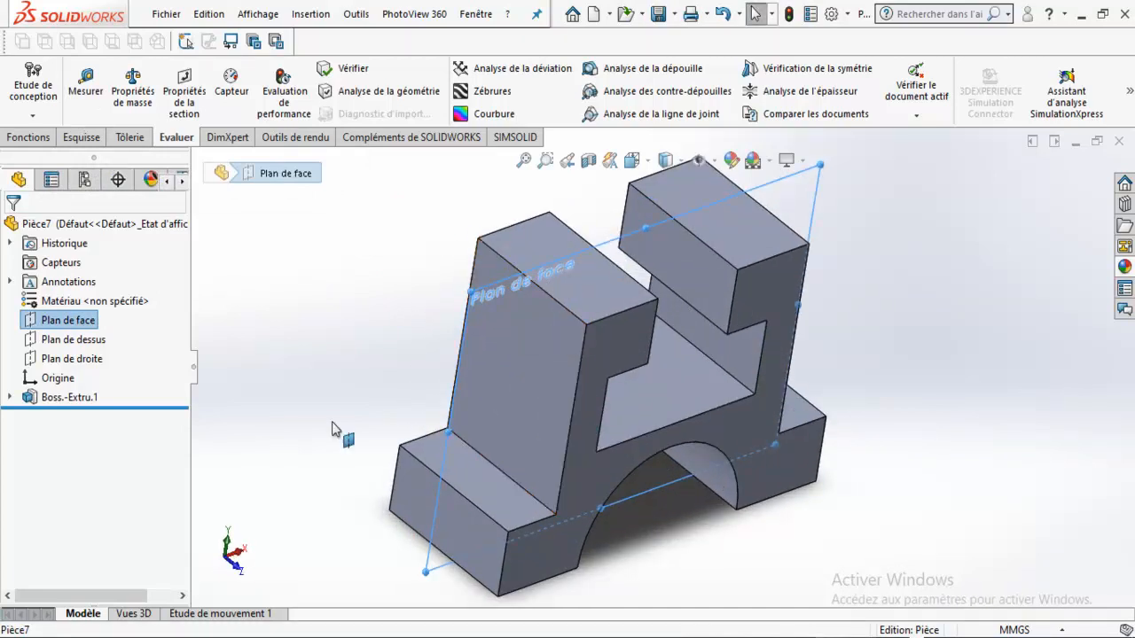
Step: Show the front plane temporarily to examine where it cuts through the bracket, and hide it again
left_click(430, 374)
middle_click_drag(353, 421, 305, 388)
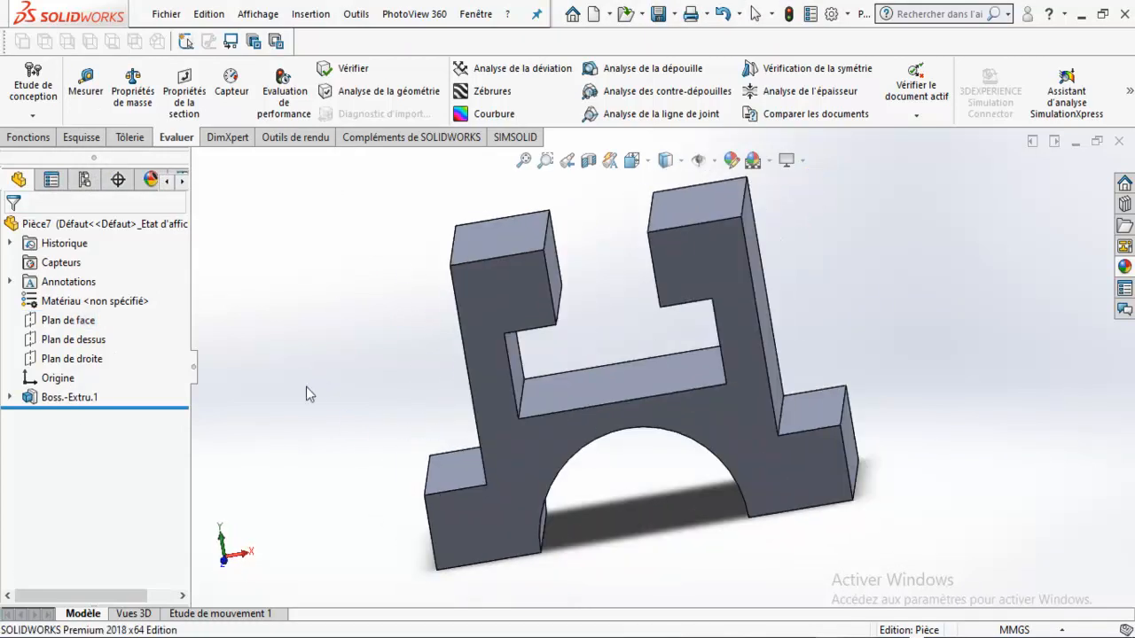
left_click(59, 321)
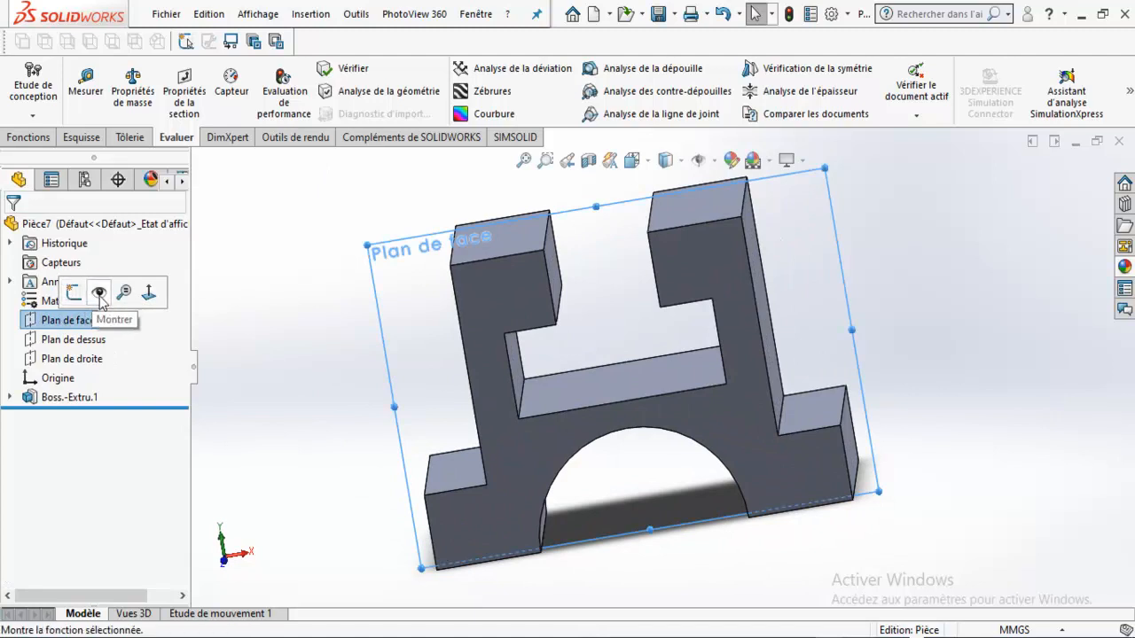
left_click(344, 229)
middle_click_drag(344, 229, 337, 314)
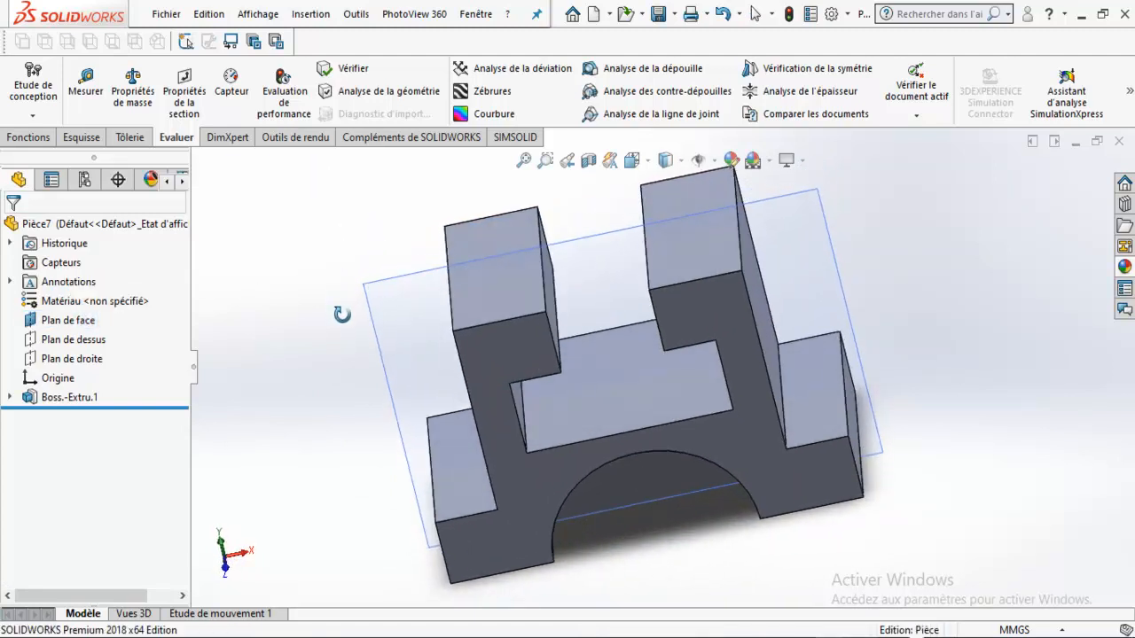
left_click(67, 322)
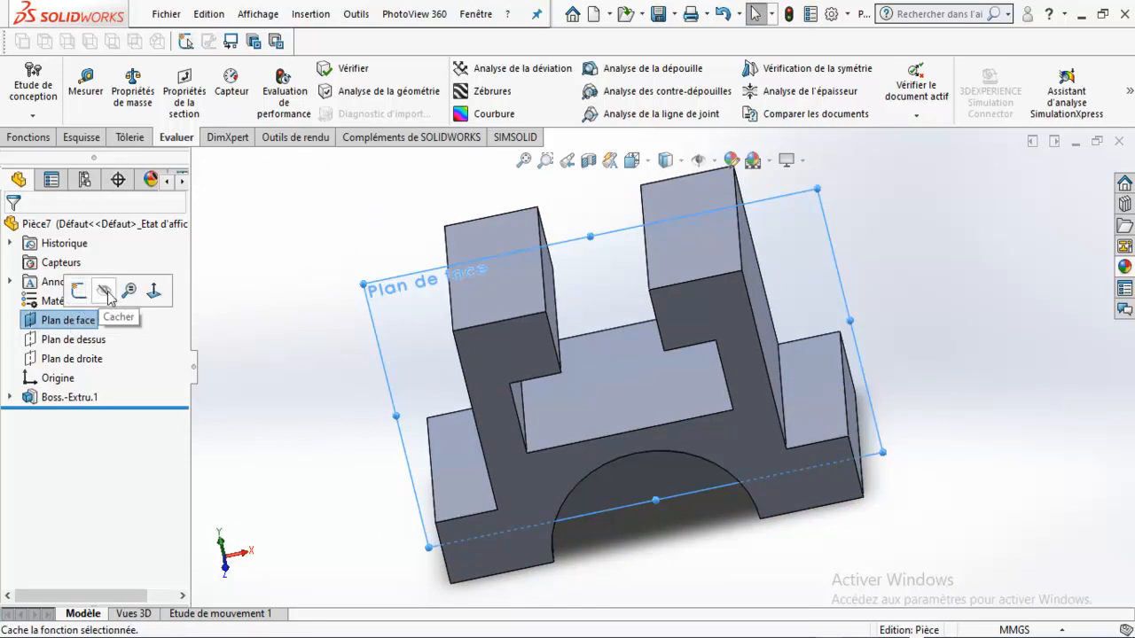
left_click(107, 293)
Step: Change the end condition of extrusion Boss.-Extru.1 from Plan milieu to Borgne, with a depth of 64 mm
right_click(69, 397)
left_click(80, 271)
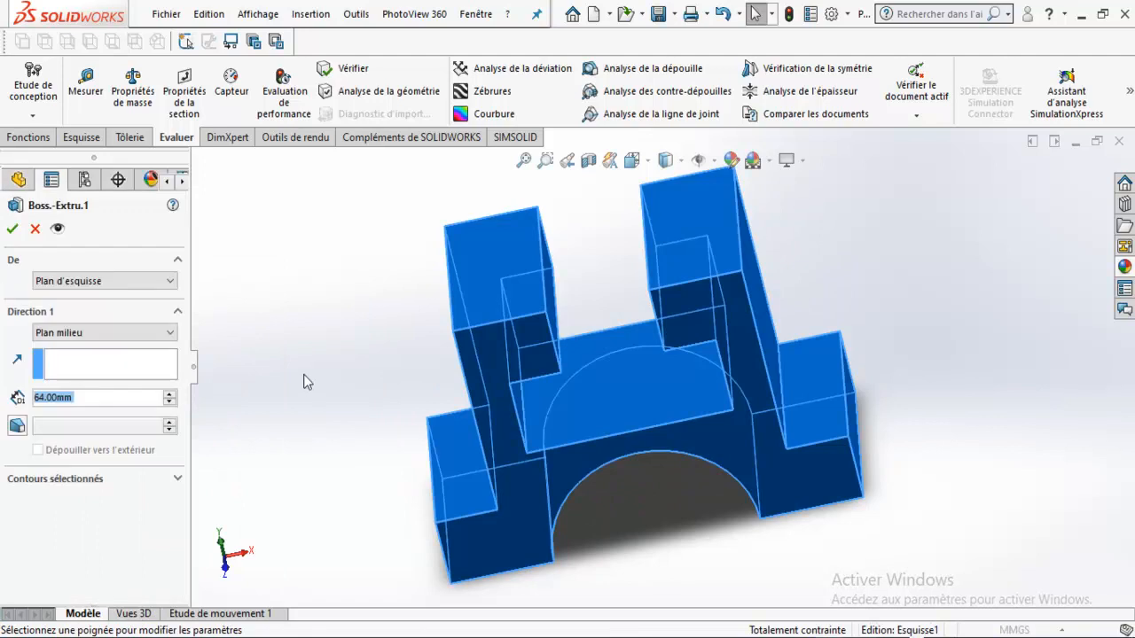
left_click(71, 335)
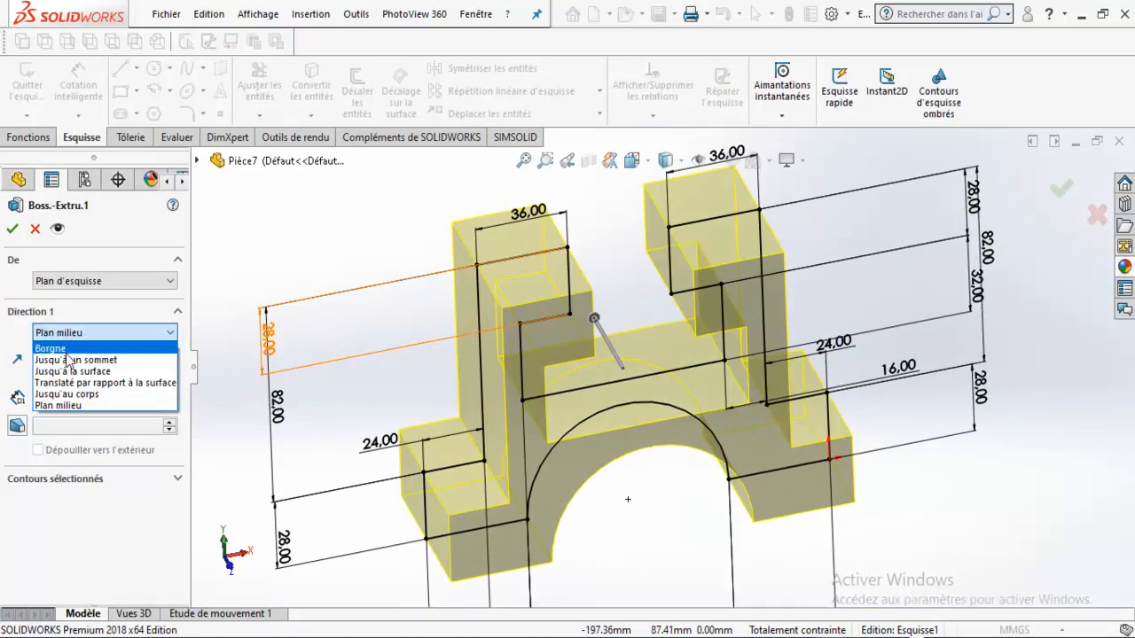
left_click(69, 351)
left_click(13, 230)
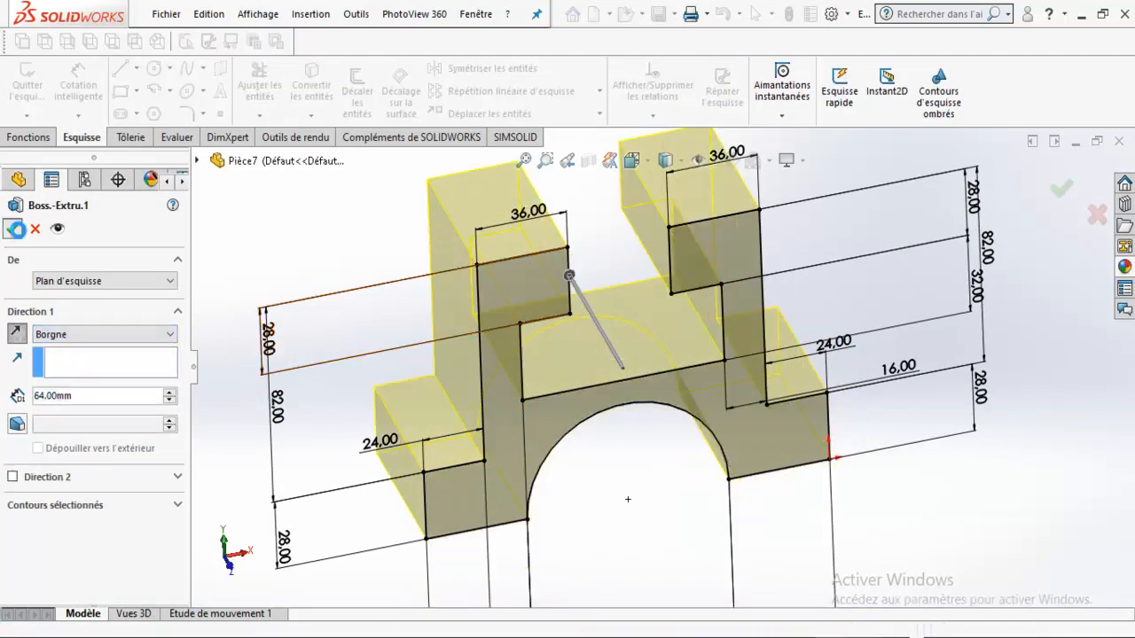
Step: Measure the top edge of the left arm on the bracket's profile face
middle_click_drag(603, 304, 336, 346)
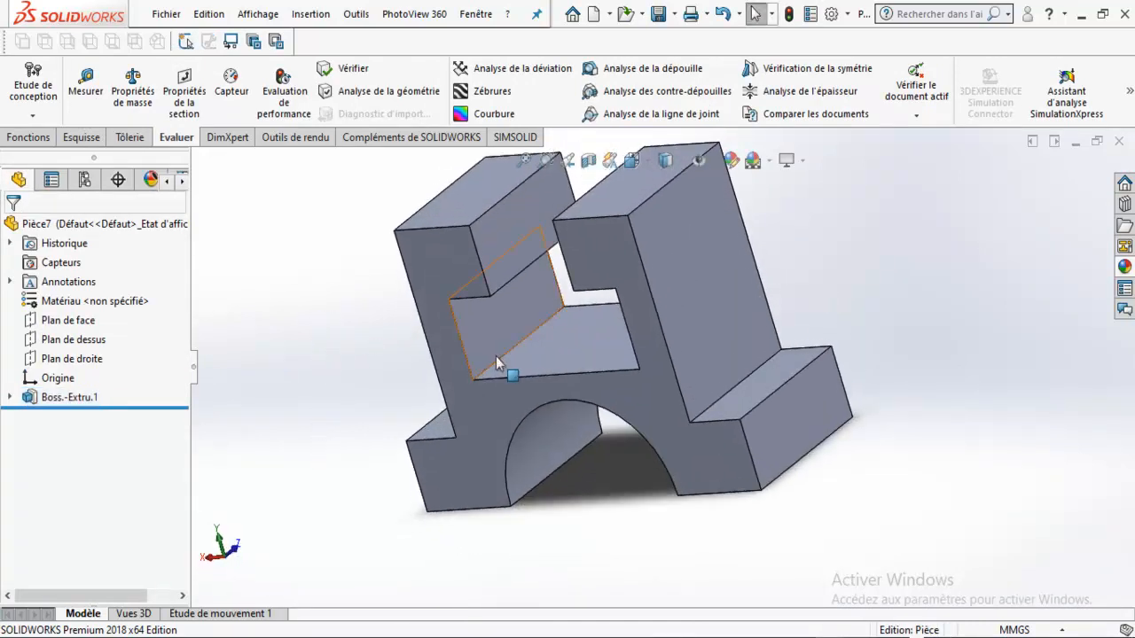
key("f")
left_click(89, 89)
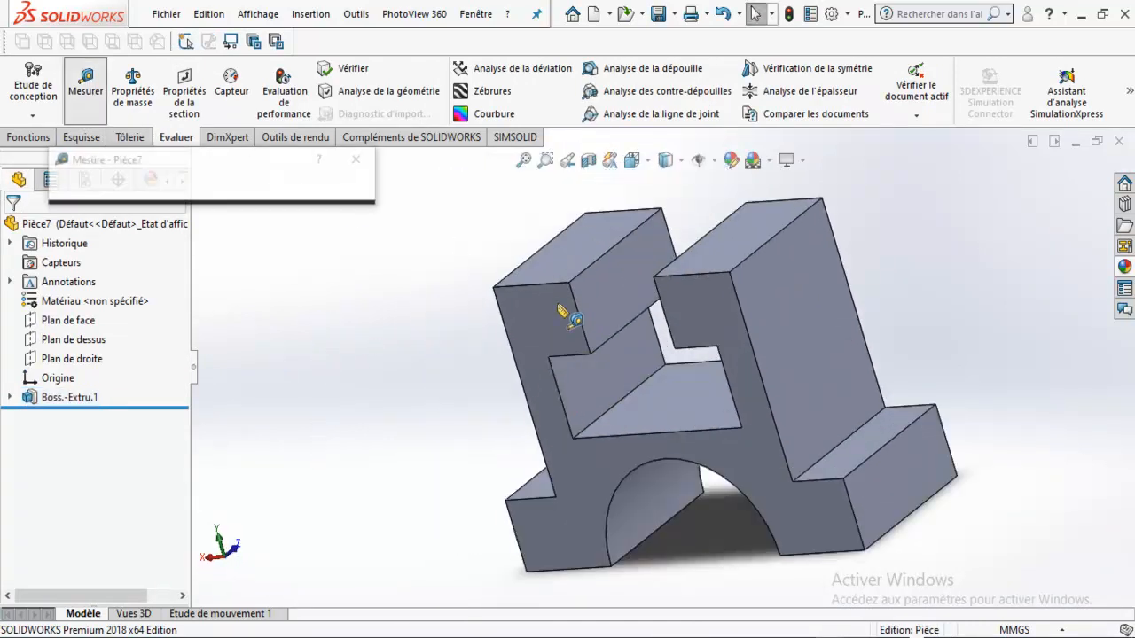
left_click(553, 283)
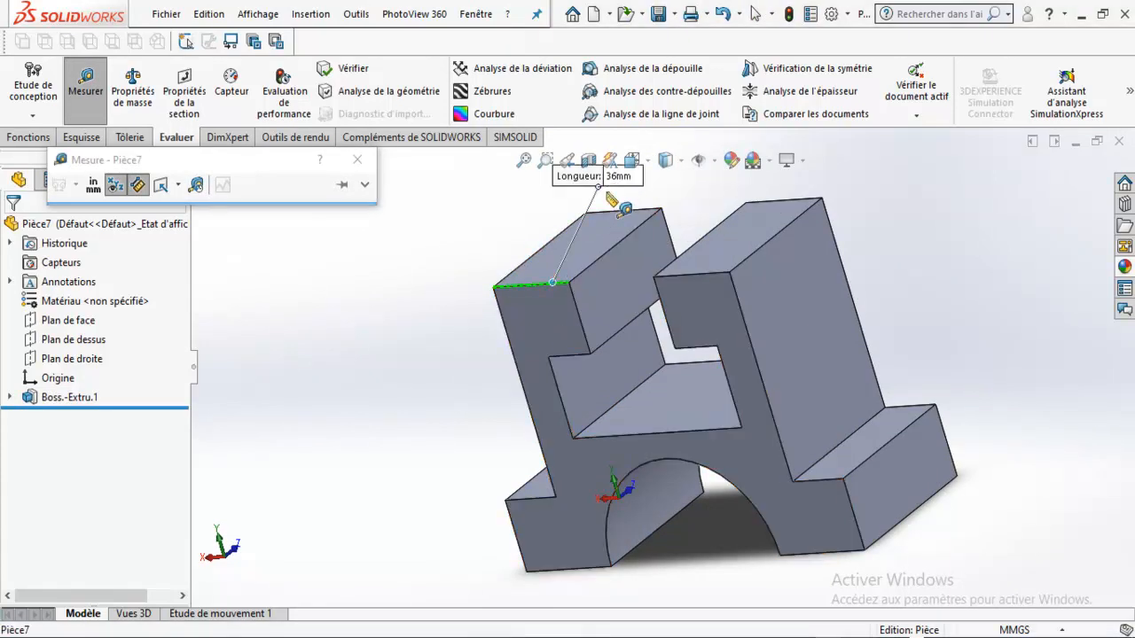
left_click(358, 159)
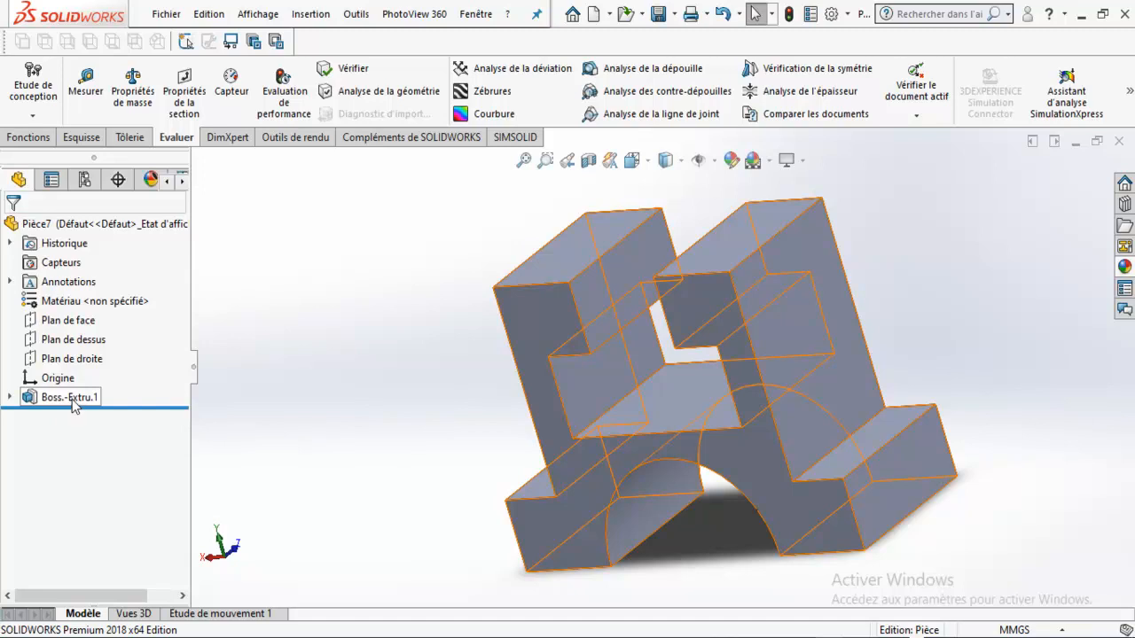
Step: Expand Boss.-Extru.1 and highlight its sketch Esquisse1 and the feature in turn to compare them
left_click(10, 397)
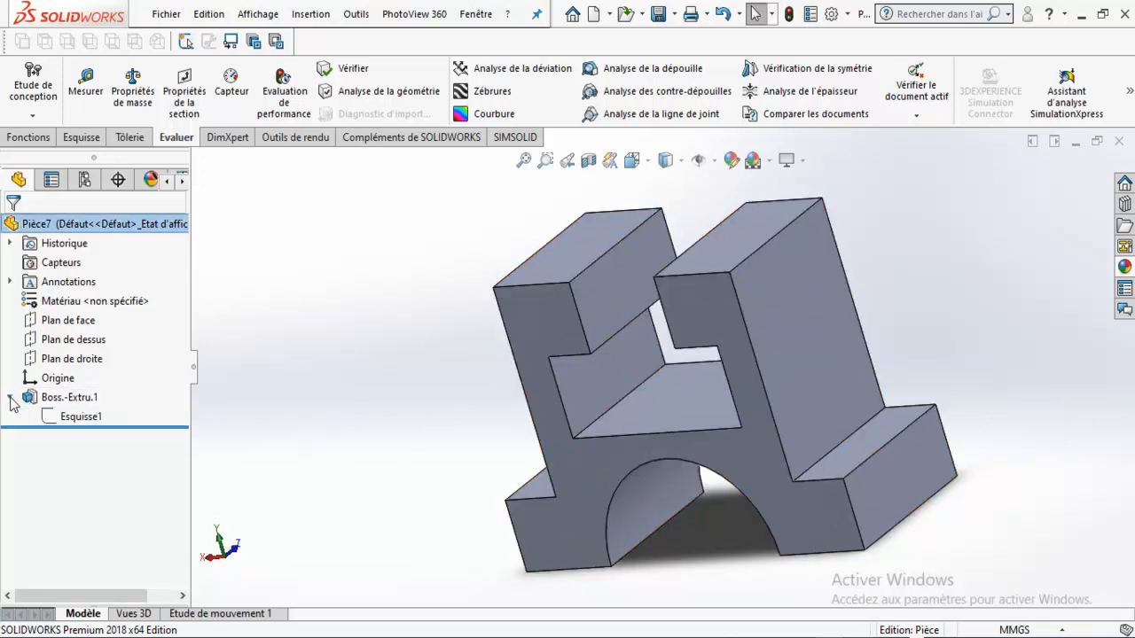
left_click(89, 422)
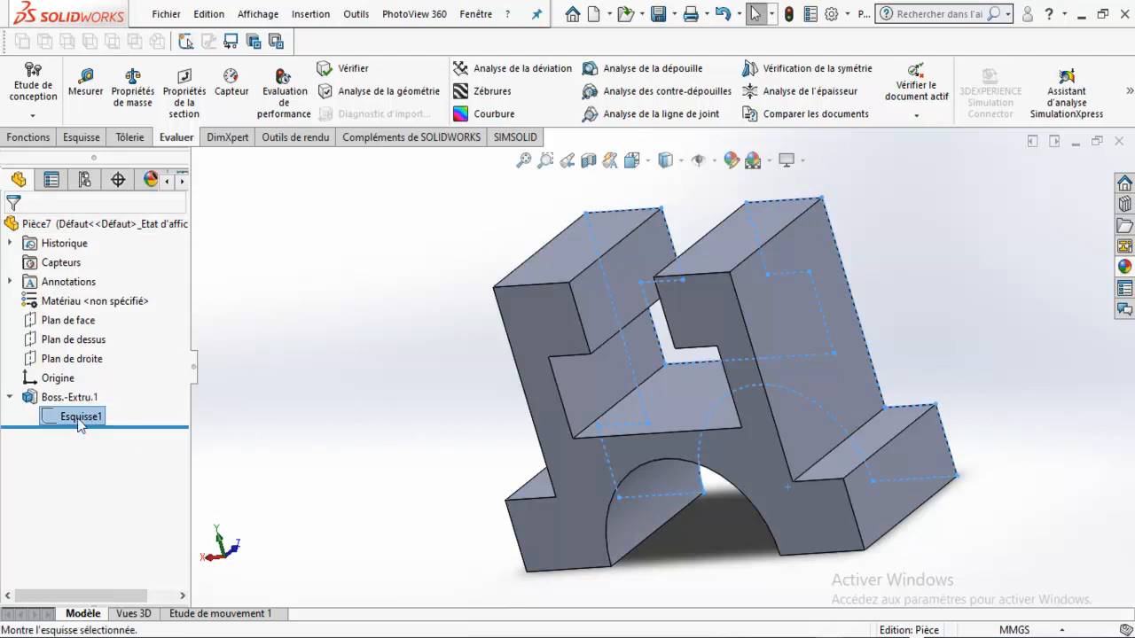
left_click(69, 397)
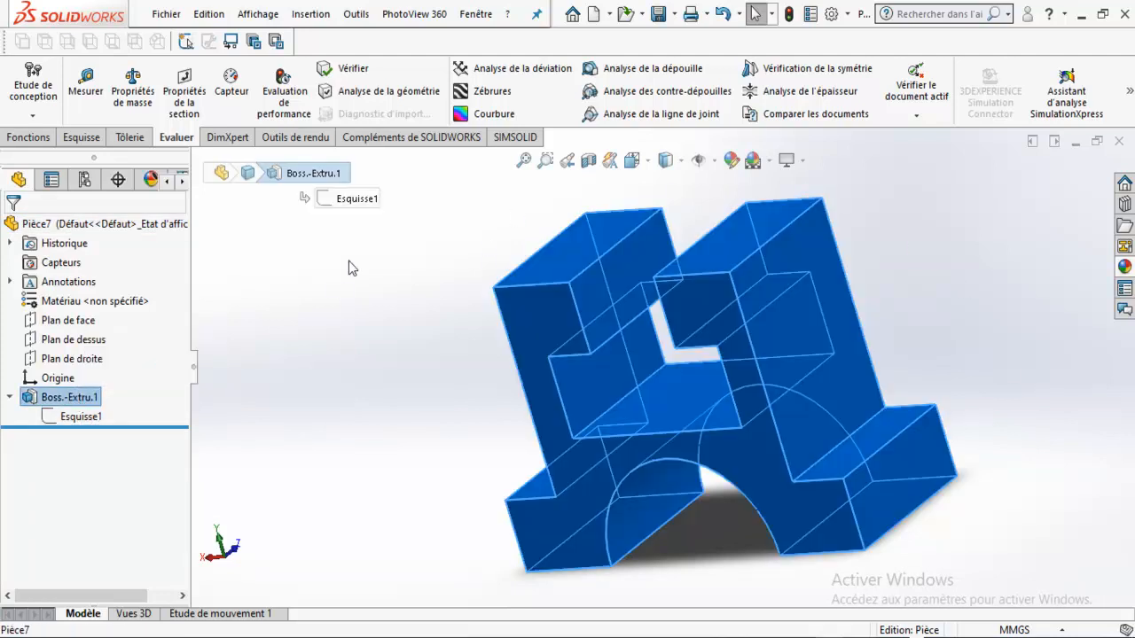
left_click(350, 262)
left_click(75, 419)
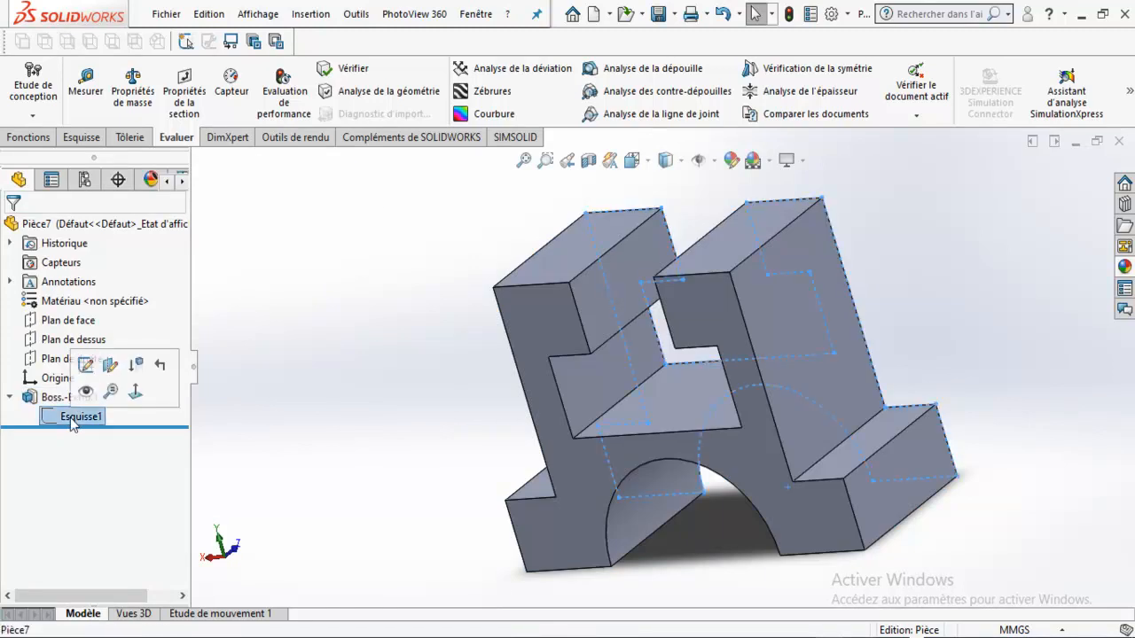
left_click(46, 399)
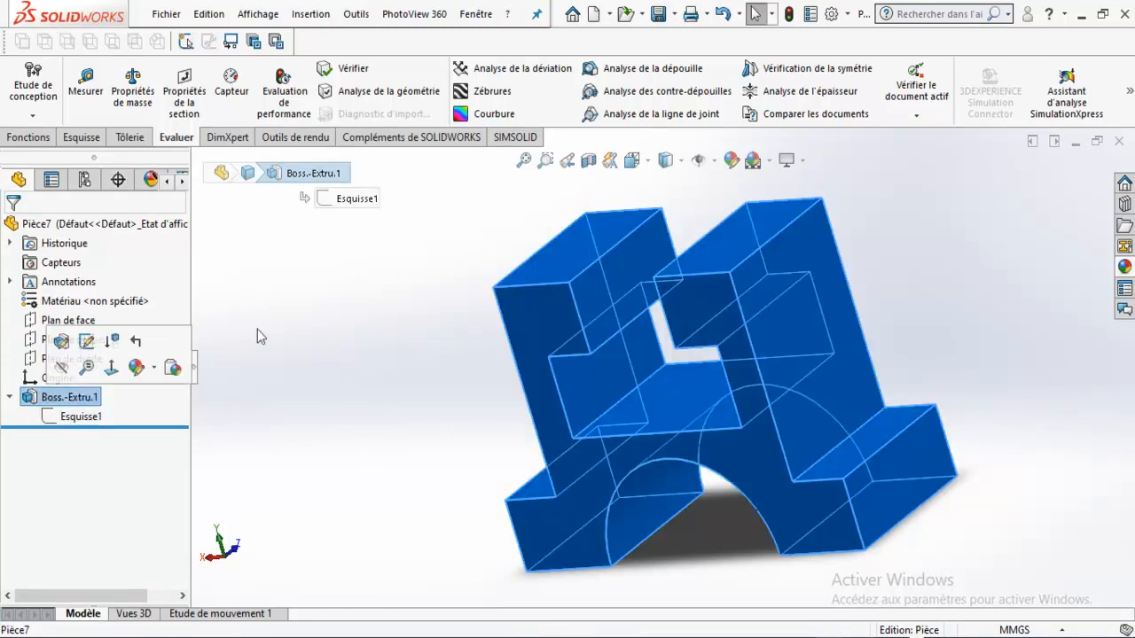
left_click(289, 321)
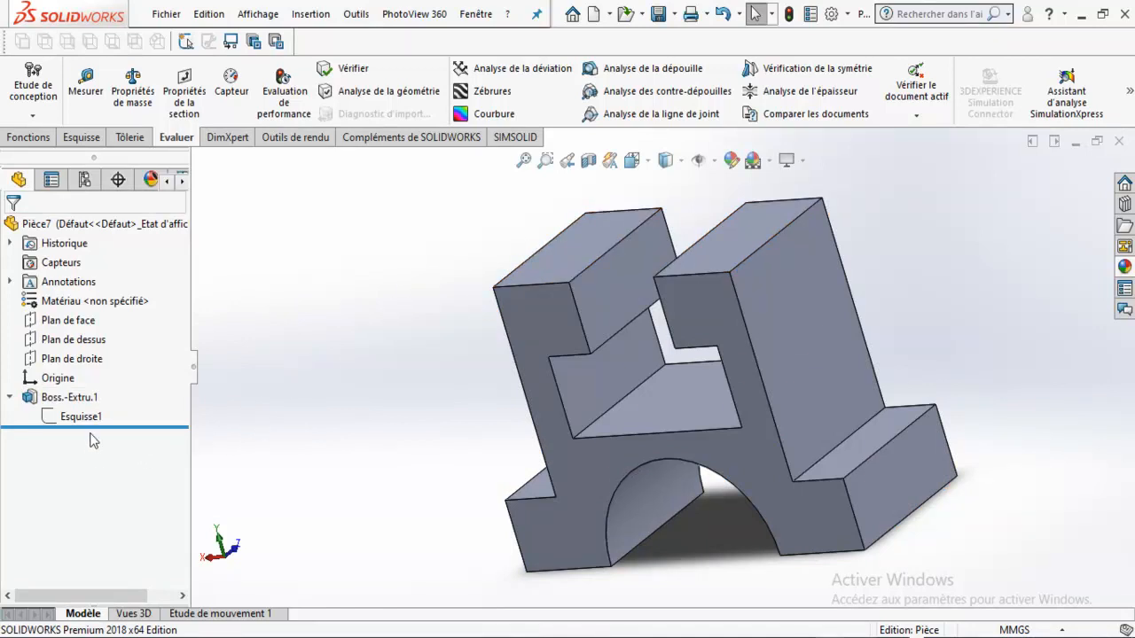
Step: Review the definition of Boss.-Extru.1 without changing it, and inspect the editing commands for the feature and its sketch
right_click(84, 401)
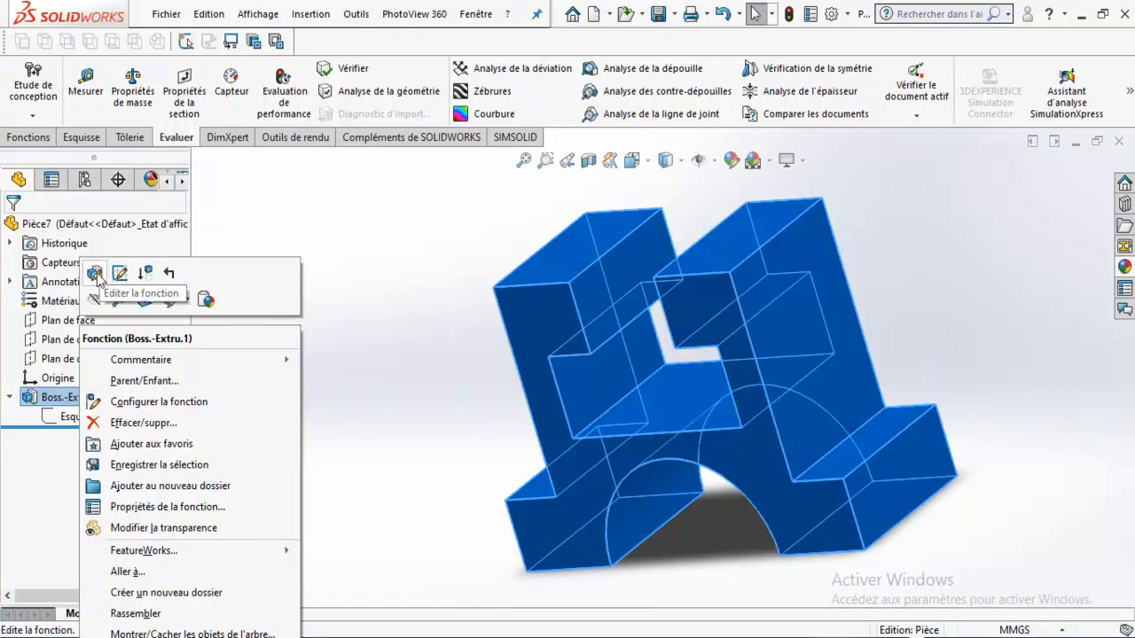
left_click(95, 274)
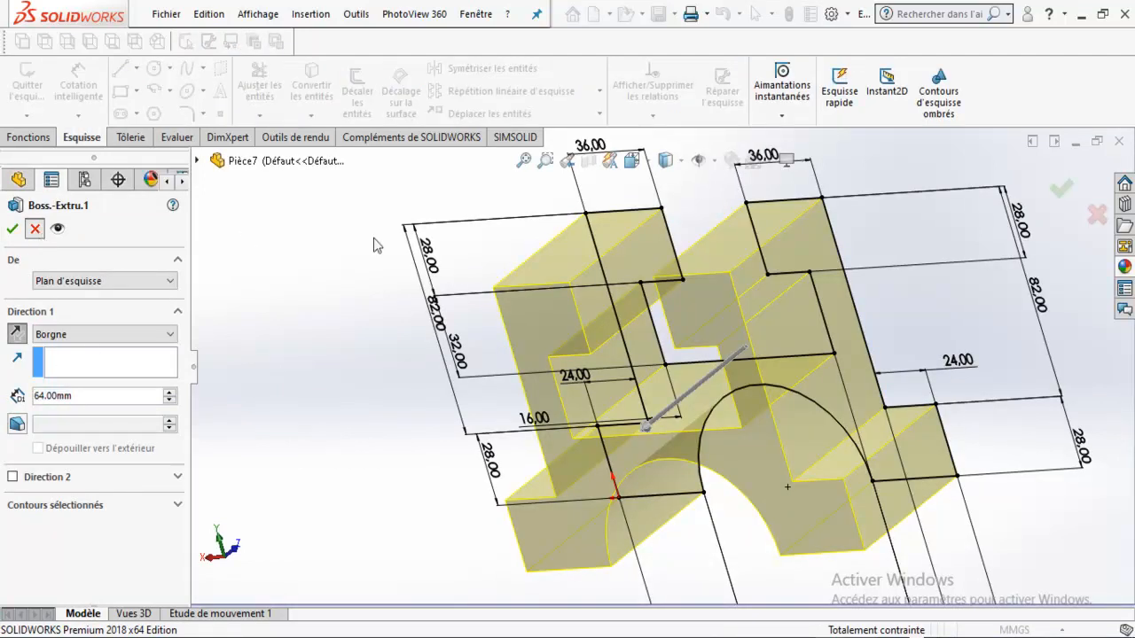
left_click(35, 229)
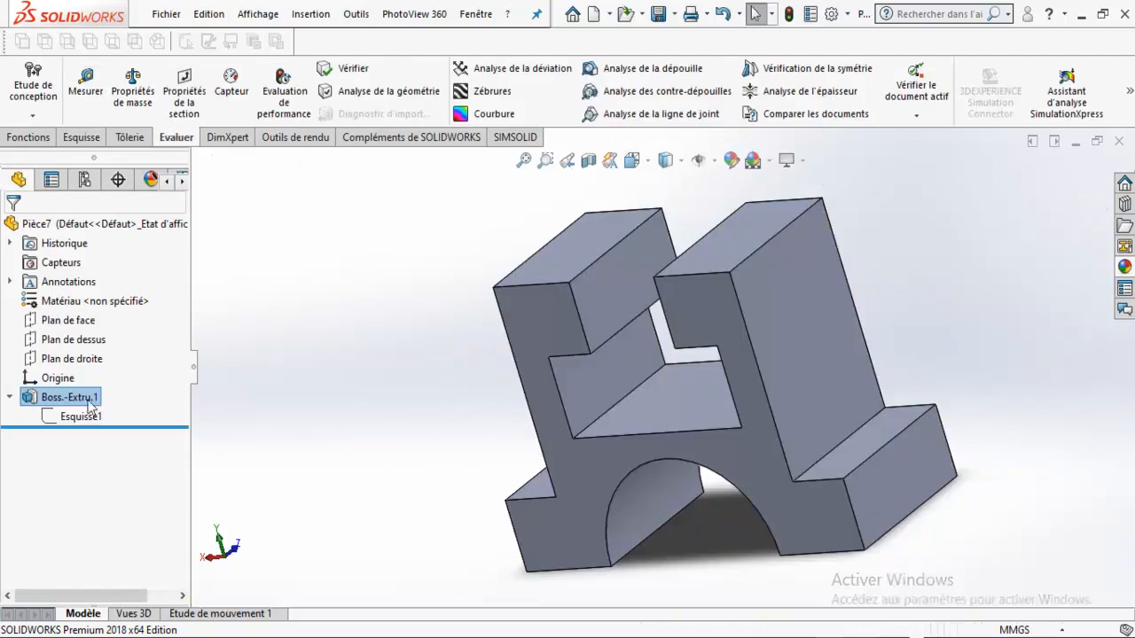
right_click(85, 416)
left_click(4, 403)
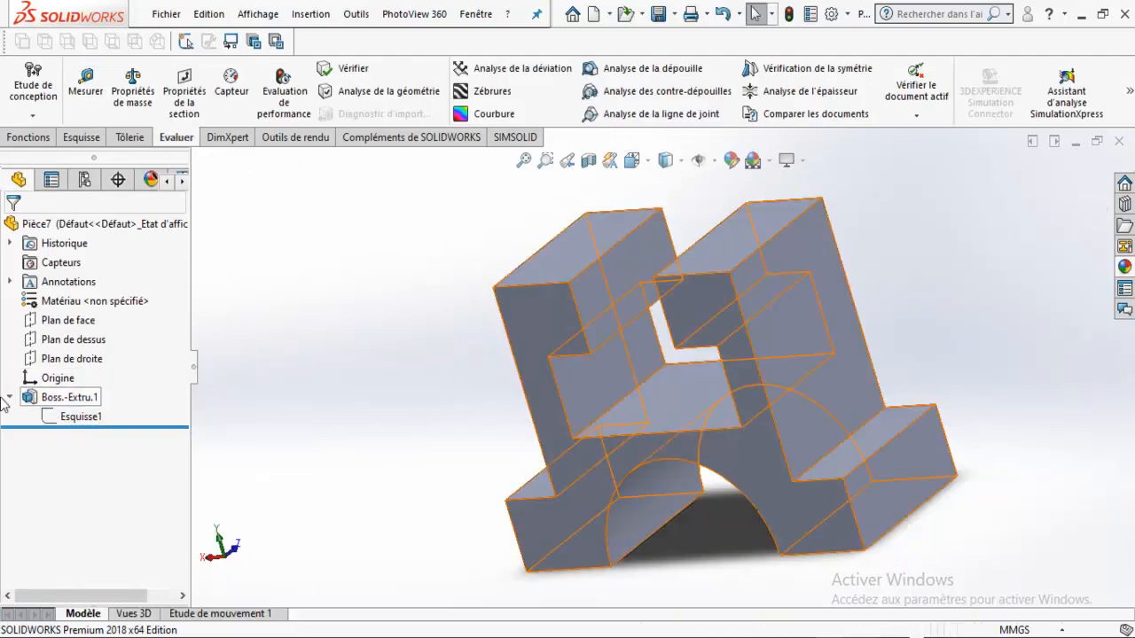
left_click(8, 398)
right_click(55, 399)
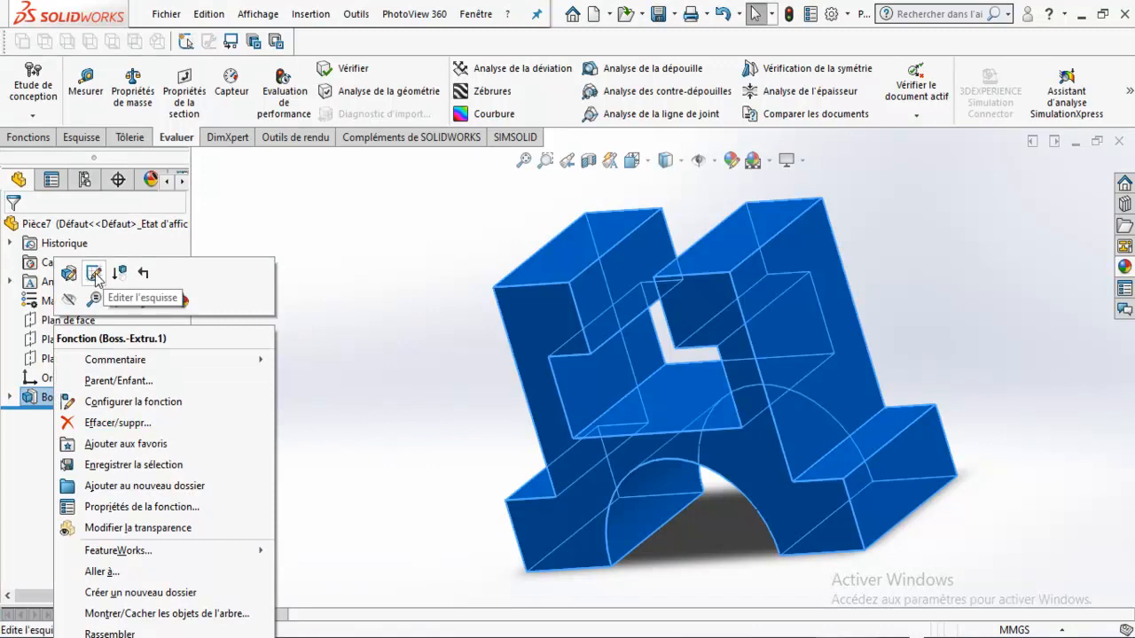
left_click(7, 435)
Step: Open Esquisse1 for editing, inspect the right foot's 24 mm dimension, and exit the sketch without changing anything
left_click(8, 398)
left_click(69, 418)
right_click(71, 417)
left_click(87, 358)
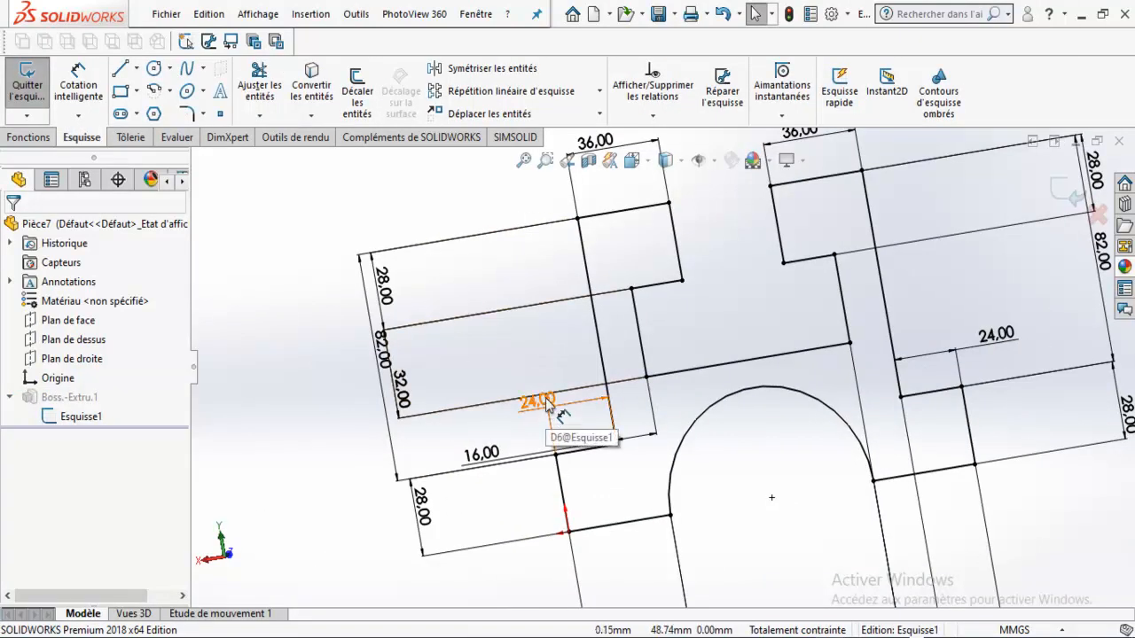
left_click(967, 366)
double_click(993, 341)
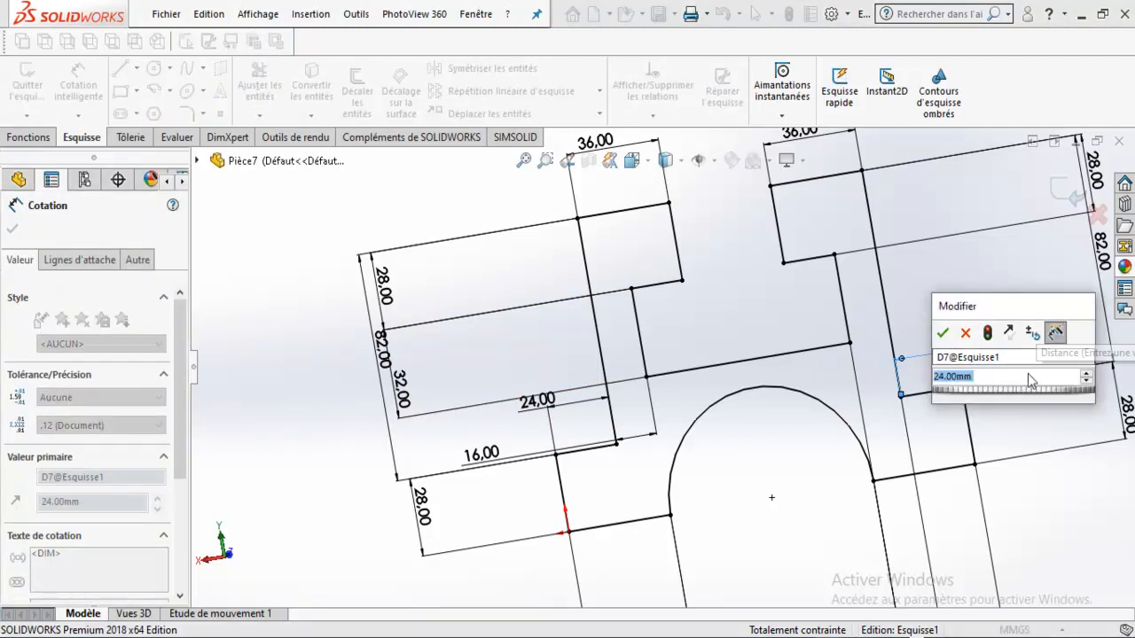
left_click(966, 338)
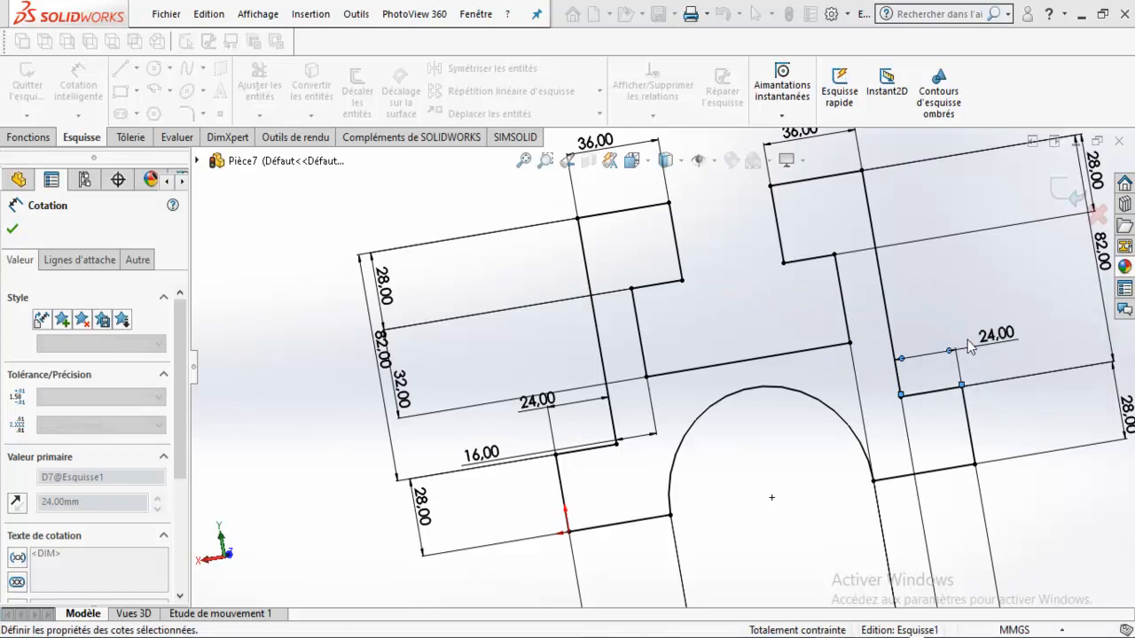
left_click(1067, 196)
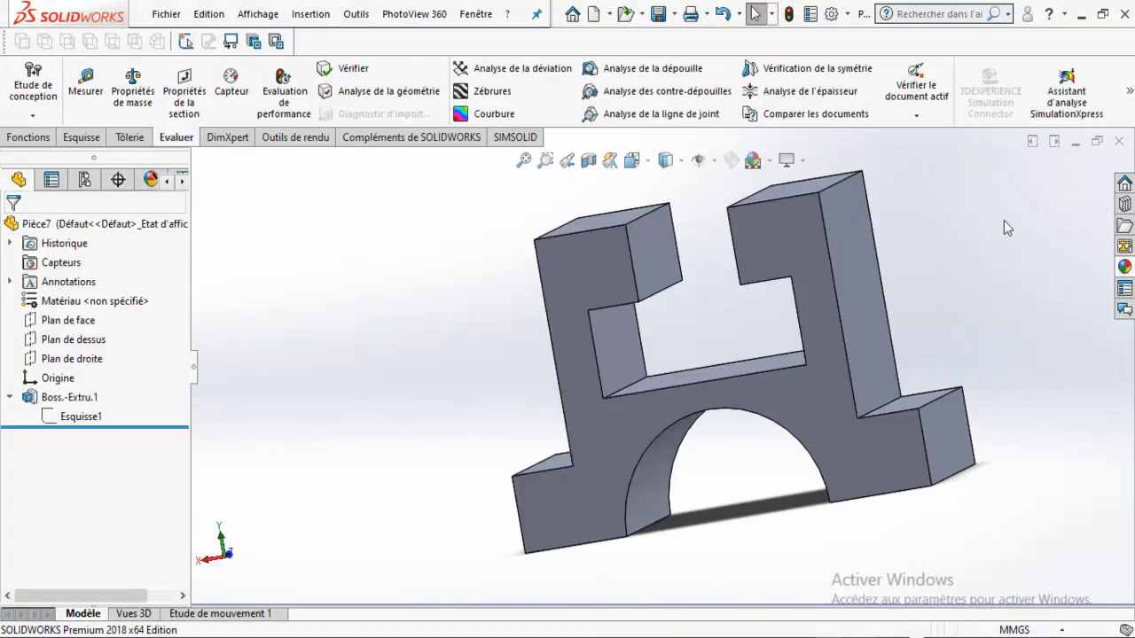
Step: Switch to drawing 33.jpg in Photos and mark the edge of the left arm's cylindrical cutout in orange
scroll(638, 440, "up", 1)
middle_click_drag(637, 441, 612, 468)
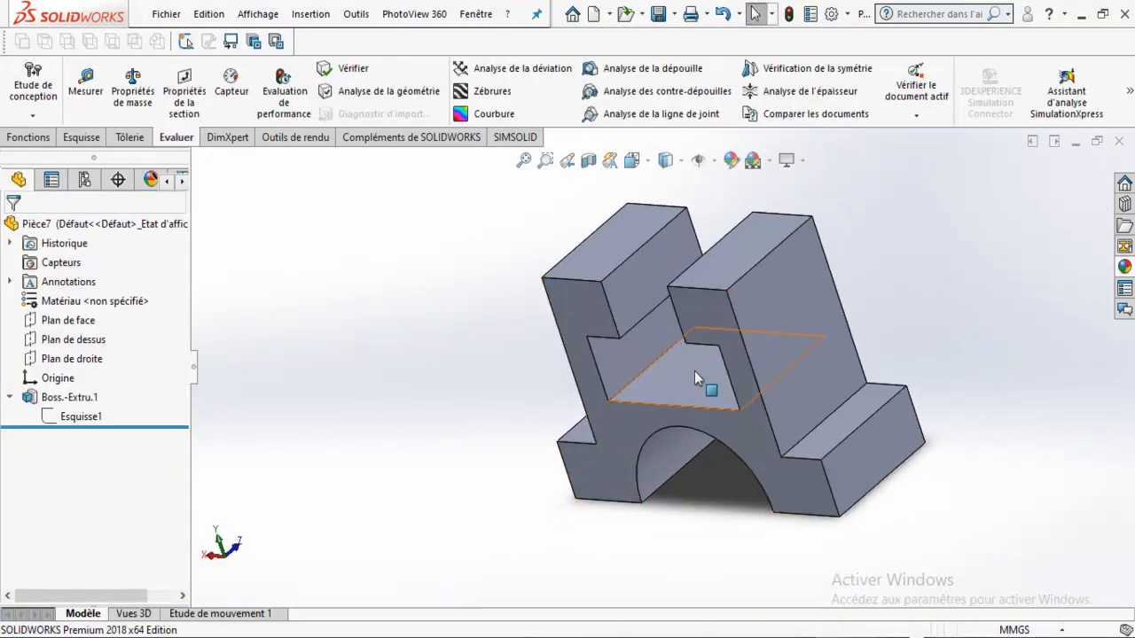
key("alt+Tab")
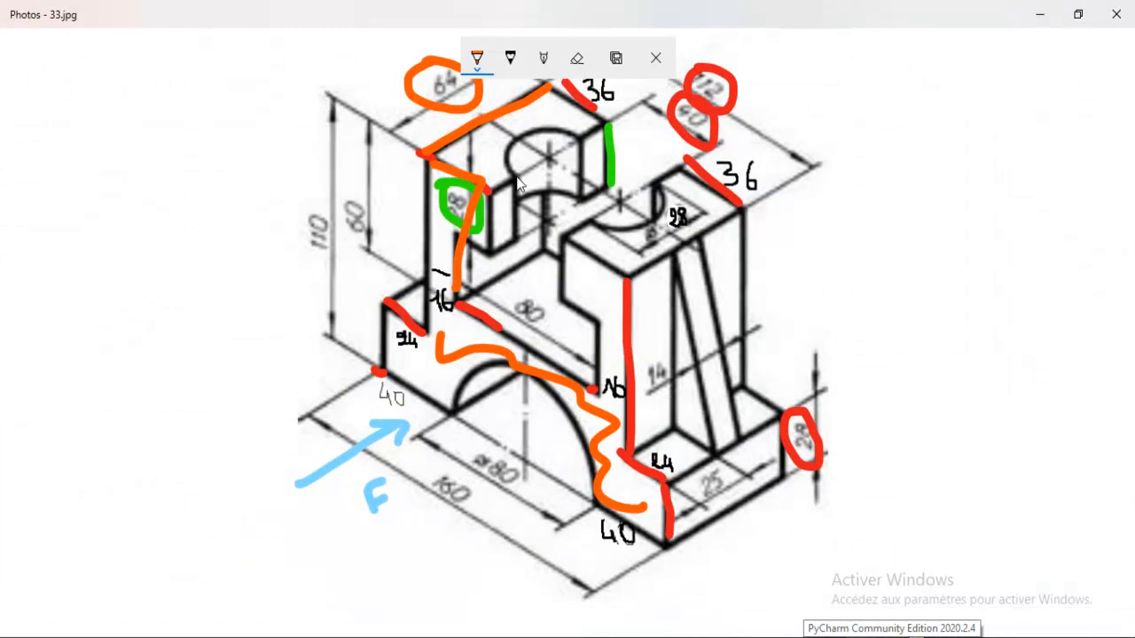
left_click_drag(514, 182, 529, 184)
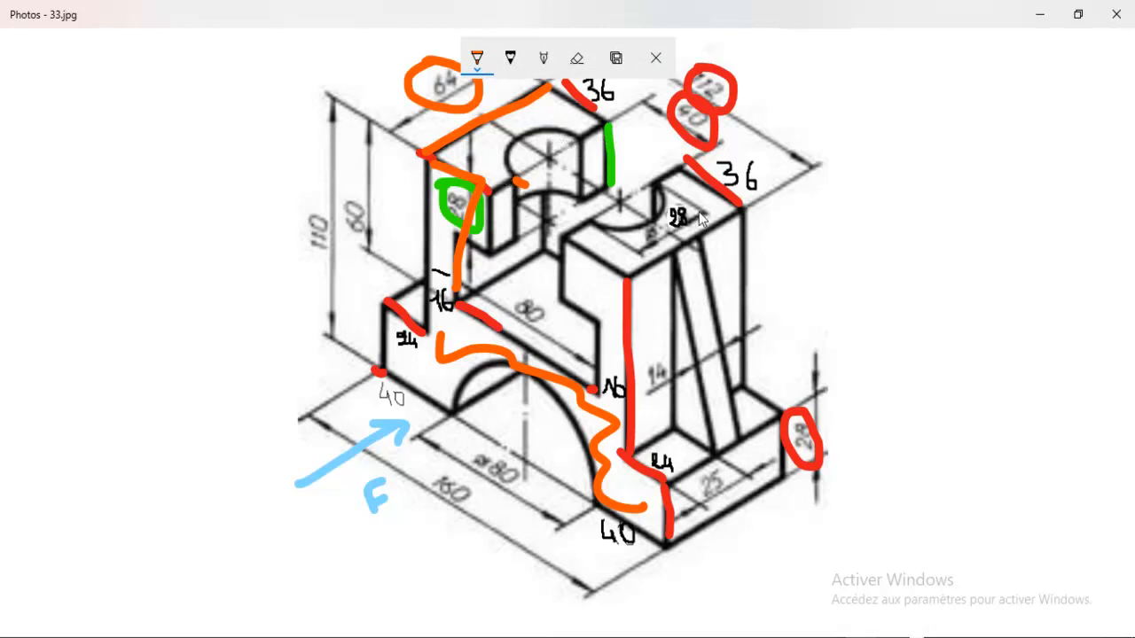
left_click(1040, 14)
Step: Return to SOLIDWORKS and highlight the front plane and the left arm's top face as possible sketch planes
middle_click_drag(471, 322, 441, 233)
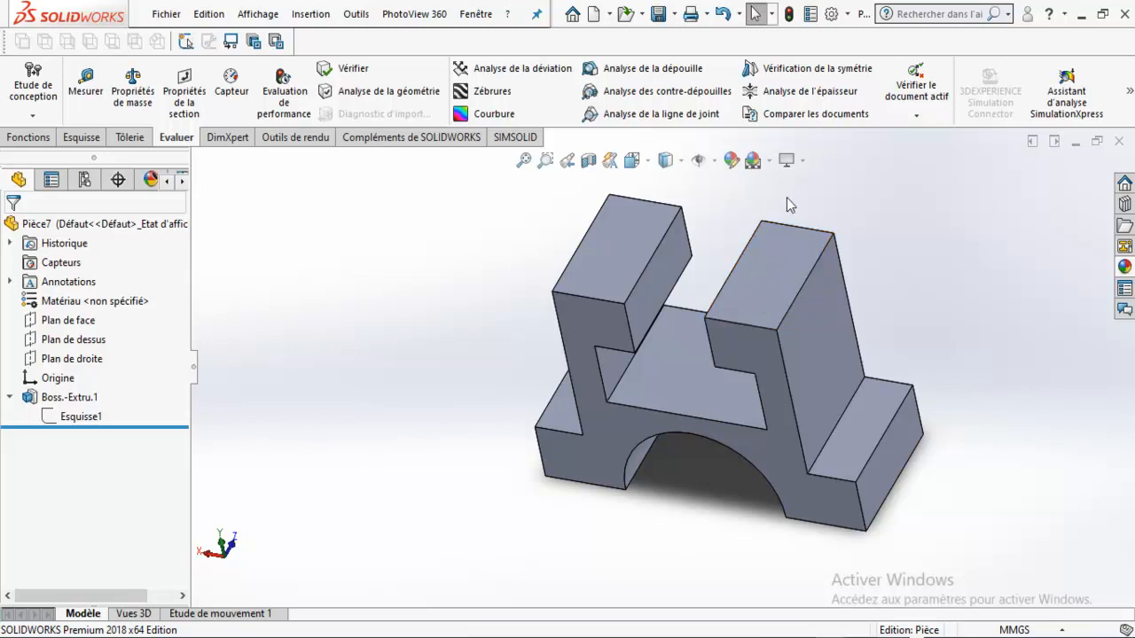
left_click(92, 326)
left_click(387, 312)
left_click(620, 244)
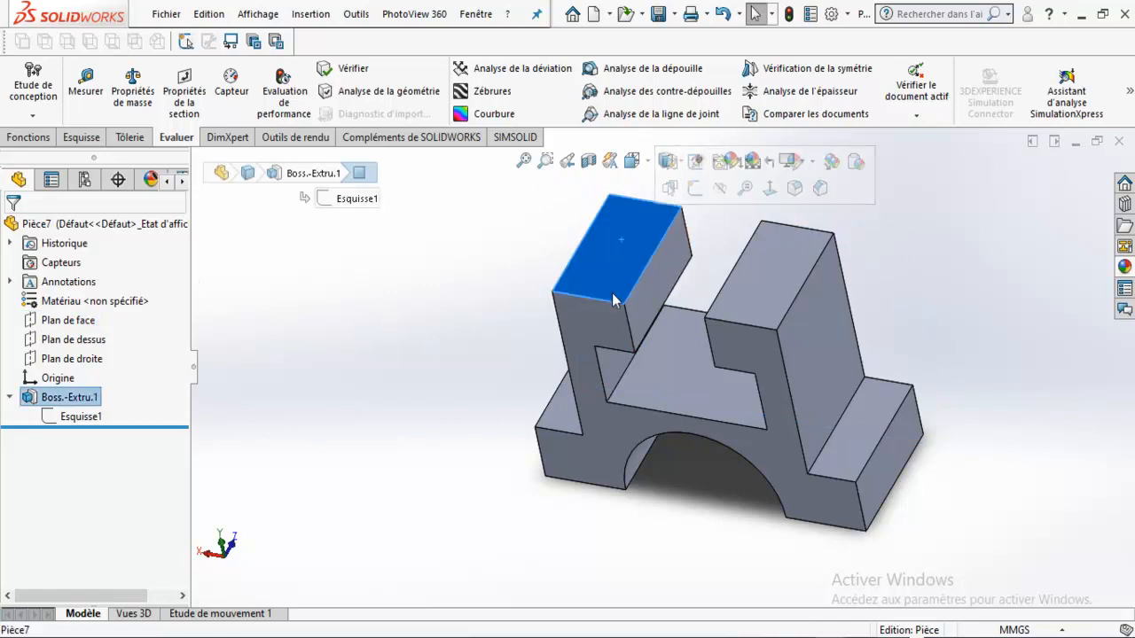
Step: Open the existing profile sketch from the right arm's top face and exit it without changes
left_click(781, 268)
left_click(857, 222)
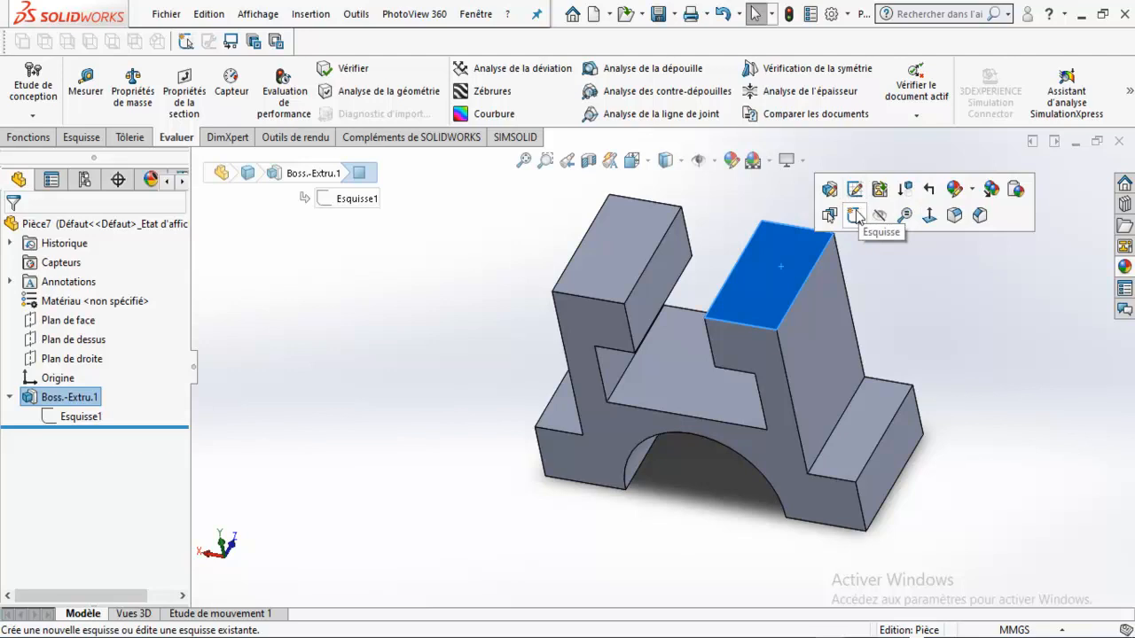
left_click(854, 189)
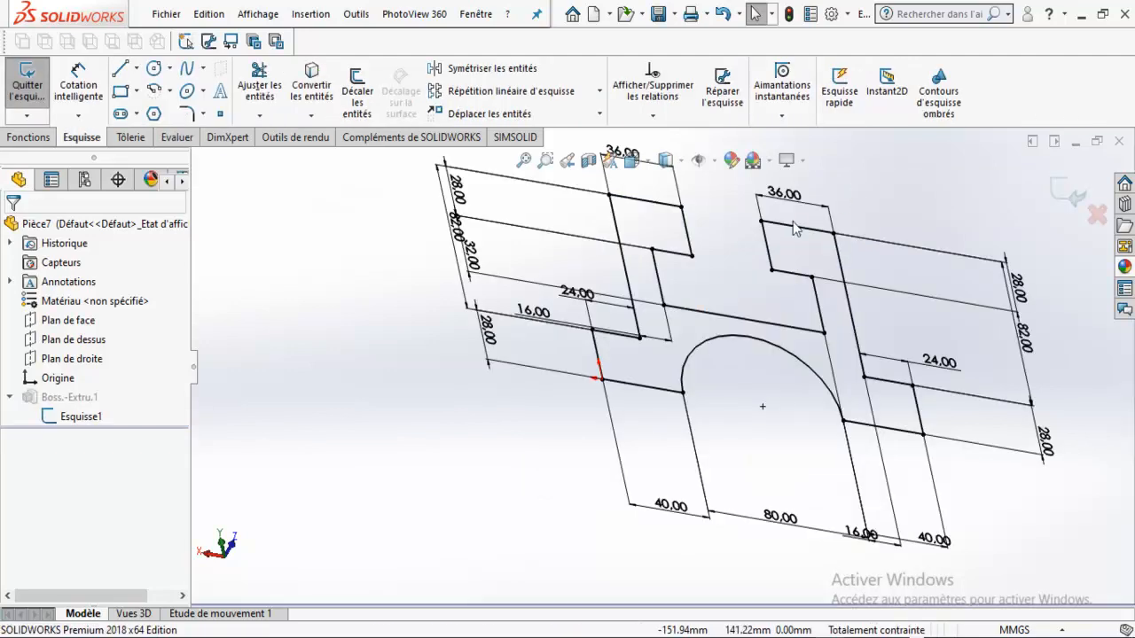
left_click(1071, 197)
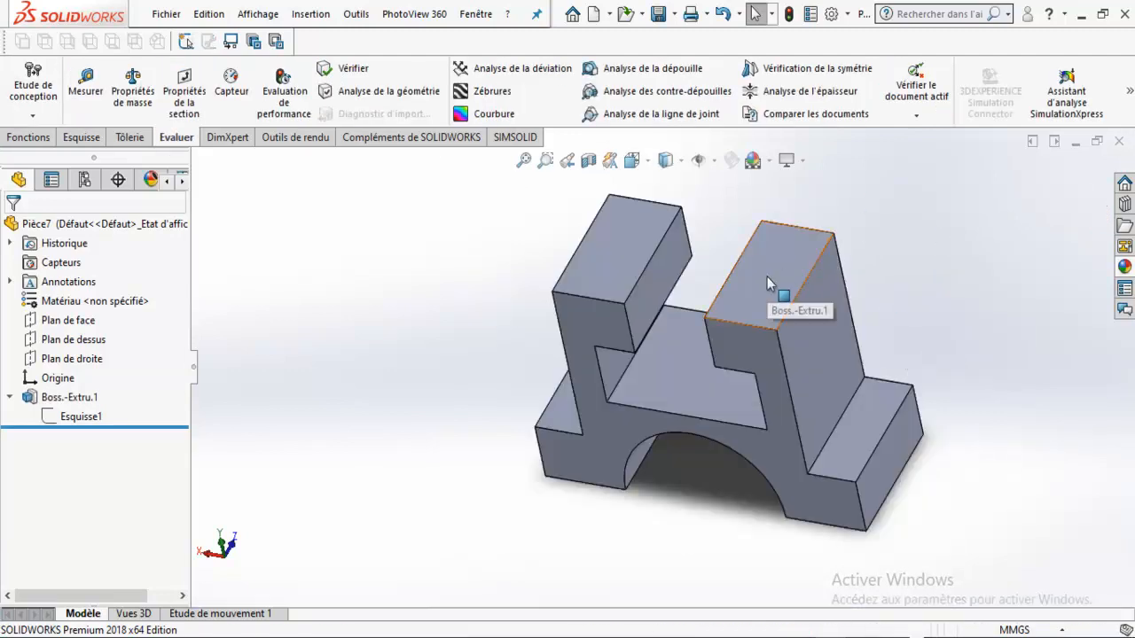
Step: Start a new sketch on the top face of the bracket's right arm
left_click(768, 277)
left_click(839, 223)
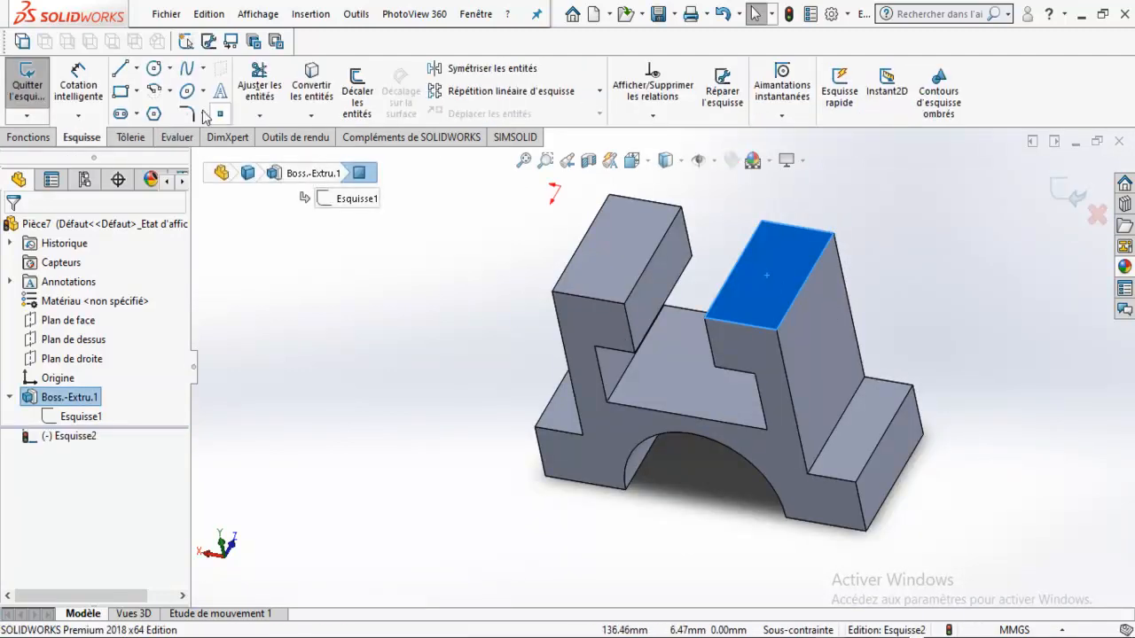
Step: Draw a circle of about 13 mm radius on the right arm's top face and exit the sketch
left_click(153, 69)
left_click(764, 259)
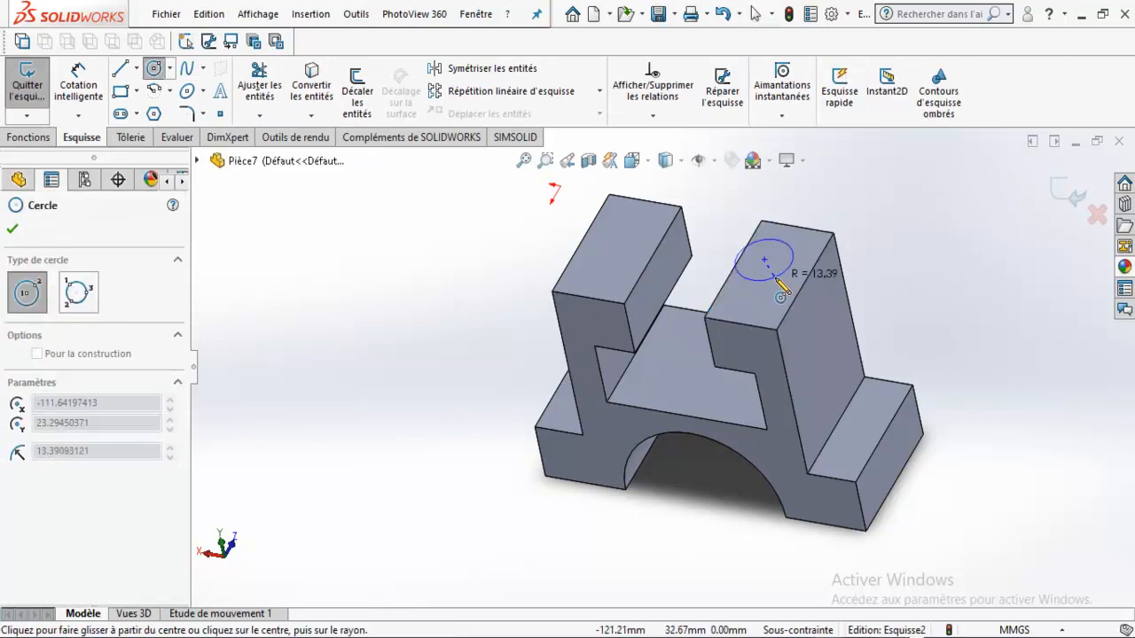
left_click(791, 264)
key("Escape")
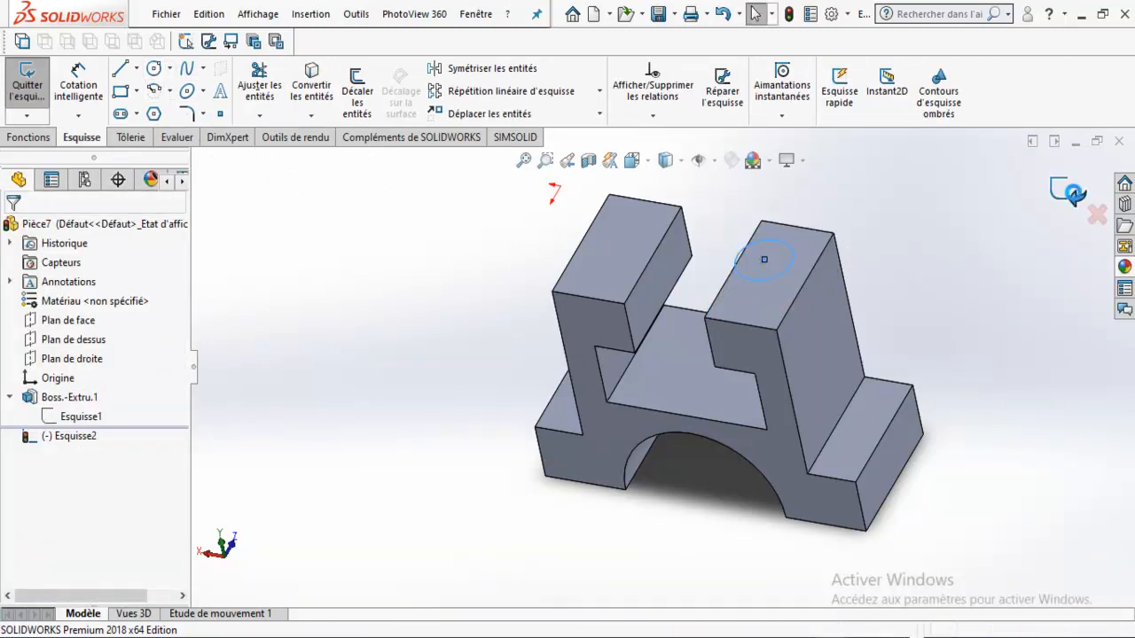
Step: Sketch a rectangle about 22 by 16 mm on the right arm's outer side face and exit the sketch
left_click(817, 315)
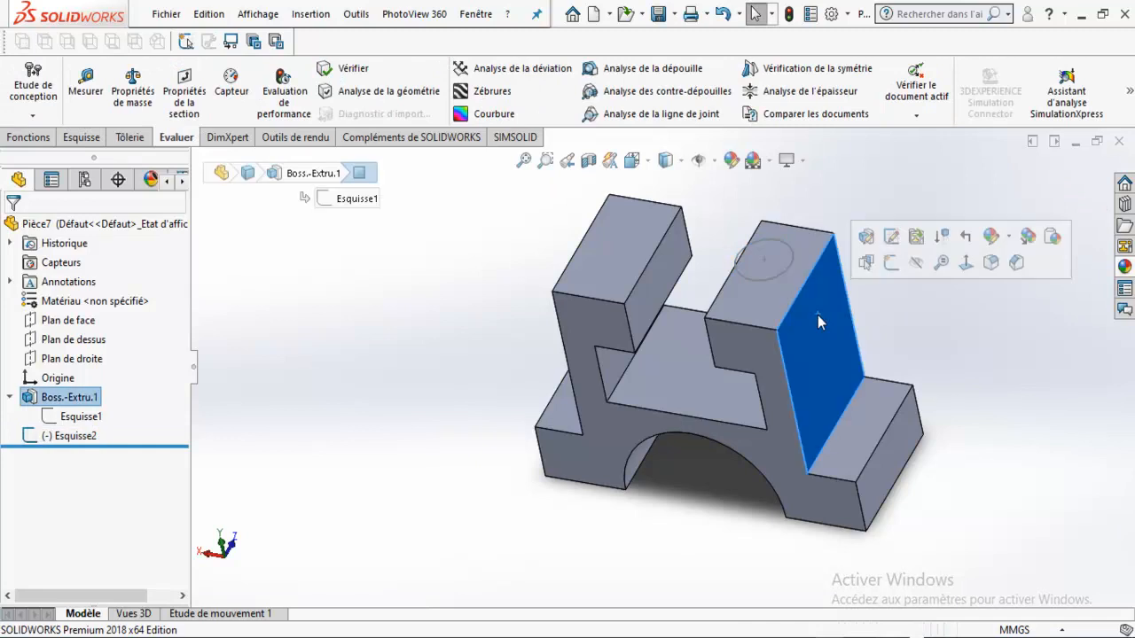
left_click(891, 263)
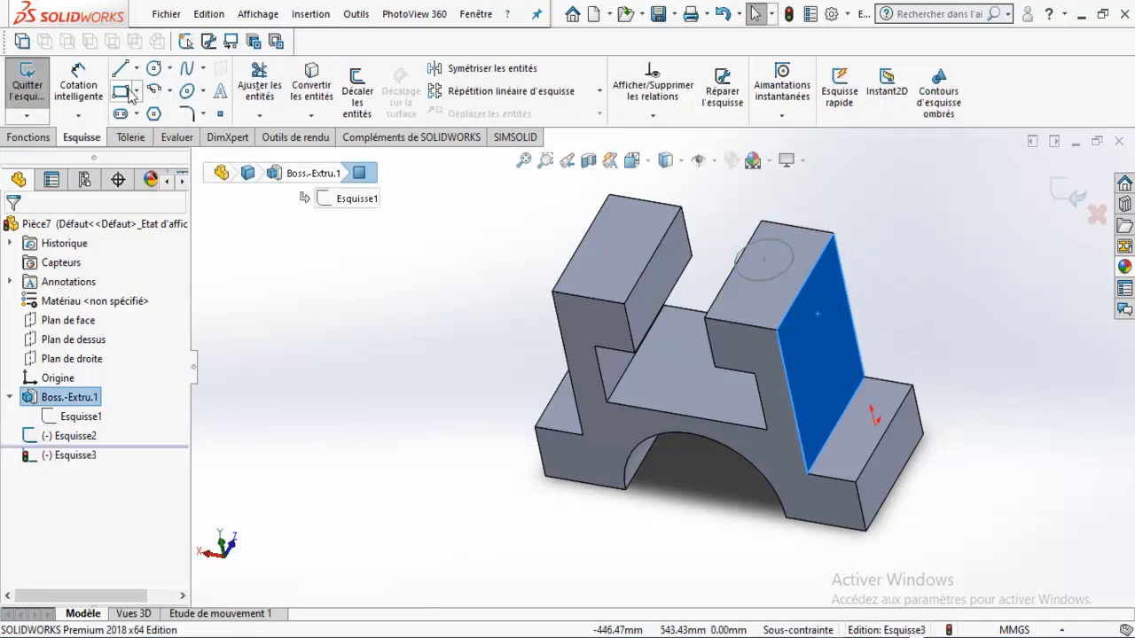
left_click(839, 340)
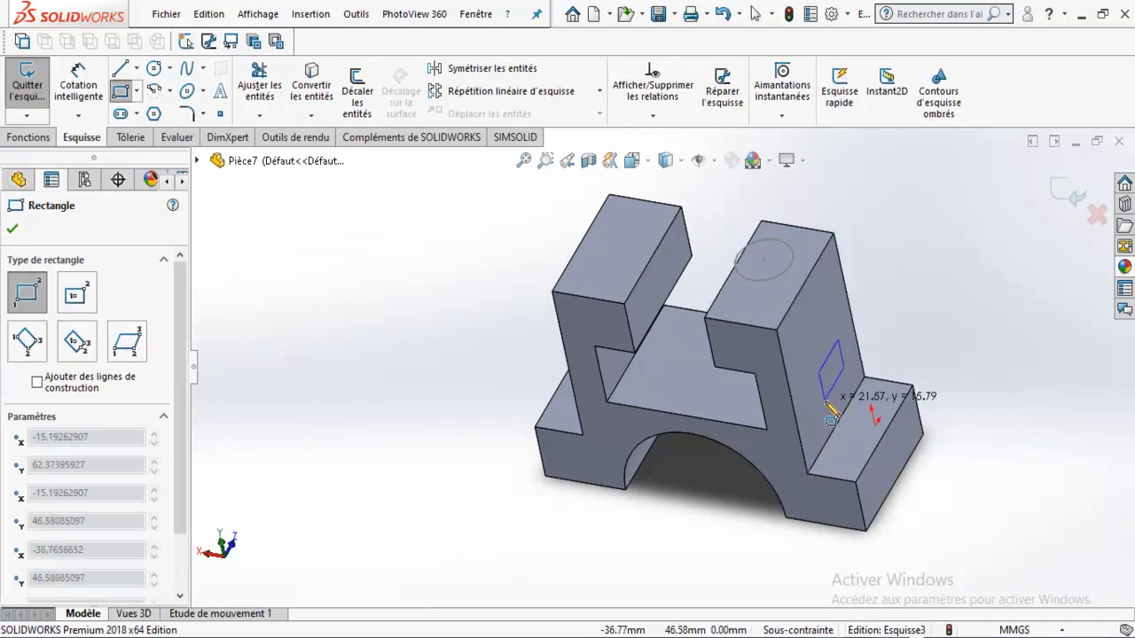
left_click(826, 400)
mouse_move(816, 373)
middle_mouse_down()
mouse_move(735, 278)
mouse_move(722, 388)
middle_mouse_up()
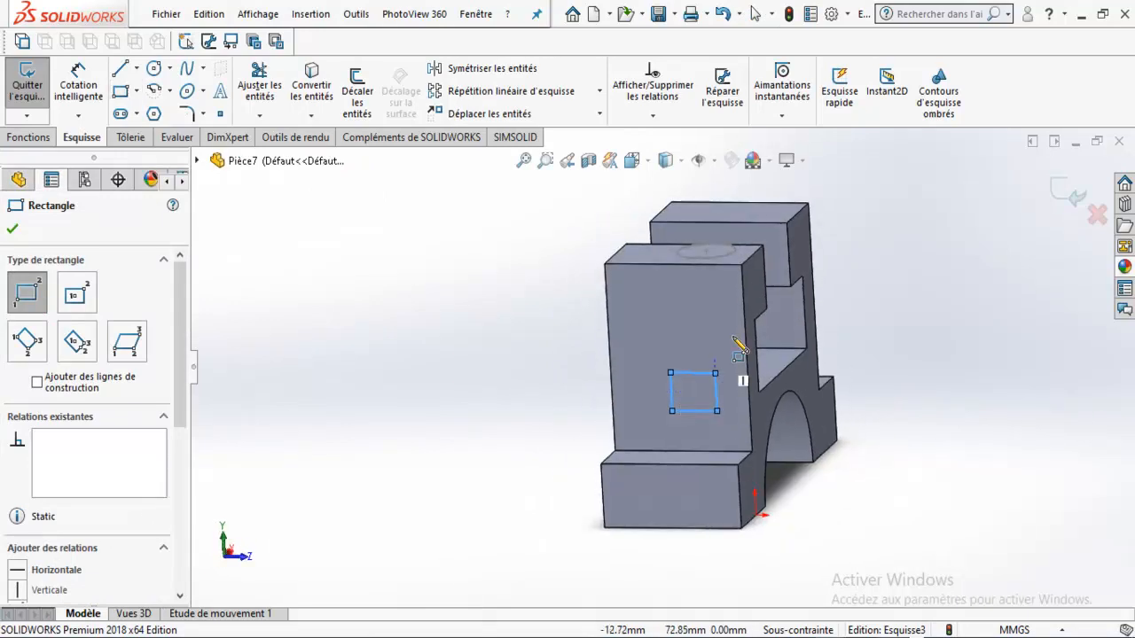
left_click(1078, 201)
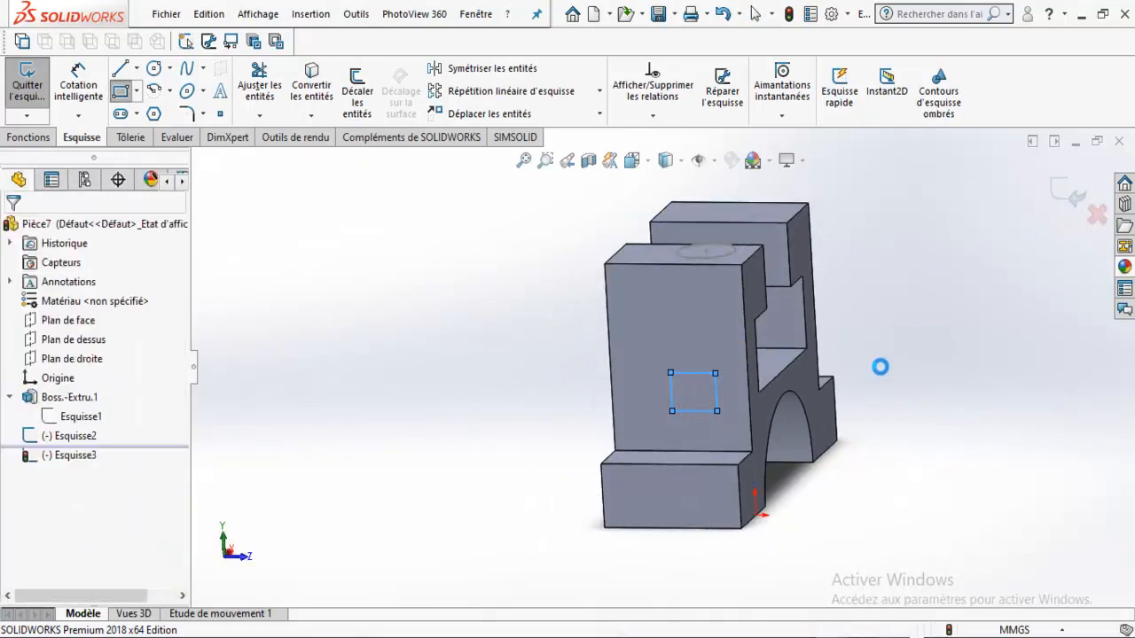
Step: Start a sketch on the bracket's front face and draw two small circles above the arch, one towards each arm
left_click(807, 383)
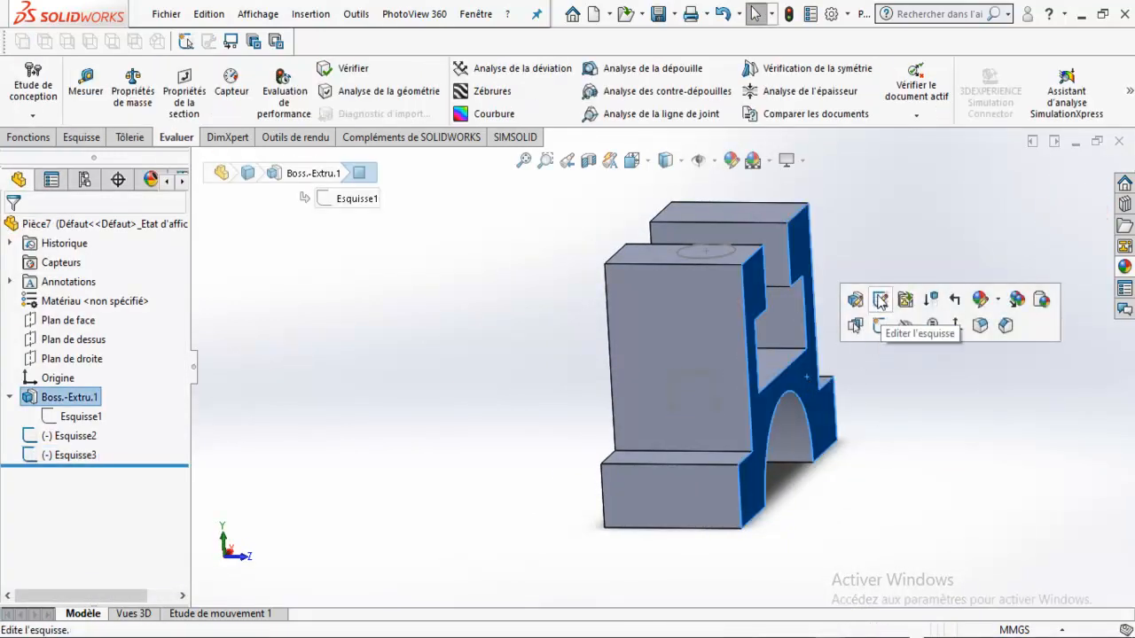
left_click(878, 326)
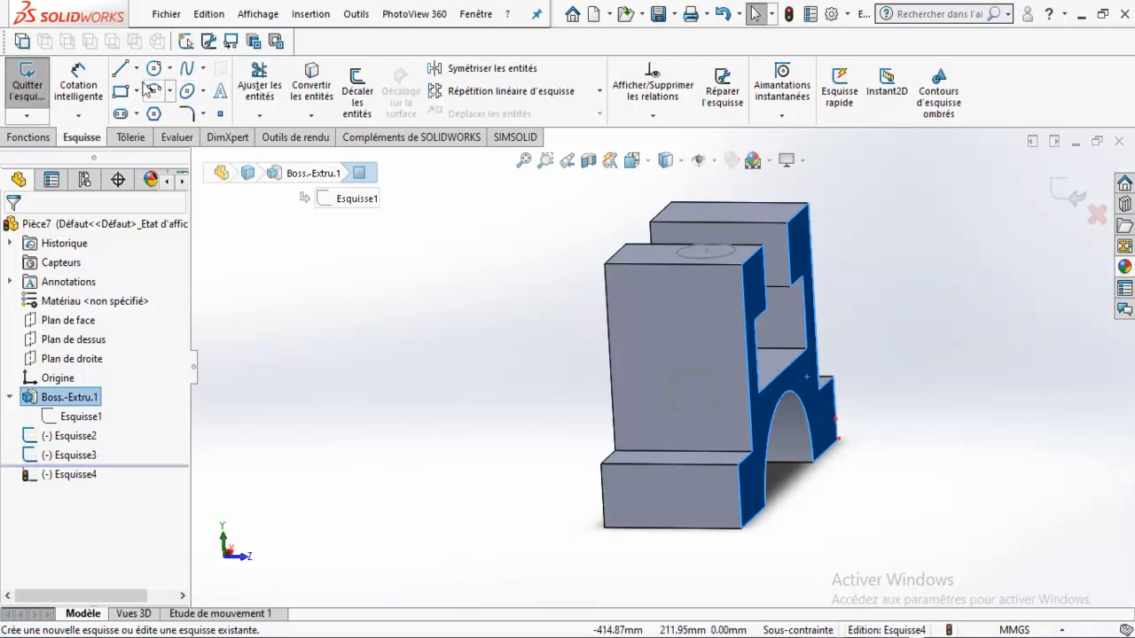
left_click(806, 379)
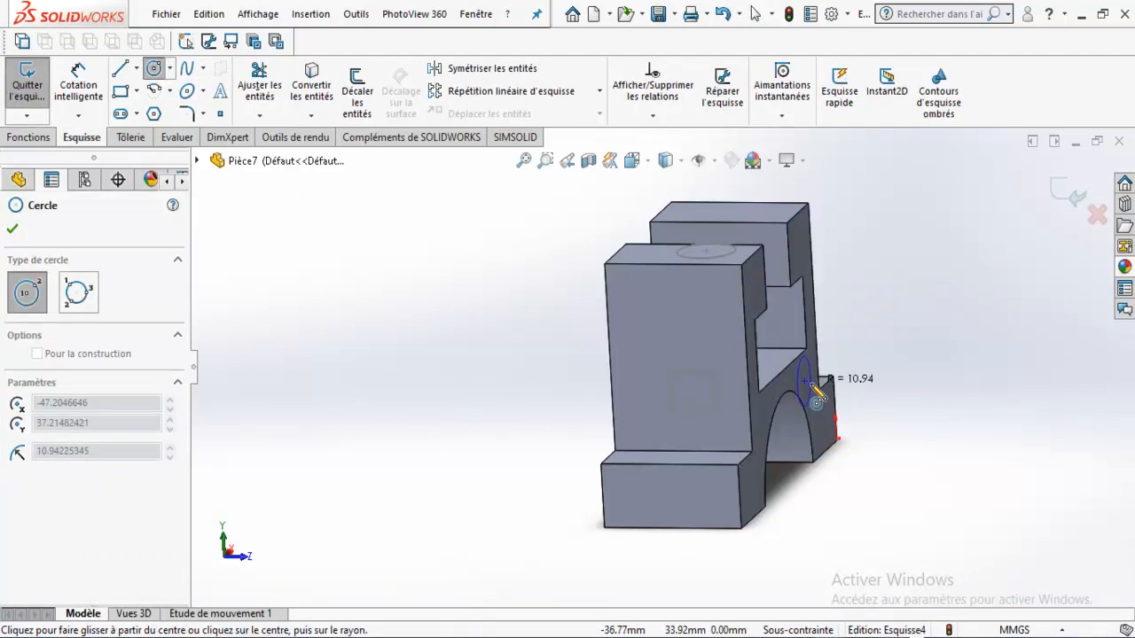
left_click(811, 390)
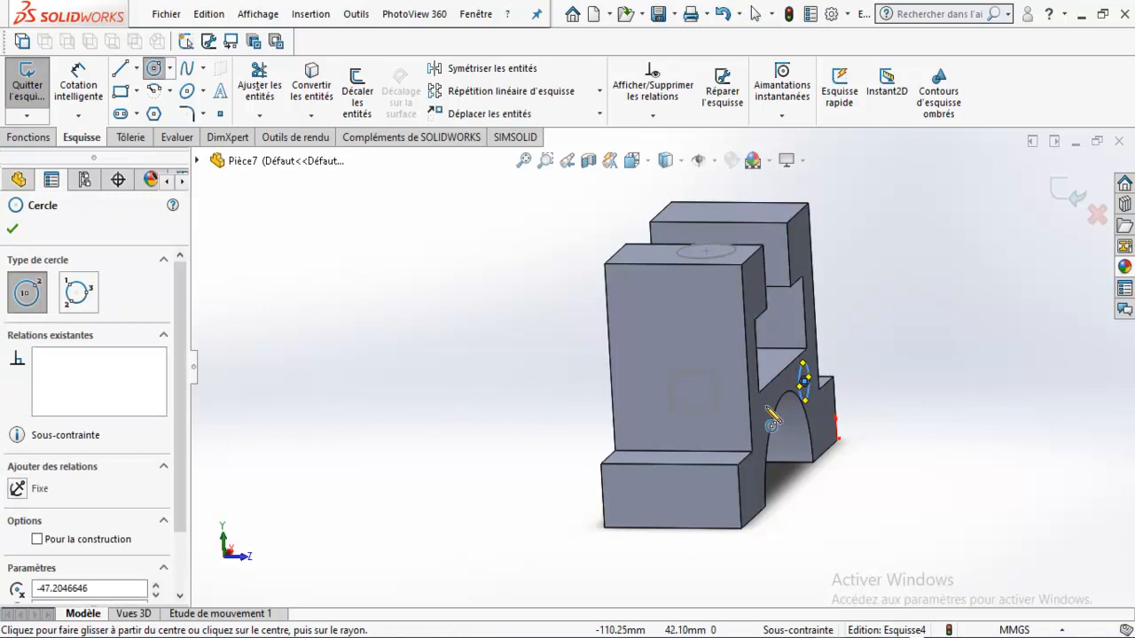
left_click(764, 412)
left_click(762, 422)
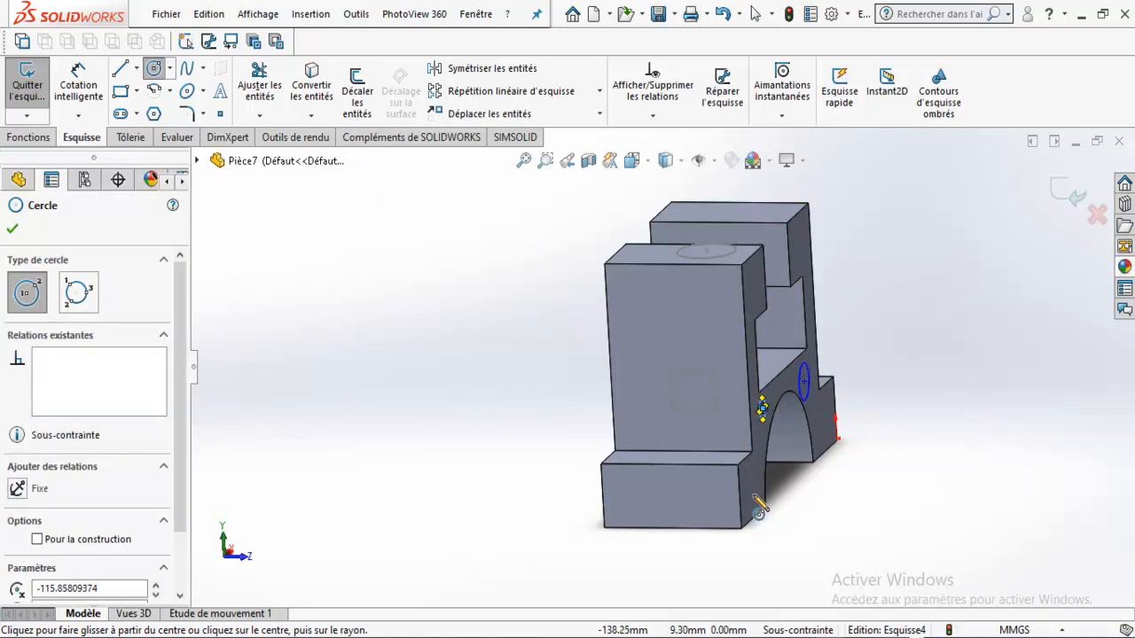
middle_click_drag(763, 423, 715, 530)
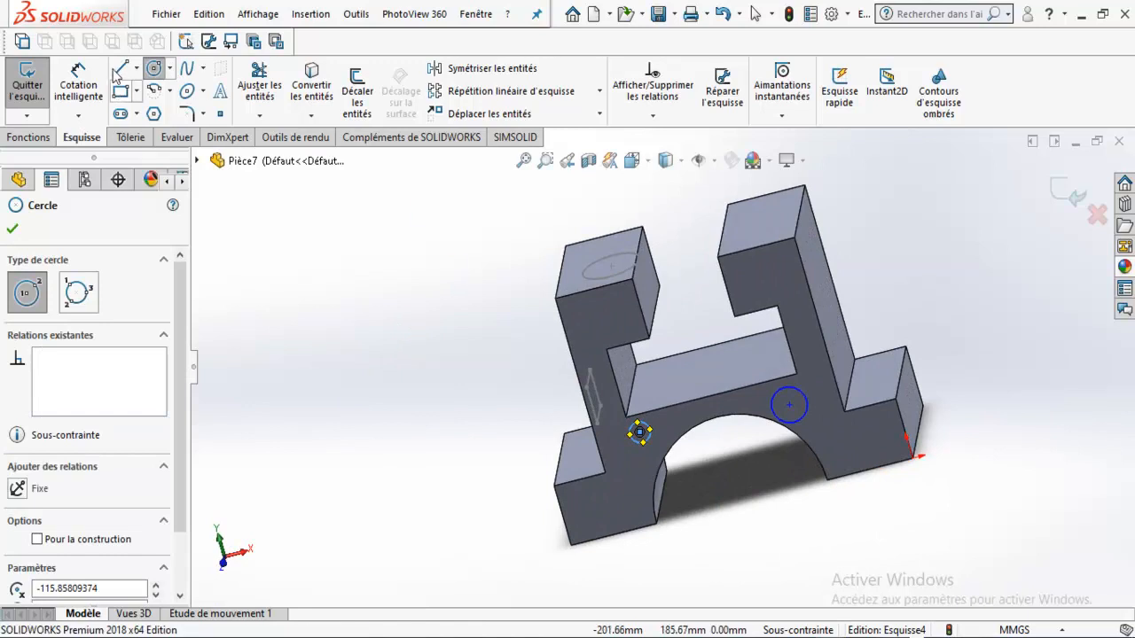
Step: Remove both trial circles from the front face and exit that sketch
key("Escape")
left_click_drag(790, 388, 626, 432)
middle_click_drag(506, 337, 844, 298)
left_click(1083, 201)
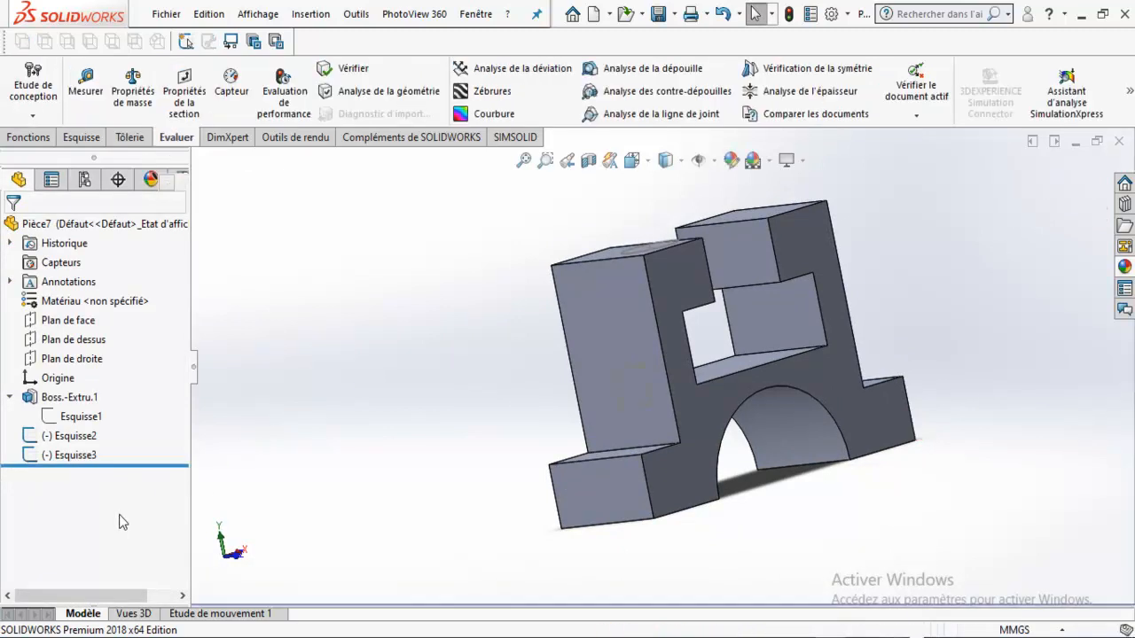
Step: Delete the two trial sketches, Esquisse3 with the rectangle and Esquisse2 with the circle
left_click(94, 455)
key("Delete")
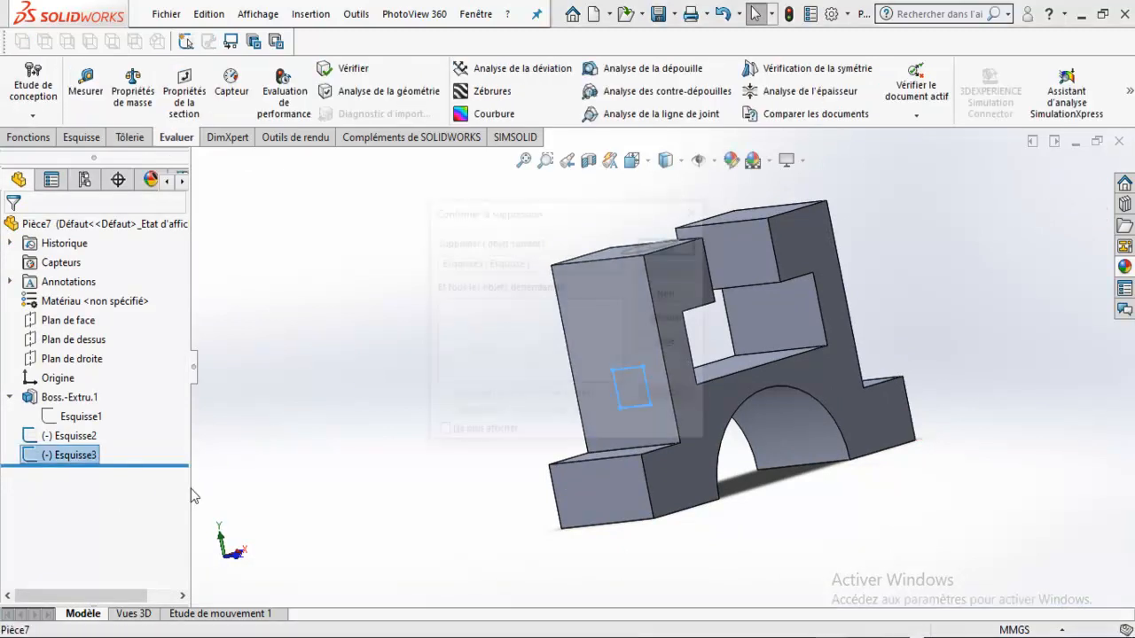
key("Return")
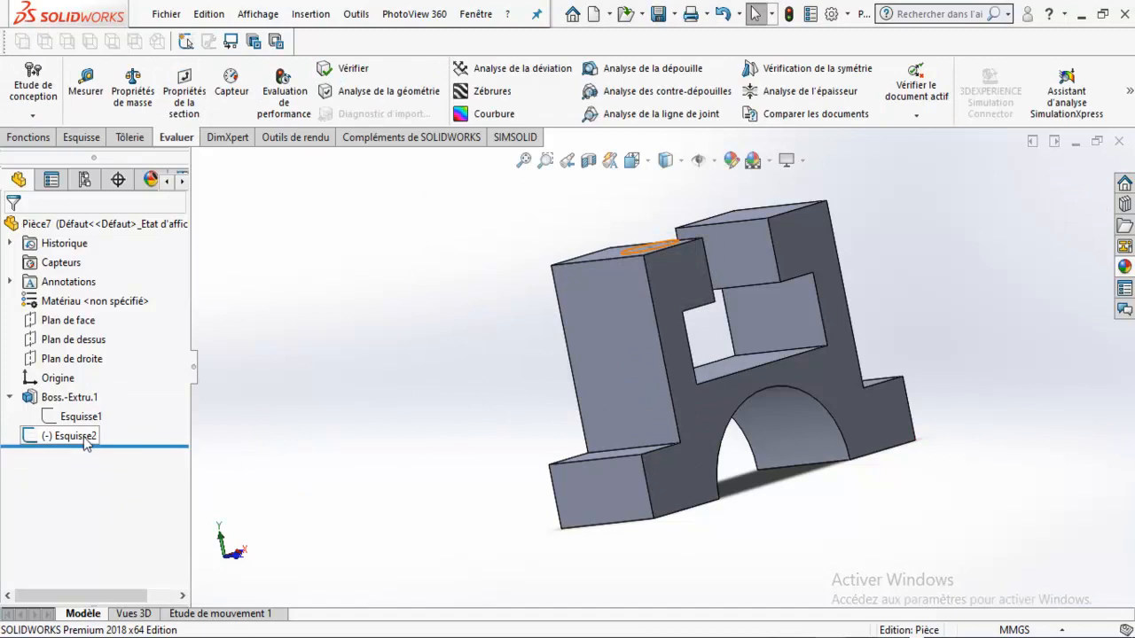
left_click(86, 438)
key("Delete")
key("Return")
Step: Highlight the bracket's horizontal faces on the arm, the foot and the central slot floor to compare possible sketch planes
middle_click_drag(498, 368, 674, 175)
left_click(749, 293)
left_click(846, 287)
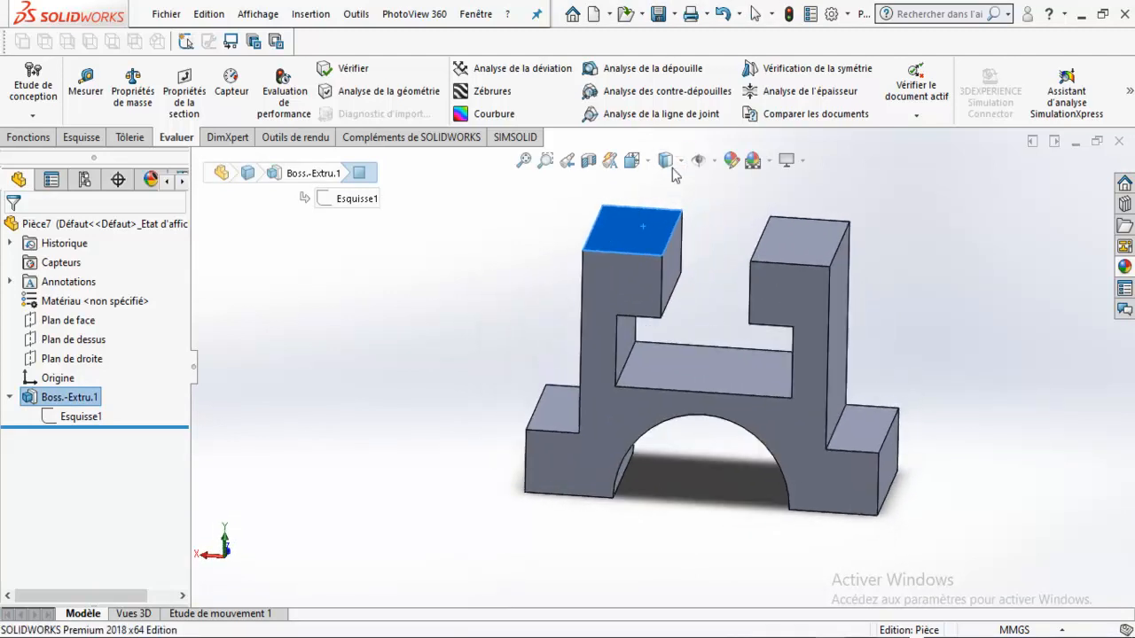
left_click(556, 419)
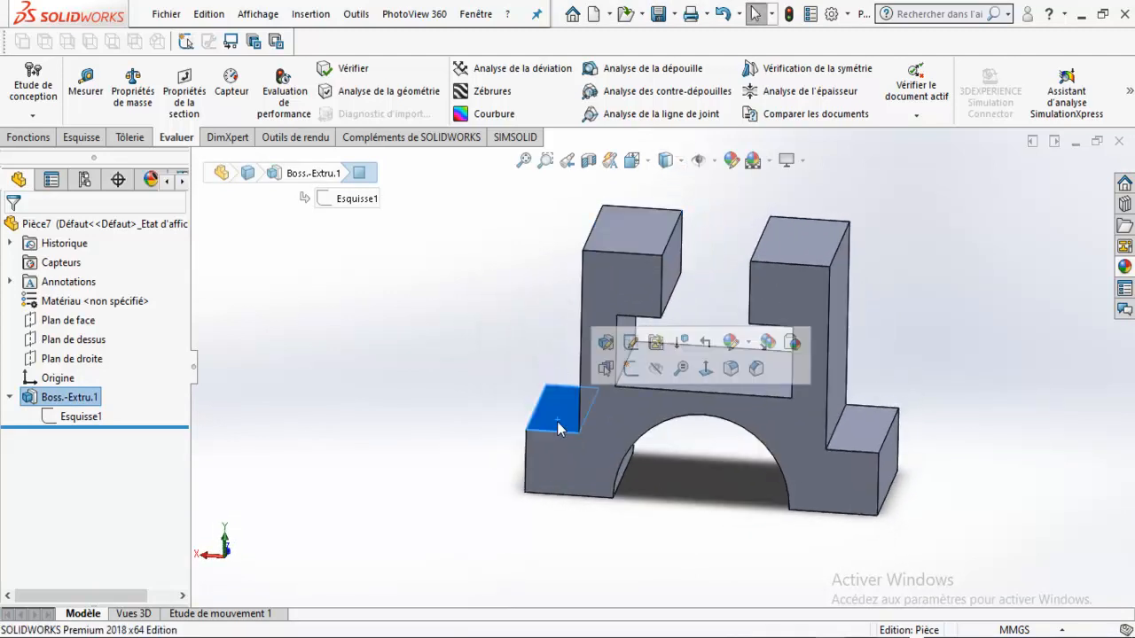
left_click(759, 389)
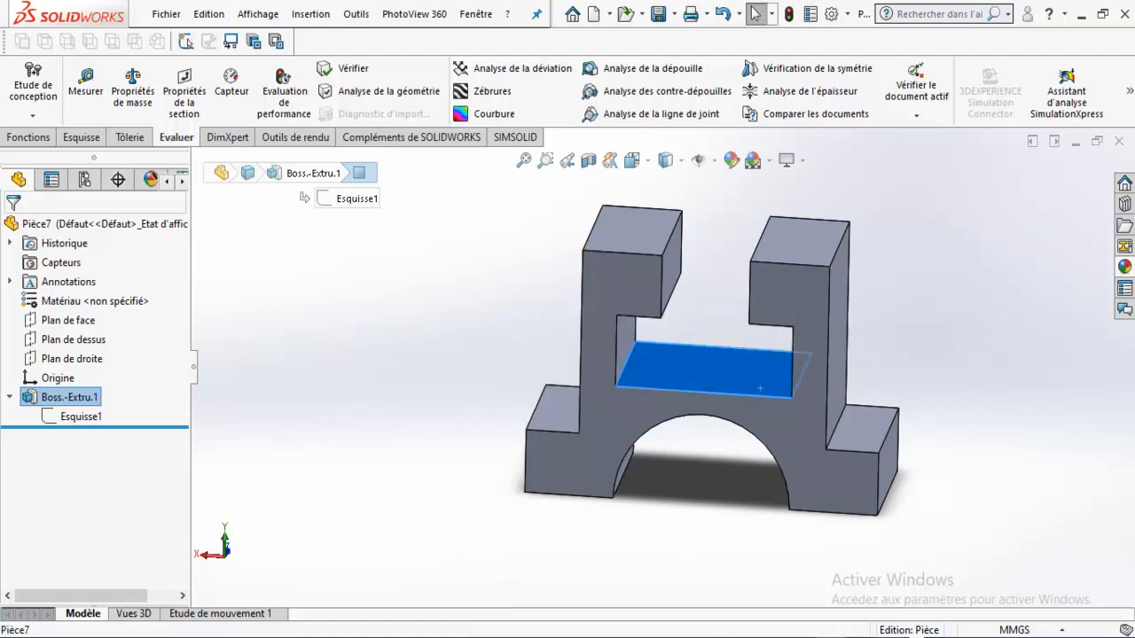
middle_click_drag(517, 307, 635, 294)
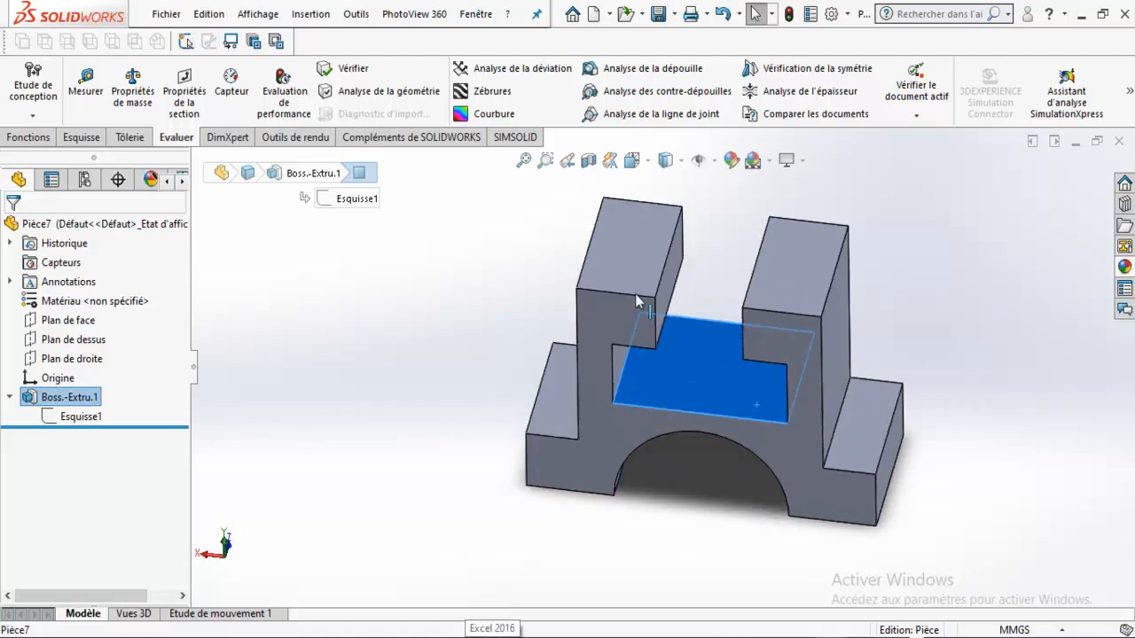
Step: Start a new sketch on the right arm's top face and orient the view normal to it
left_click(780, 270)
left_click(853, 217)
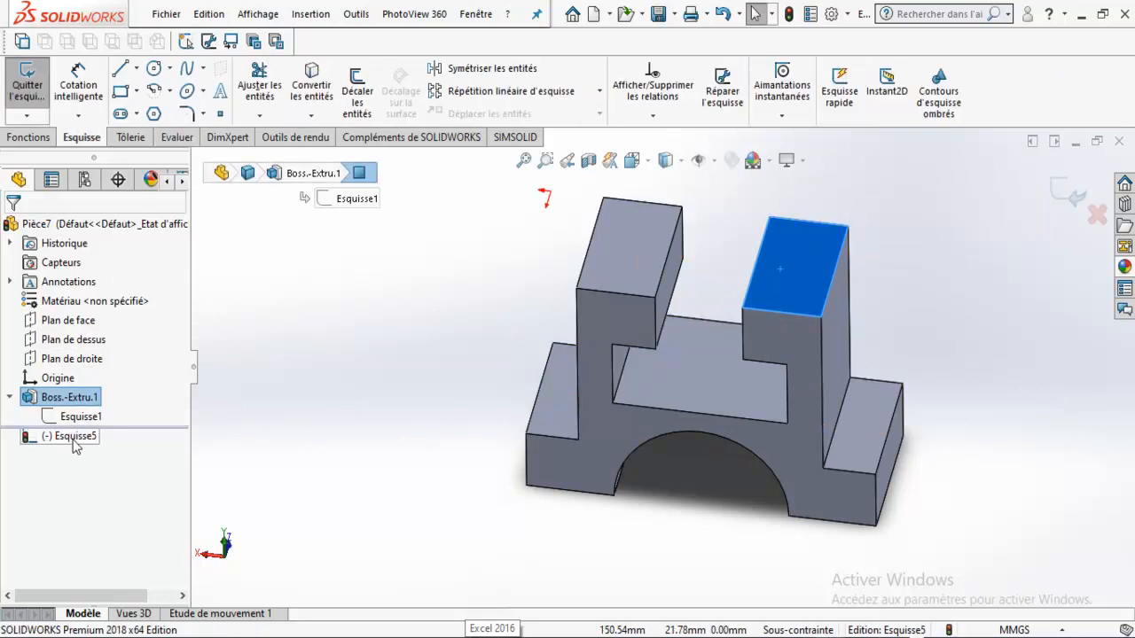
right_click(81, 435)
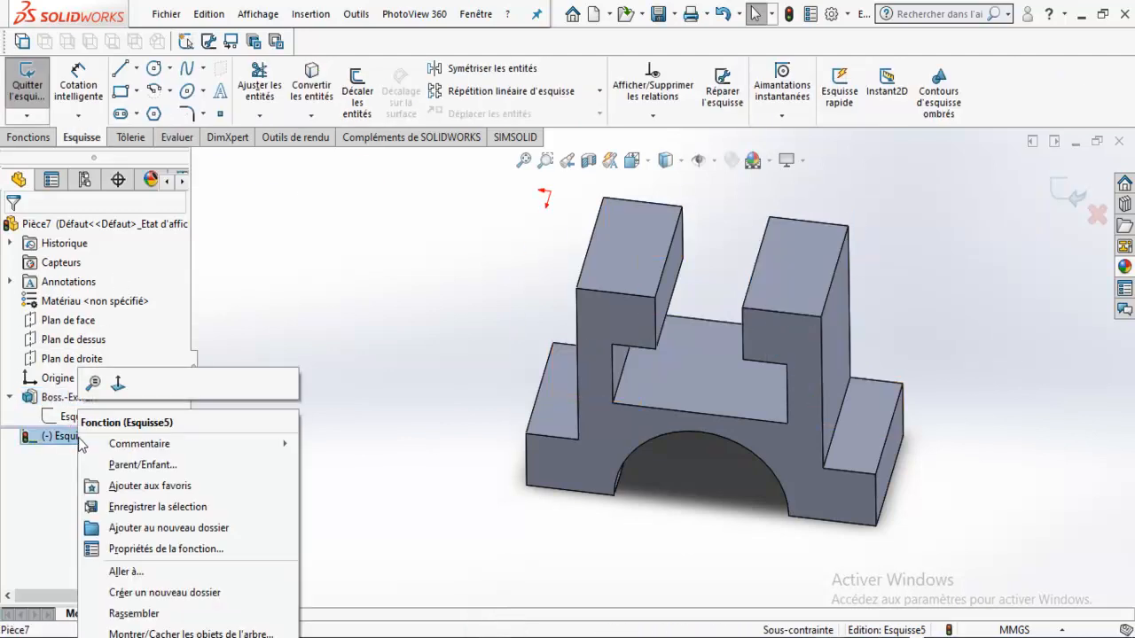
left_click(119, 384)
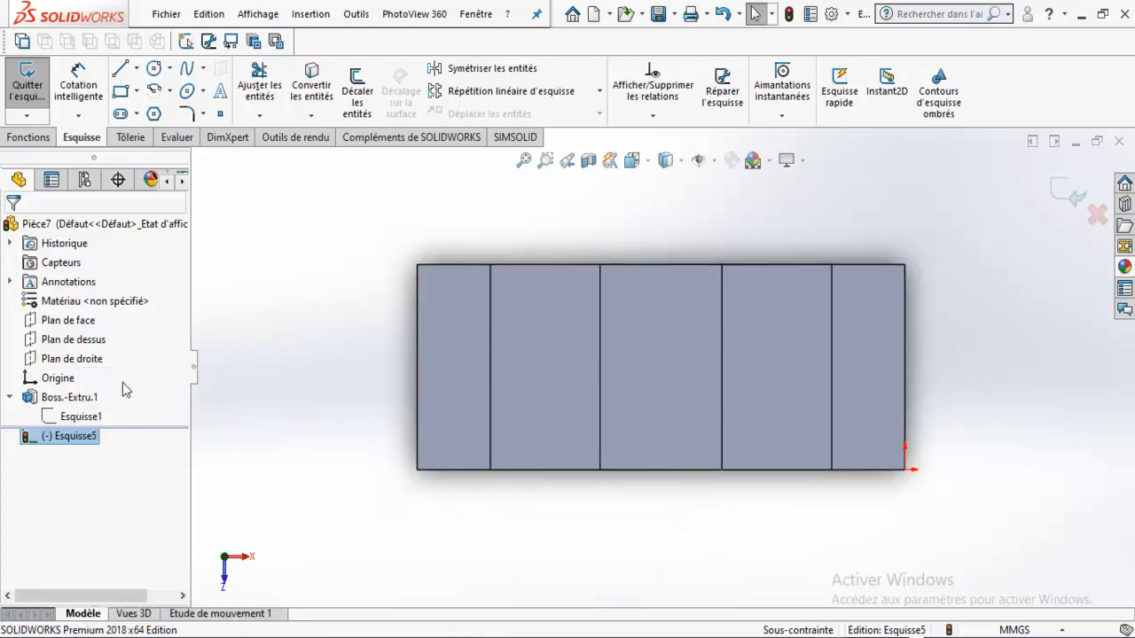
Step: Draw two circles about 27 mm in diameter, centred on the midpoints of the two arms' inner top edges
left_click(168, 68)
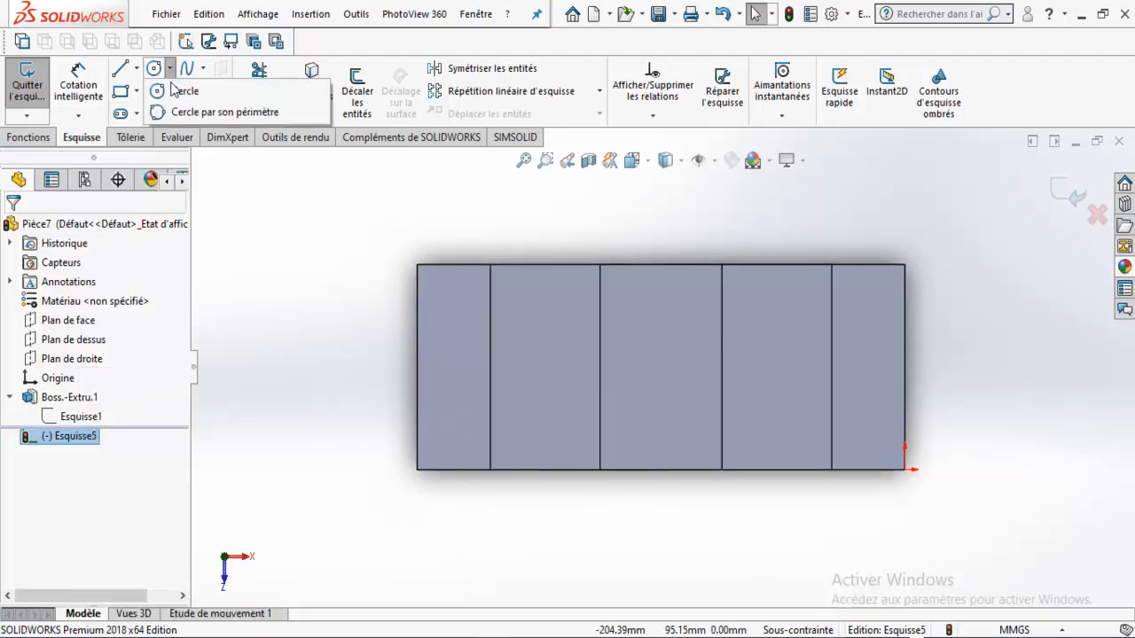
left_click(177, 91)
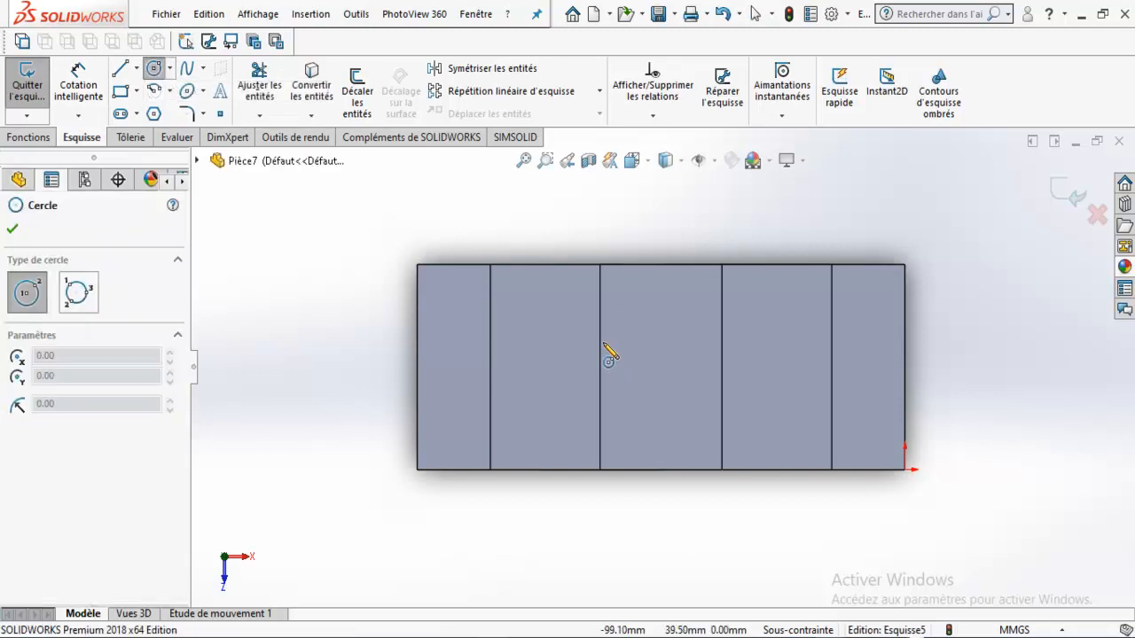
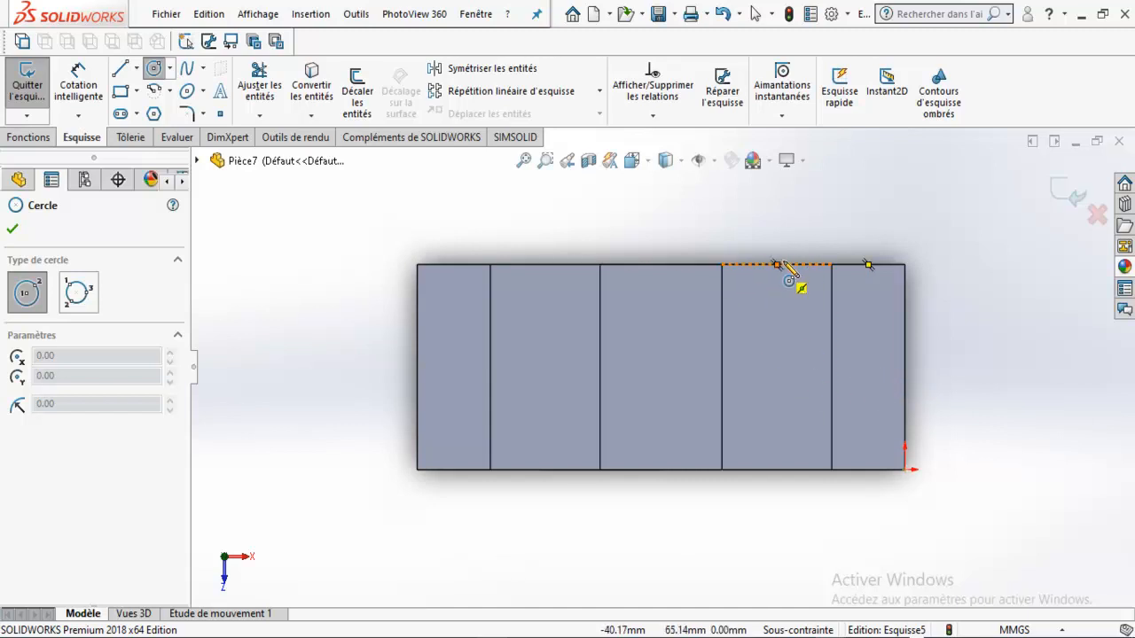
scroll(777, 417, "down", 3)
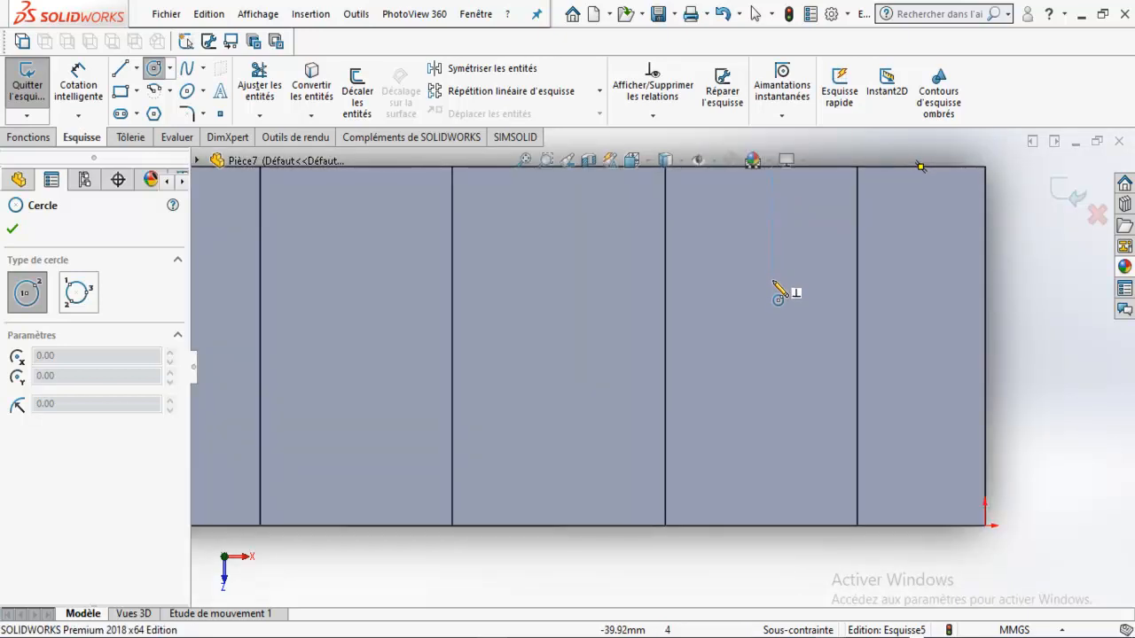
scroll(777, 344, "up", 2)
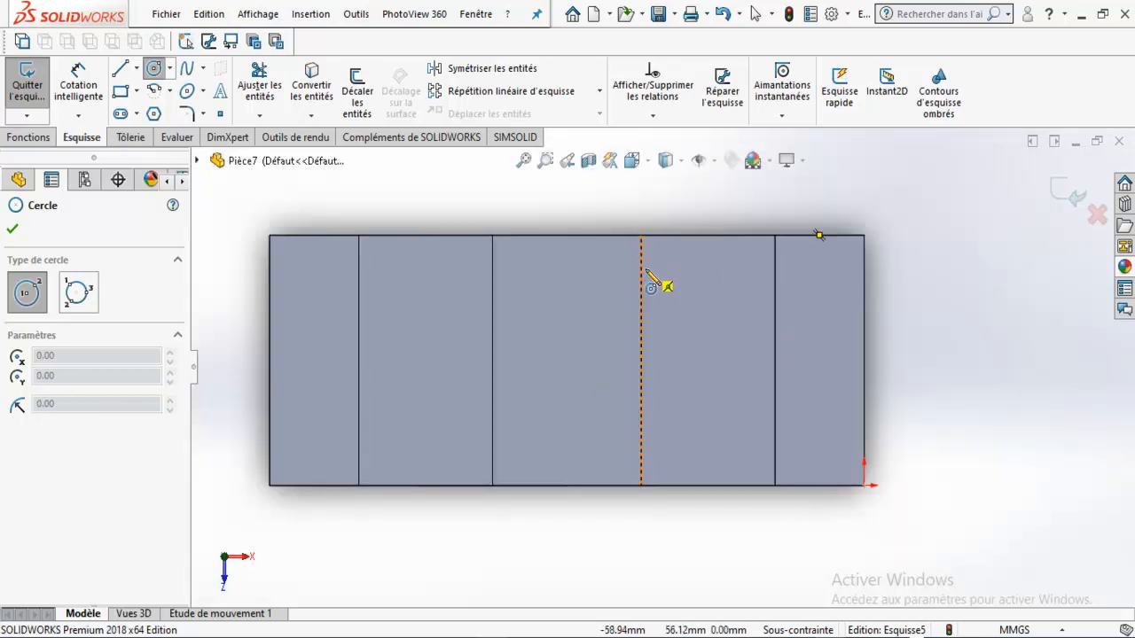
left_click(641, 360)
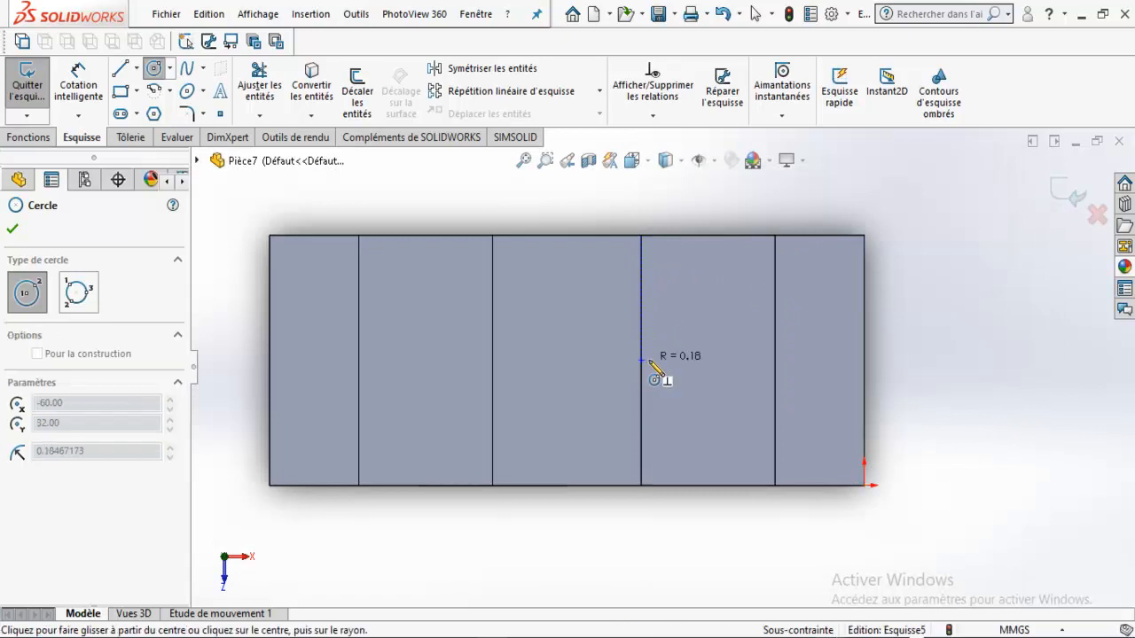
left_click(688, 379)
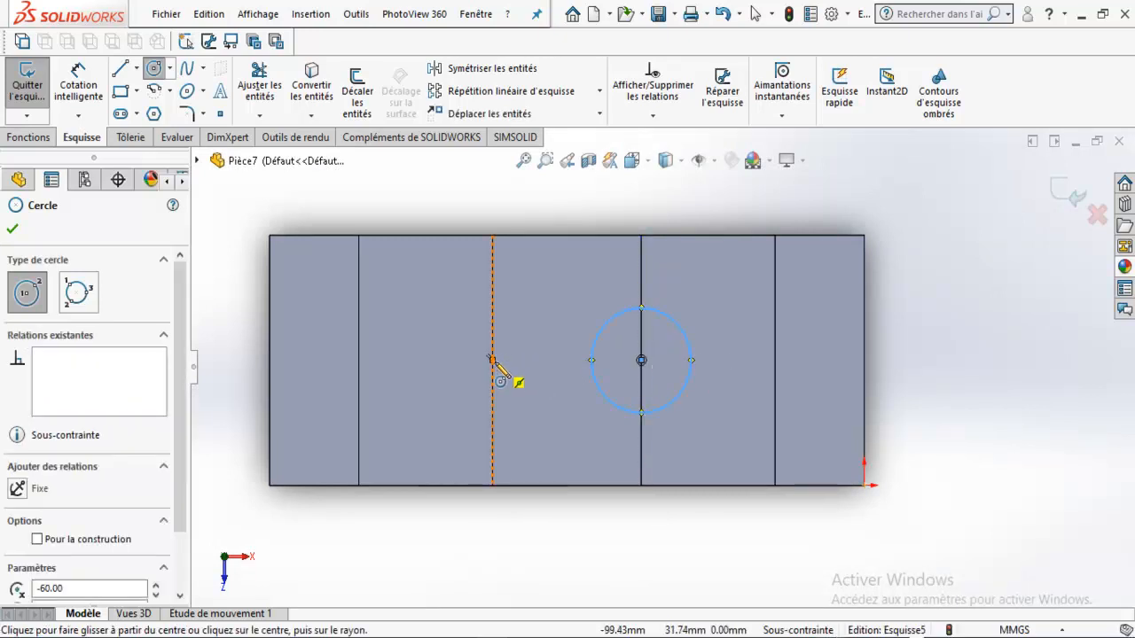
left_click(493, 360)
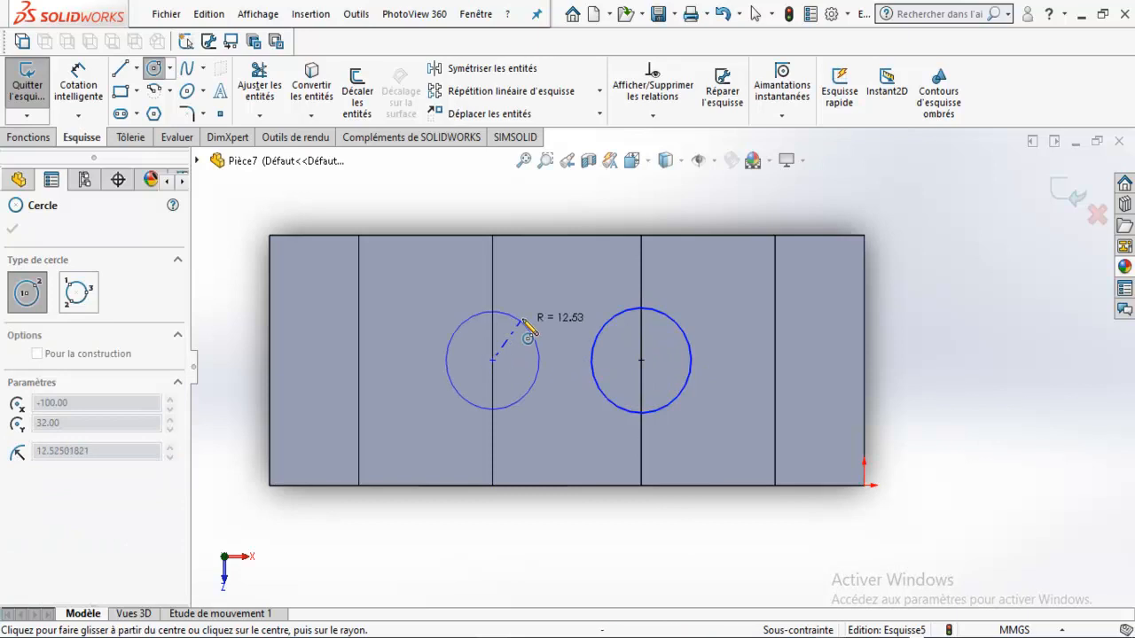
left_click(530, 322)
Step: Dimension the diameter of the circle on the right arm's inner edge to 28 mm, consulting drawing 33.jpg for the value
left_click(78, 84)
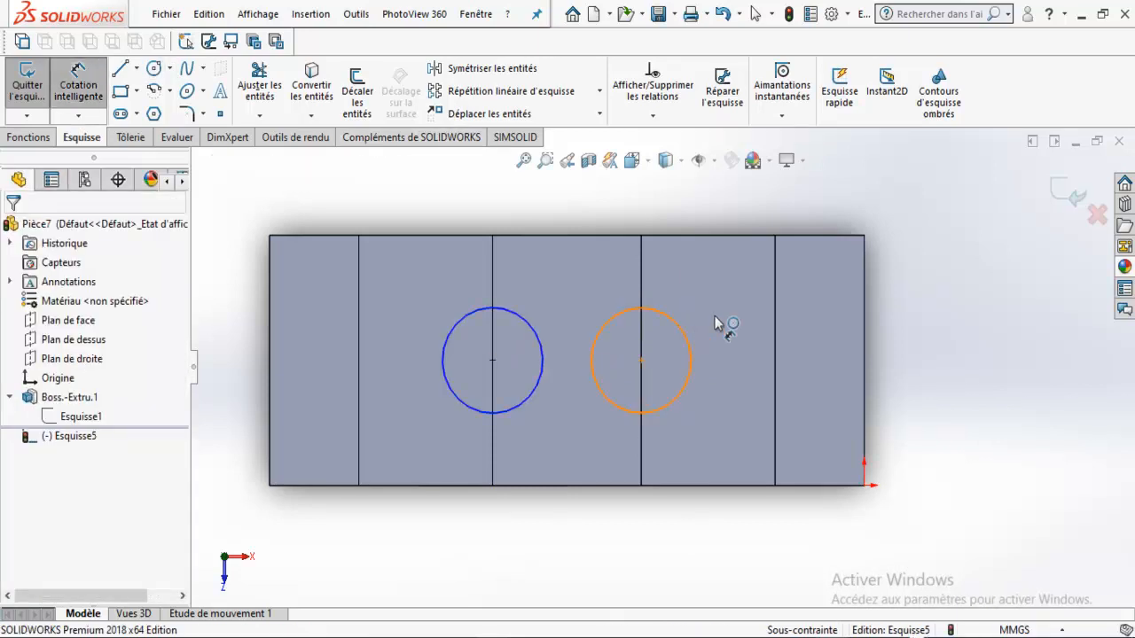
left_click(702, 332)
left_click(753, 304)
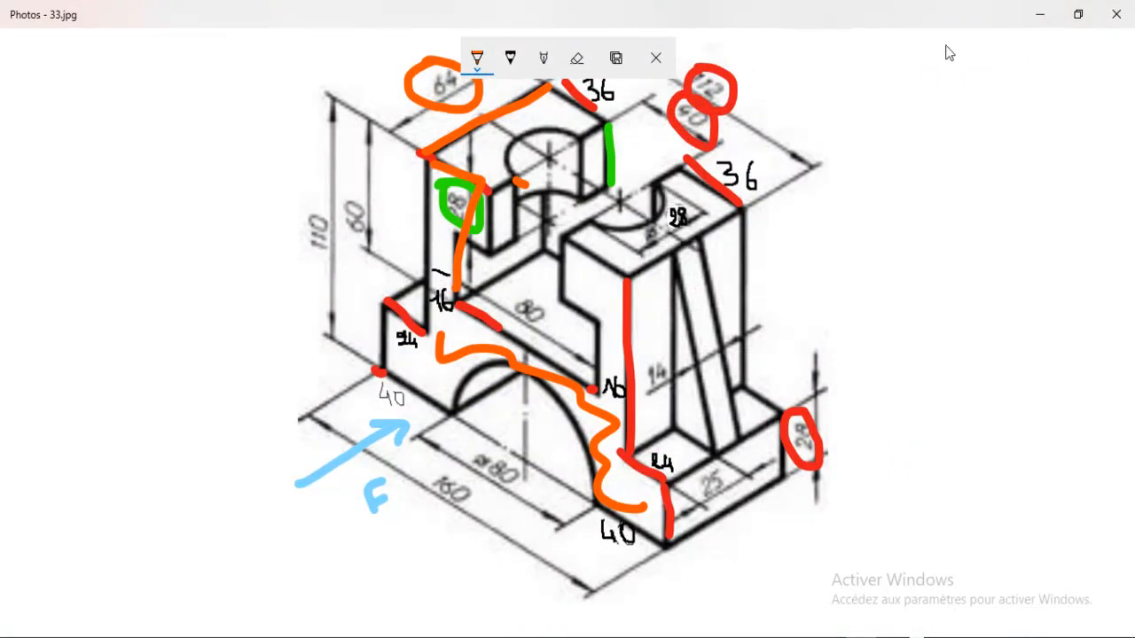
left_click(1039, 12)
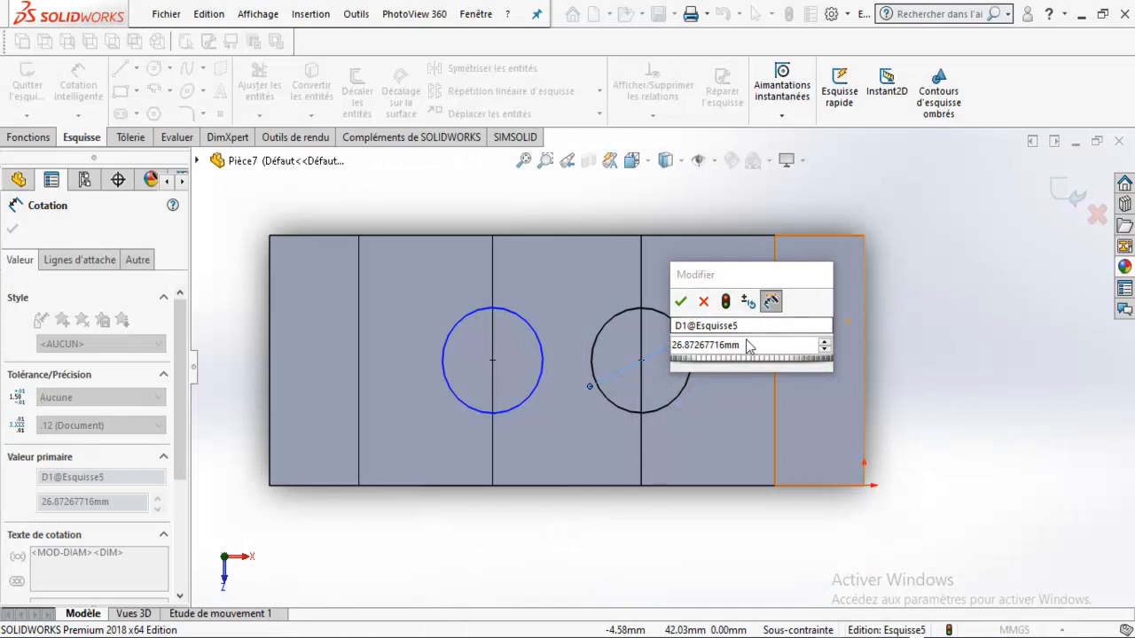
type("28")
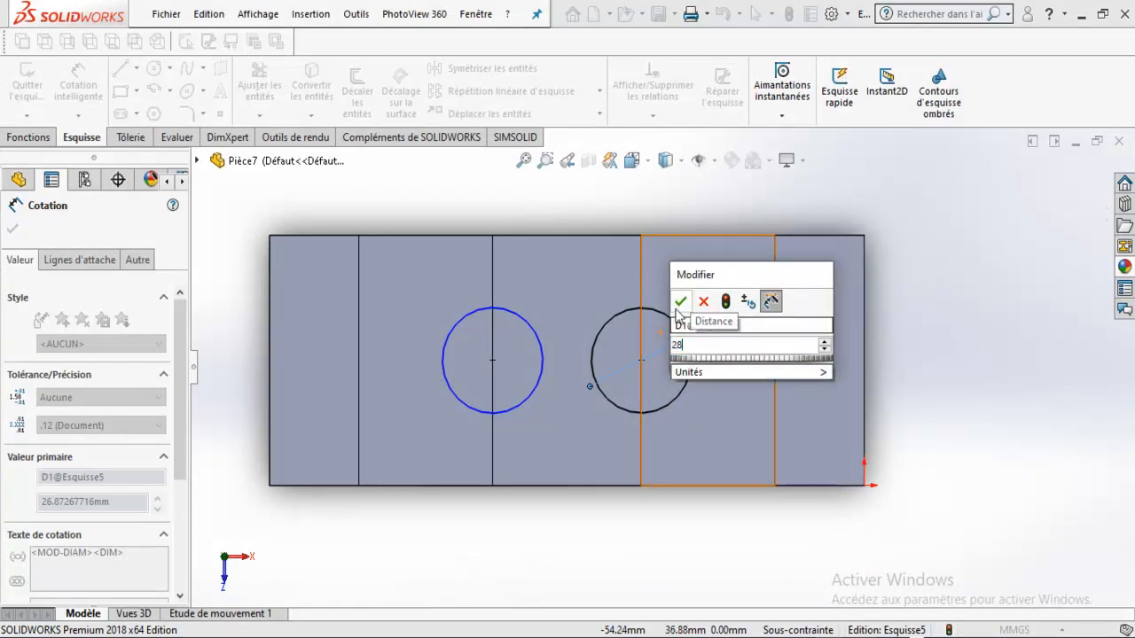
left_click_drag(755, 273, 900, 238)
left_click(826, 268)
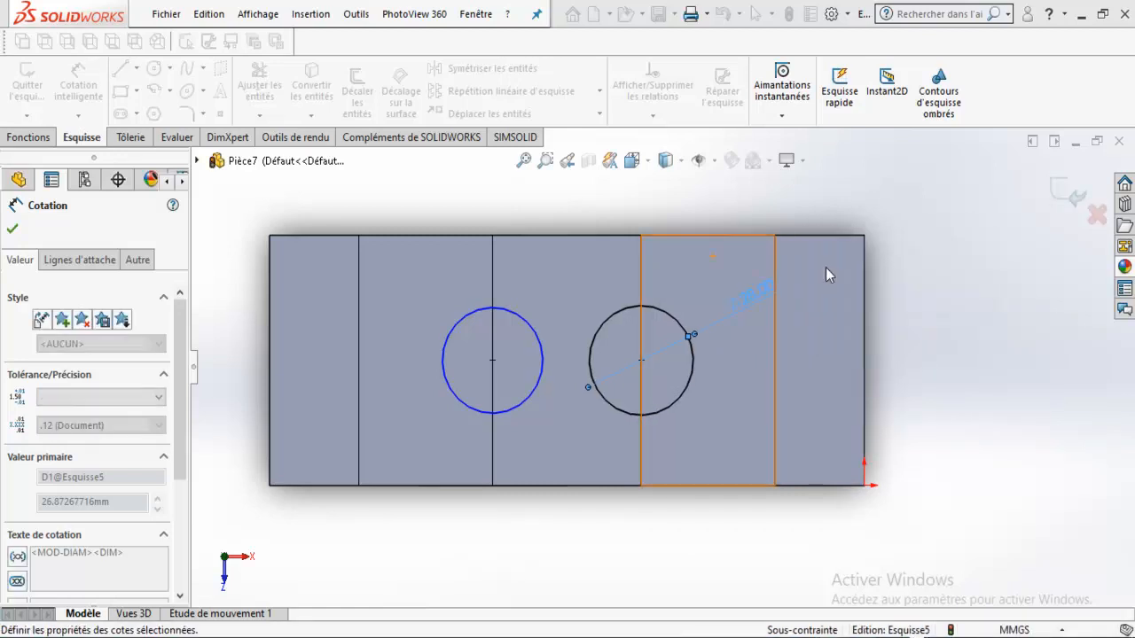
Step: Dimension the diameter of the circle on the left arm's inner edge to 28 mm
left_click(461, 329)
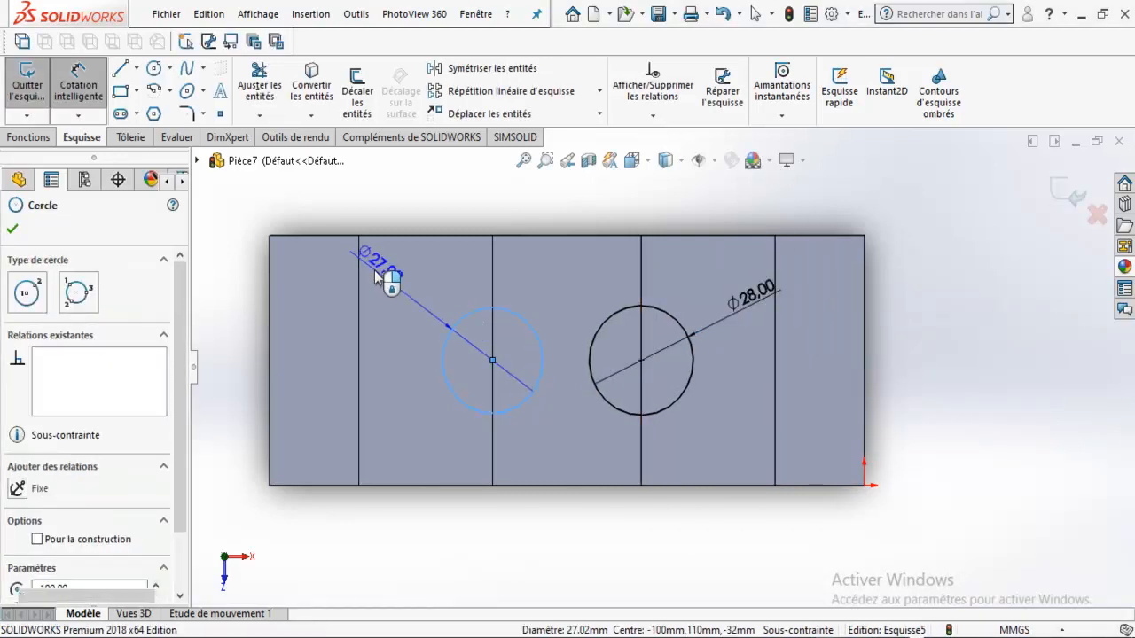
left_click(387, 270)
type("28")
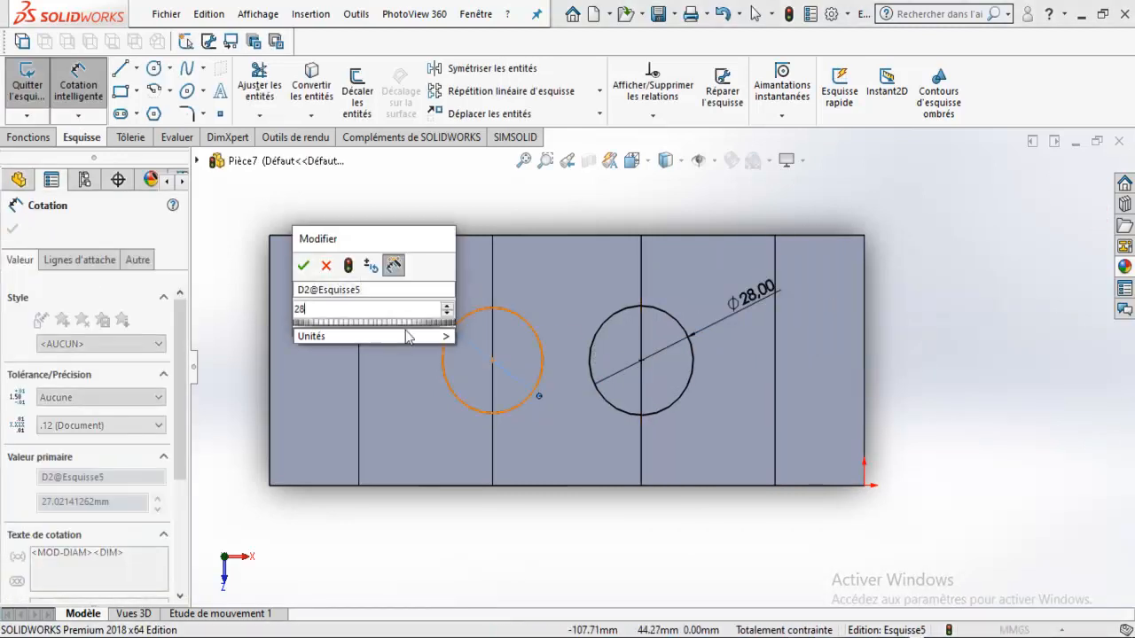
left_click(304, 267)
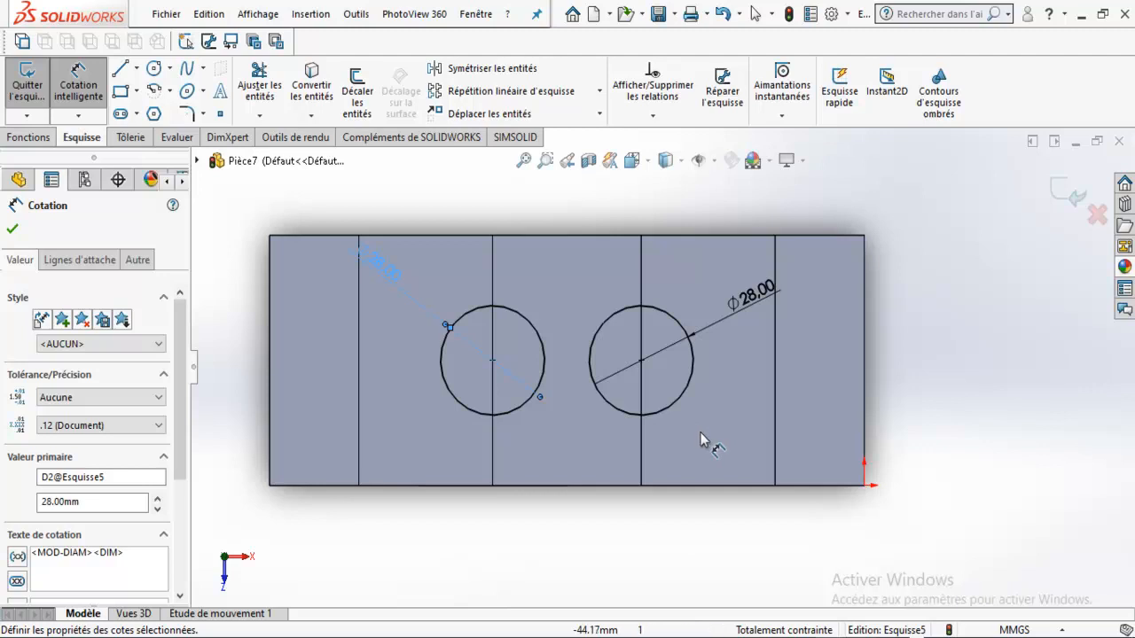
Step: Extrude the two 28 mm circles upward from the arms as a 93 mm boss merged with the bracket
middle_click_drag(695, 416, 681, 287)
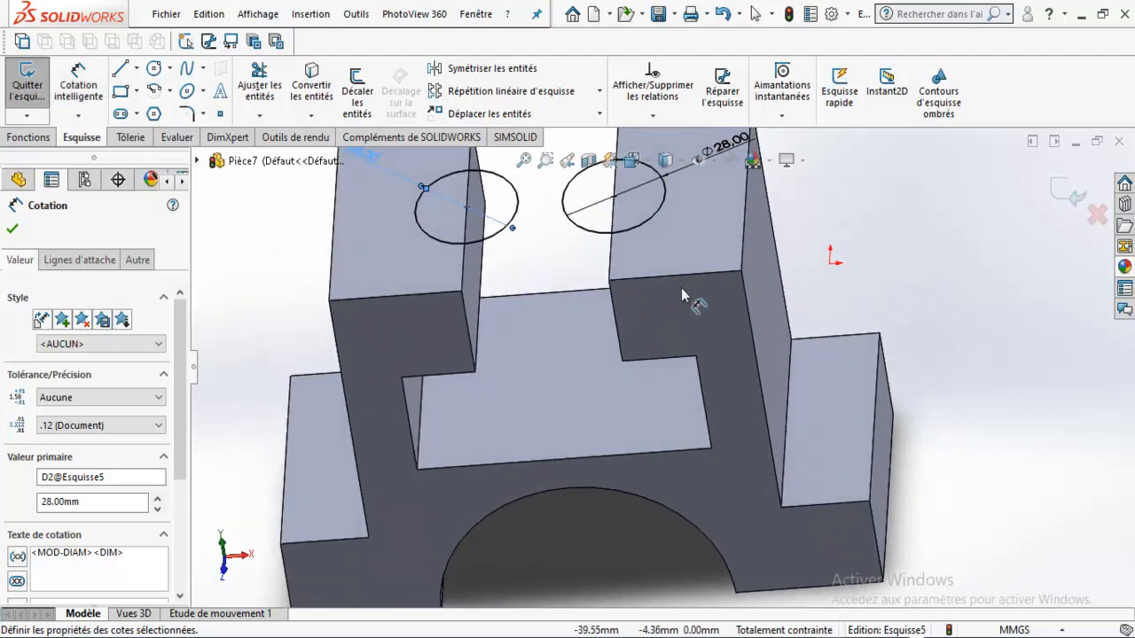
left_click(27, 138)
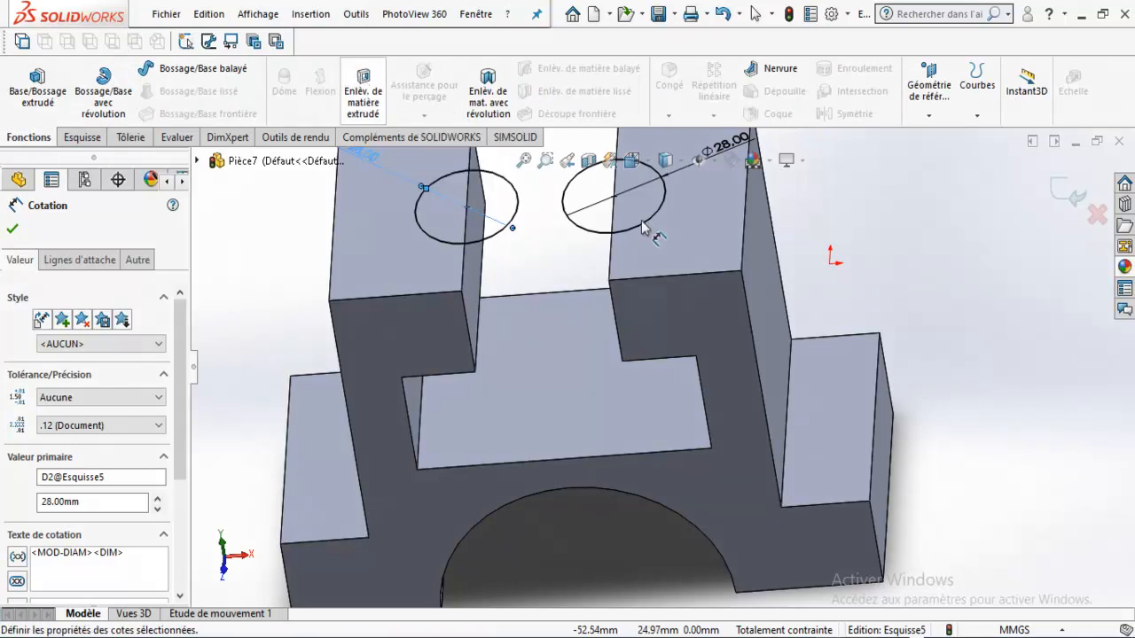
scroll(656, 244, "up", 2)
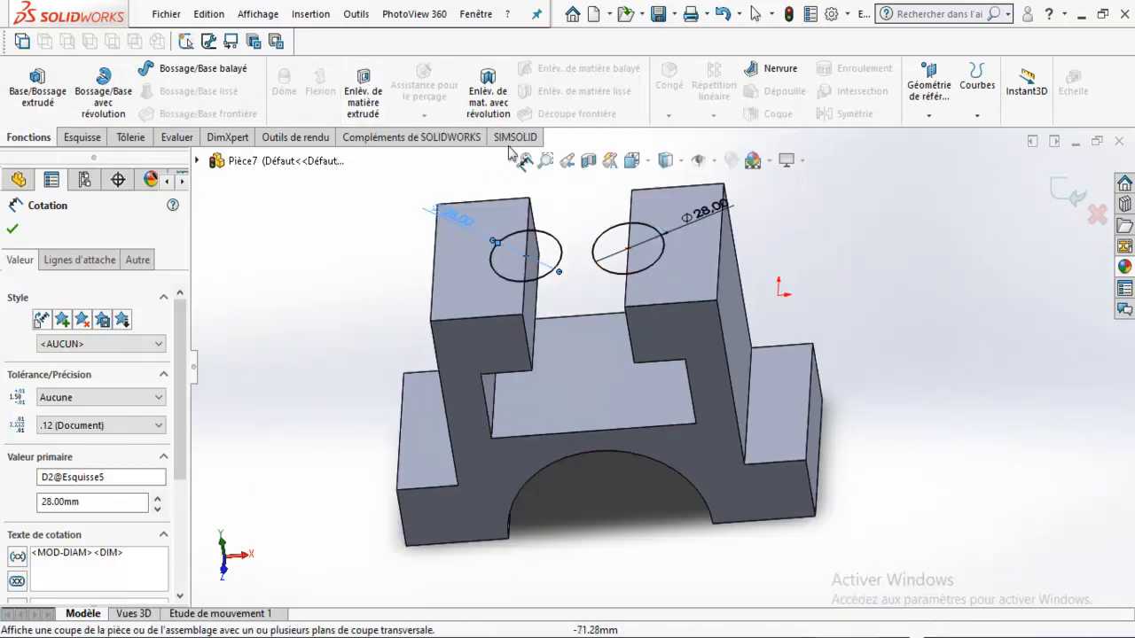
left_click(37, 87)
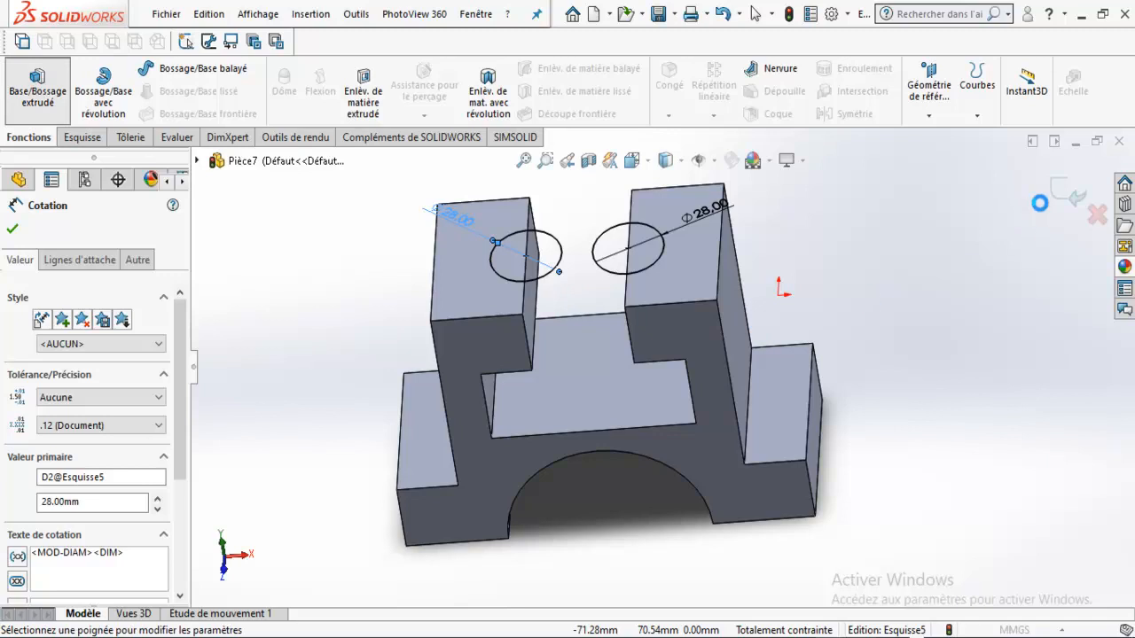
scroll(620, 344, "up", 5)
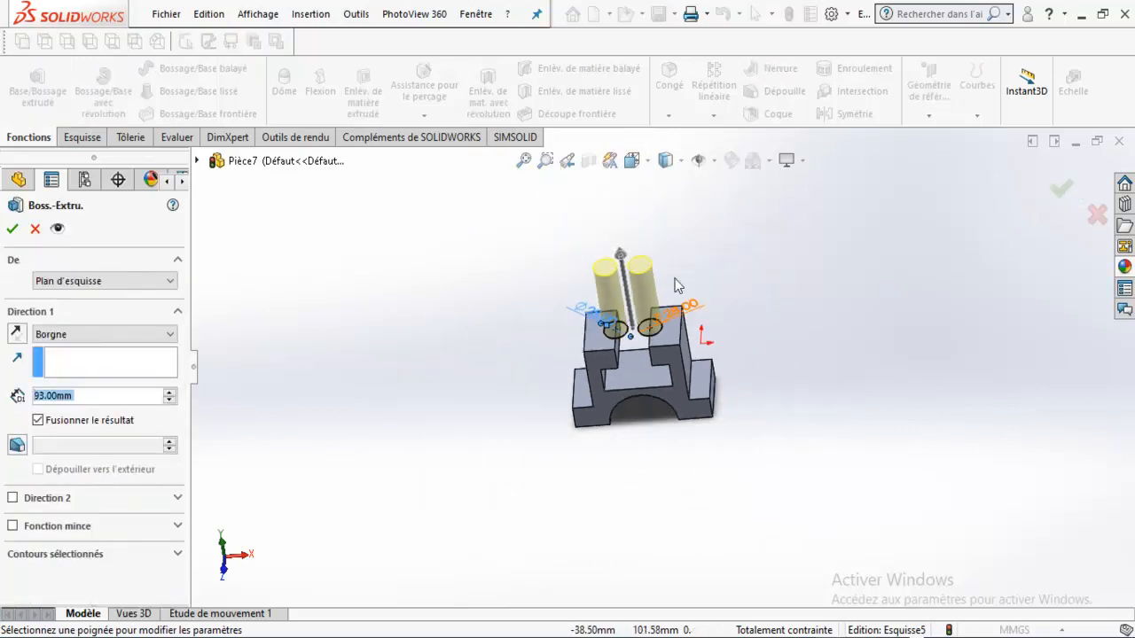
left_click(13, 231)
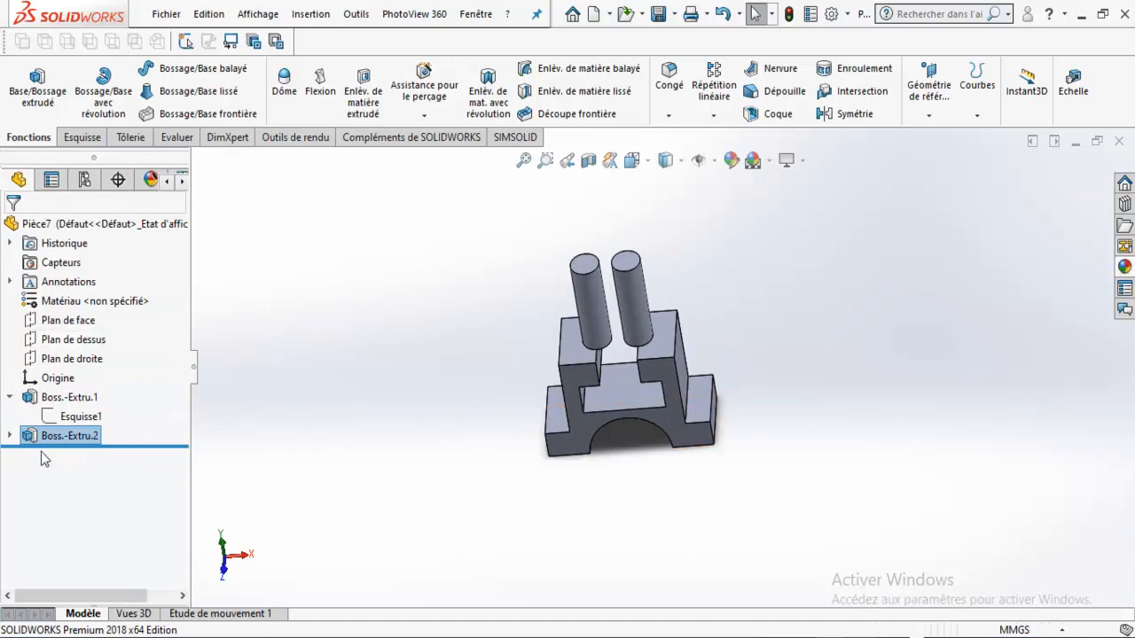
Step: Delete the Boss.-Extru.2 feature with the two cylinders while keeping its circle sketch
right_click(76, 435)
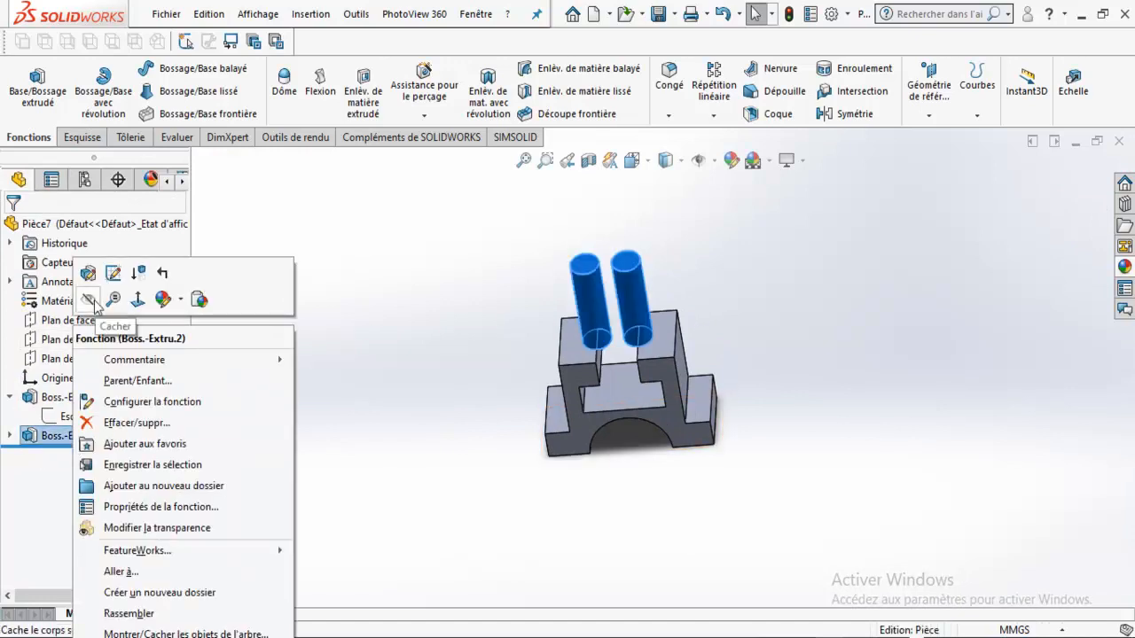
left_click(133, 423)
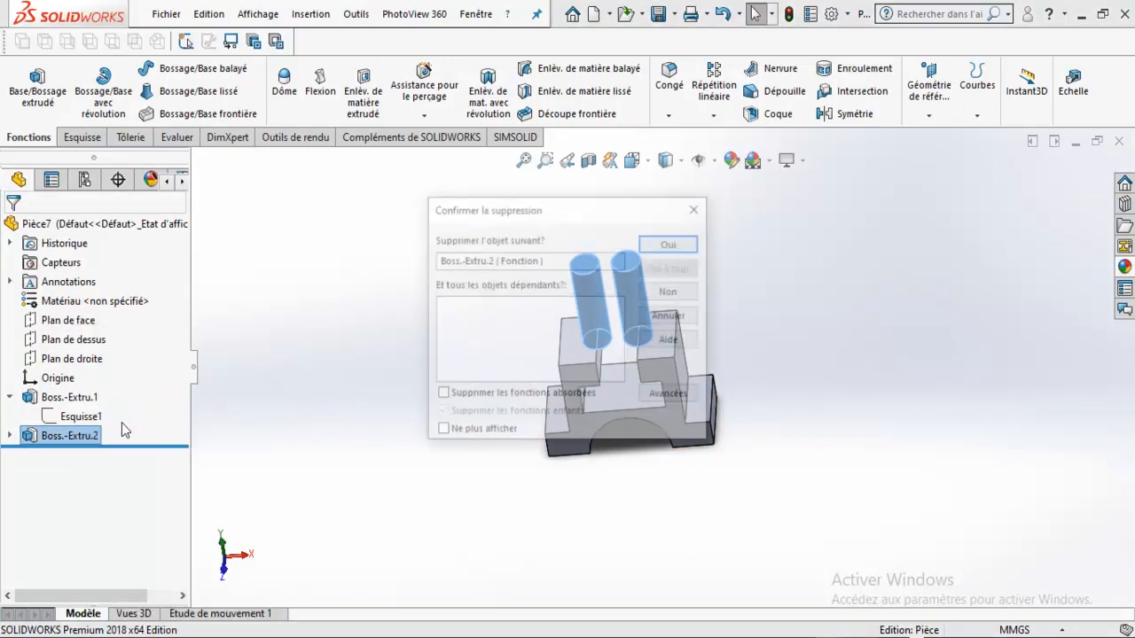
left_click(658, 241)
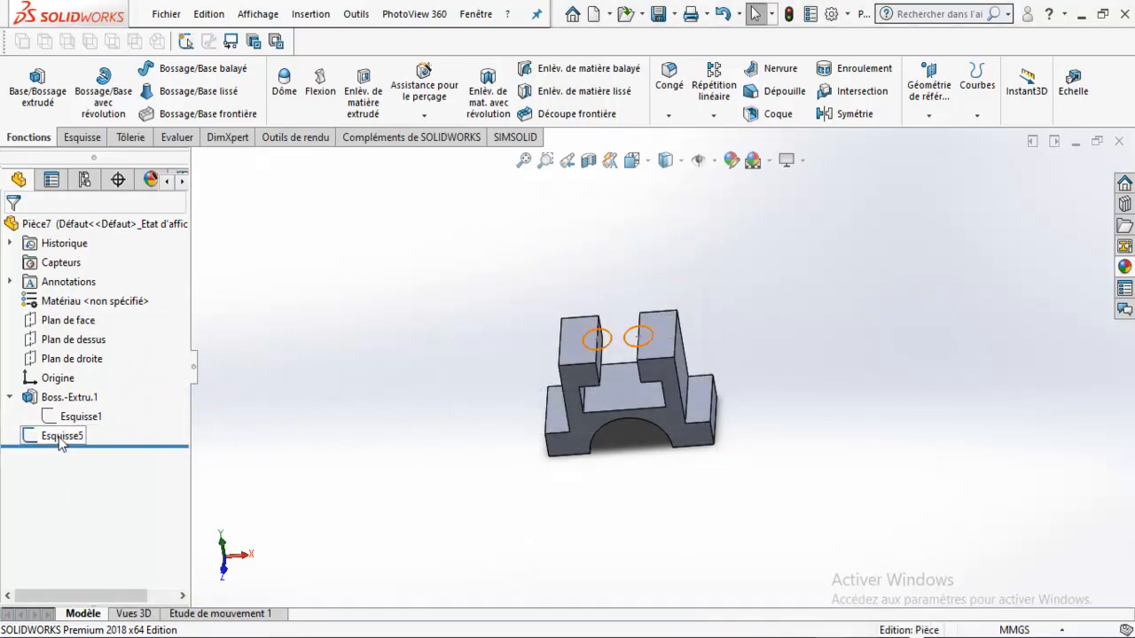
left_click(59, 438)
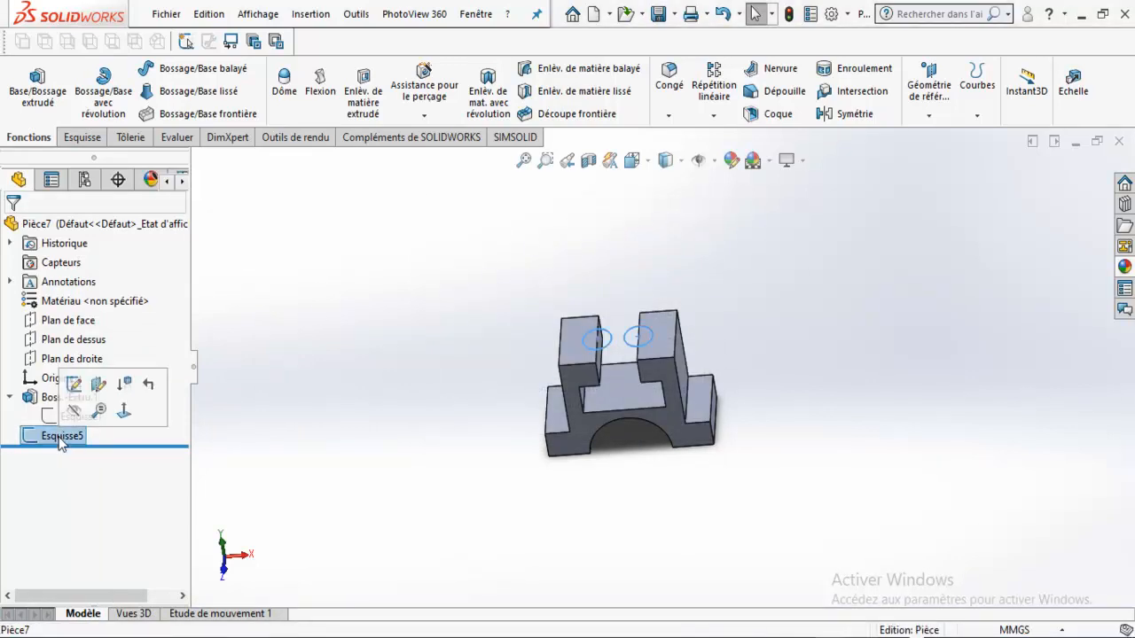
right_click(62, 438)
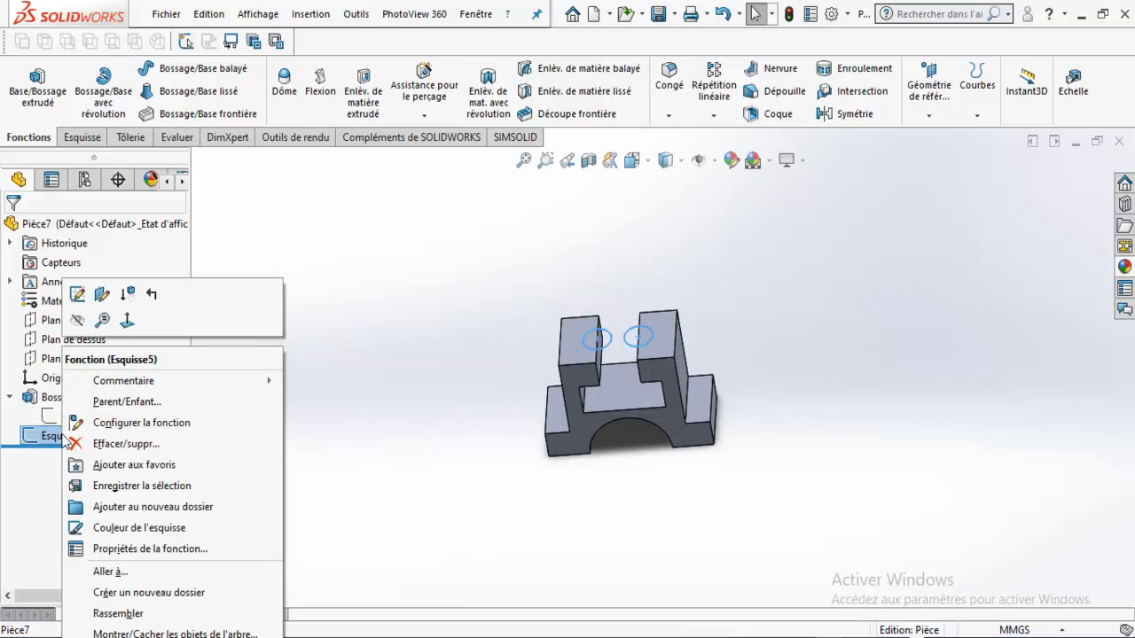
left_click(78, 295)
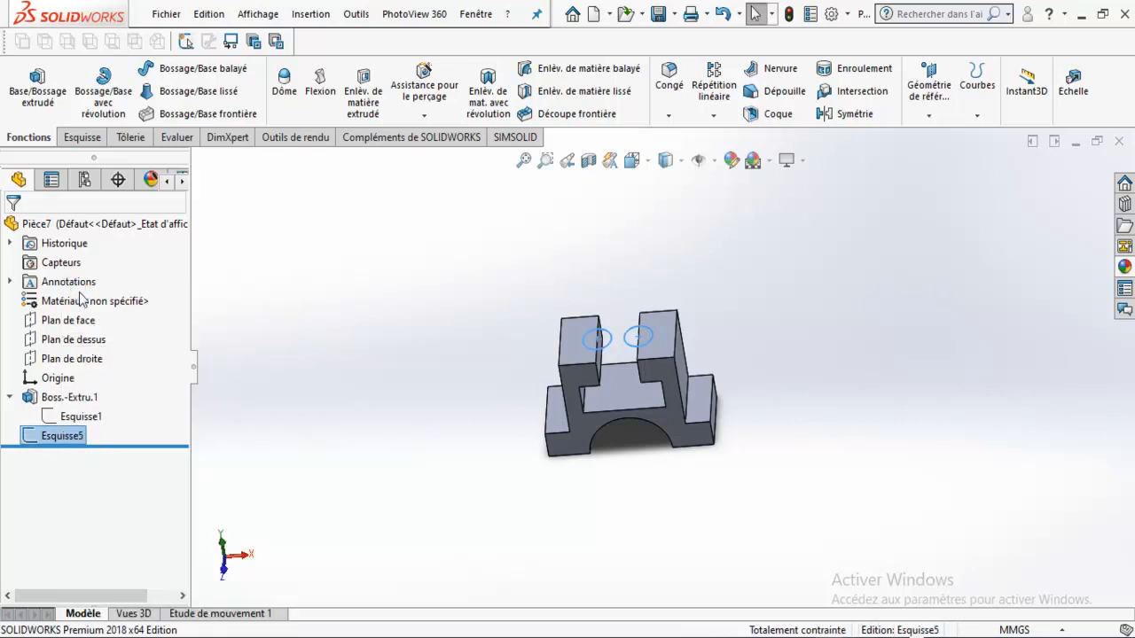
left_click(26, 142)
left_click(363, 93)
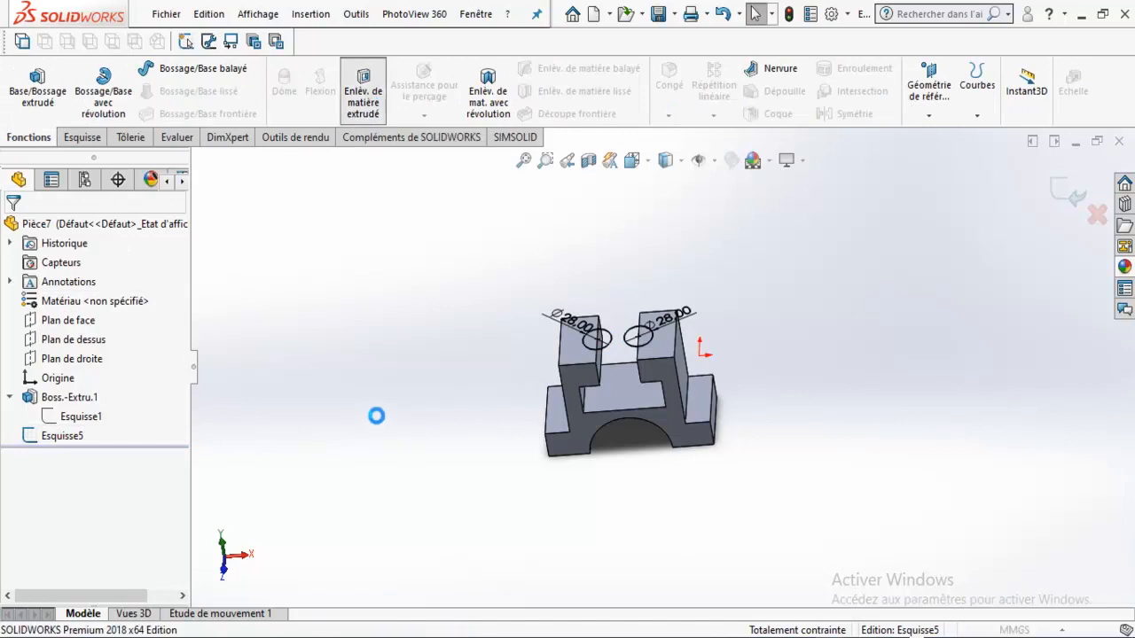
left_click(1092, 215)
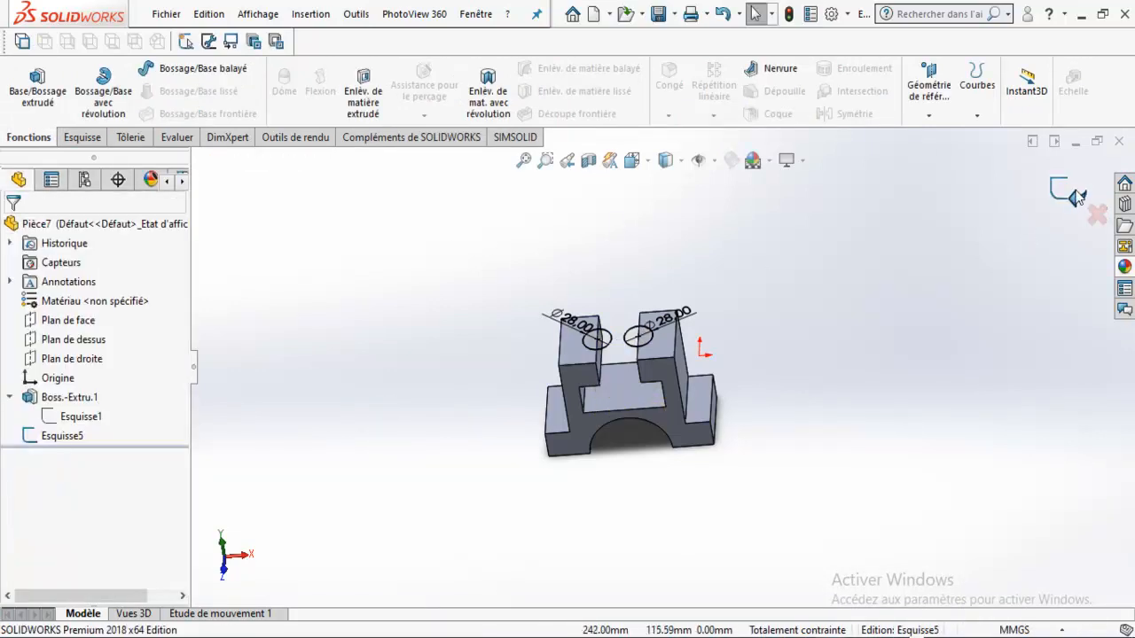
left_click(1073, 193)
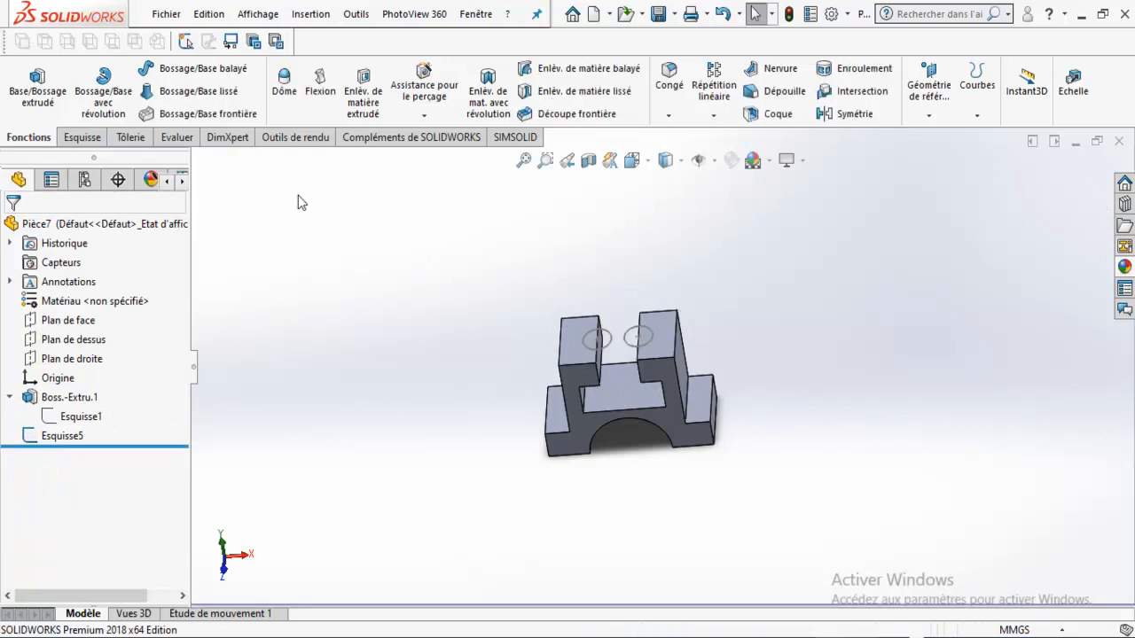
left_click(359, 81)
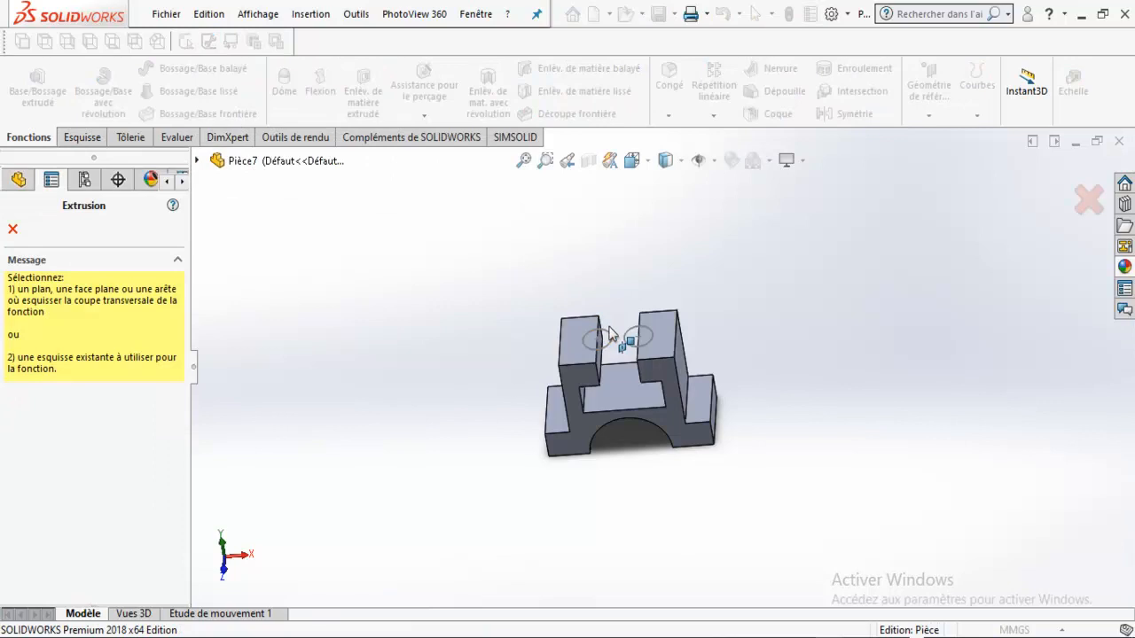
scroll(626, 353, "down", 5)
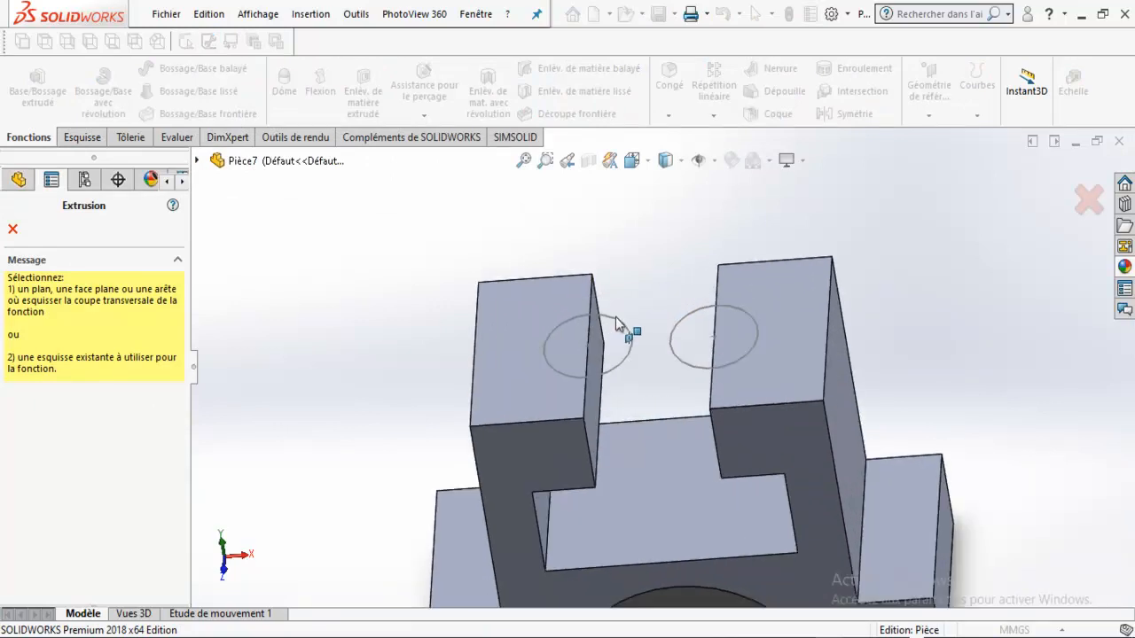
left_click(616, 319)
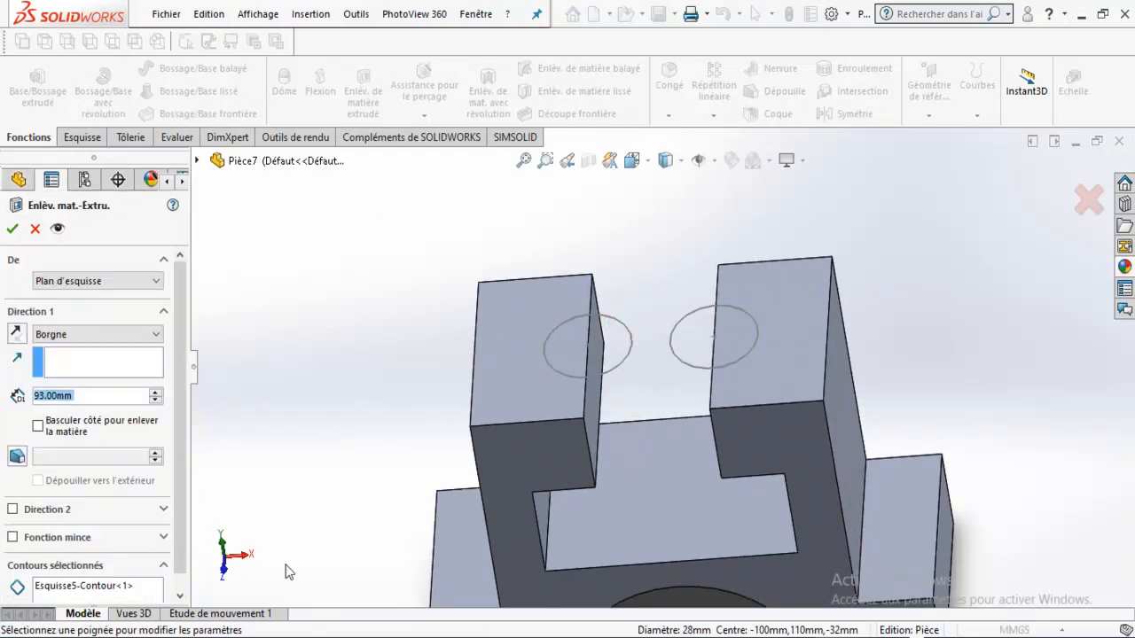
left_click(1097, 219)
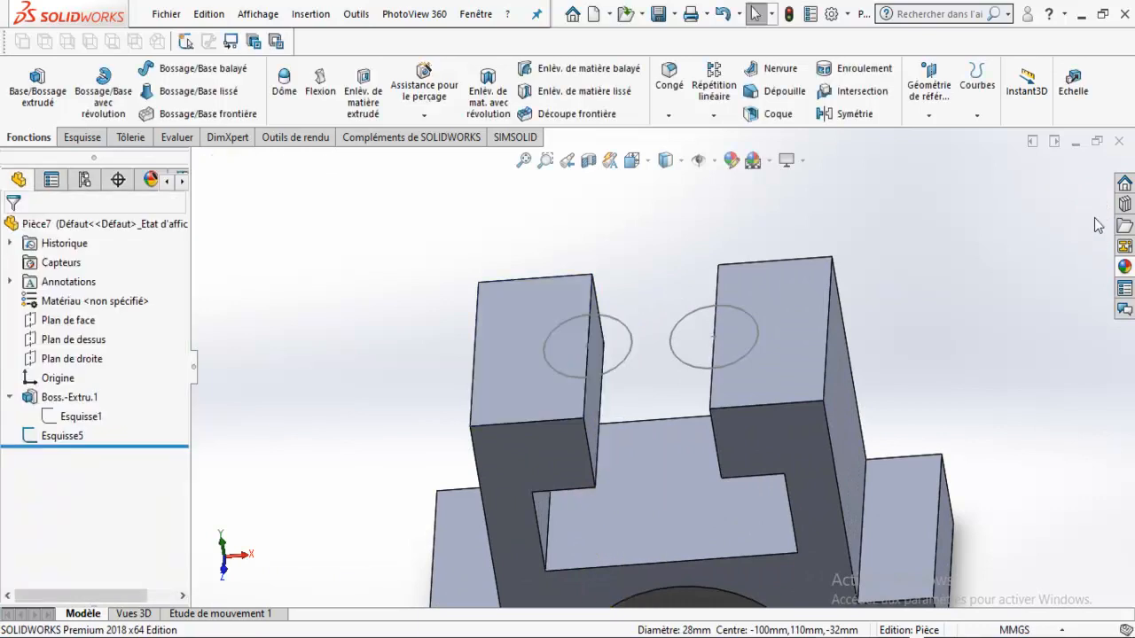
left_click(90, 140)
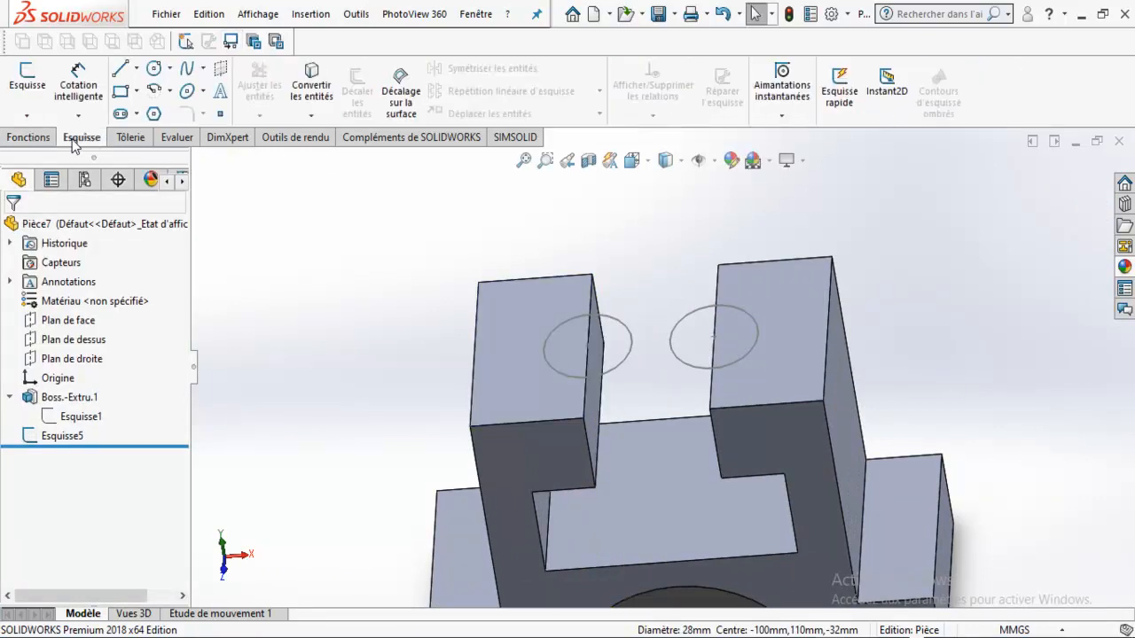
left_click(40, 139)
left_click(373, 93)
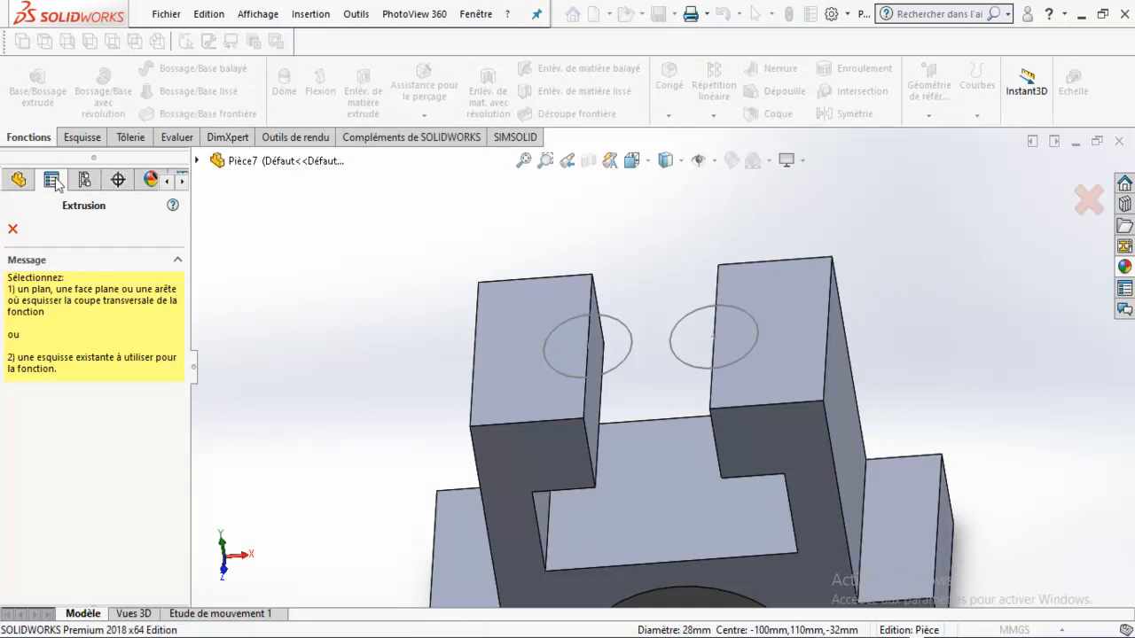
left_click(18, 180)
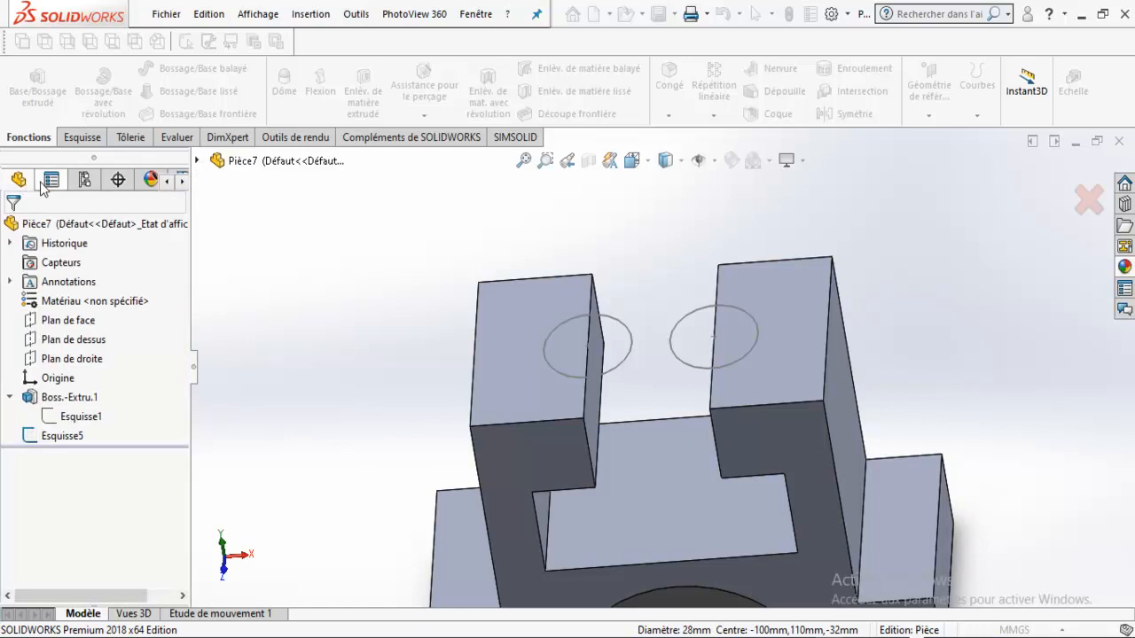
left_click(198, 161)
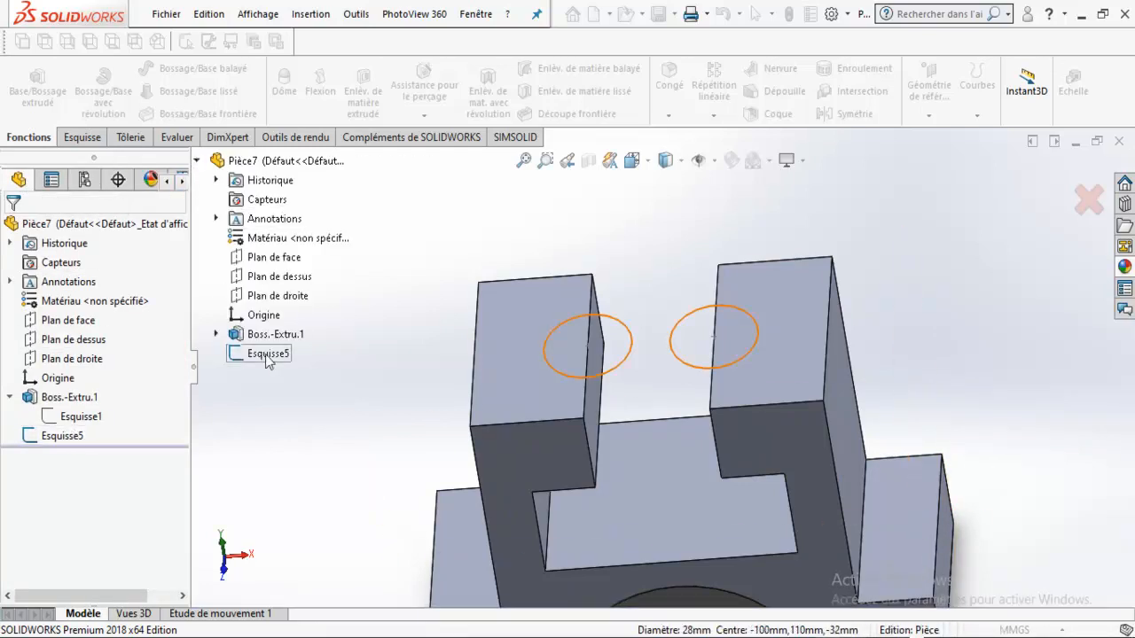
left_click(71, 437)
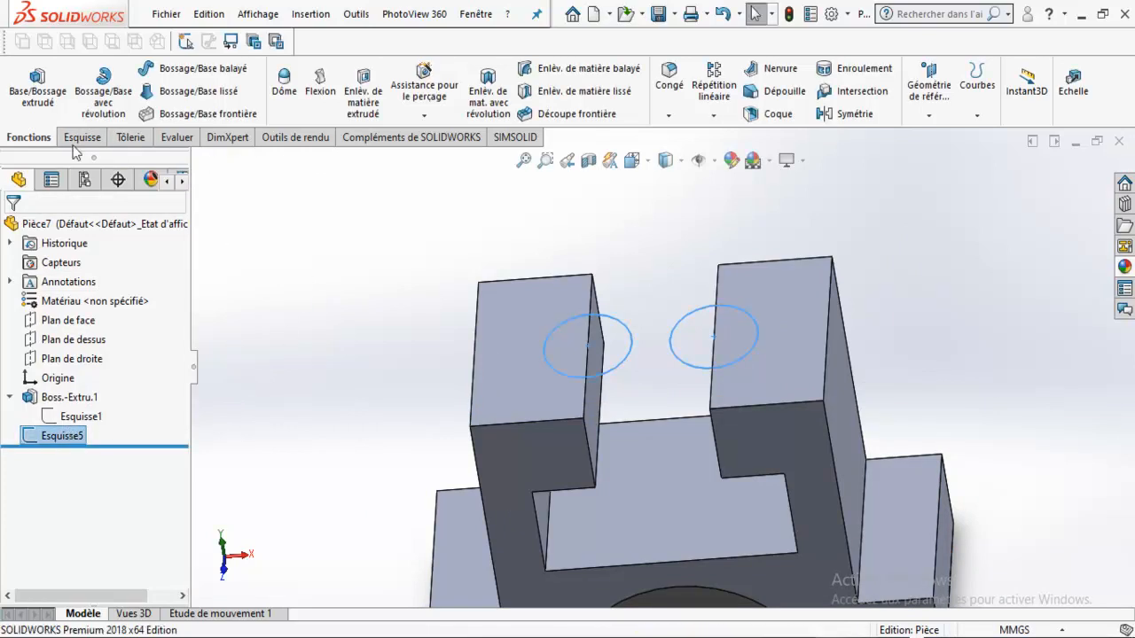
left_click(333, 209)
Step: Start an extruded cut from Esquisse5, using both 28 mm circles as the profile
left_click(363, 95)
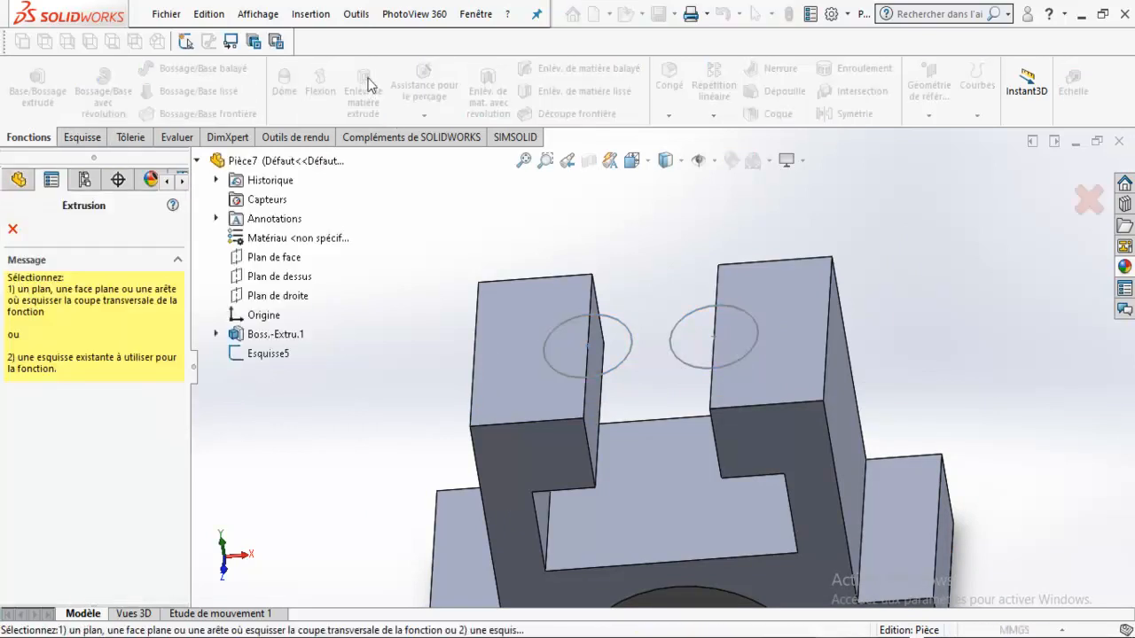
left_click(266, 354)
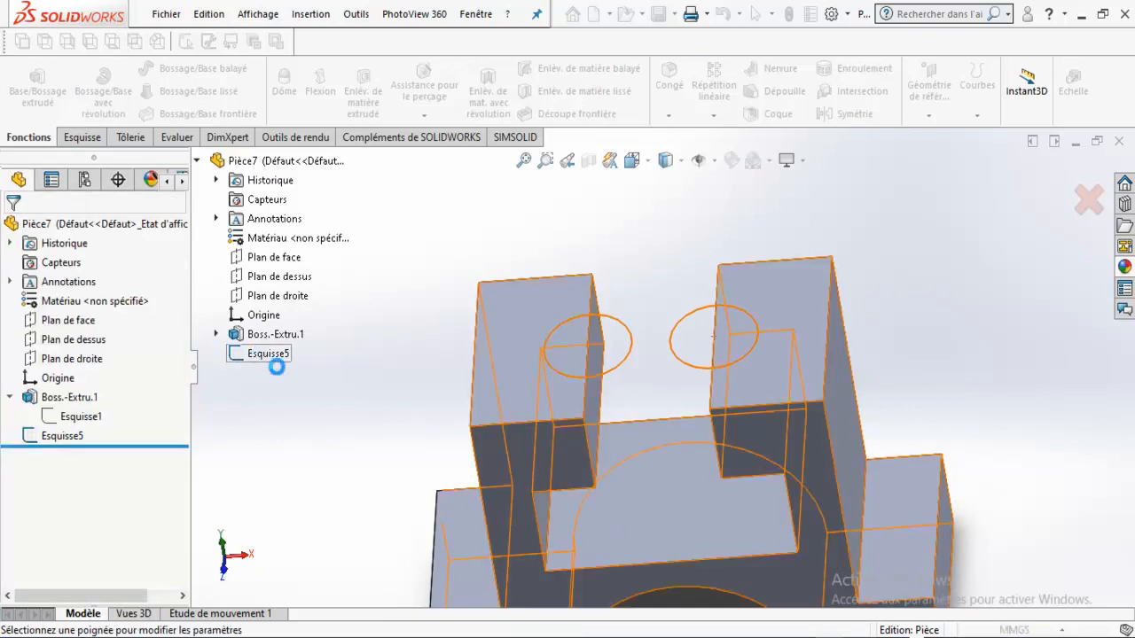
middle_click_drag(436, 307, 382, 253)
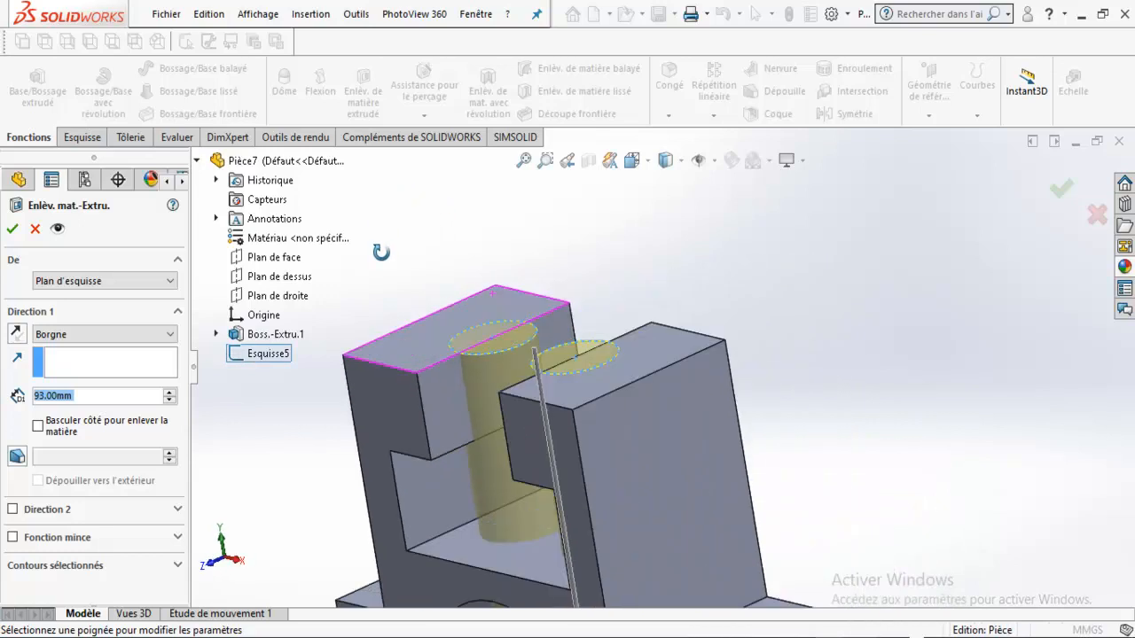
scroll(581, 446, "up", 3)
key("ctrl+1")
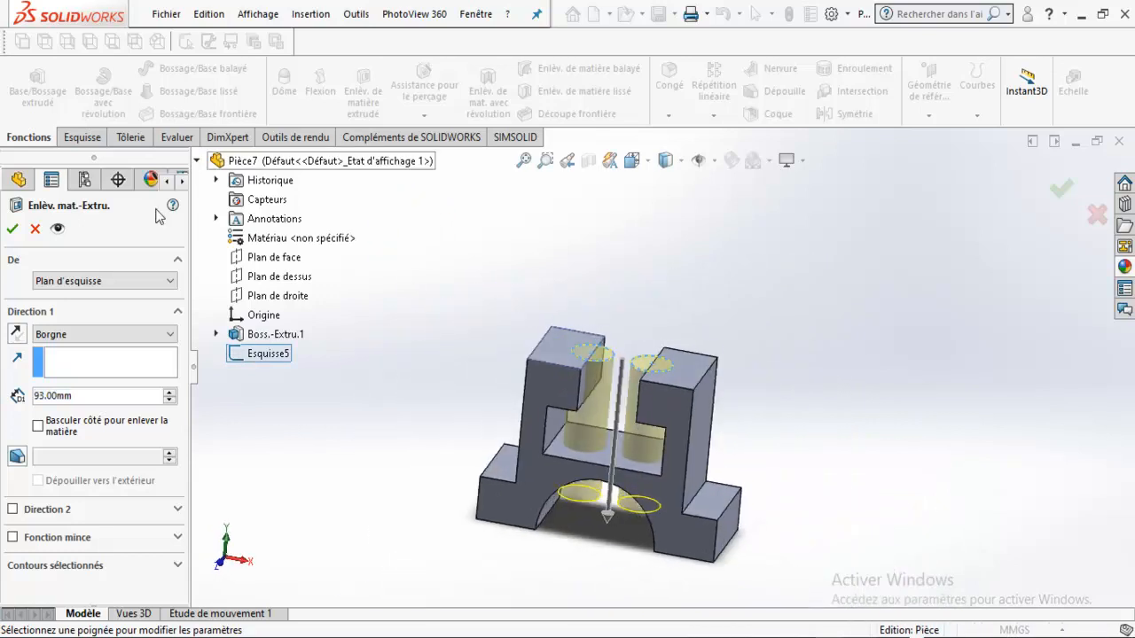
Step: Try the A travers tout and Plan milieu end conditions for the cut, returning Direction 1 to Borgne
left_click(49, 335)
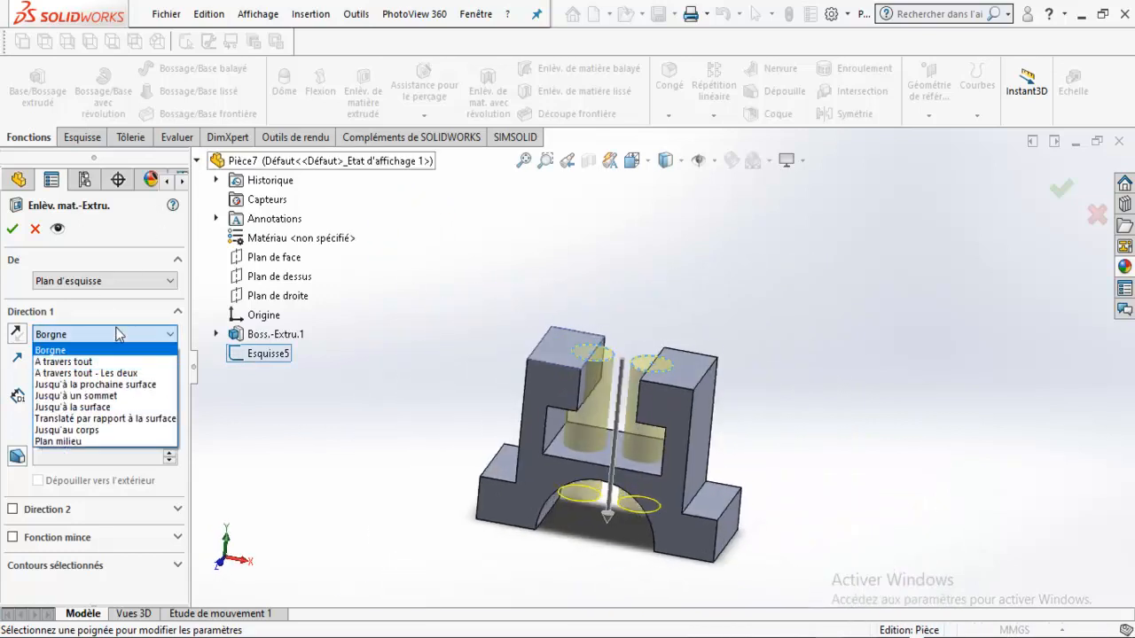
left_click(102, 366)
left_click(110, 335)
left_click(92, 441)
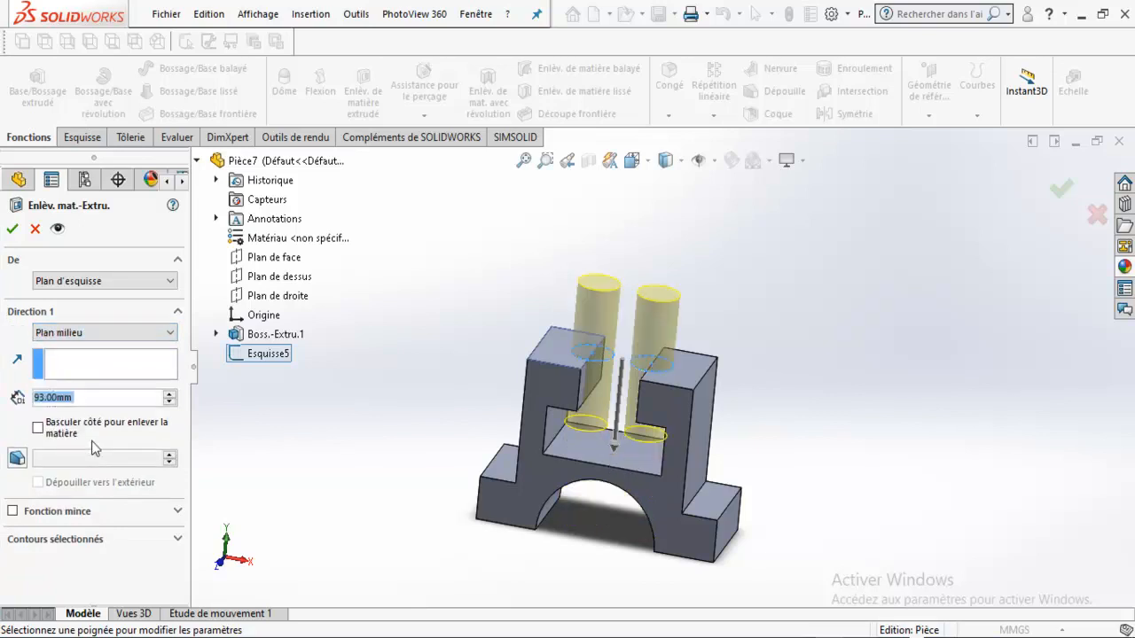
left_click(133, 334)
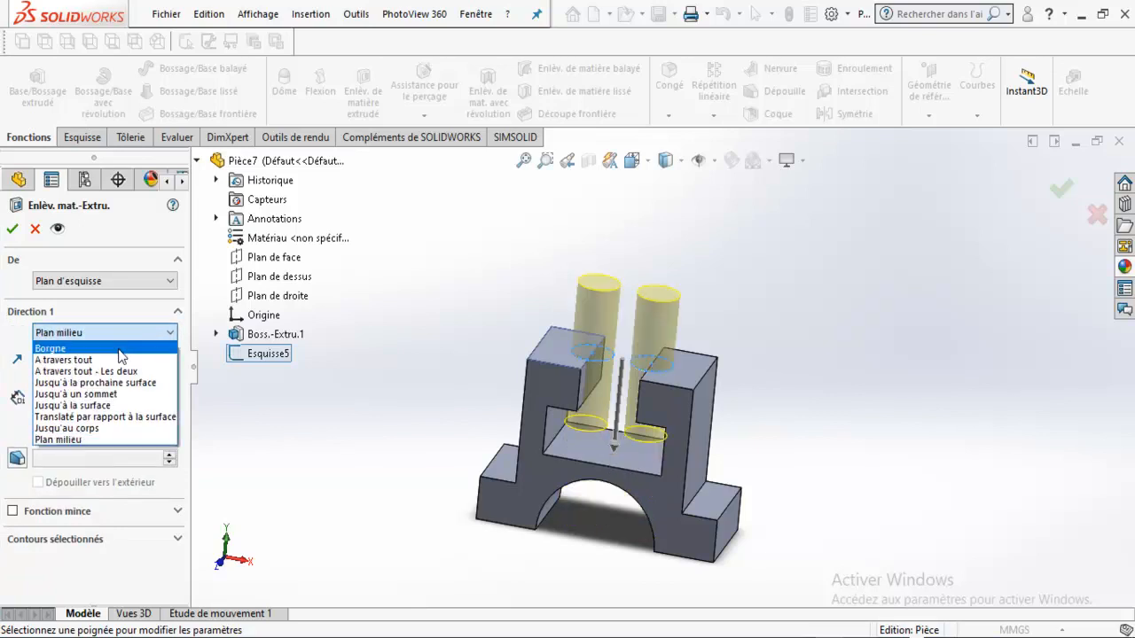
left_click(106, 348)
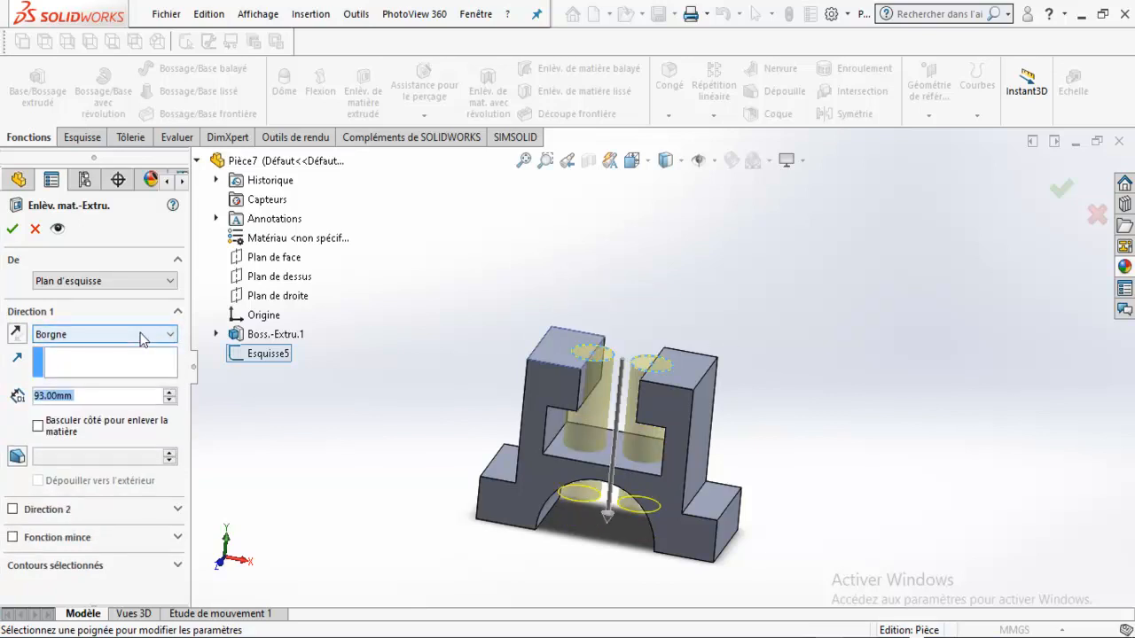
Step: Check the jaw height in the reference drawing 33.jpg and complete the blind cut with a depth of 28 mm
middle_click_drag(696, 344, 653, 369)
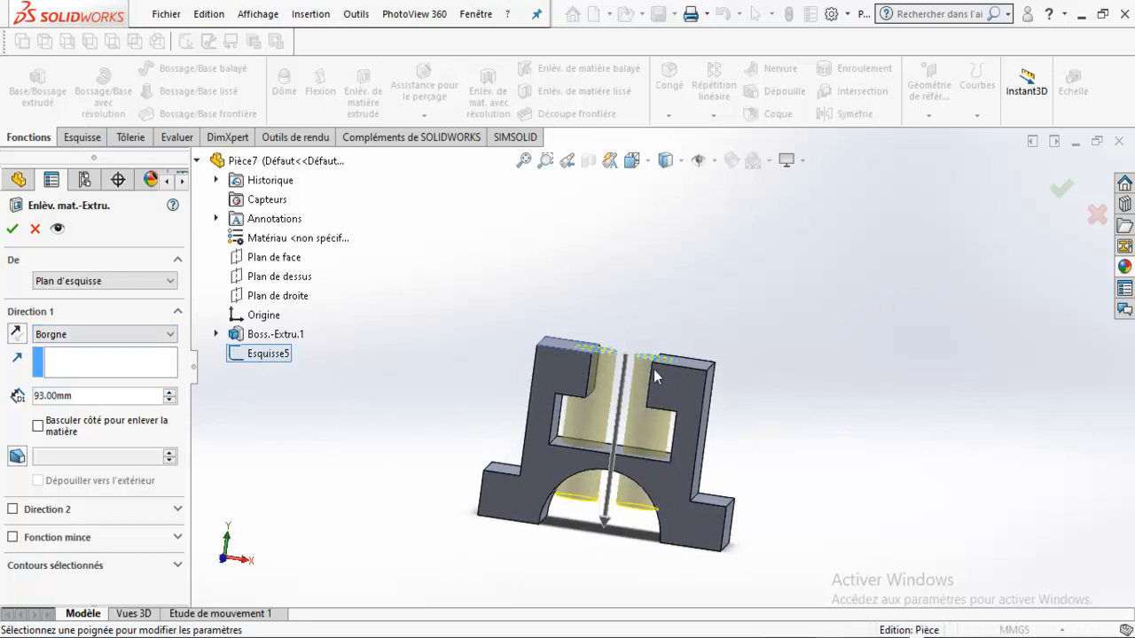
key("alt+Tab")
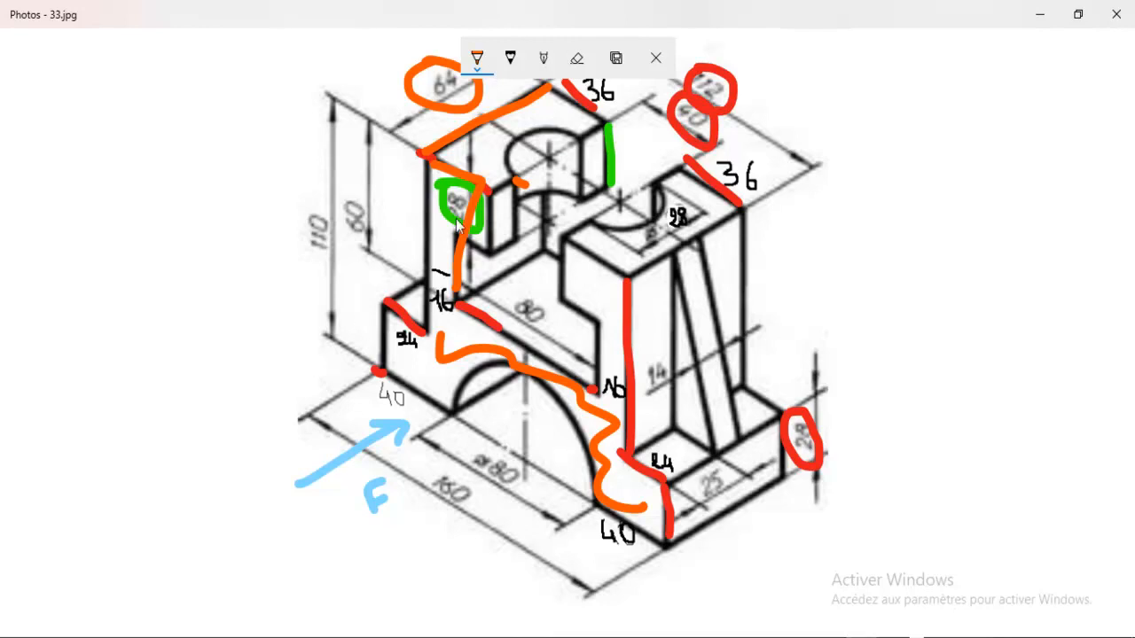
left_click(868, 629)
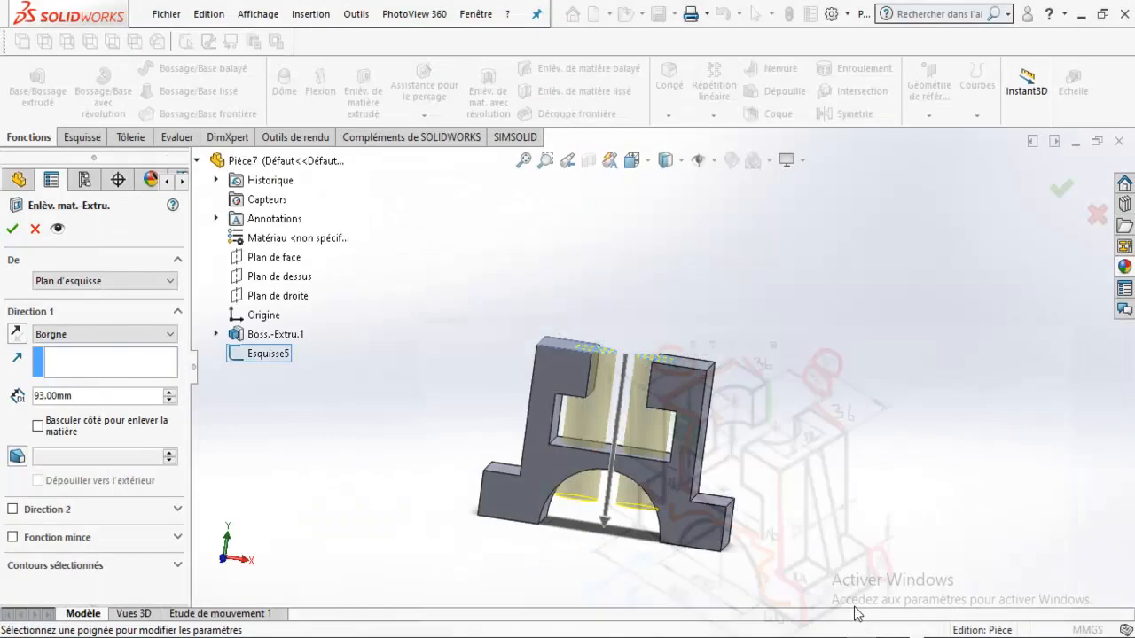
double_click(62, 395)
type("28")
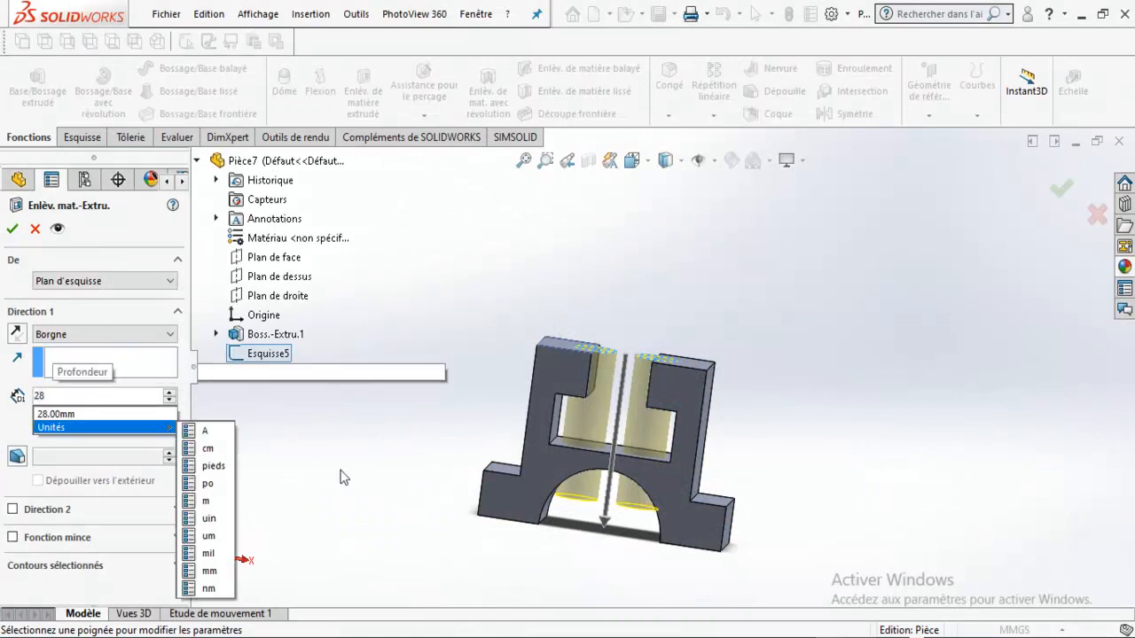
key("Return")
left_click(12, 231)
Step: Edit the circular cut so it ends with Jusqu'à la surface at the underside of the left upper jaw
middle_click_drag(684, 274, 617, 365)
scroll(630, 396, "down", 2)
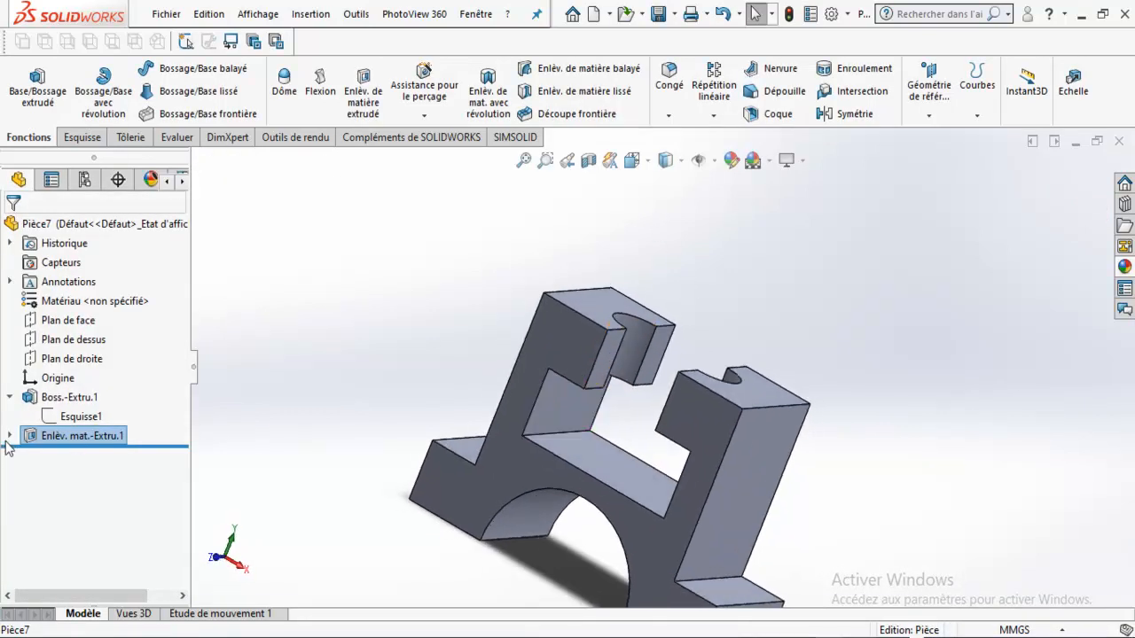
right_click(41, 438)
left_click(62, 274)
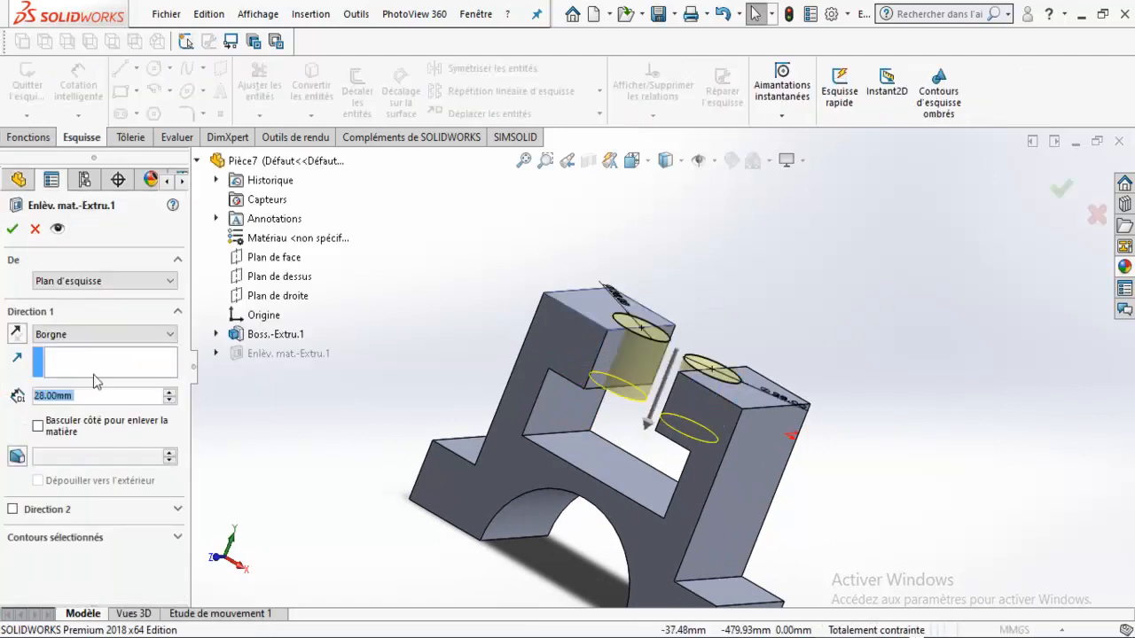
left_click(105, 343)
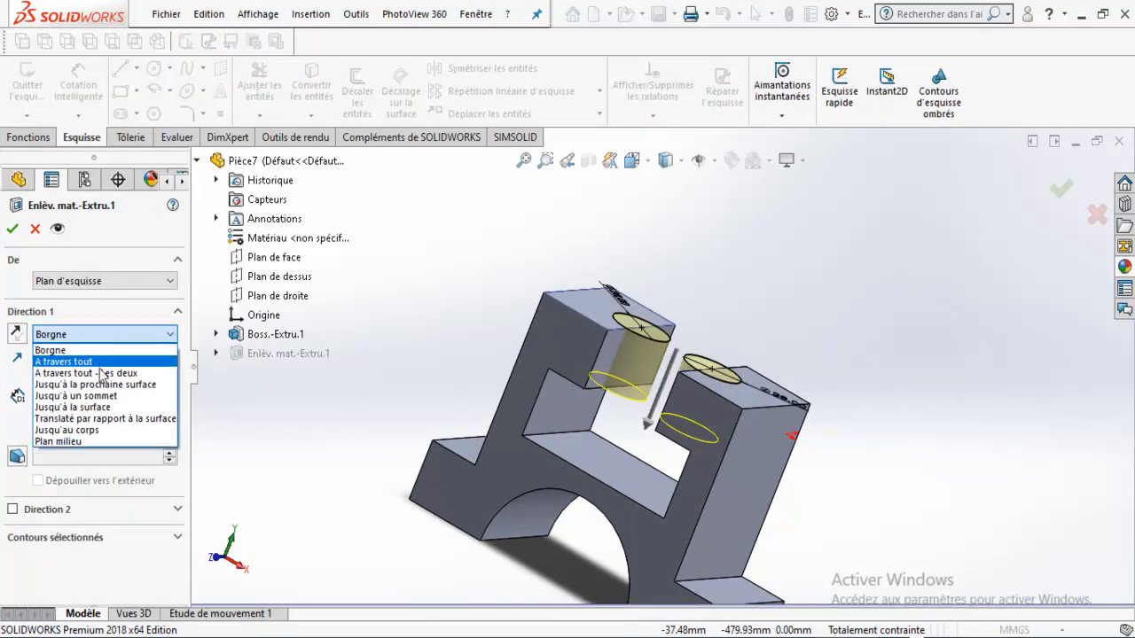
left_click(72, 407)
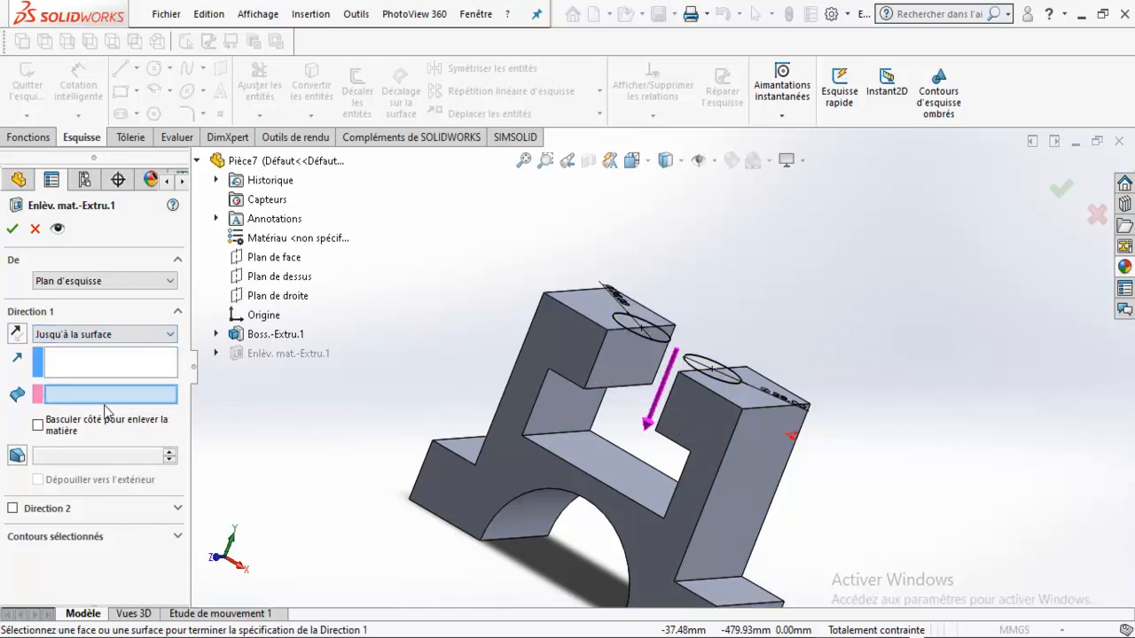
left_click(111, 335)
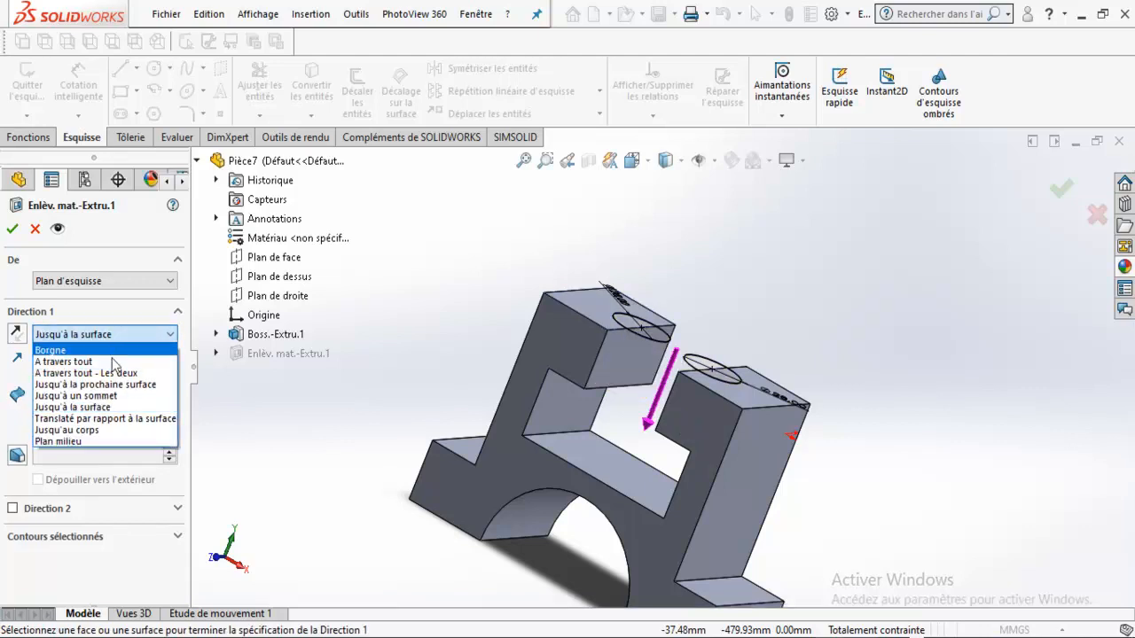
left_click(72, 411)
middle_click_drag(674, 417, 642, 436)
scroll(642, 436, "down", 3)
left_click(548, 343)
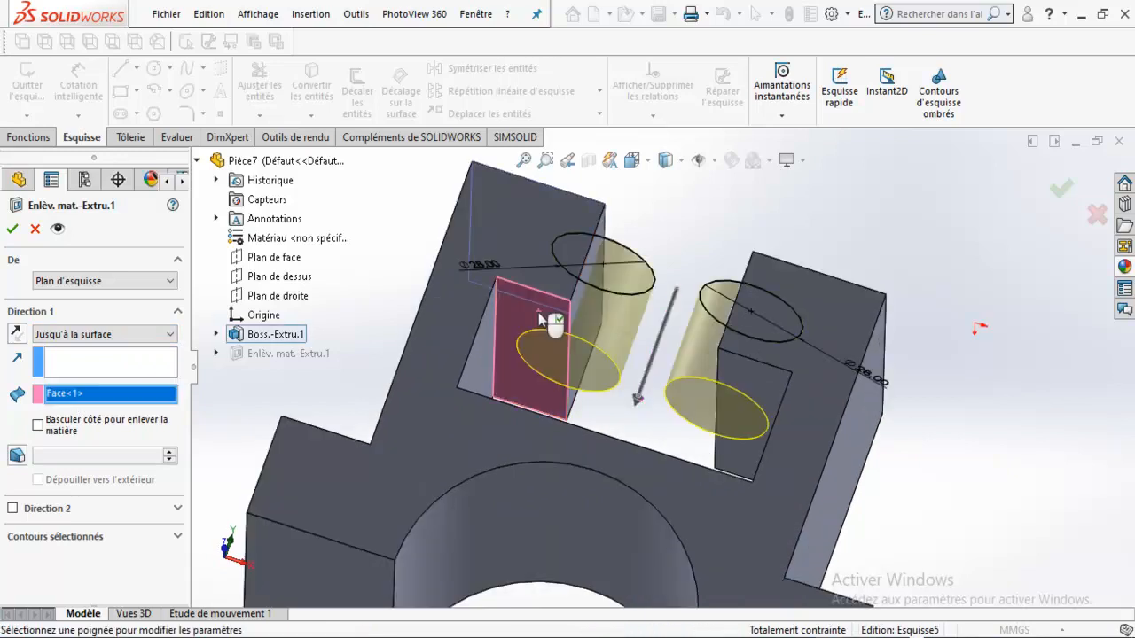
left_click(13, 230)
middle_click_drag(725, 218, 658, 309)
scroll(692, 353, "up", 5)
scroll(697, 273, "up", 3)
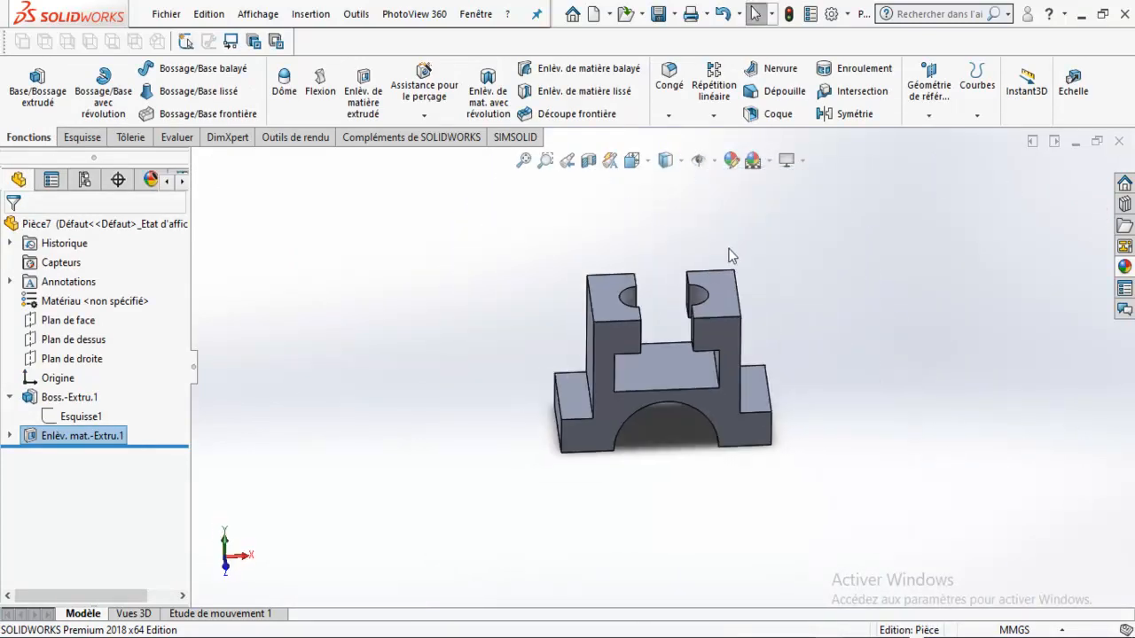
middle_click_drag(697, 273, 756, 256)
scroll(763, 335, "down", 2)
middle_click_drag(719, 441, 623, 390)
left_click(10, 397)
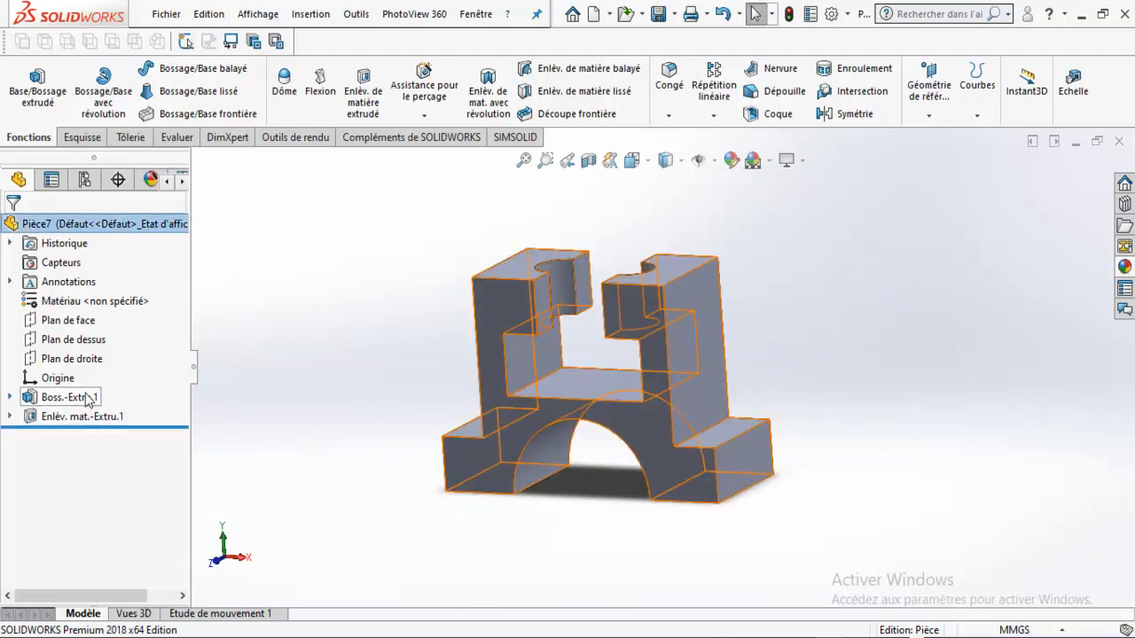
Step: Trace the triangular rib's edges beside the outer upright in orange on the reference drawing 33.jpg, and return to the SOLIDWORKS model
left_click(579, 281)
left_click(428, 286)
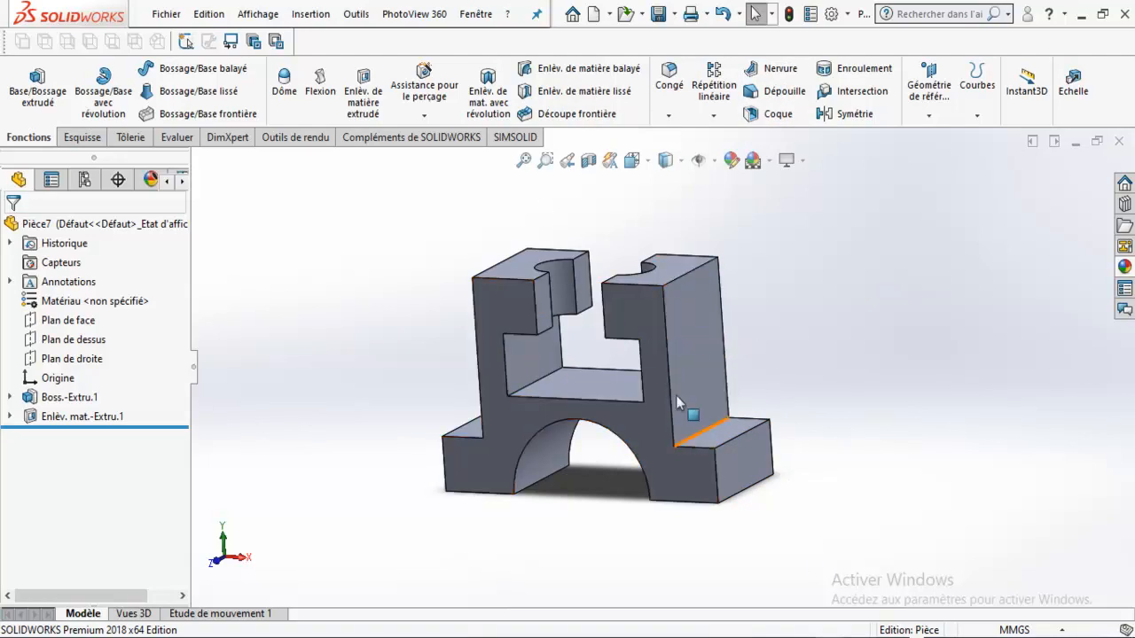
left_click(829, 635)
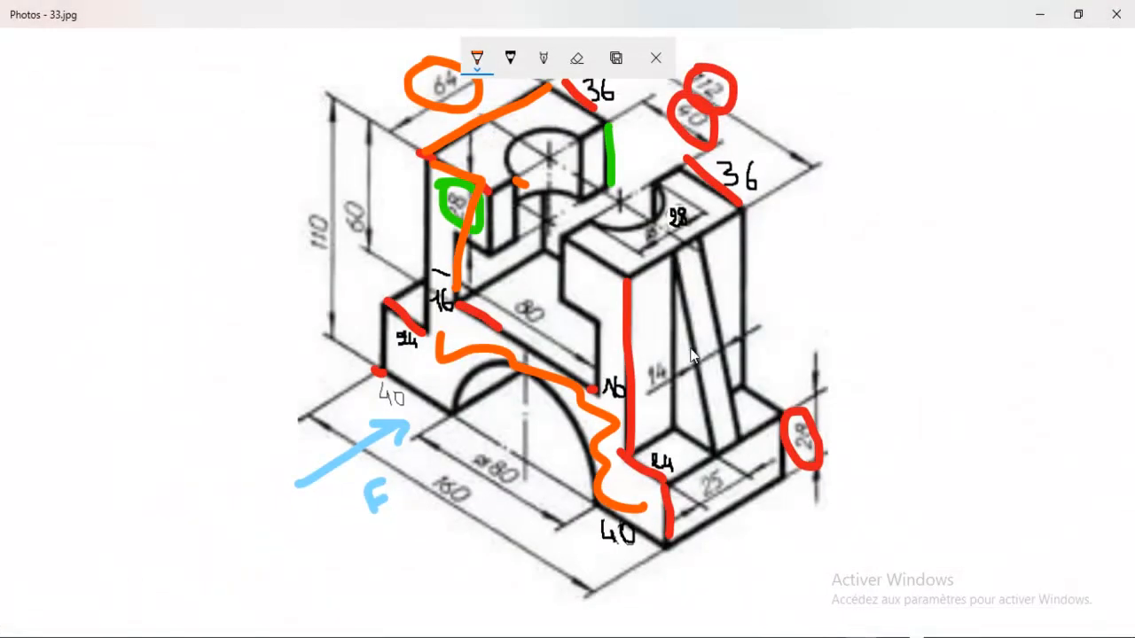
left_click(477, 59)
left_click(678, 273)
mouse_move(674, 253)
left_mouse_down()
mouse_move(729, 456)
mouse_move(681, 423)
mouse_move(672, 264)
left_mouse_up()
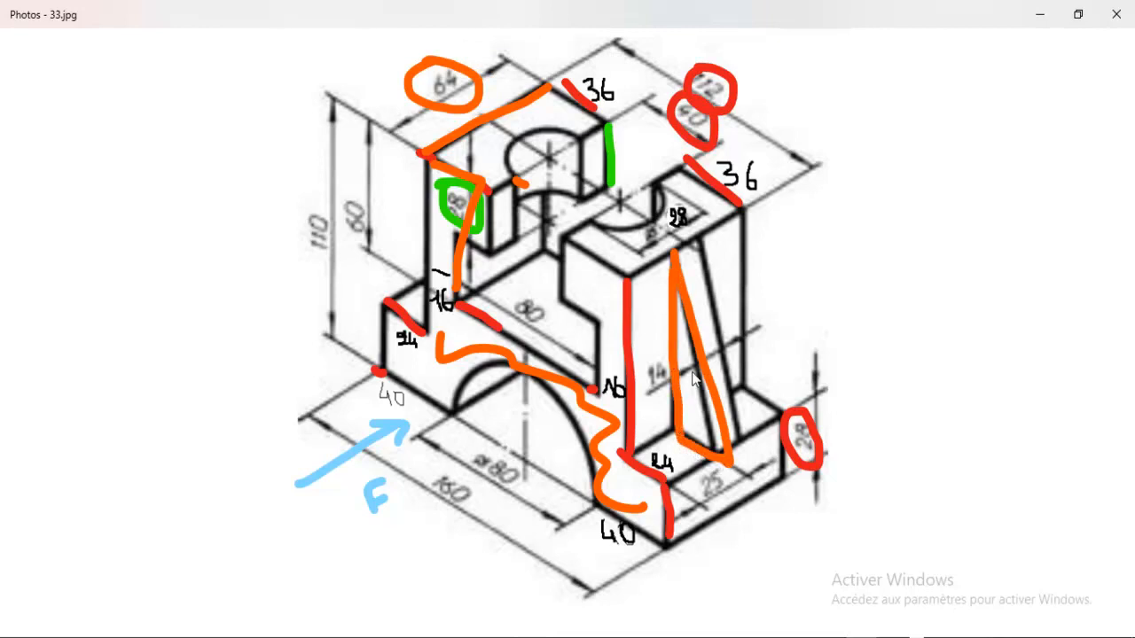
left_click_drag(729, 463, 752, 434)
mouse_move(678, 261)
left_mouse_down()
mouse_move(703, 268)
mouse_move(752, 451)
left_mouse_up()
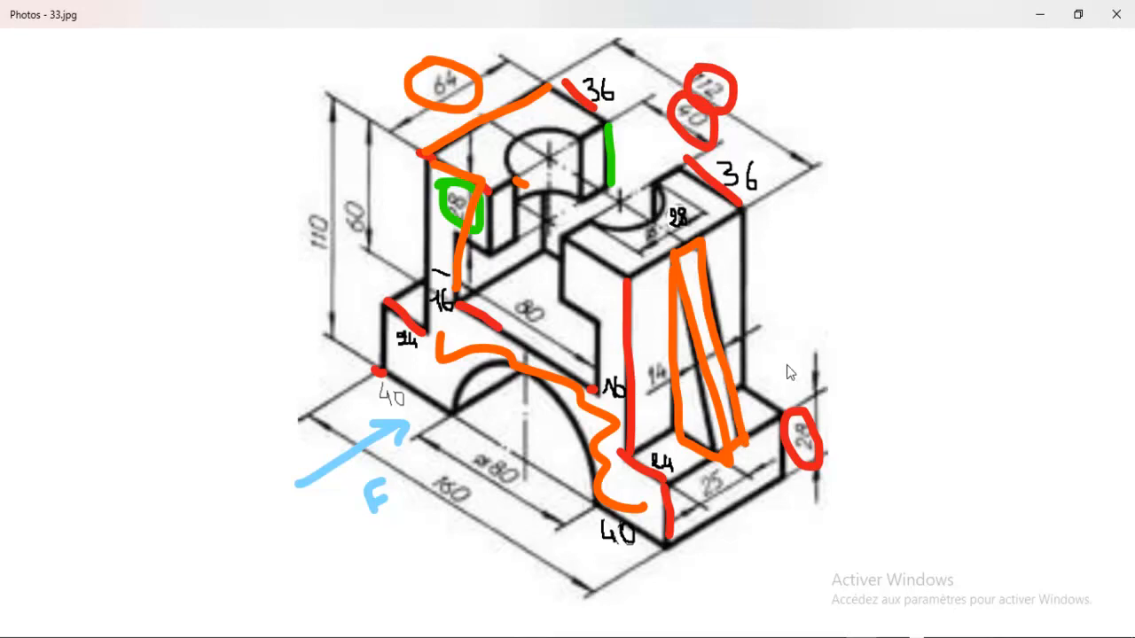
left_click(1043, 18)
middle_click_drag(792, 310, 785, 351)
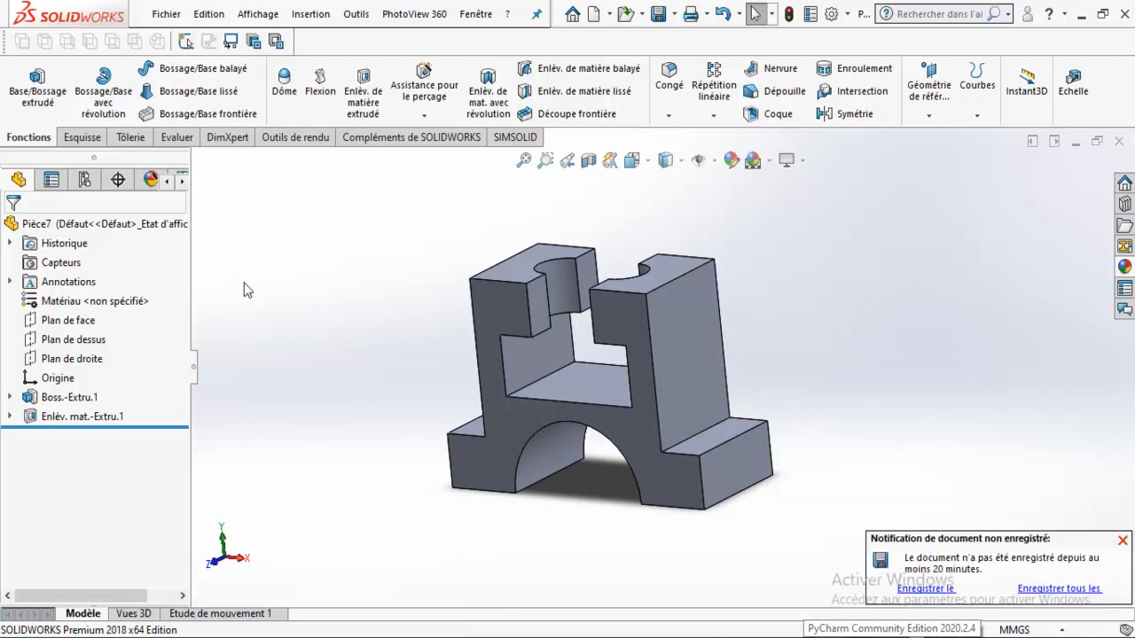
Step: Expand Boss.-Extru.1 and inspect where Plan de face lies relative to the bracket
left_click(10, 399)
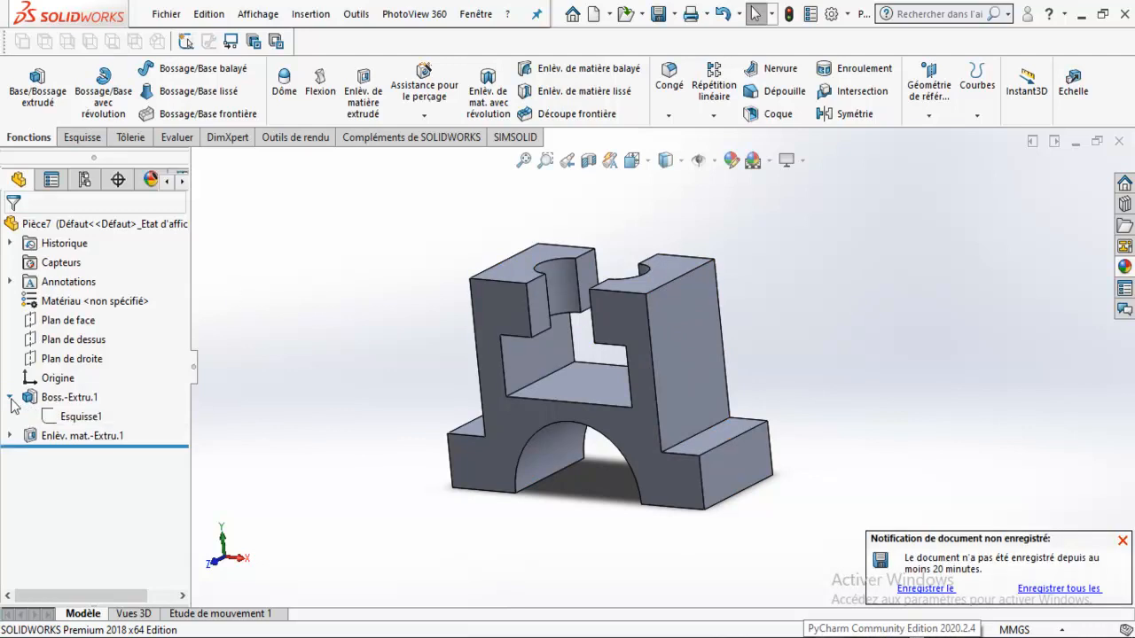
left_click(67, 321)
middle_click_drag(681, 371, 508, 386)
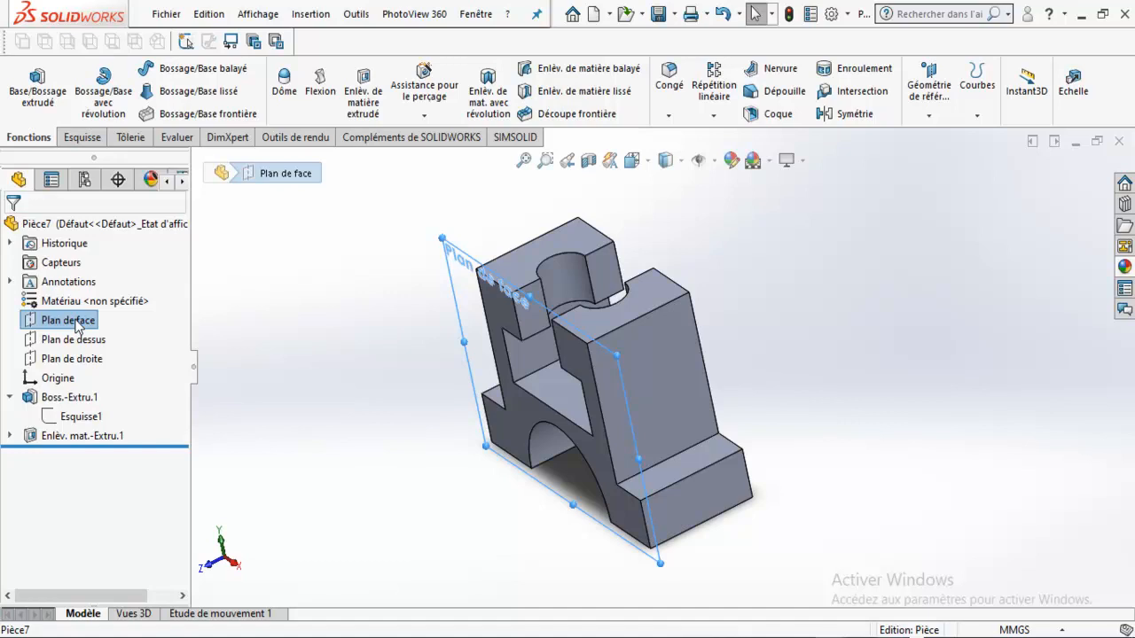
left_click(320, 303)
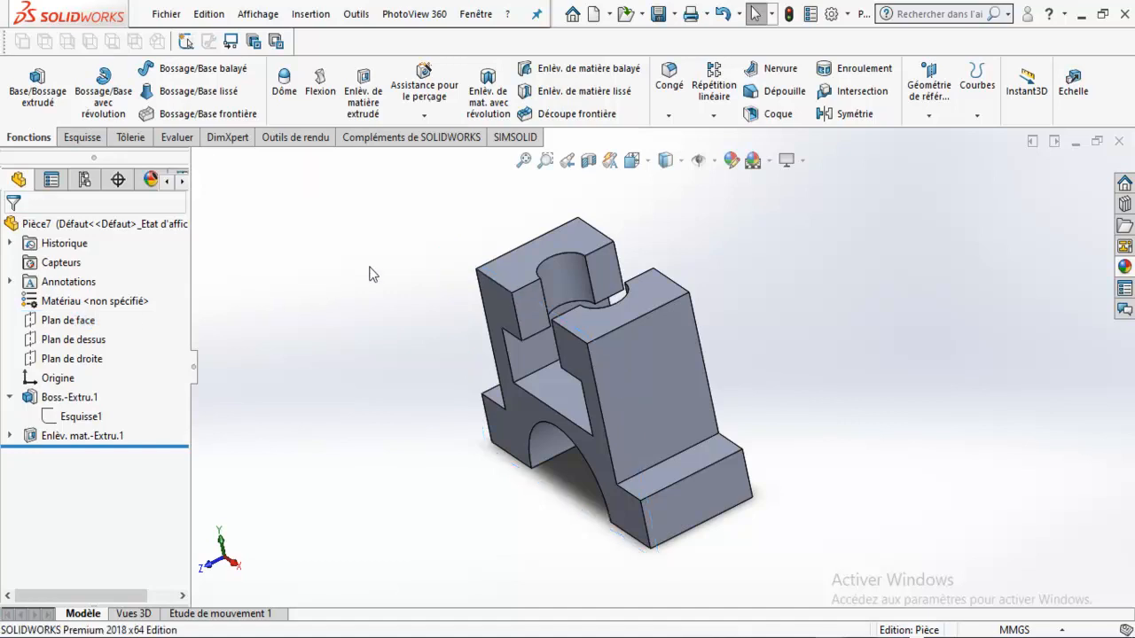
left_click(929, 115)
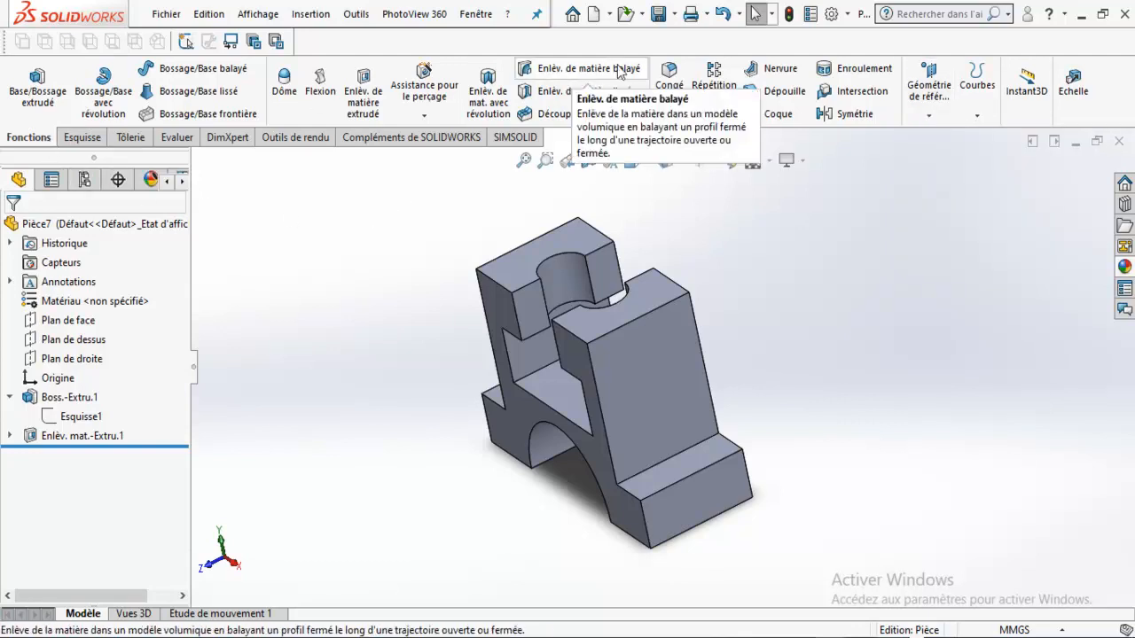
left_click(931, 118)
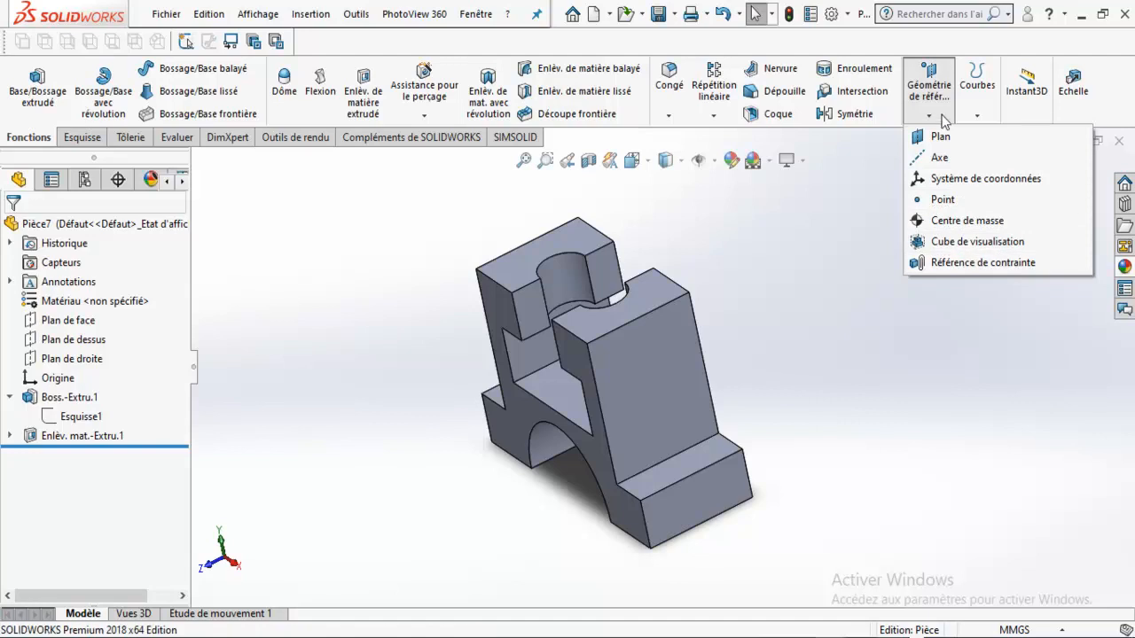
left_click(989, 107)
left_click(983, 119)
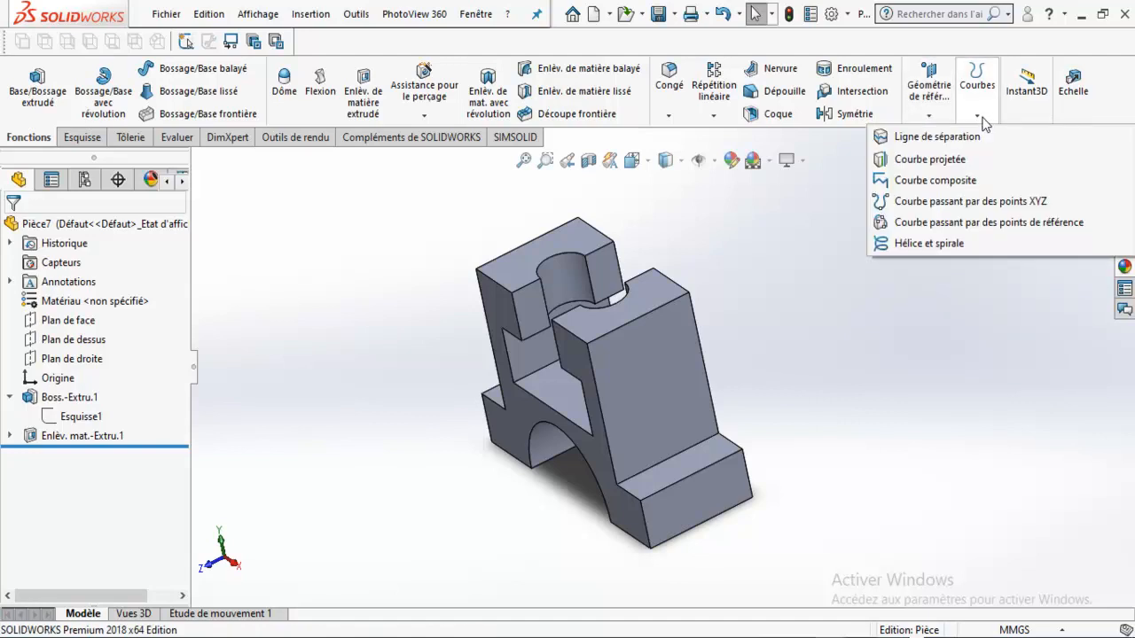
mouse_move(928, 112)
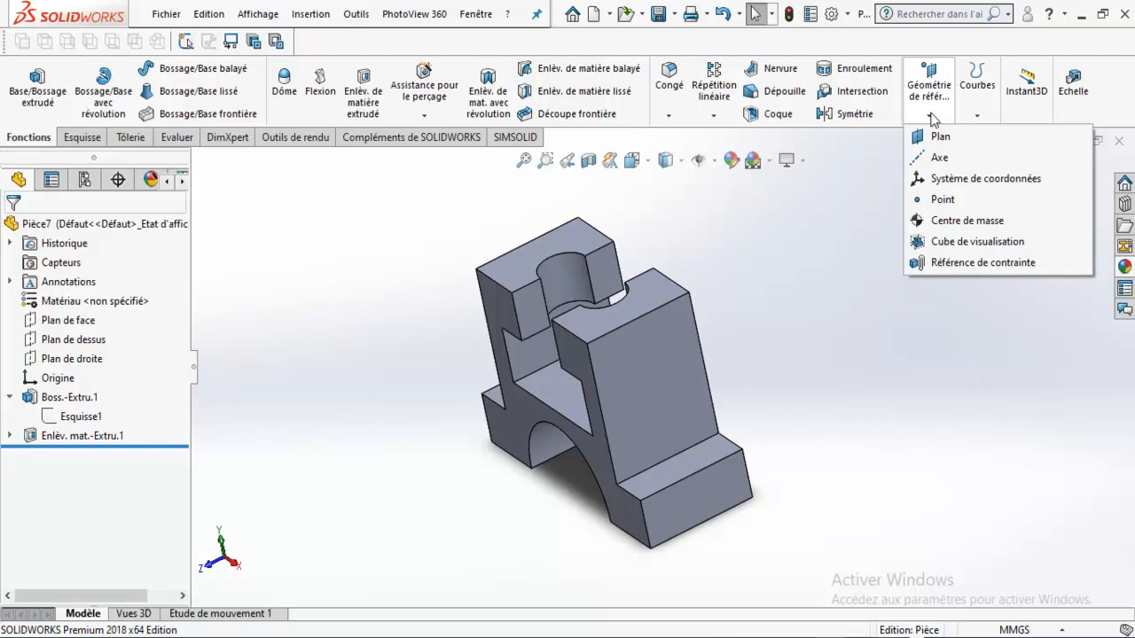
left_click(942, 137)
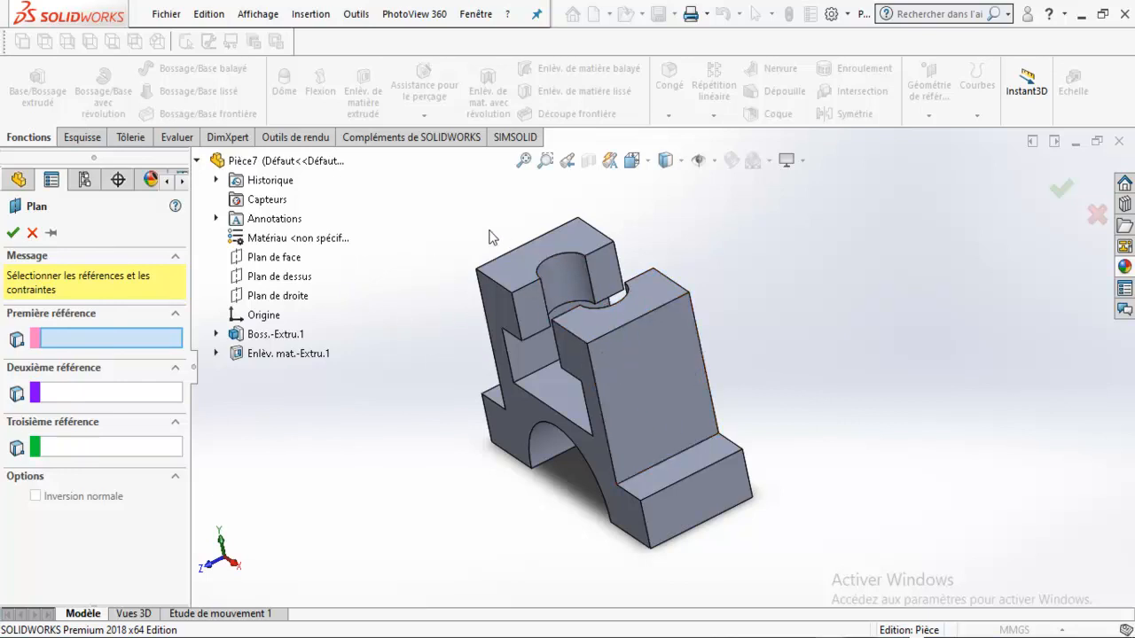
mouse_move(691, 321)
middle_mouse_down()
mouse_move(715, 305)
mouse_move(706, 312)
middle_mouse_up()
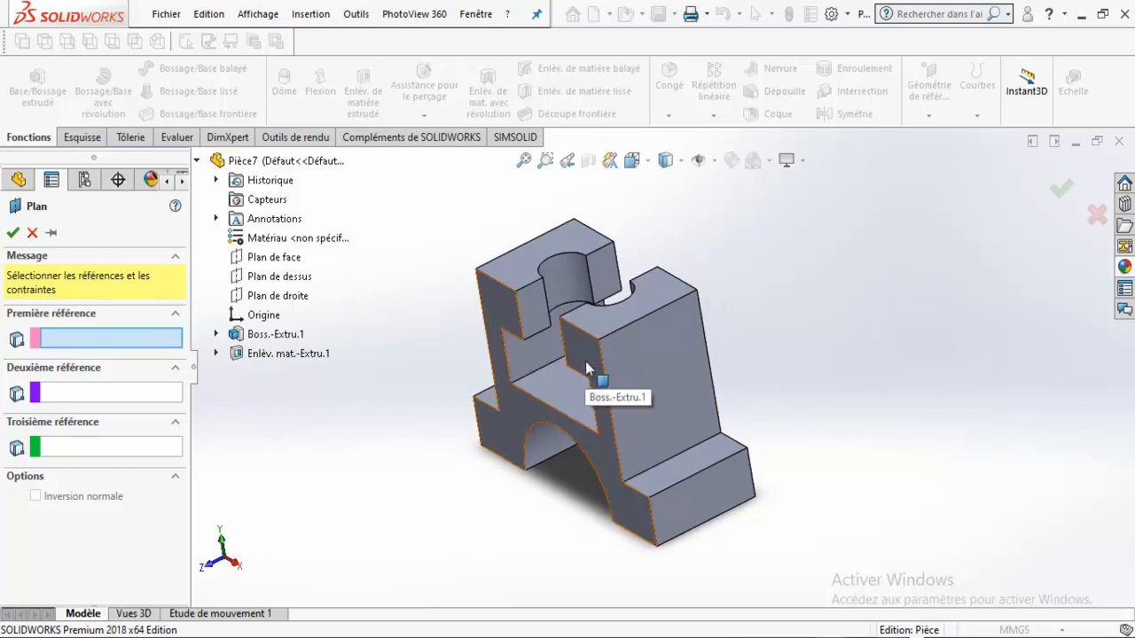
left_click(586, 368)
middle_click_drag(413, 514, 515, 387)
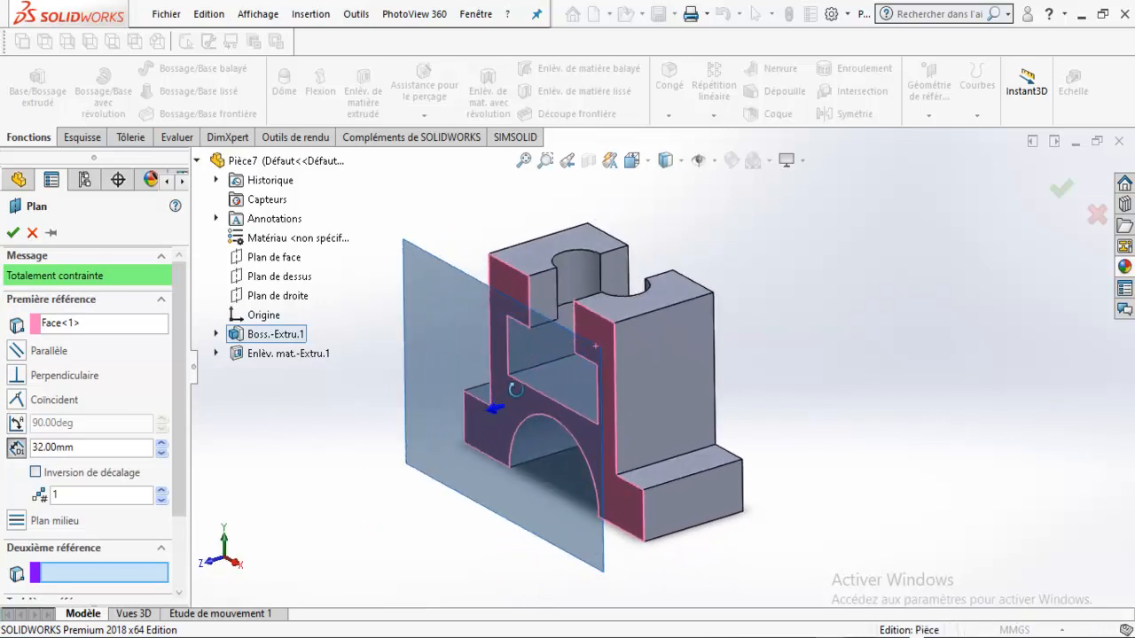
left_click(33, 233)
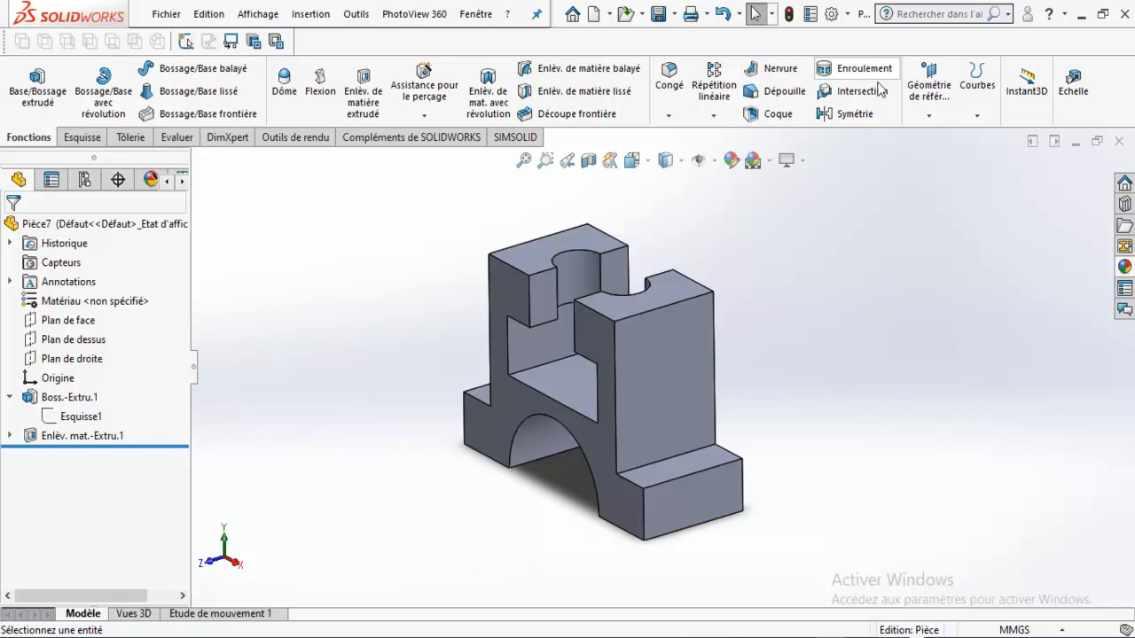
Step: Start a new reference plane, try the bracket's rear face as its first reference, and remove that face again
left_click(931, 115)
left_click(936, 135)
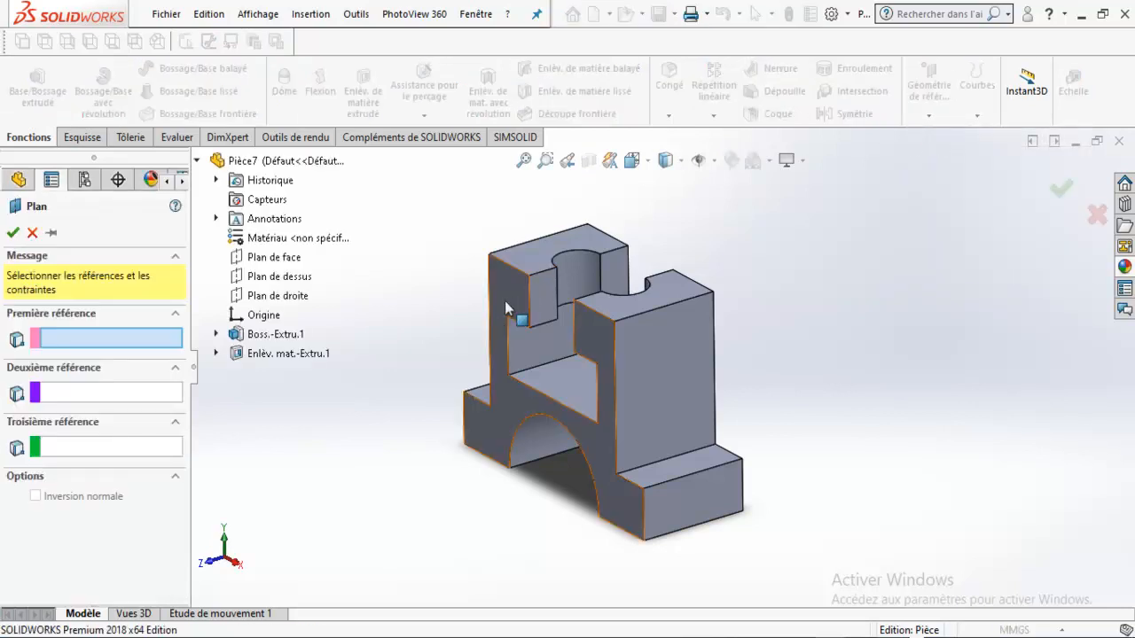
middle_click_drag(679, 294, 648, 310)
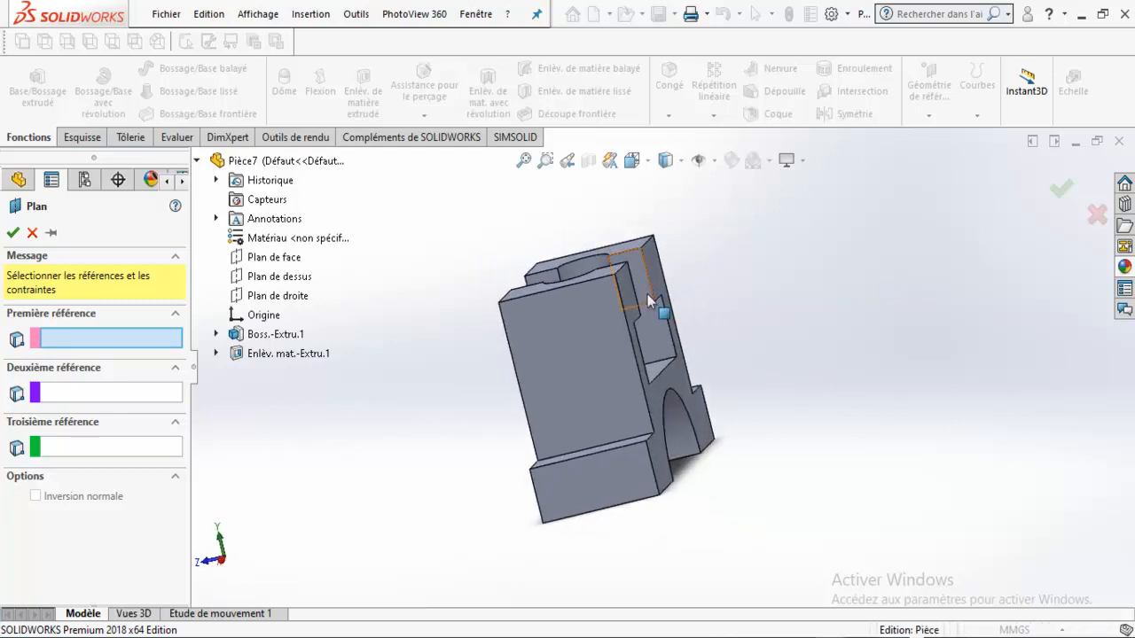
left_click(645, 312)
middle_click_drag(783, 328, 576, 355)
left_click(69, 325)
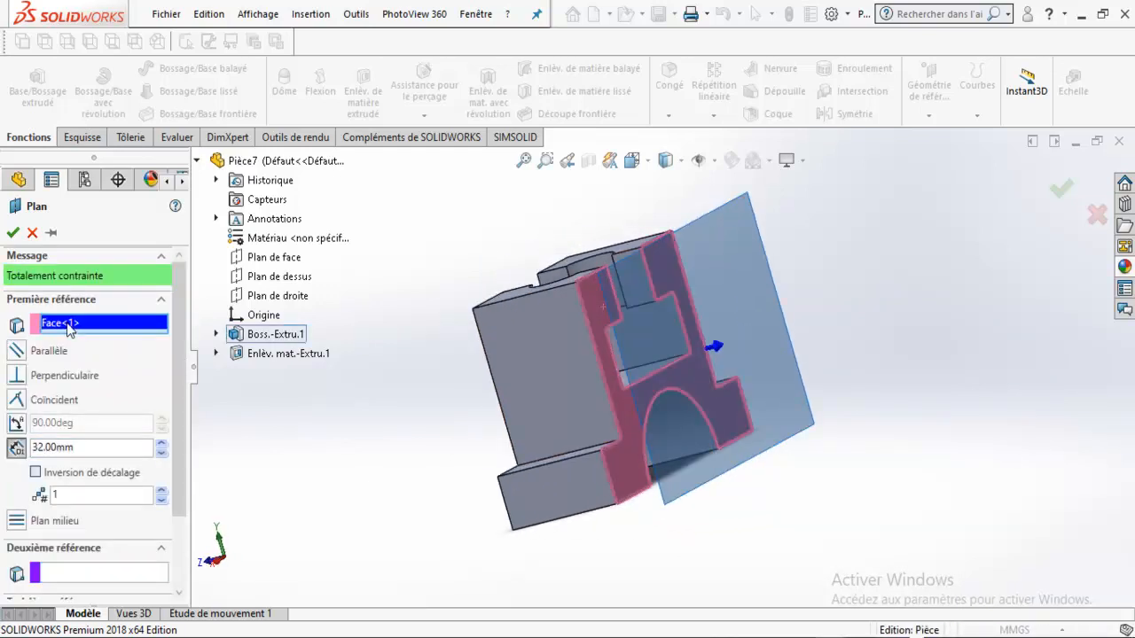
right_click(75, 328)
left_click(120, 333)
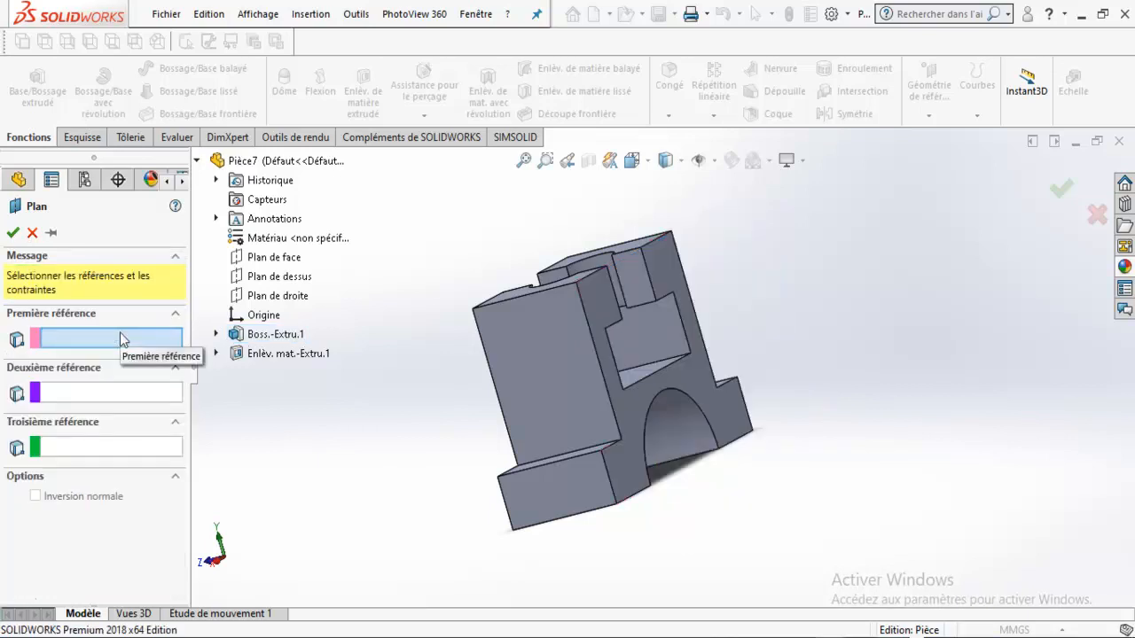
Step: Try the outer side face of the right upright as the plane's first reference, and clear it from the selection
middle_click_drag(500, 370, 696, 324)
left_click(689, 316)
middle_click_drag(520, 359, 444, 368)
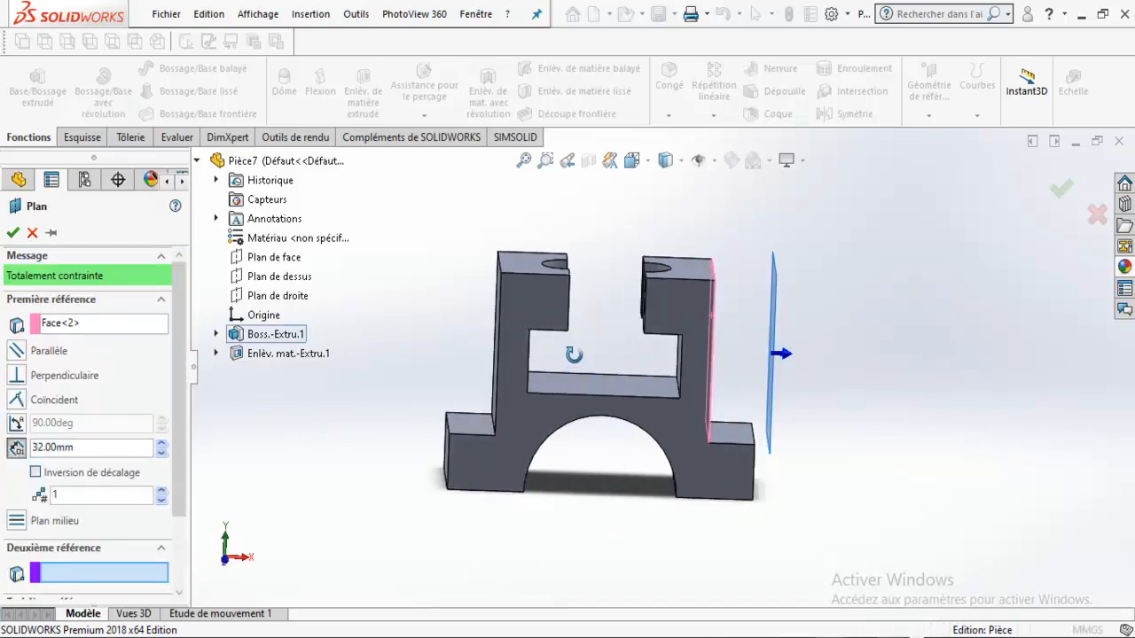
middle_click_drag(554, 383, 445, 353)
middle_click_drag(513, 324, 540, 351)
right_click(98, 323)
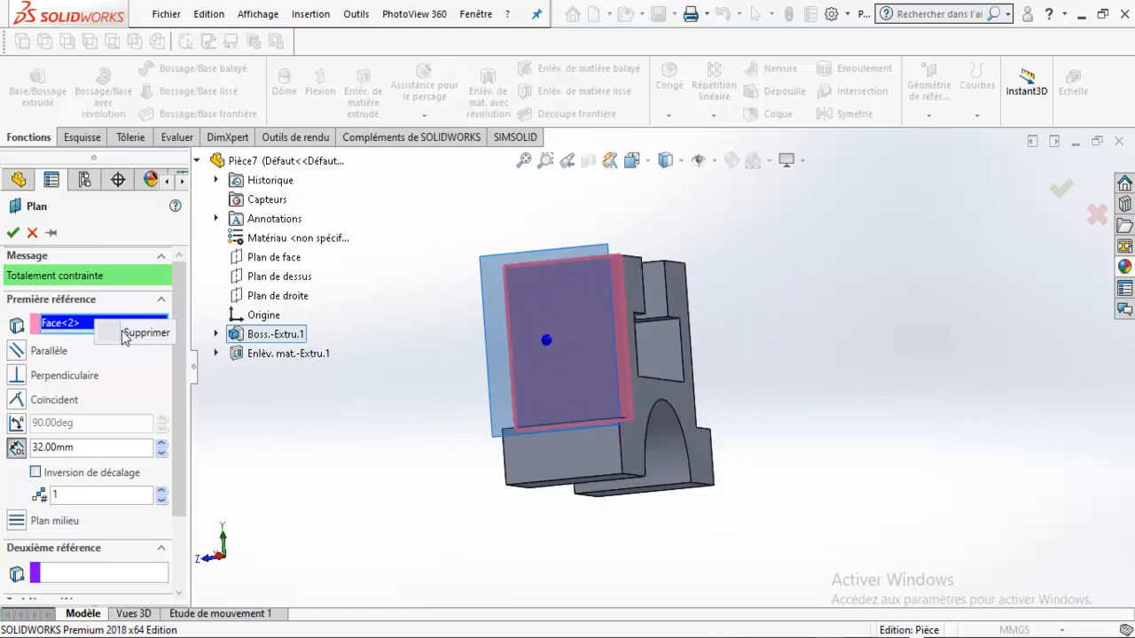
left_click(152, 335)
Step: Try the top face of the left upper jaw as the plane's first reference, and clear it from the selection
middle_click_drag(612, 373, 572, 313)
left_click(525, 274)
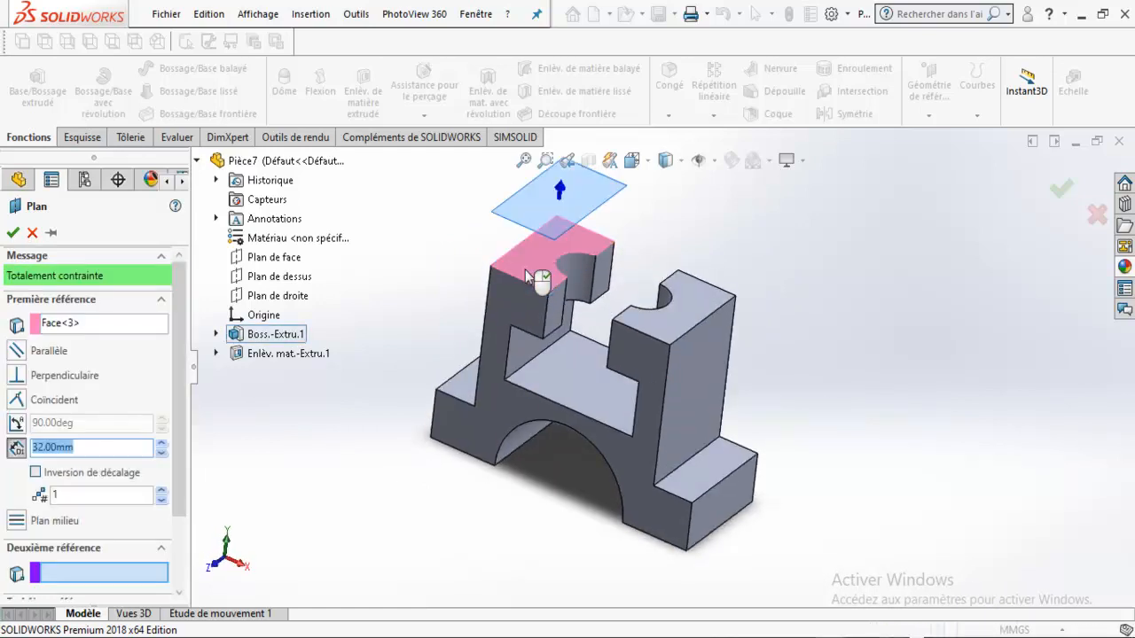
left_click(67, 328)
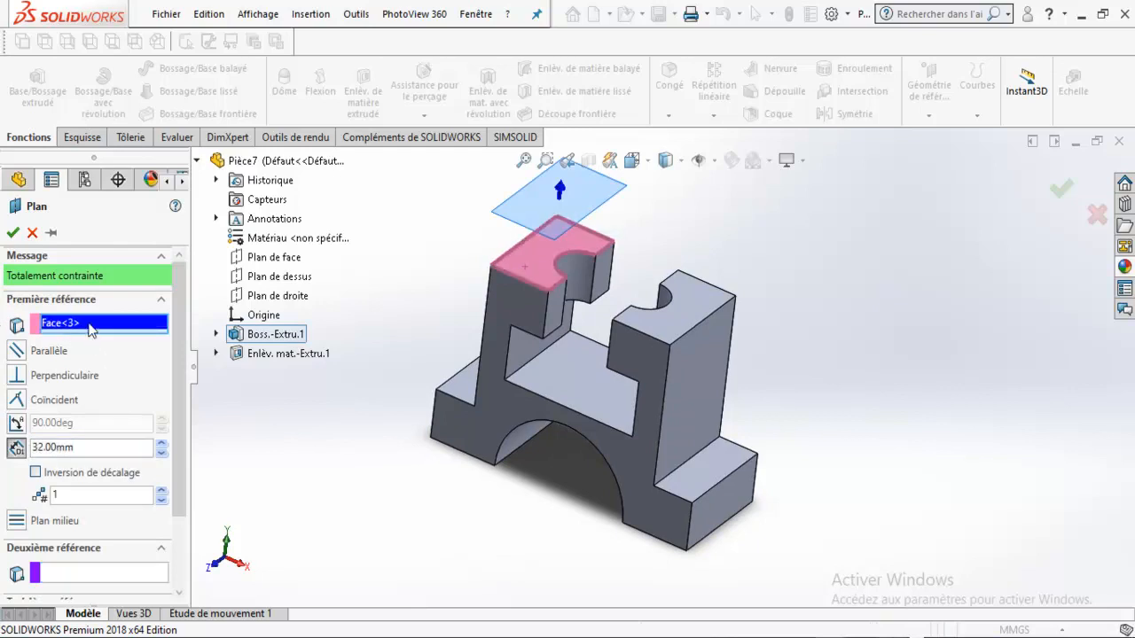
right_click(90, 329)
left_click(140, 331)
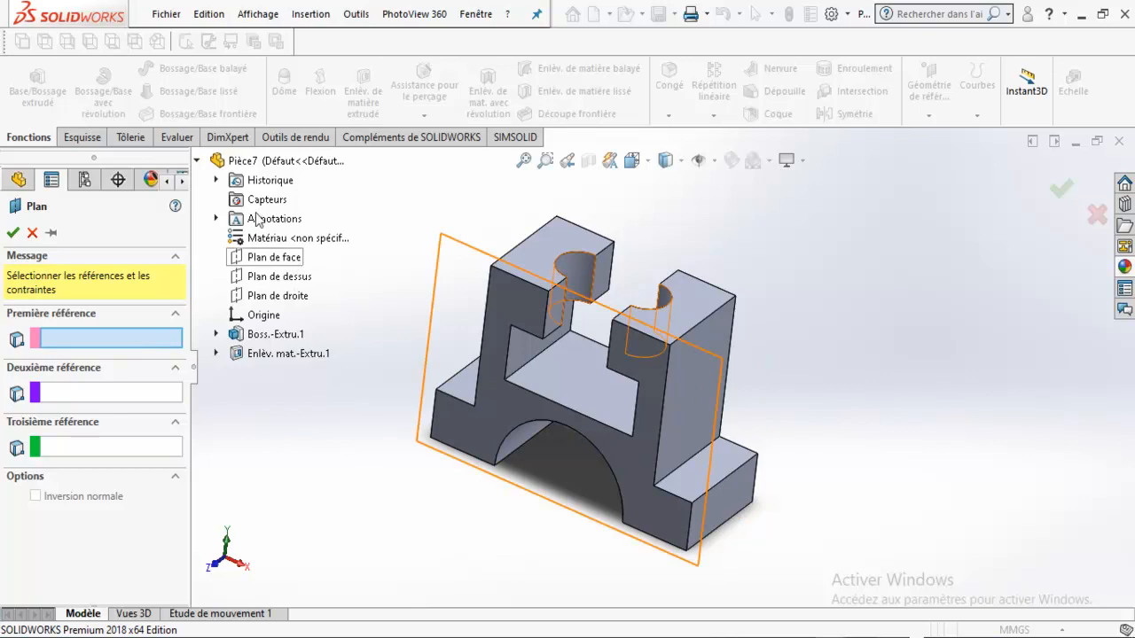
Step: Use Plan de face as the first reference for the offset planes and set the number of planes to 5
left_click(270, 257)
middle_click_drag(466, 305, 404, 279)
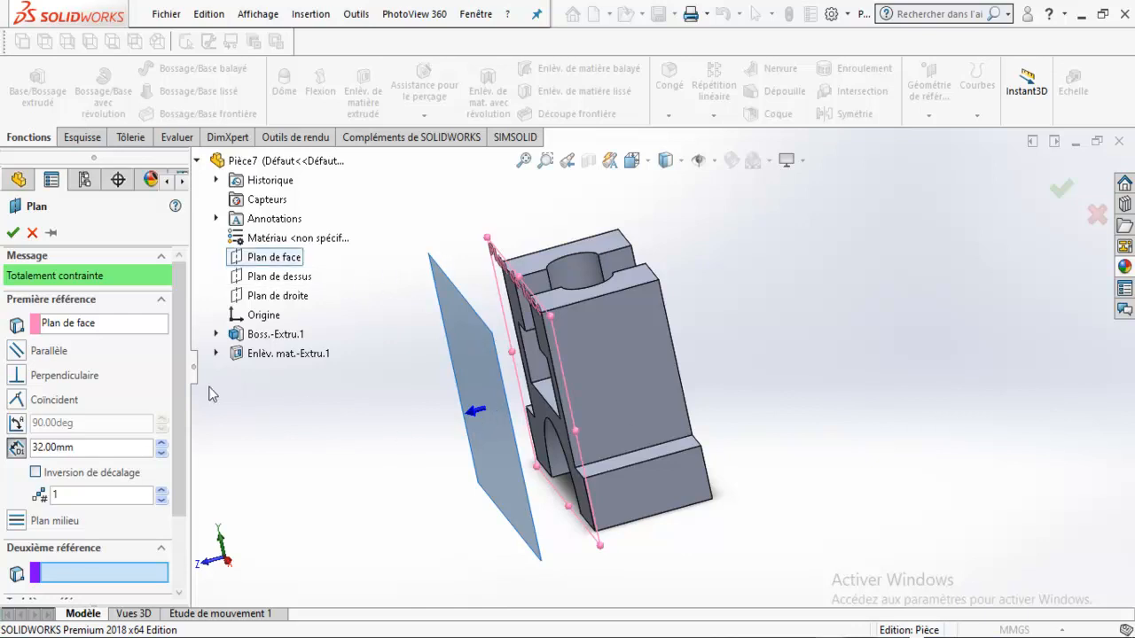
scroll(53, 425, "down", 2)
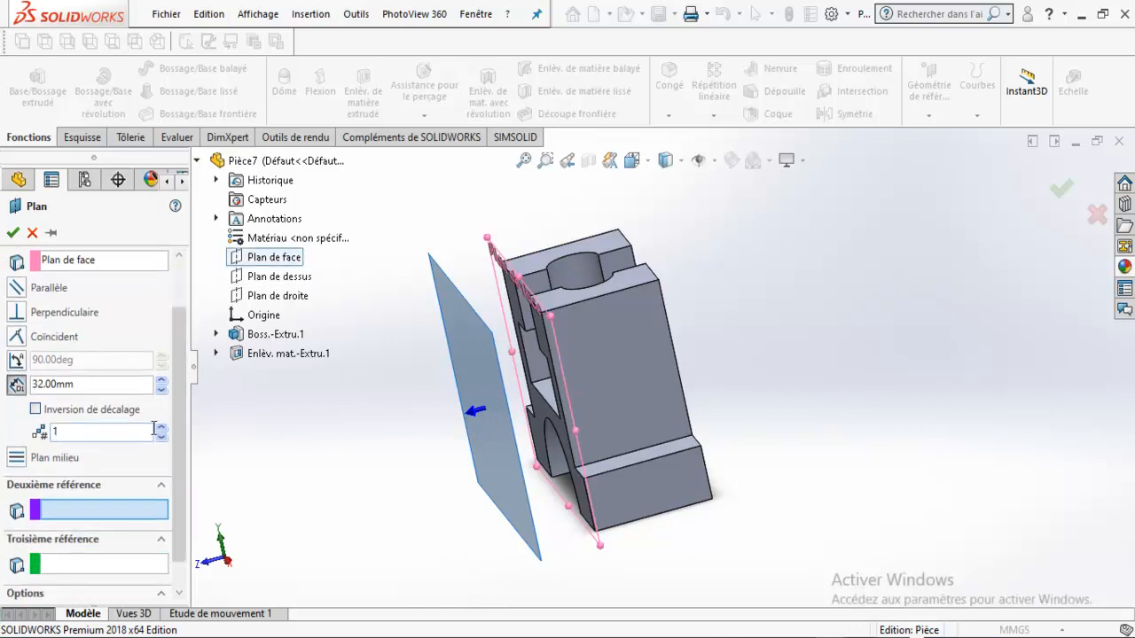
left_click(161, 427)
left_click(161, 427)
left_click(162, 428)
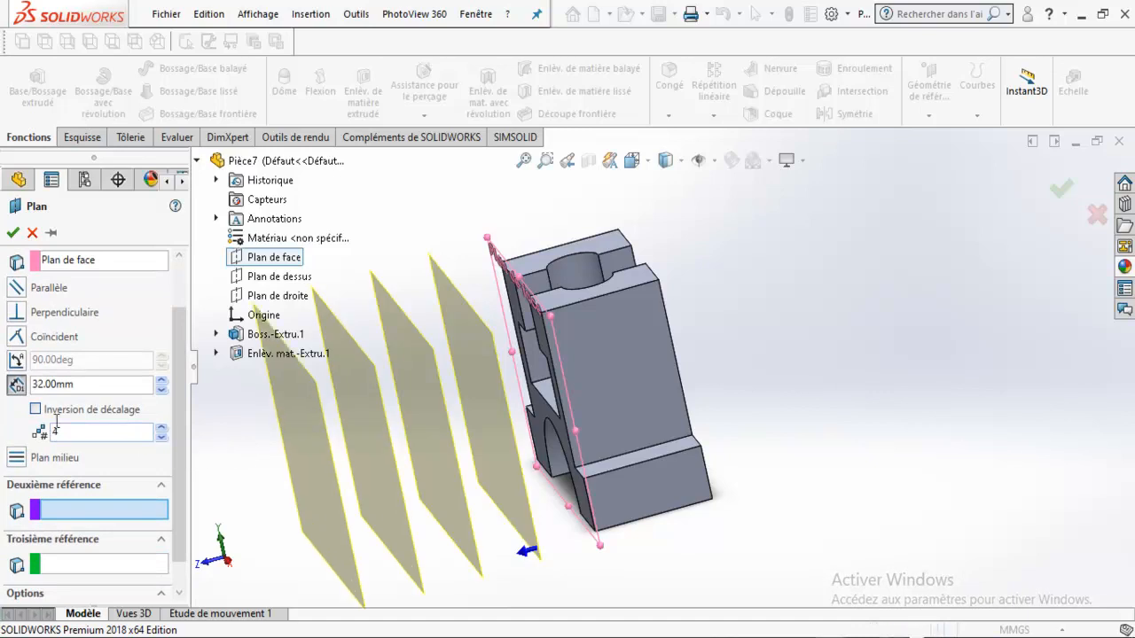
left_click(161, 427)
key("z")
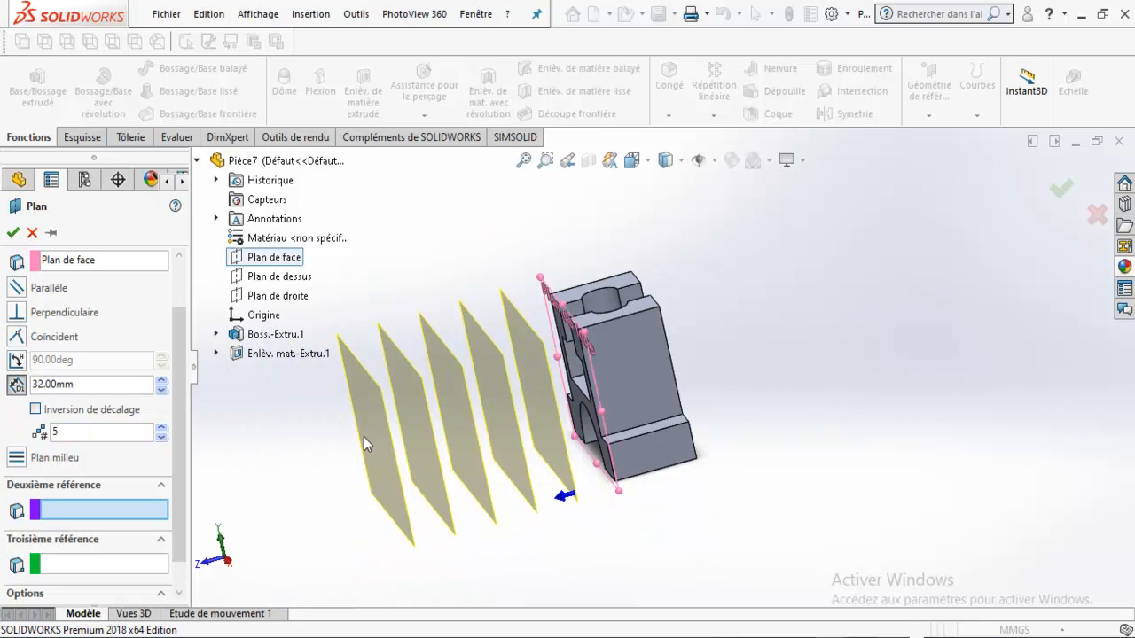
Step: Try Inversion de décalage on the planes, restore the original direction, and raise the offset distance to 122 mm
left_click(36, 410)
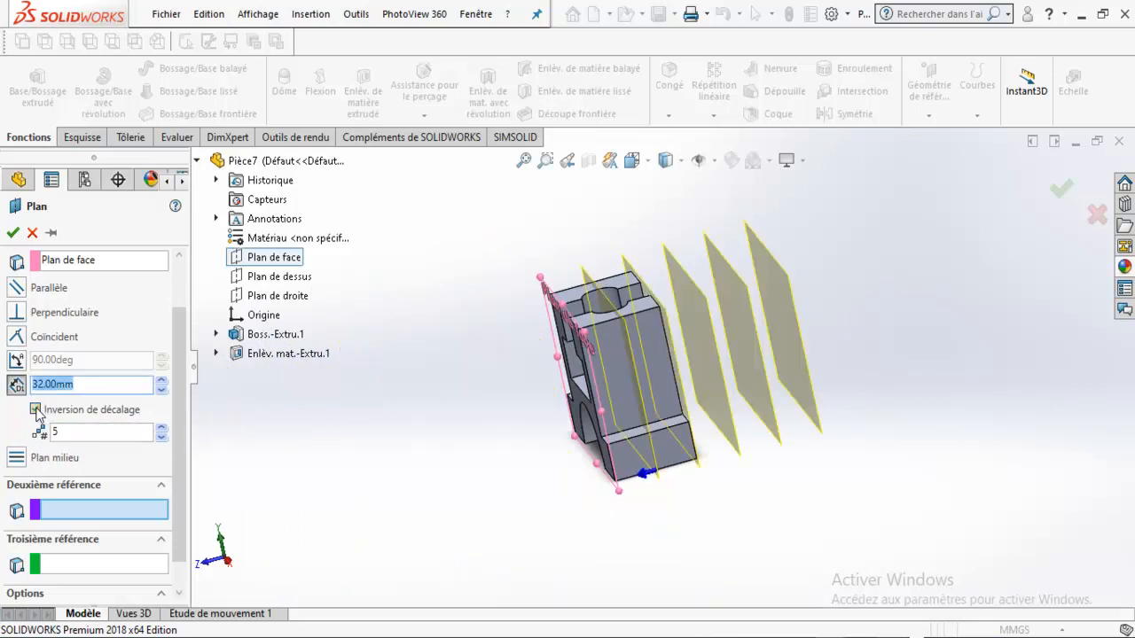
left_click(35, 410)
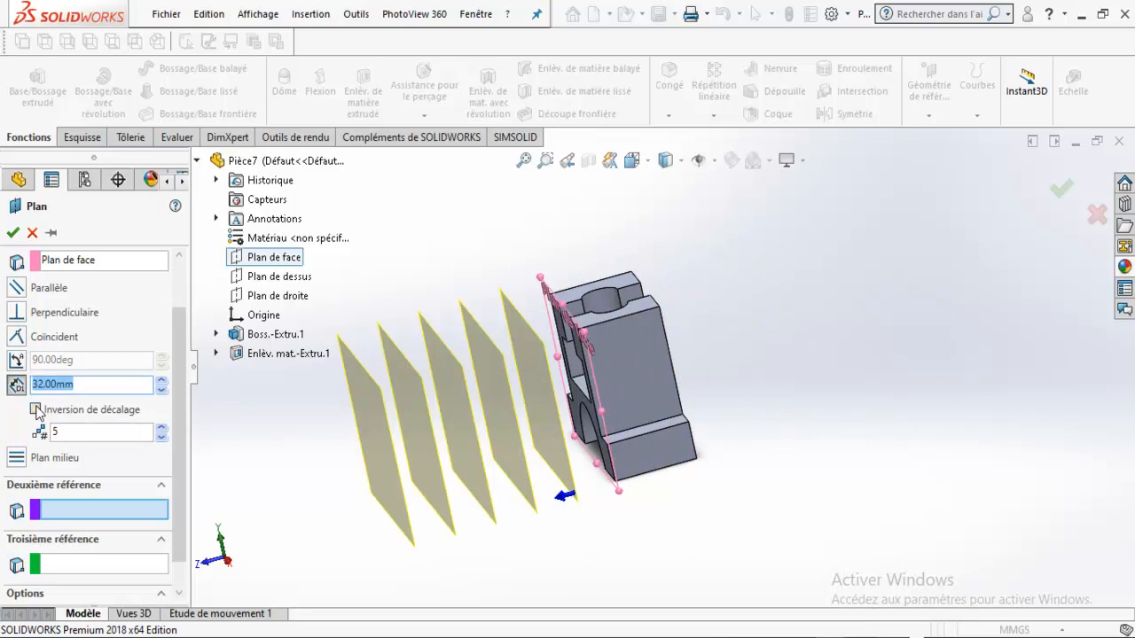
left_click_drag(162, 383, 161, 384)
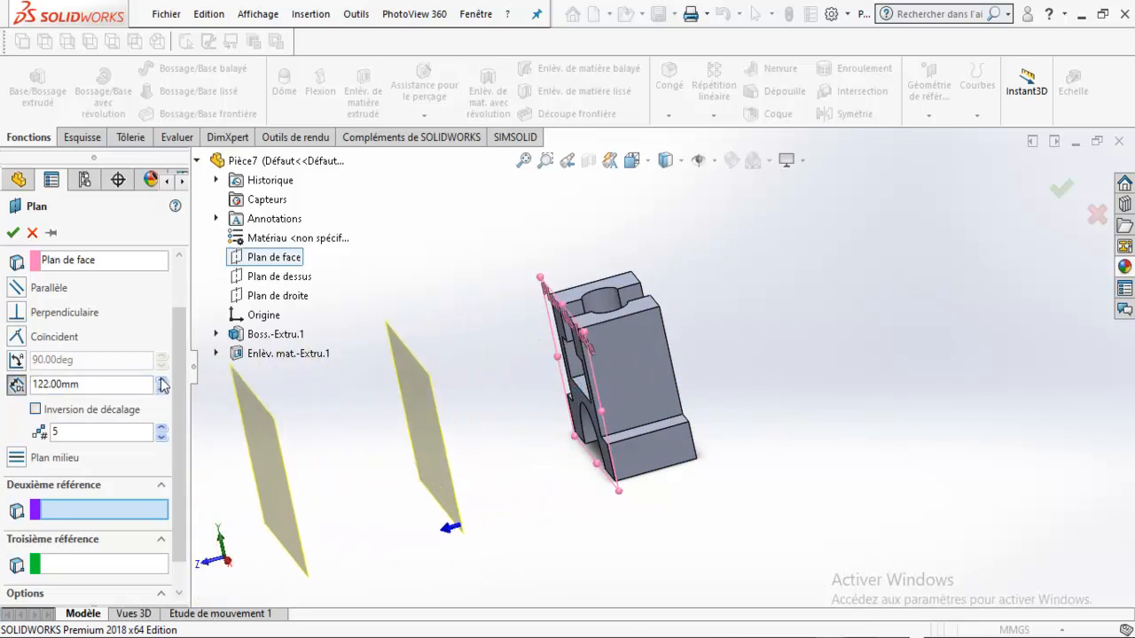
scroll(559, 420, "up", 2)
middle_click_drag(619, 390, 524, 403)
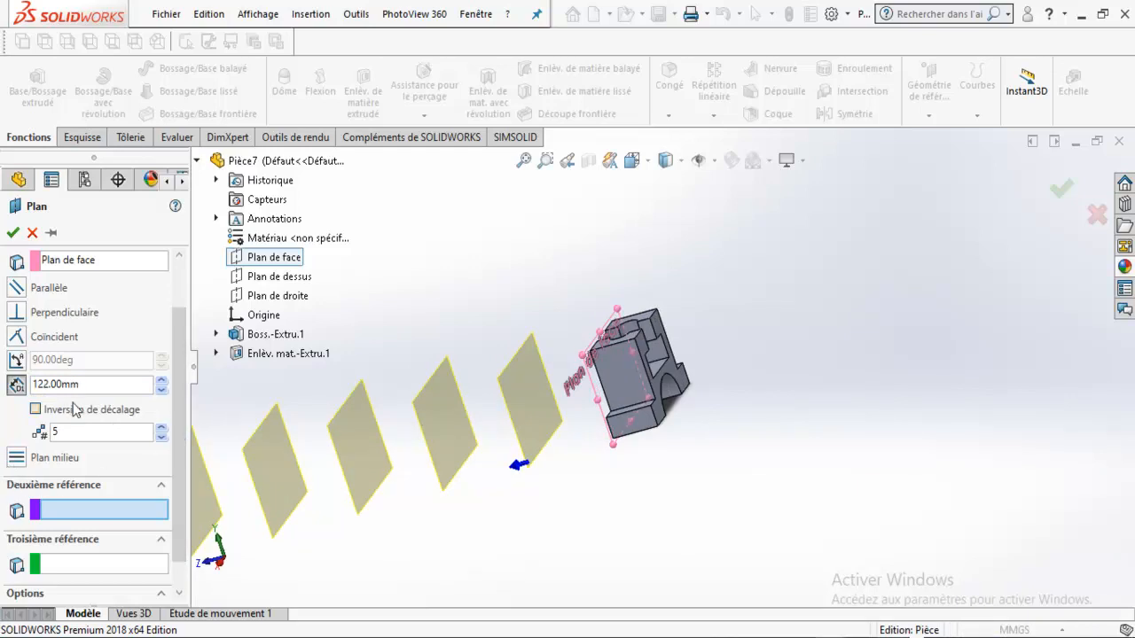
Step: Set the planes' offset distance to 1 mm and reverse their direction with Inversion de décalage
left_click_drag(97, 388, 5, 395)
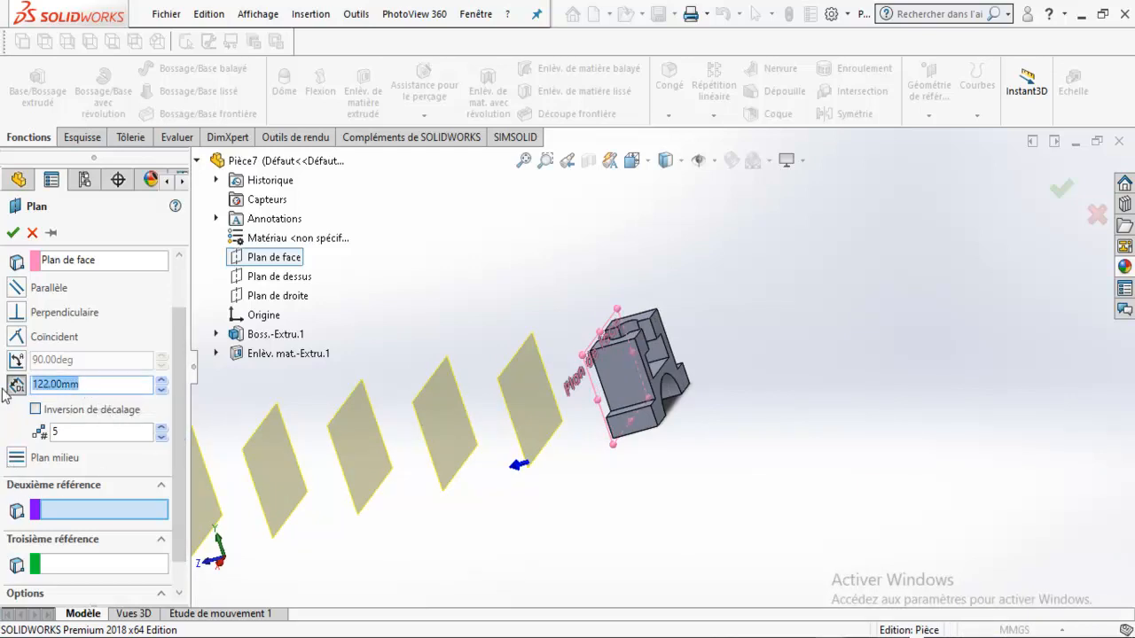
type("1")
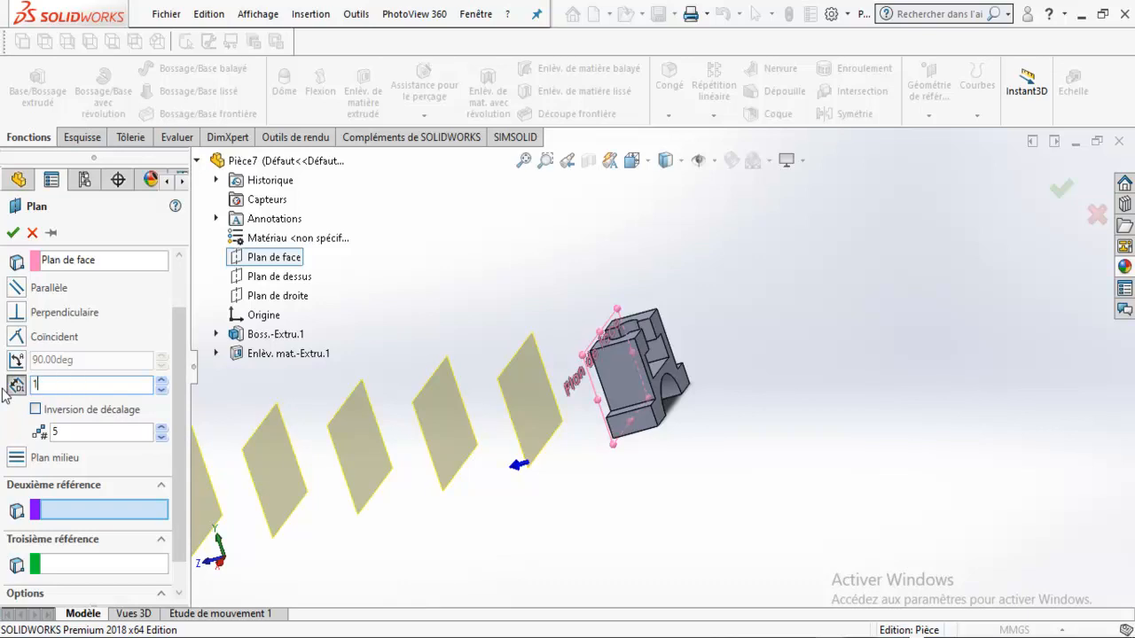
middle_click_drag(469, 286, 488, 268)
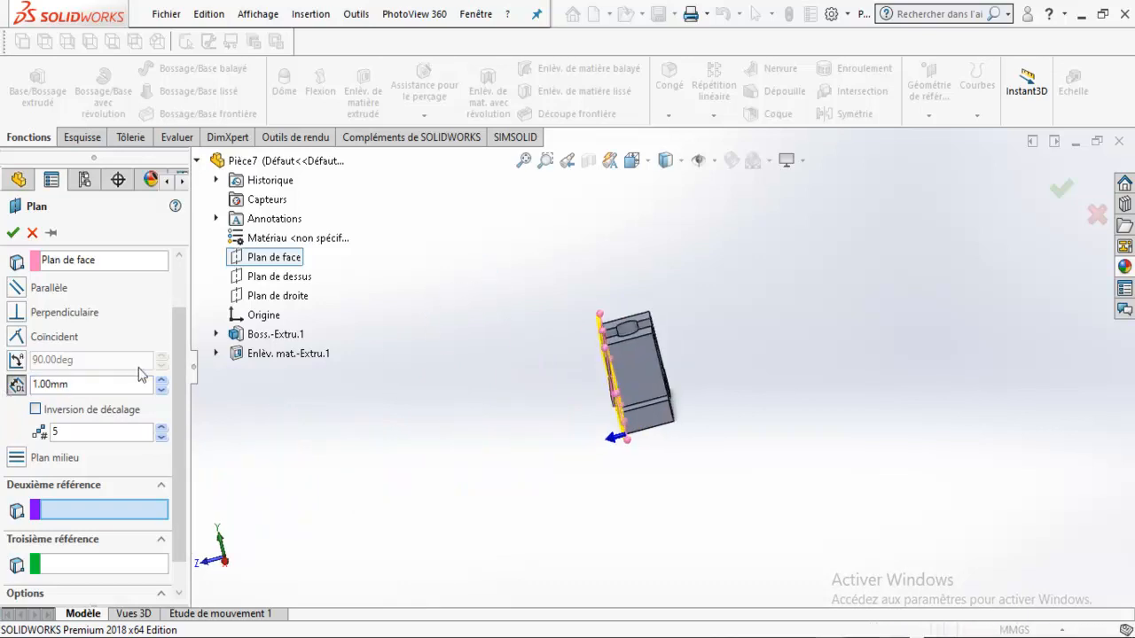
left_click(36, 411)
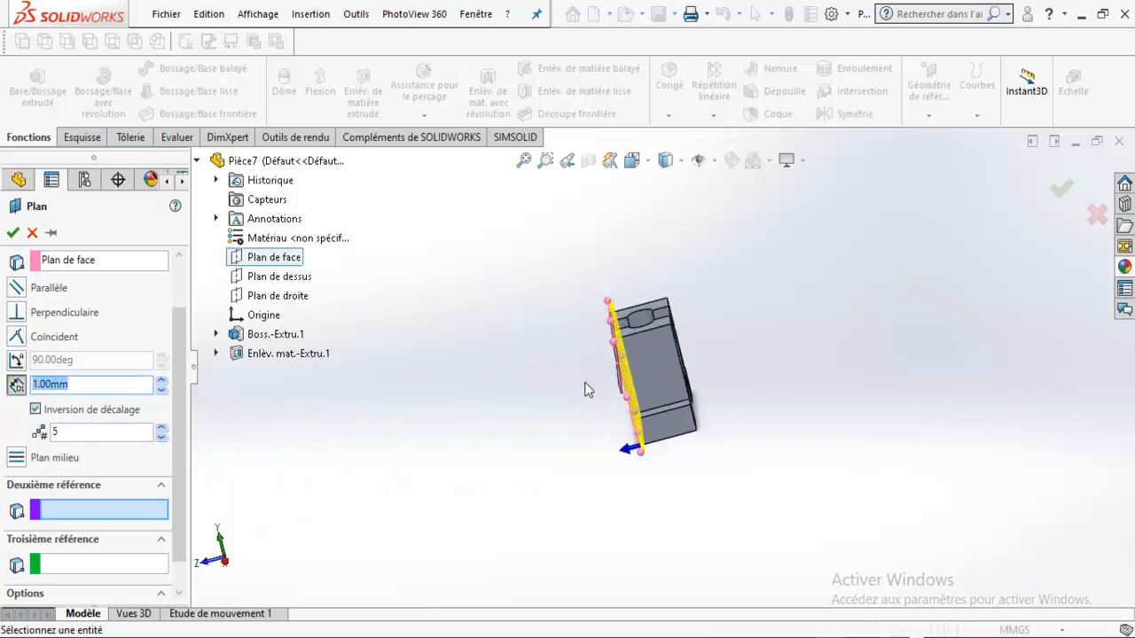
scroll(724, 369, "down", 5)
scroll(724, 356, "up", 1)
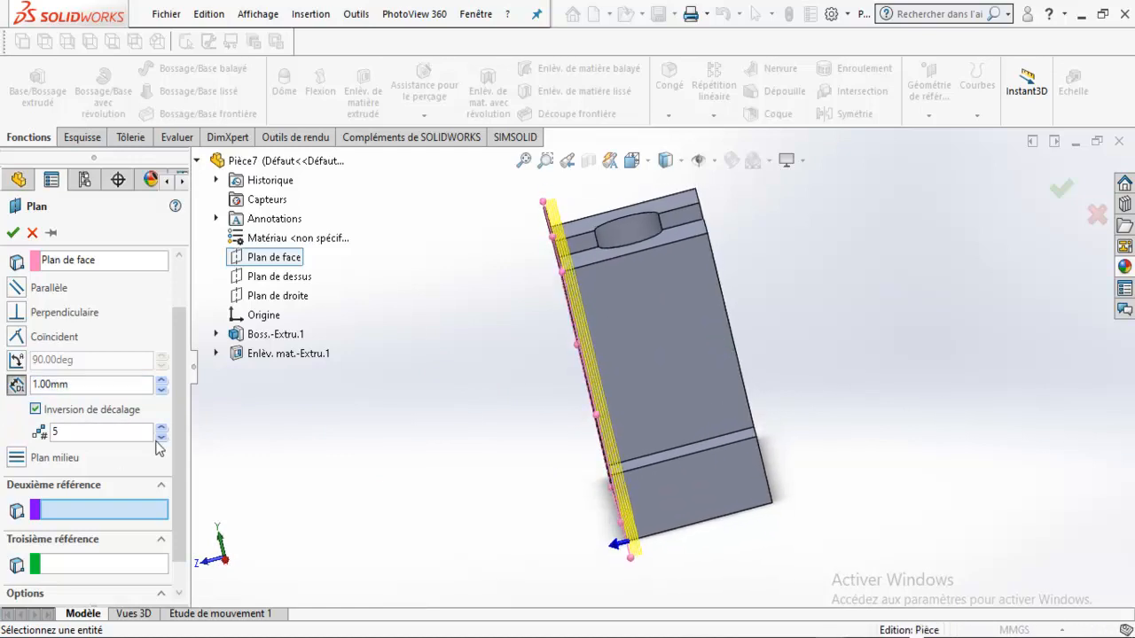
Step: Reduce the number of offset planes to 1 and raise the offset distance to 21 mm
left_click(160, 438)
left_click_drag(80, 385, 2, 394)
left_click(34, 409)
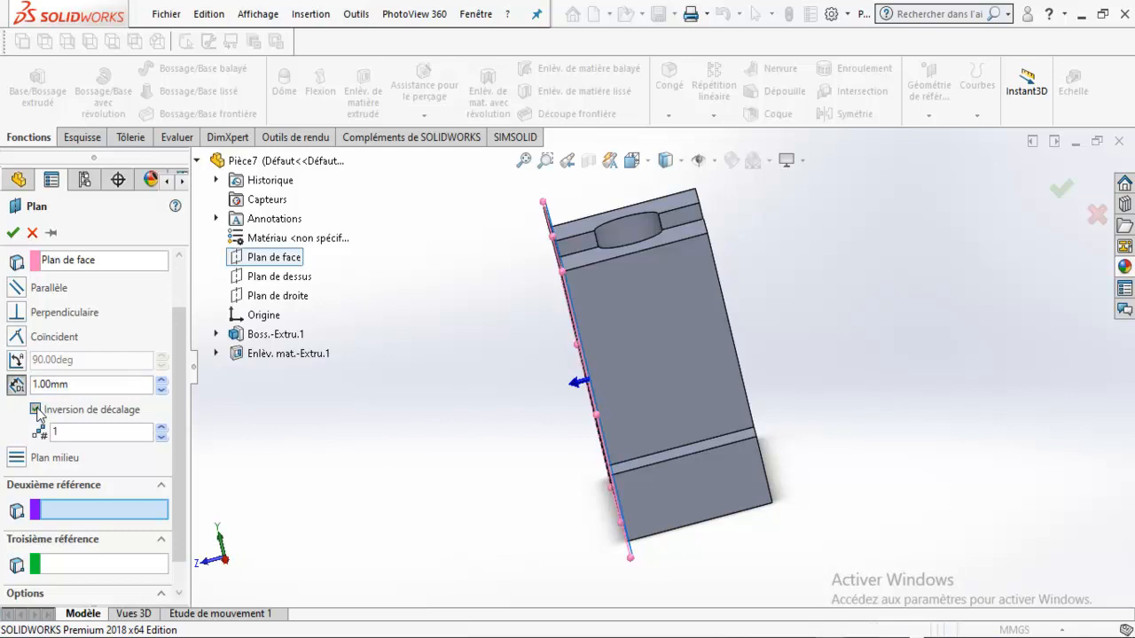
left_click(162, 381)
left_click(161, 381)
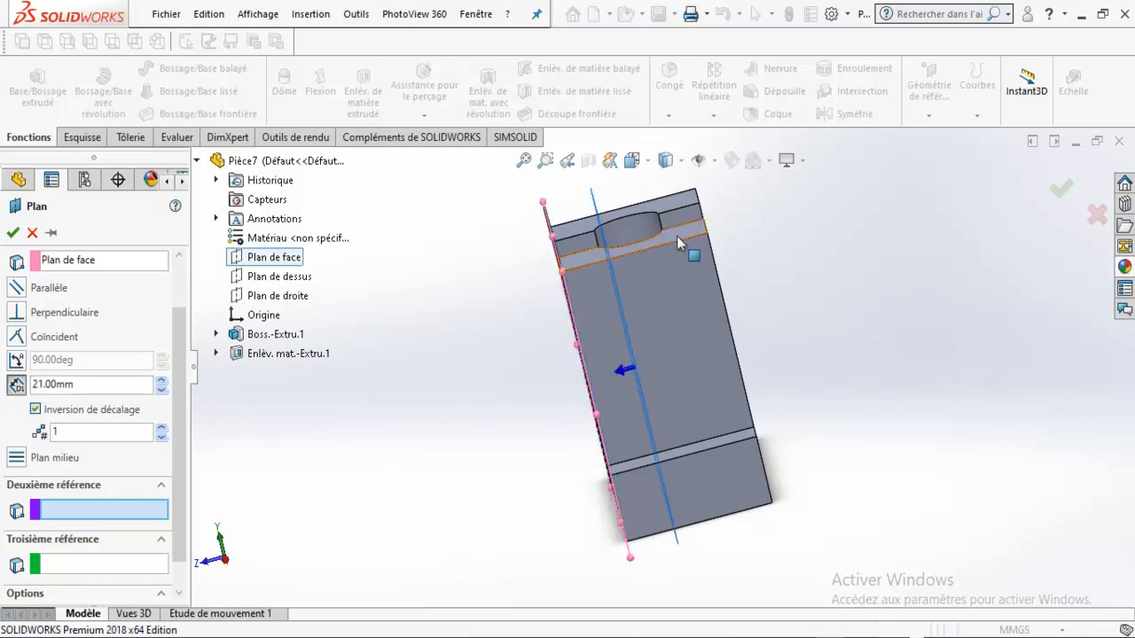
Step: Set the offset distance from Plan de face to 64/2 mm and create the plane
left_click_drag(93, 384, 5, 390)
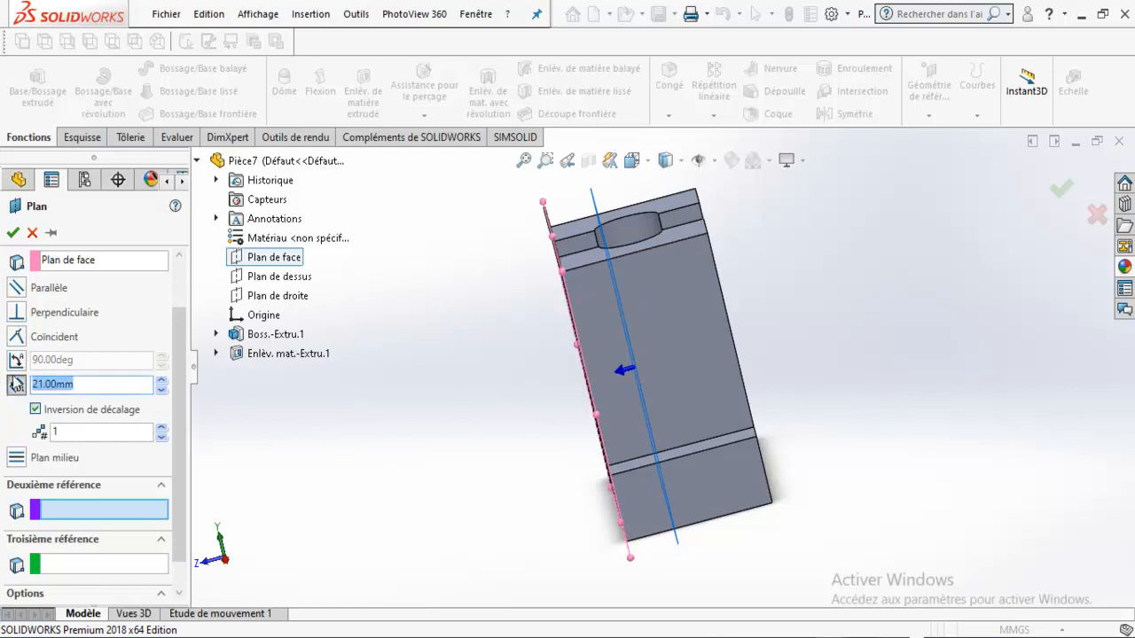
type("6")
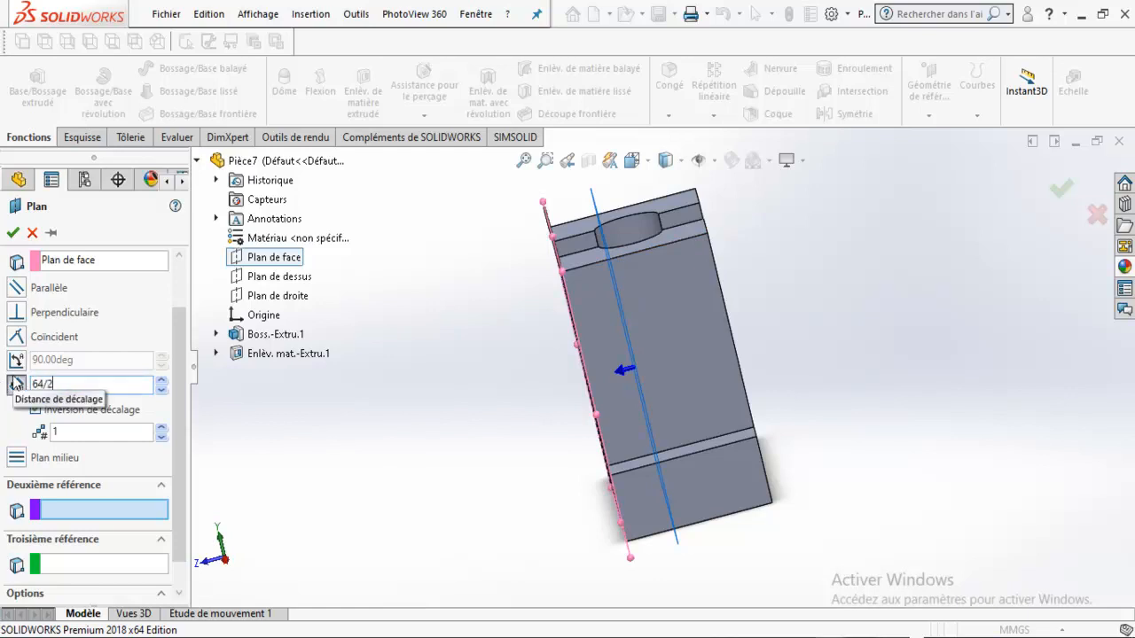
type("4/2")
key("Return")
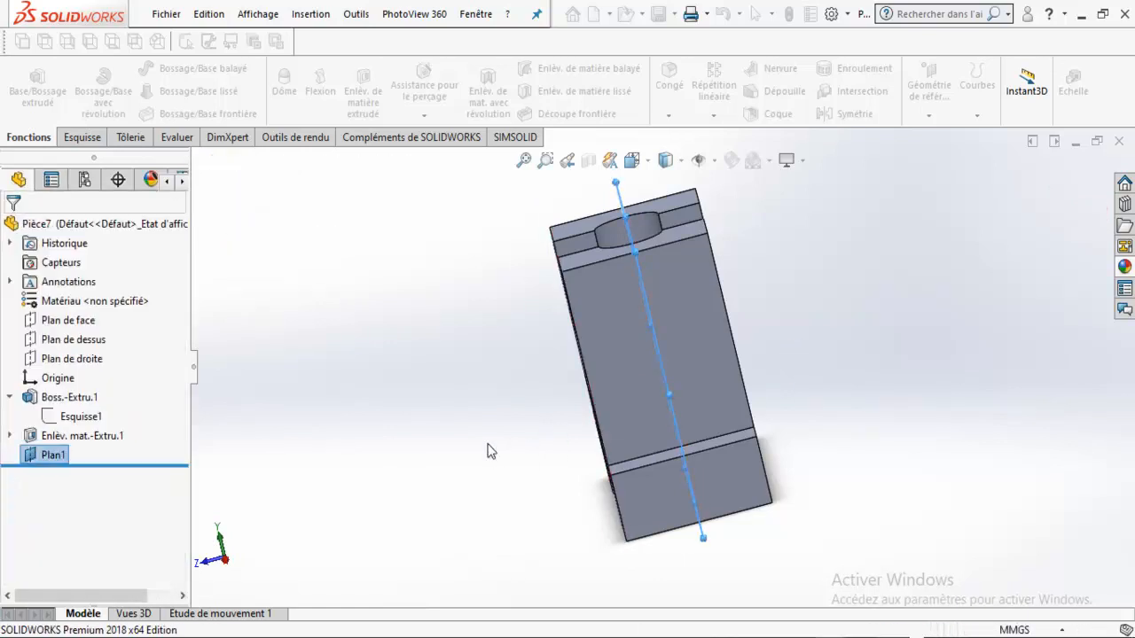
Step: Delete the reference plane Plan1 from the part
middle_click_drag(504, 408, 528, 454)
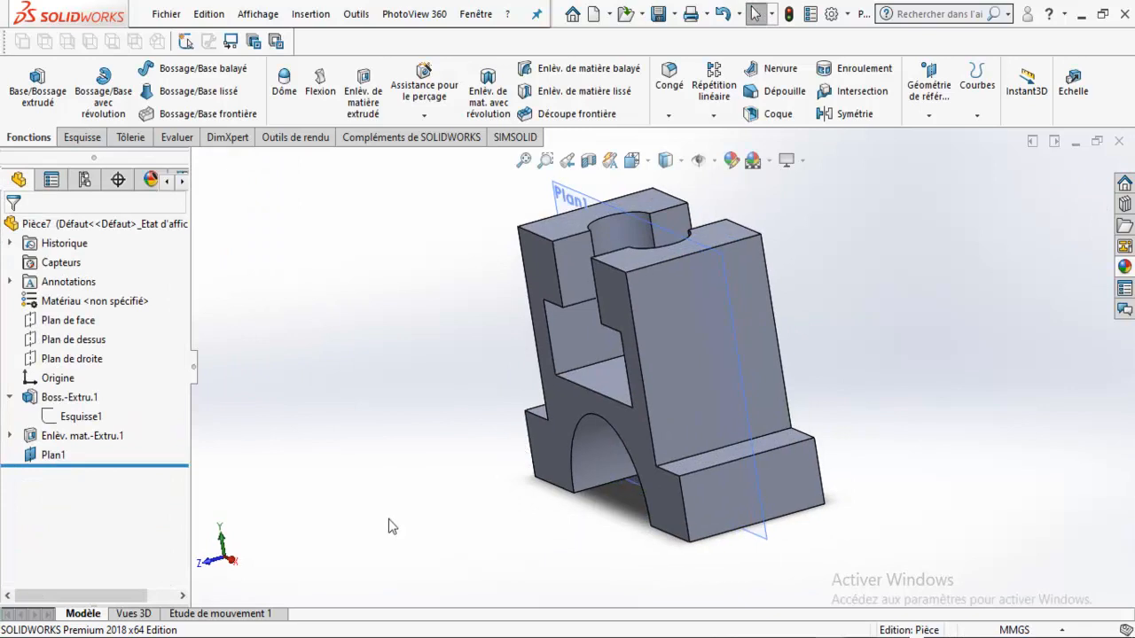
left_click(48, 455)
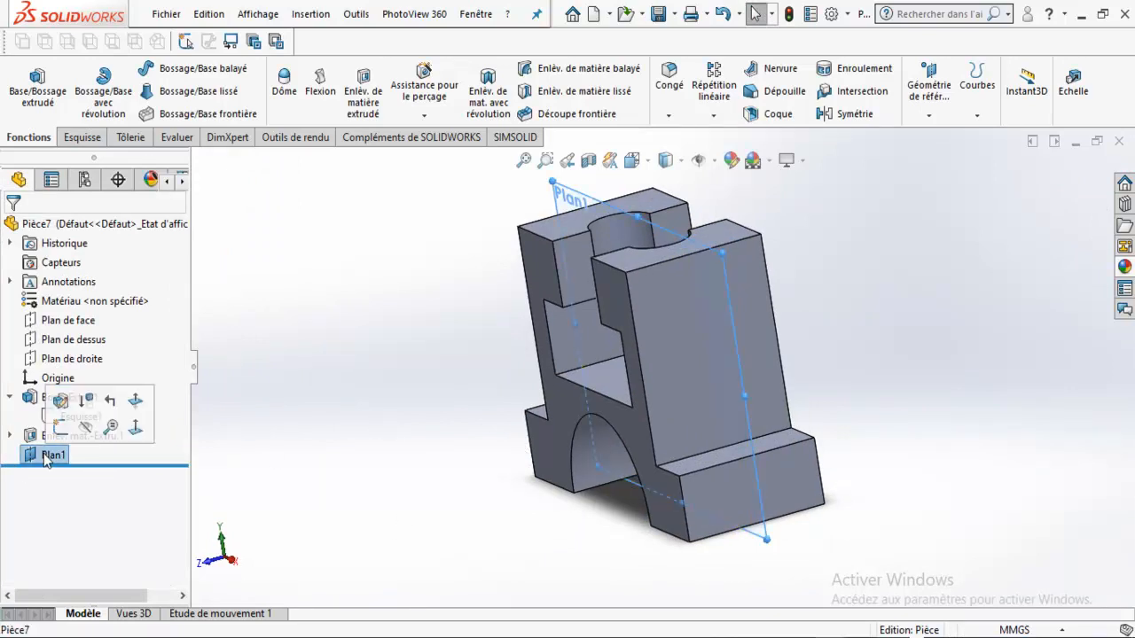
key("Delete")
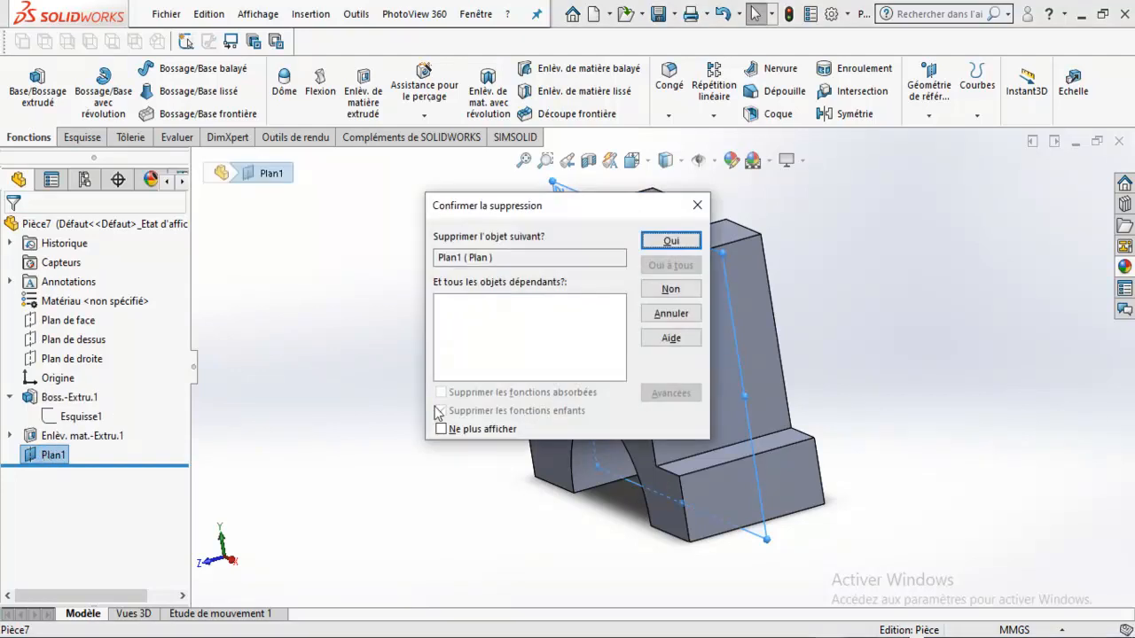
left_click(676, 236)
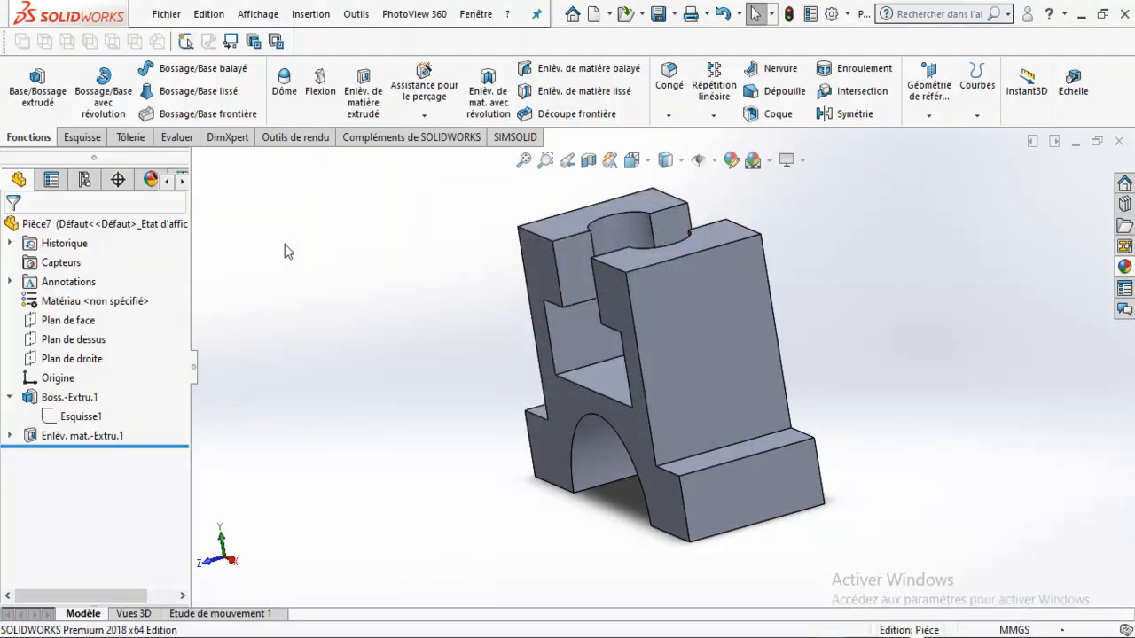
Step: Start a new reference plane offset 32 mm from the bracket's front arched face, reversed into the part with Inversion de décalage
left_click(928, 93)
left_click(940, 140)
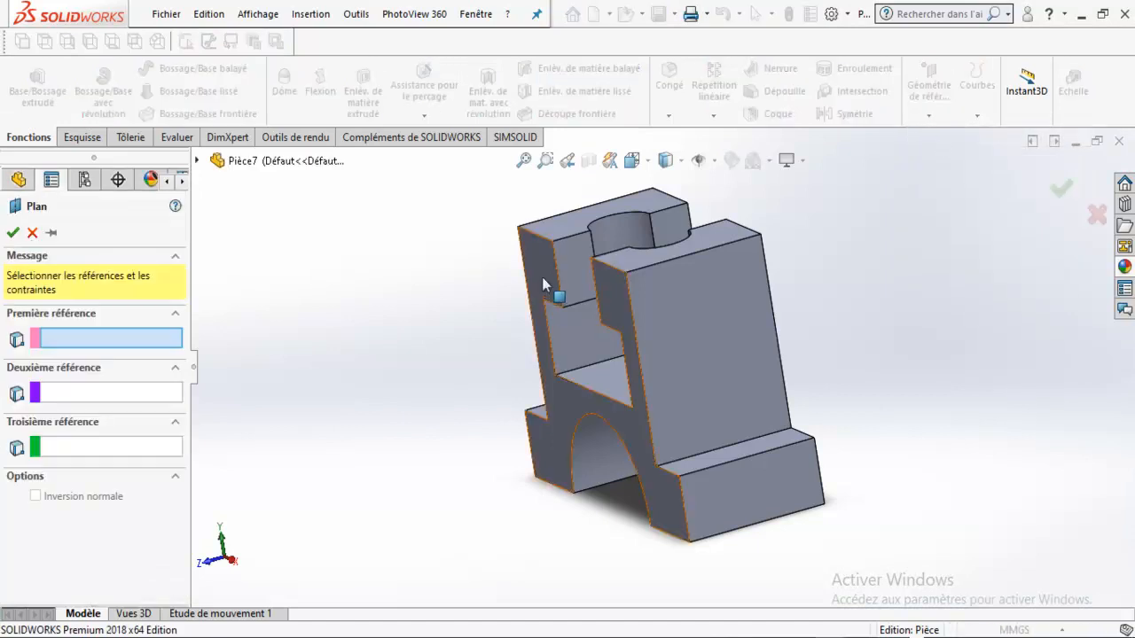
left_click(541, 277)
middle_click_drag(558, 322, 397, 370)
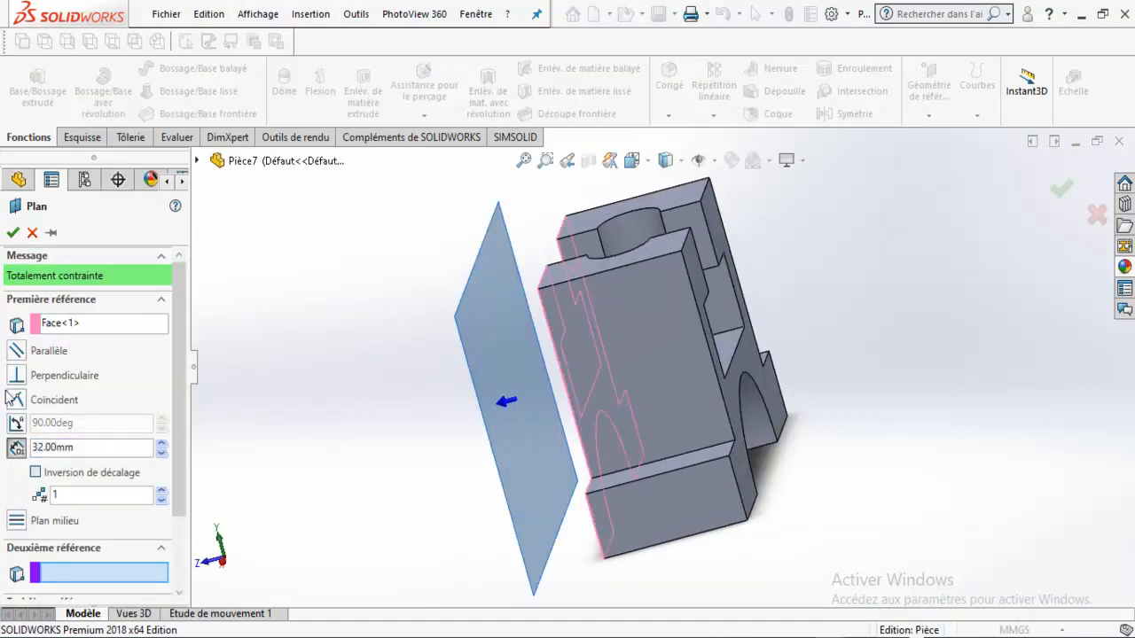
left_click(36, 473)
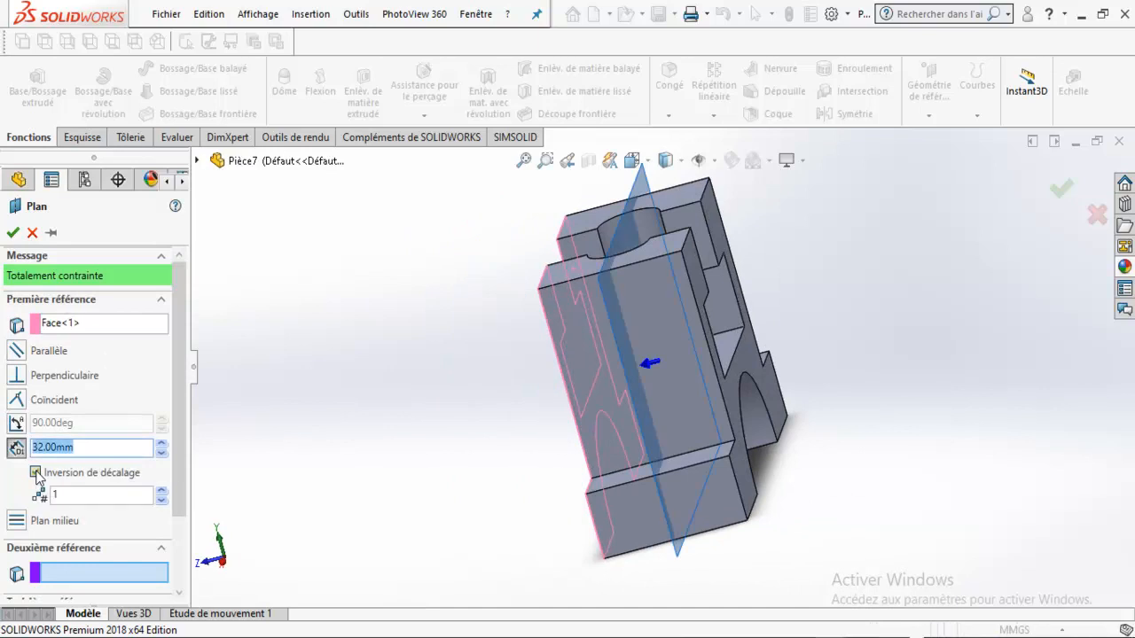
Step: Try an offset distance of 42 mm and an extra plane, and restore 32 mm and one plane
left_click(161, 445)
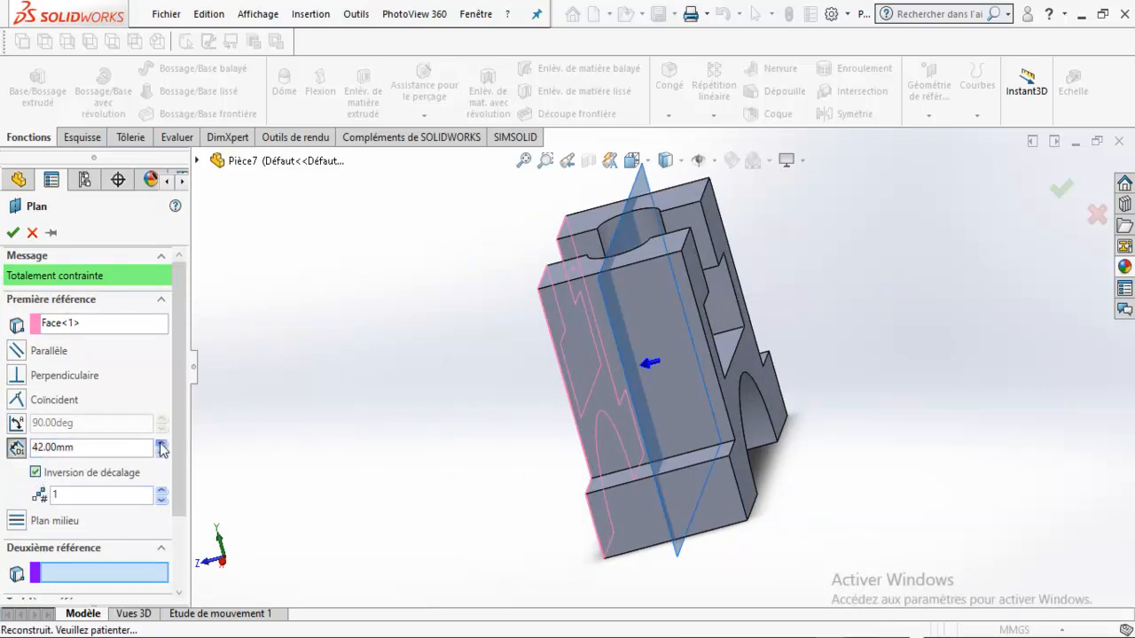
left_click(161, 455)
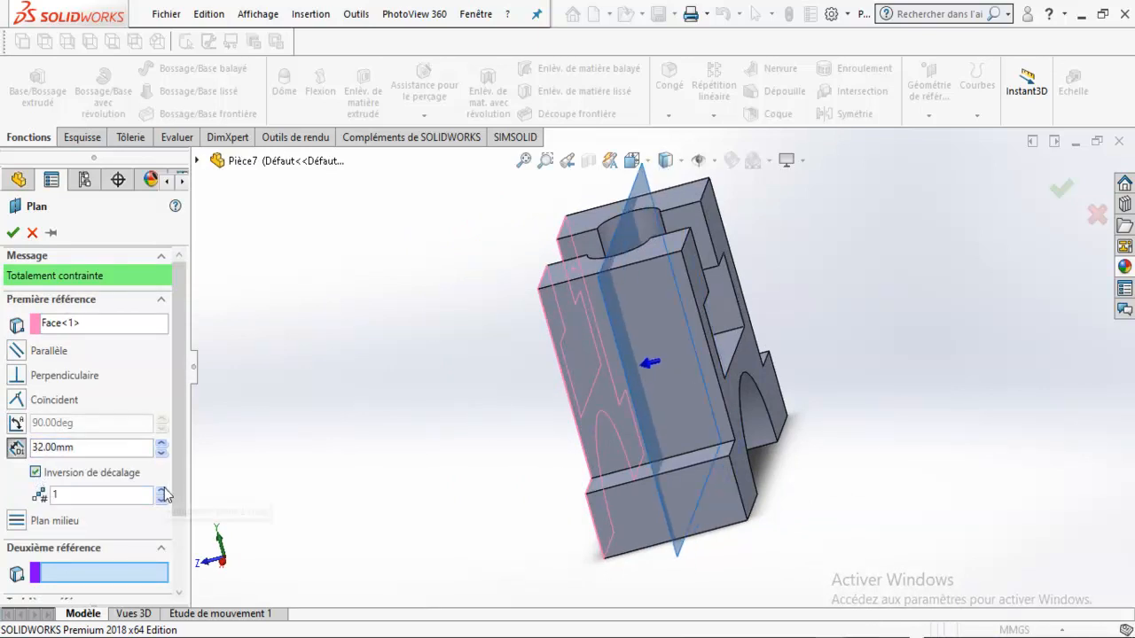
left_click(163, 492)
left_click(162, 502)
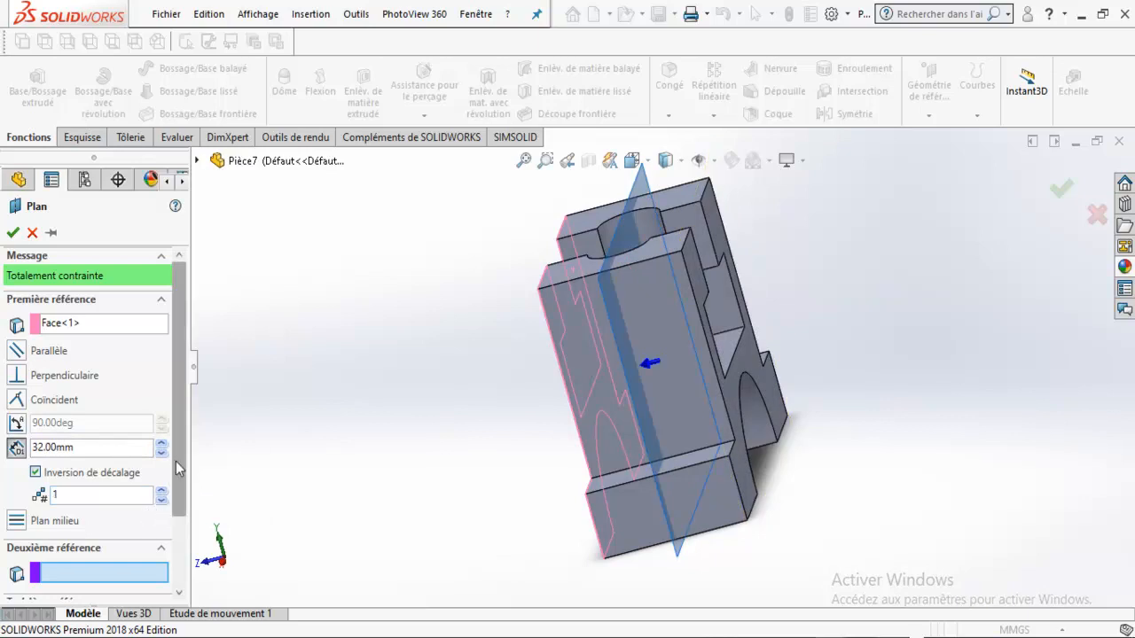
Step: Clear the front arched face from the plane's first reference
left_click(100, 327)
right_click(139, 323)
right_click(124, 331)
left_click(168, 341)
Step: Try a Plan milieu between the bracket's front and back arched faces, and cancel the plane
middle_click_drag(338, 310, 631, 435)
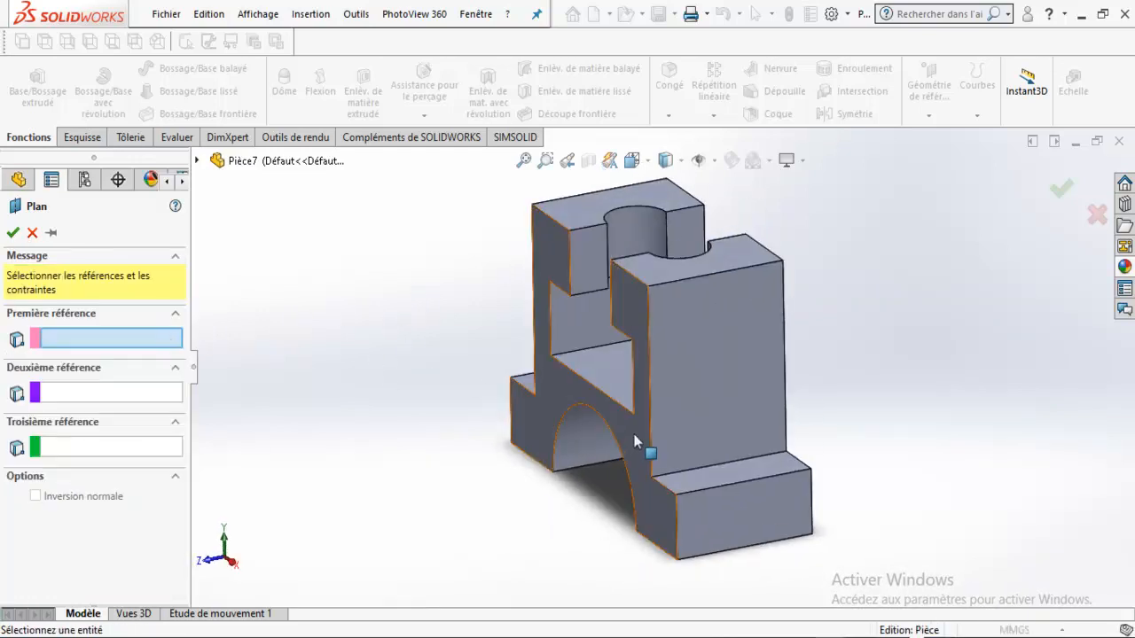
left_click(644, 448)
middle_click_drag(790, 380, 744, 381)
left_click(701, 406)
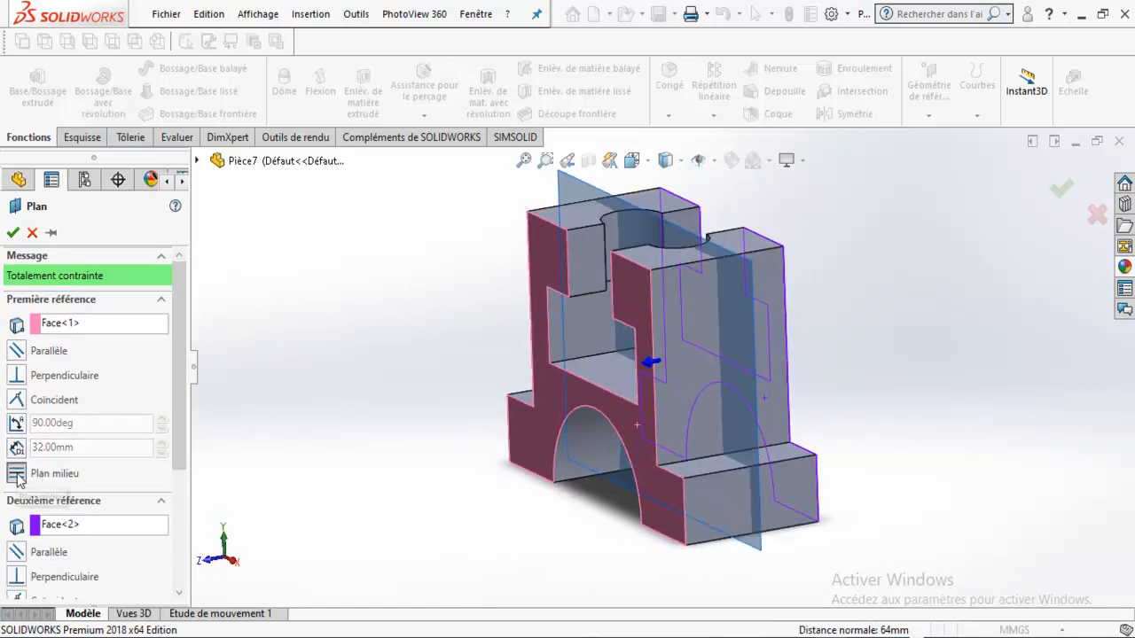
middle_click_drag(638, 372, 581, 406)
middle_click_drag(706, 380, 621, 390)
right_click(65, 321)
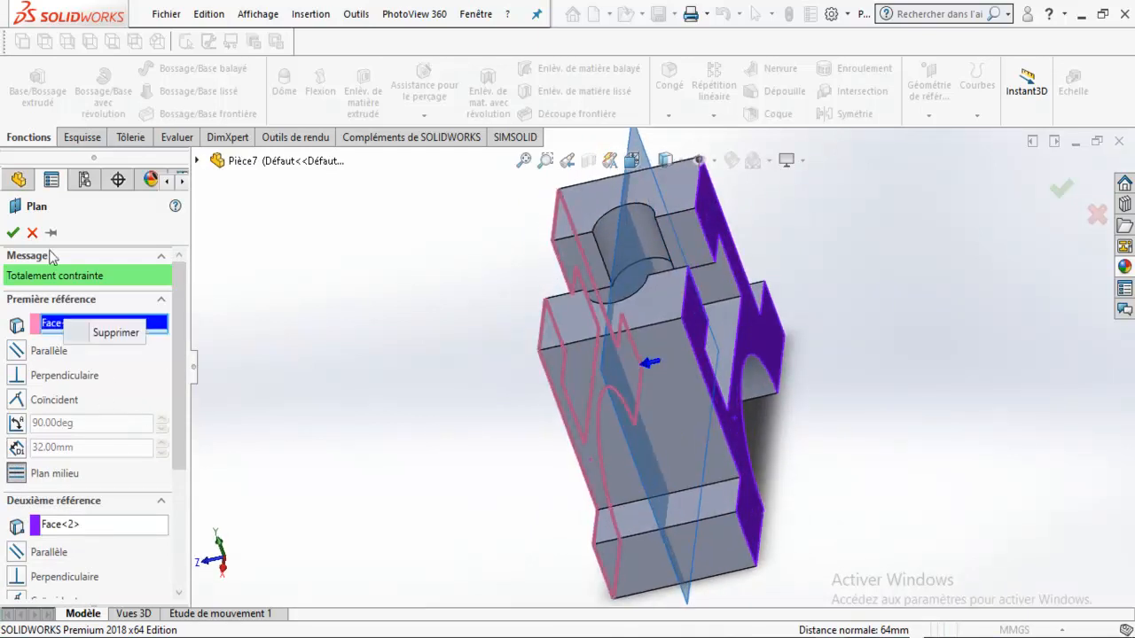
left_click(33, 233)
Step: Try a Plan milieu between the outer side faces of the two uprights, and cancel the plane
left_click(928, 115)
left_click(945, 210)
middle_click_drag(645, 419, 683, 344)
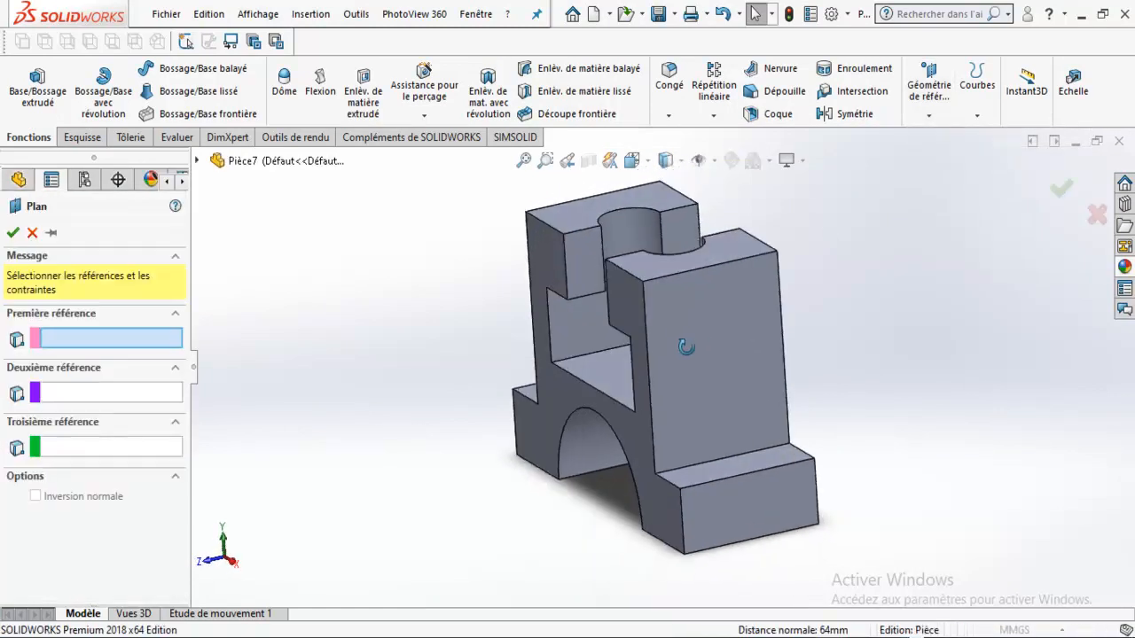
left_click(684, 347)
middle_click_drag(572, 381, 658, 380)
left_click(540, 306)
middle_click_drag(540, 306, 692, 362)
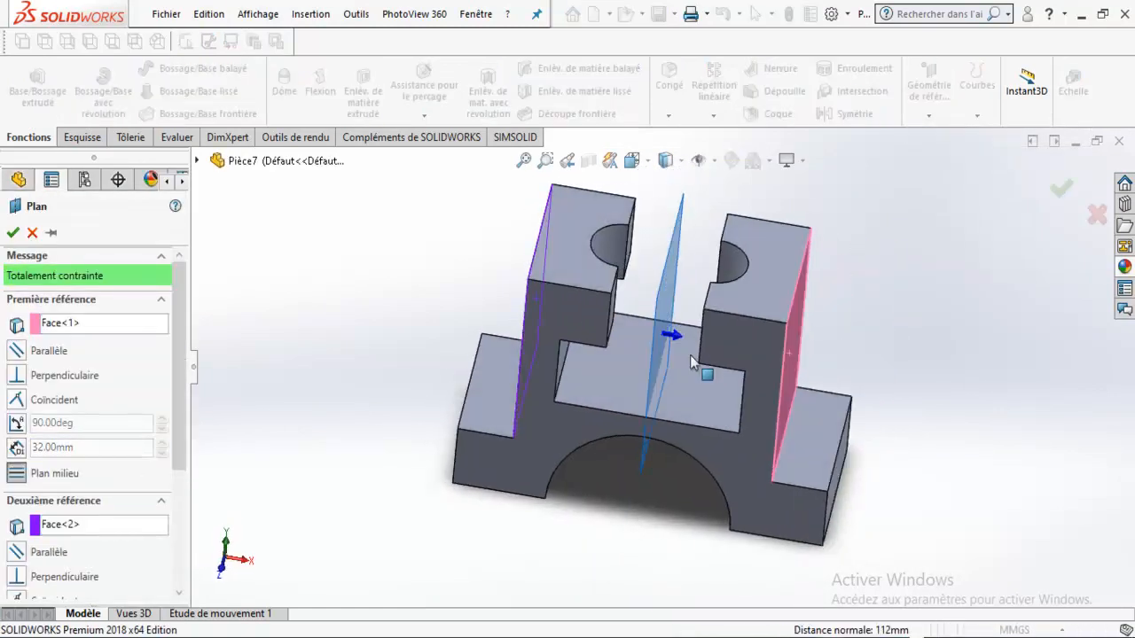
left_click(33, 233)
Step: Create a mid plane between the bracket's front and back arched faces
left_click(758, 376)
middle_click_drag(758, 377, 783, 403)
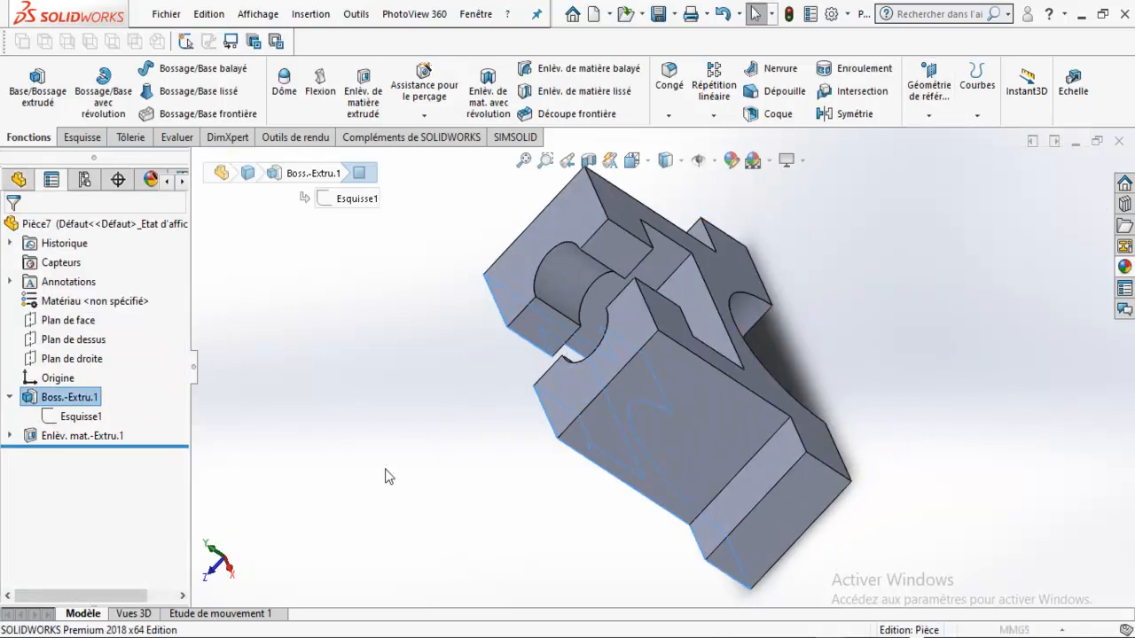
left_click(763, 379)
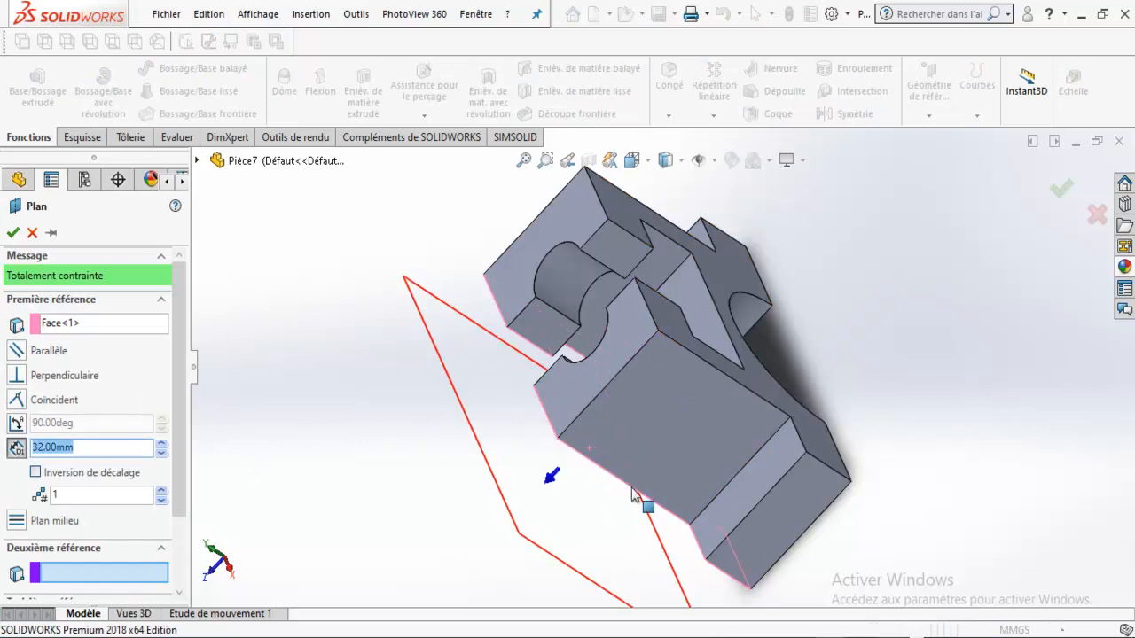
left_click(12, 233)
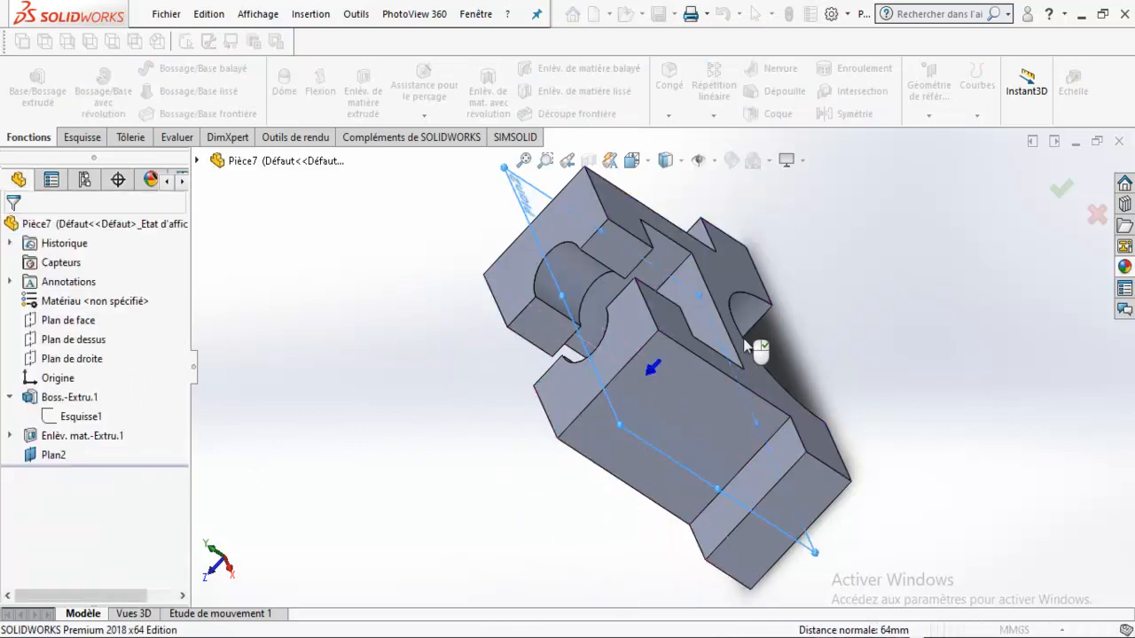
Step: Orient the view normal to Plan2 and hide that plane
middle_click_drag(818, 183, 688, 306)
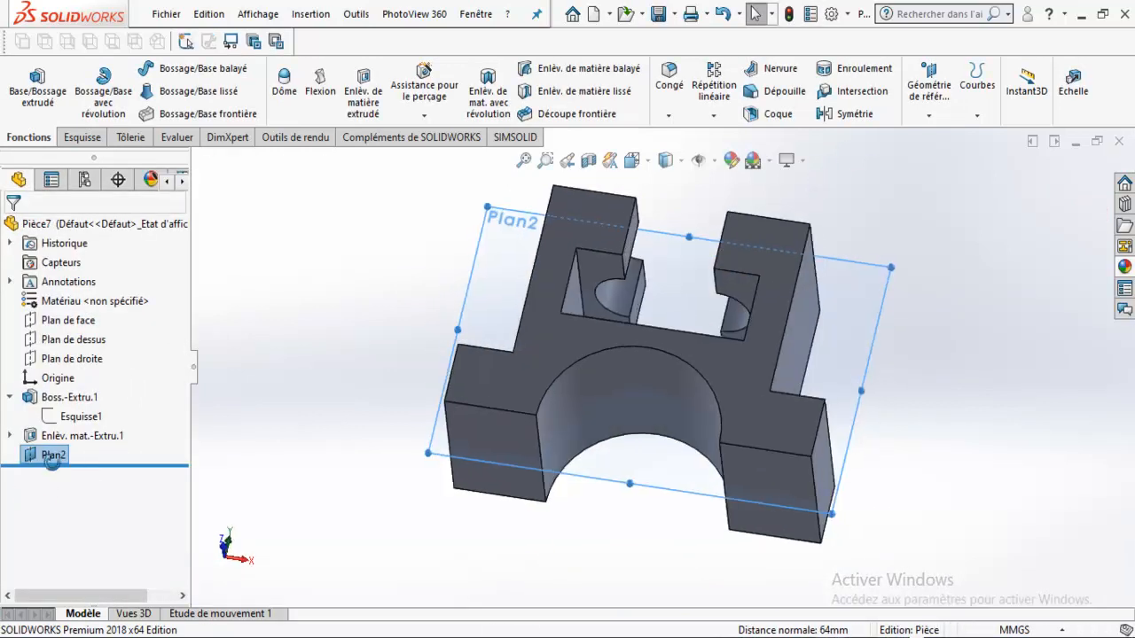
left_click(85, 463)
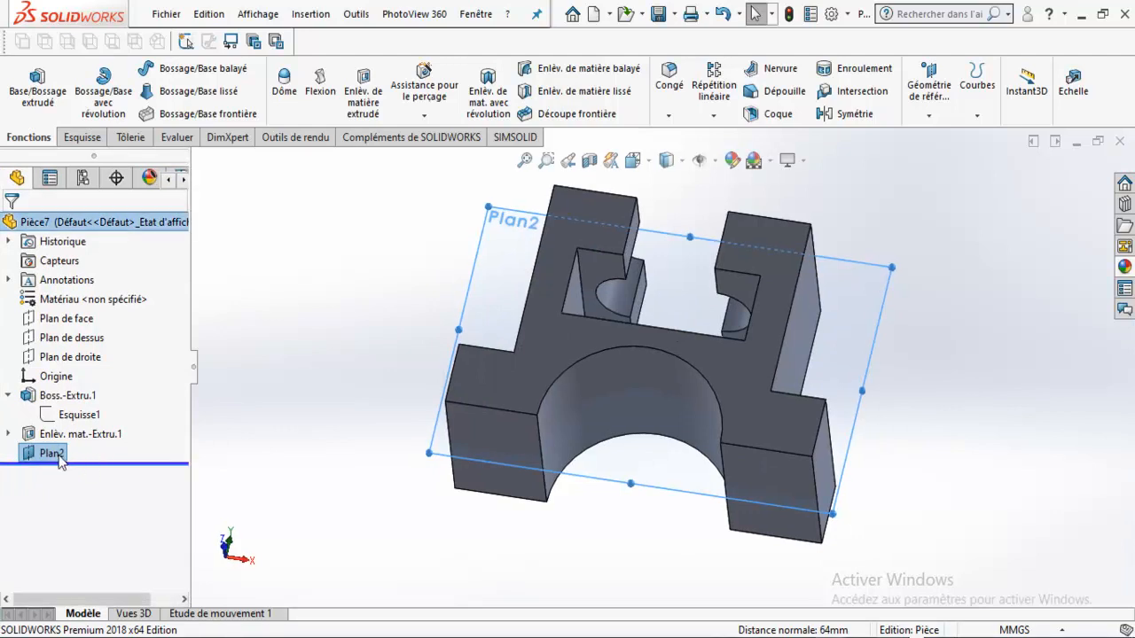
left_click(55, 455)
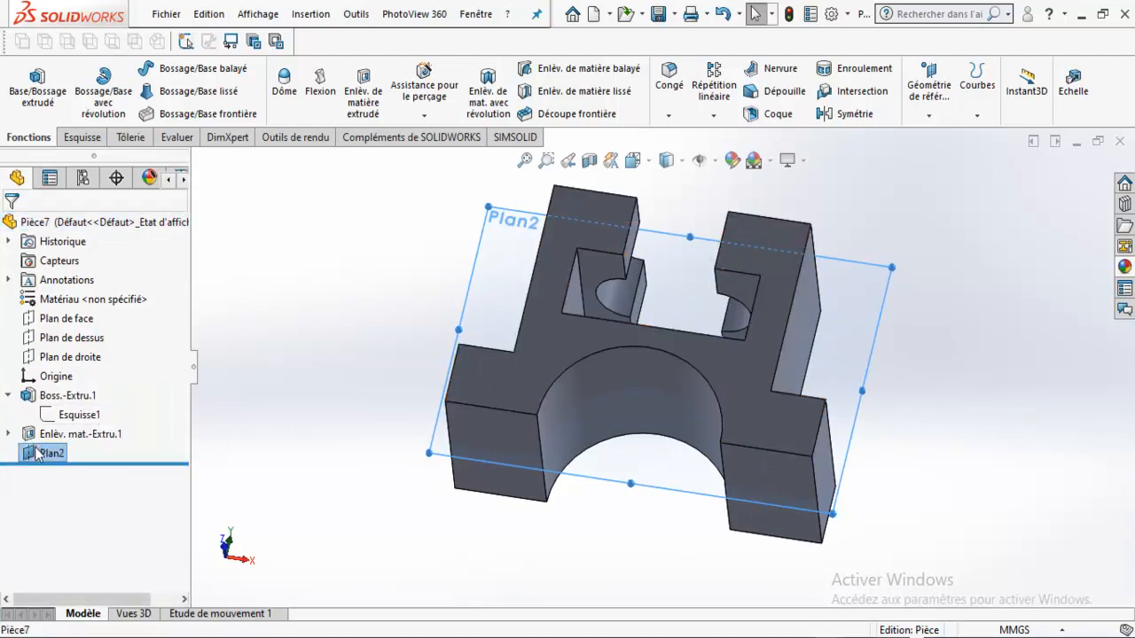
right_click(35, 455)
left_click(108, 296)
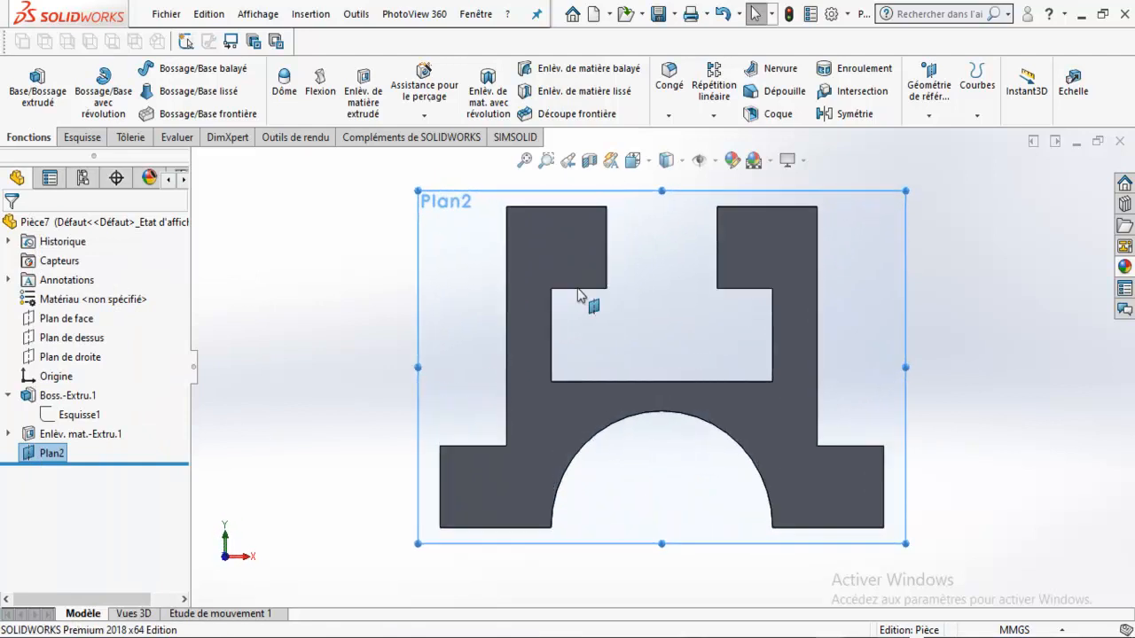
left_click(228, 400)
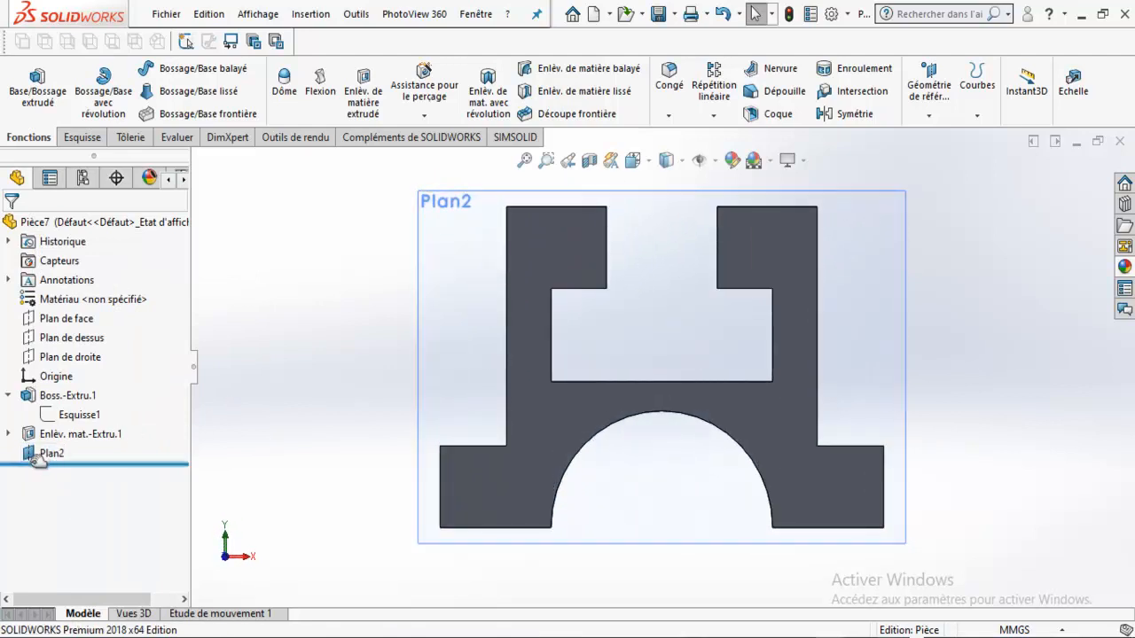
right_click(36, 455)
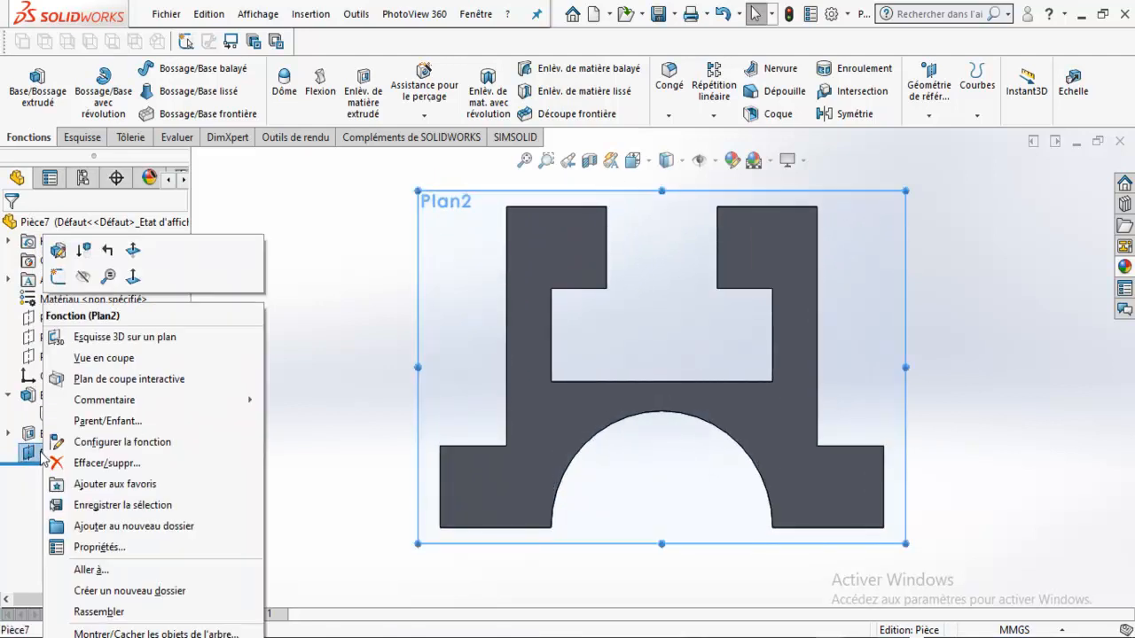
left_click(82, 277)
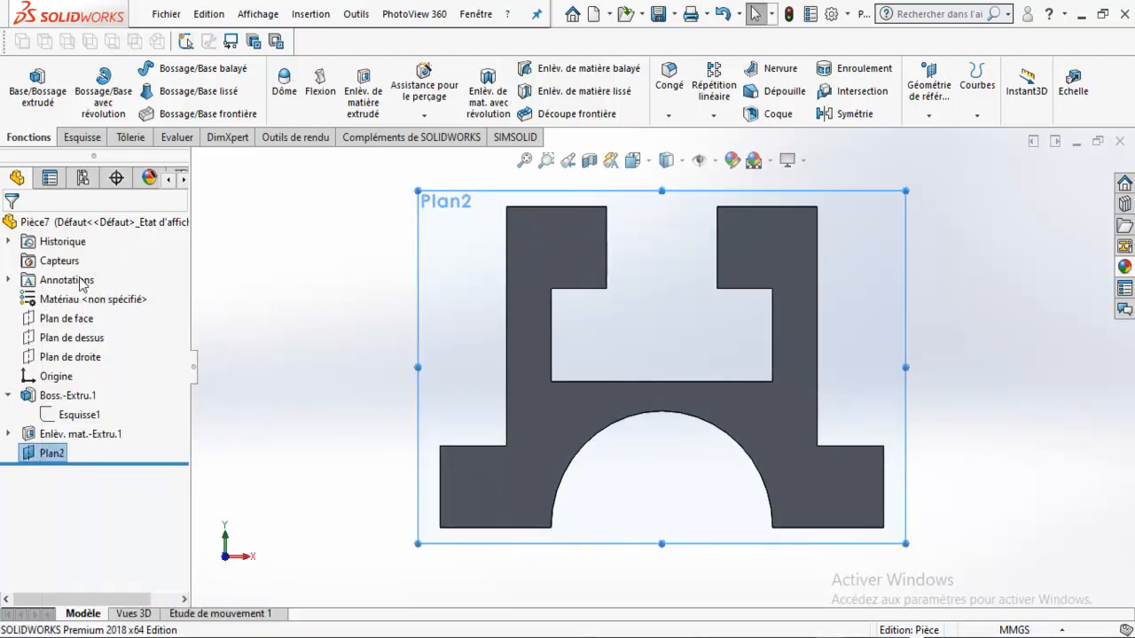
Step: Hide the mid plane Plan2 from the model view
right_click(51, 454)
left_click(84, 278)
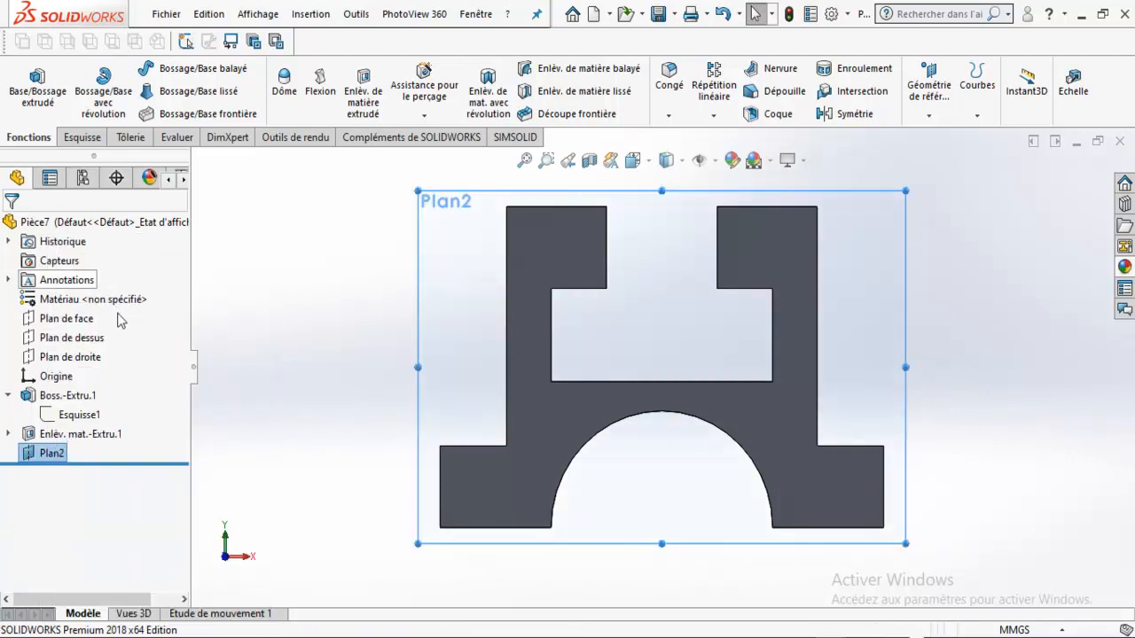
right_click(44, 454)
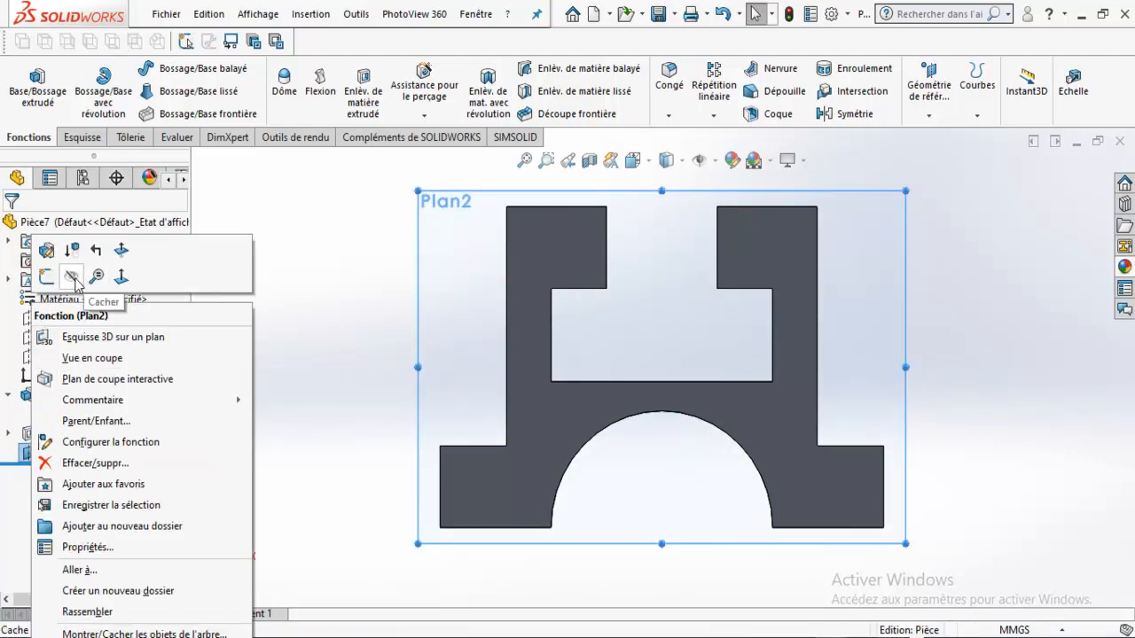
left_click(72, 278)
Step: Sketch a closed triangle on Plan2 against the left upright, joining its top outer corner, the base's outer corner and the inner step corner
left_click(55, 453)
right_click(55, 454)
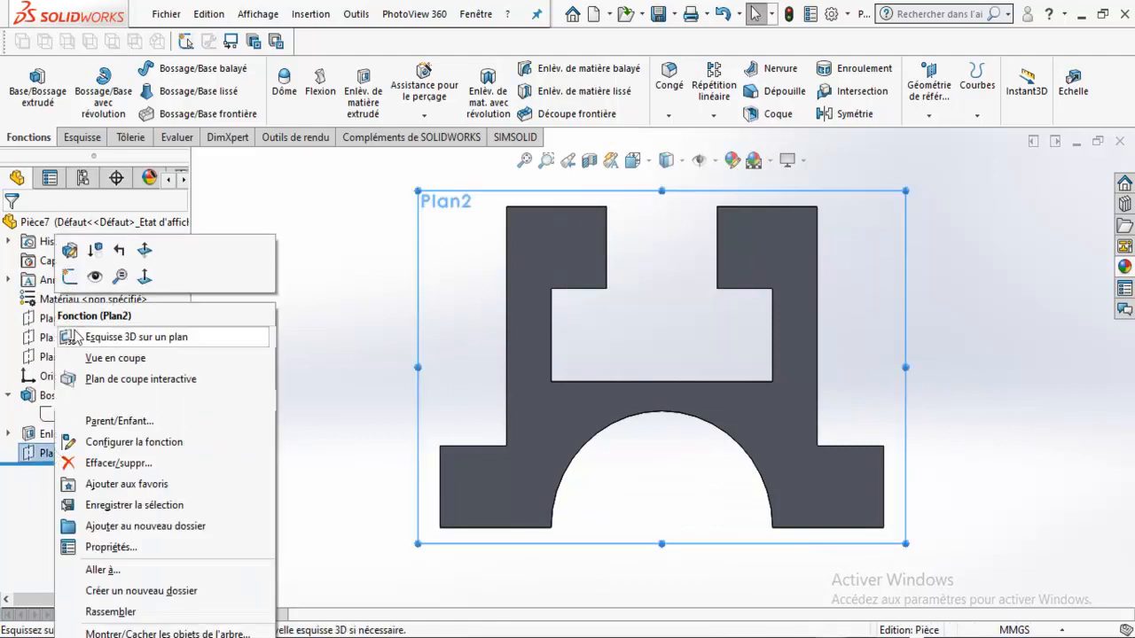
left_click(70, 277)
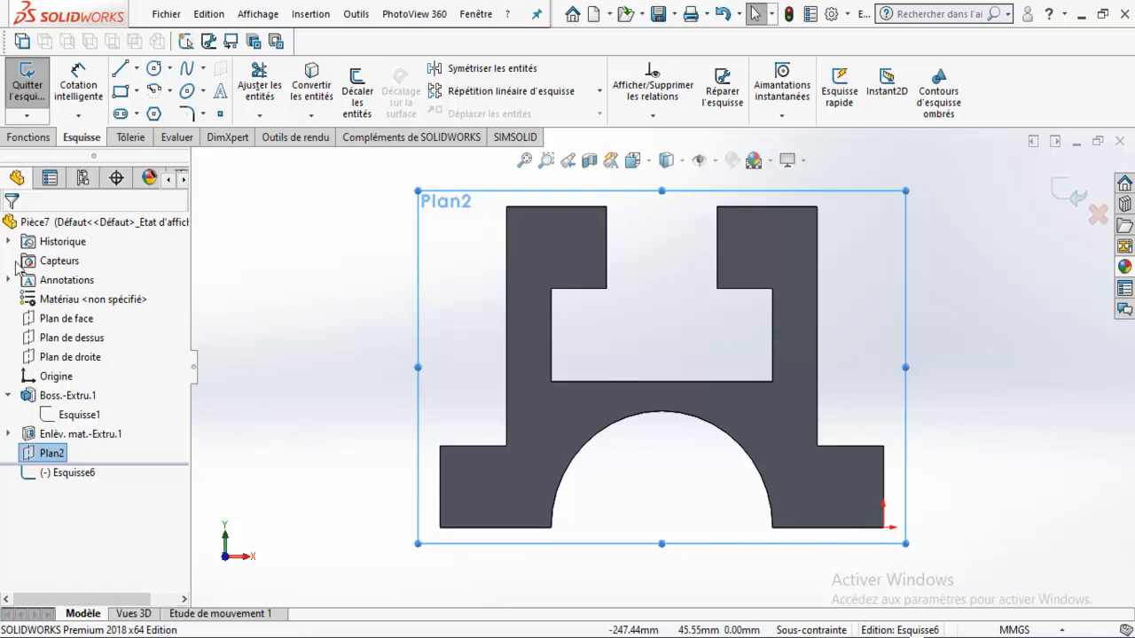
left_click(121, 77)
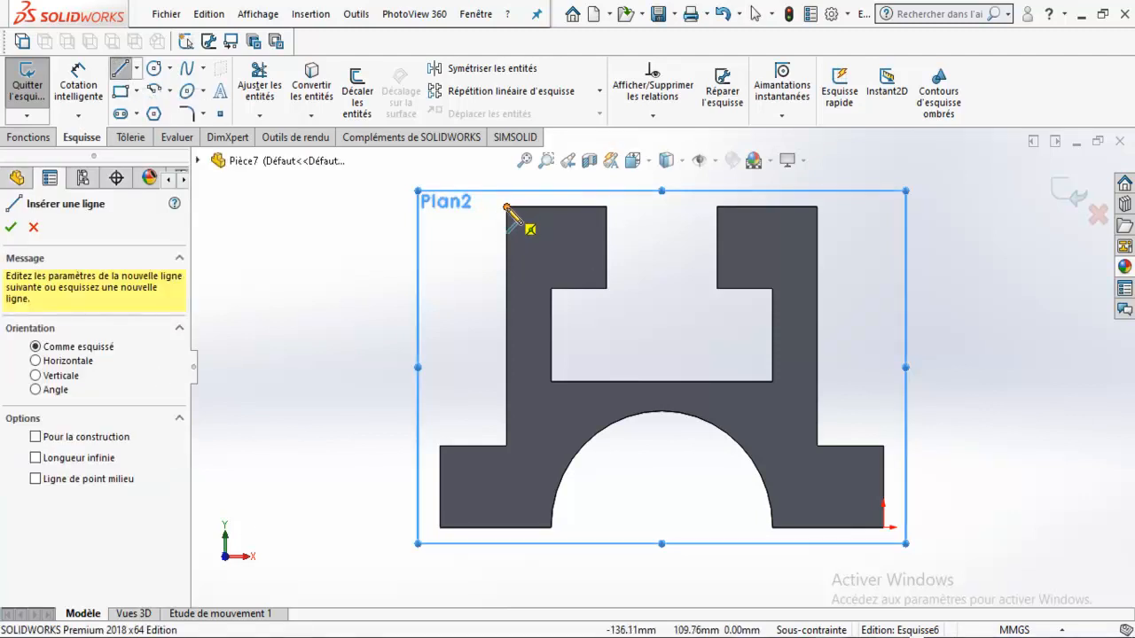
left_click(441, 446)
left_click(507, 446)
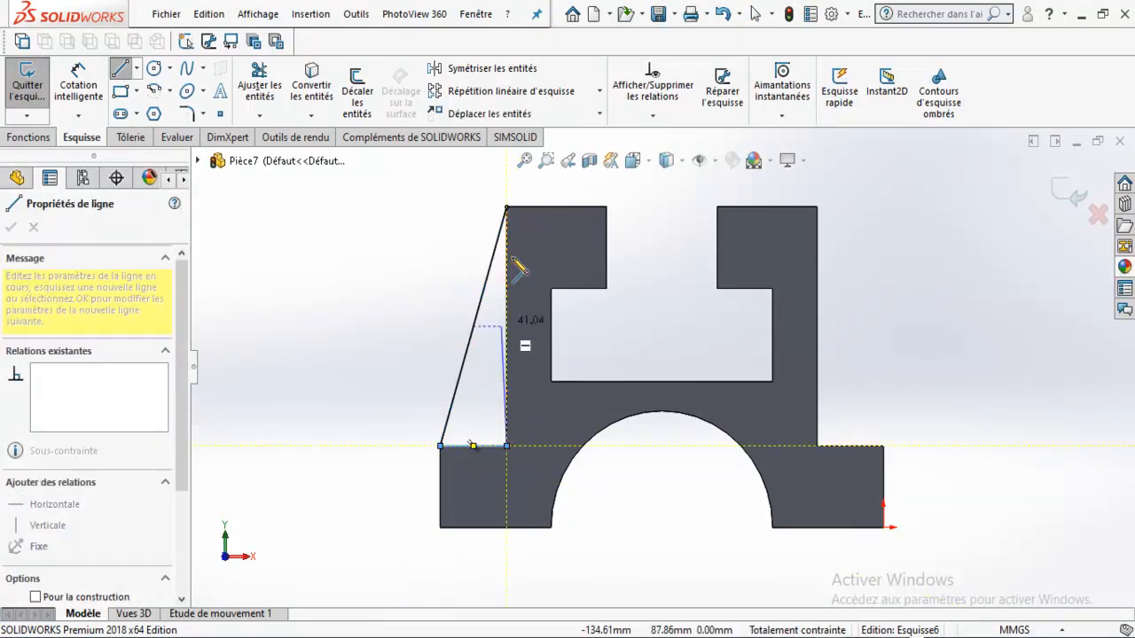
left_click(506, 209)
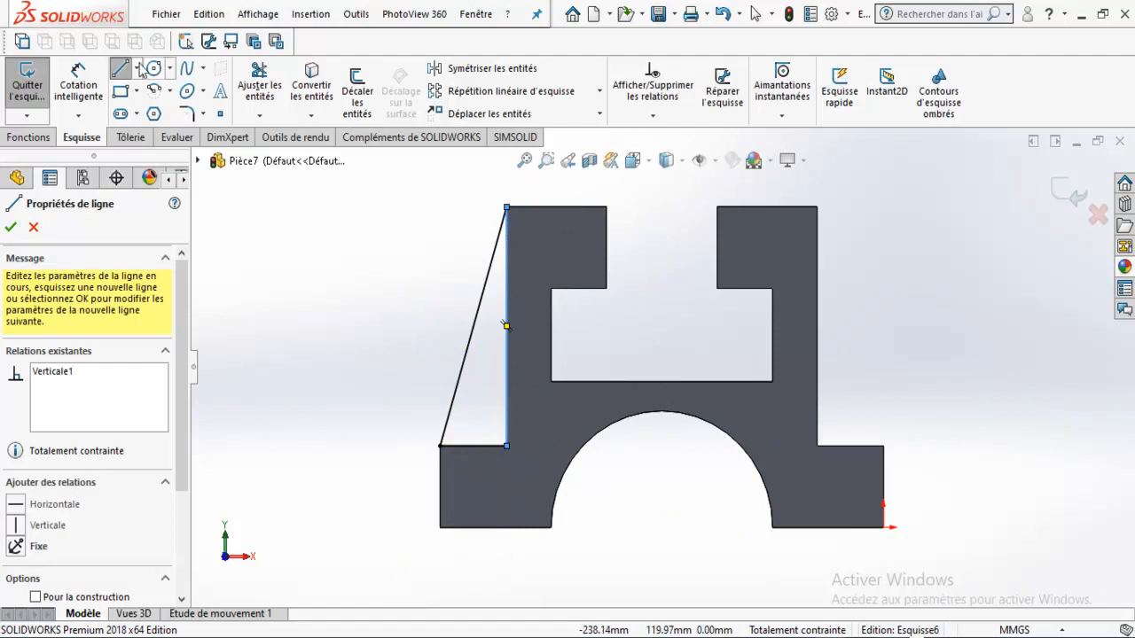
key("Escape")
Step: Draw a matching closed triangle in the same sketch, between the right upright's outer side and the base step
middle_click_drag(337, 289, 351, 345)
left_click(52, 453)
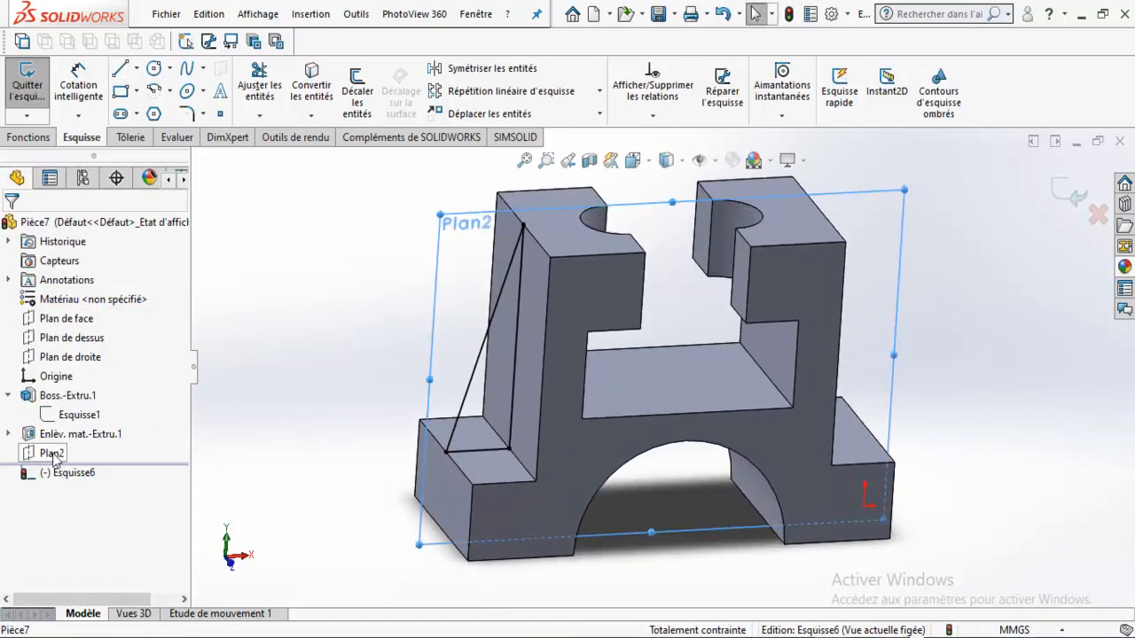
middle_click_drag(297, 388, 291, 343)
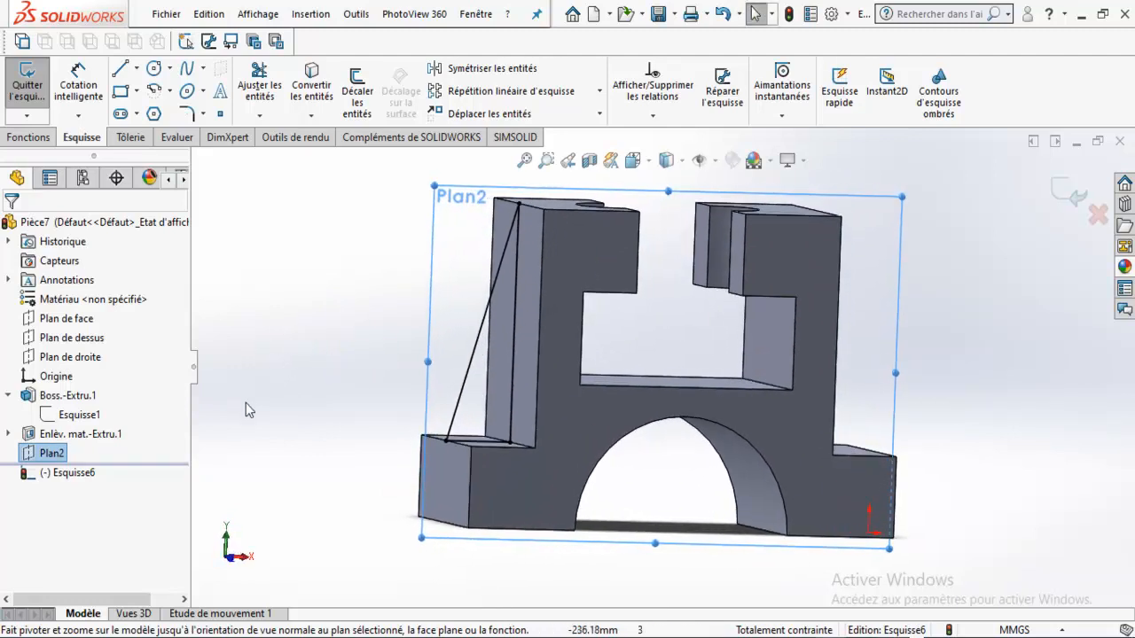
left_click(640, 162)
left_click(617, 403)
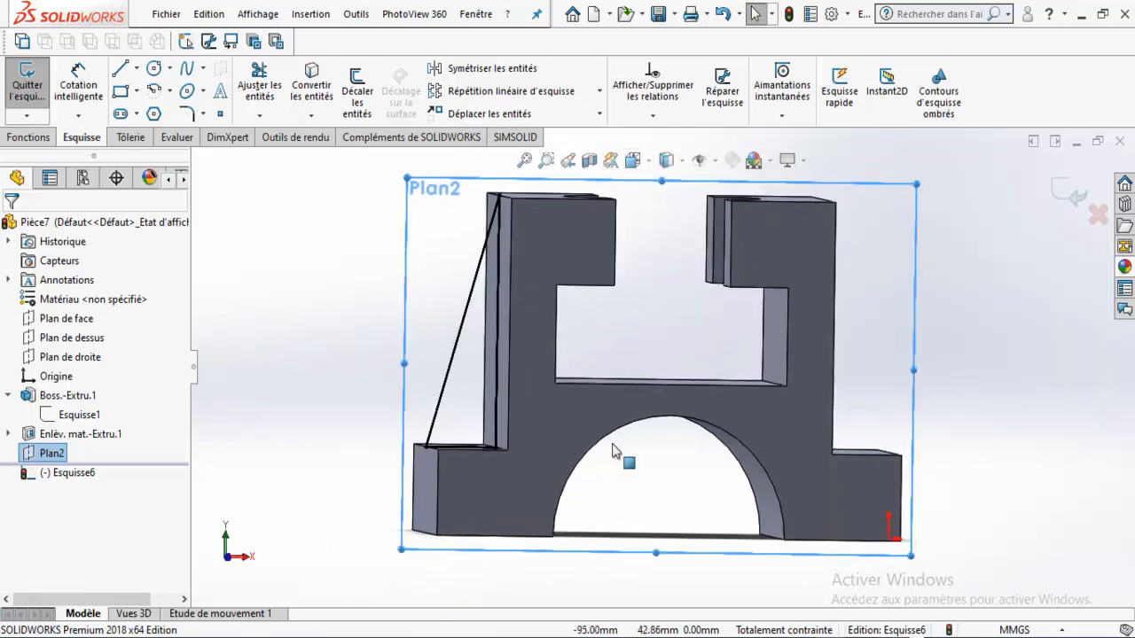
left_click(120, 68)
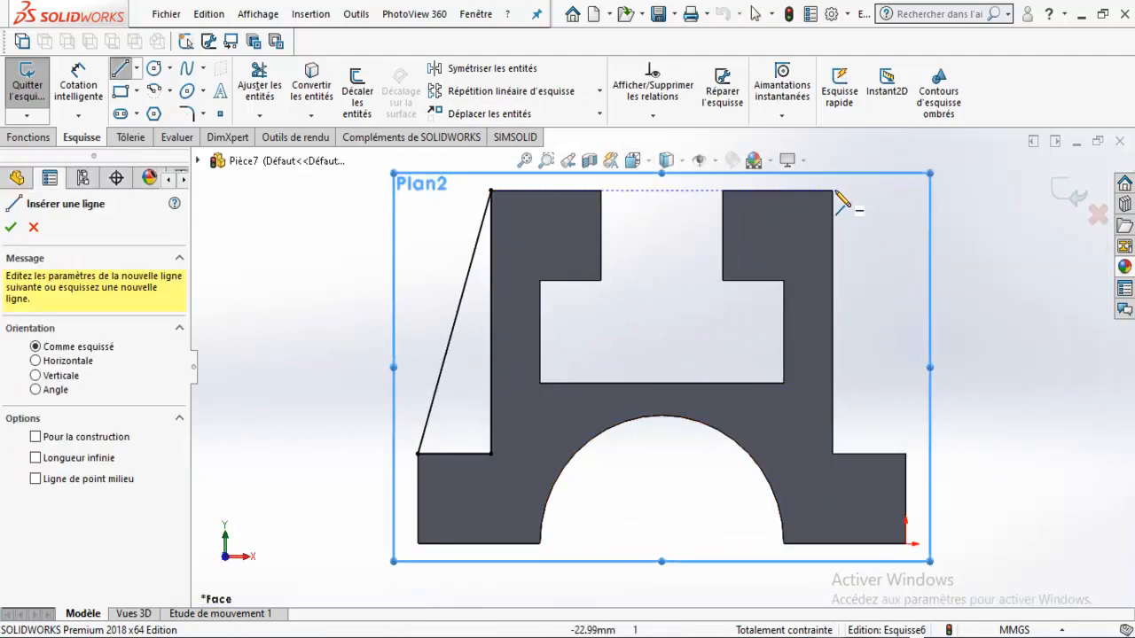
left_click(833, 192)
left_click(905, 454)
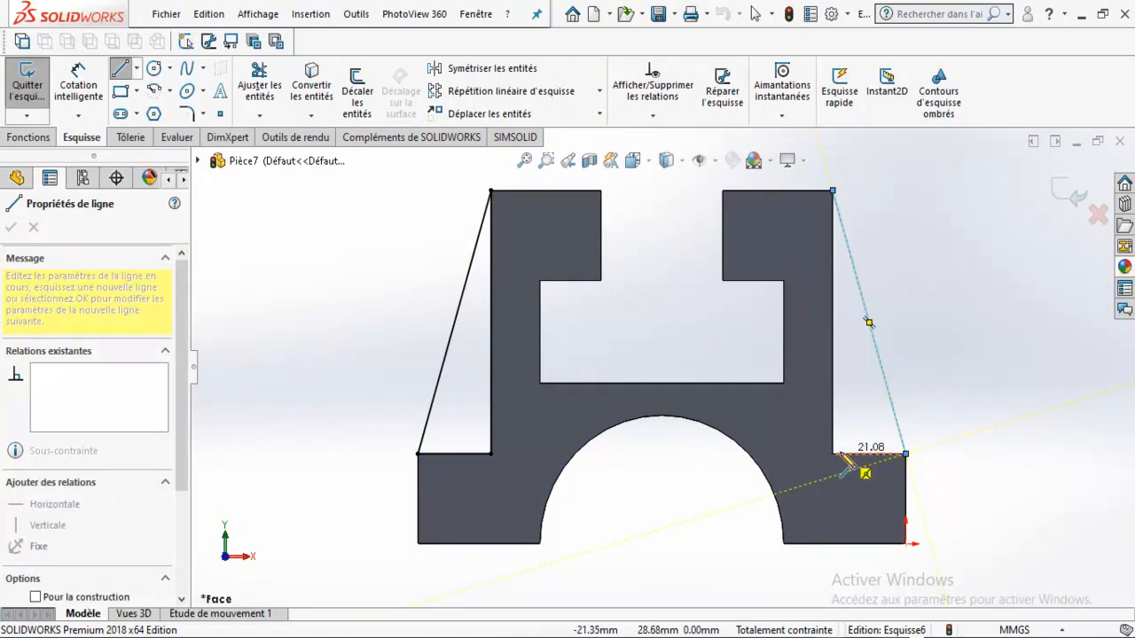
left_click(833, 191)
Step: Start a boss extrusion of the two triangles and enable Direction 2 so it grows on both sides of the sketch plane
left_click(30, 138)
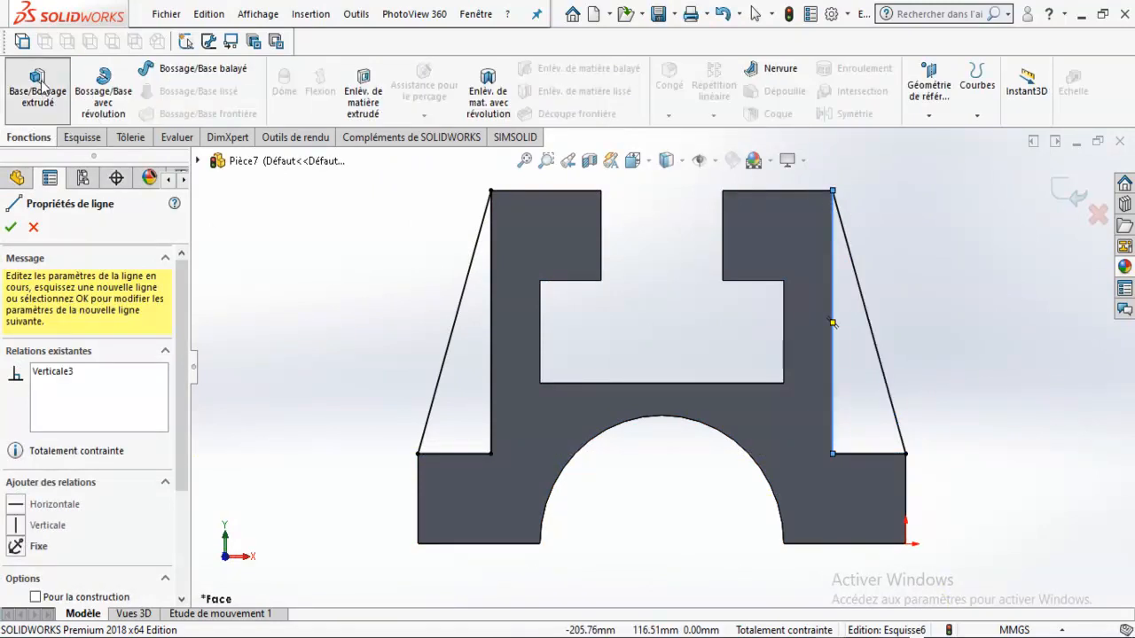
key("Escape")
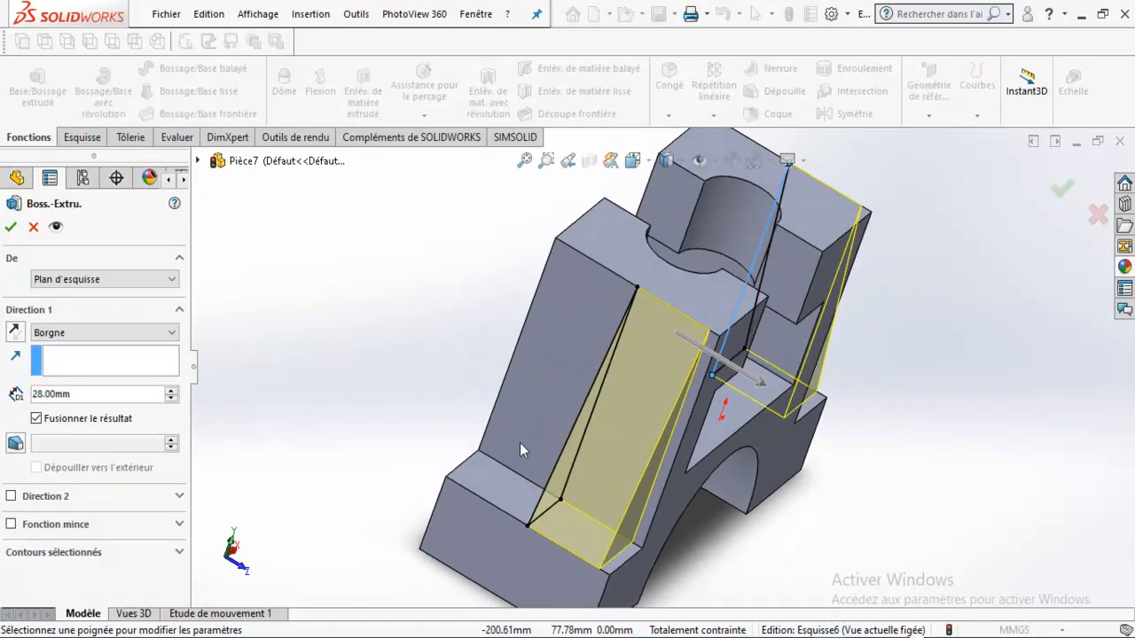
left_click(14, 335)
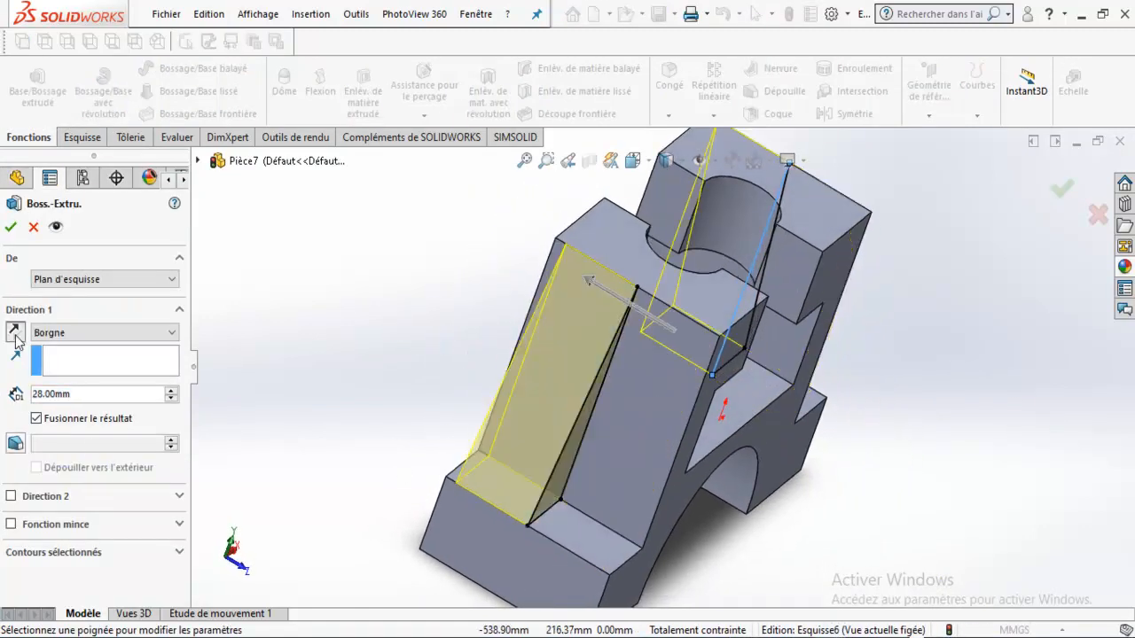
left_click(14, 336)
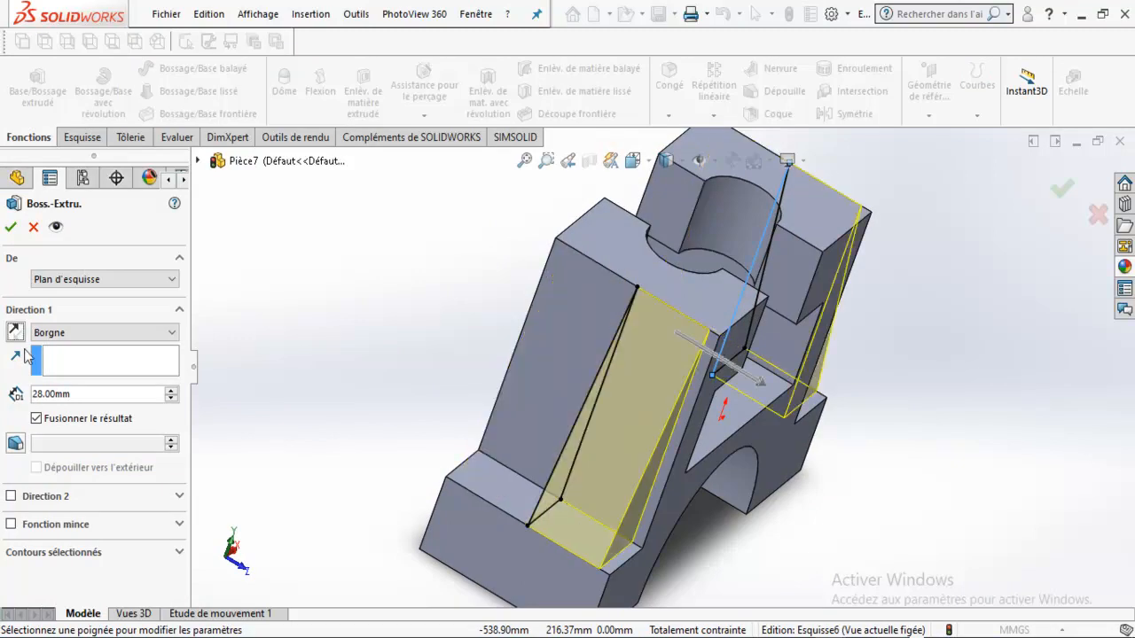
left_click(11, 497)
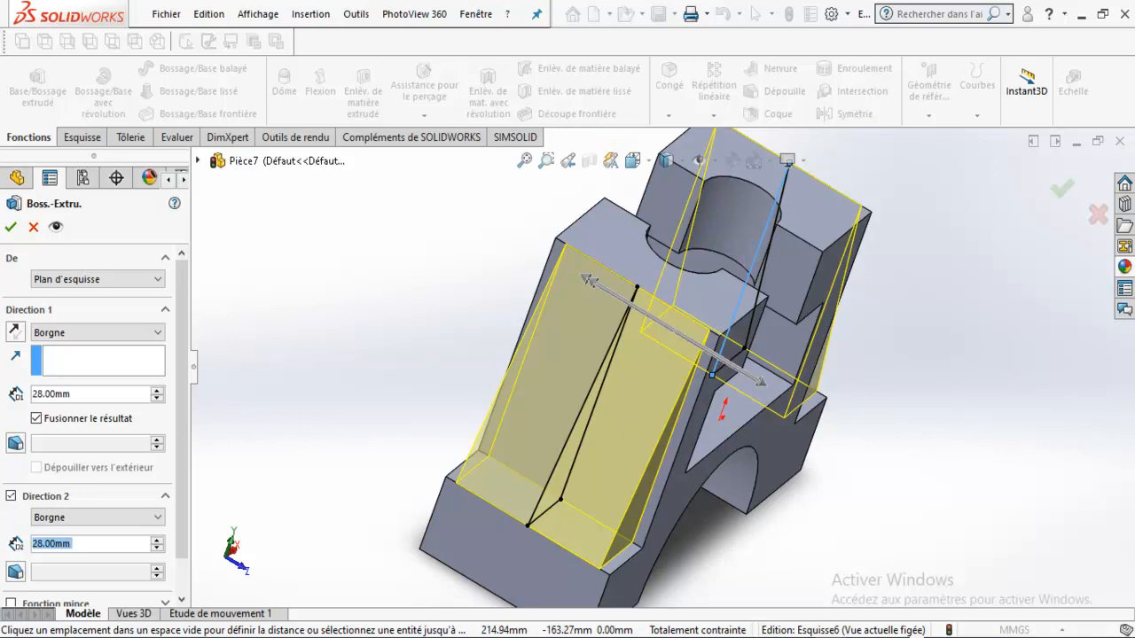
Step: Check the rib thickness in the reference drawing 33.jpg and extrude both triangles 7 mm in each direction
key("alt+Tab")
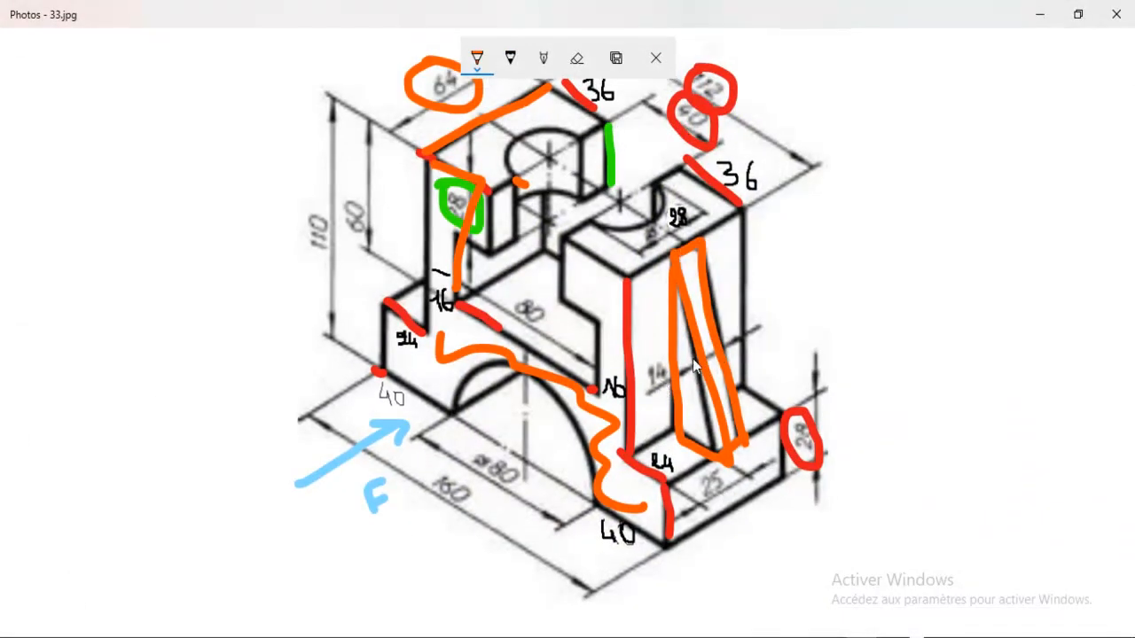
left_click(1039, 14)
left_click(91, 395)
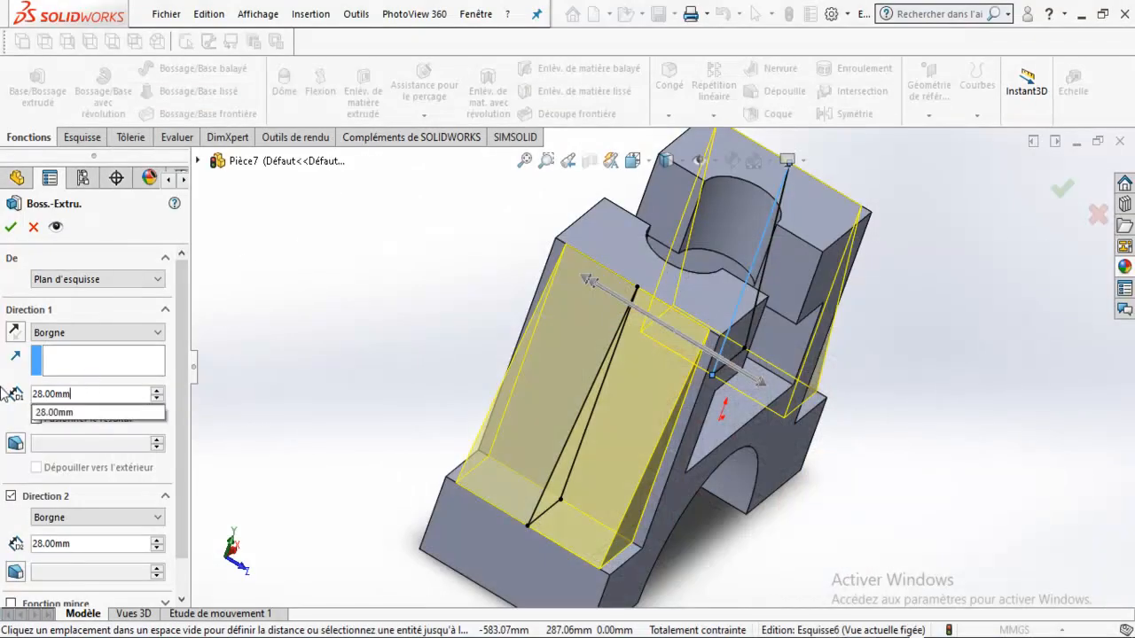
type("7")
left_click_drag(78, 394, 37, 387)
type("7")
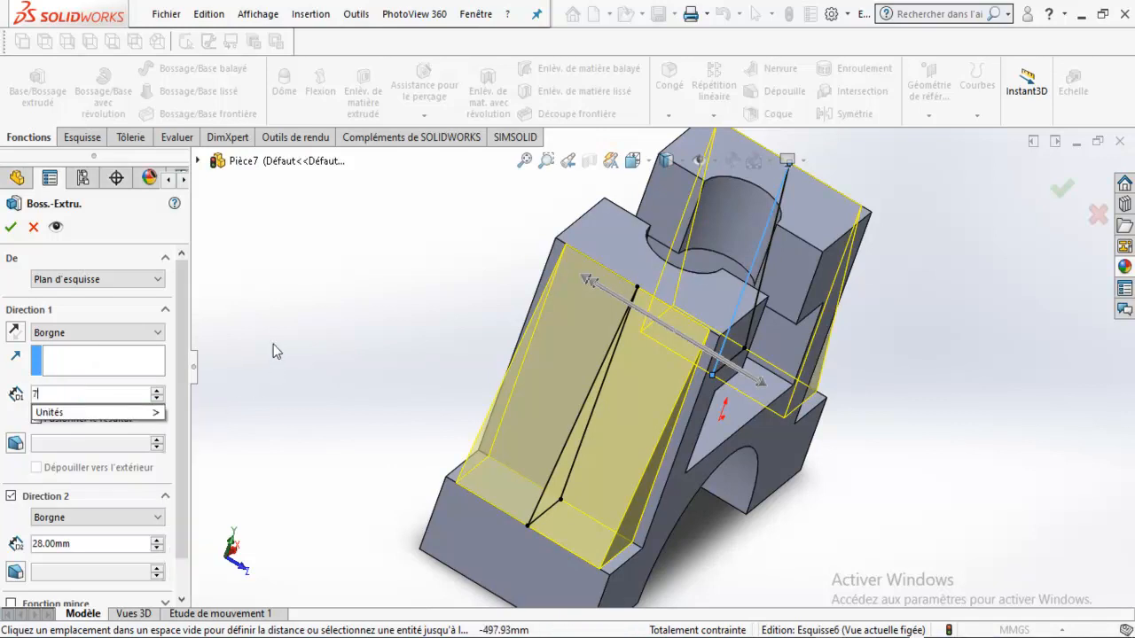
key("Return")
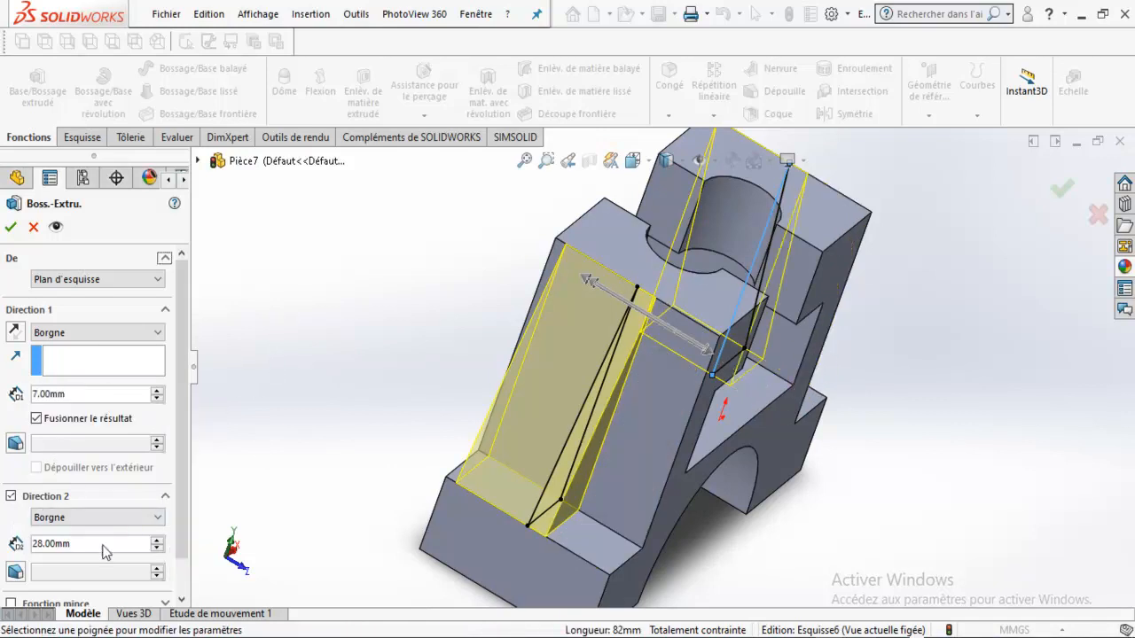
left_click_drag(86, 544, 15, 547)
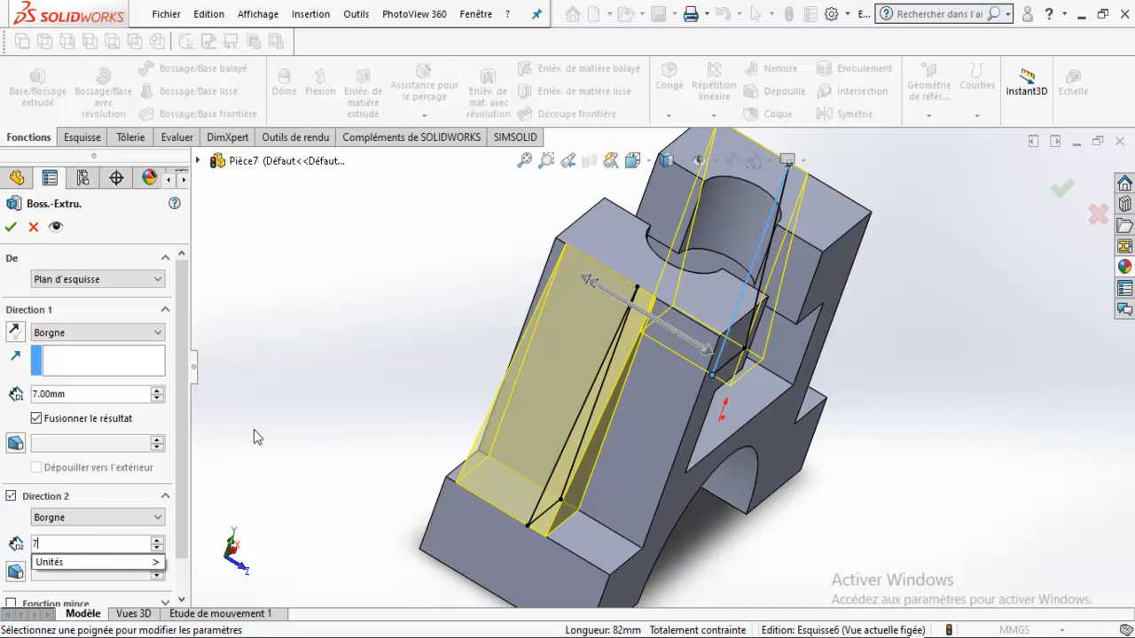
key("Return")
left_click(10, 229)
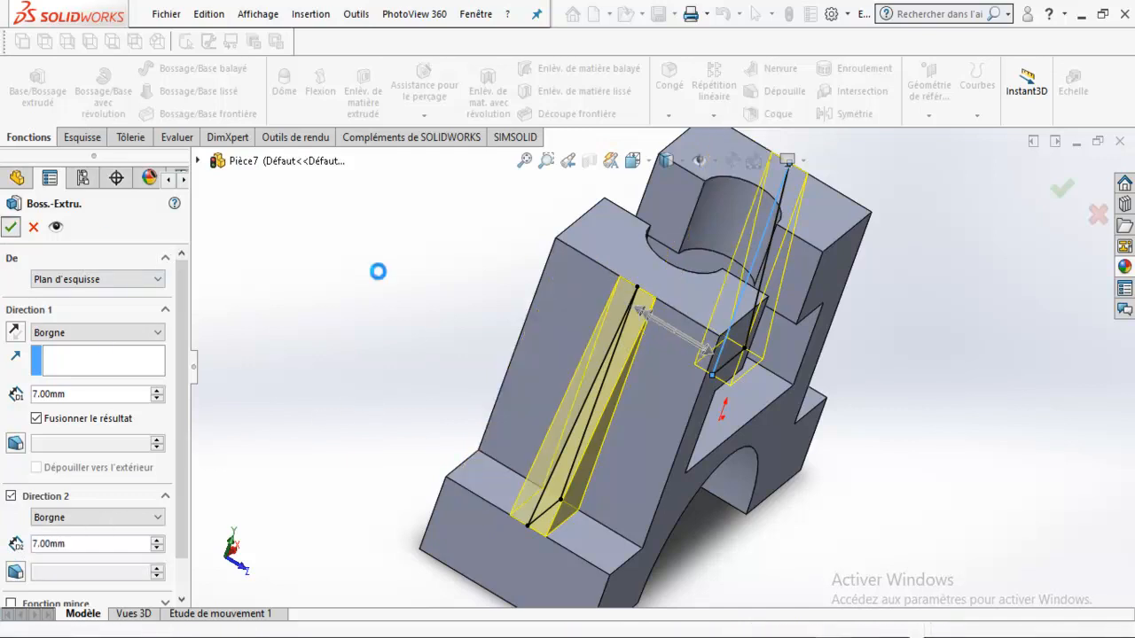
middle_click_drag(789, 561, 757, 486)
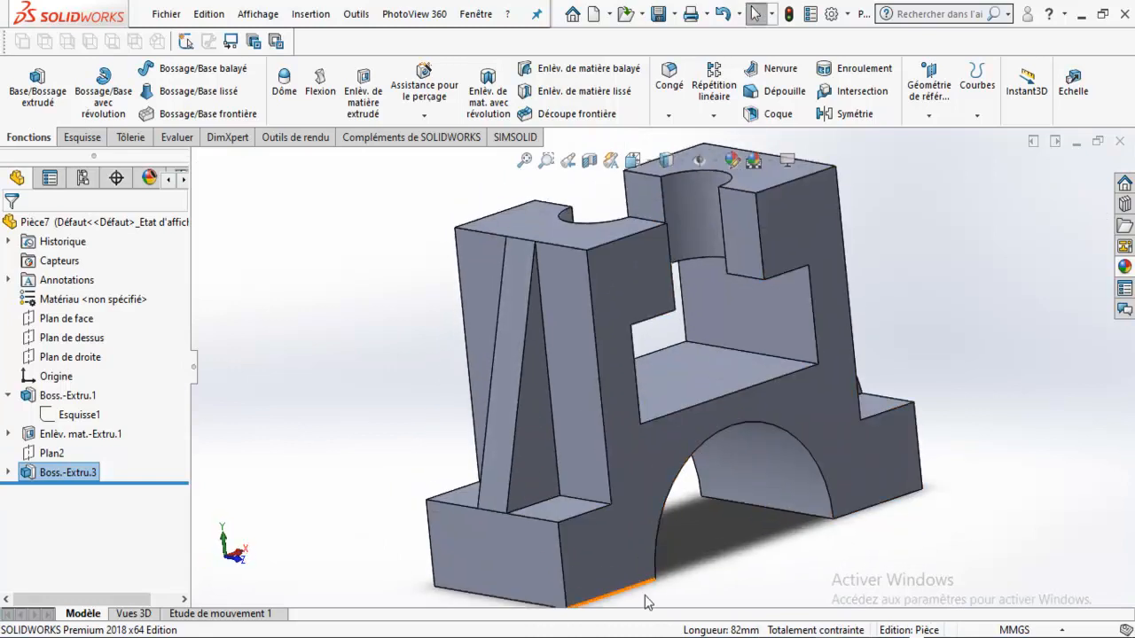
scroll(647, 598, "up", 2)
middle_click_drag(648, 547, 435, 542)
right_click(83, 485)
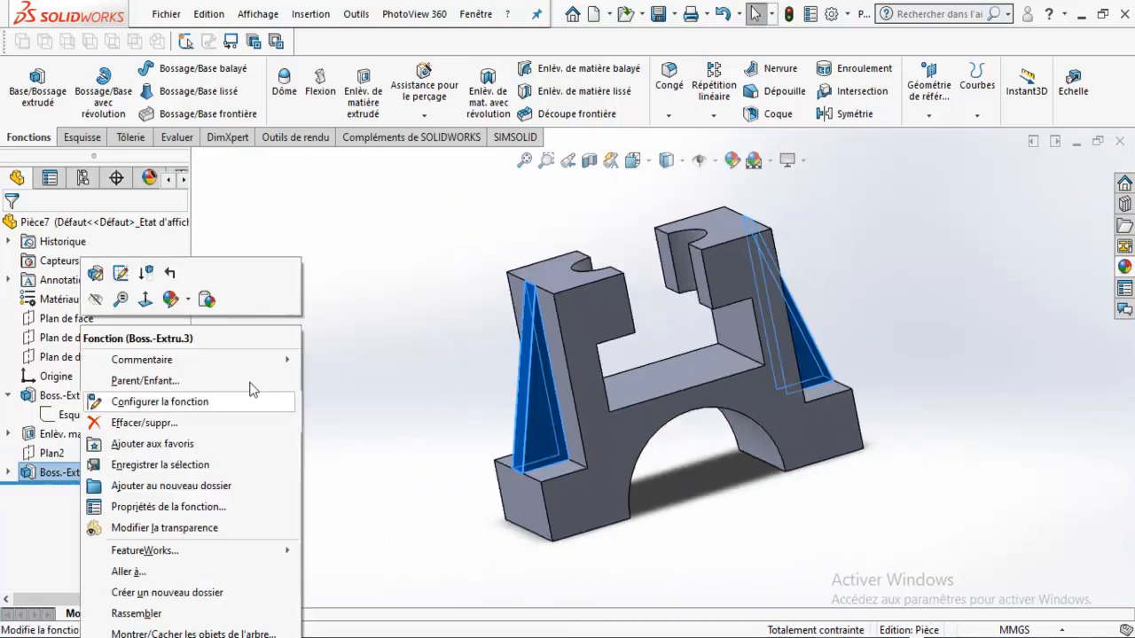
left_click(423, 301)
middle_click_drag(422, 301, 506, 418)
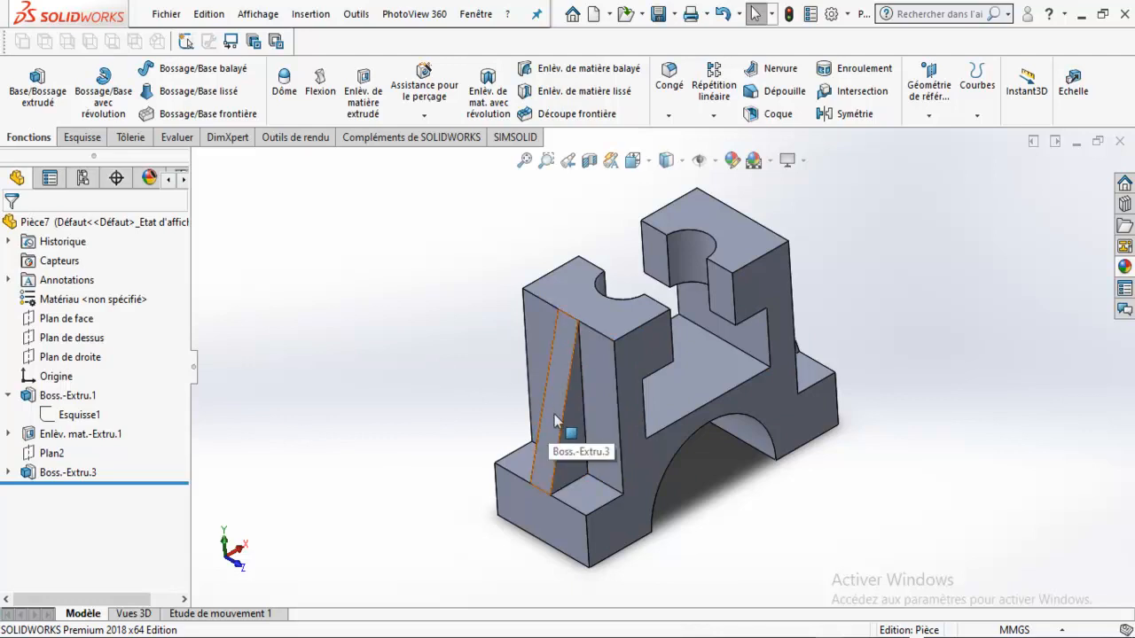
Step: Edit the rib extrusion to use the Plan milieu end condition with a total depth of 14 mm
right_click(69, 473)
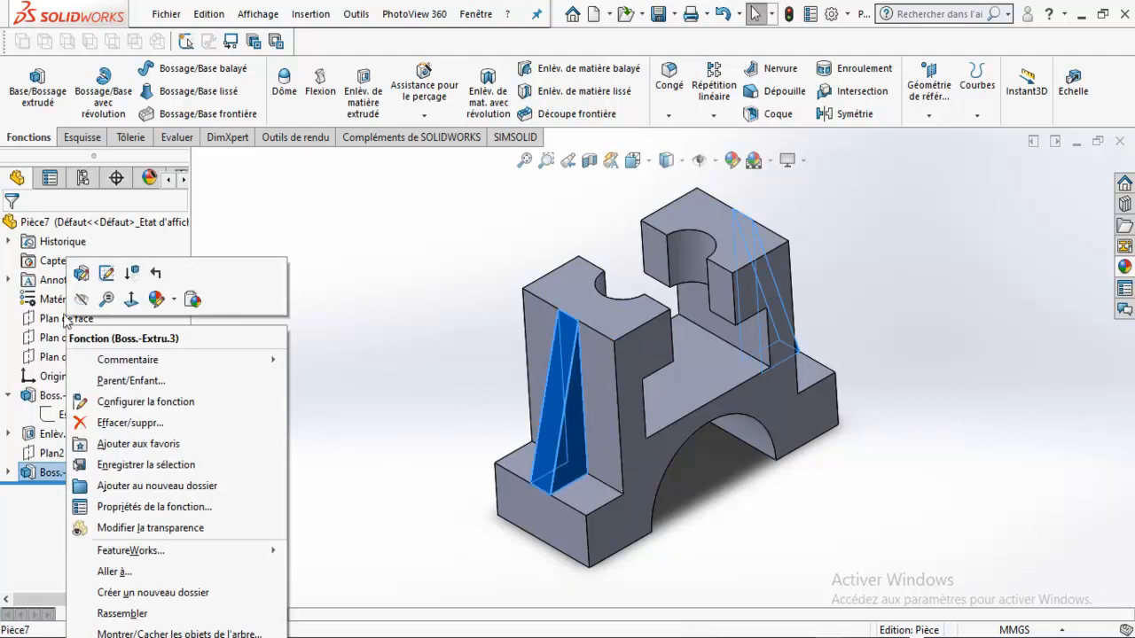
left_click(81, 274)
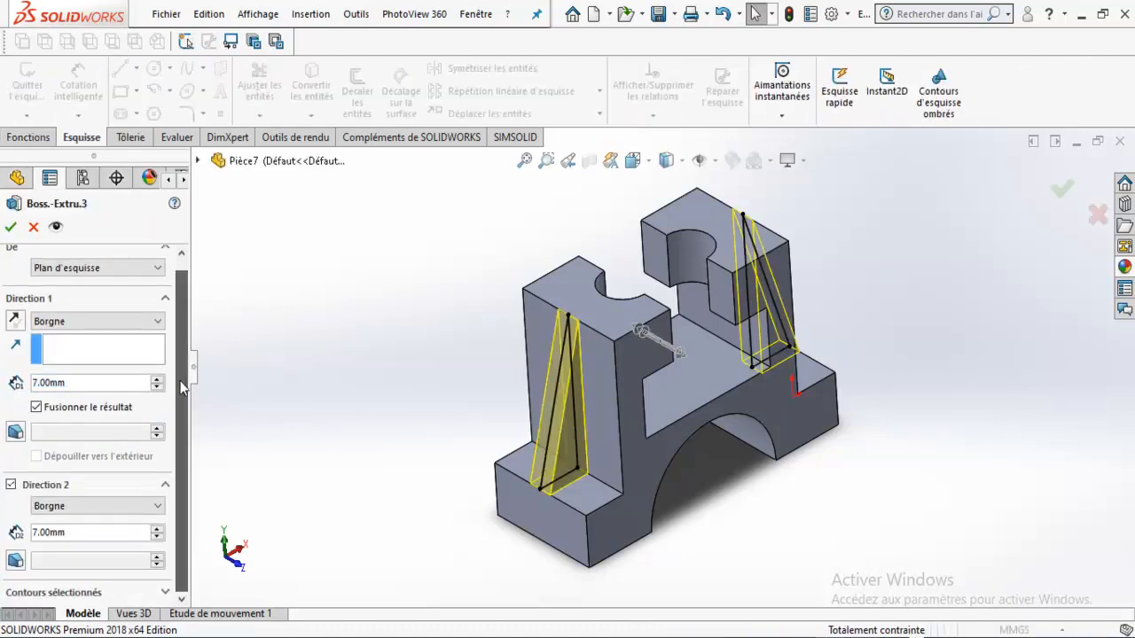
left_click(153, 322)
left_click(78, 404)
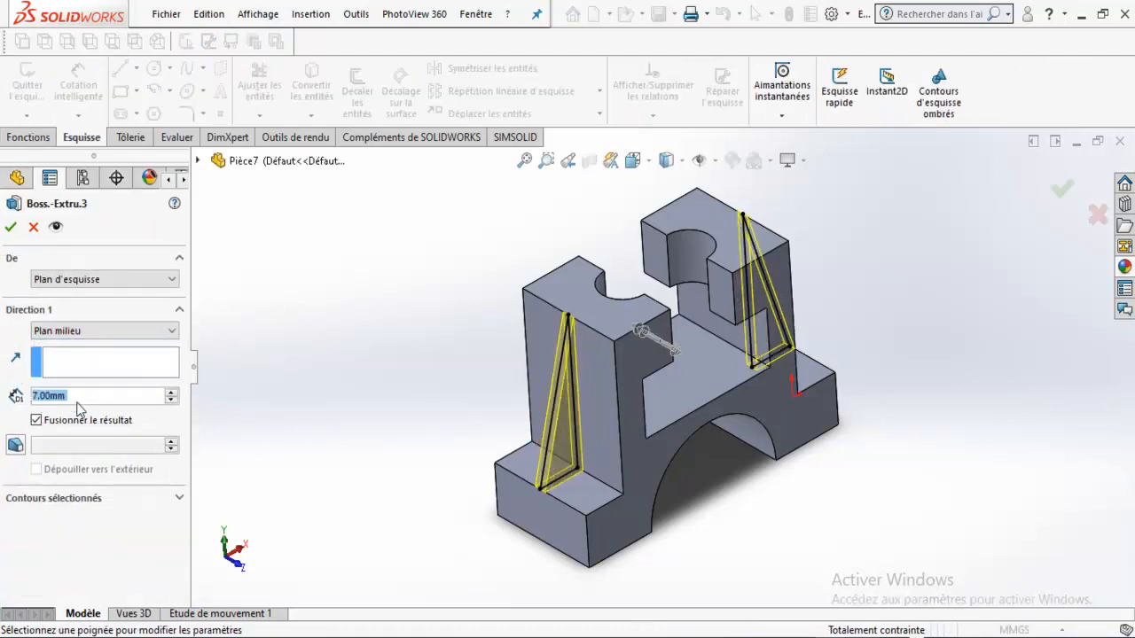
type("14")
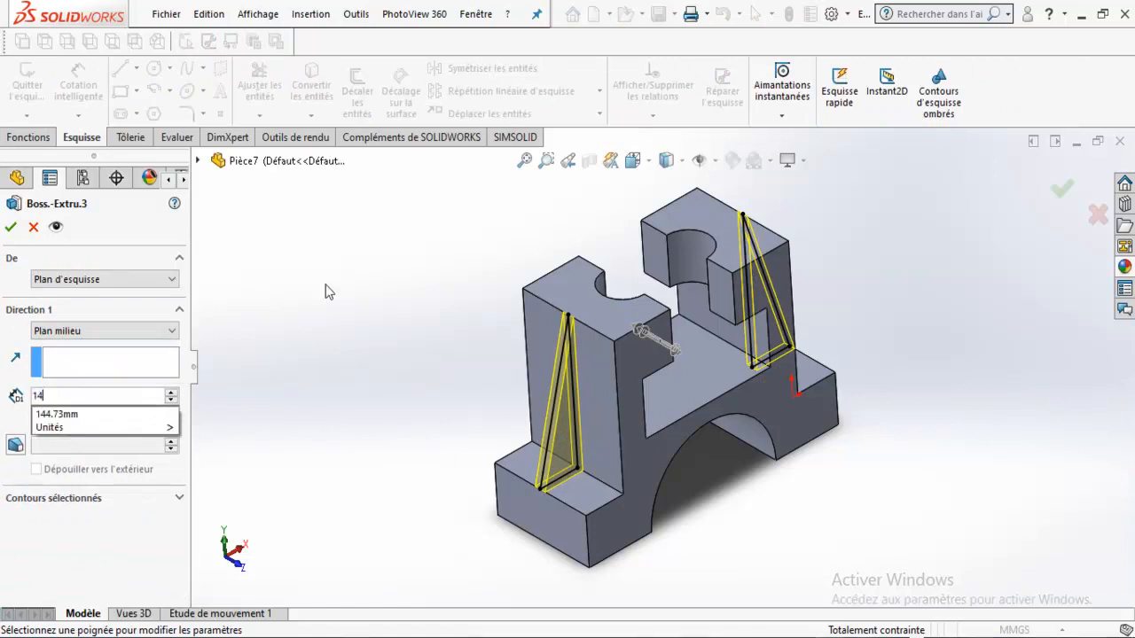
key("Return")
middle_click_drag(319, 273, 347, 353)
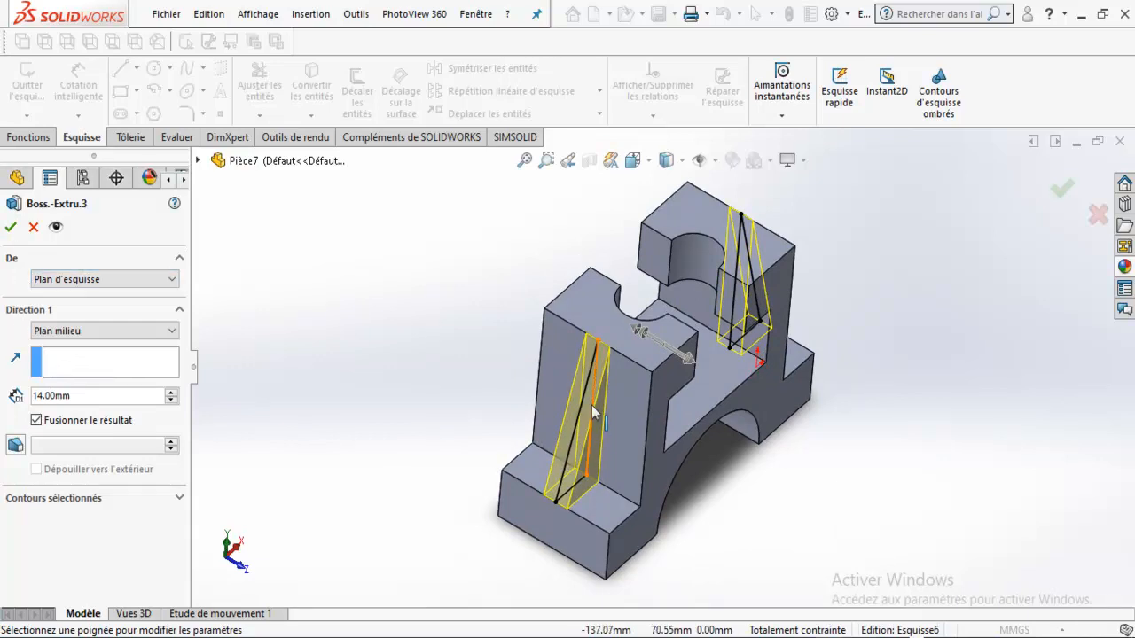
left_click(12, 227)
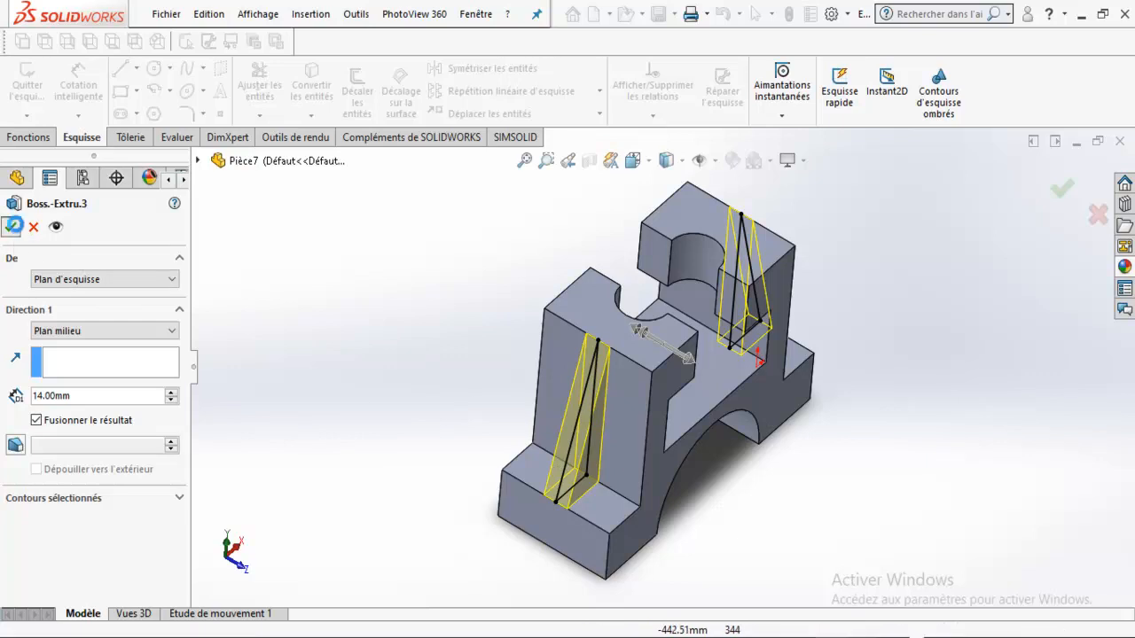
Step: Collapse the first extrusion in the feature tree and select Plan2
middle_click_drag(468, 370, 270, 380)
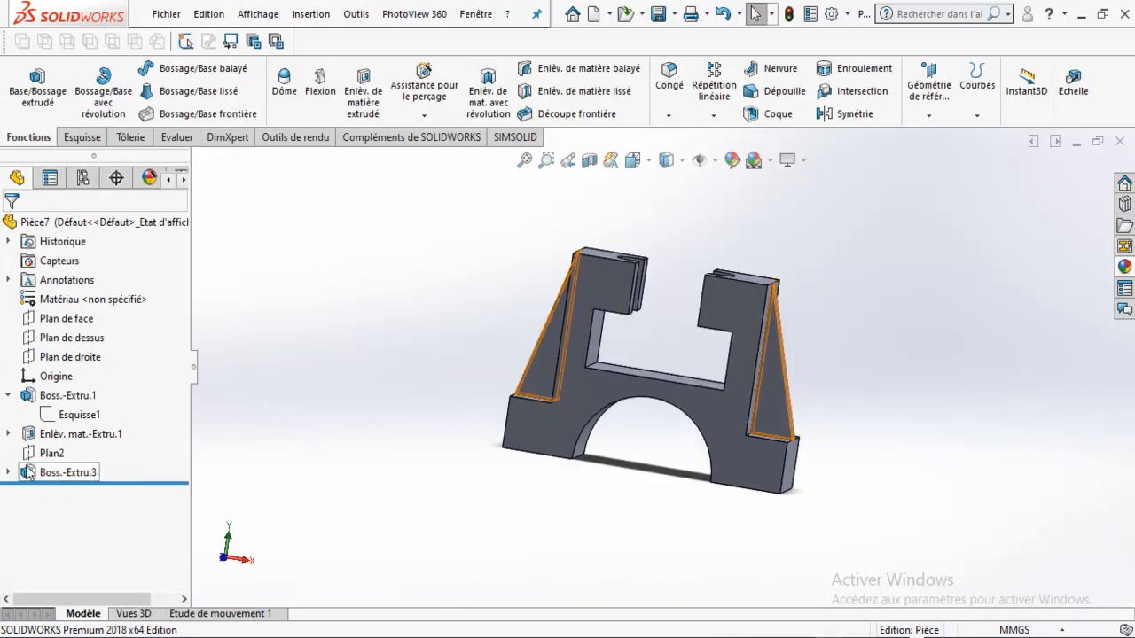
left_click(8, 396)
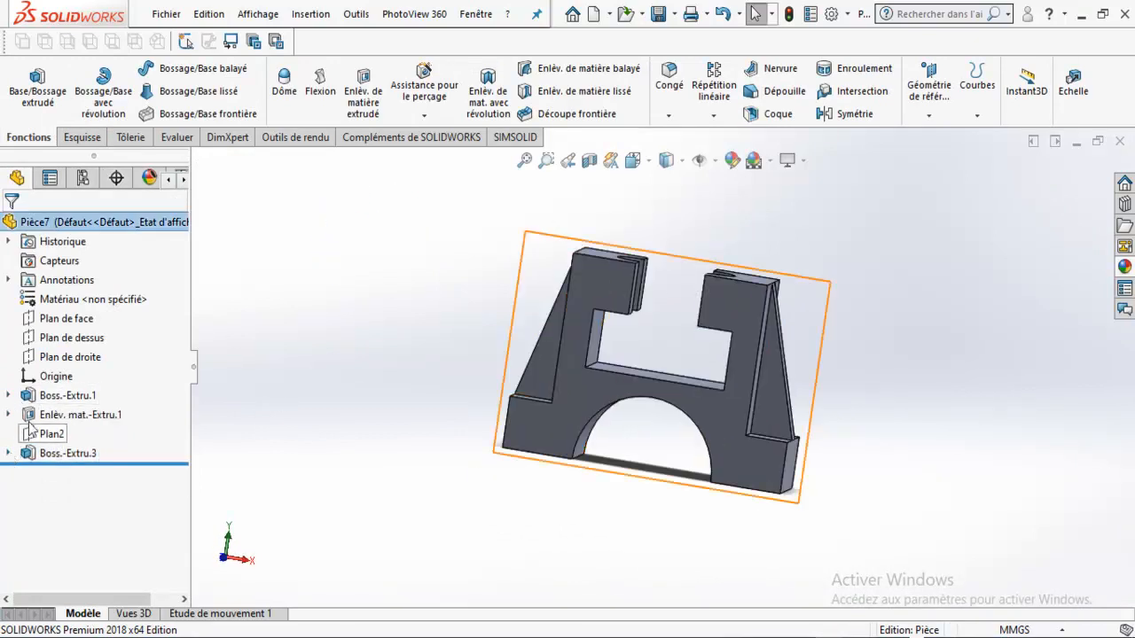
left_click(71, 414)
left_click(53, 437)
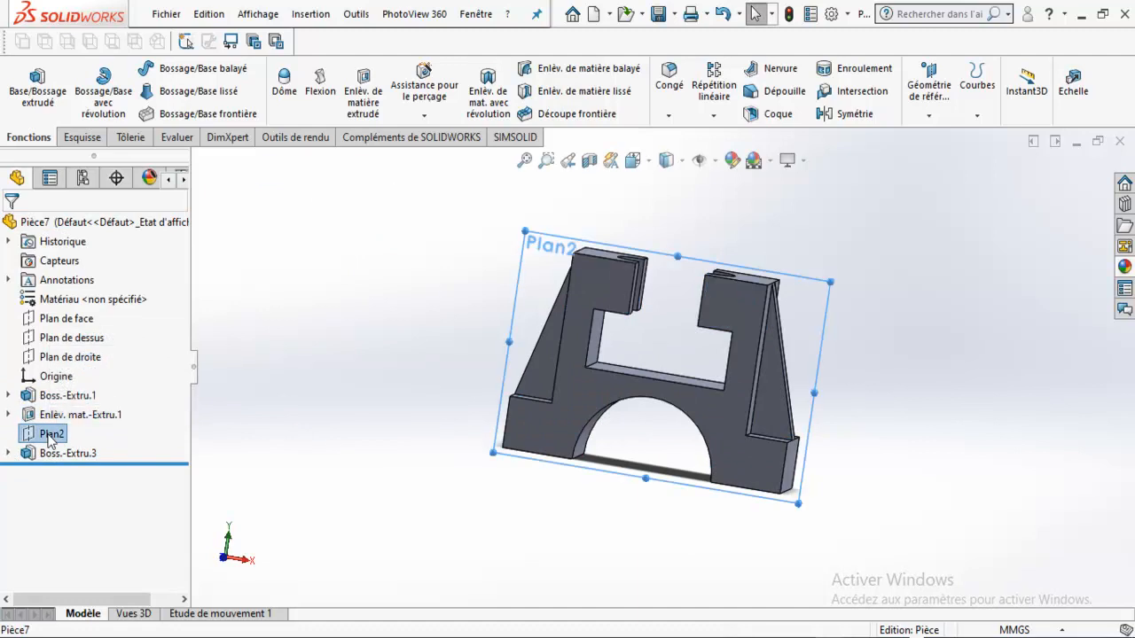
Step: Delete the rib extrusion Boss.-Extru.3 and the two-triangle sketch it was built from
middle_click_drag(430, 377, 470, 432)
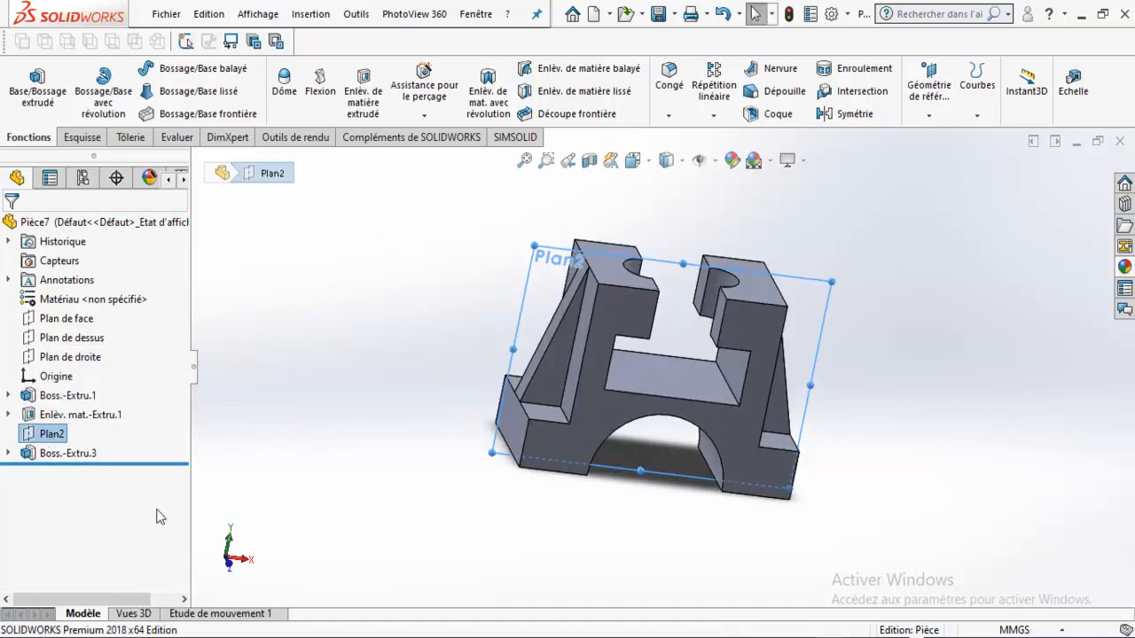
left_click(68, 453)
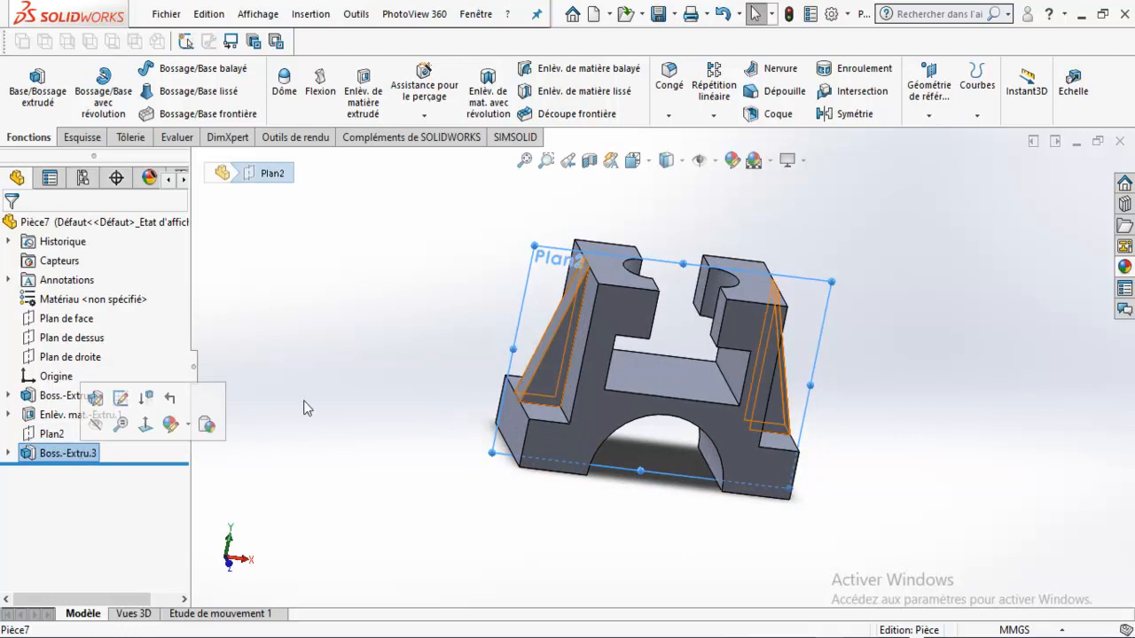
left_click(52, 434)
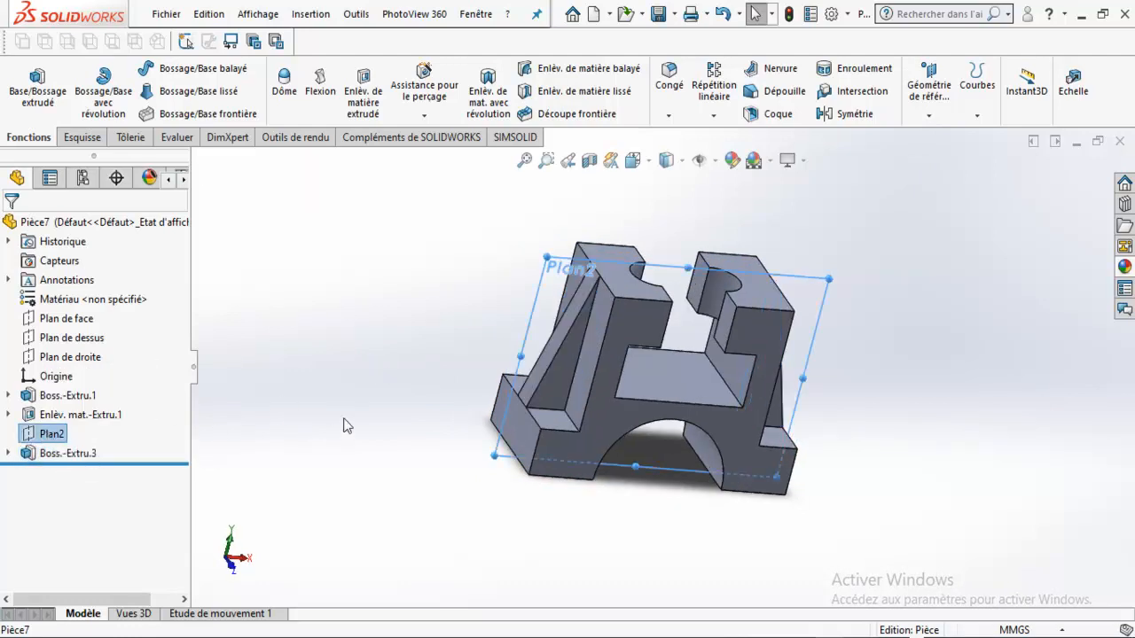
left_click(304, 438)
left_click(73, 458)
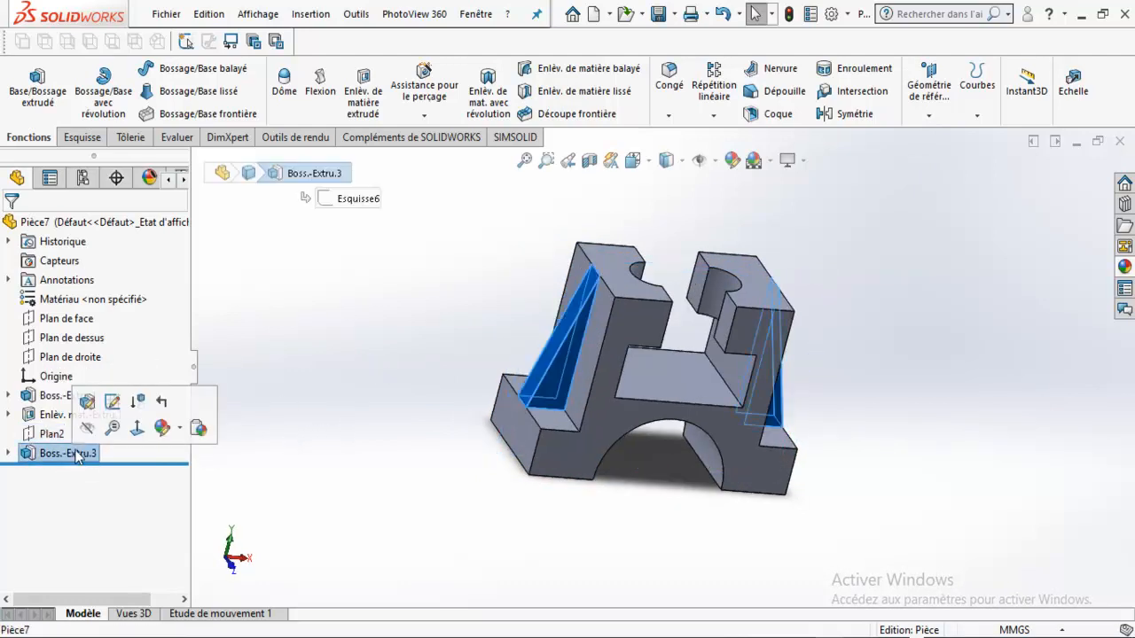
key("Delete")
key("Return")
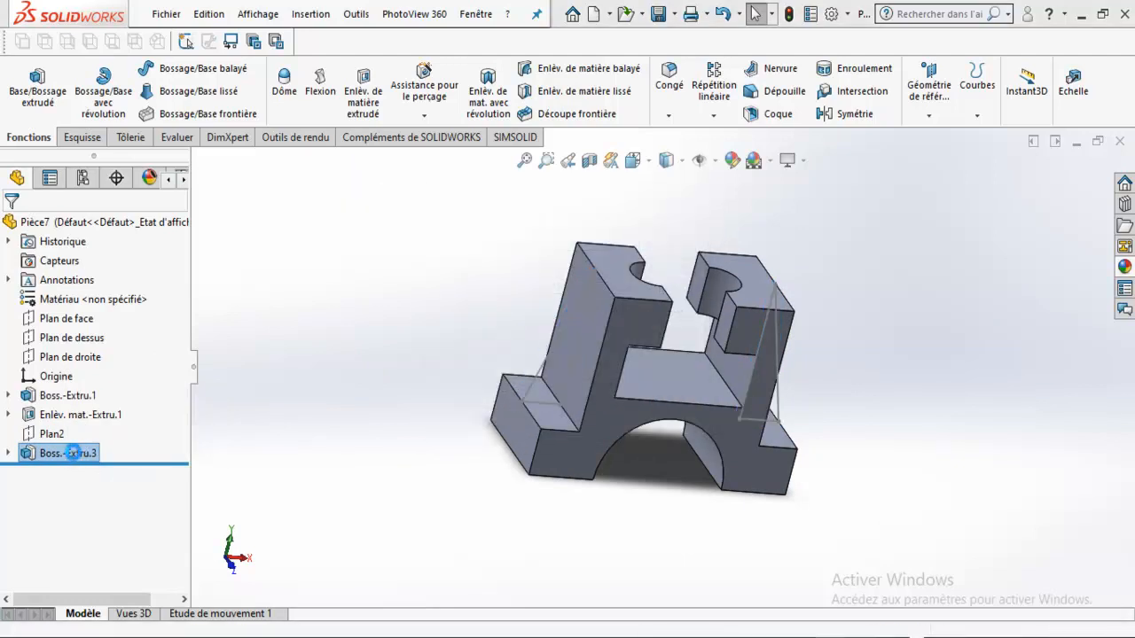
left_click(75, 456)
key("Delete")
key("Return")
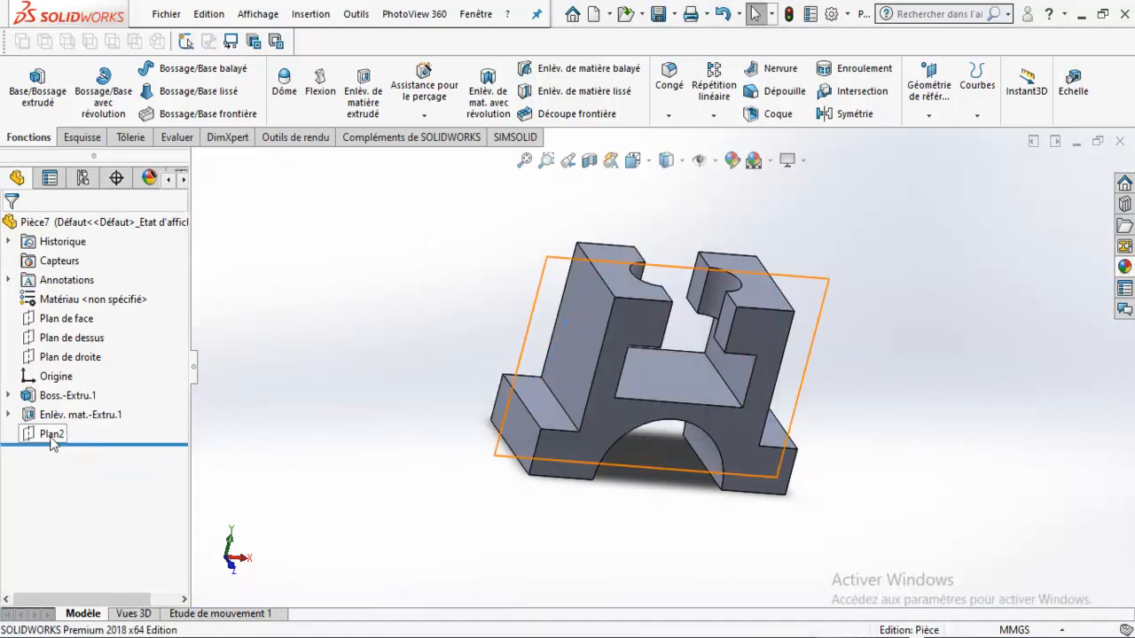
Step: Delete the reference plane Plan2 from the part
left_click(52, 435)
key("Delete")
key("Return")
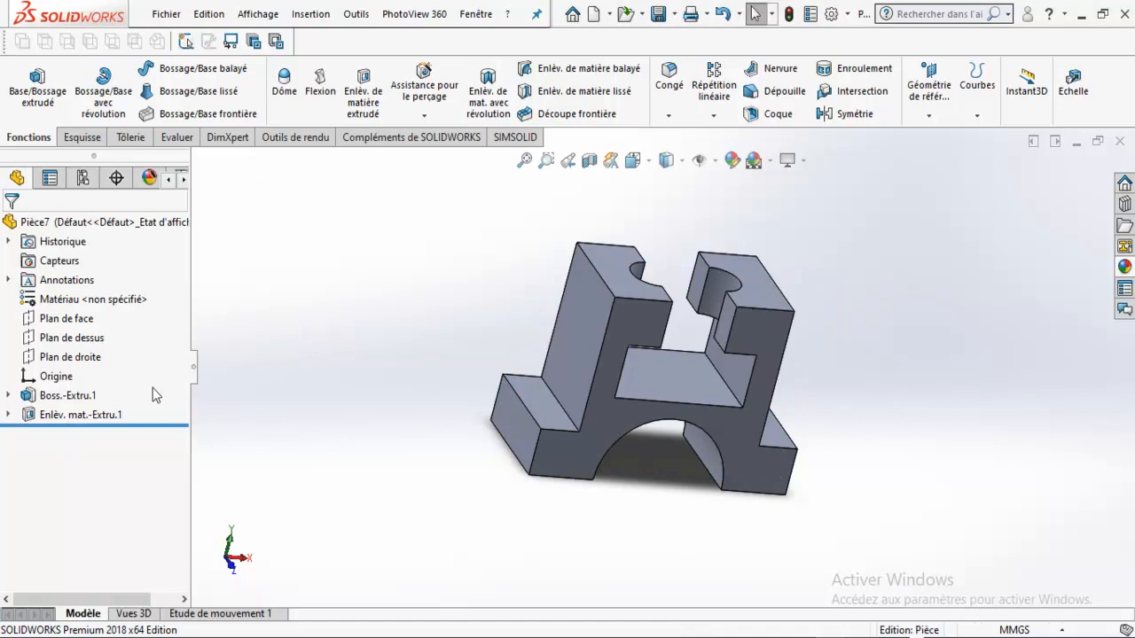
Step: Edit the base extrusion Boss.-Extru.1 to use the Plan milieu end condition
right_click(87, 403)
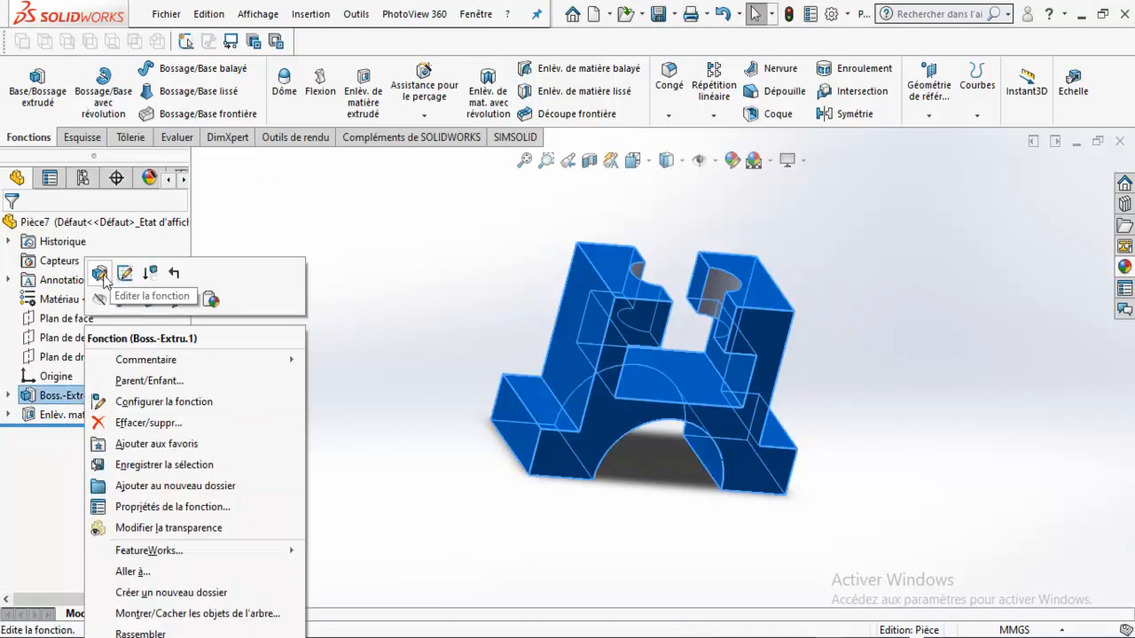
left_click(122, 271)
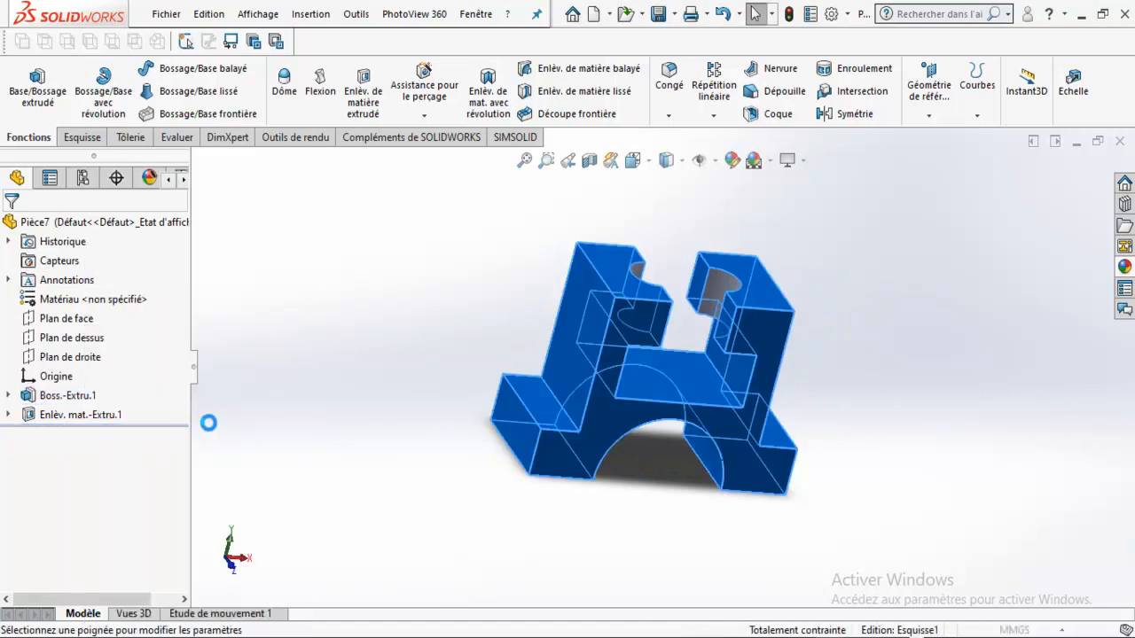
left_click(105, 332)
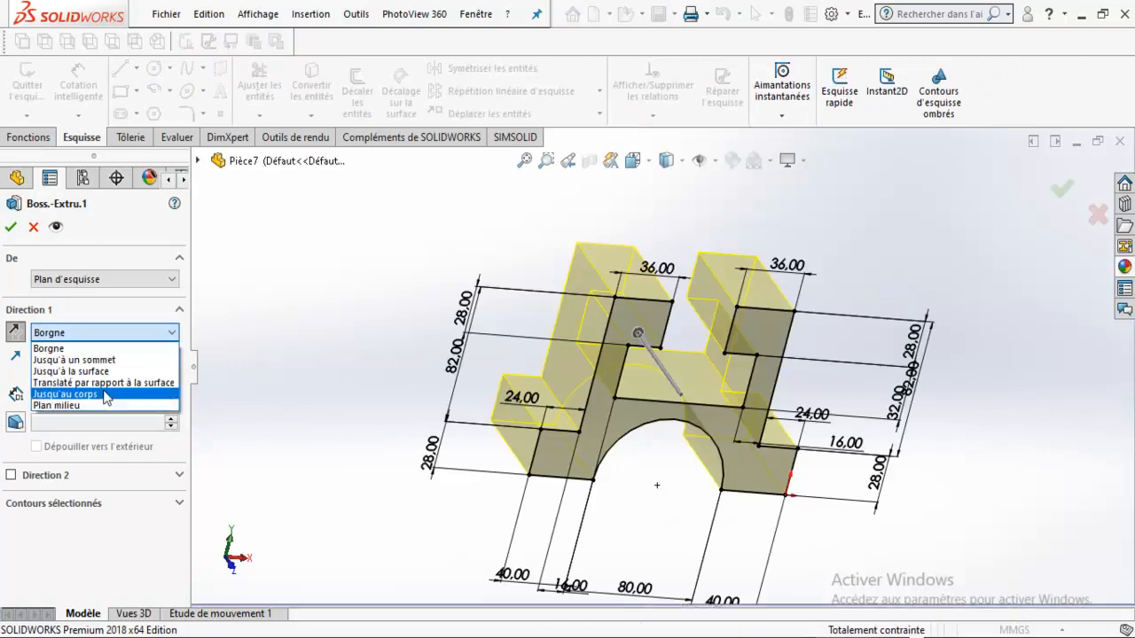
left_click(105, 405)
left_click(11, 227)
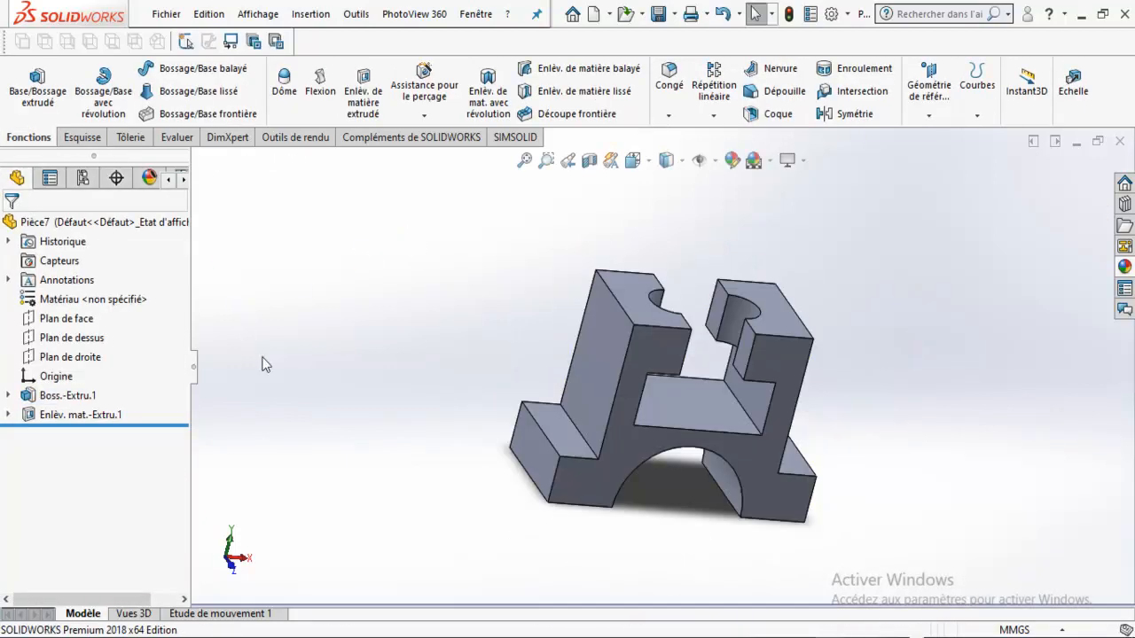
Step: Orient the view to the front and start a new sketch on Plan de face
middle_click_drag(649, 335, 624, 342)
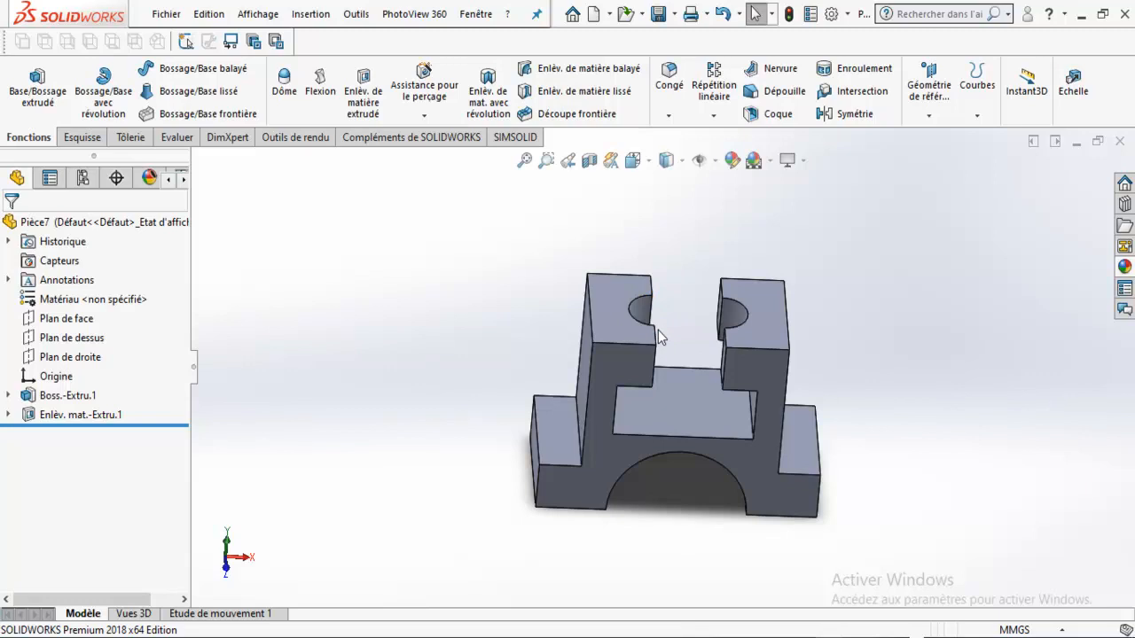
middle_click_drag(509, 275, 602, 240)
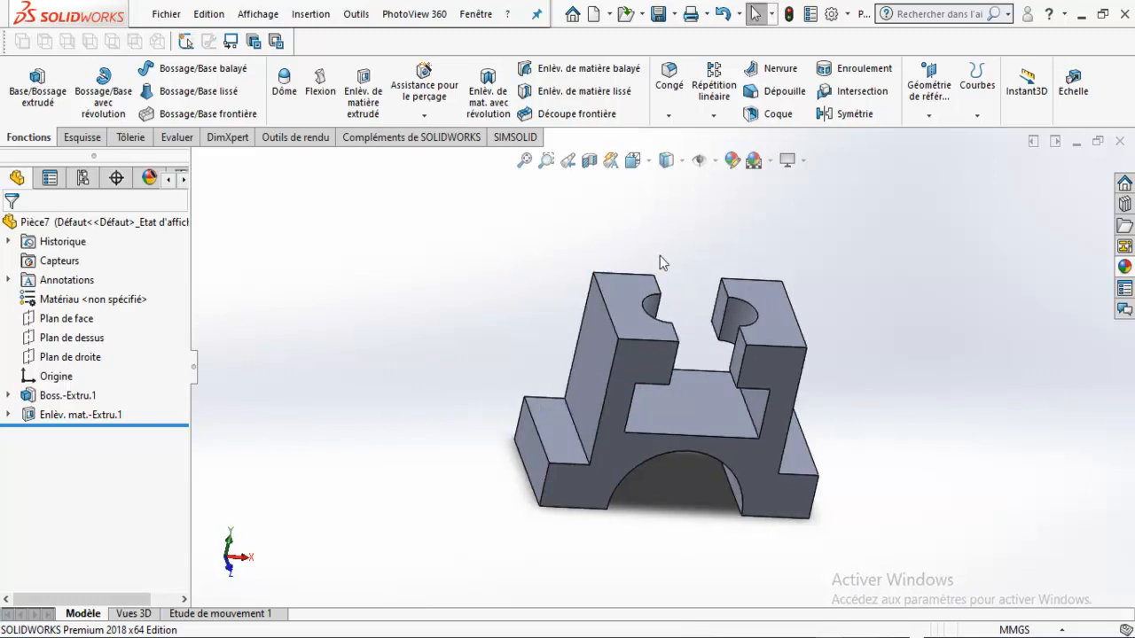
left_click(86, 321)
middle_click_drag(448, 336, 651, 213)
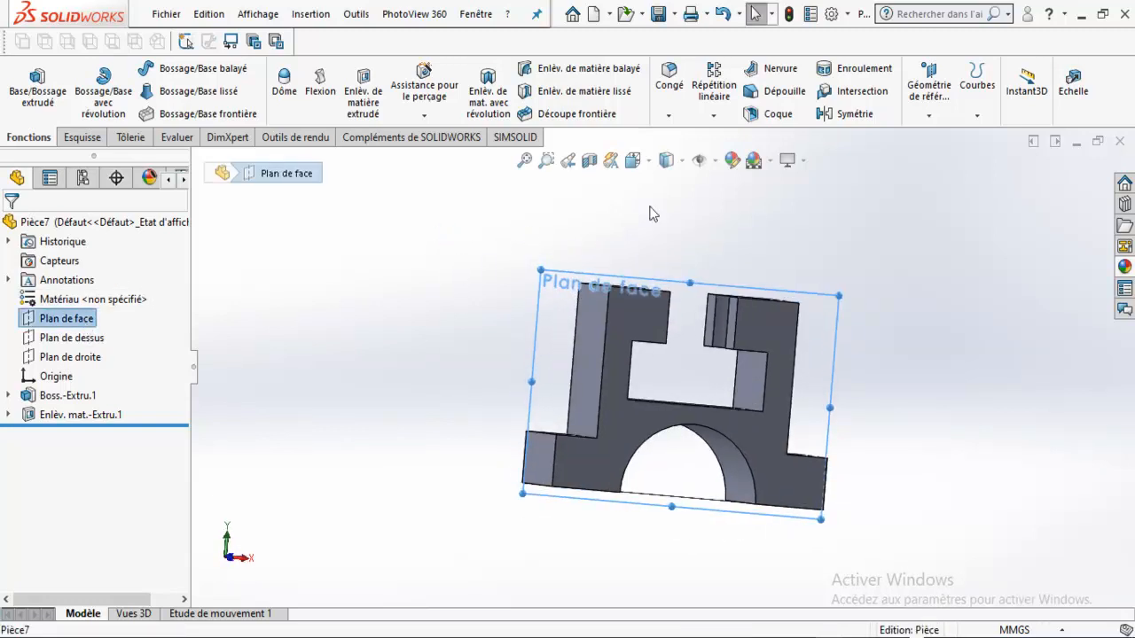
left_click(635, 160)
left_click(621, 387)
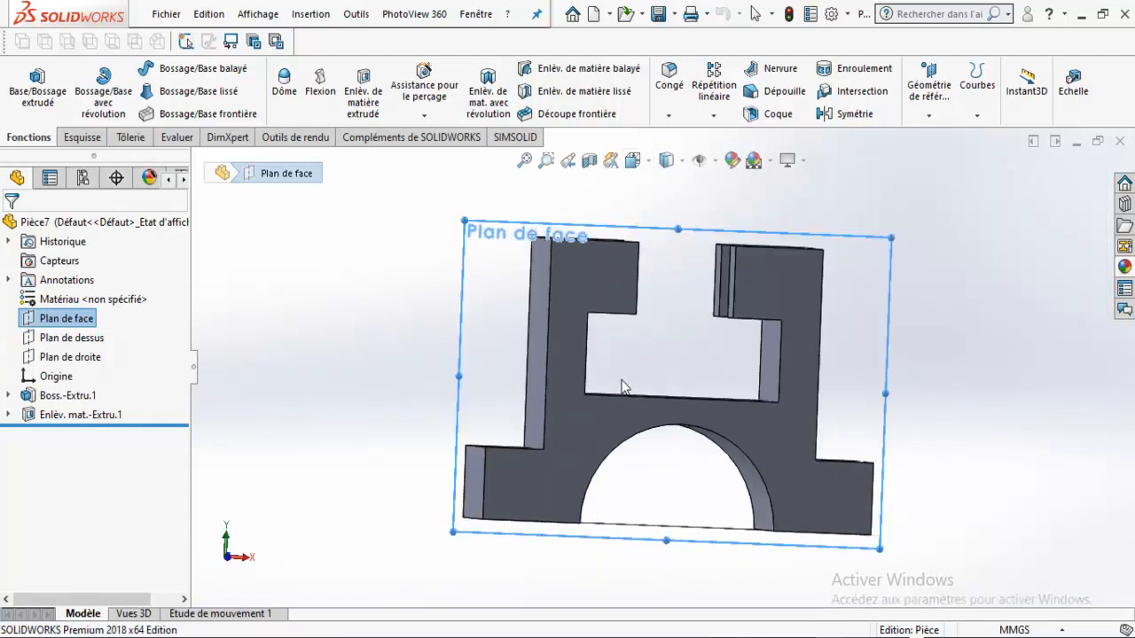
right_click(78, 318)
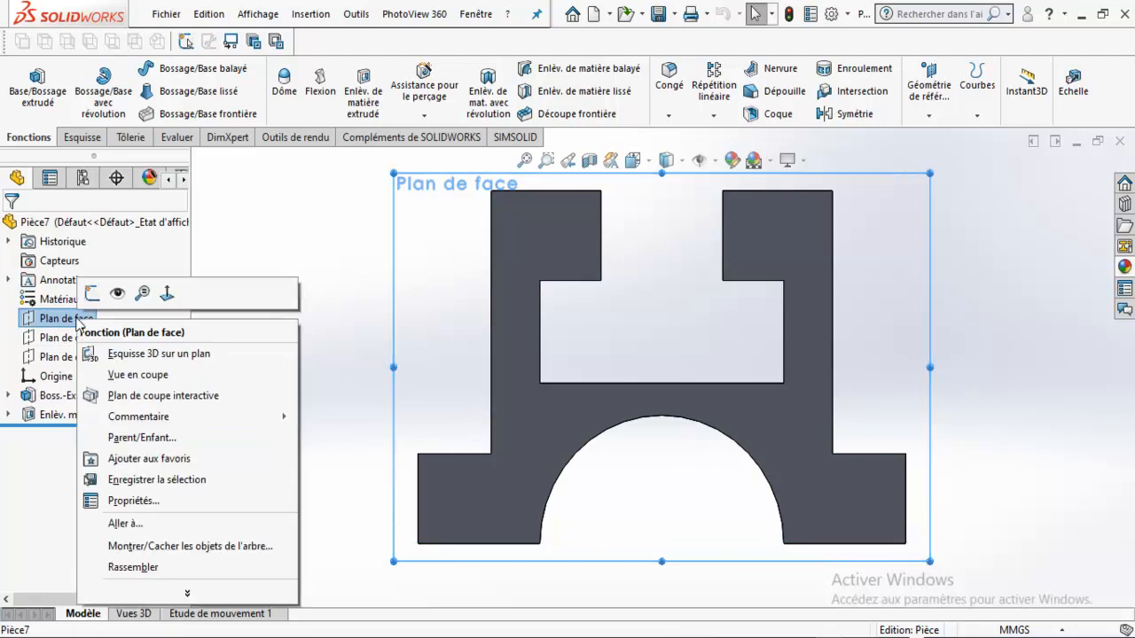
left_click(94, 296)
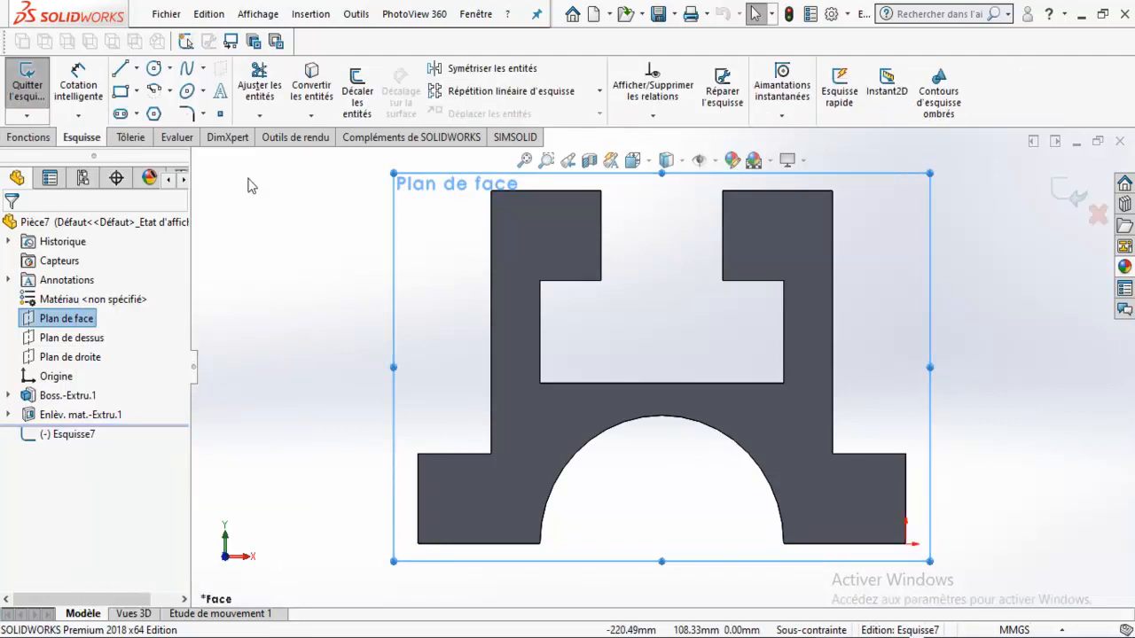
Step: Sketch a closed triangle beside the left upright, joining its upper outer corner, the foot's outer corner and the inner corner
left_click(121, 71)
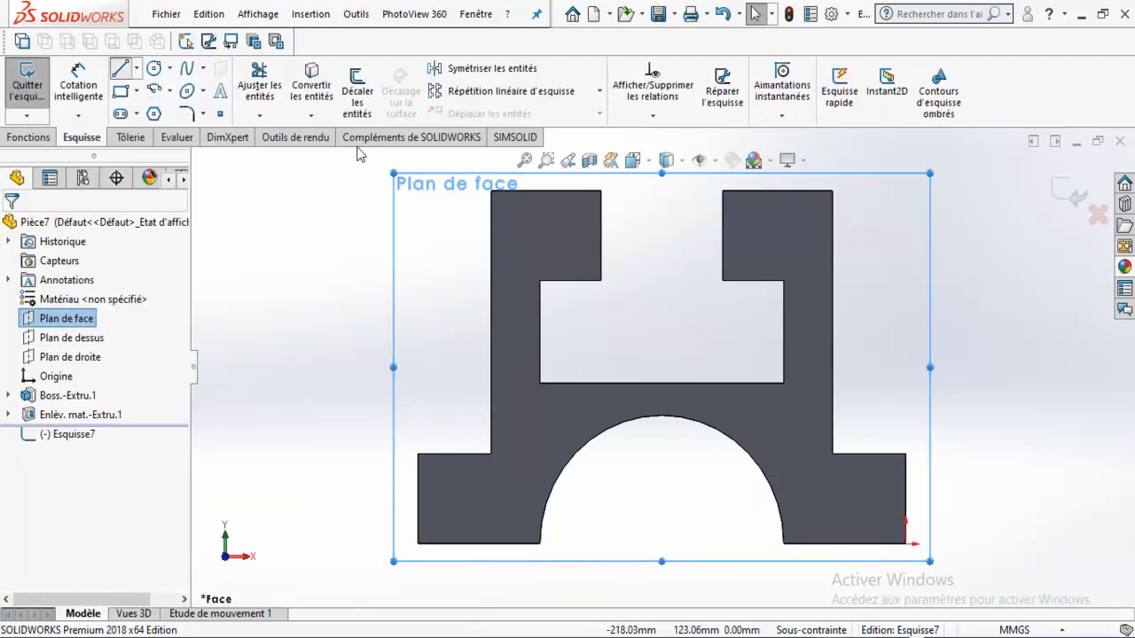
left_click(492, 192)
left_click(417, 454)
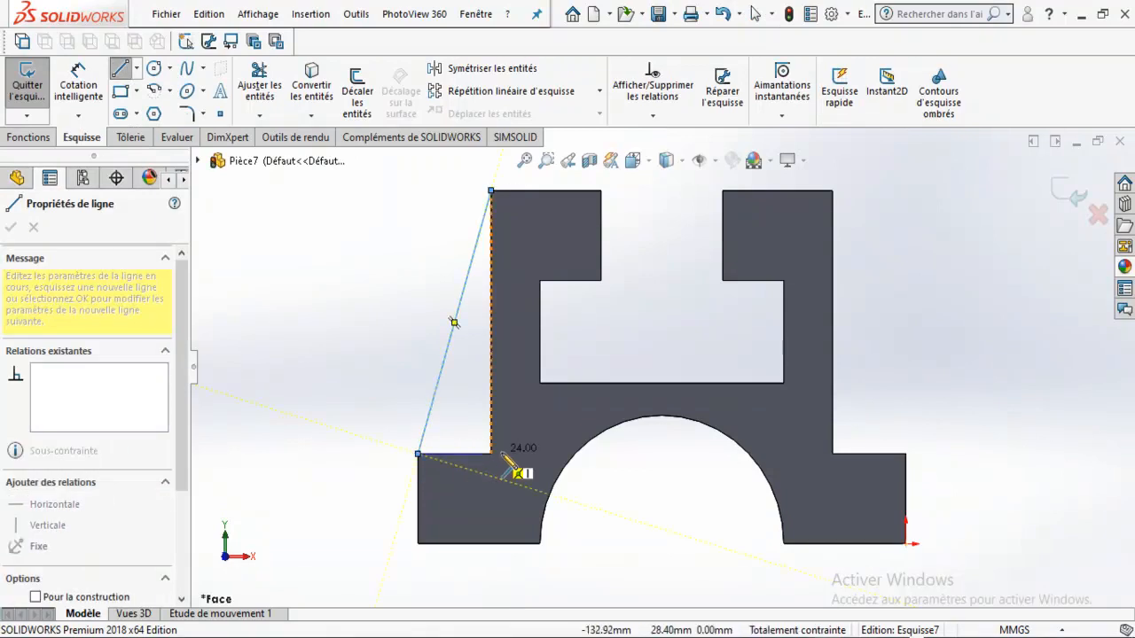
left_click(491, 454)
left_click(492, 190)
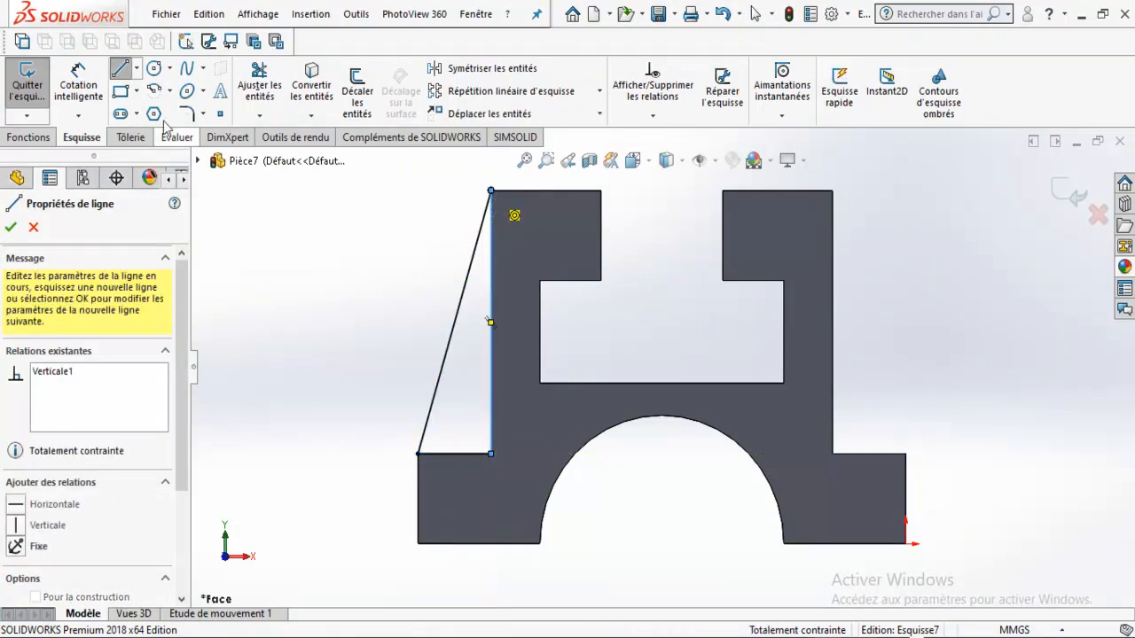
left_click(122, 70)
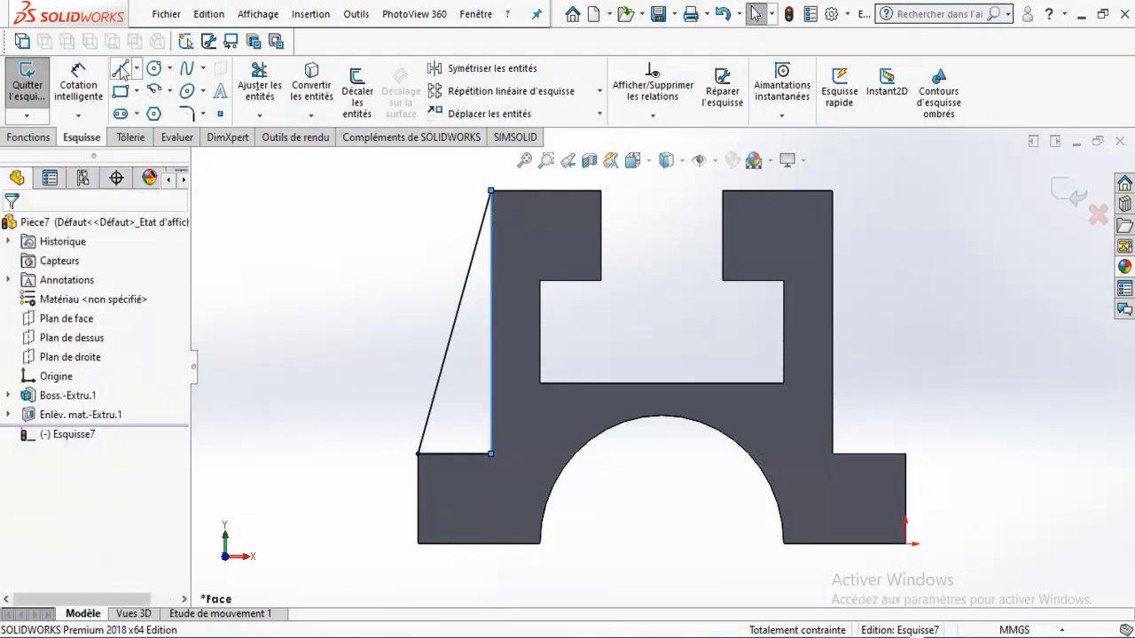
Step: Sketch the matching closed triangle between the right upright's outer edge and the top of the right foot
key("l")
left_click(833, 191)
left_click(832, 454)
left_click(905, 453)
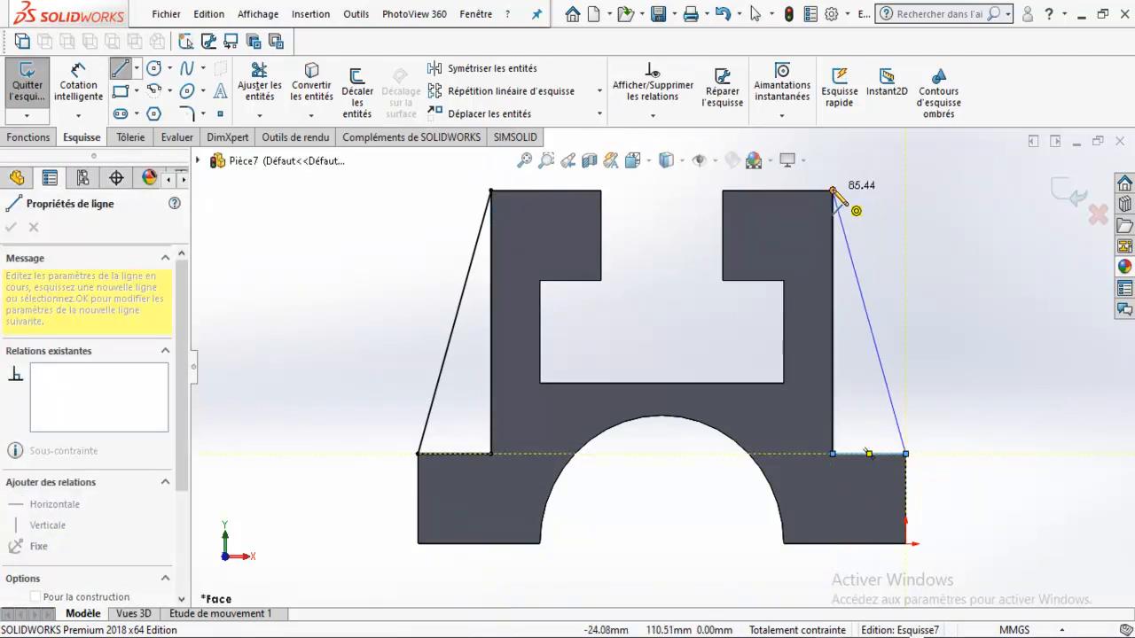
left_click(832, 191)
Step: Extrude both triangles as ribs with the Plan milieu end condition and a total depth of 14 mm
left_click(28, 86)
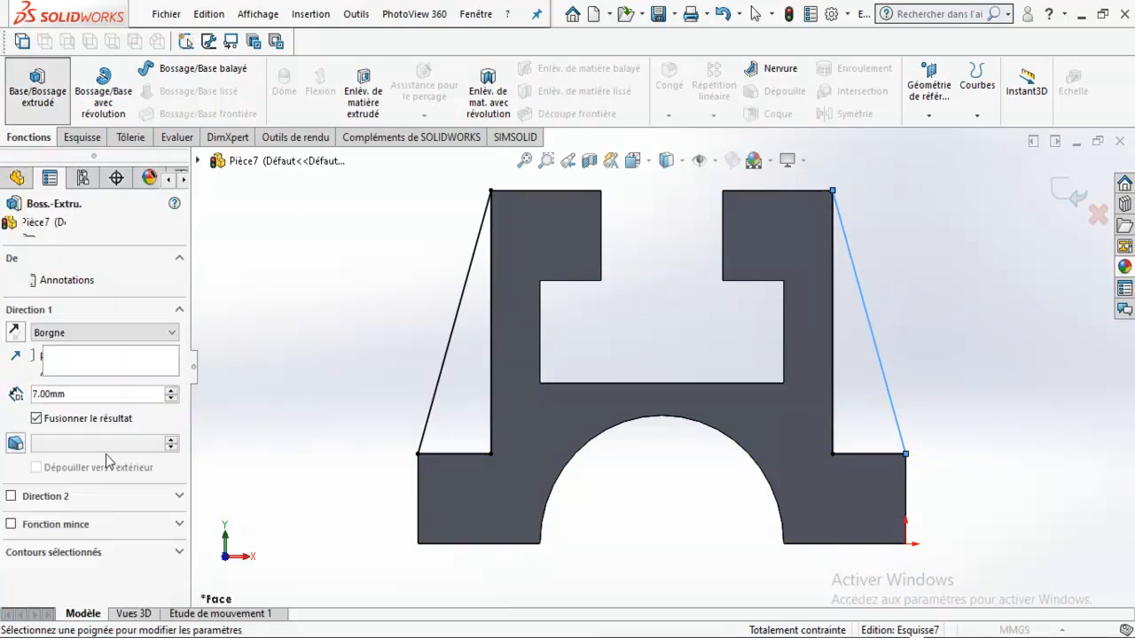
left_click(85, 333)
left_click(75, 418)
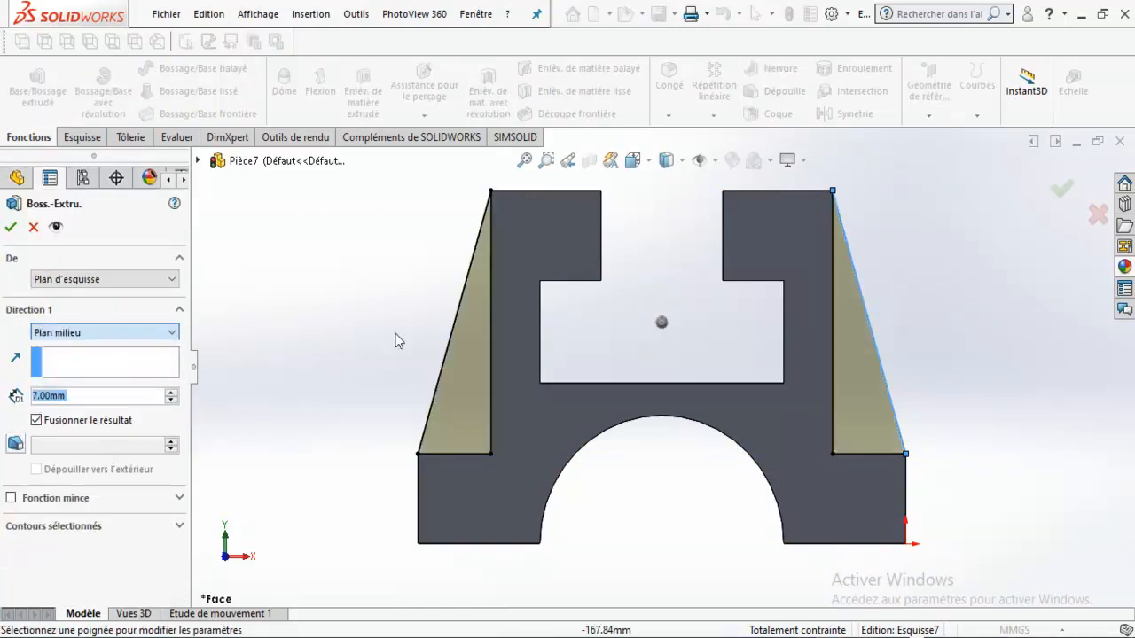
middle_click_drag(385, 310, 383, 408)
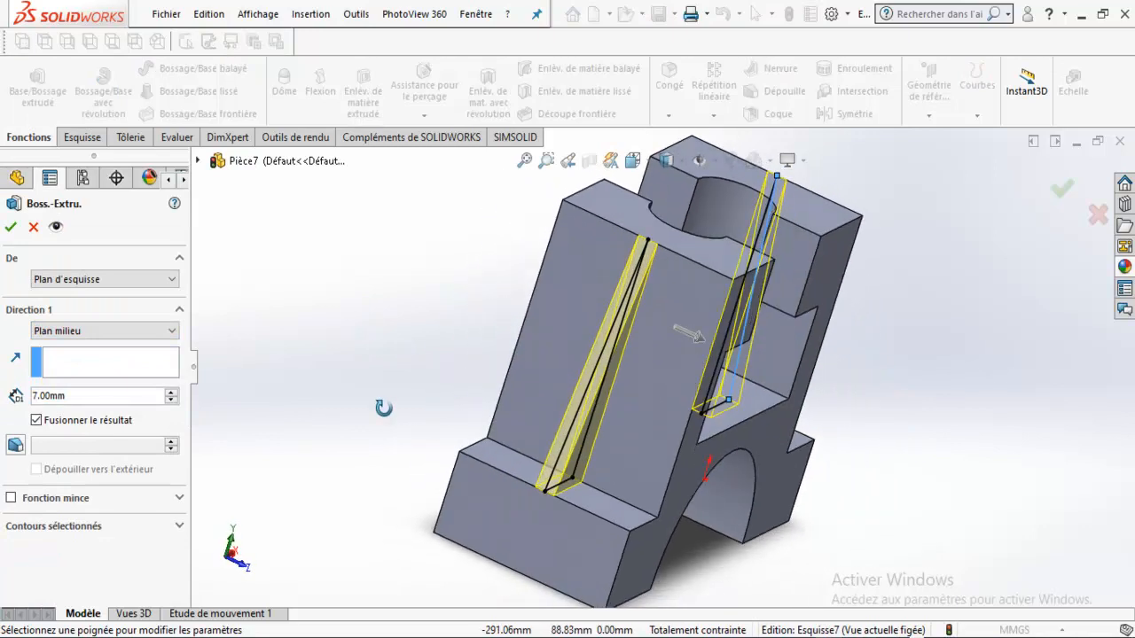
type("14")
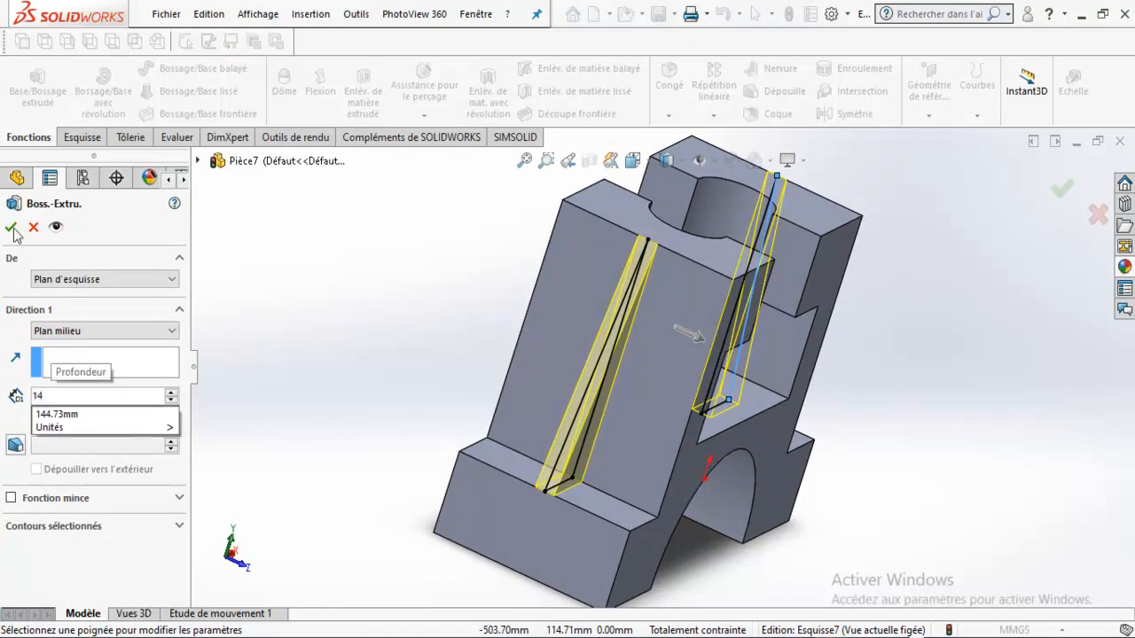
key("Return")
left_click(11, 228)
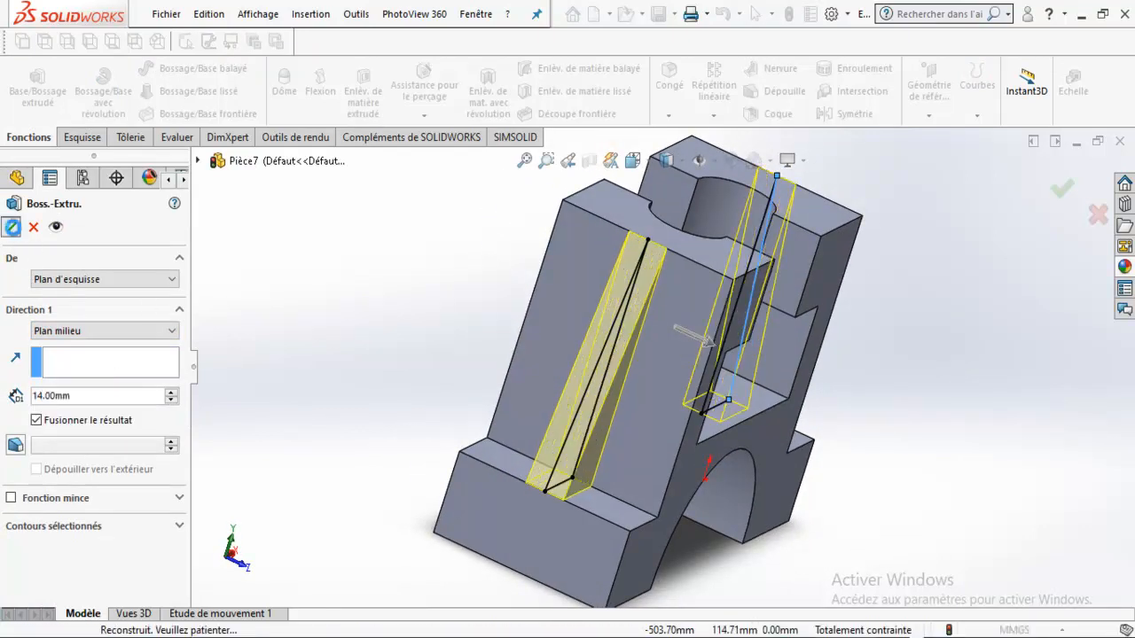
middle_click_drag(375, 269, 518, 419)
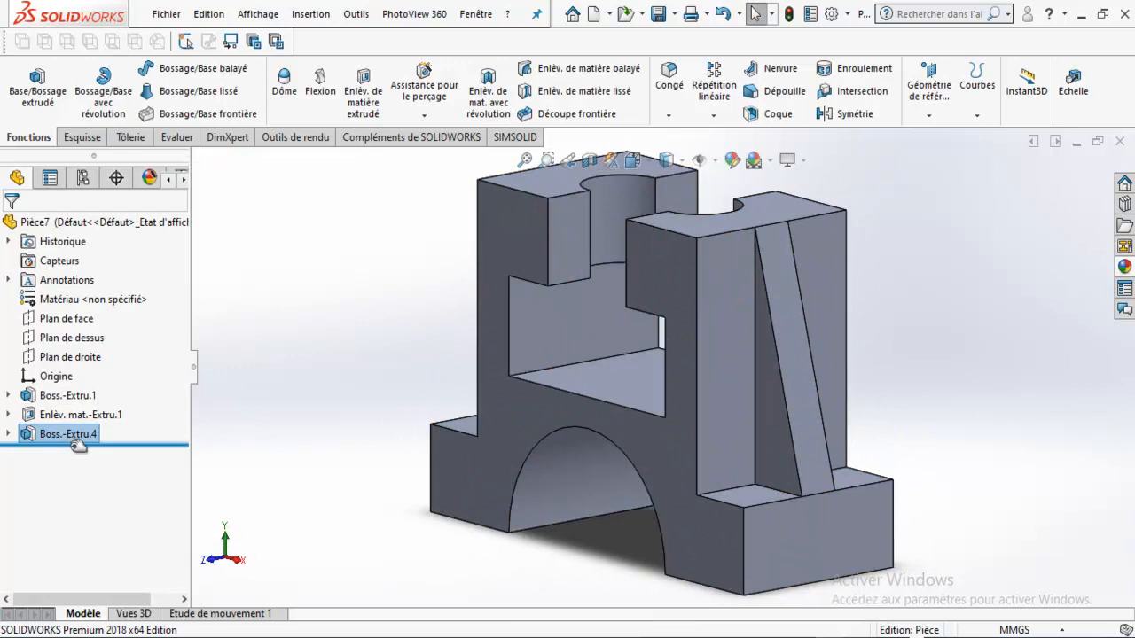
middle_click_drag(329, 299, 577, 342)
scroll(660, 244, "down", 3)
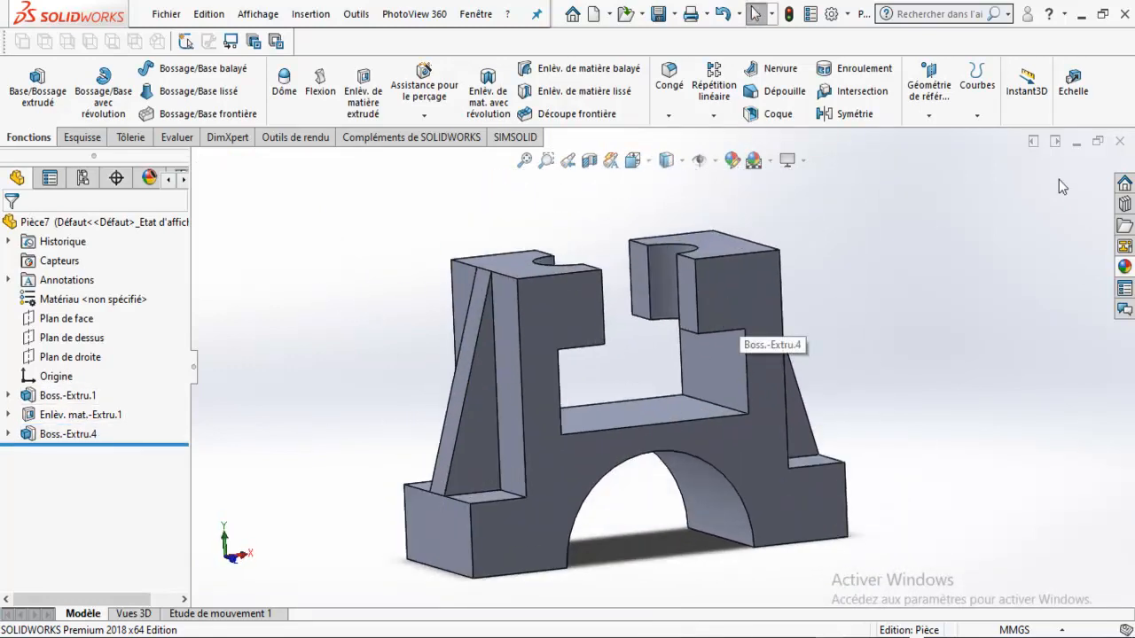
Step: Save the part as Pièce d'essai1 in the folder Nouveau dossier
left_click(658, 14)
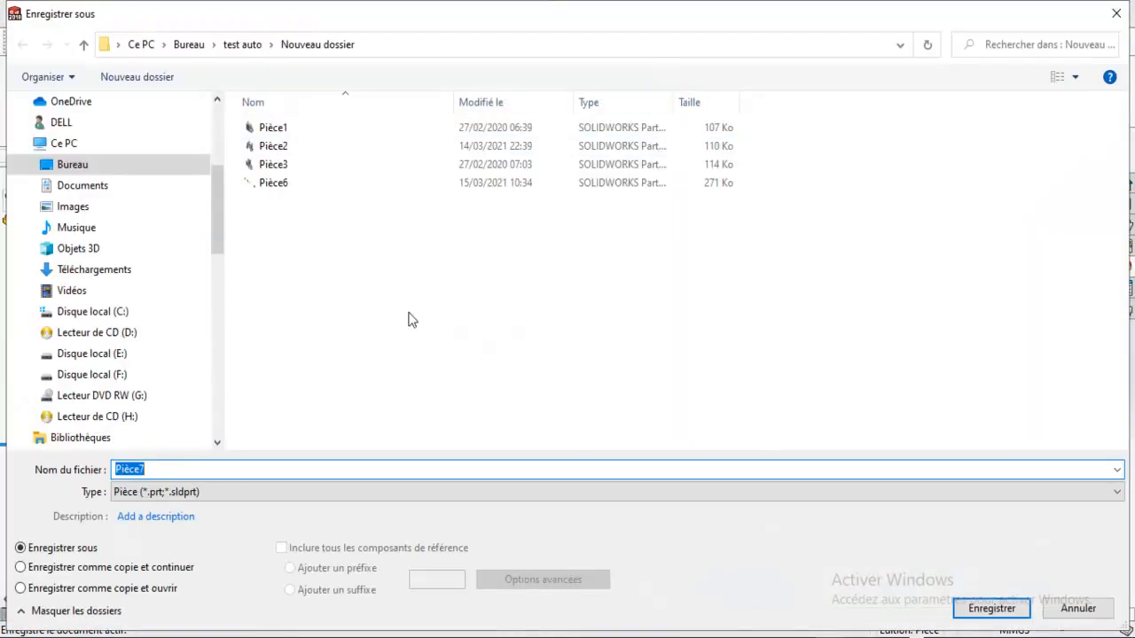
type("P")
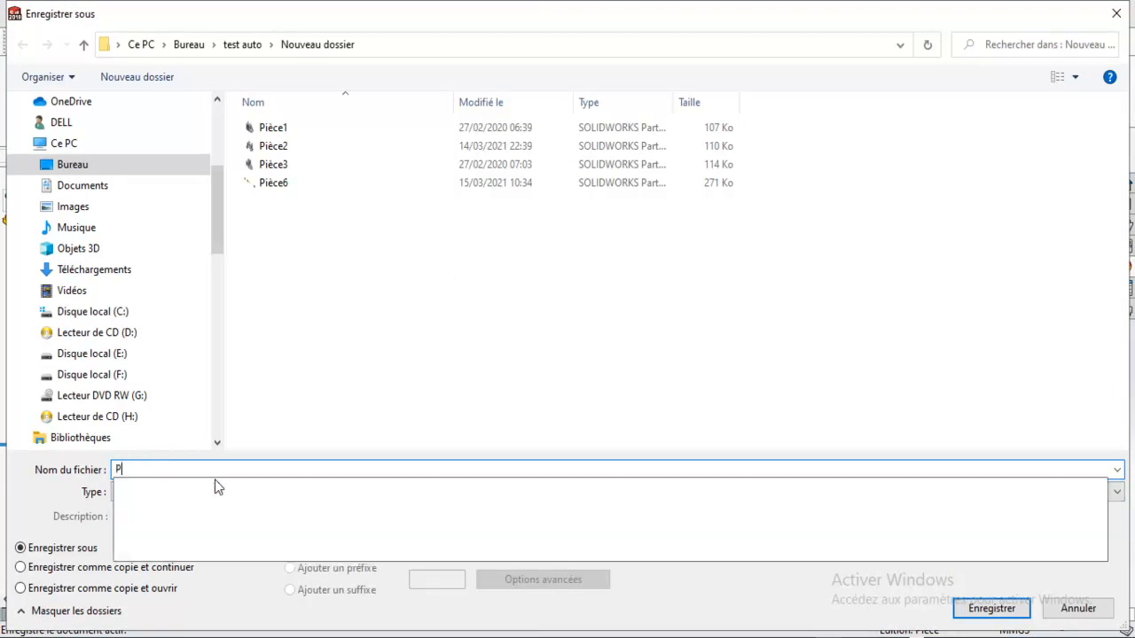
type("ièce d'essai")
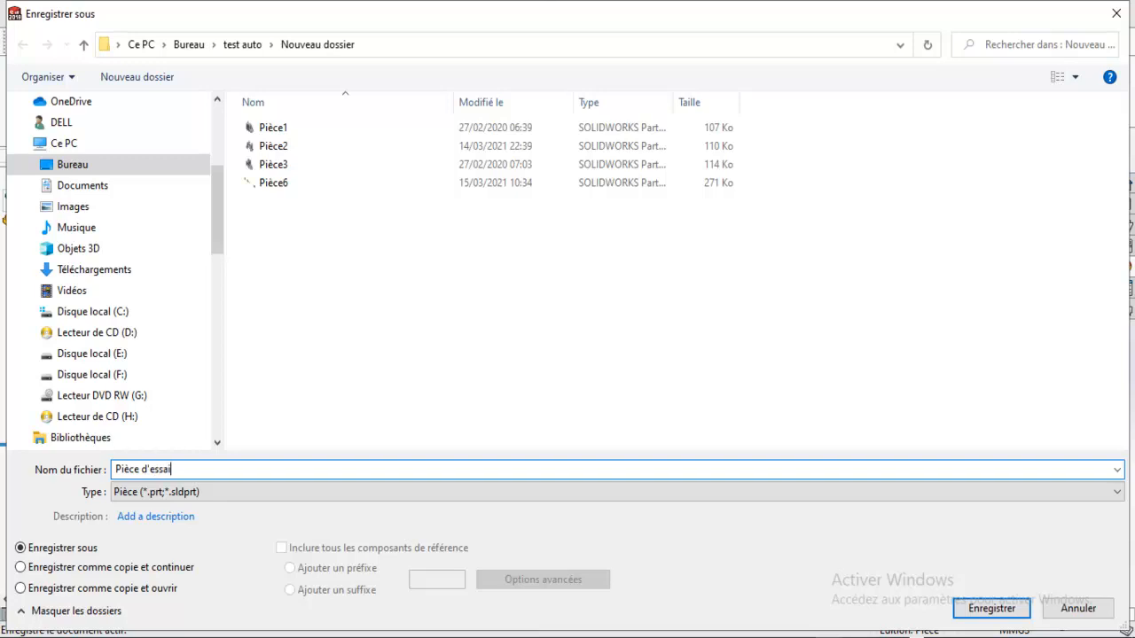
key("Return")
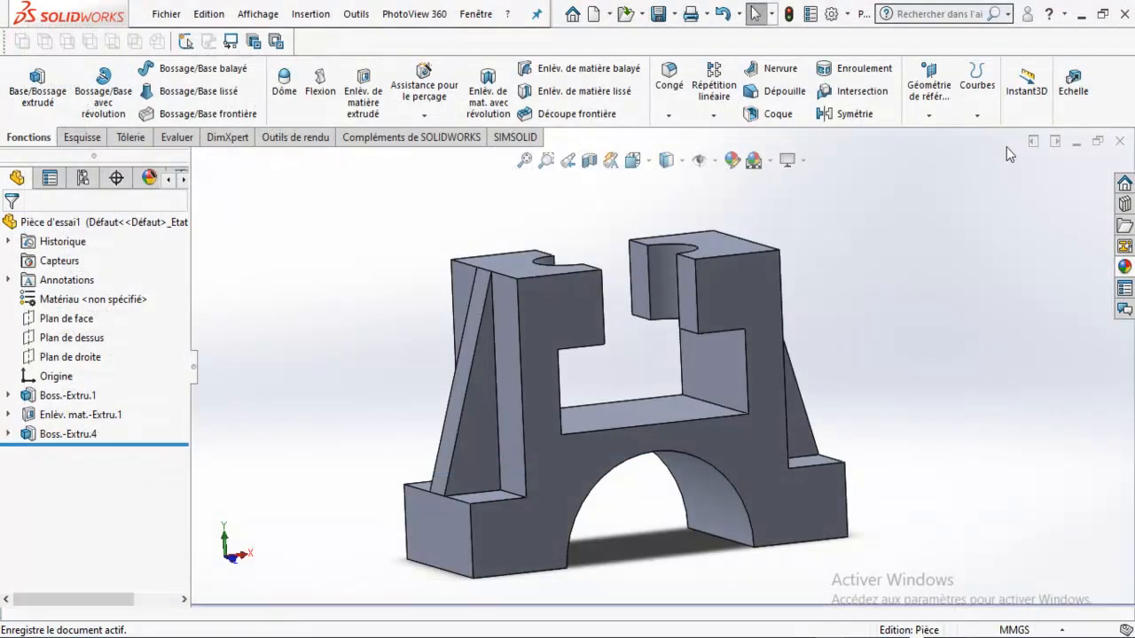
Step: Minimize the Pièce d'essai1 document and switch to a maximized Pièce2
left_click(1055, 142)
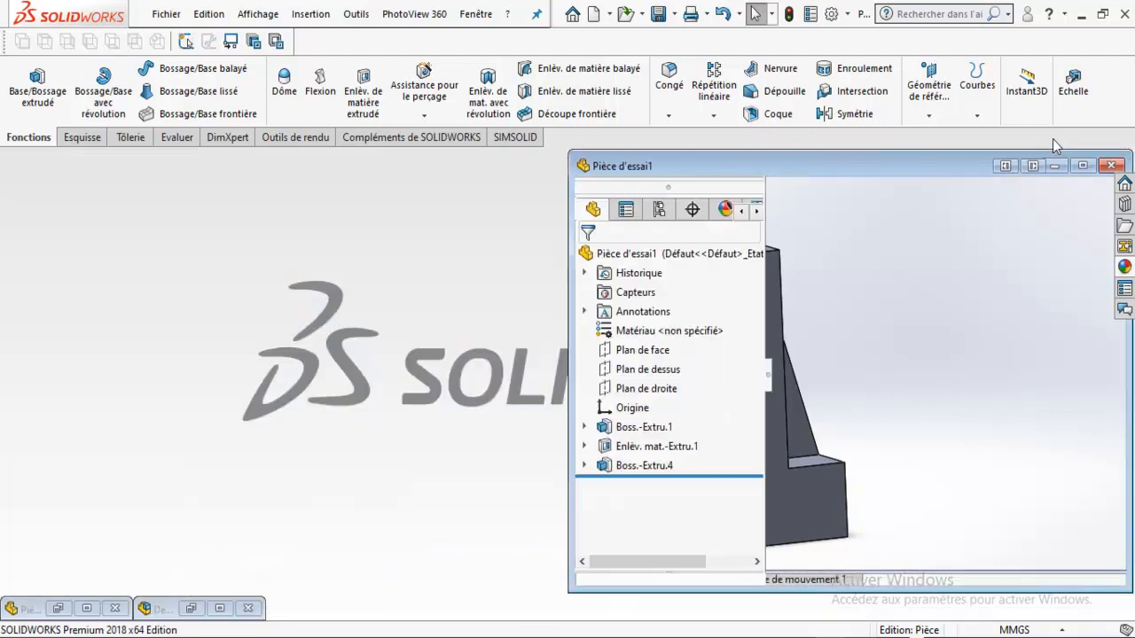
left_click(86, 609)
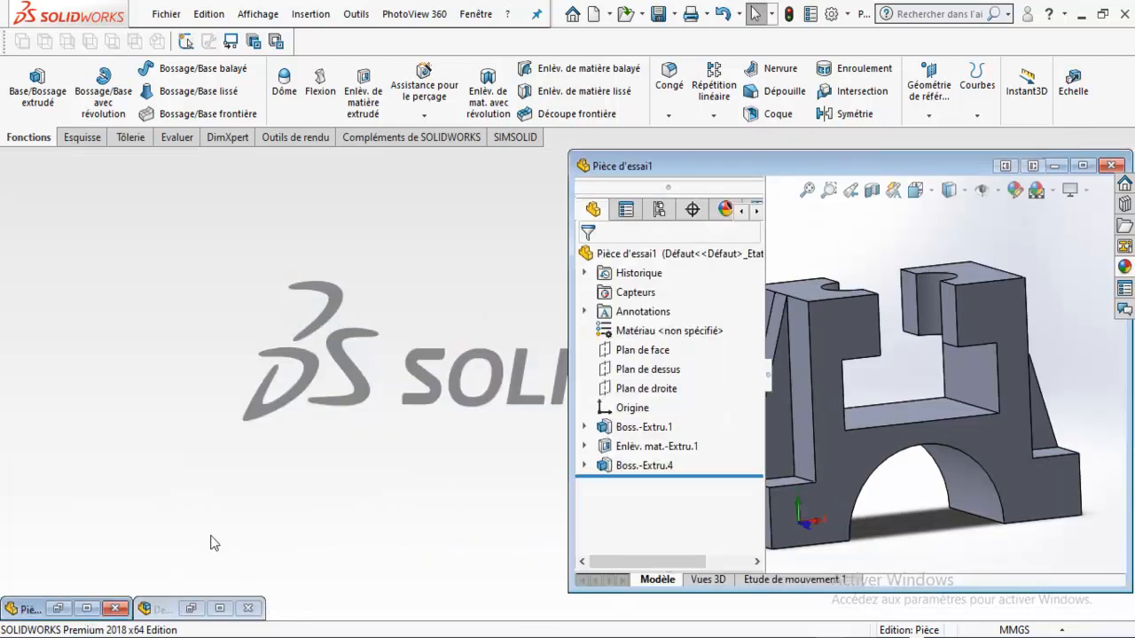
left_click(1032, 144)
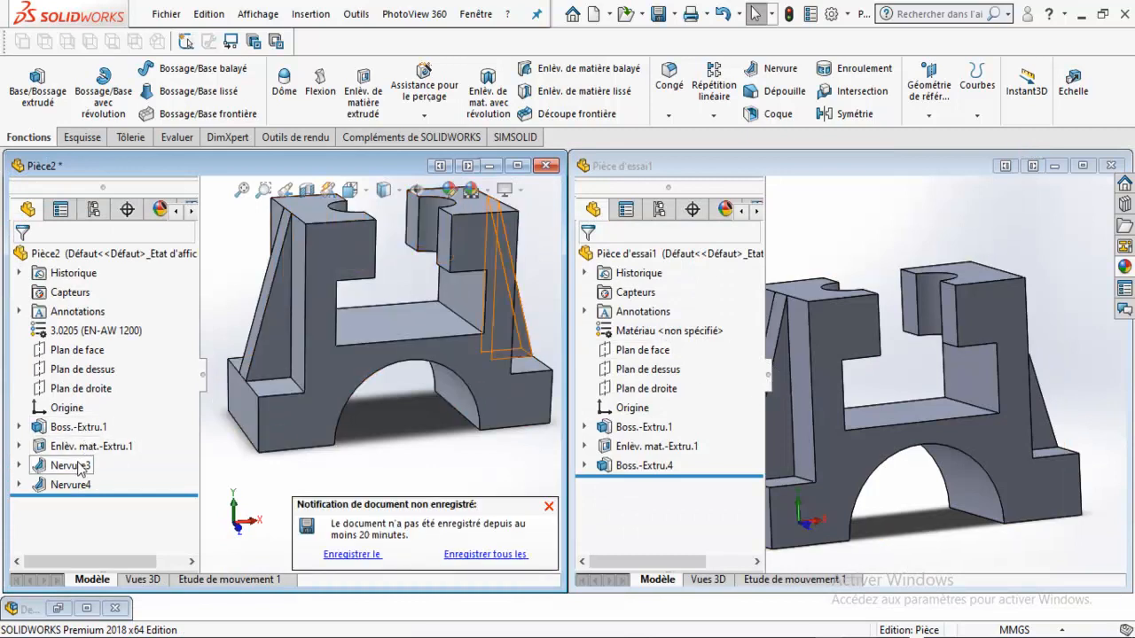
left_click(1055, 167)
left_click(1054, 166)
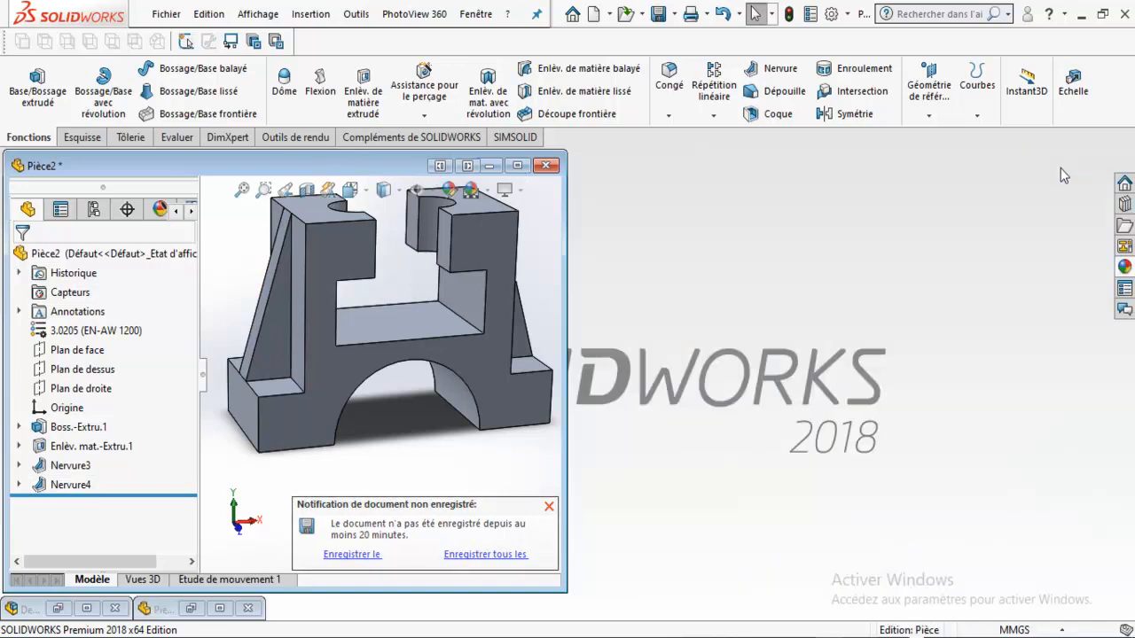
left_click(518, 146)
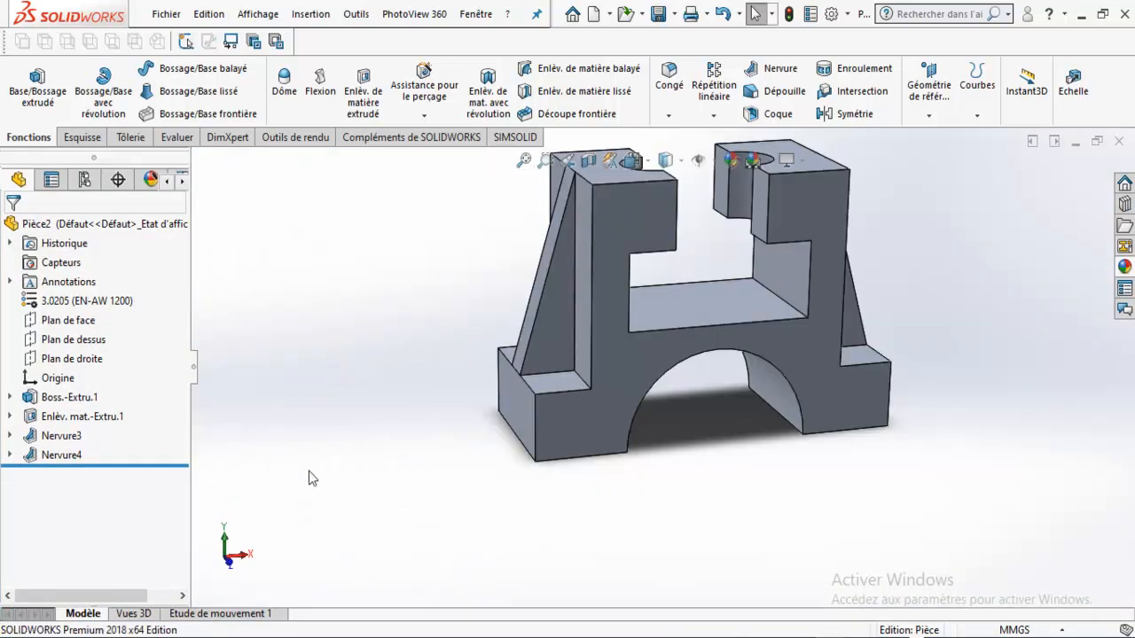
Step: Delete both existing side ribs, Nervure3 and Nervure4, along with their leftover line sketches
left_click_drag(125, 464, 128, 431)
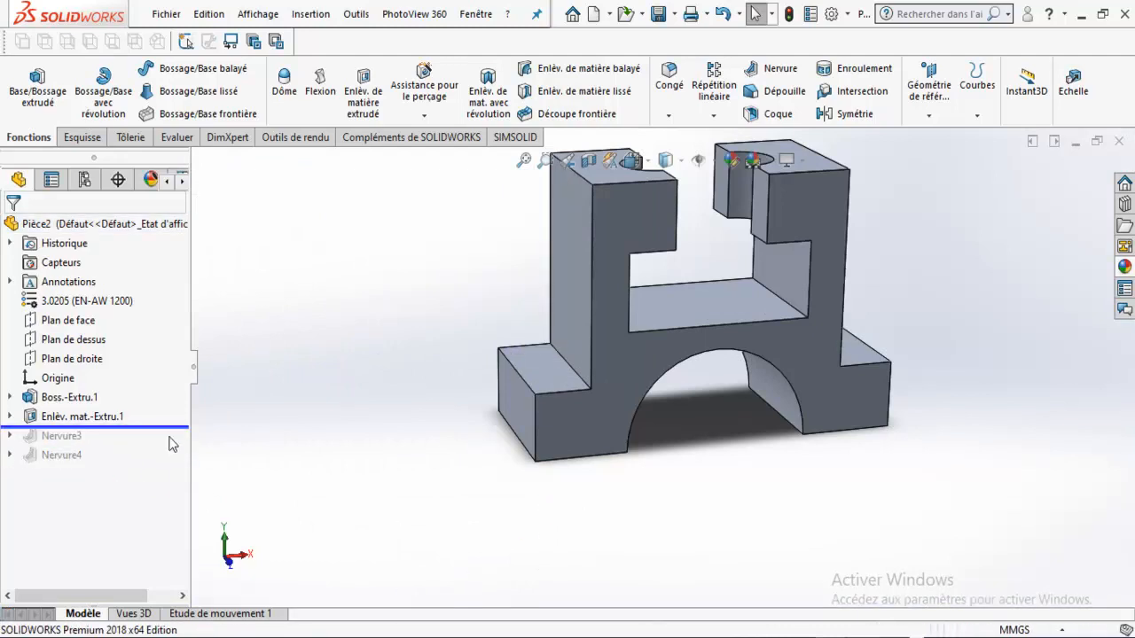
left_click_drag(177, 429, 177, 459)
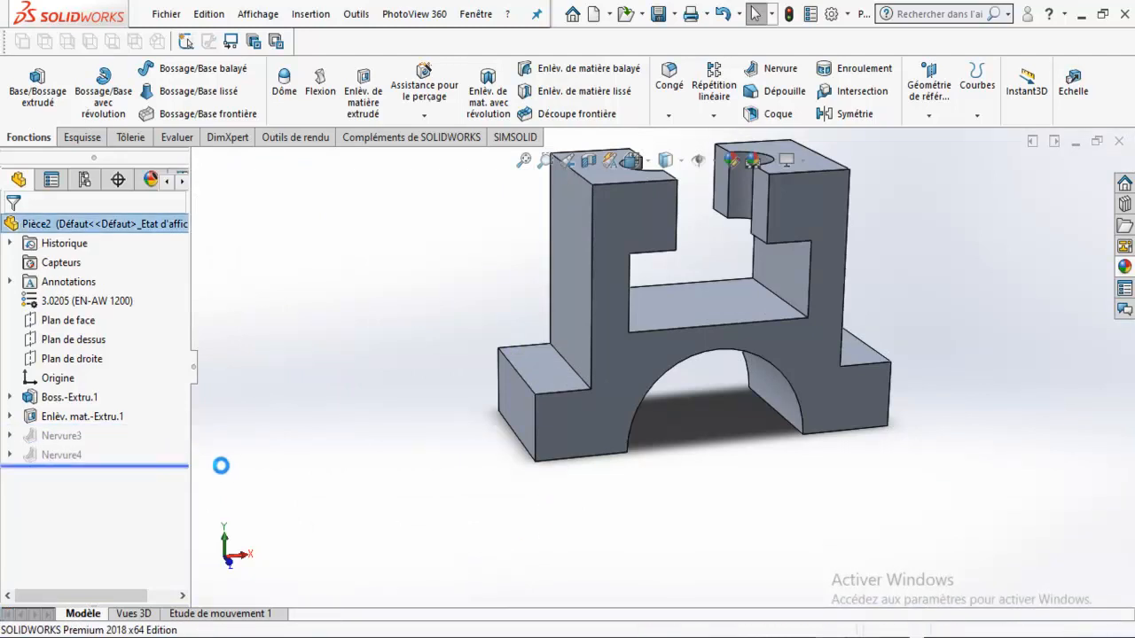
left_click(84, 455)
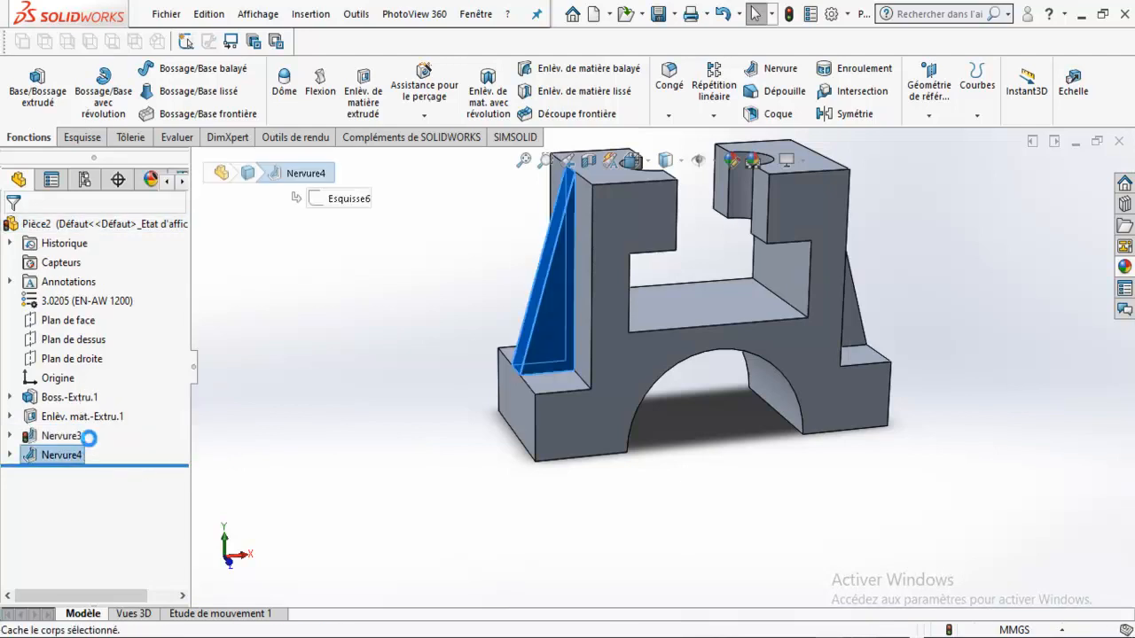
key("Delete")
key("Return")
left_click(62, 435)
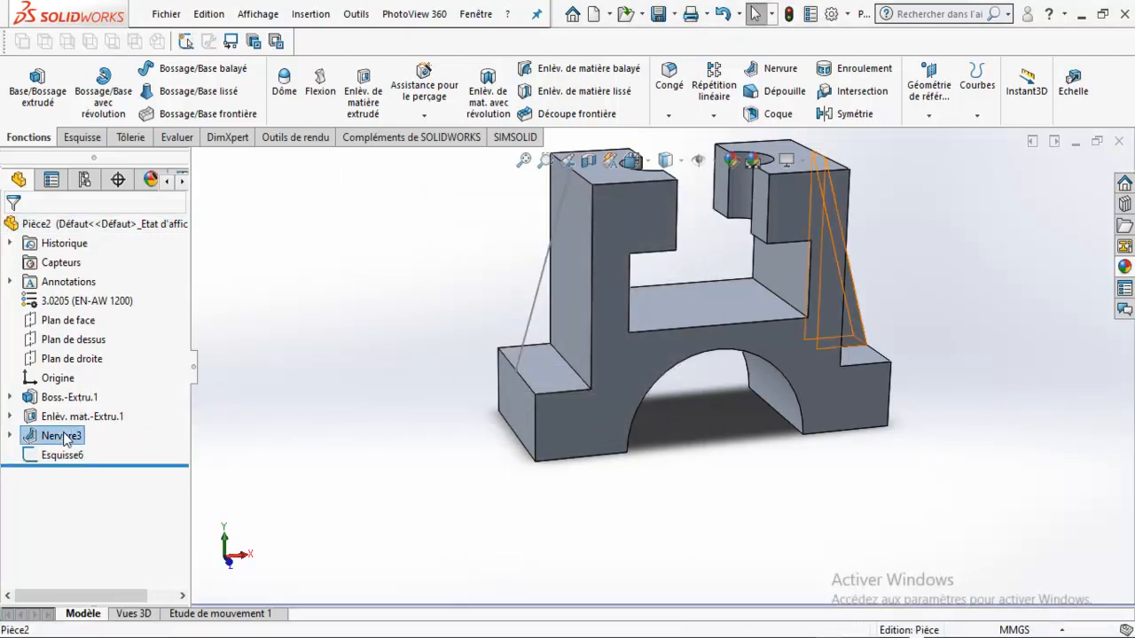
key("Delete")
key("Return")
left_click(71, 436)
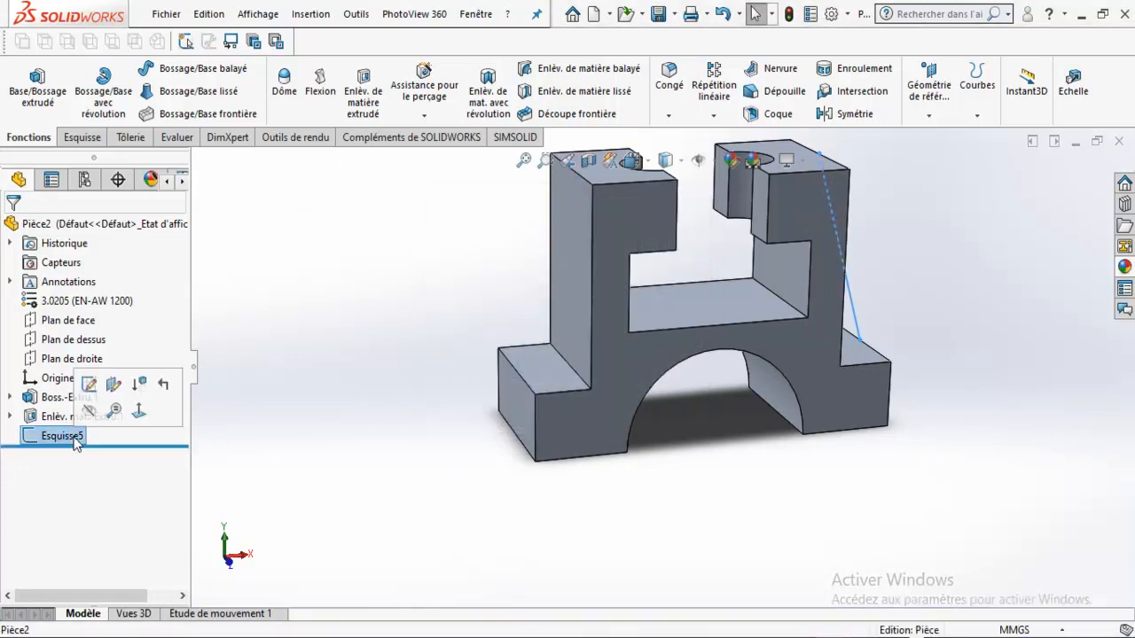
key("Delete")
key("Return")
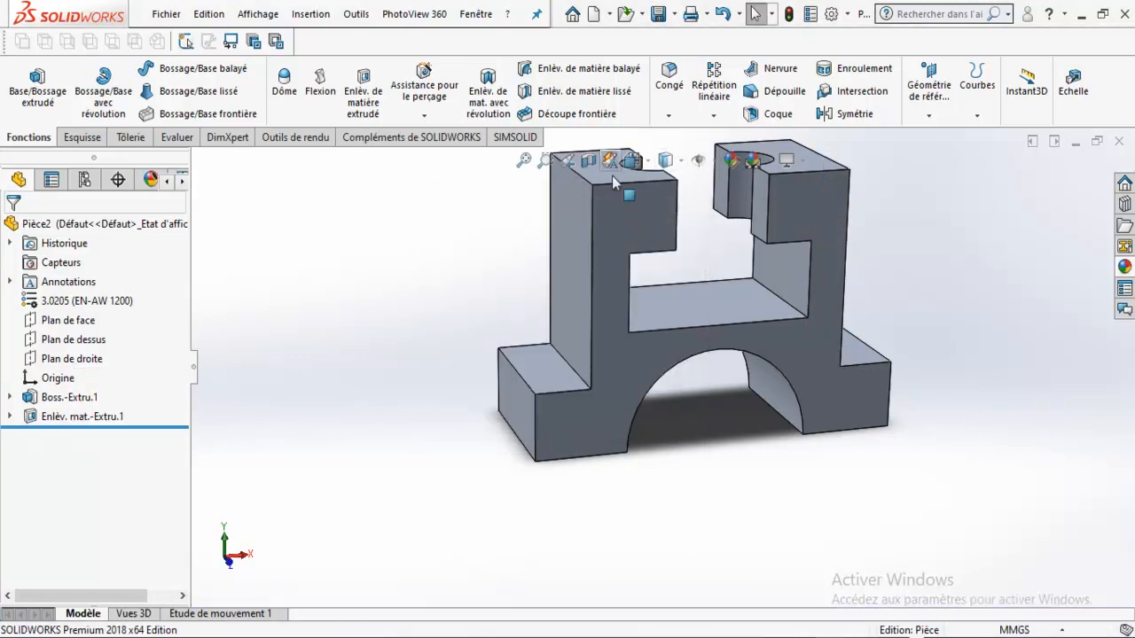
Step: Turn off the perspective display and orient the model to the front view
left_click(634, 162)
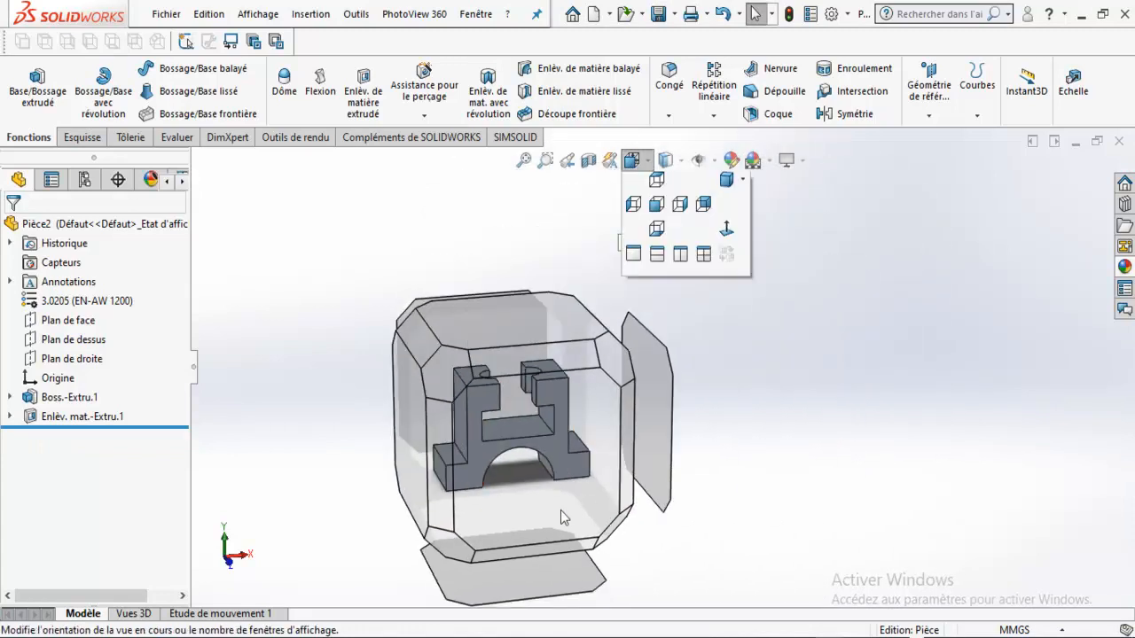
left_click(561, 489)
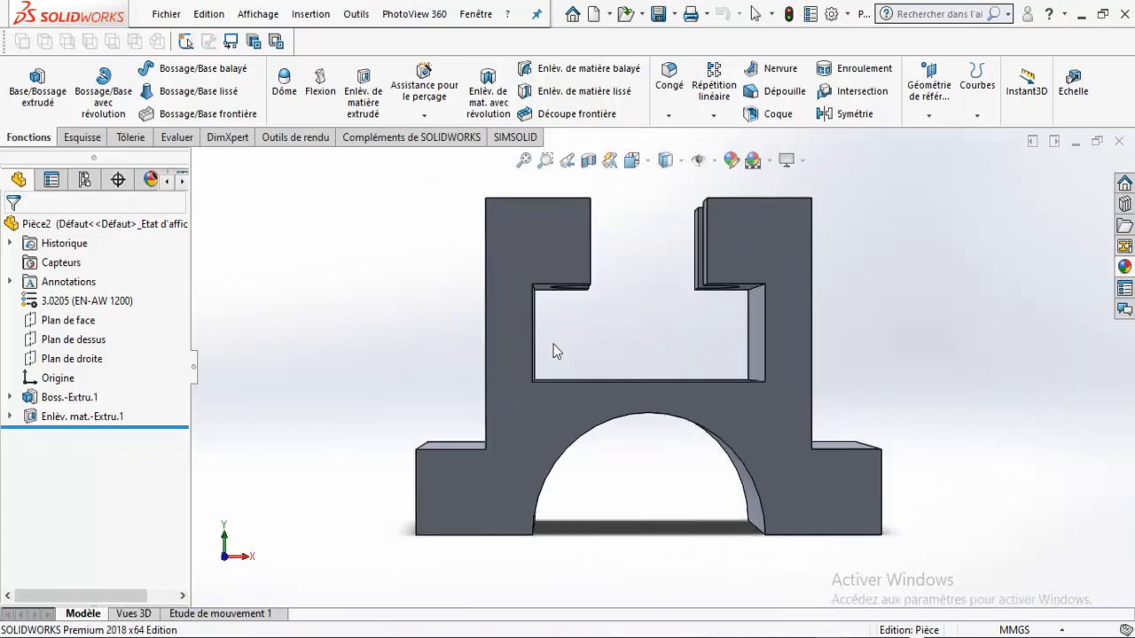
middle_click(749, 337)
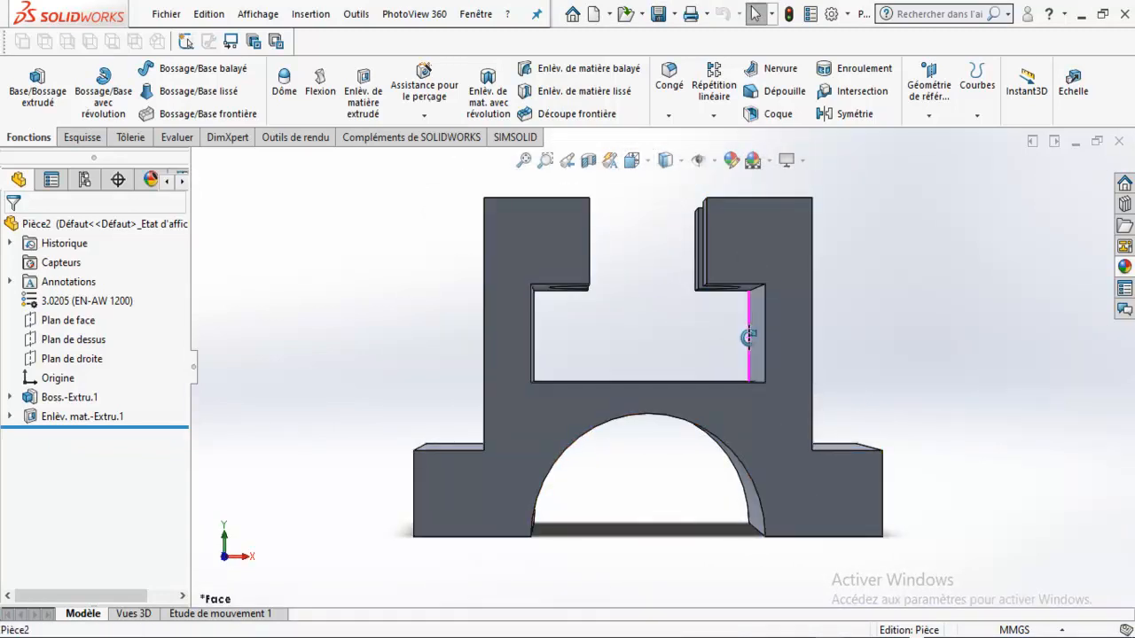
left_click(804, 161)
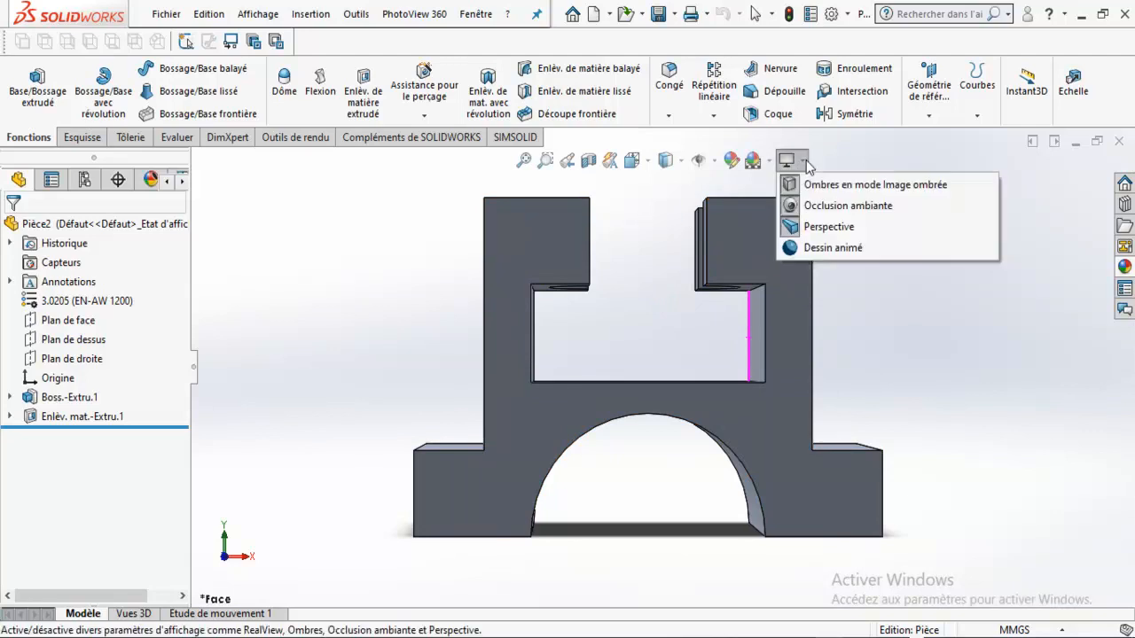
left_click(788, 225)
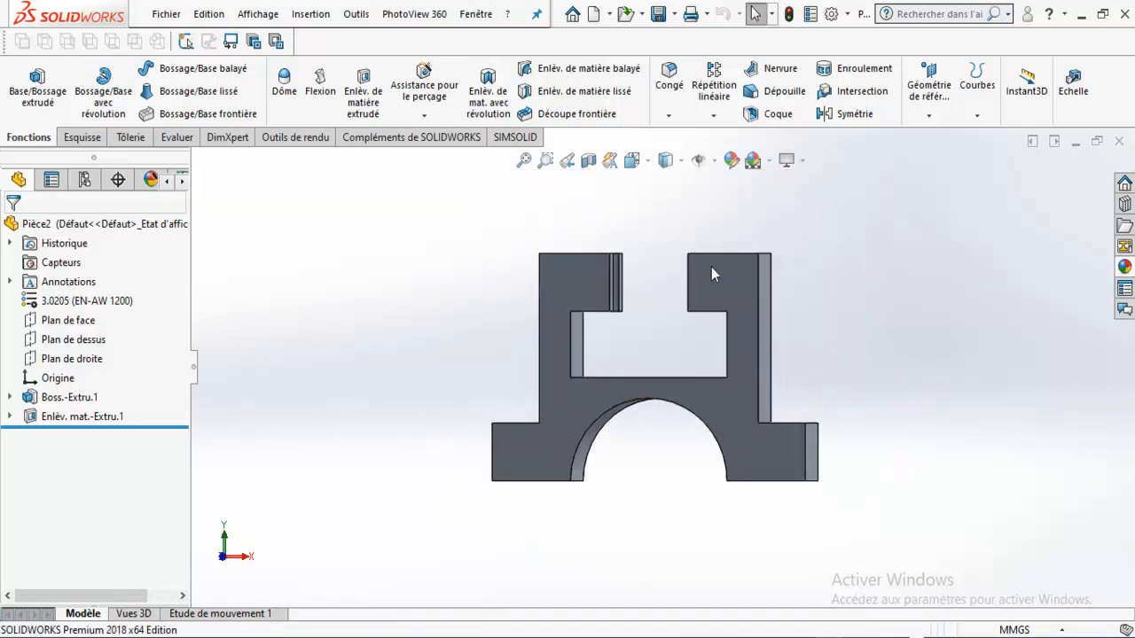
middle_click_drag(712, 272, 706, 345)
left_click(632, 162)
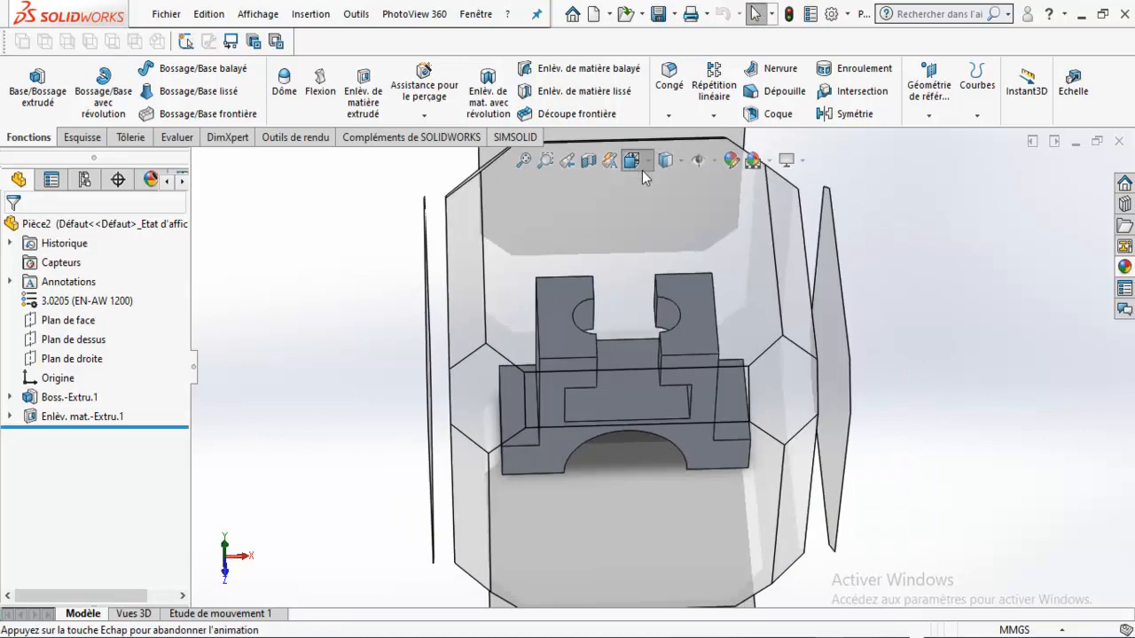
left_click(533, 487)
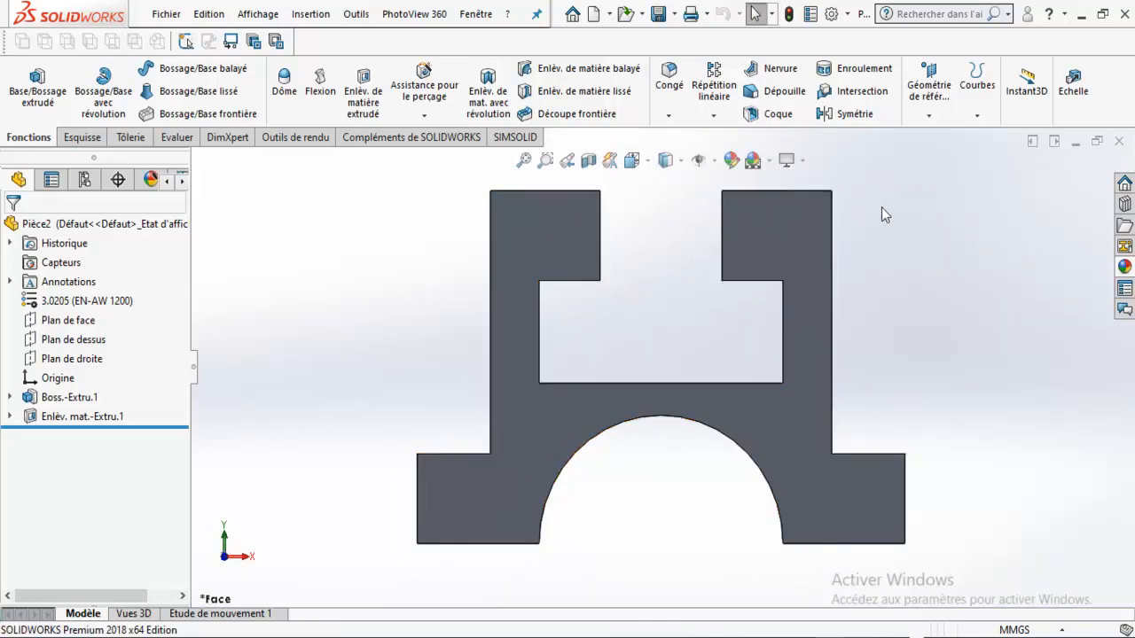
Step: Start a Rib on Plan de face and sketch its line from the right upright's upper outer corner to the right foot's upper outer corner
left_click(782, 71)
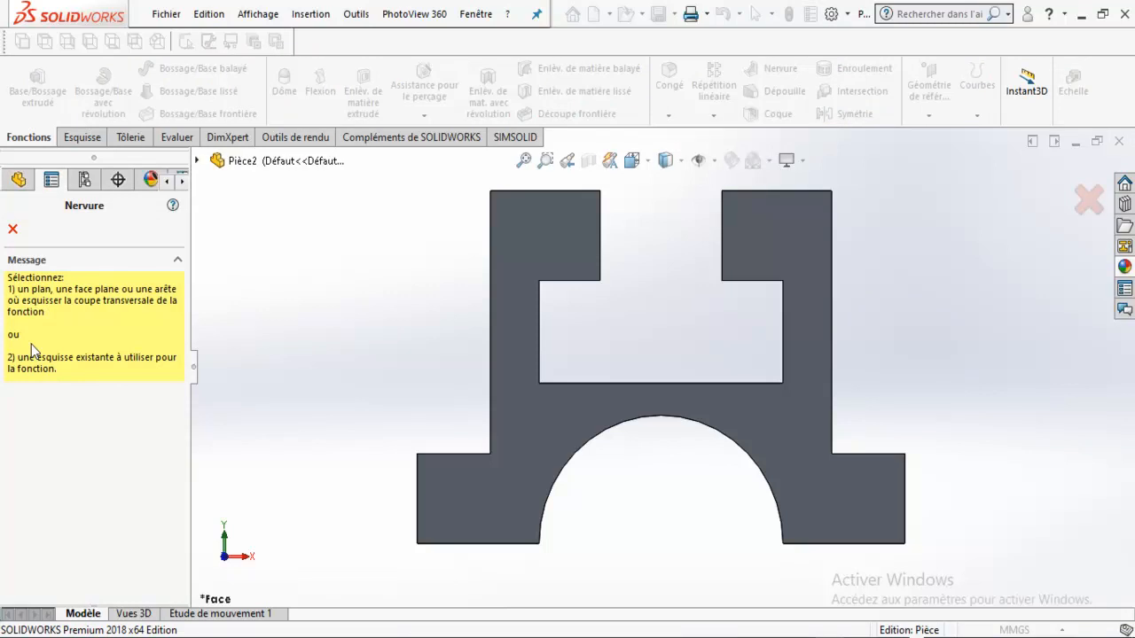
left_click(198, 162)
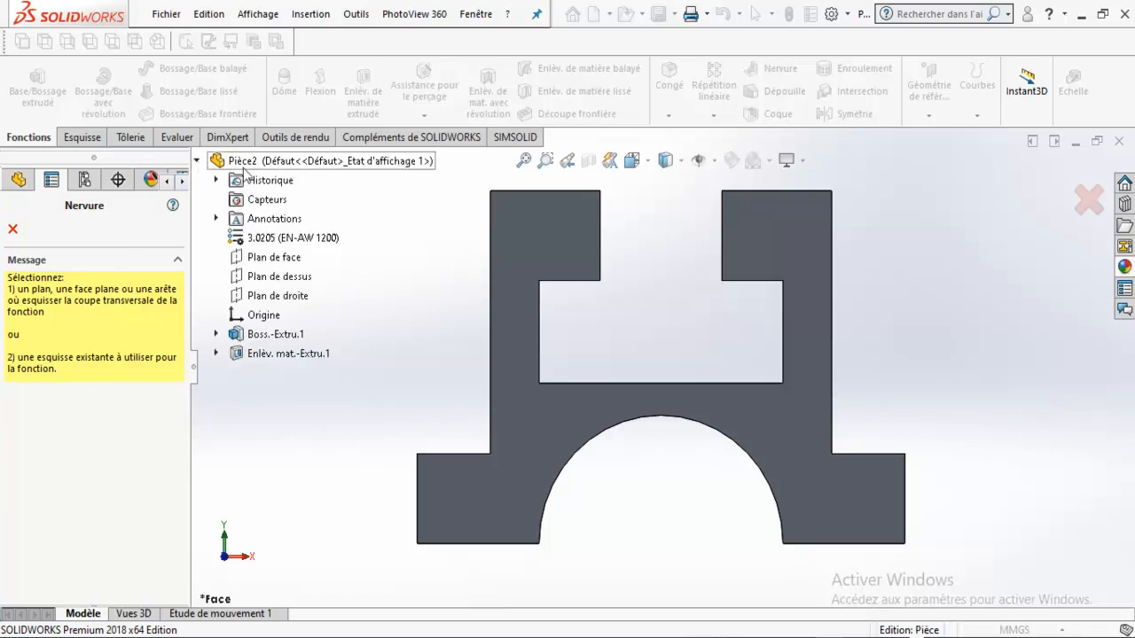
left_click(273, 263)
middle_click_drag(438, 330, 466, 381)
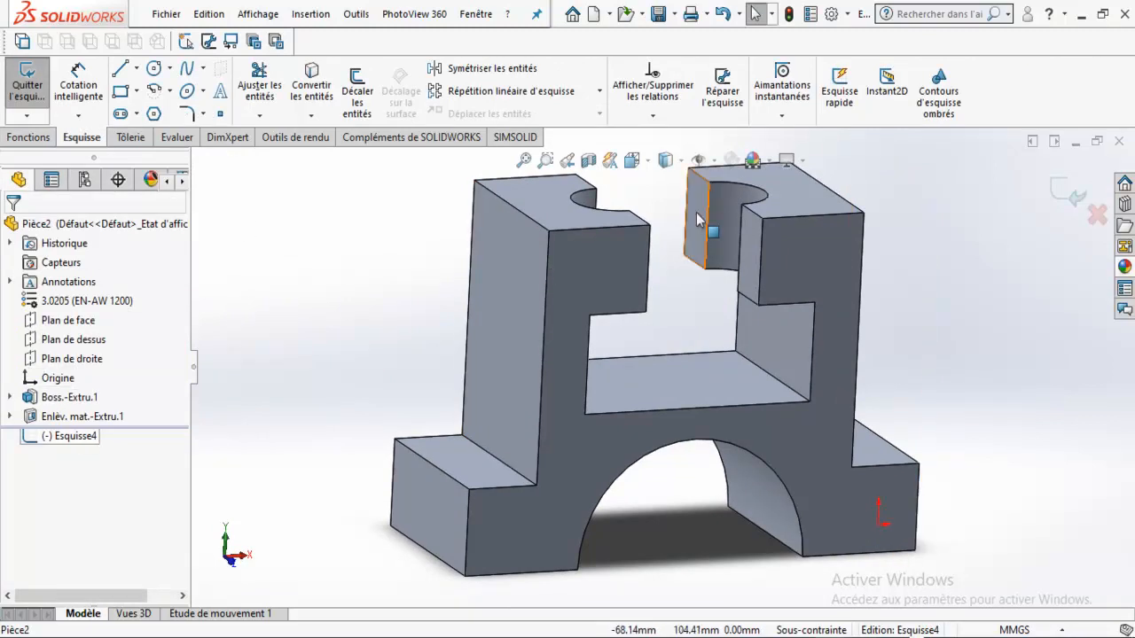
left_click(646, 163)
left_click(606, 410)
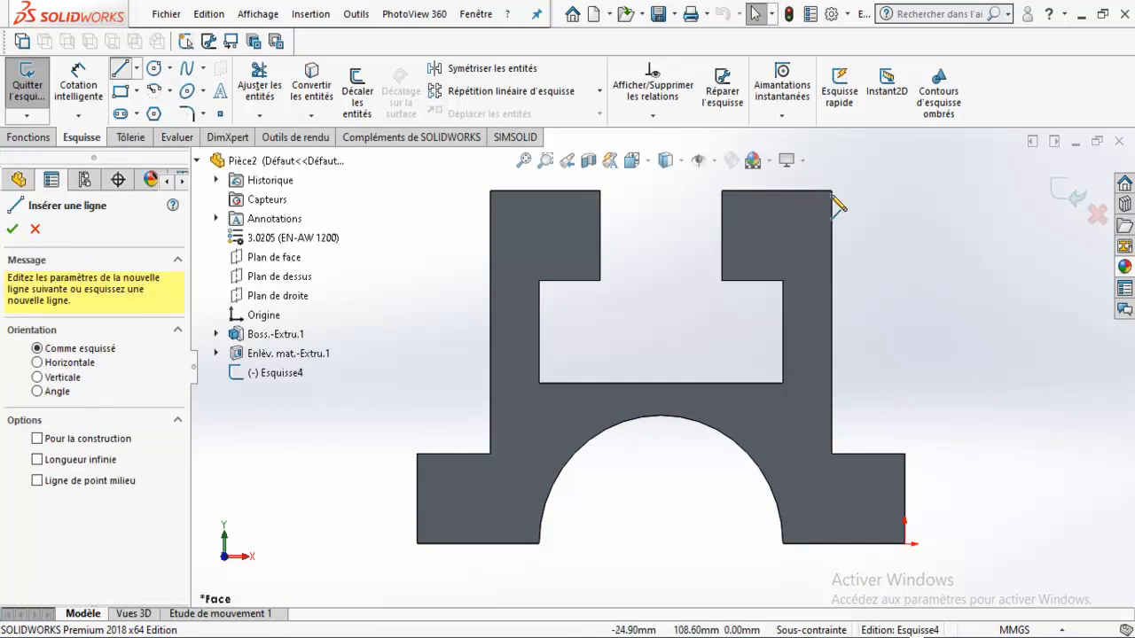
left_click(831, 191)
left_click(905, 454)
middle_click_drag(942, 331, 897, 380)
left_click(123, 69)
middle_click_drag(1044, 355, 1002, 360)
left_click(1061, 197)
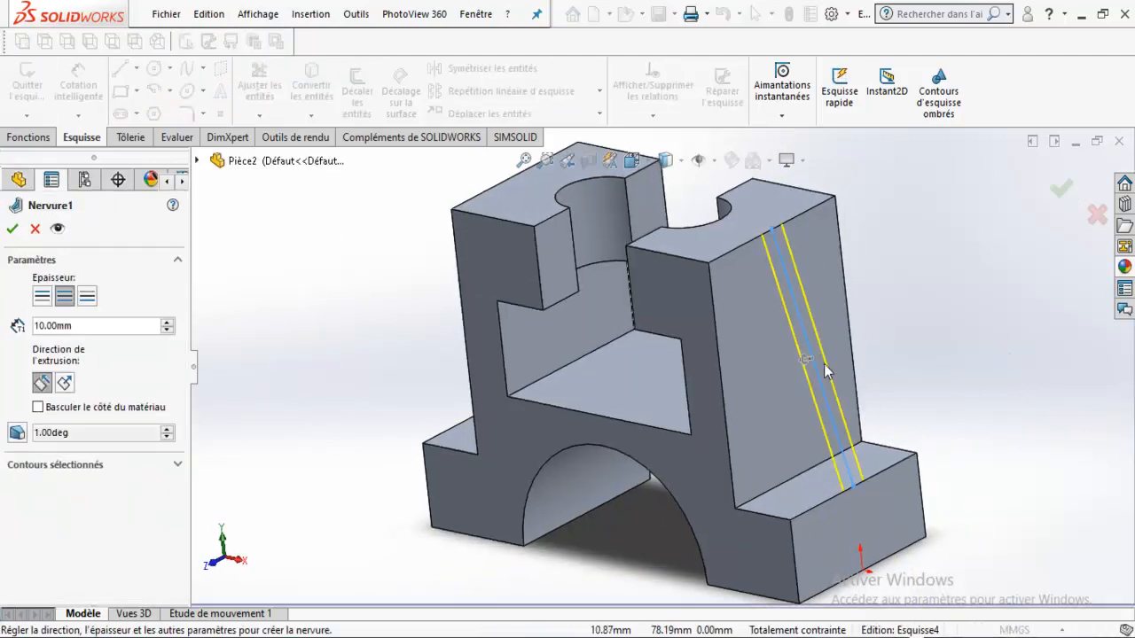
Step: Compare the rib's extrusion directions and thickness sides, restoring the parallel-to-sketch direction and two-sided thickness
middle_click_drag(824, 363, 928, 271)
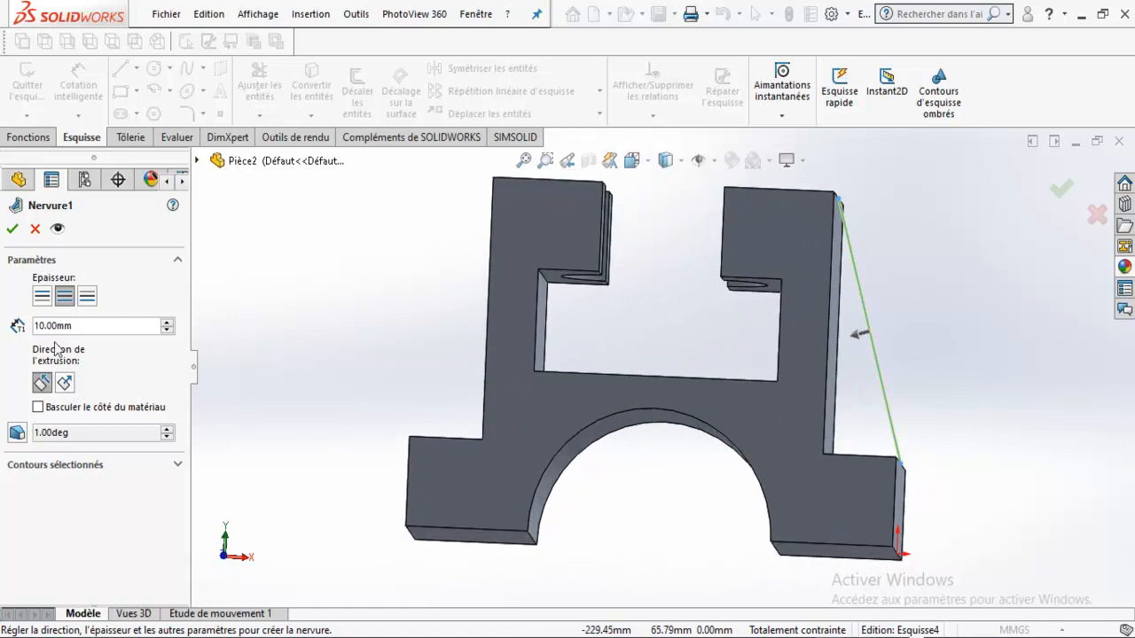
left_click(65, 383)
middle_click_drag(228, 346, 758, 353)
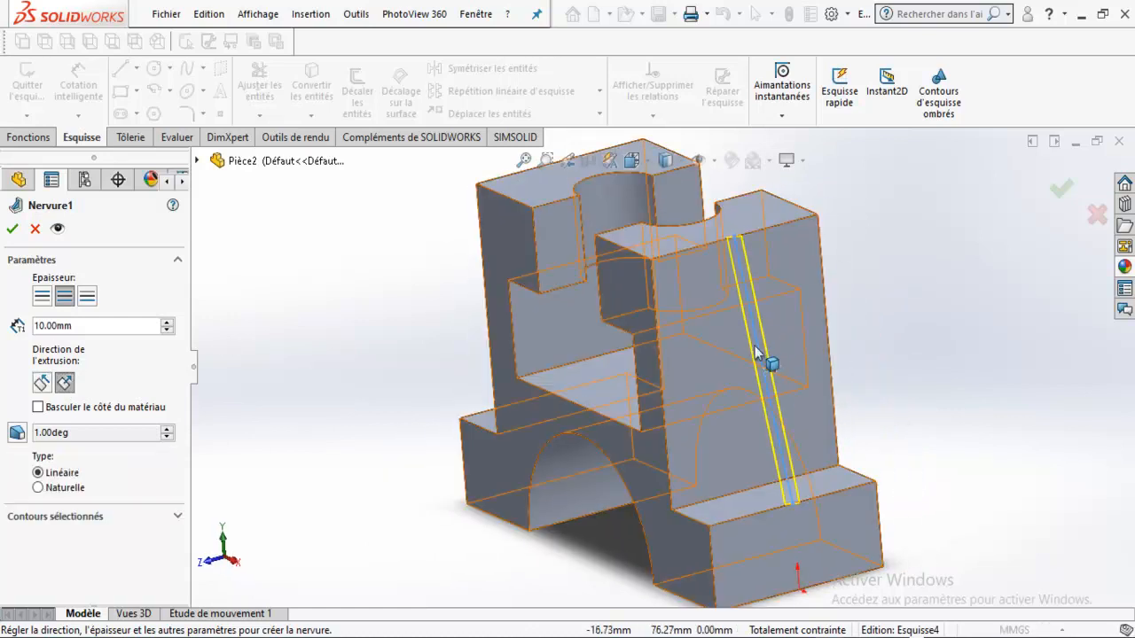
left_click(41, 383)
middle_click_drag(541, 393, 795, 368)
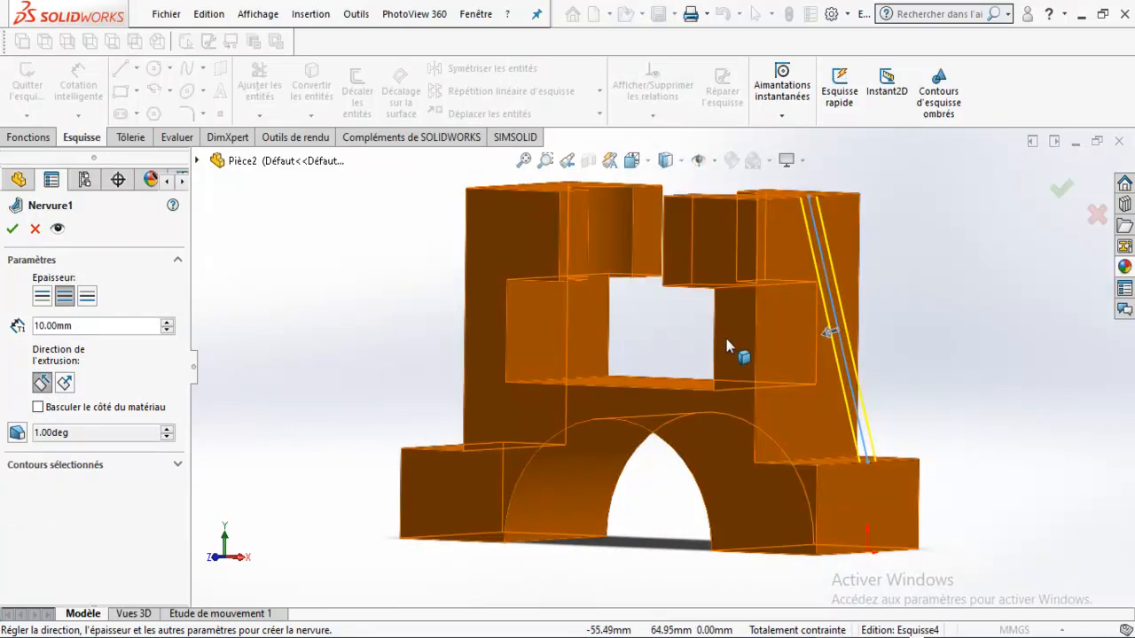
middle_click_drag(334, 306, 262, 379)
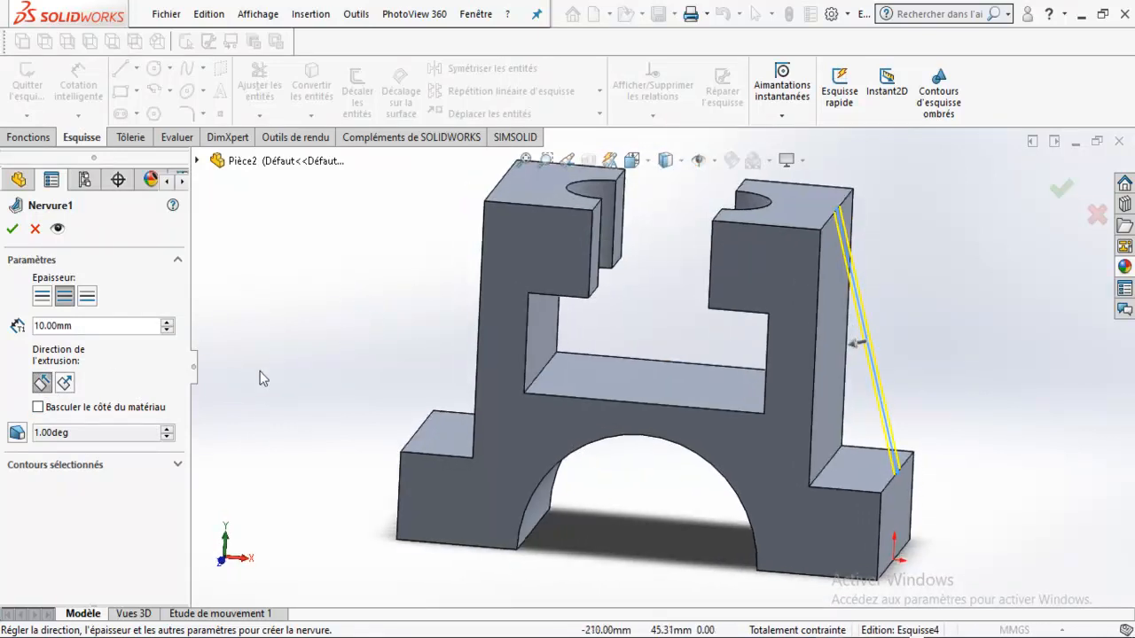
left_click(88, 297)
middle_click_drag(202, 296, 160, 296)
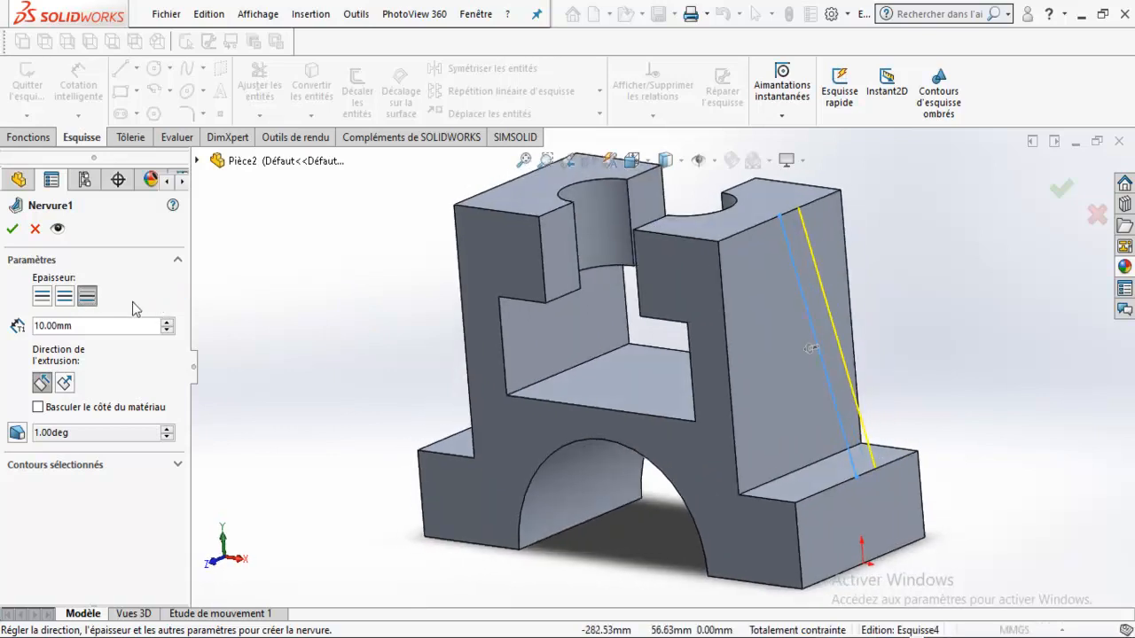
left_click(41, 298)
left_click(64, 298)
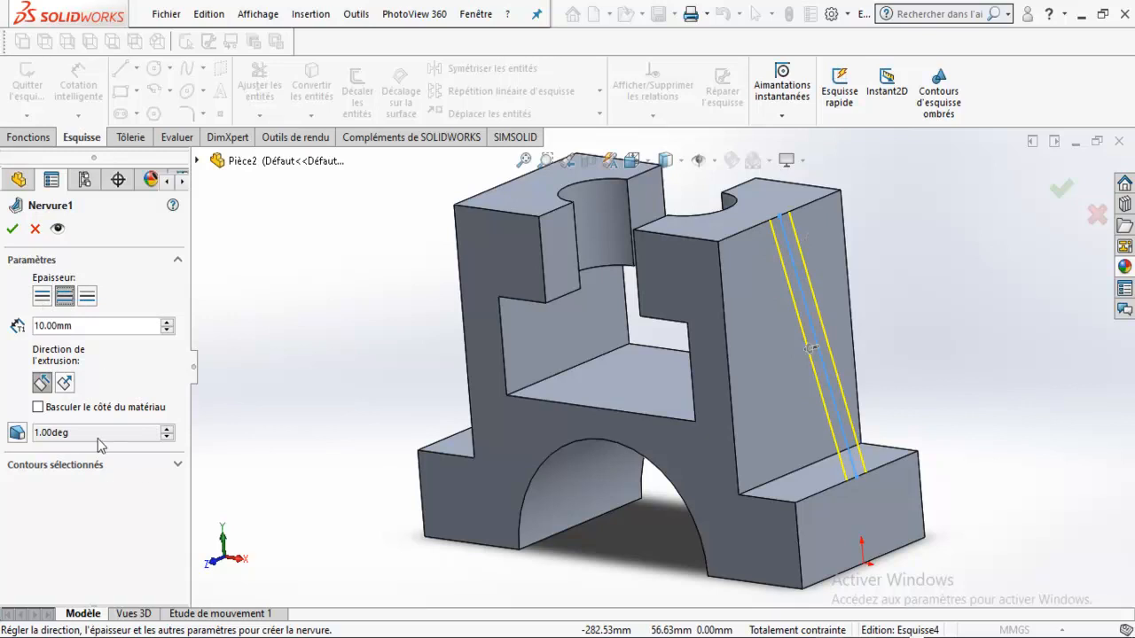
Step: Set the right rib's thickness to 14 mm and create the rib
triple_click(170, 324)
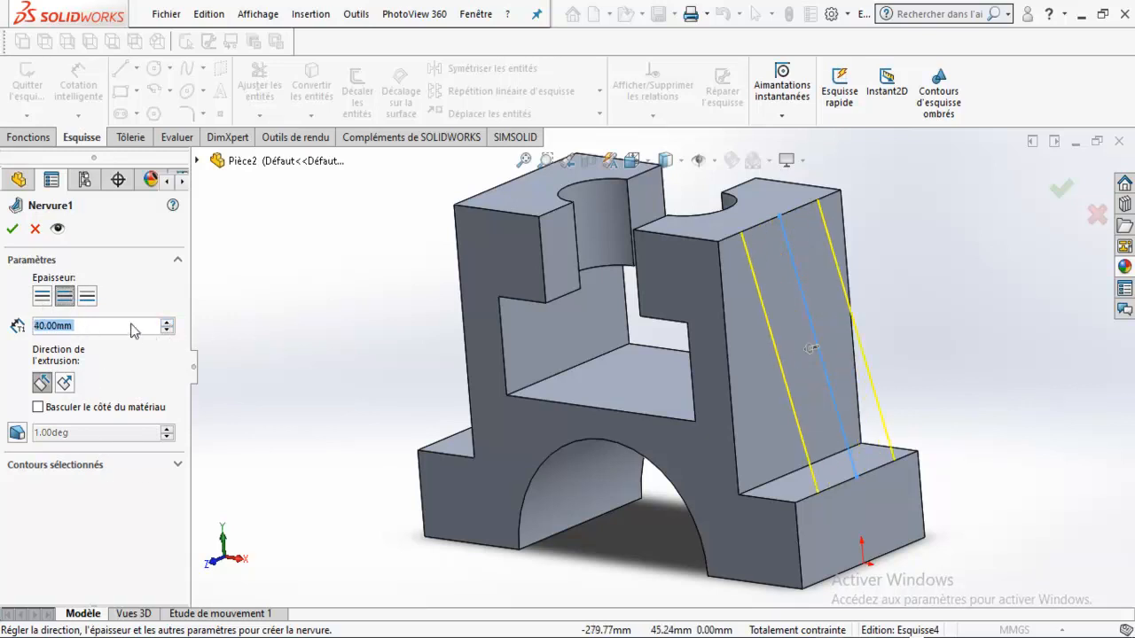
type("14")
key("Return")
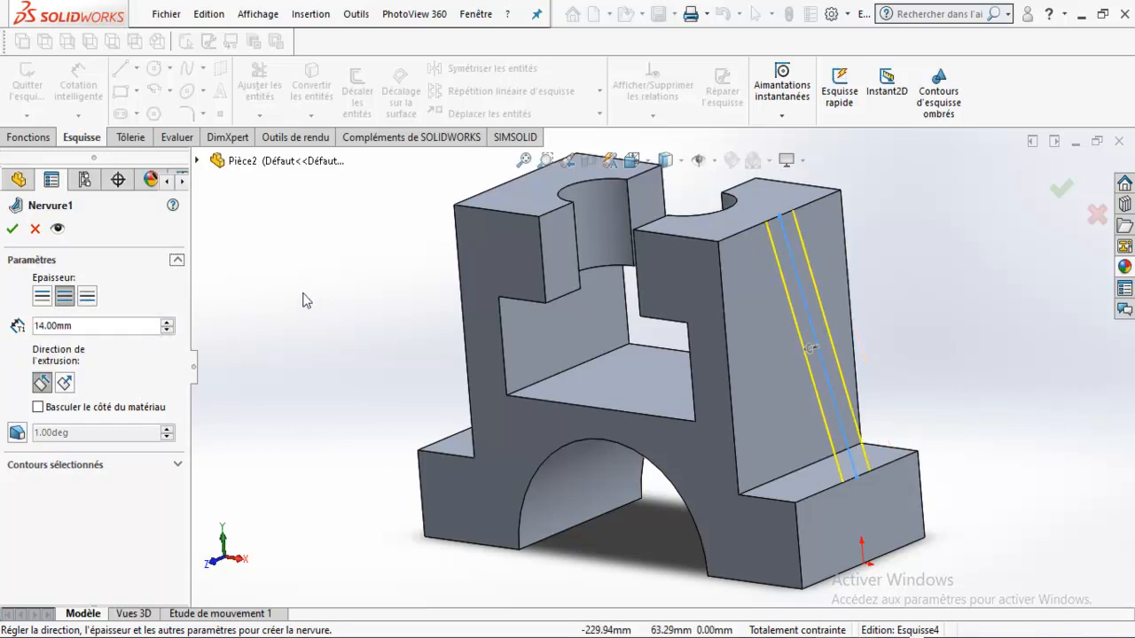
left_click(13, 229)
middle_click_drag(884, 378, 998, 243)
left_click(385, 343)
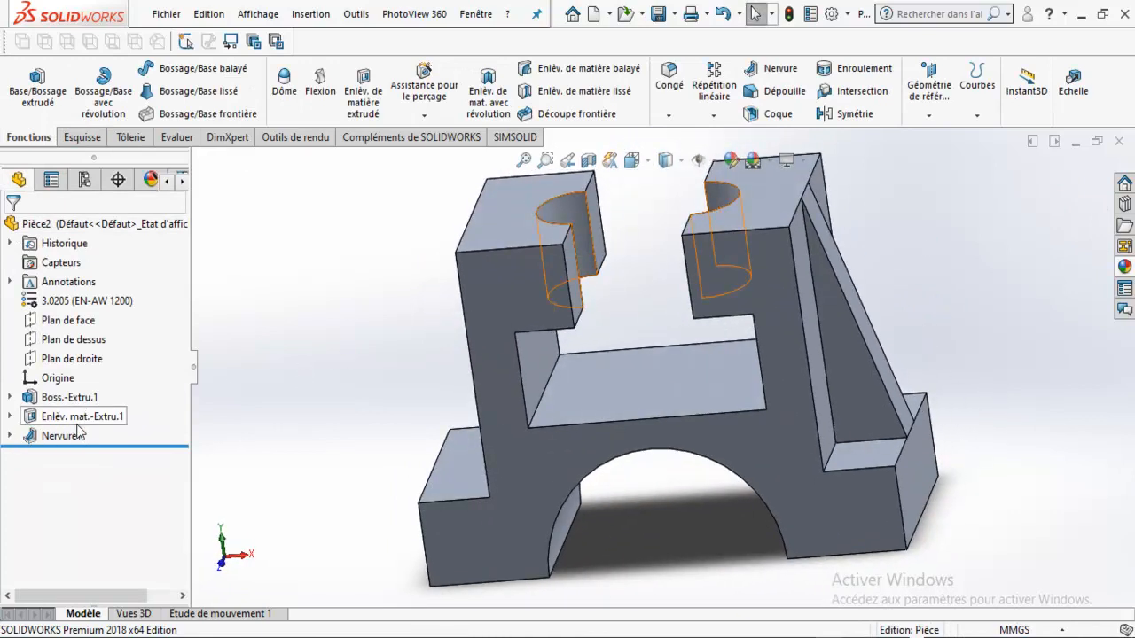
Step: Delete the new right rib together with its line sketch
left_click(63, 442)
key("ctrl+z")
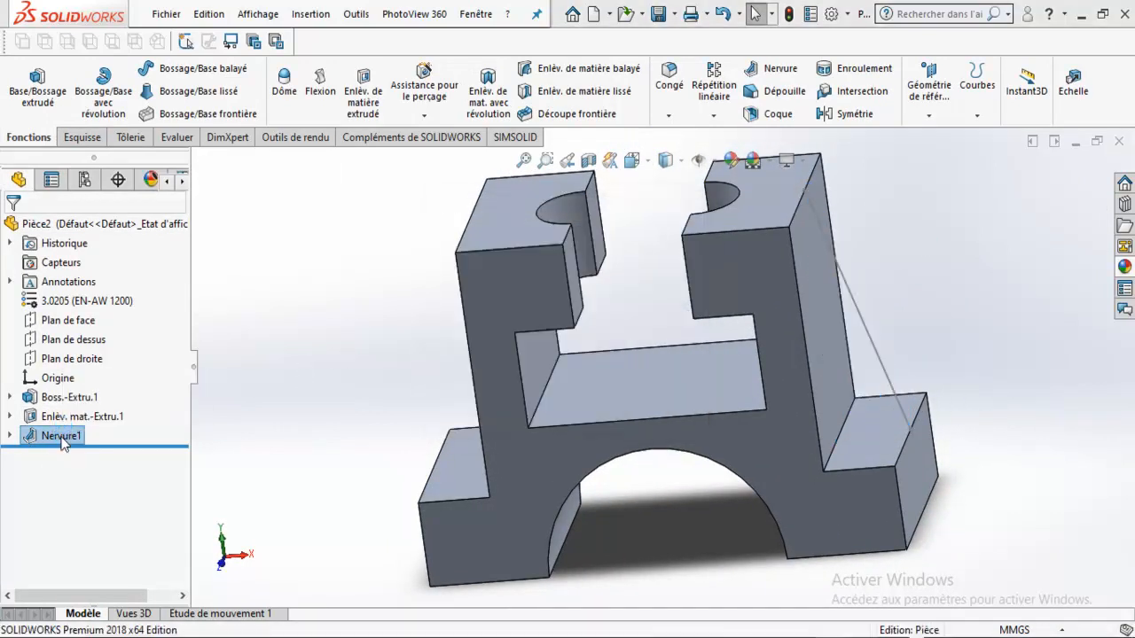
left_click(61, 435)
key("Delete")
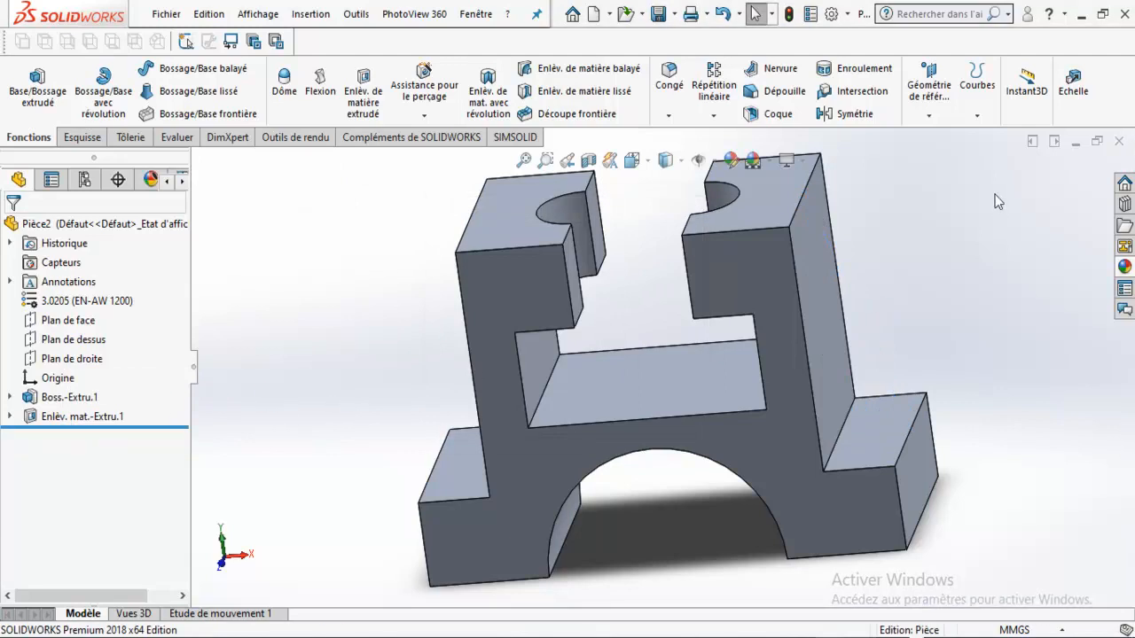
Step: Create a 14 mm two-sided rib on Plan de face, along a line from the right upright's upper outer corner to the right foot's
left_click(783, 73)
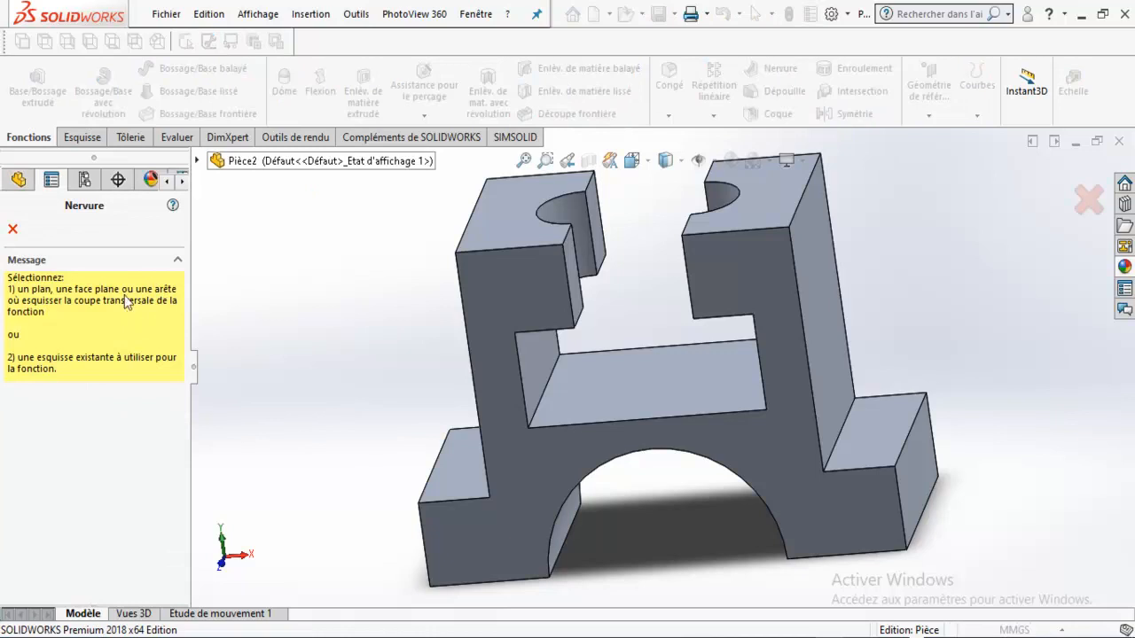
left_click(196, 161)
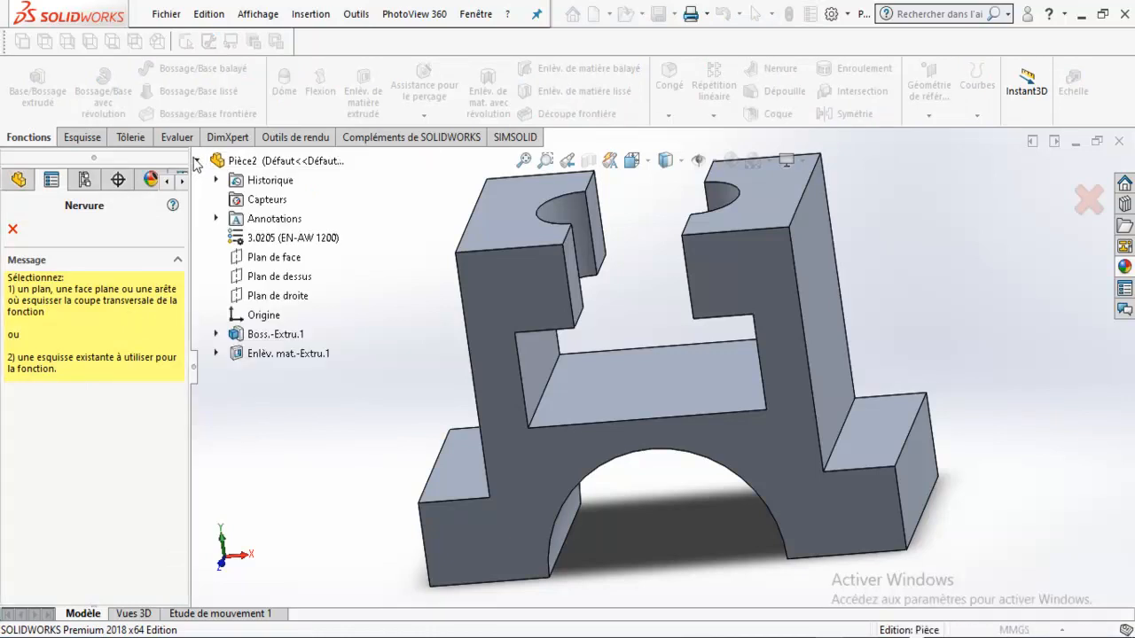
left_click(295, 259)
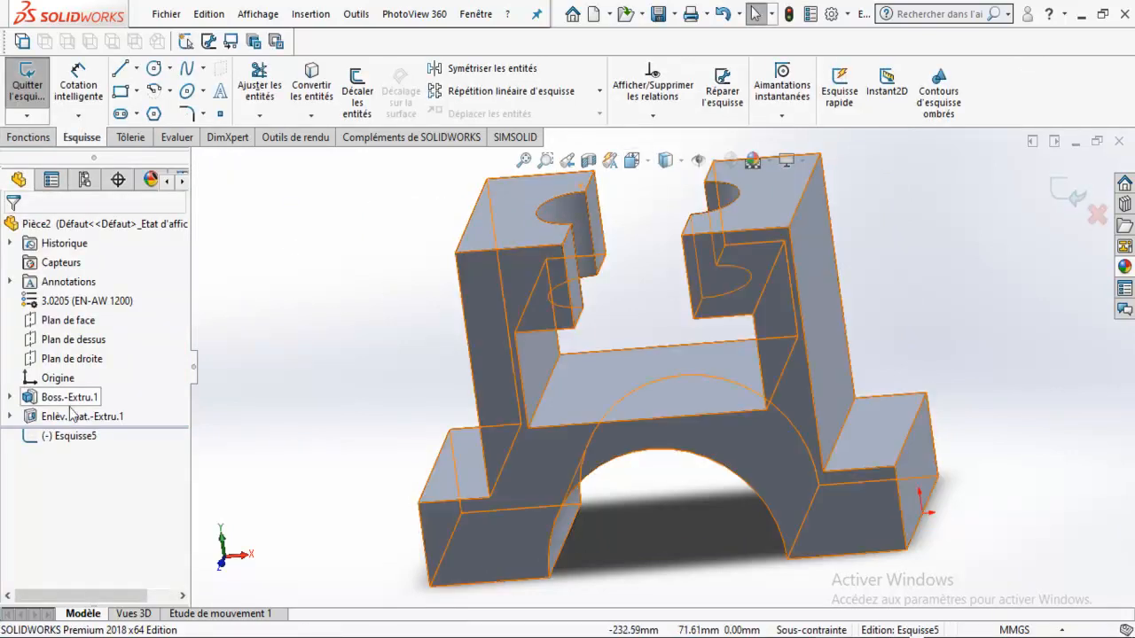
right_click(69, 435)
left_click(129, 382)
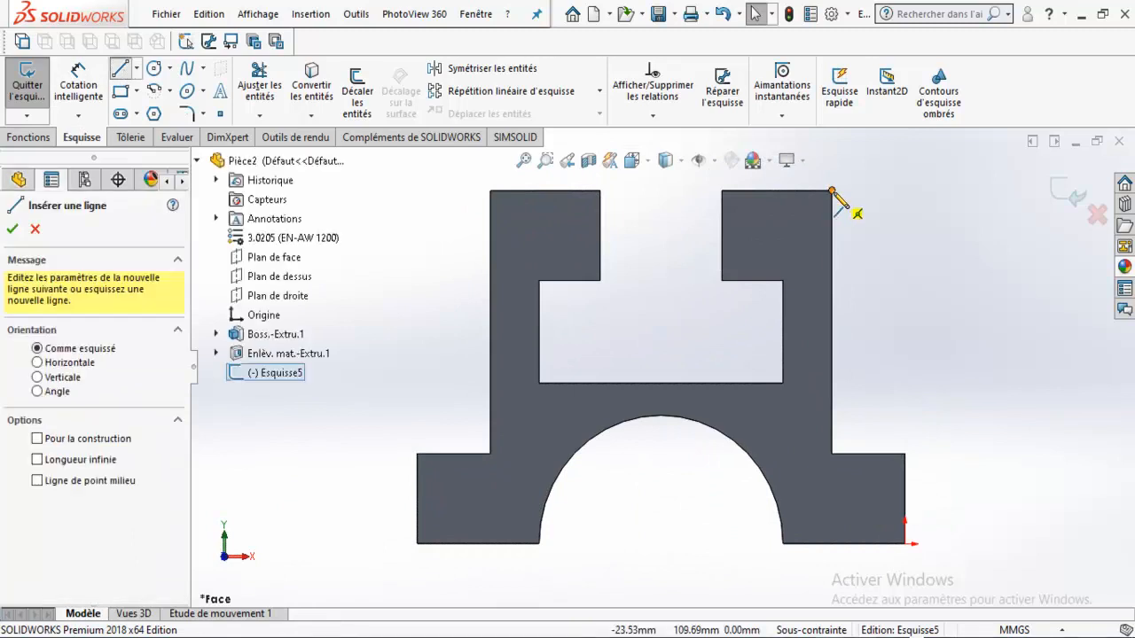
left_click(832, 190)
left_click(904, 454)
left_click(904, 454)
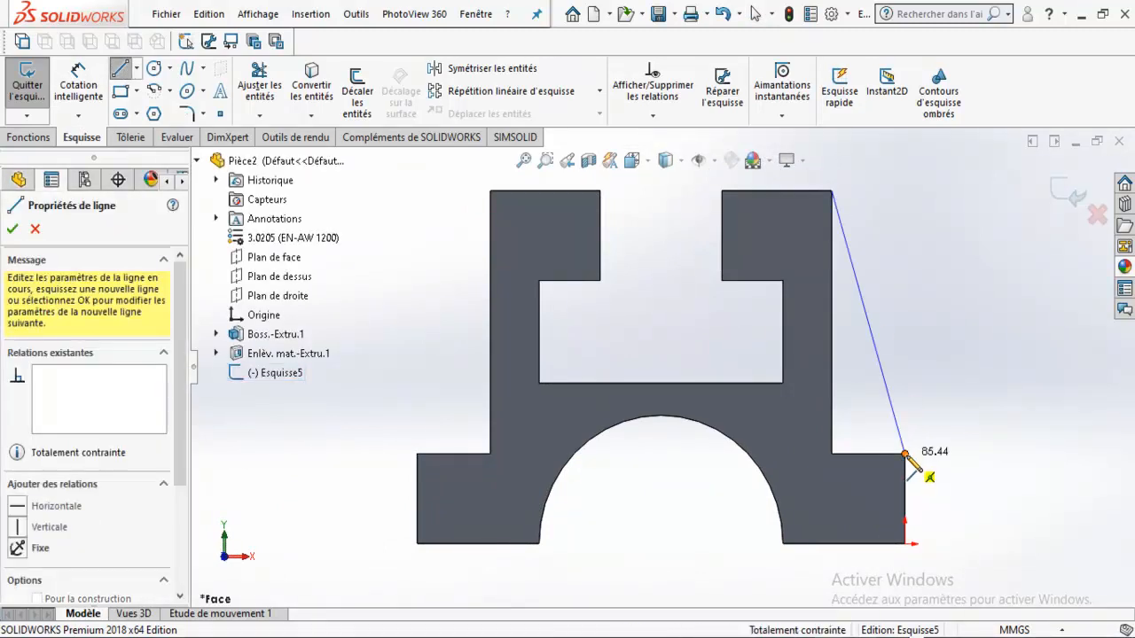
key("Escape")
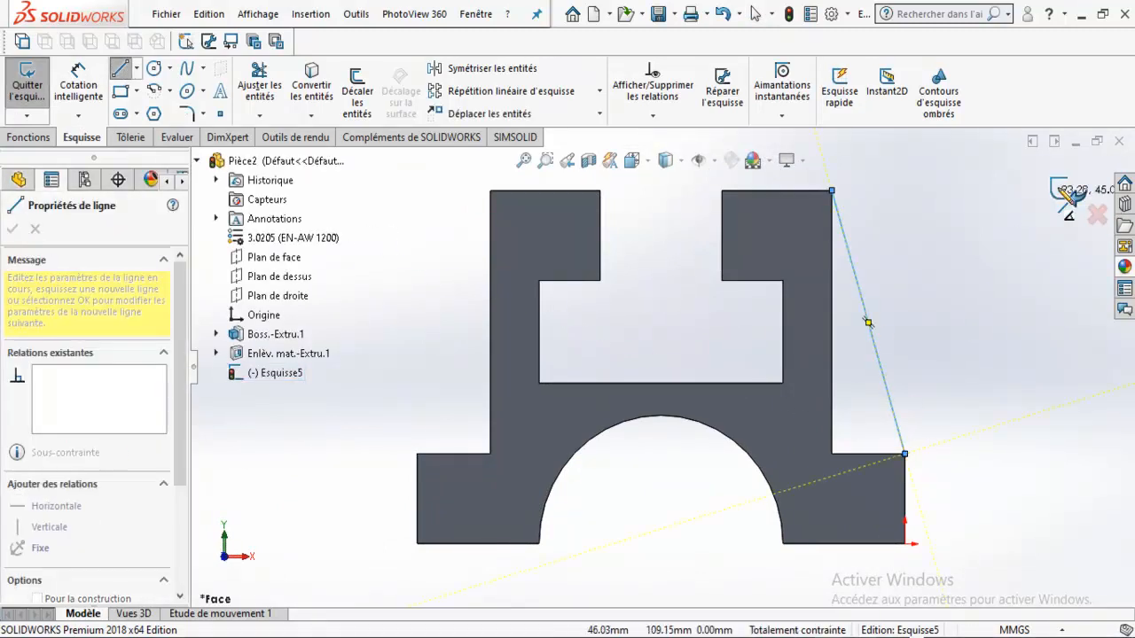
key("Escape")
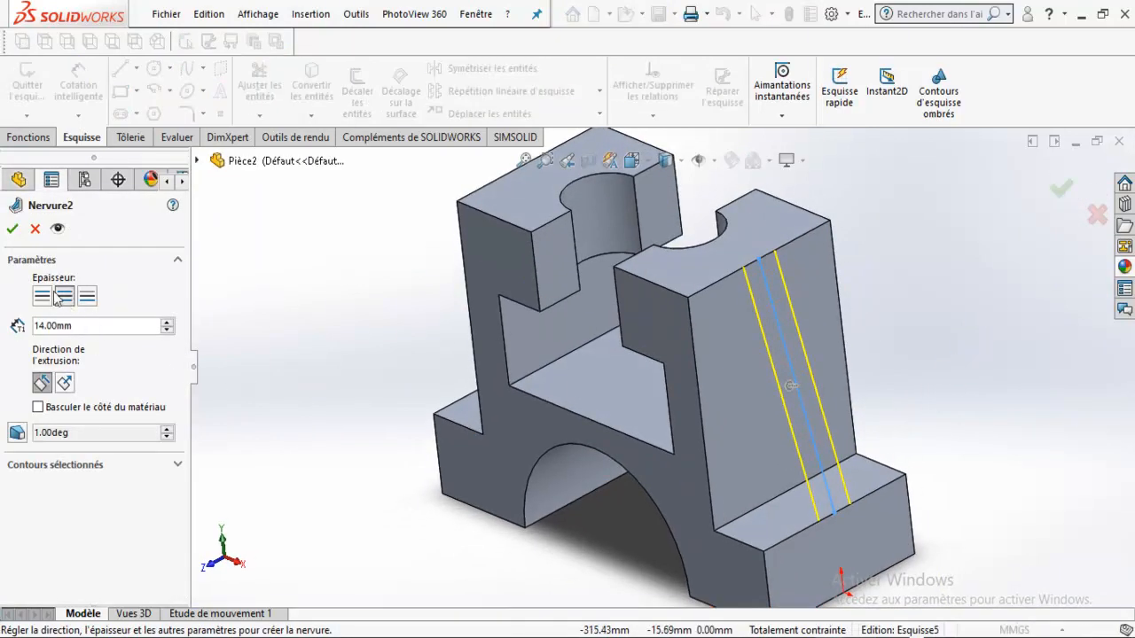
left_click(12, 229)
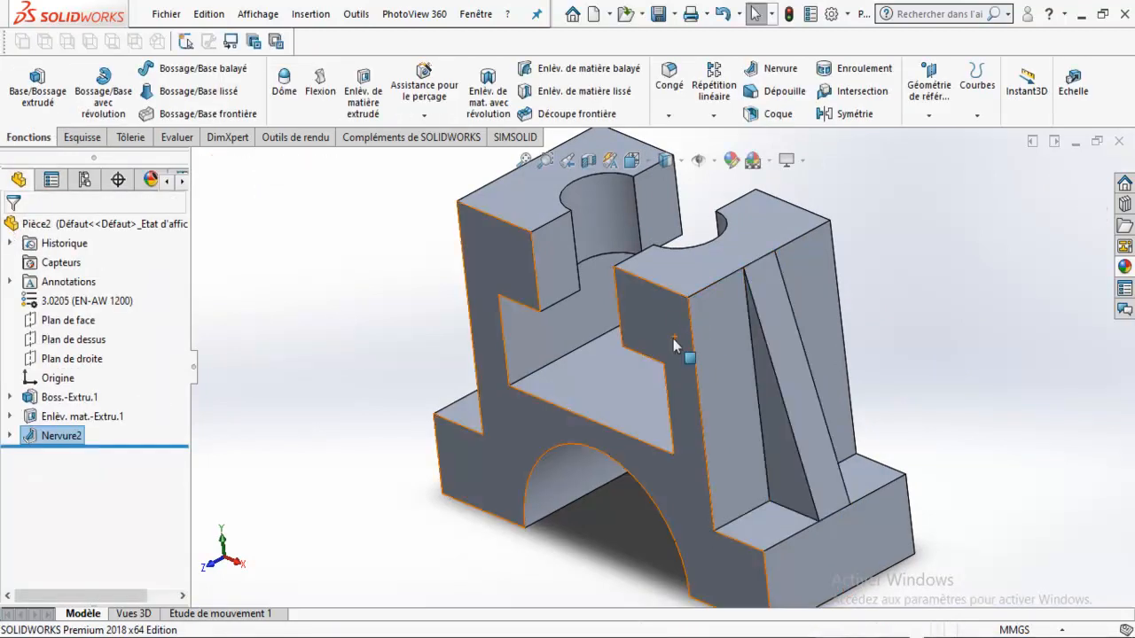
Step: Create a 14 mm two-sided rib on Plan de face from the left upright's upper outer corner to the left foot's, flipping the material side
left_click(774, 69)
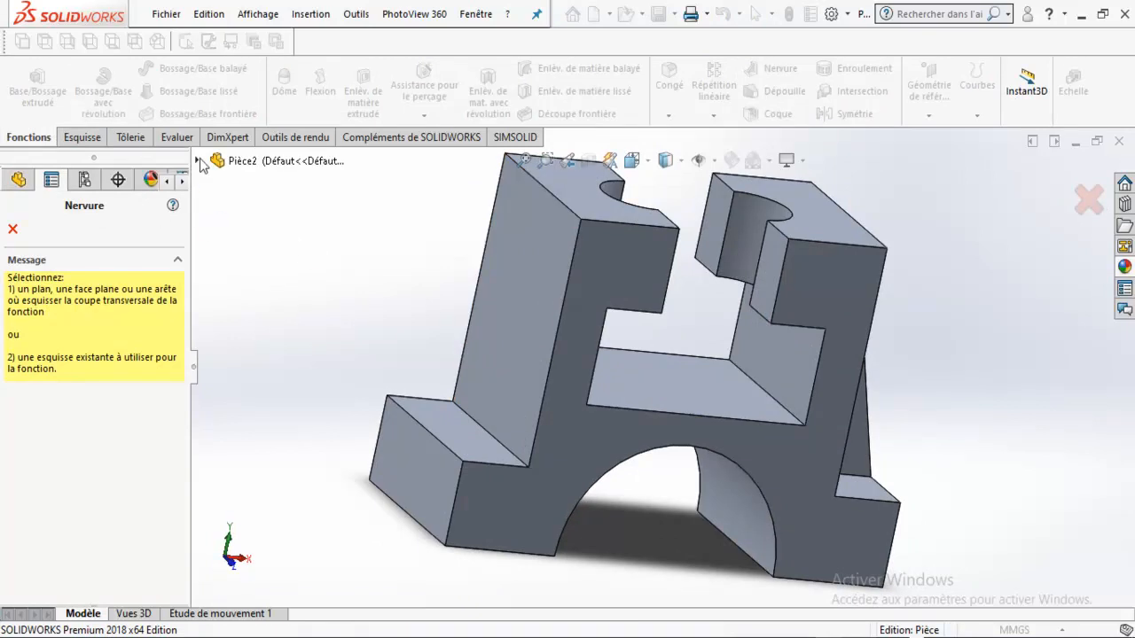
left_click(256, 257)
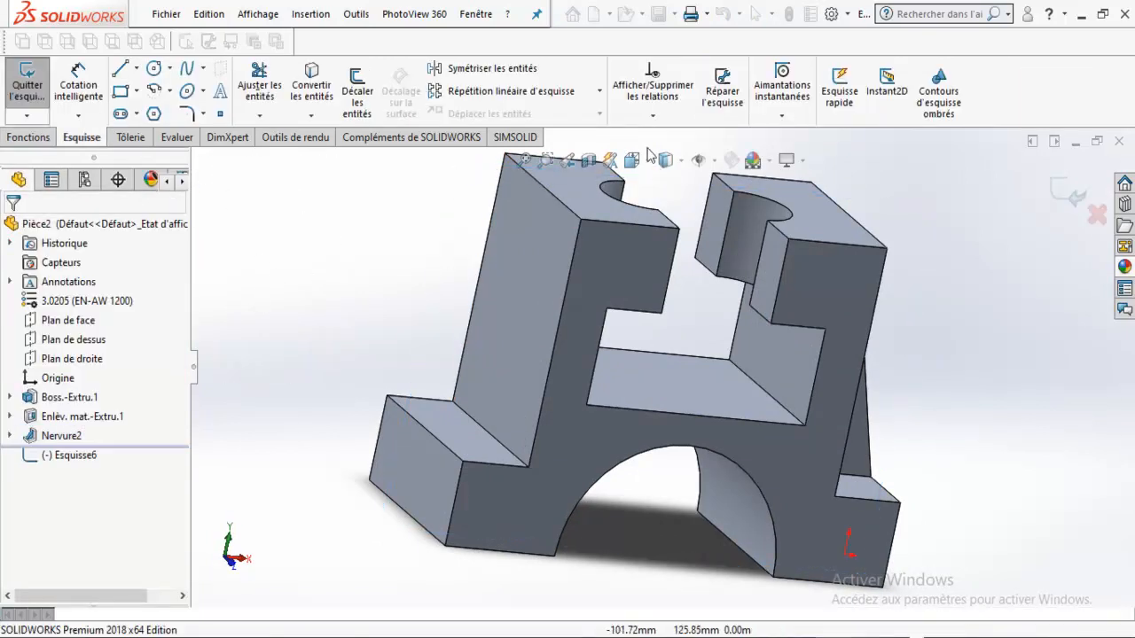
right_click(67, 455)
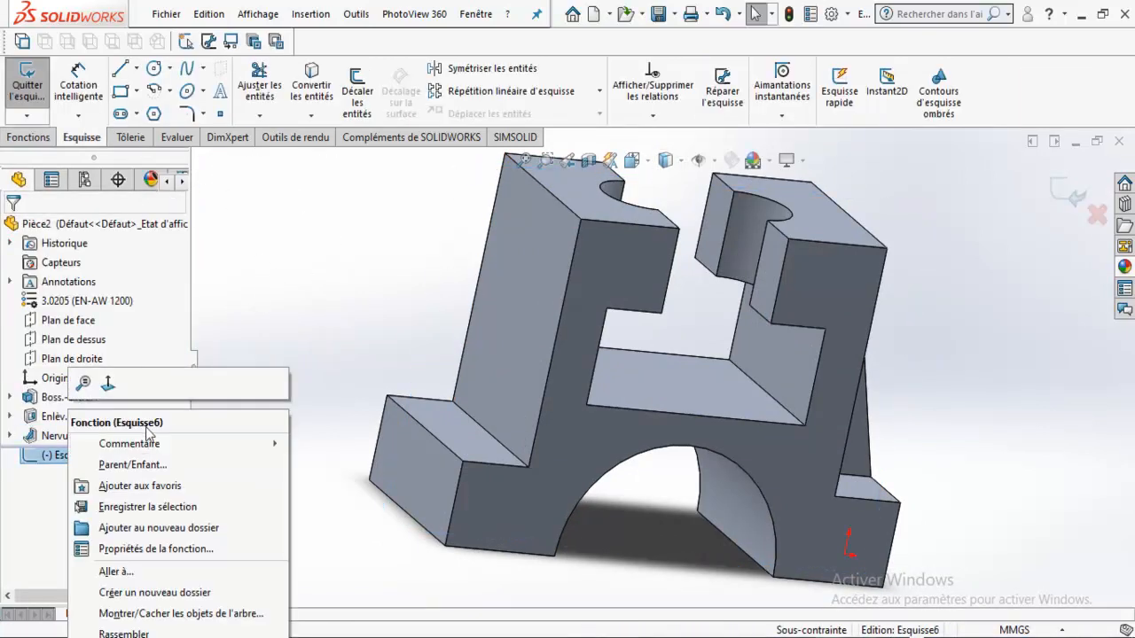
left_click(111, 392)
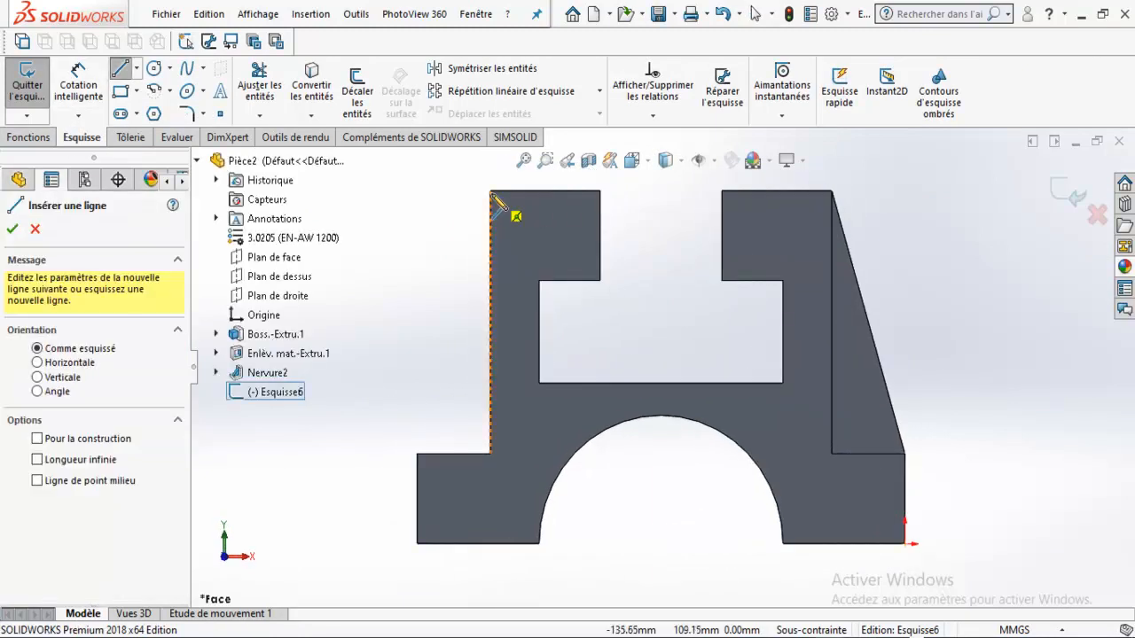
left_click(490, 191)
left_click(417, 454)
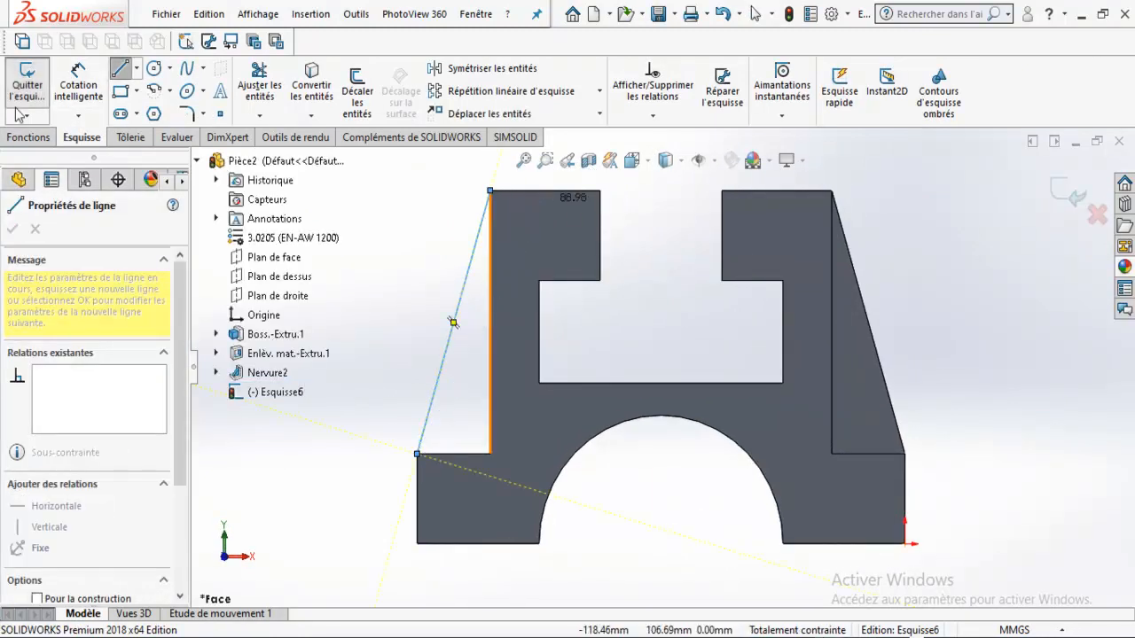
left_click(121, 69)
left_click(1069, 192)
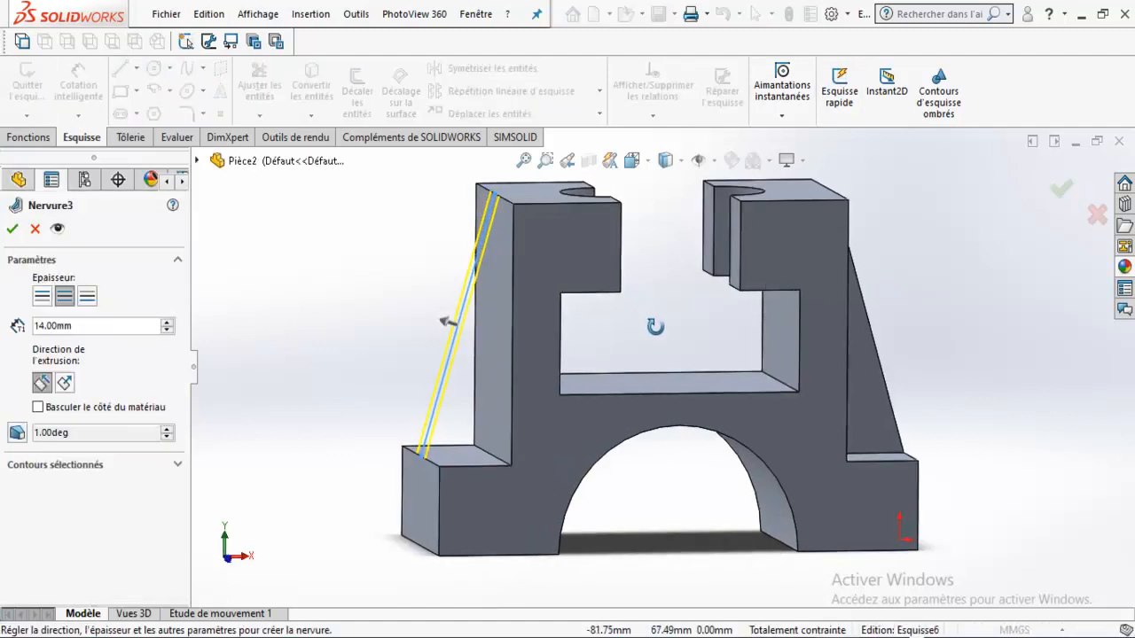
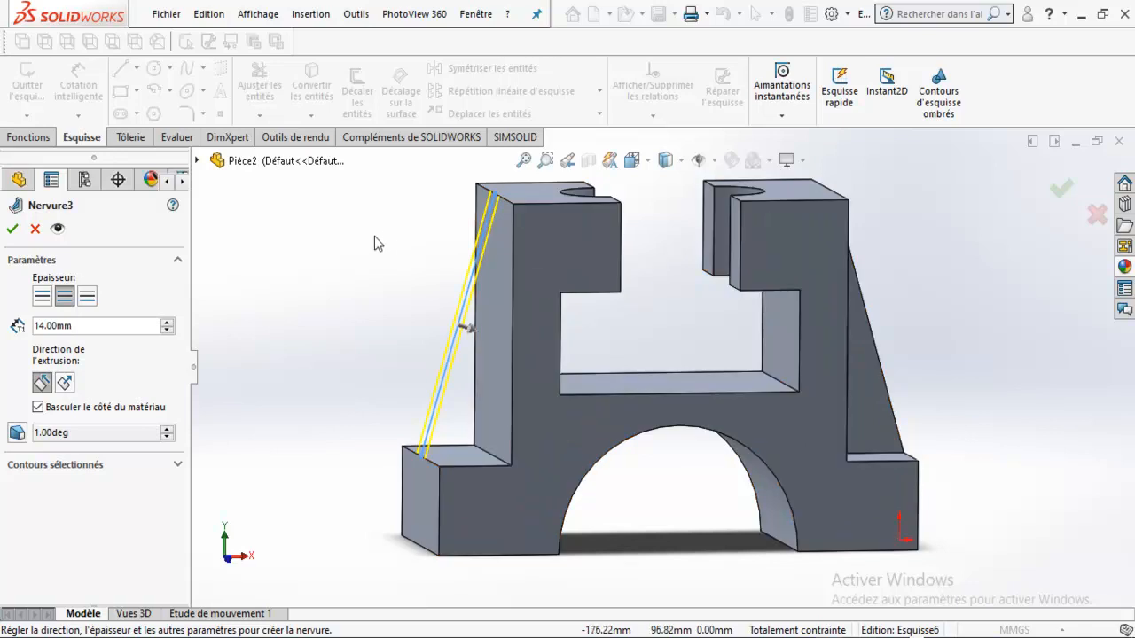
left_click(13, 230)
Step: Save the Pièce2 part with its two side ribs
middle_click_drag(869, 558, 952, 456)
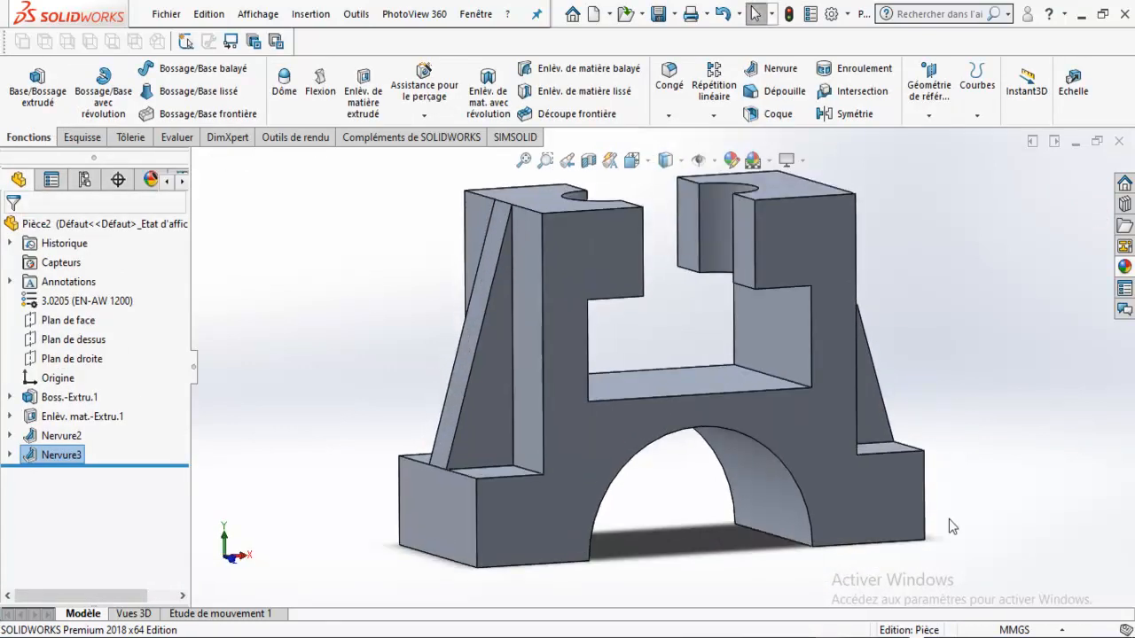
left_click(656, 13)
left_click(894, 636)
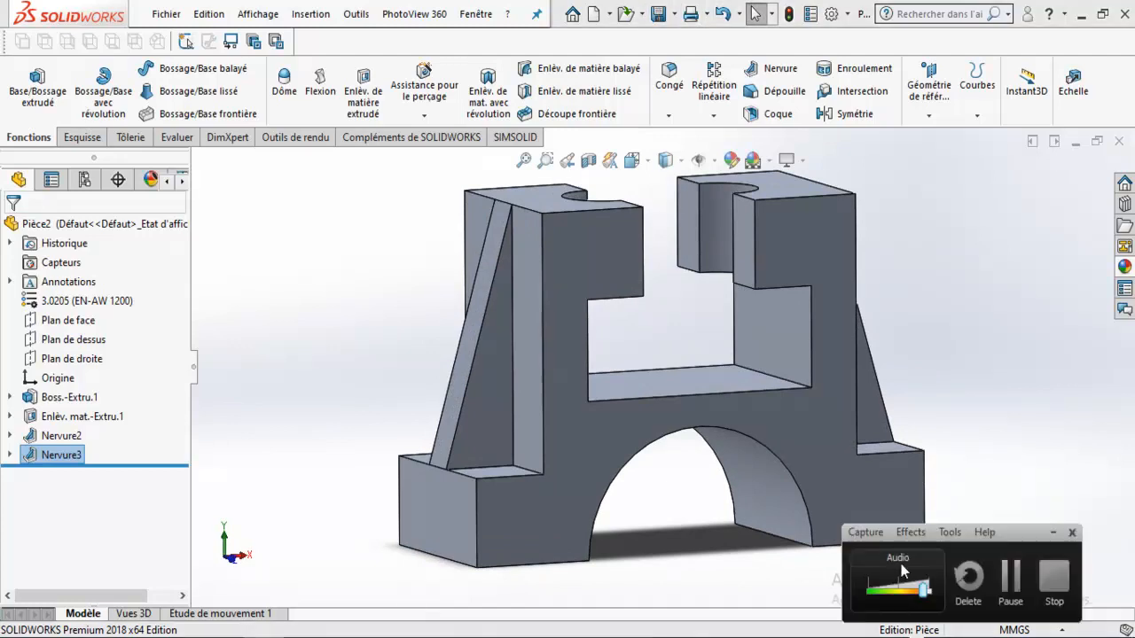
Step: Arrange the Pièce2 and Pièce d'essai1 part windows side by side
middle_click_drag(826, 248, 736, 498)
scroll(698, 406, "down", 2)
middle_click_drag(698, 406, 1000, 234)
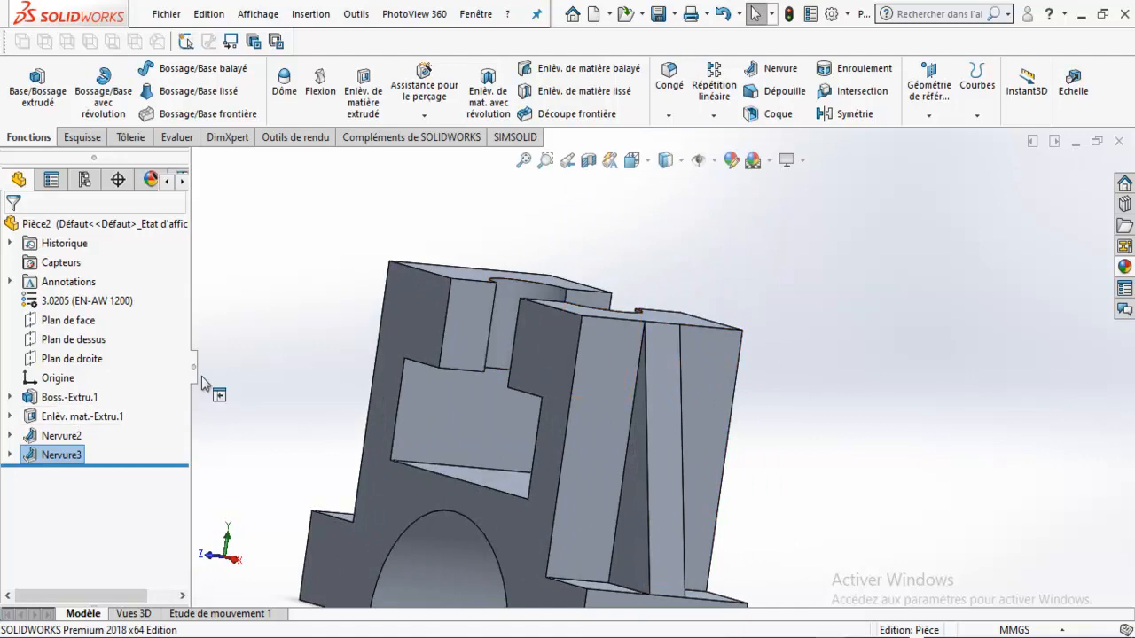
left_click(1032, 141)
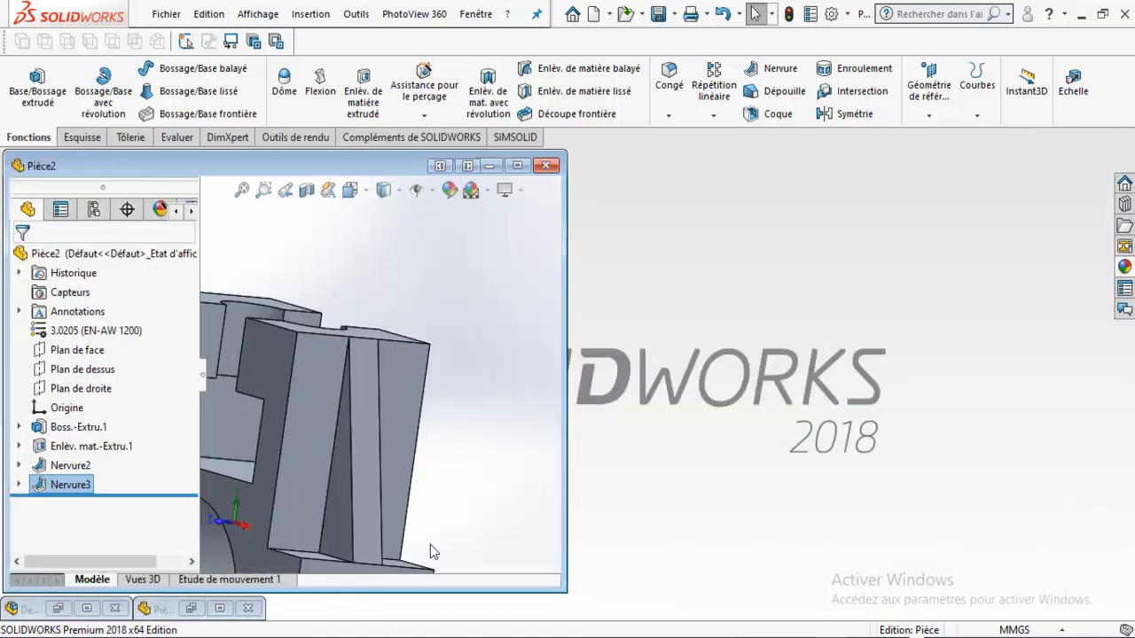
left_click(219, 610)
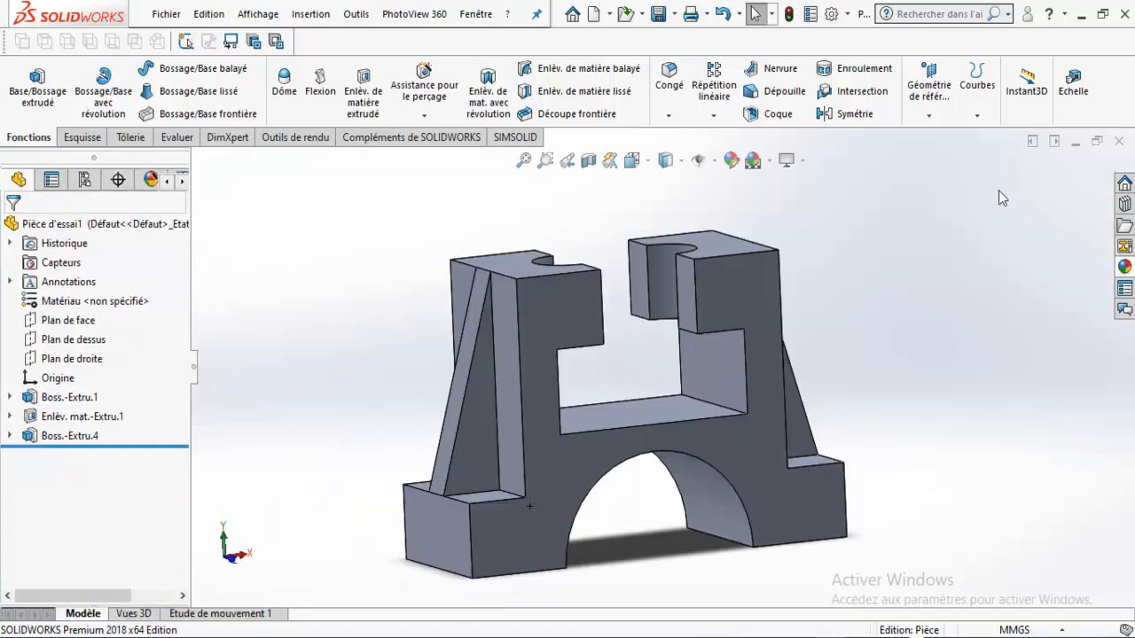
left_click(1054, 142)
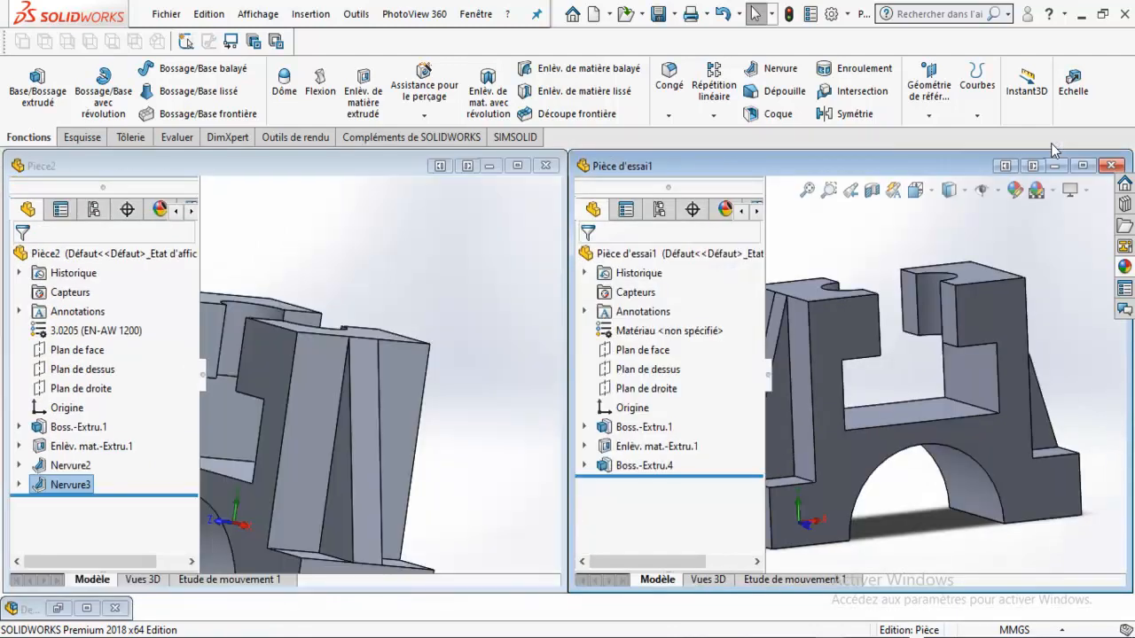
left_click_drag(955, 167, 976, 168)
left_click(1050, 167)
Step: Compare the bracket models and feature trees of Pièce2 and Pièce d'essai1, with both parts shown in similar views
left_click(767, 380)
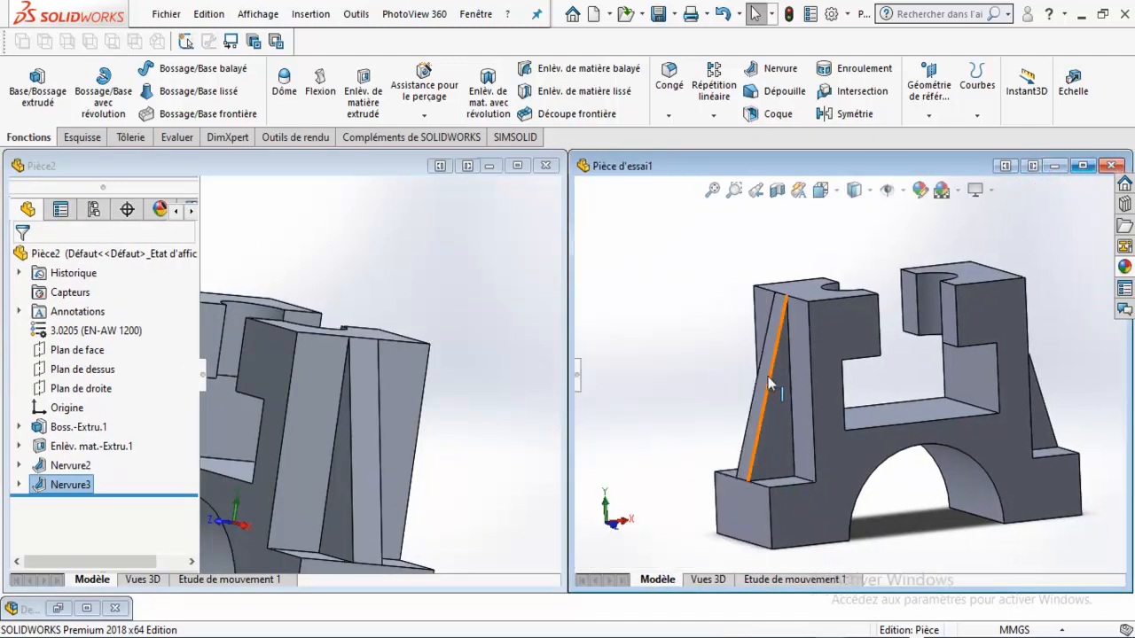
left_click(204, 383)
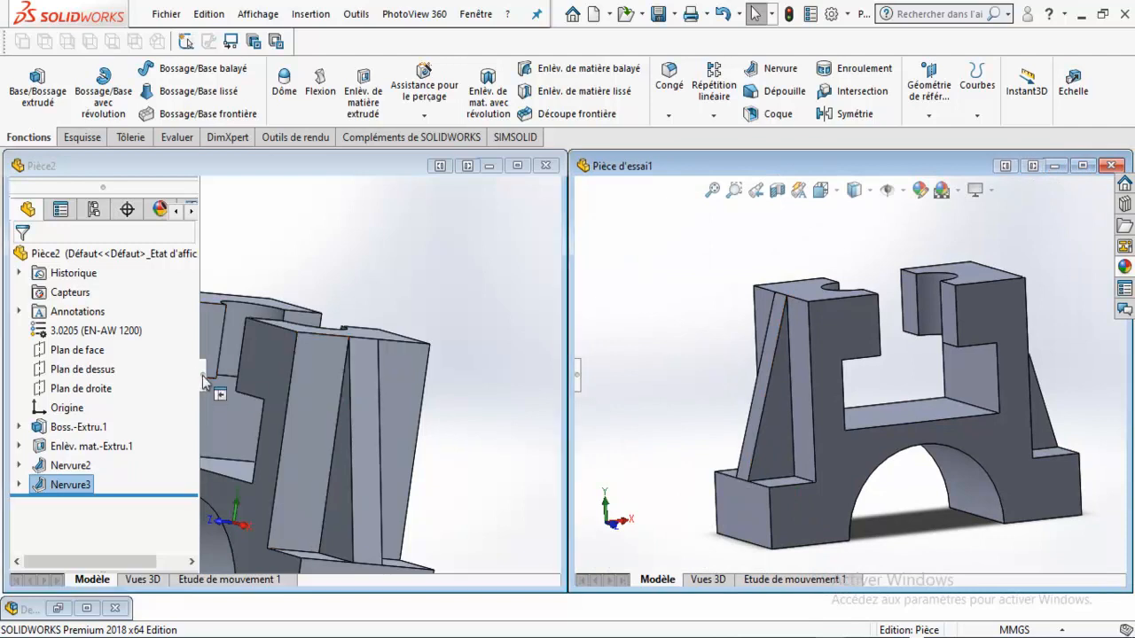
left_click(204, 383)
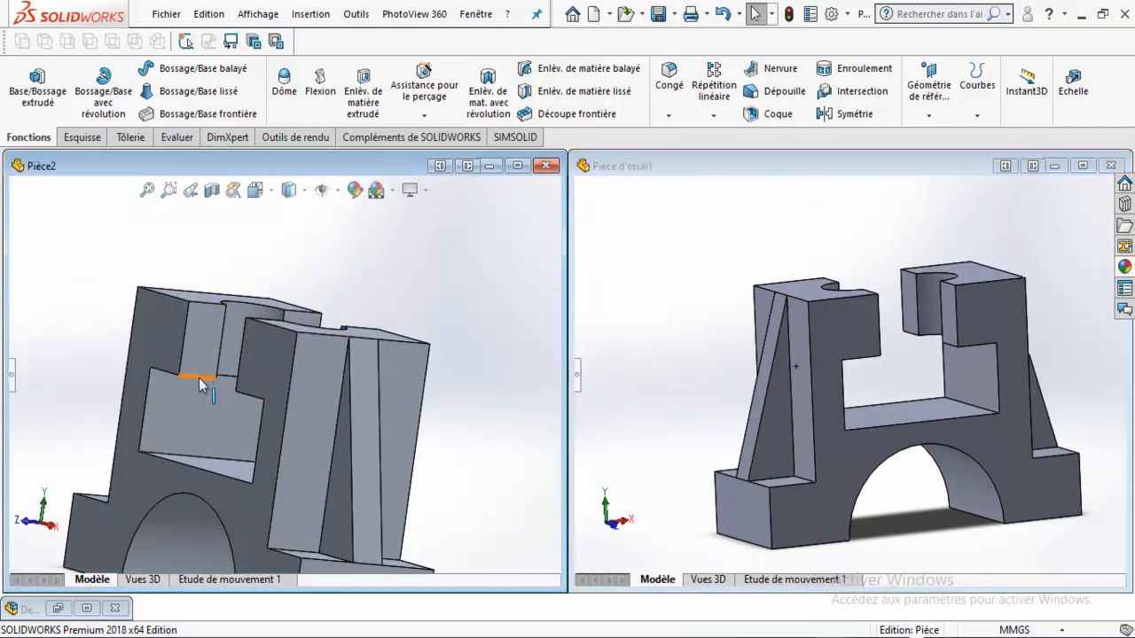
key("f")
middle_click_drag(329, 451, 549, 418)
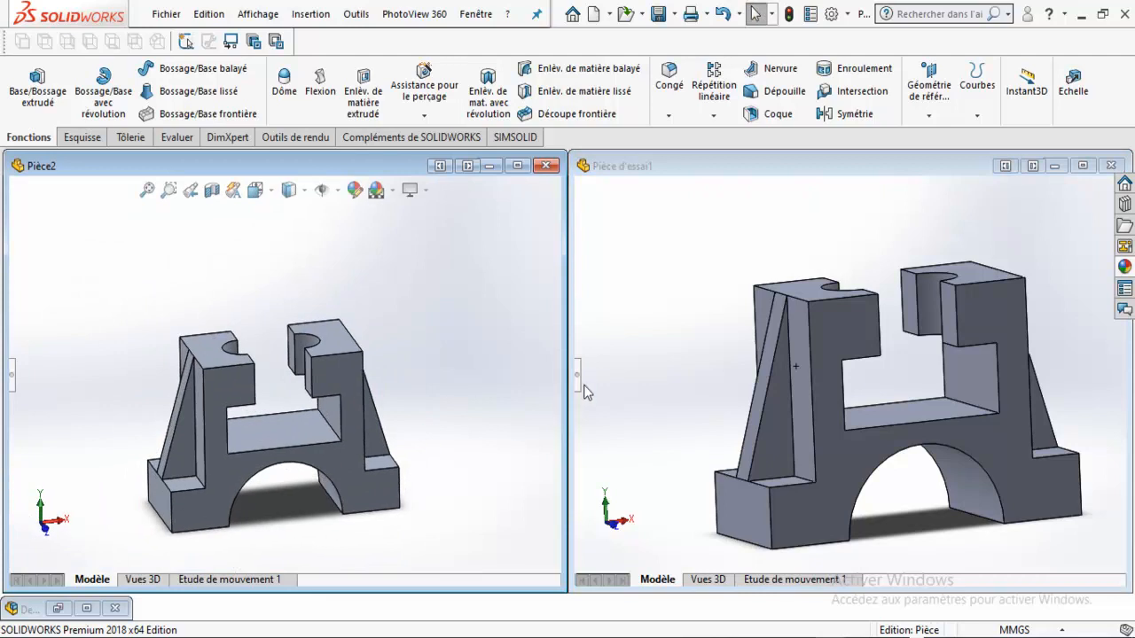
left_click(592, 393)
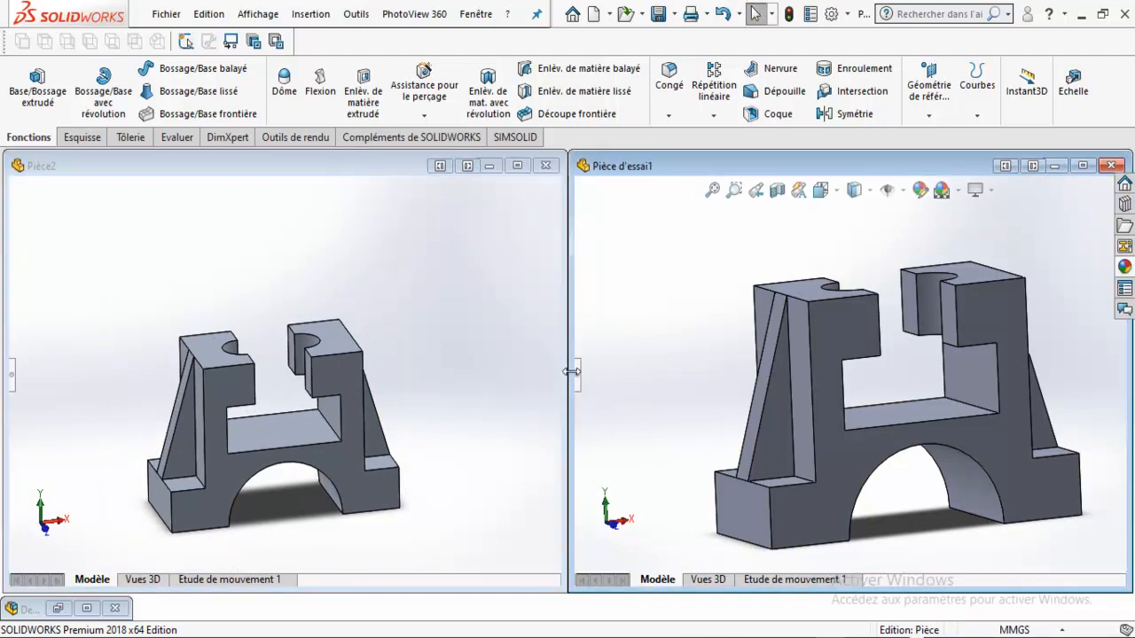
left_click(593, 393)
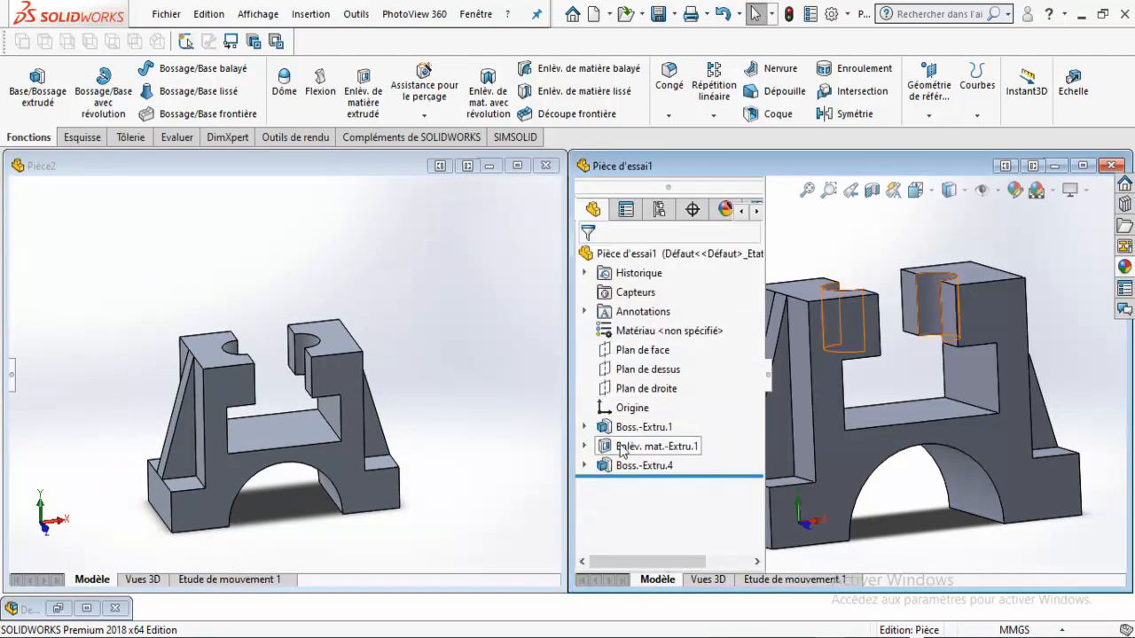
left_click(11, 382)
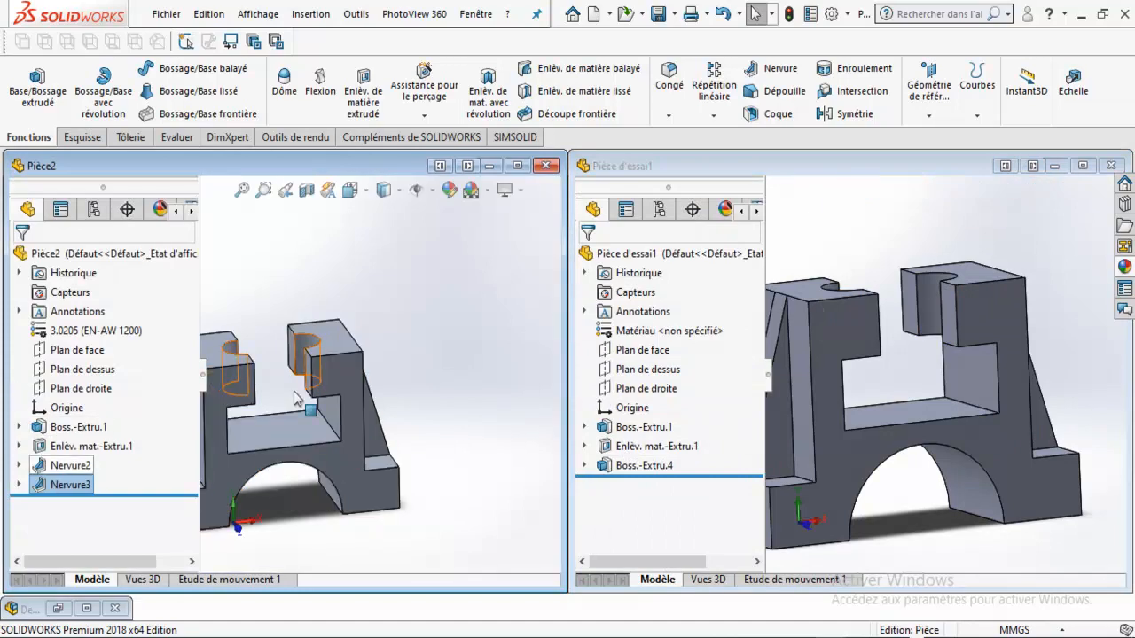
scroll(295, 399, "up", 5)
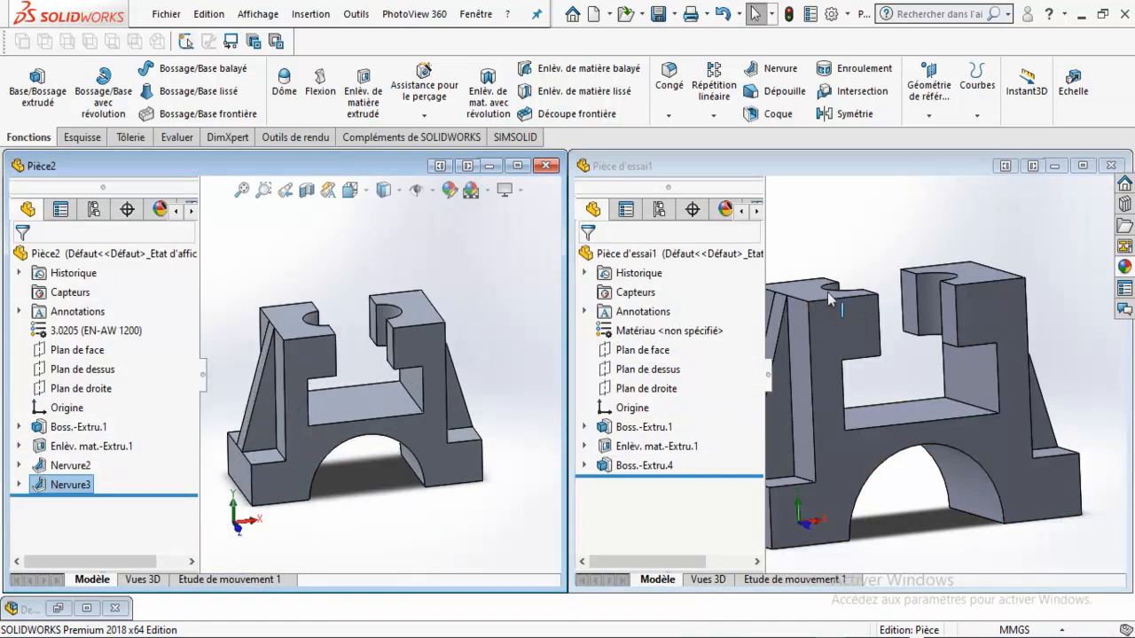
scroll(814, 285, "up", 3)
scroll(896, 439, "down", 1)
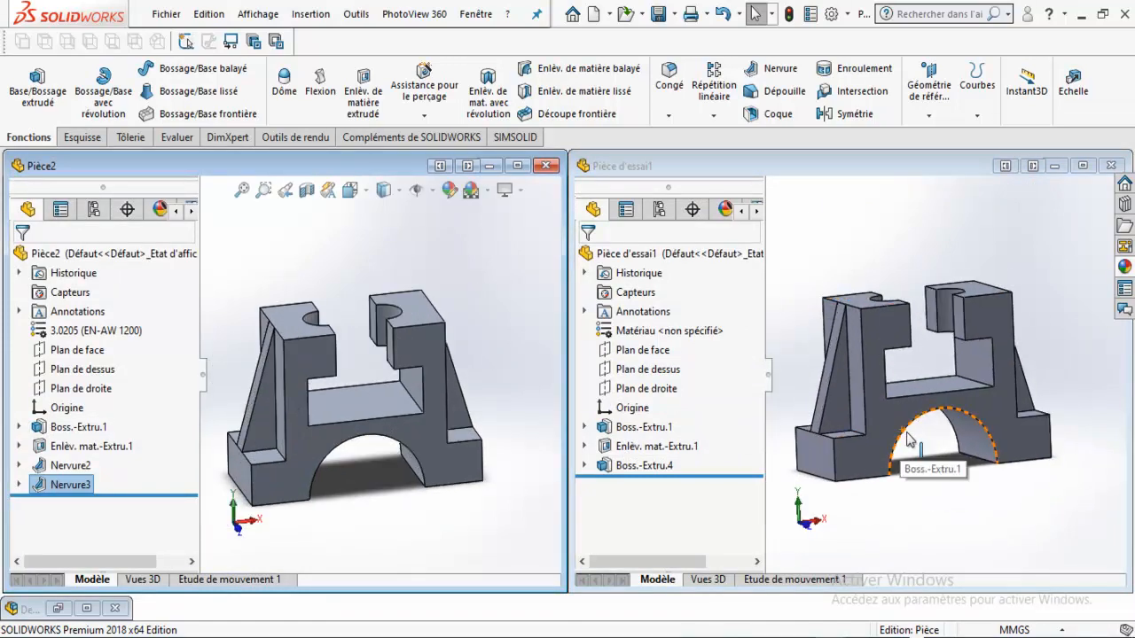
left_click(855, 227)
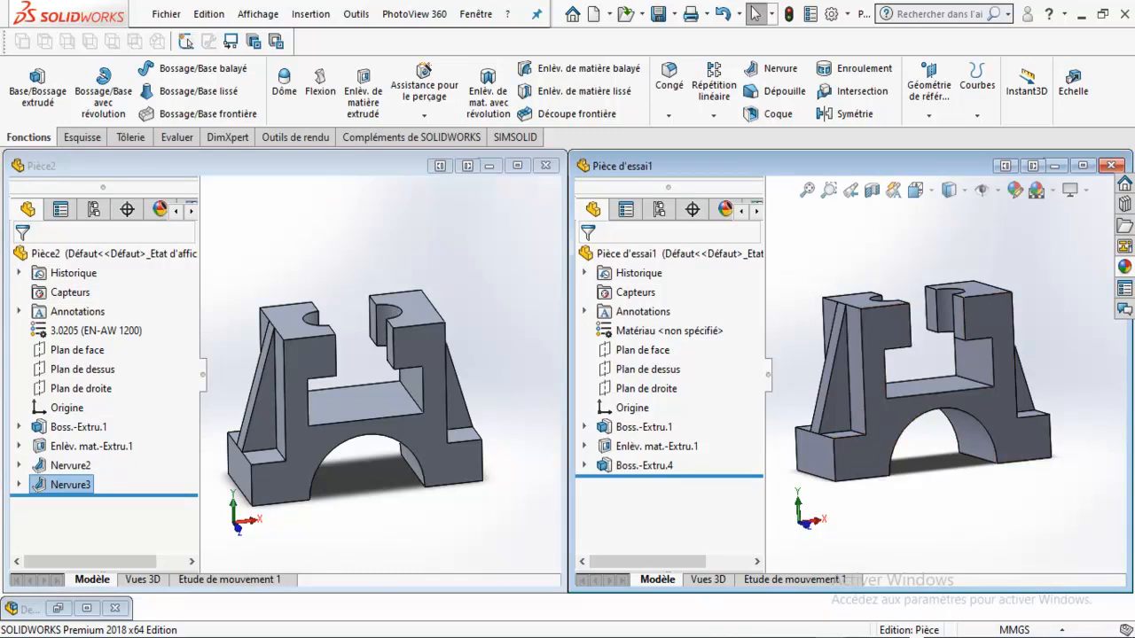
left_click(222, 637)
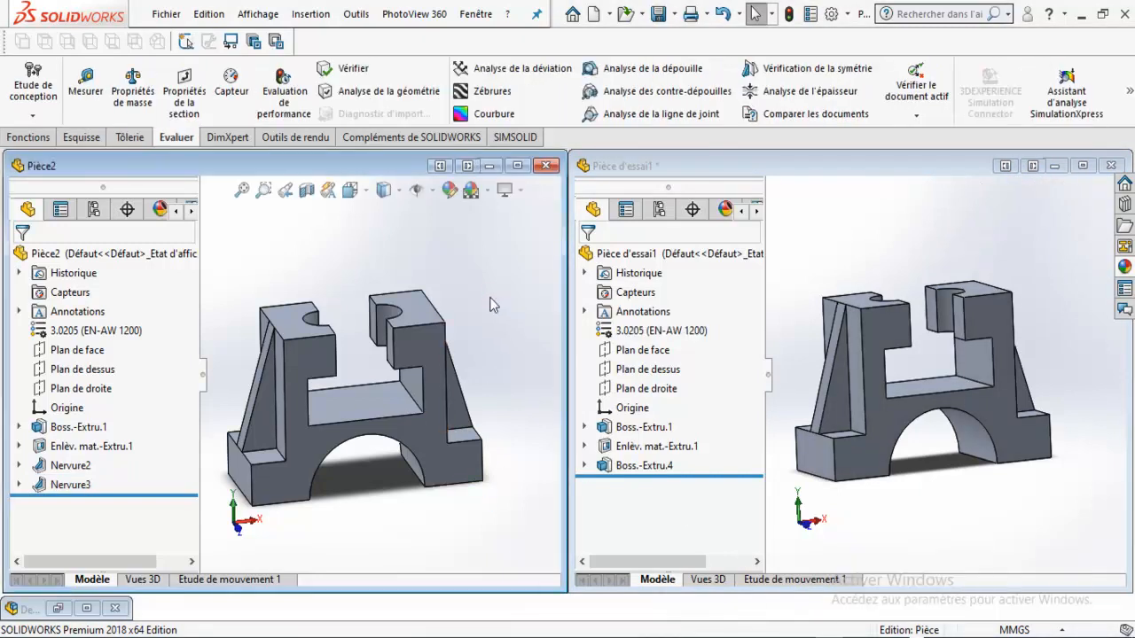
Step: Maximize the Pièce d'essai1 part window and remove the material assigned to the part
left_click(1086, 169)
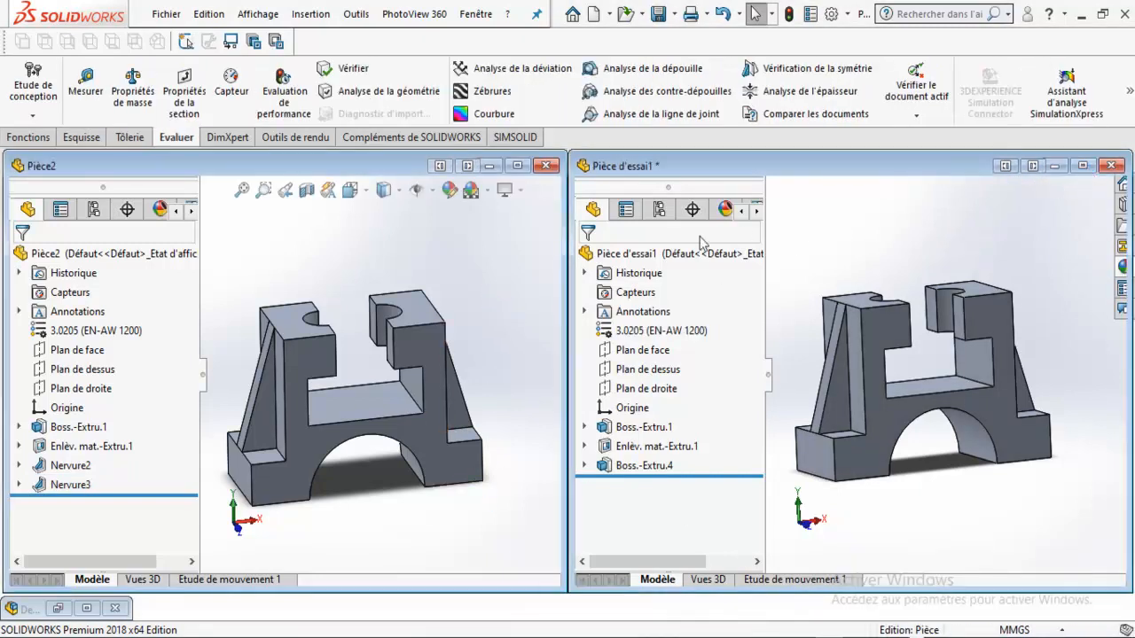
middle_click_drag(612, 335, 478, 266)
scroll(611, 312, "down", 2)
middle_click_drag(611, 314, 606, 235)
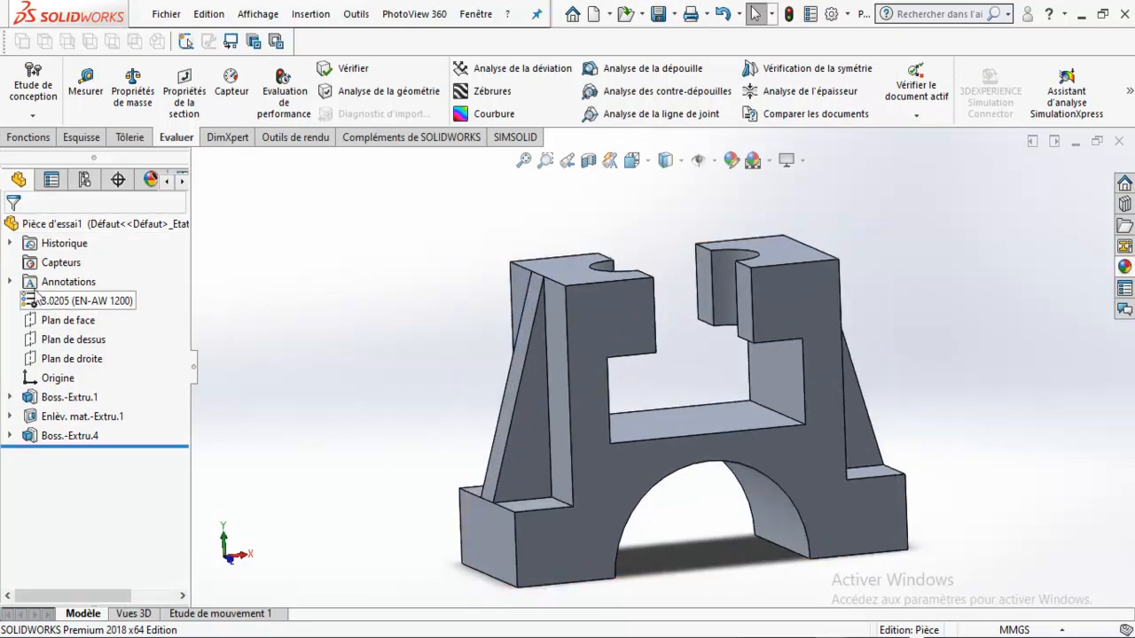
right_click(84, 301)
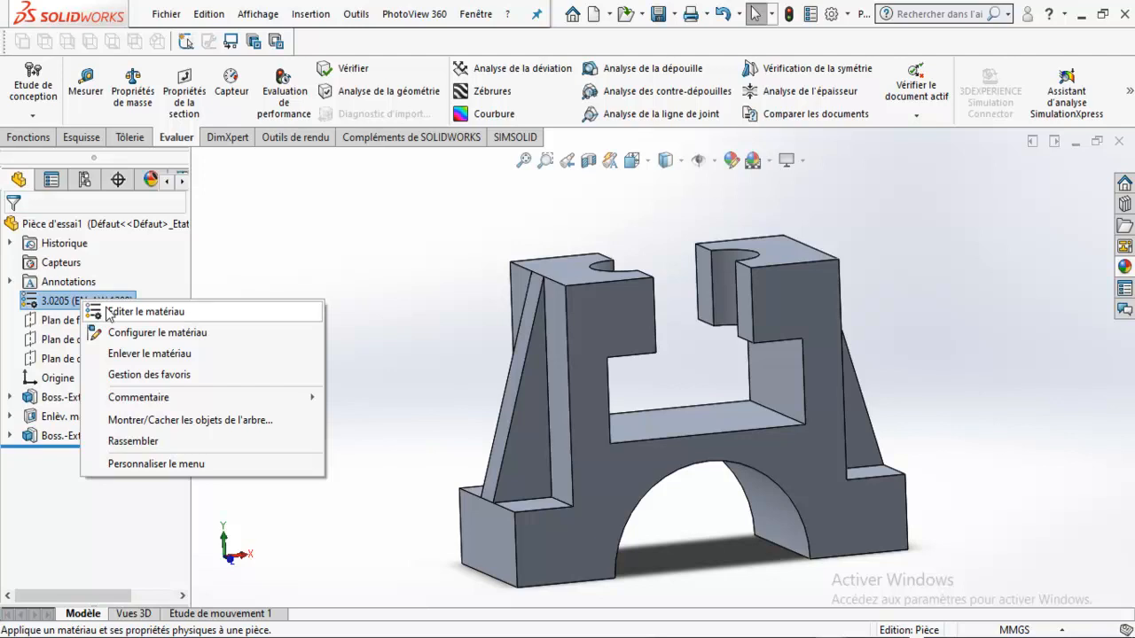
left_click(149, 353)
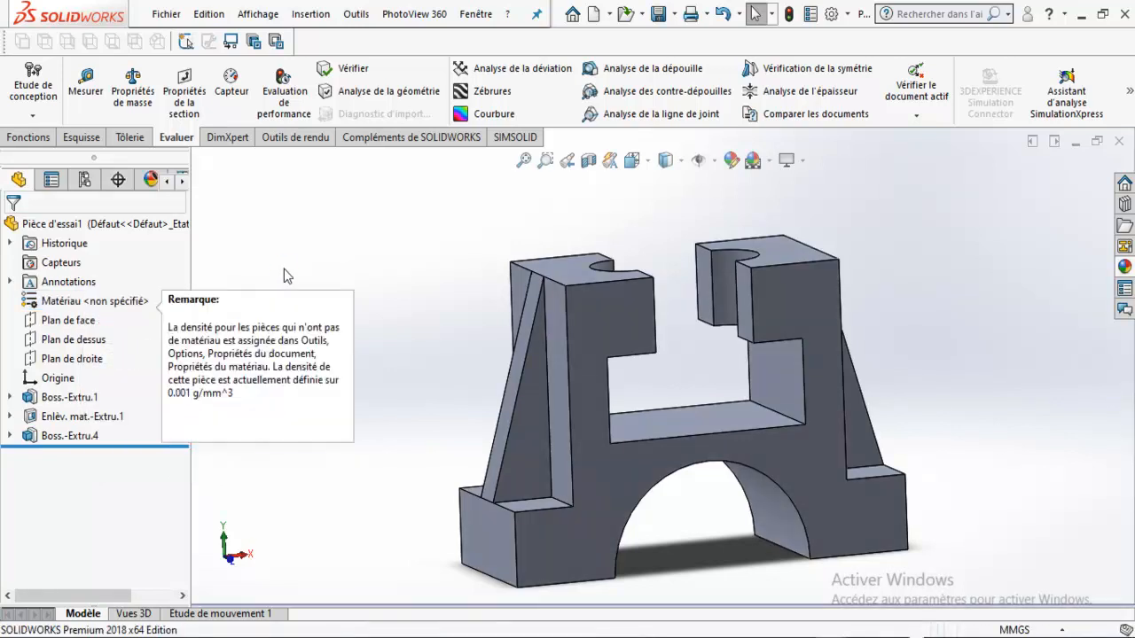
Step: Open the material editor for Pièce d'essai1 and examine the categories of the SOLIDWORKS DIN Materials and solidworks materials libraries
right_click(84, 305)
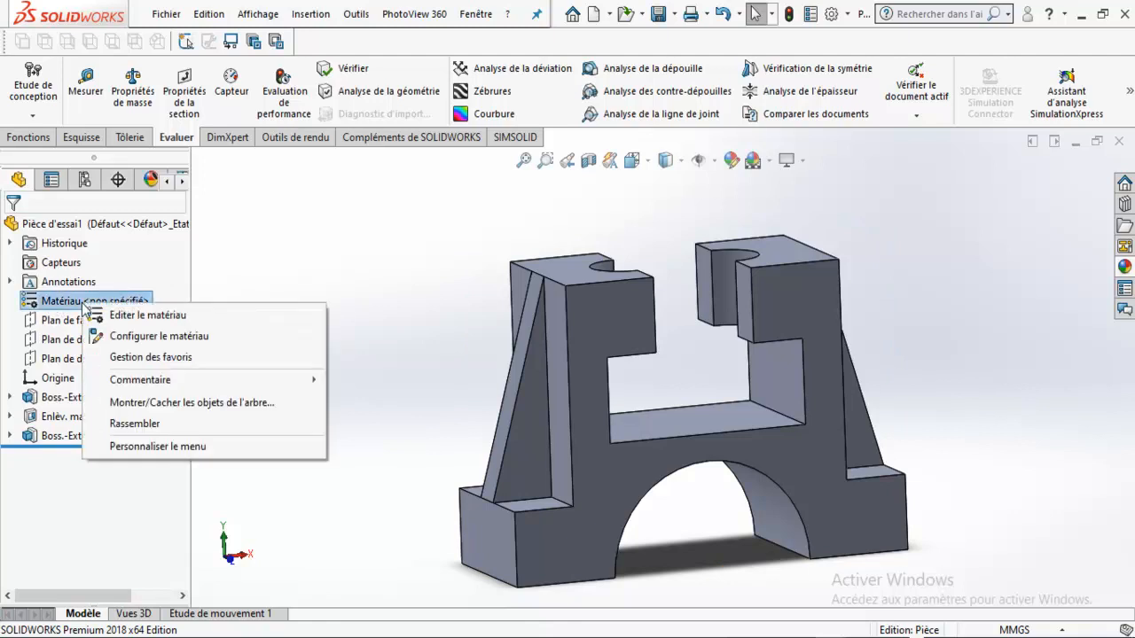
left_click(147, 314)
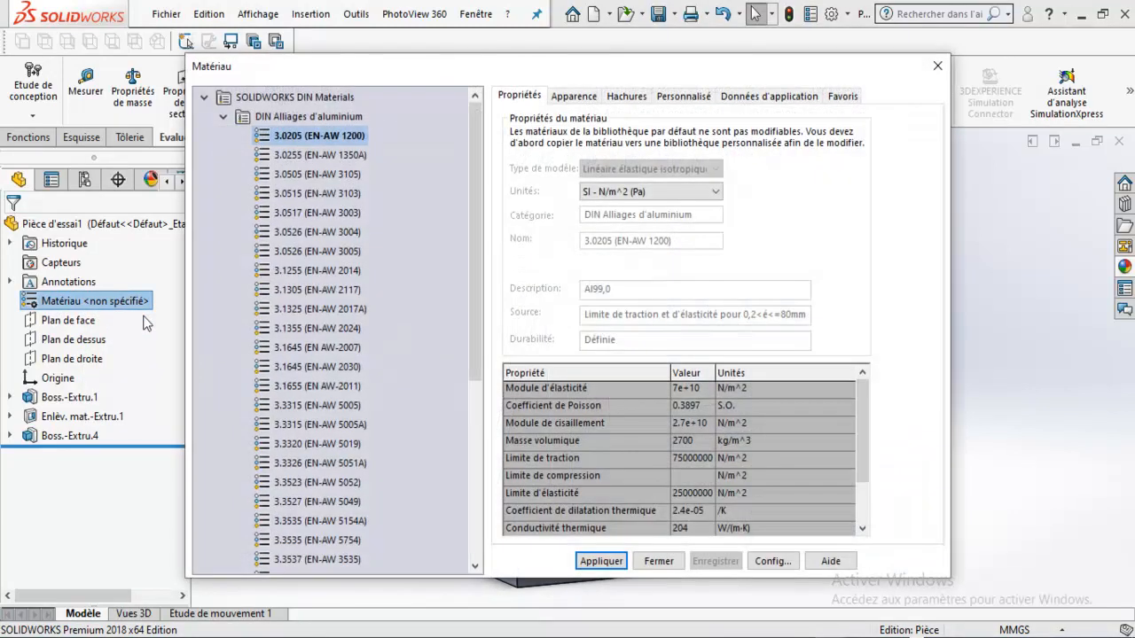
left_click(224, 116)
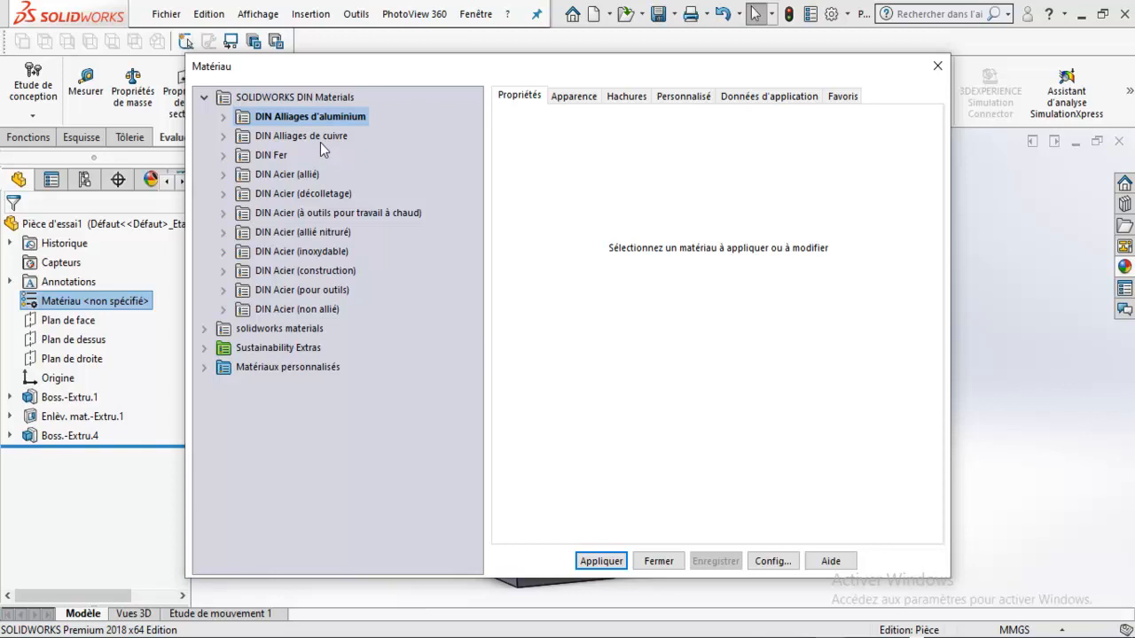
left_click_drag(347, 75, 364, 82)
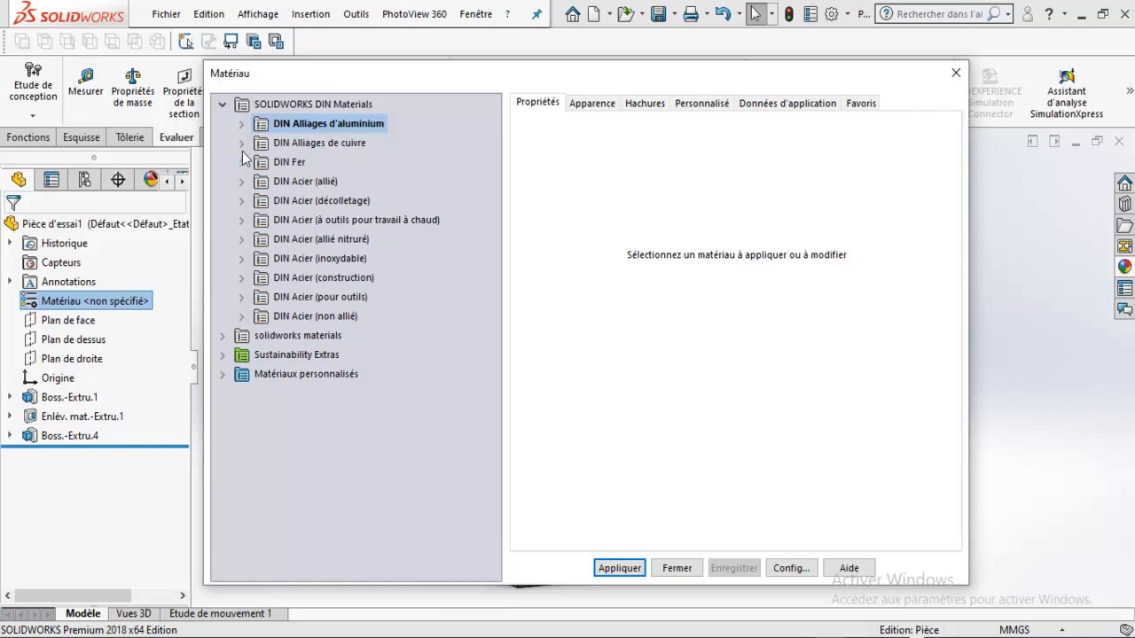
left_click(241, 125)
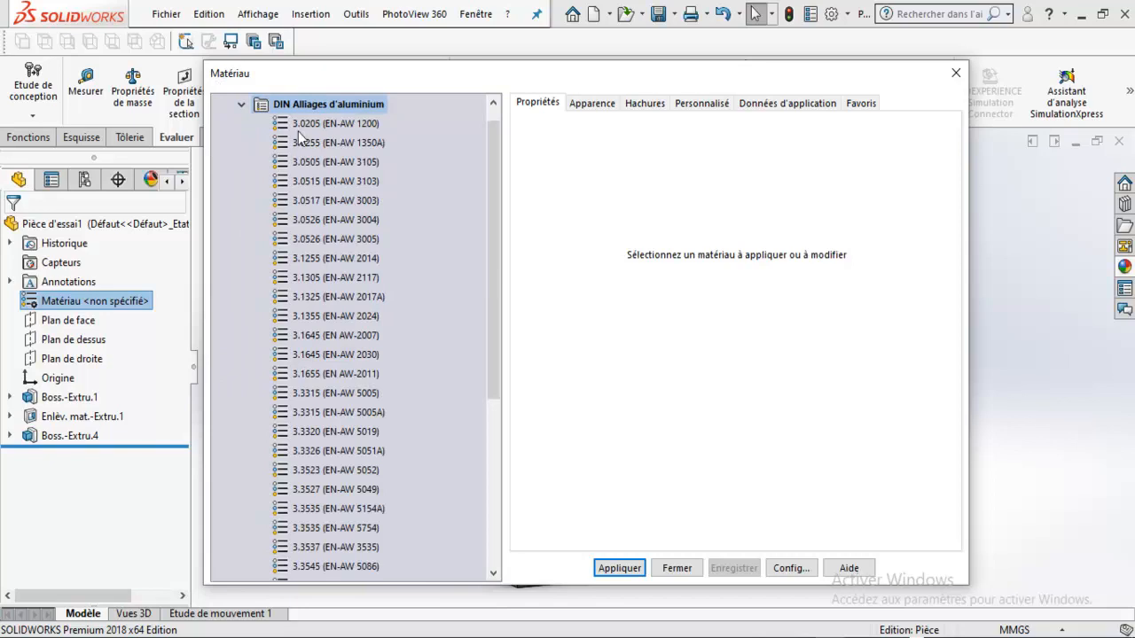
left_click(241, 105)
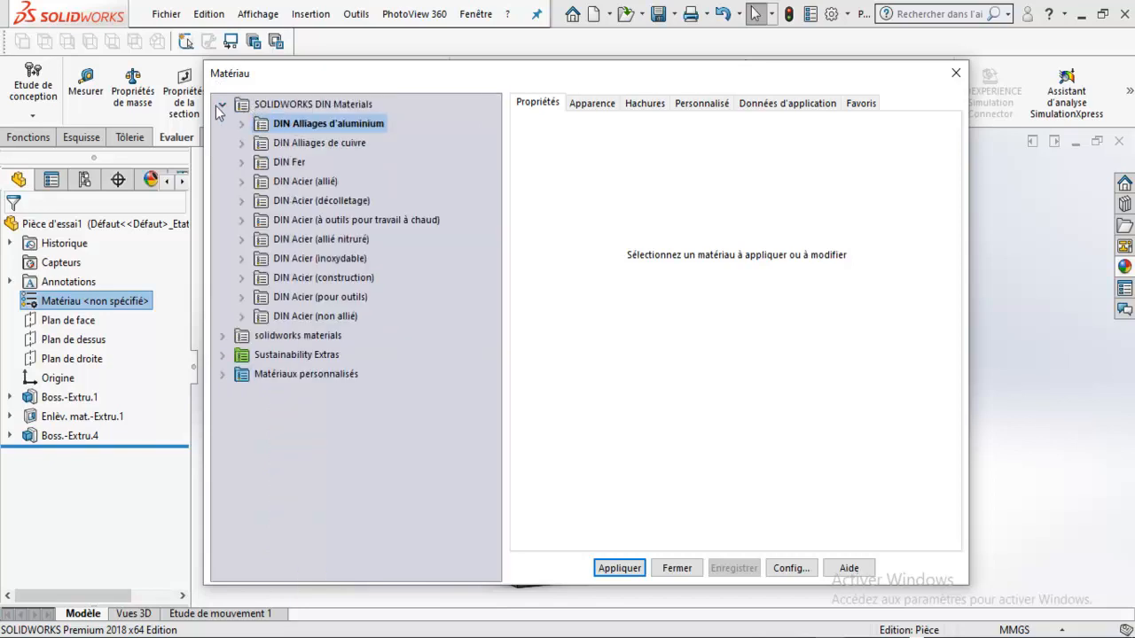
left_click(308, 104)
left_click(221, 105)
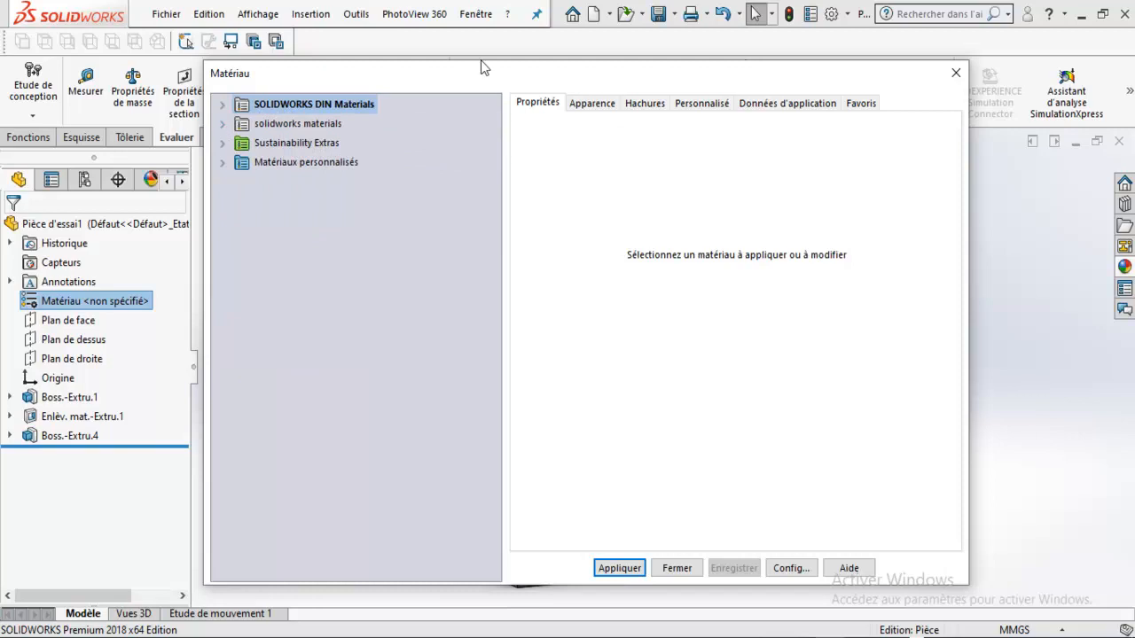
left_click_drag(483, 69, 562, 147)
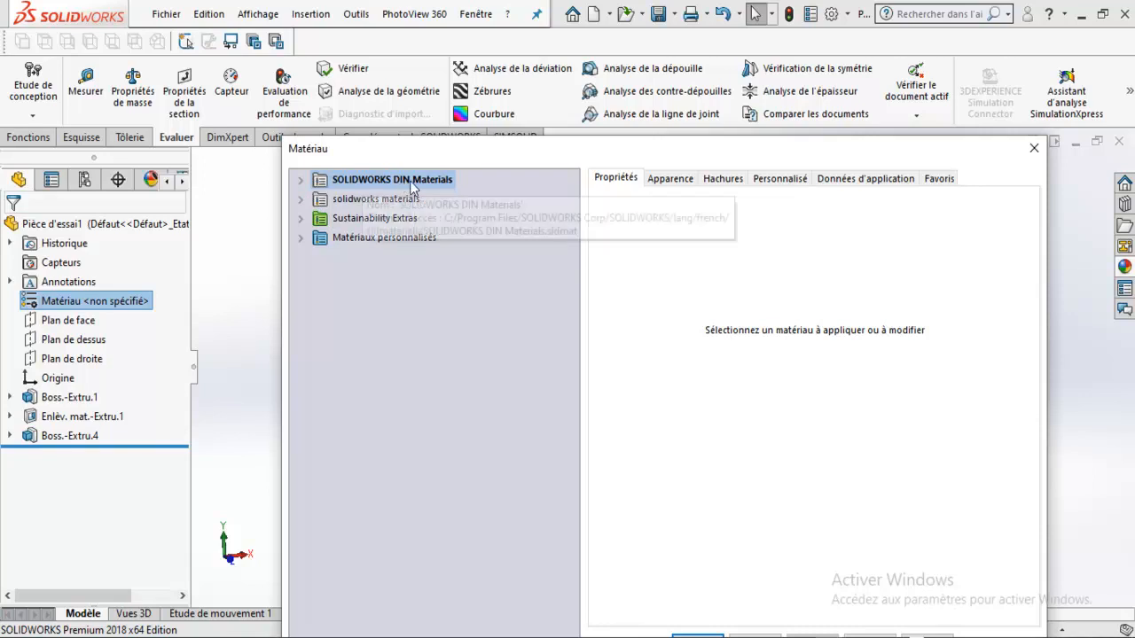
double_click(314, 201)
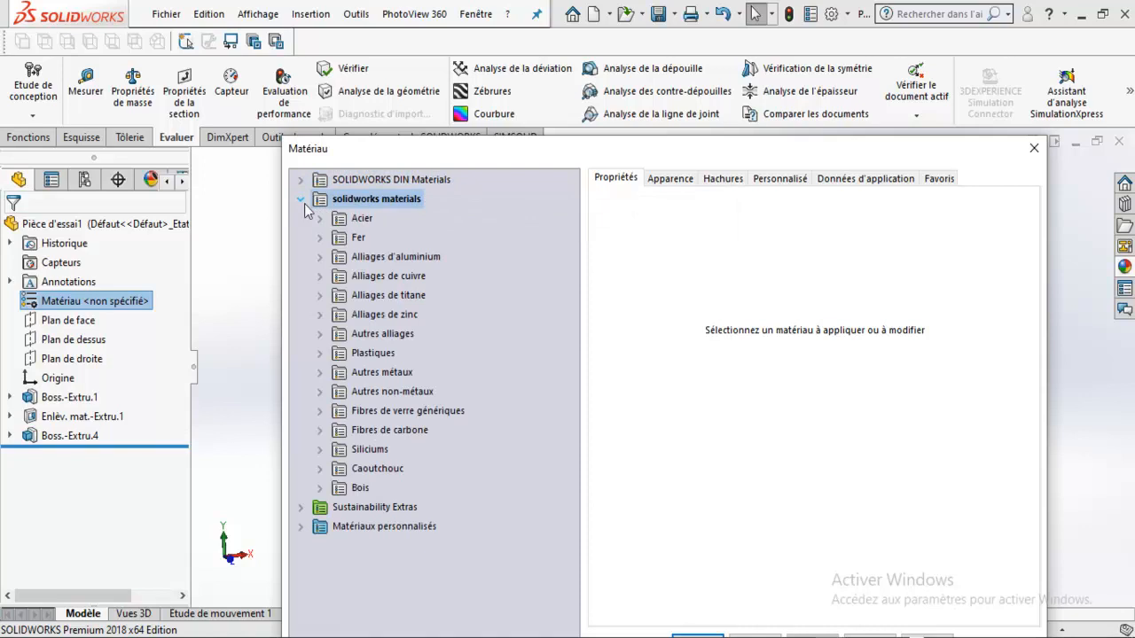
left_click(300, 200)
double_click(372, 180)
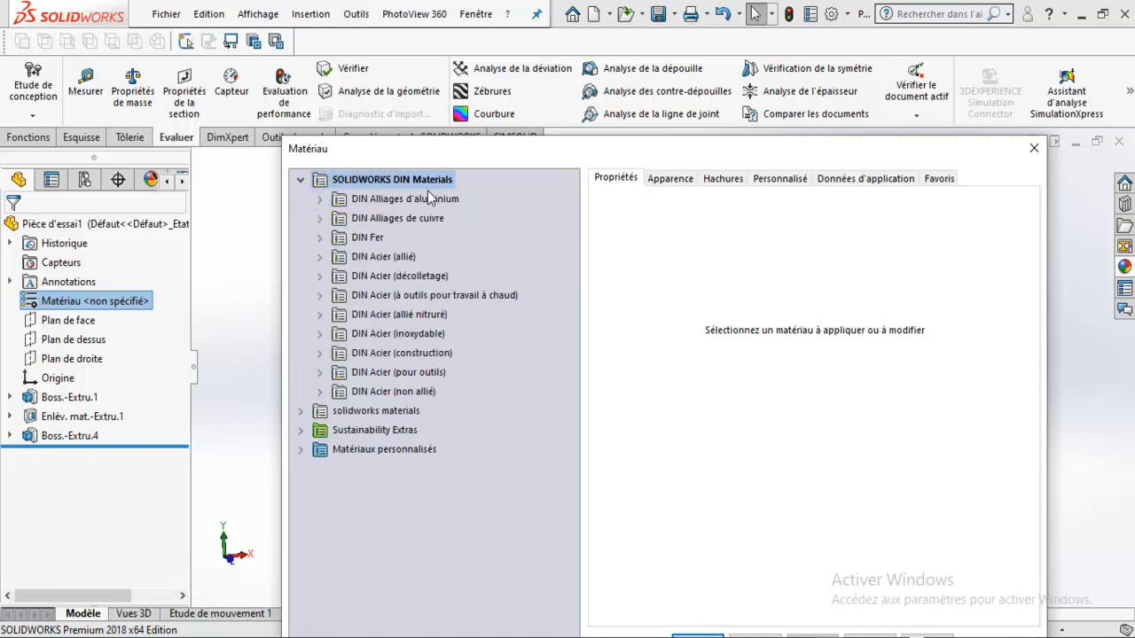
Step: Assign the material 3.0205 (EN-AW 1200) from DIN Alliages d'aluminium to Pièce d'essai1
left_click(320, 200)
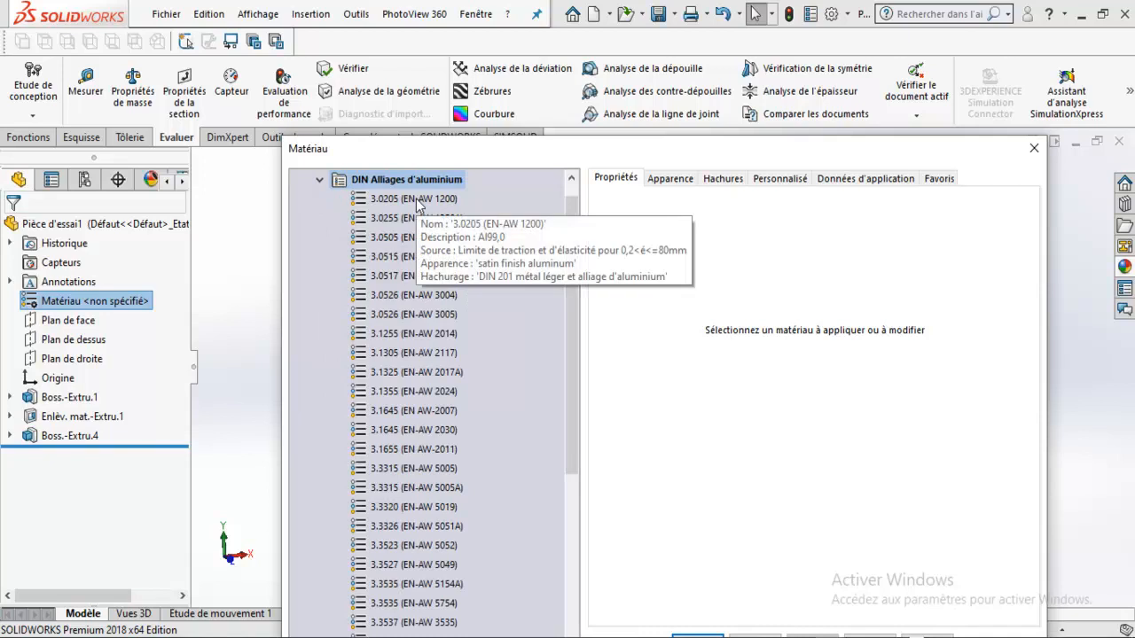
left_click(417, 200)
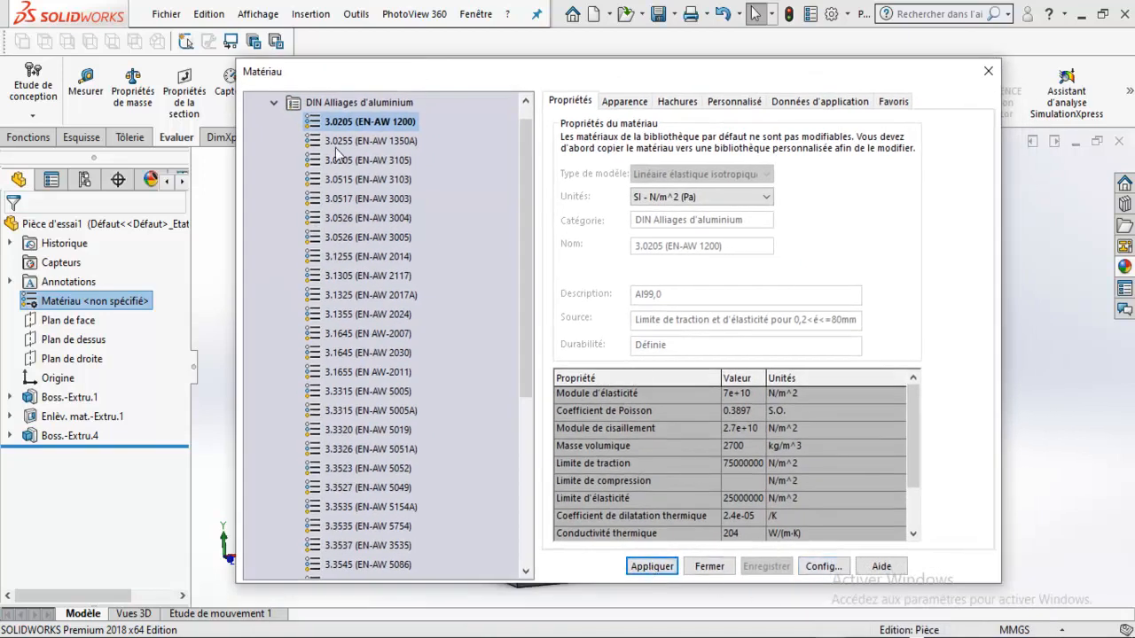
left_click(640, 565)
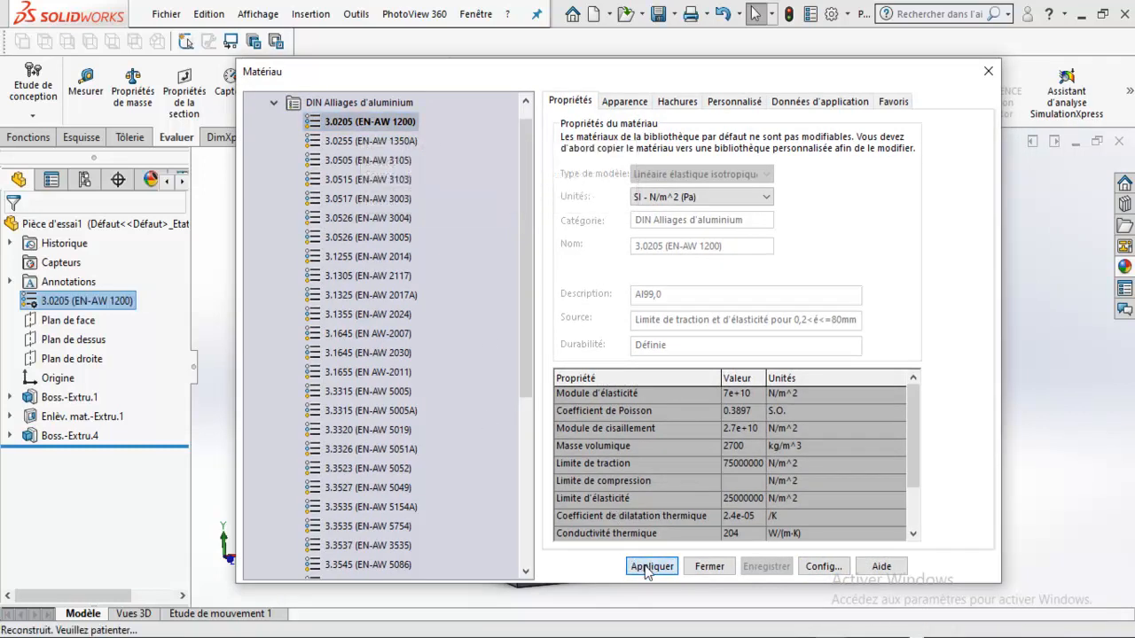
left_click(709, 566)
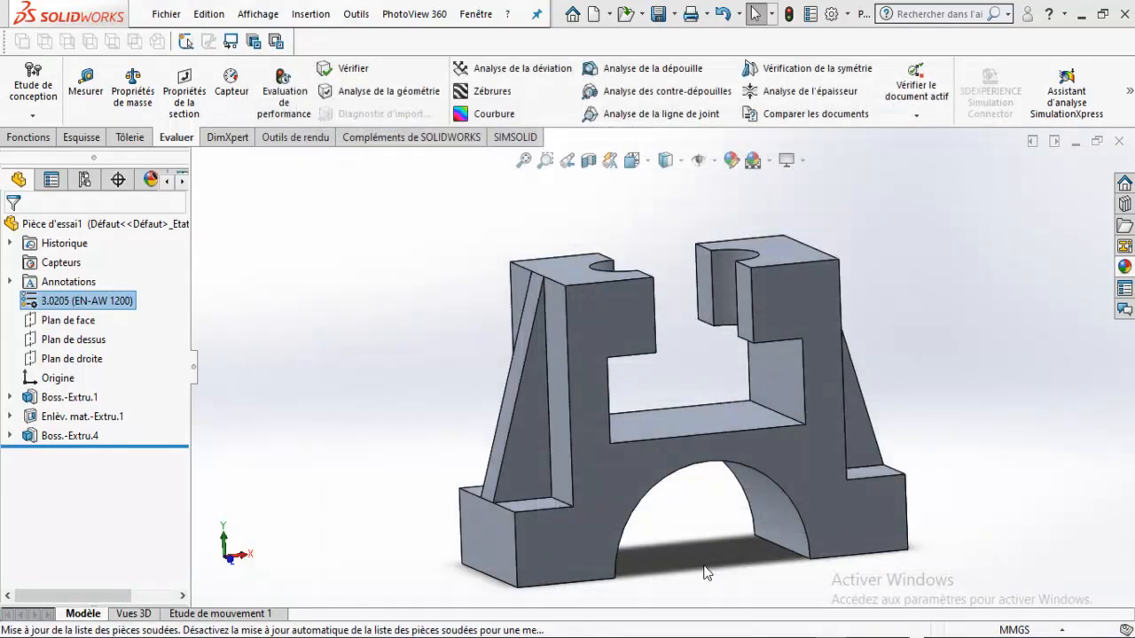
Step: Change the part's material to 1023 Tôle d'acier au carbone (SS) from the Acier category of solidworks materials
right_click(113, 306)
left_click(173, 306)
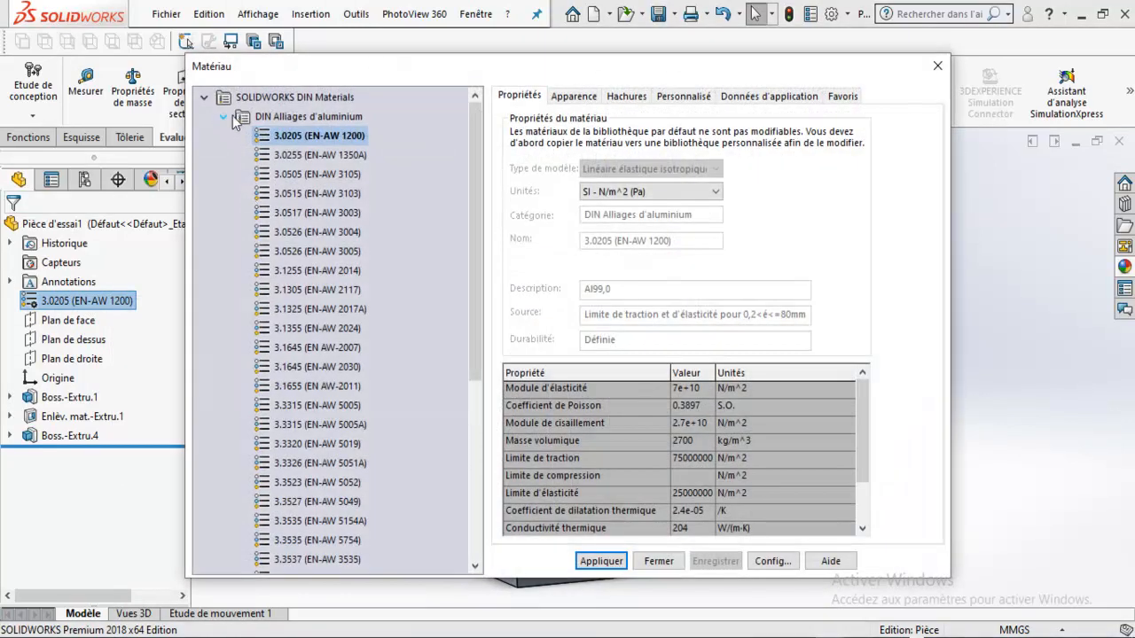
left_click(227, 116)
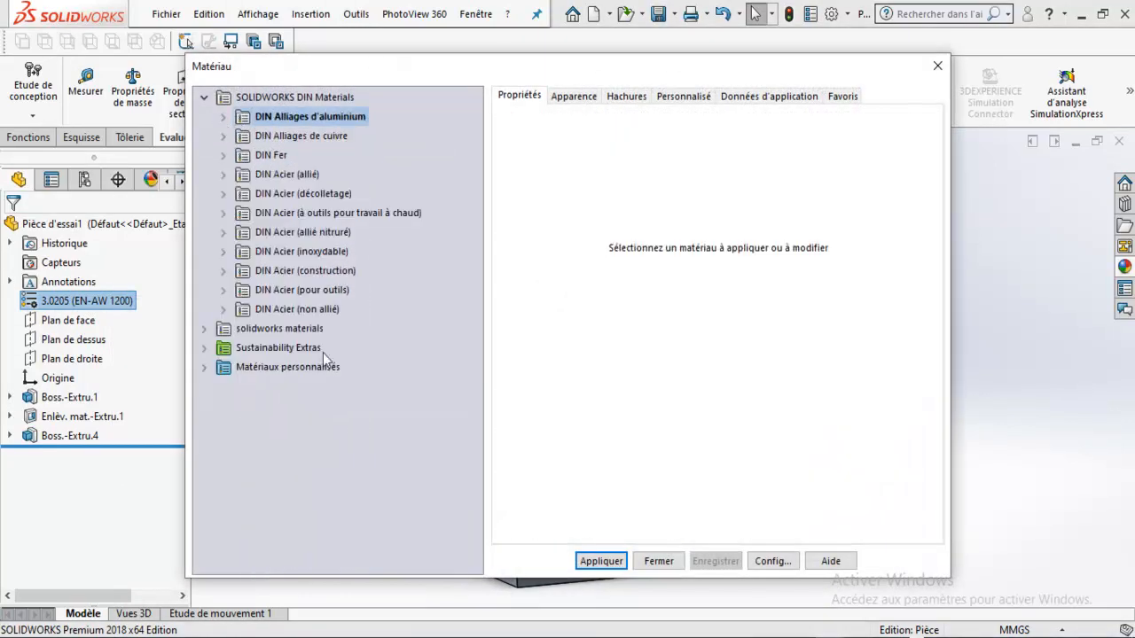
left_click(204, 328)
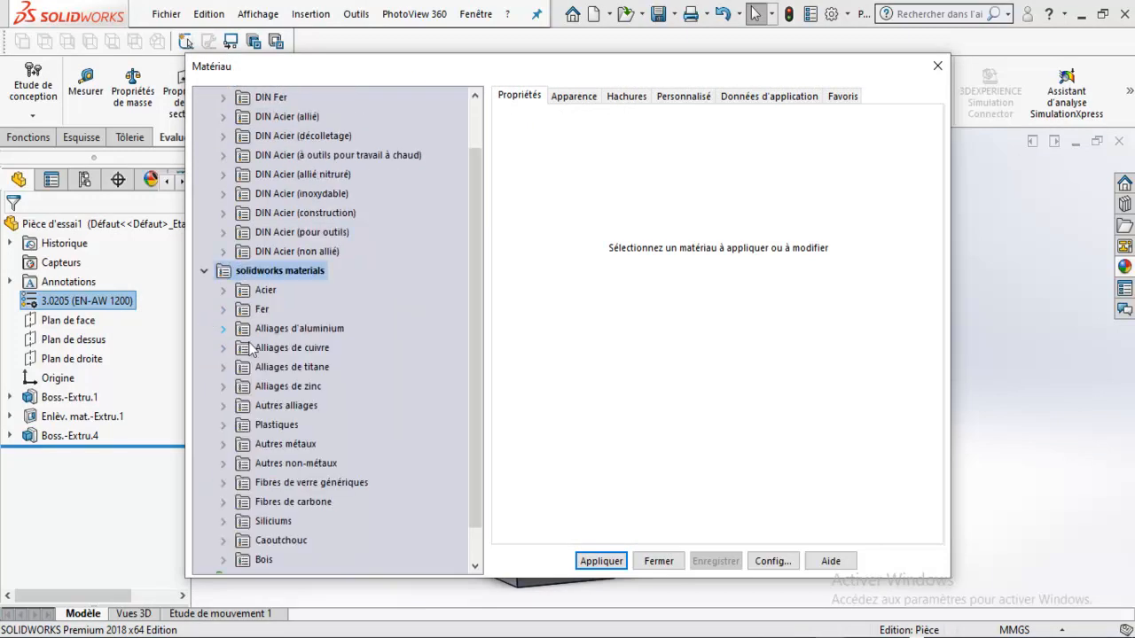
left_click(223, 290)
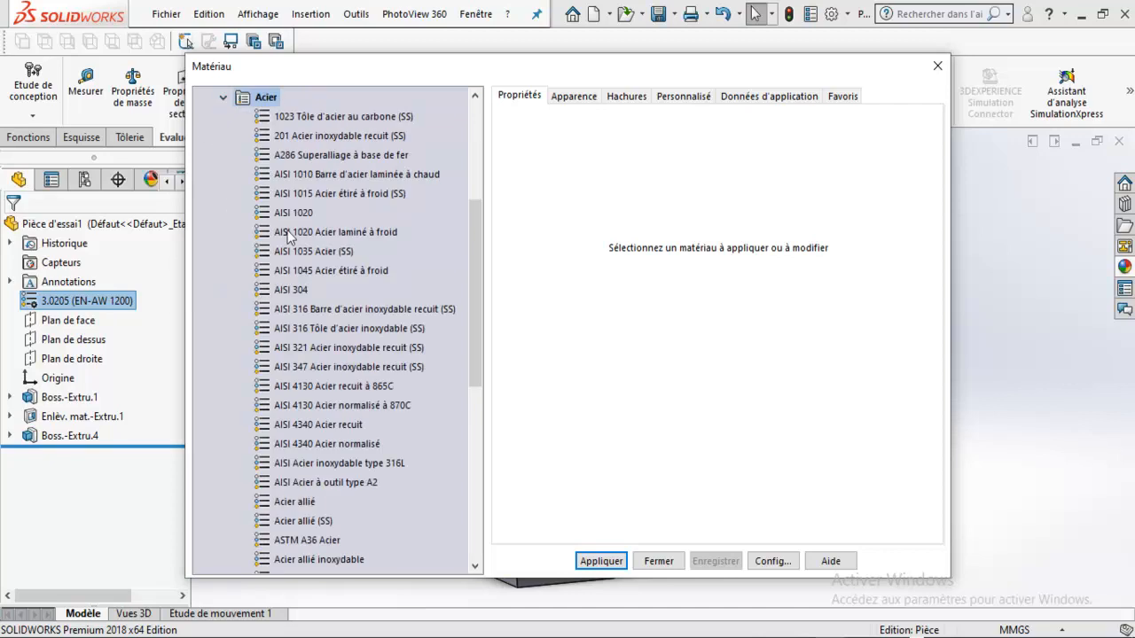
left_click(304, 120)
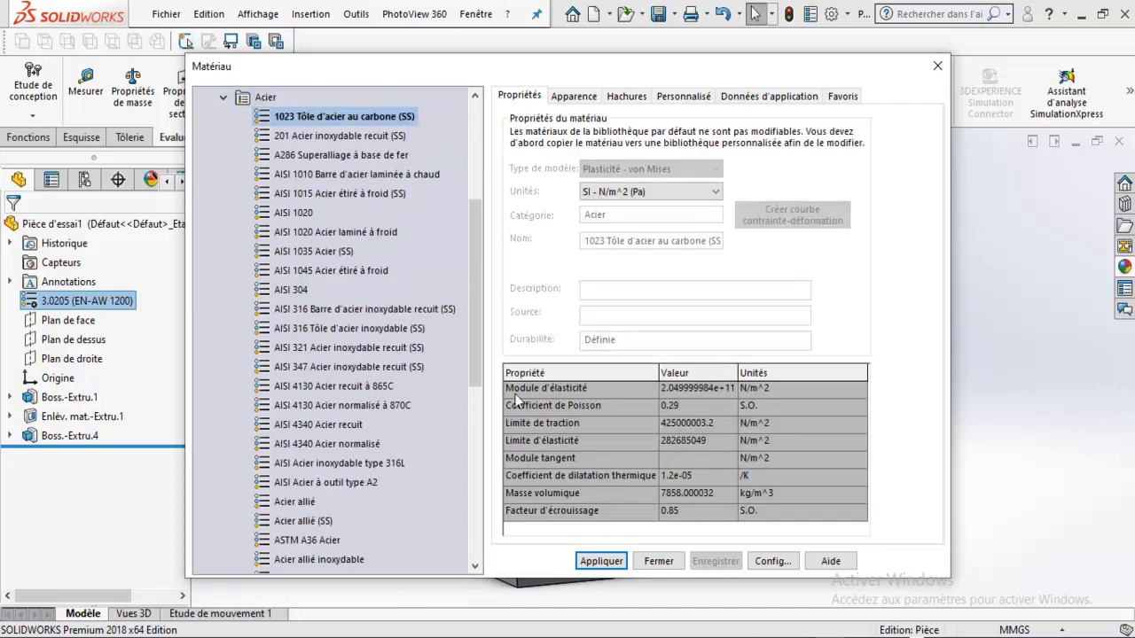
left_click(601, 562)
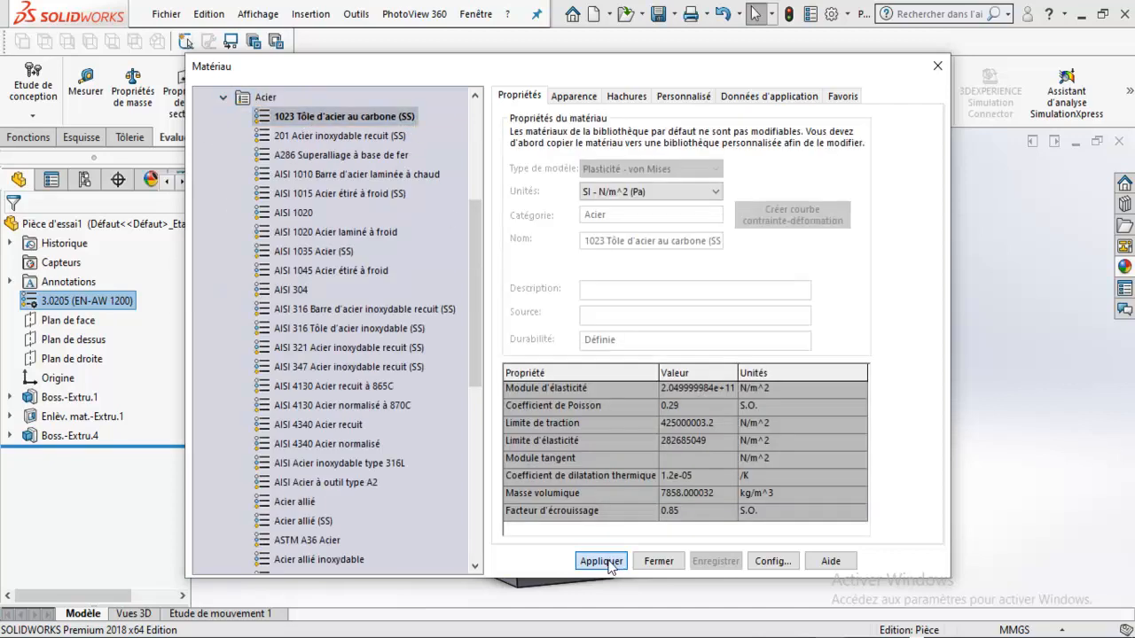
left_click(659, 561)
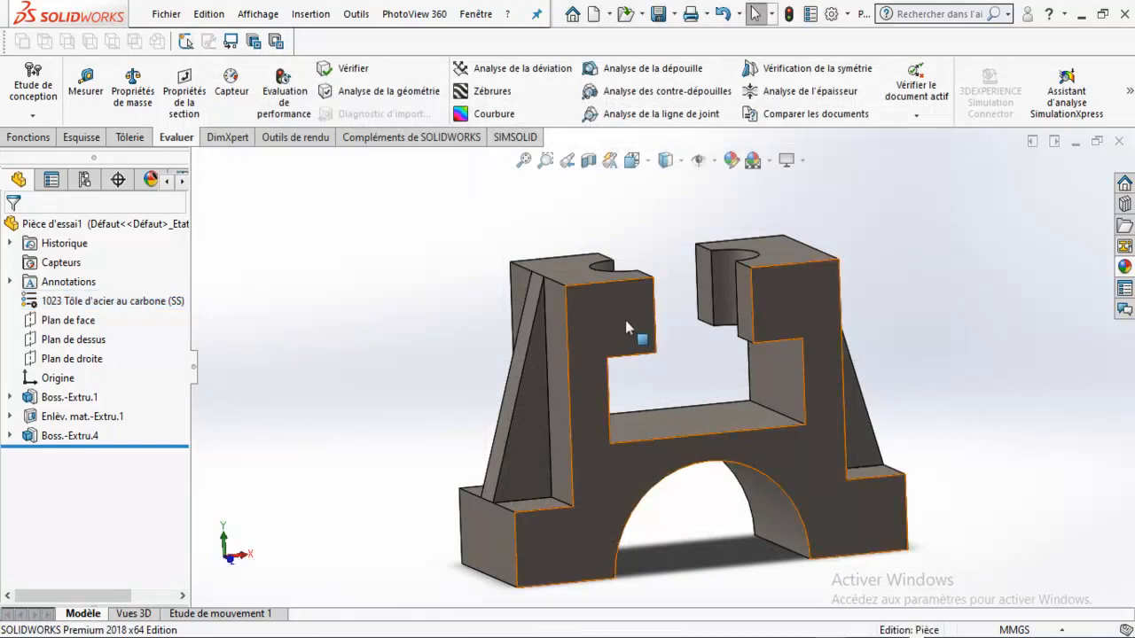
Step: Change the part's material to Balsa from the Bois category and view the bracket from another angle
right_click(86, 306)
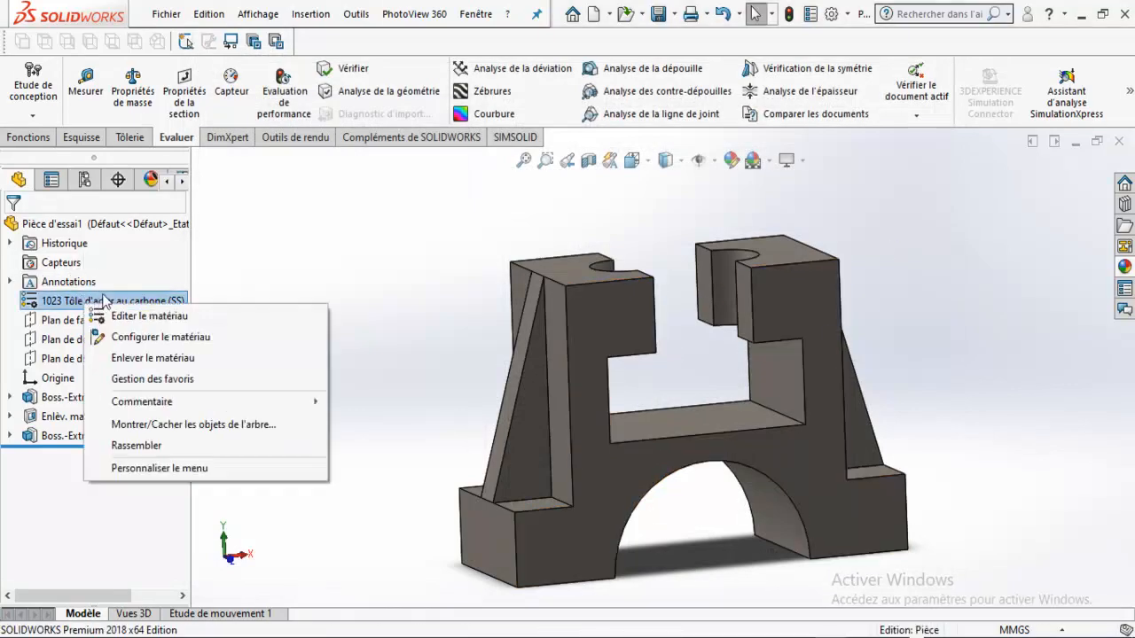
left_click(416, 313)
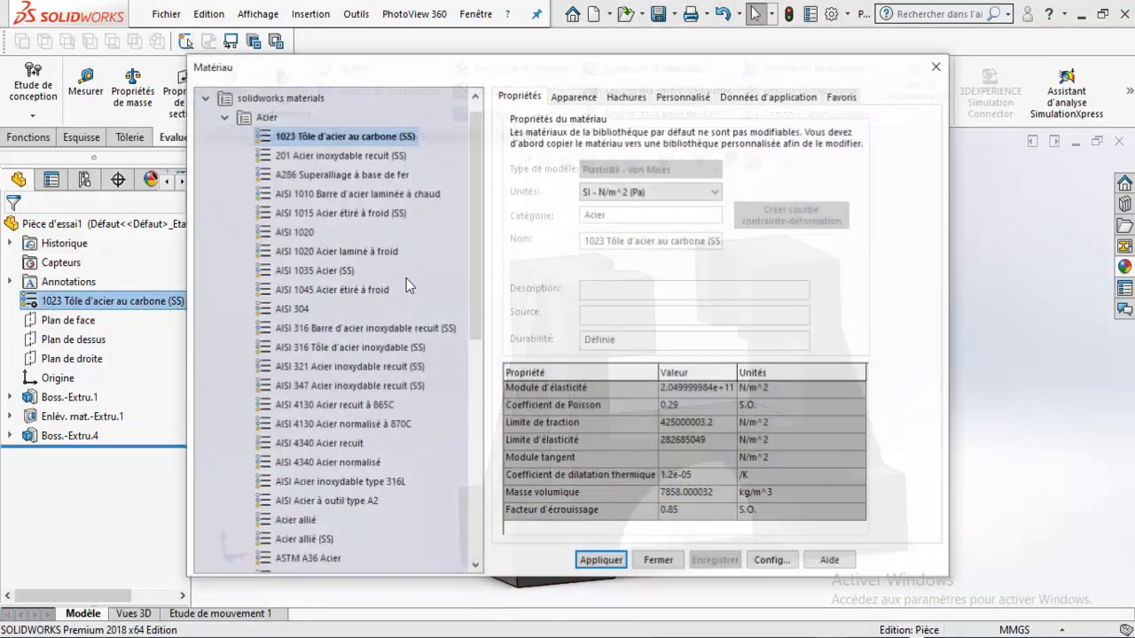
left_click_drag(474, 177, 469, 436)
left_click(263, 521)
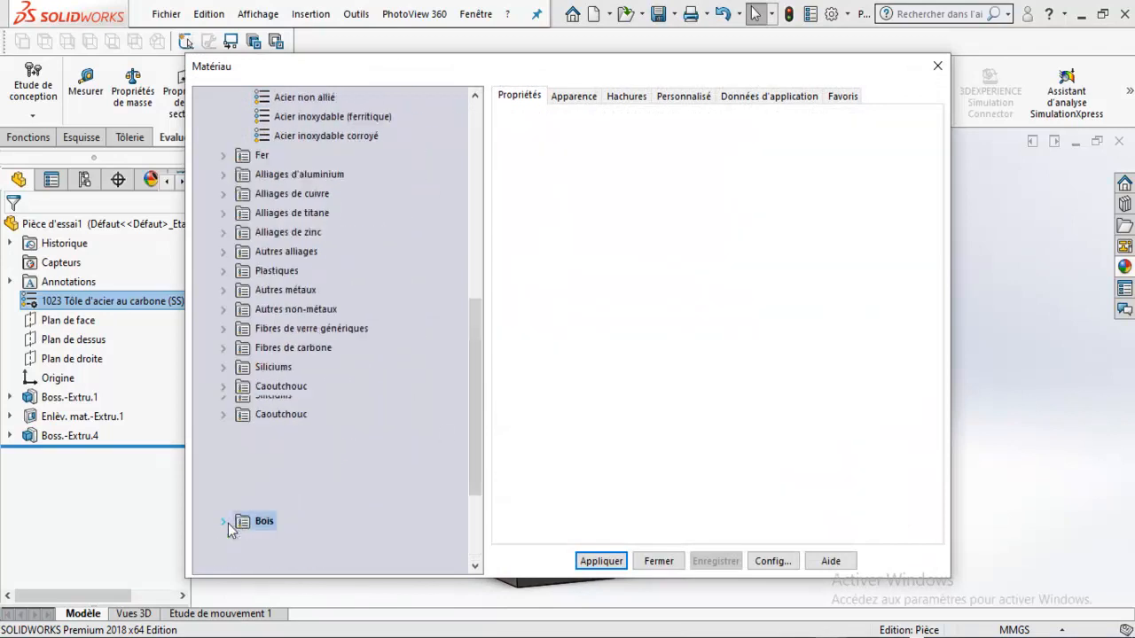
left_click(223, 521)
left_click(286, 425)
left_click(592, 562)
left_click(668, 562)
middle_click_drag(866, 297, 788, 354)
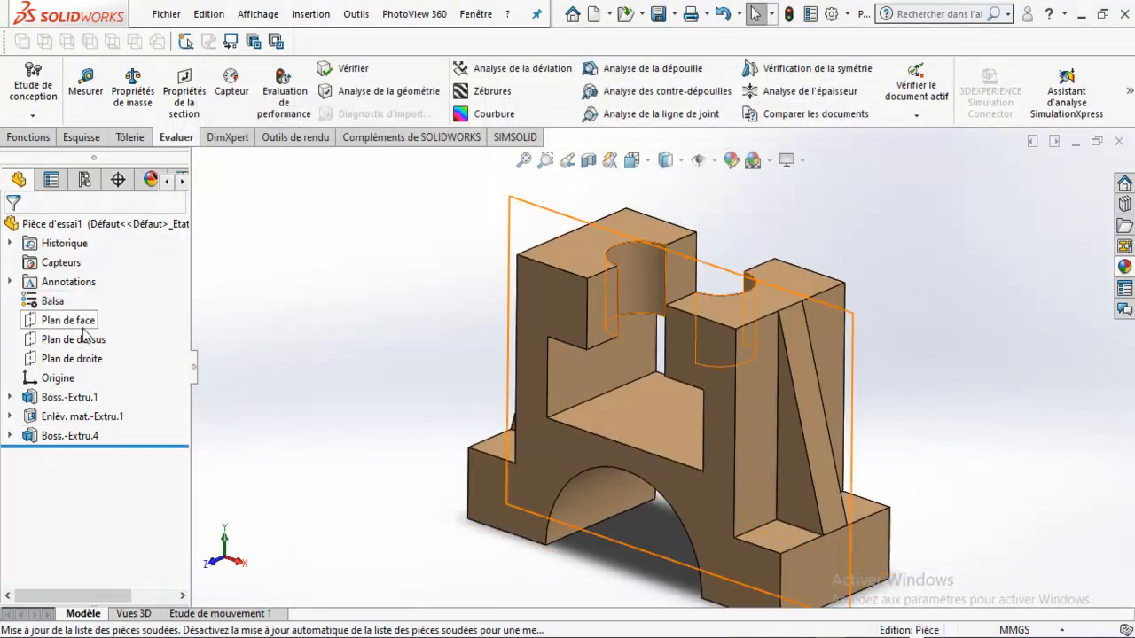
Step: Change the part's material to Verre from the Autres non-métaux category and inspect the bracket from another angle
right_click(52, 301)
left_click(135, 310)
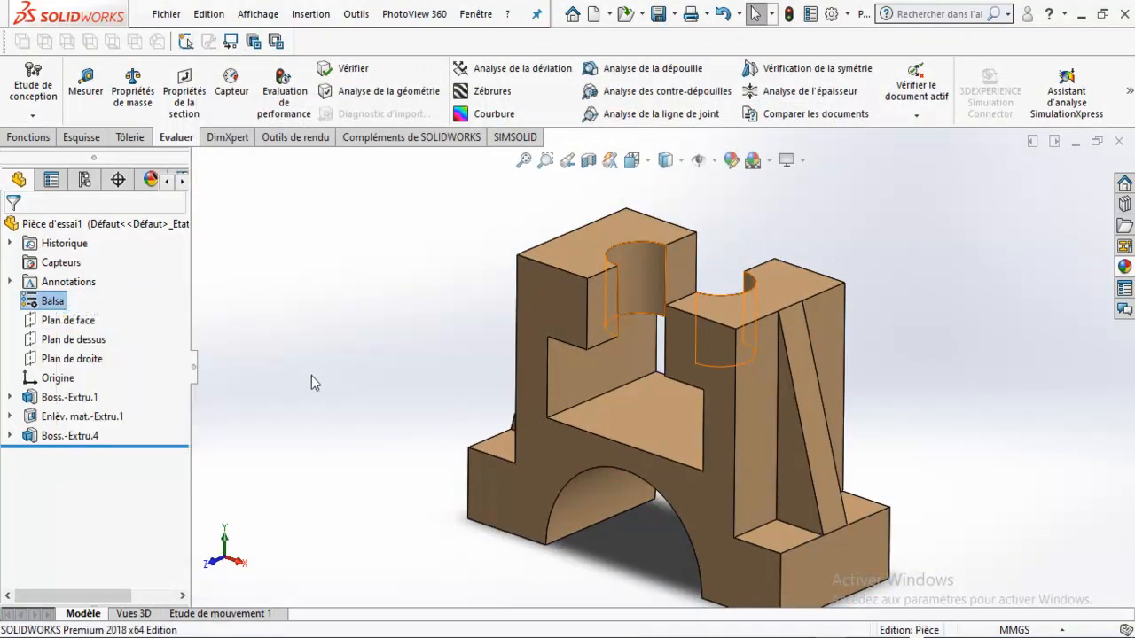
left_click(225, 405)
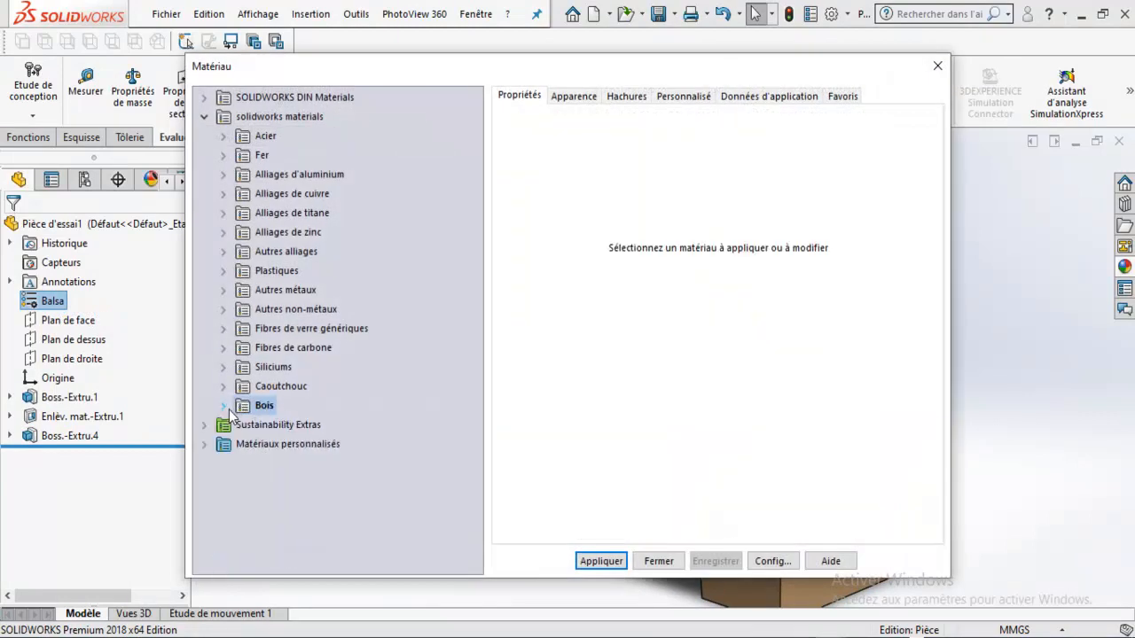
left_click(223, 311)
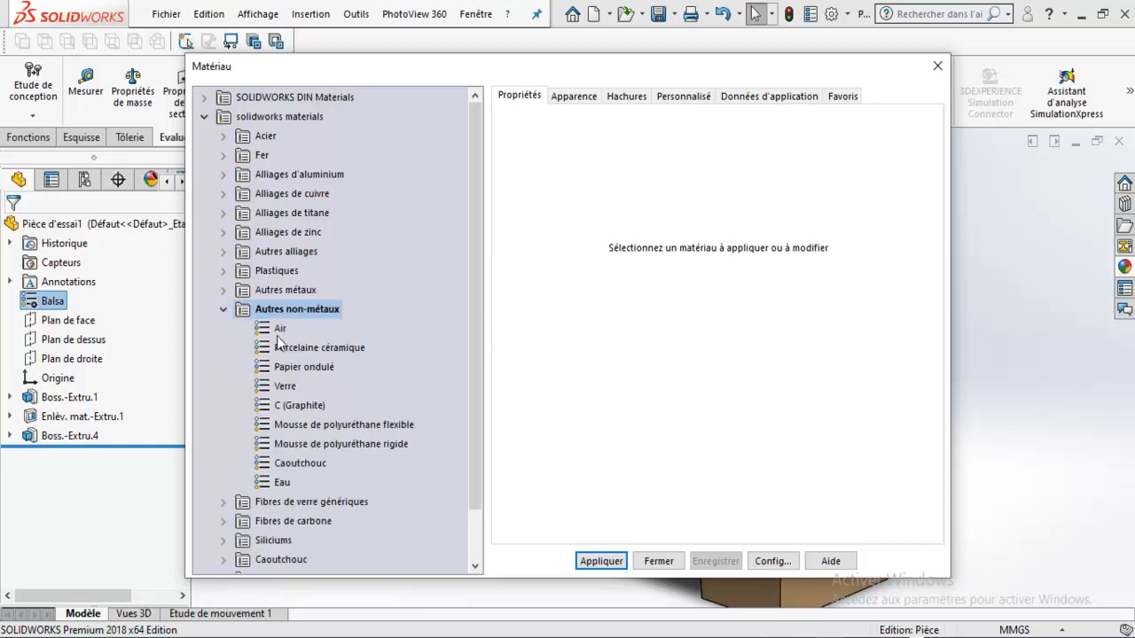
left_click(284, 388)
left_click(601, 561)
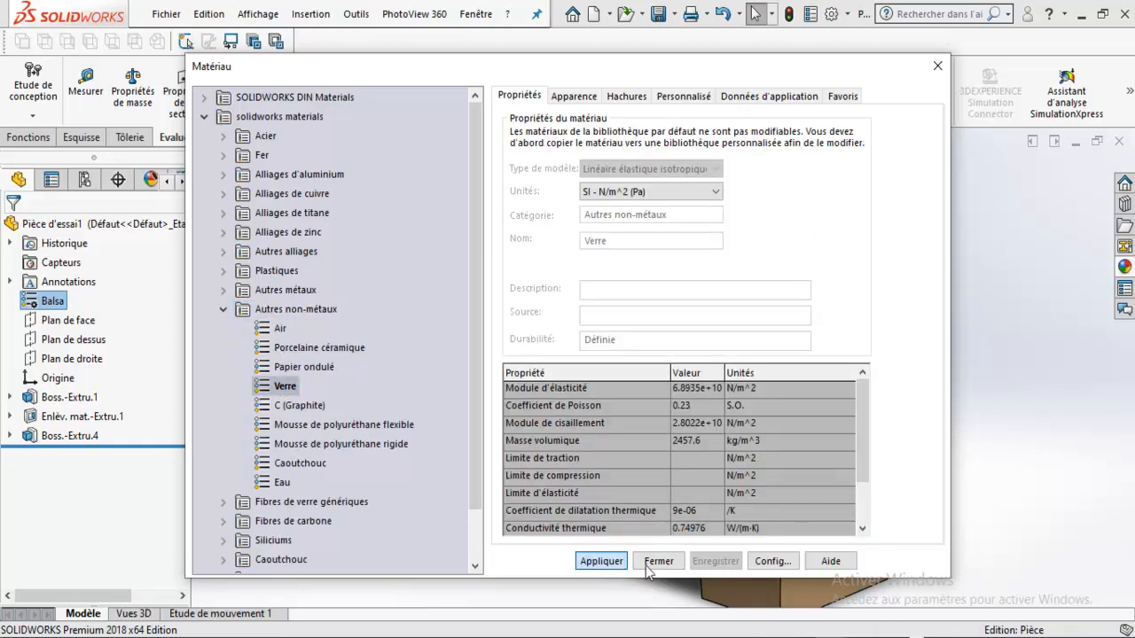
left_click(658, 562)
middle_click_drag(894, 348, 656, 381)
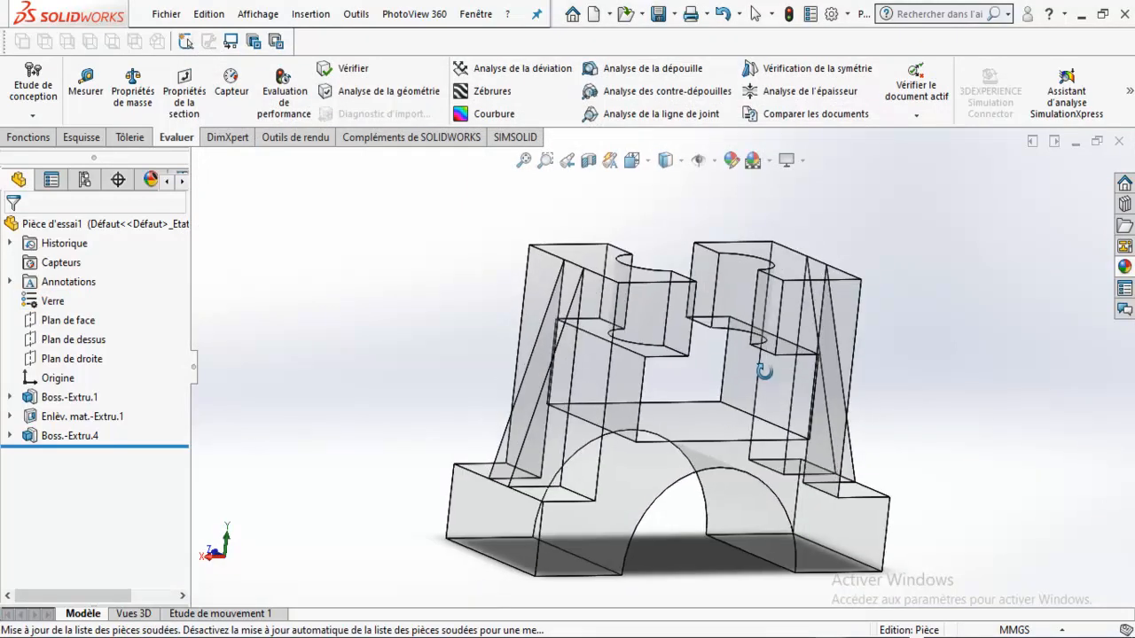
Step: Change the part's material to 3.0205 (EN-AW 1200) from the DIN Alliages d'aluminium category of SOLIDWORKS DIN Materials
right_click(57, 305)
left_click(85, 315)
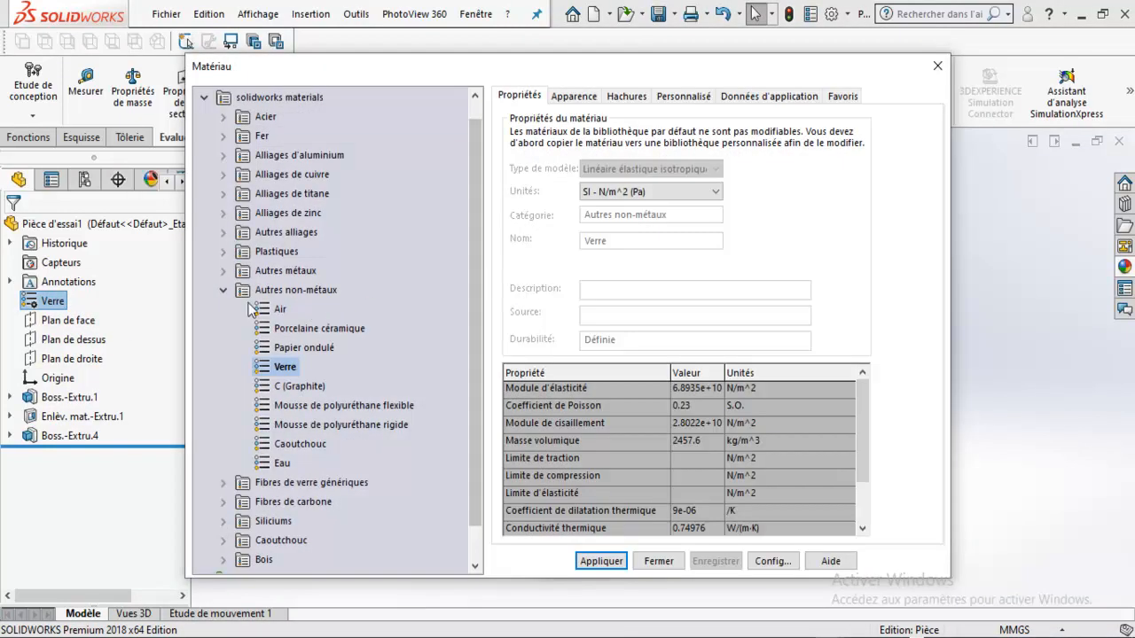
left_click(223, 292)
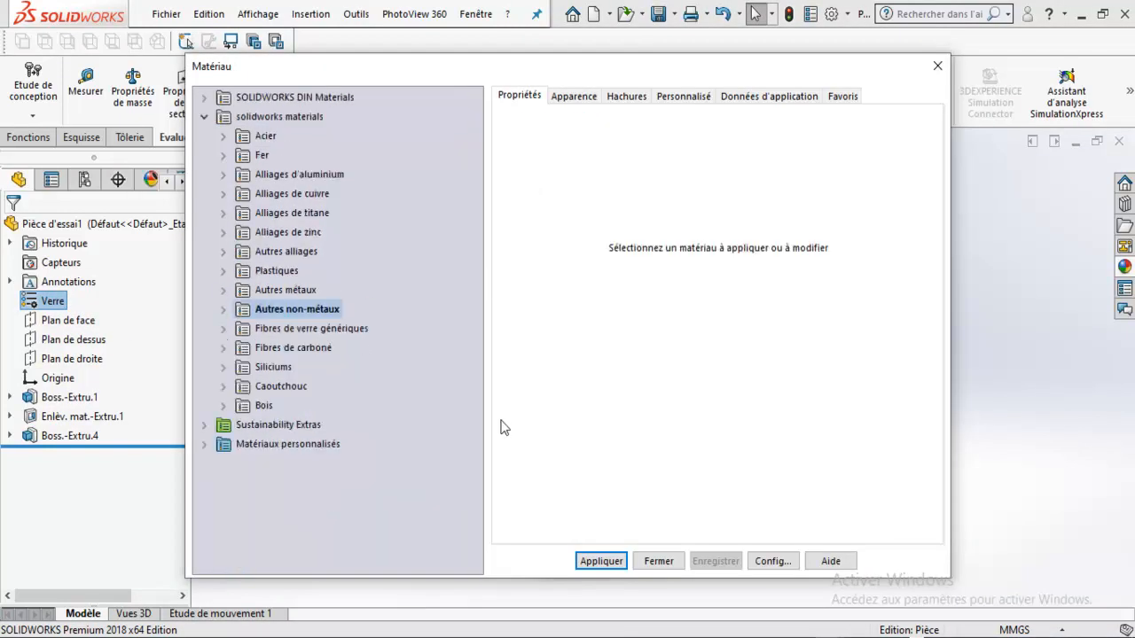
left_click(204, 117)
left_click(204, 98)
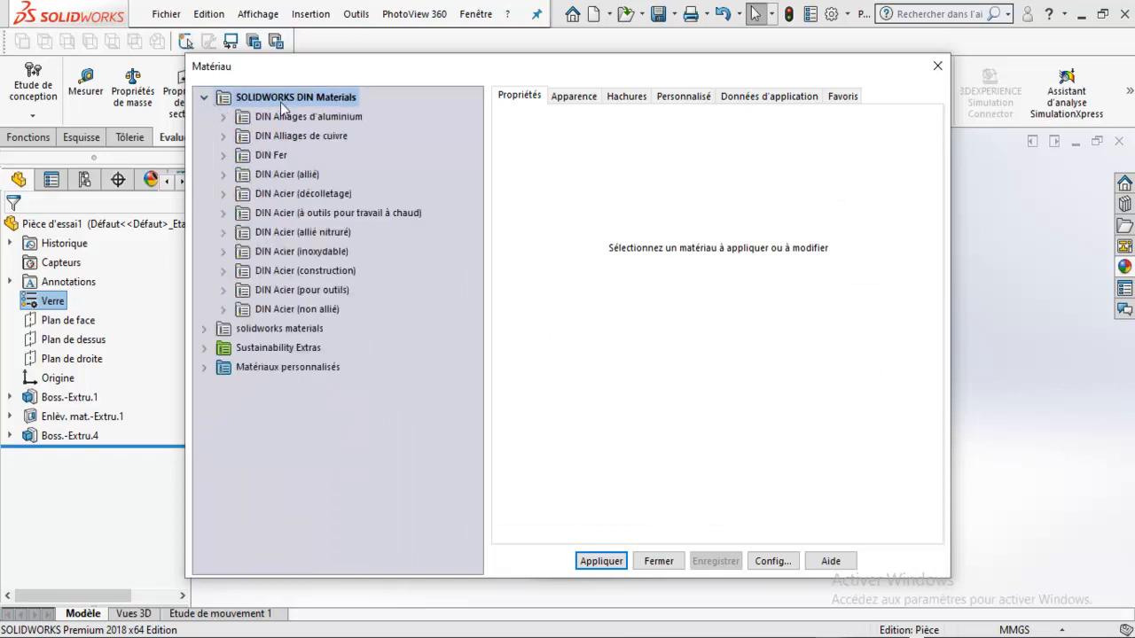
left_click(225, 117)
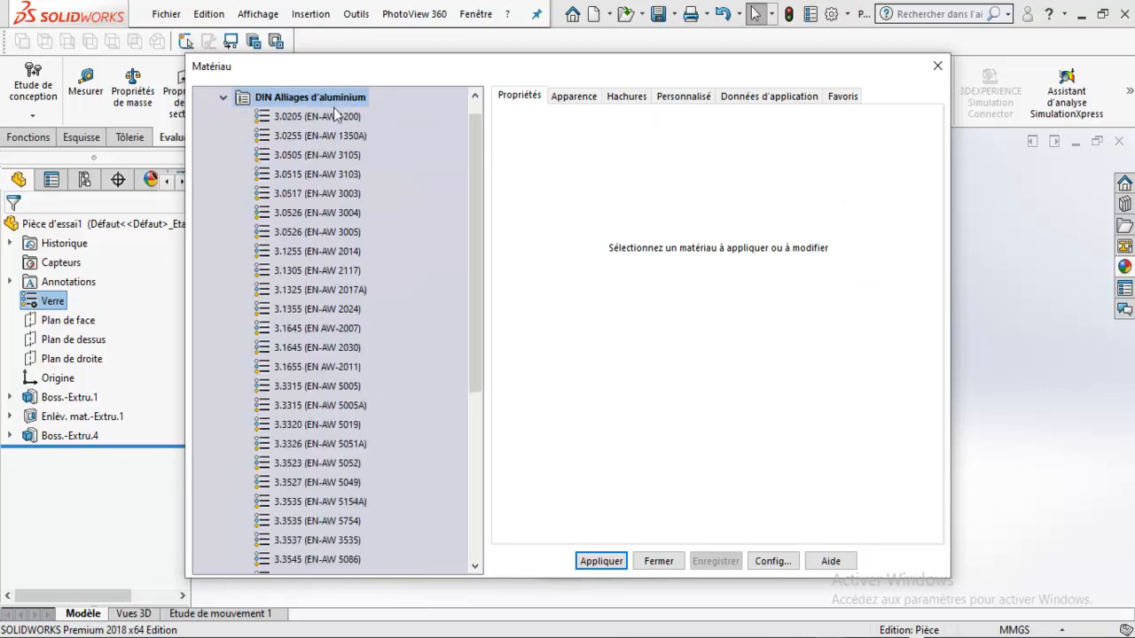
left_click(288, 117)
left_click(603, 562)
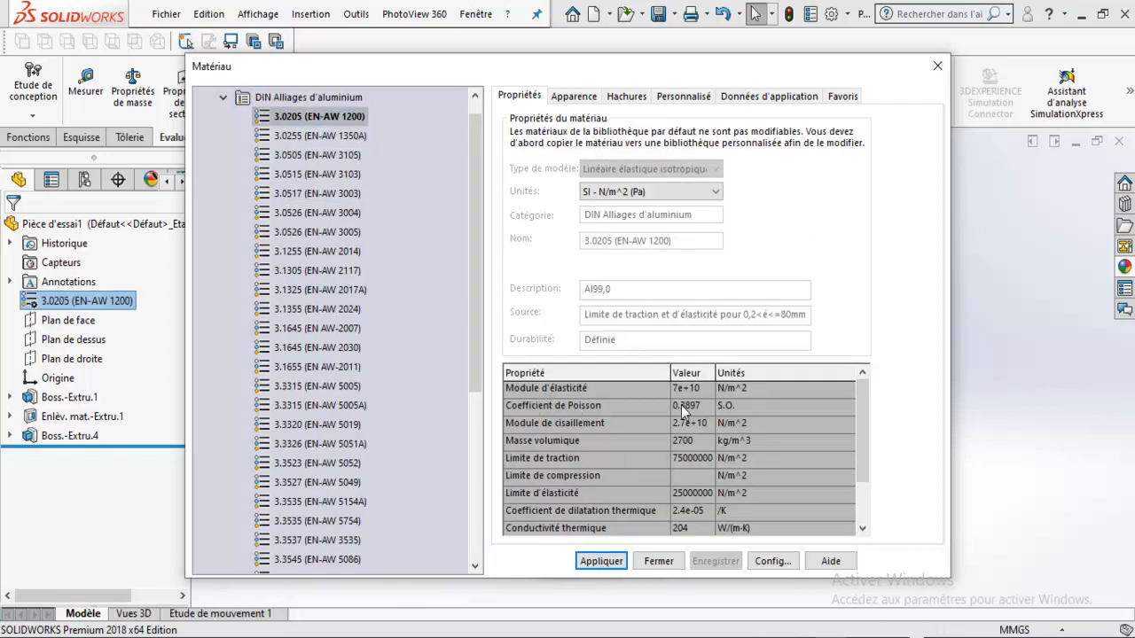
Step: Review the aluminium's property table and the bracket's appearance behind it, and close the material settings
left_click(719, 405)
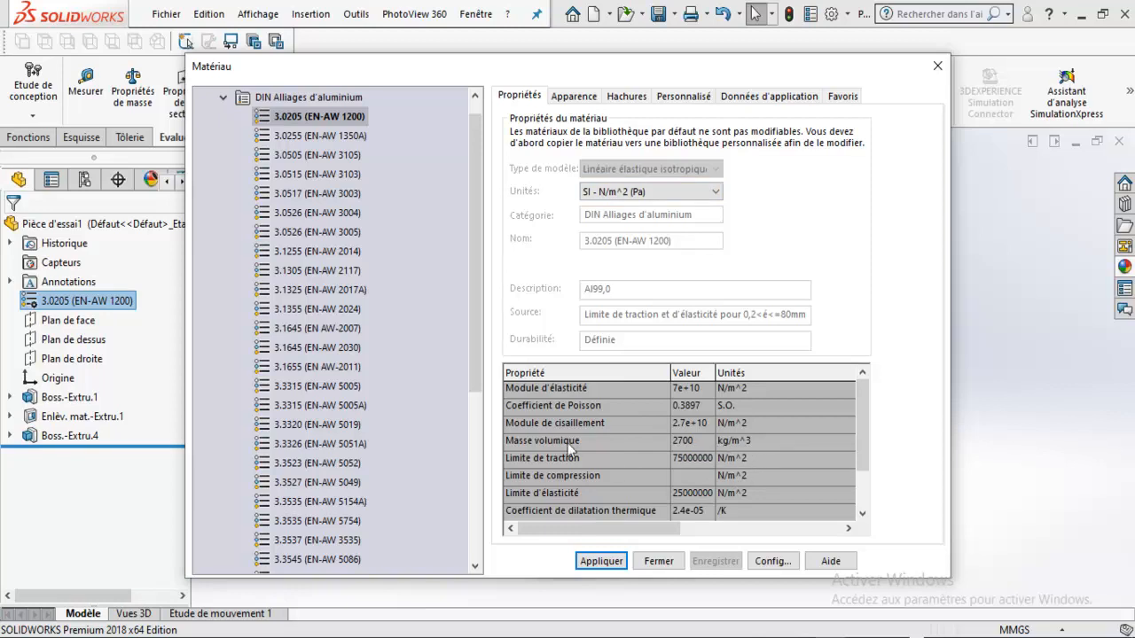
left_click_drag(722, 71, 810, 476)
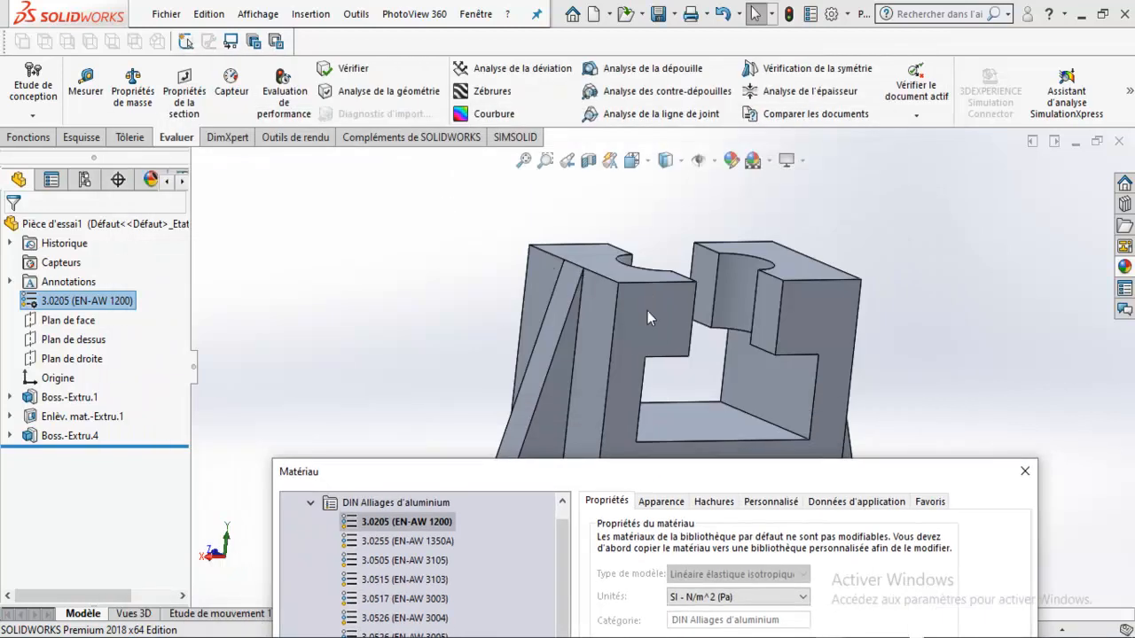
left_click_drag(716, 471, 750, 417)
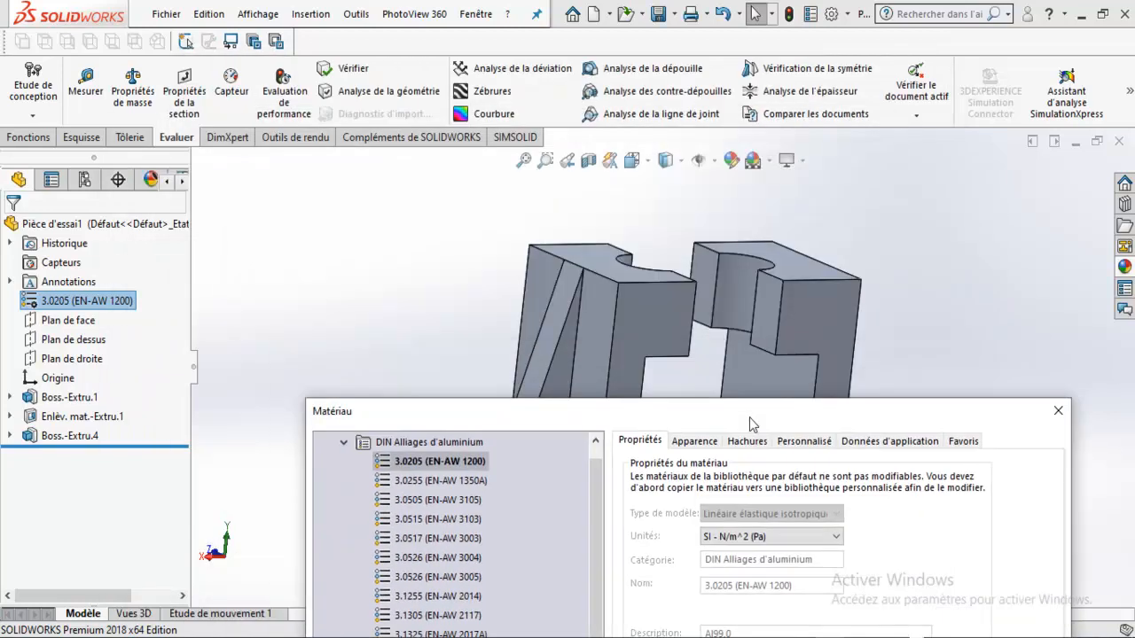
left_click_drag(679, 411, 575, 186)
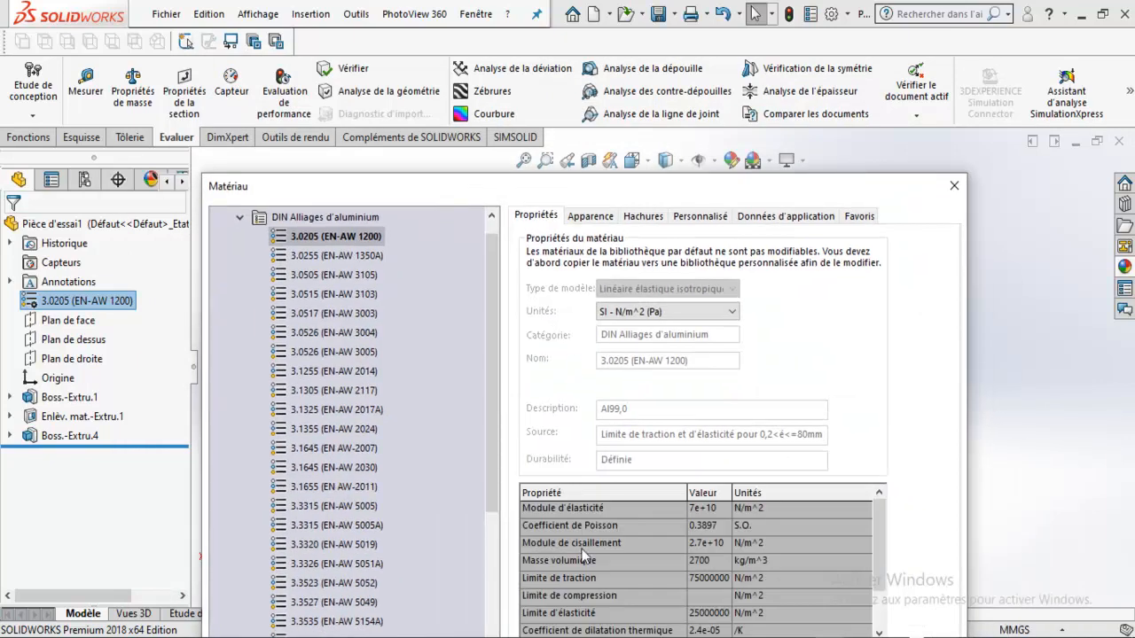
left_click_drag(780, 187, 711, 50)
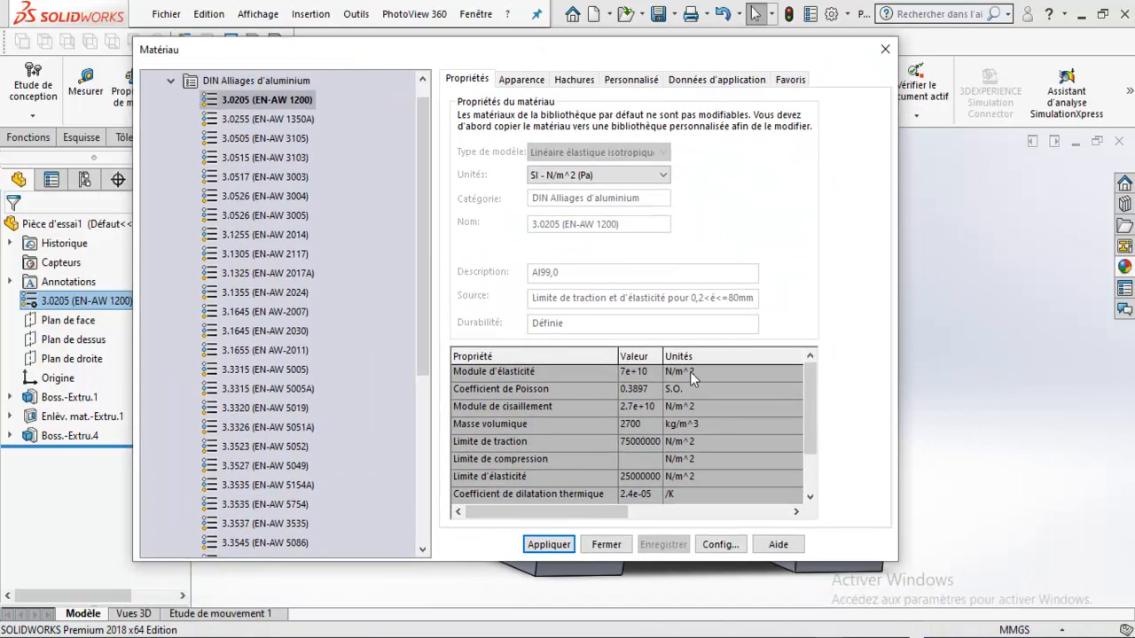
left_click(603, 546)
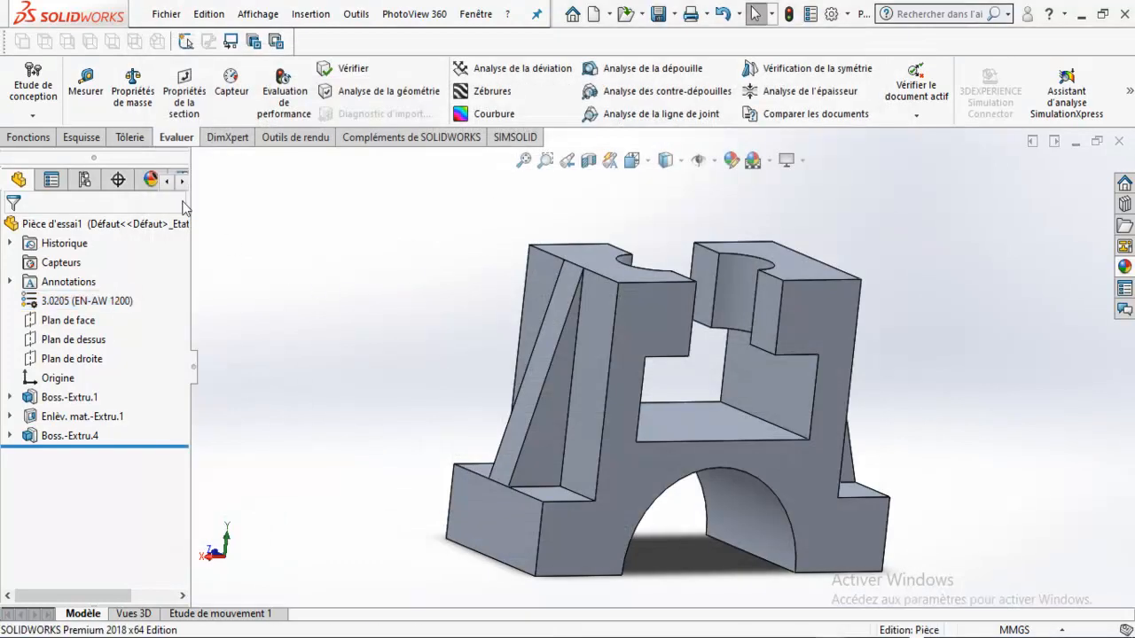
Step: Look through the Esquisse, Tôlerie and Evaluer command sets, and add the Surfaces set to the CommandManager and remove it again
left_click(81, 137)
left_click(127, 140)
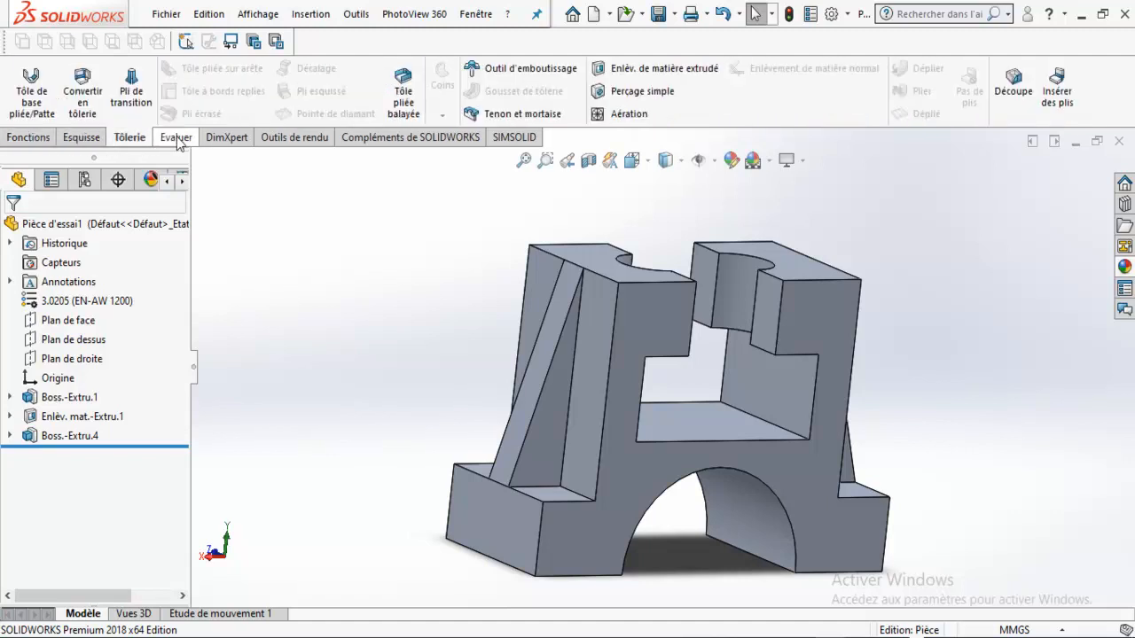
left_click(177, 139)
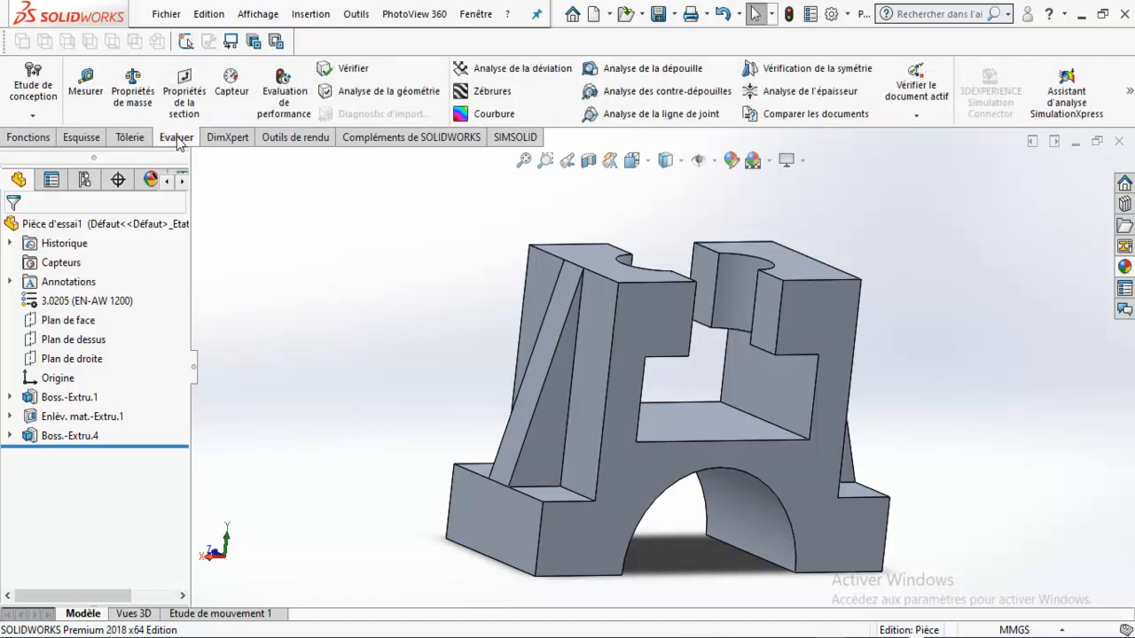
right_click(80, 139)
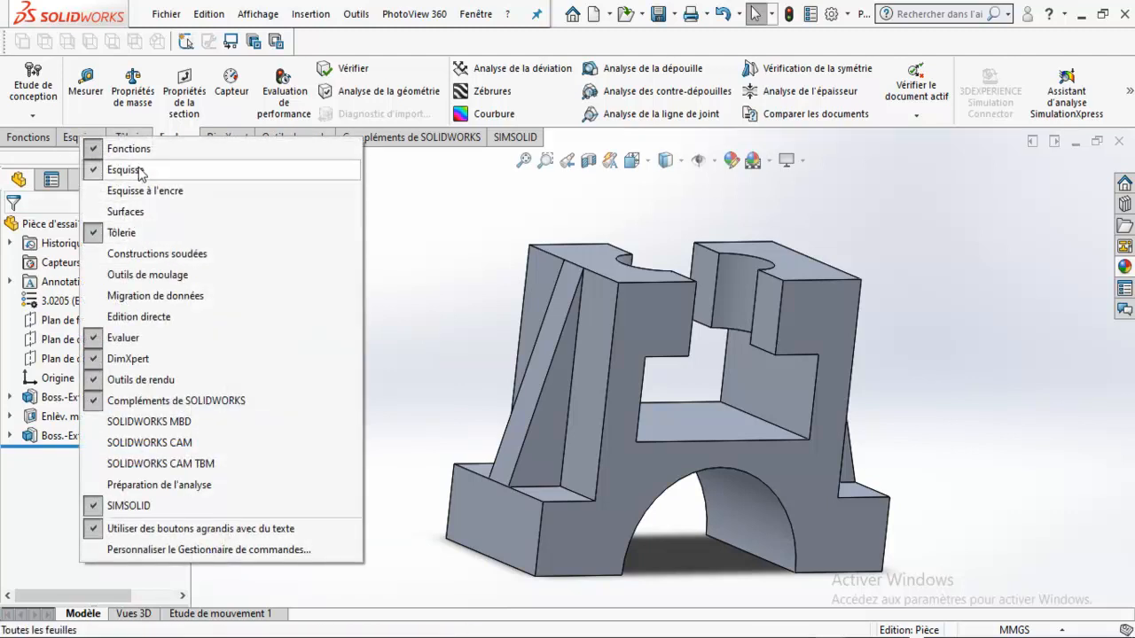
left_click(137, 220)
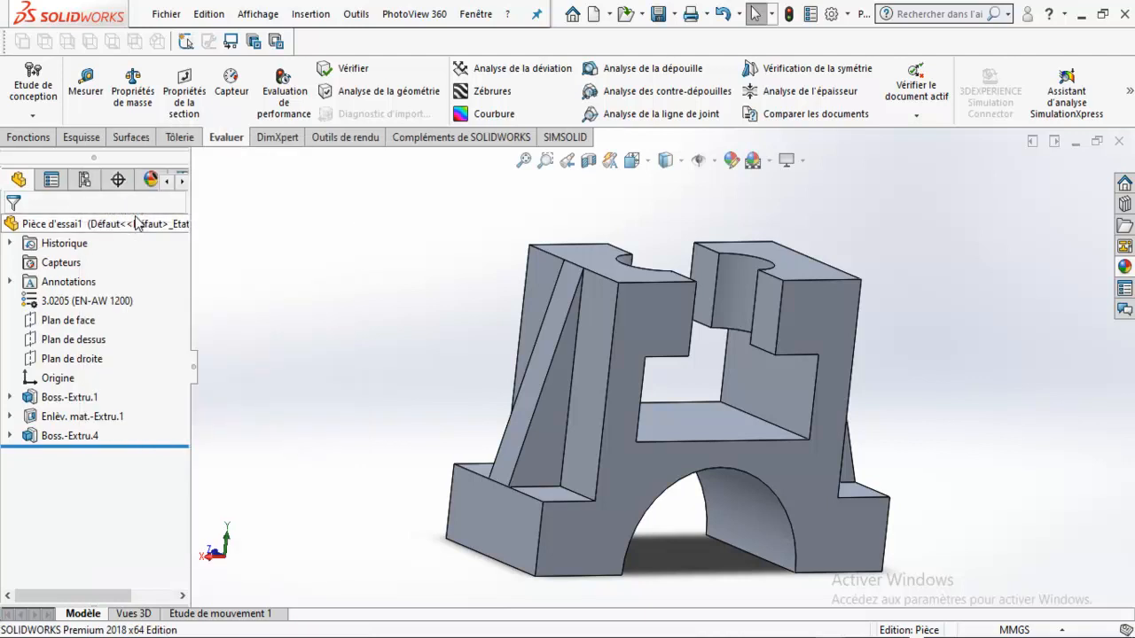
right_click(132, 144)
right_click(543, 141)
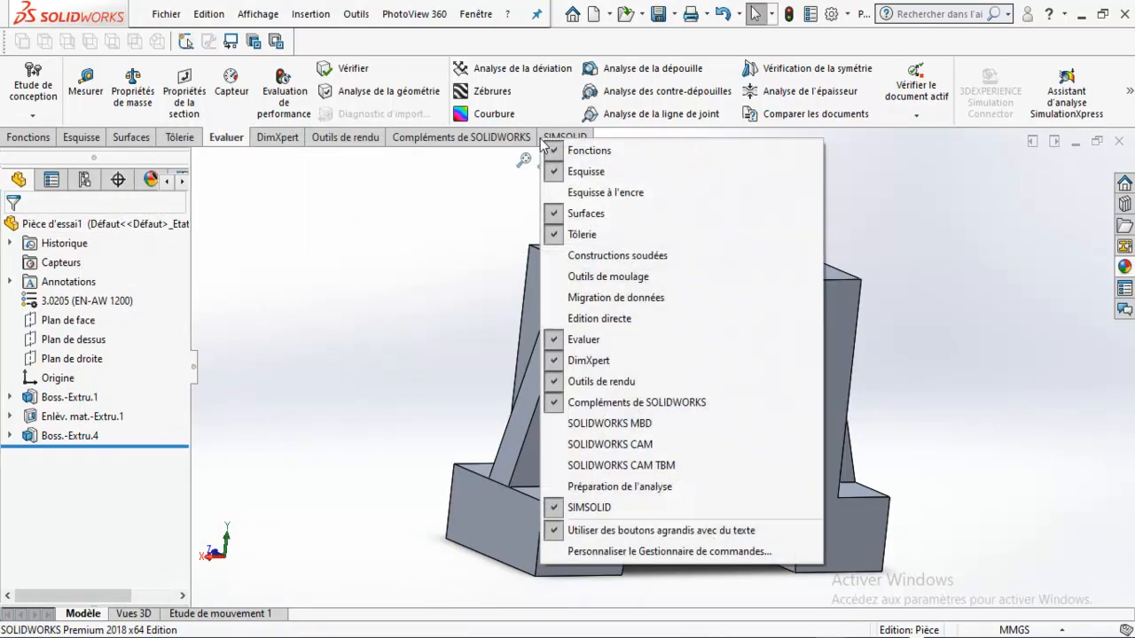
left_click(572, 217)
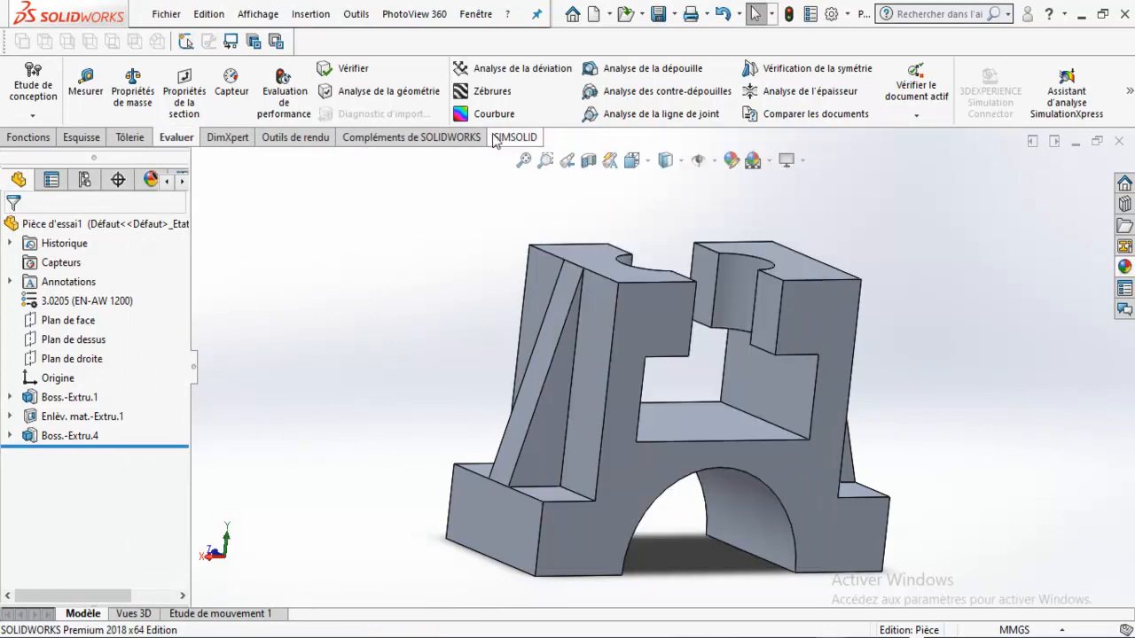
Step: Hide the Tôlerie command set from the CommandManager
right_click(498, 139)
left_click(528, 231)
Step: Hide the Esquisse and Evaluer command sets one at a time, restoring each, and return to the Evaluer tools
right_click(197, 144)
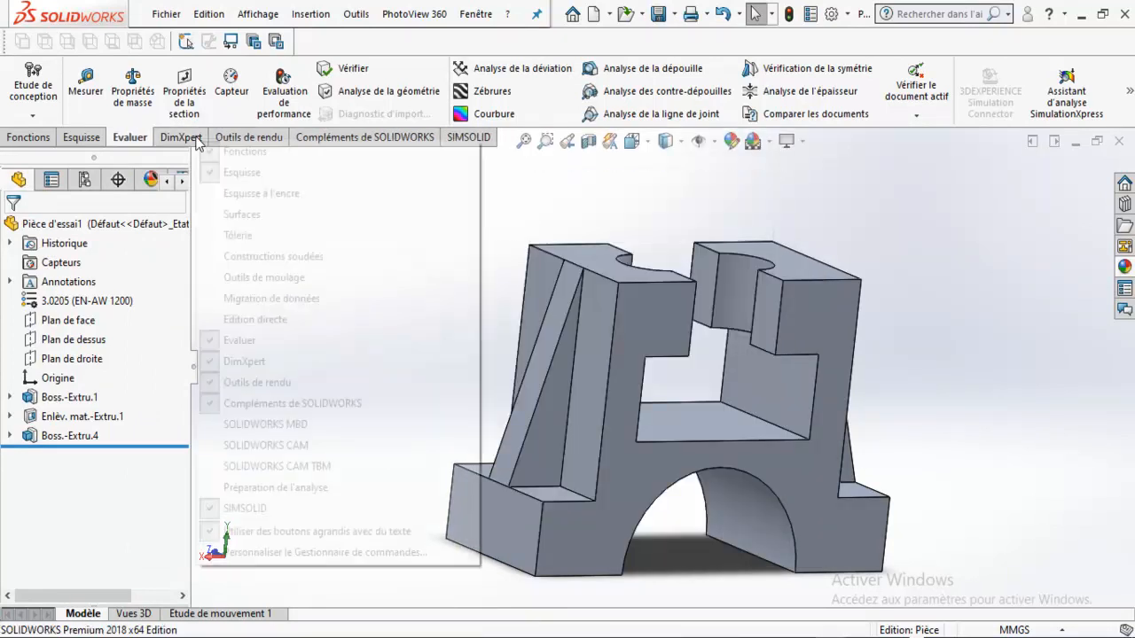
left_click(228, 174)
right_click(121, 138)
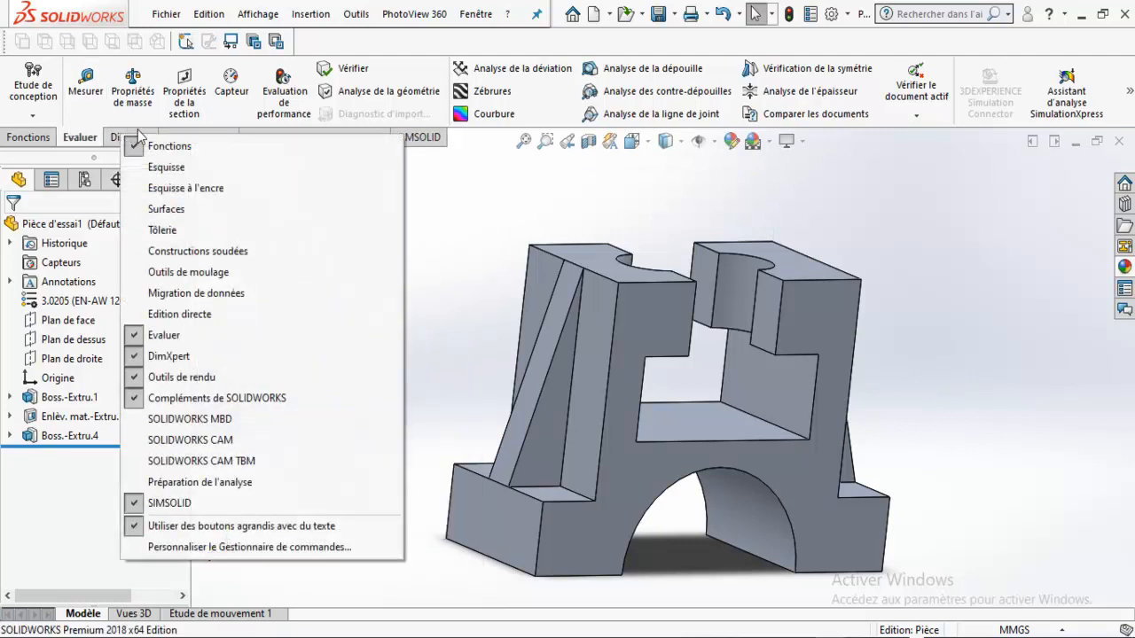
left_click(142, 168)
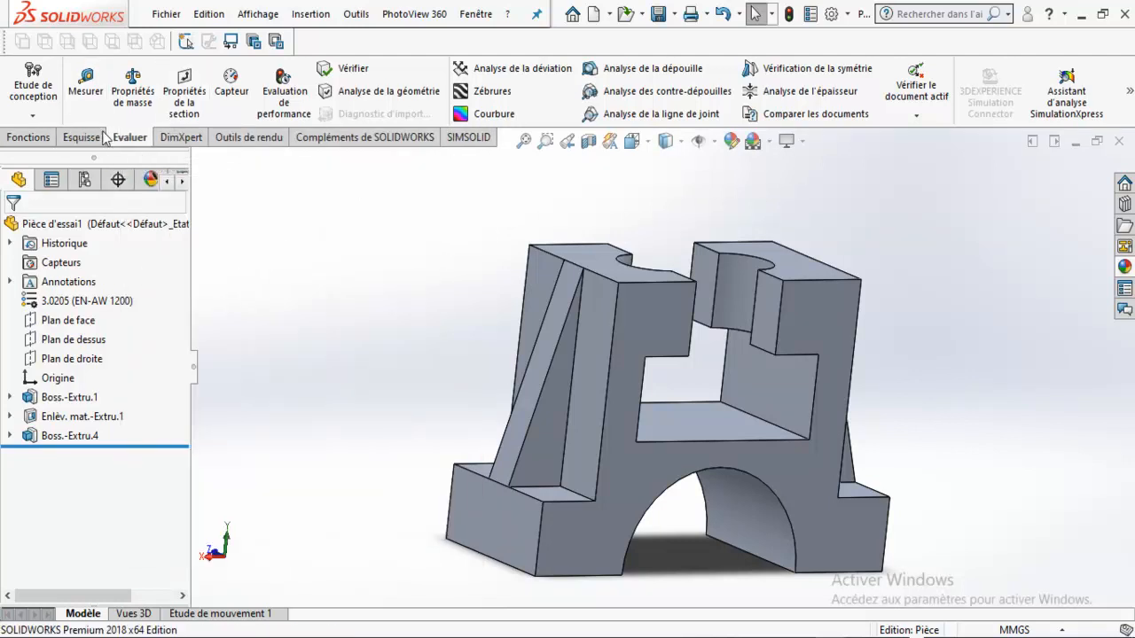
right_click(129, 142)
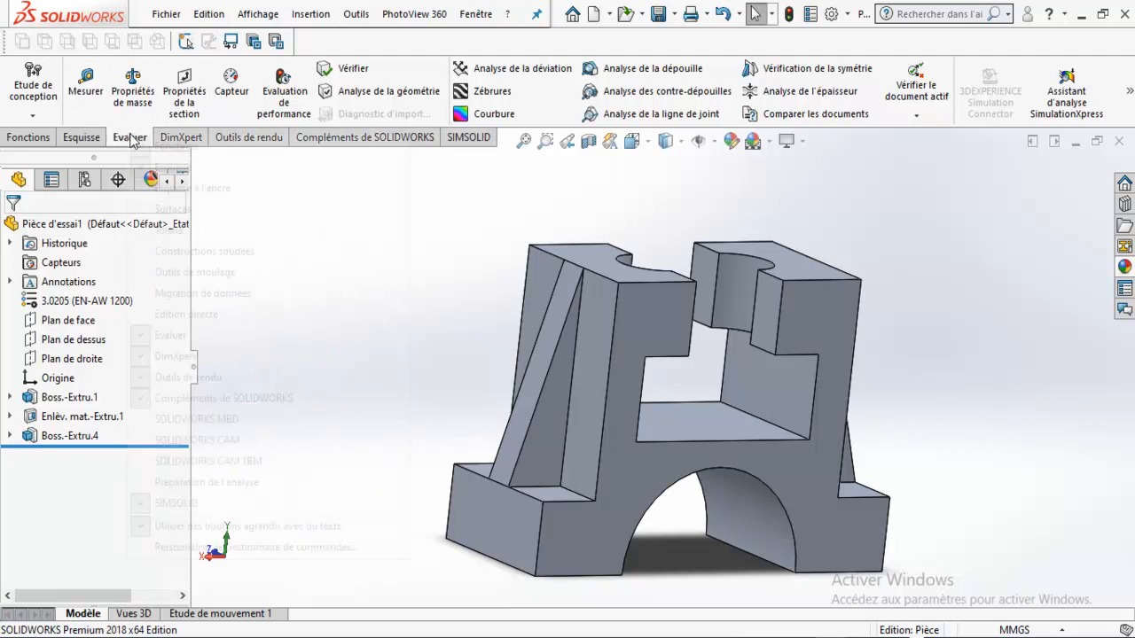
left_click(160, 337)
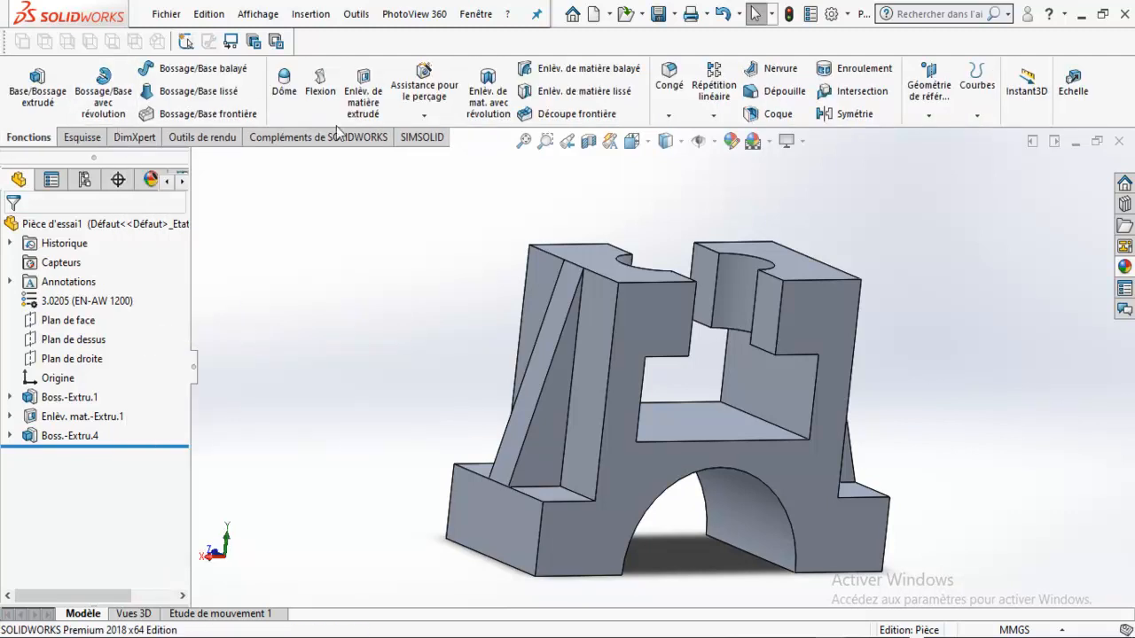
right_click(93, 143)
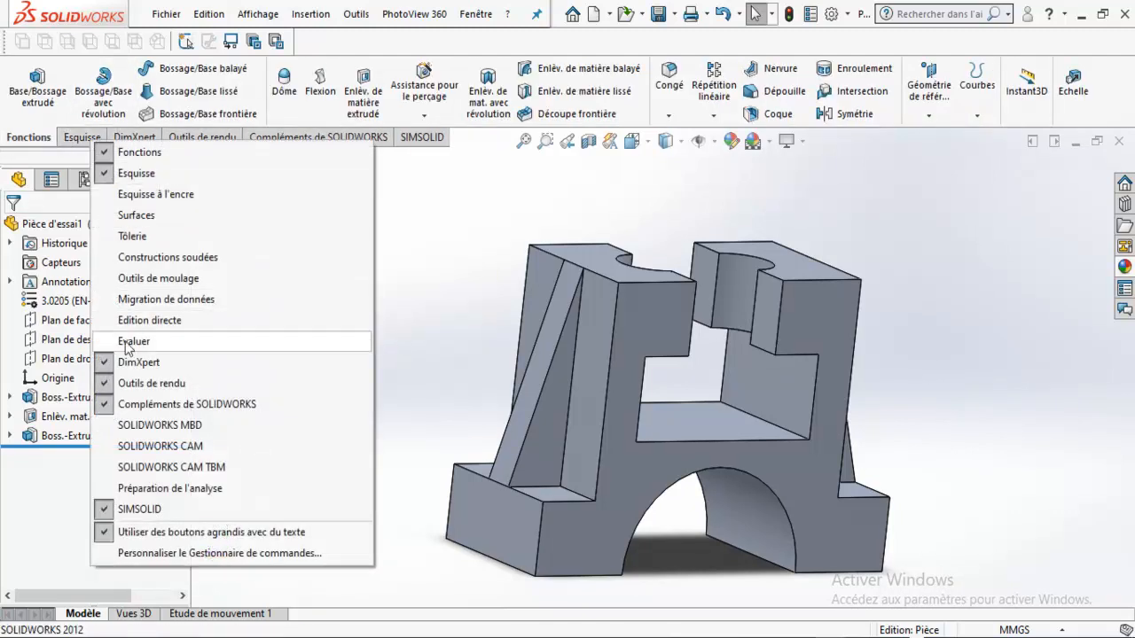
left_click(129, 344)
left_click(129, 140)
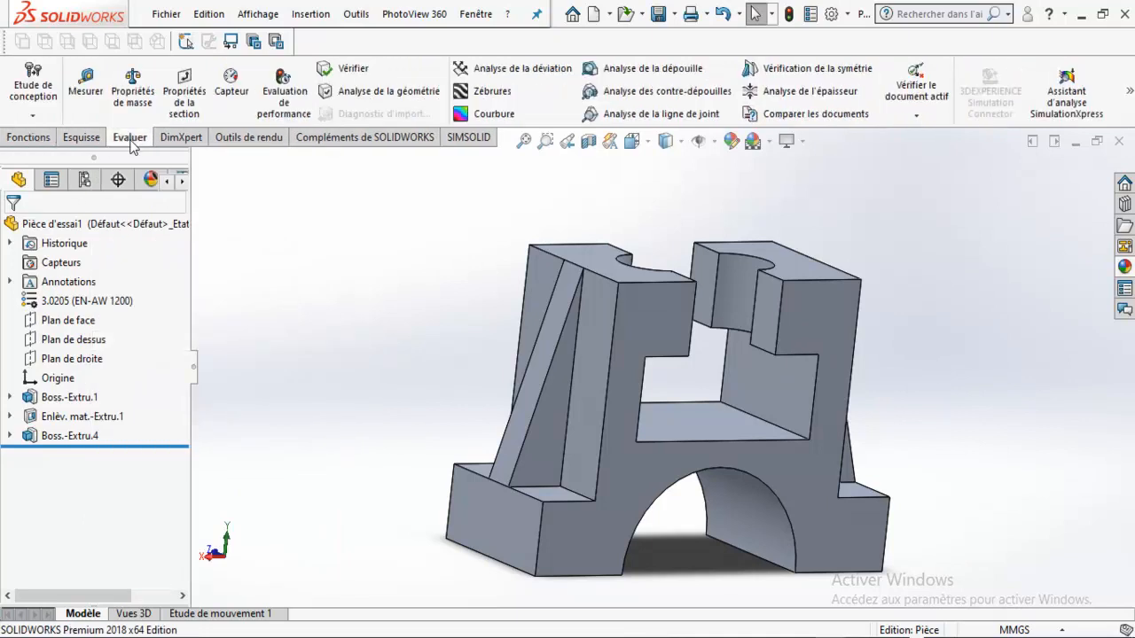
right_click(385, 73)
left_click(287, 194)
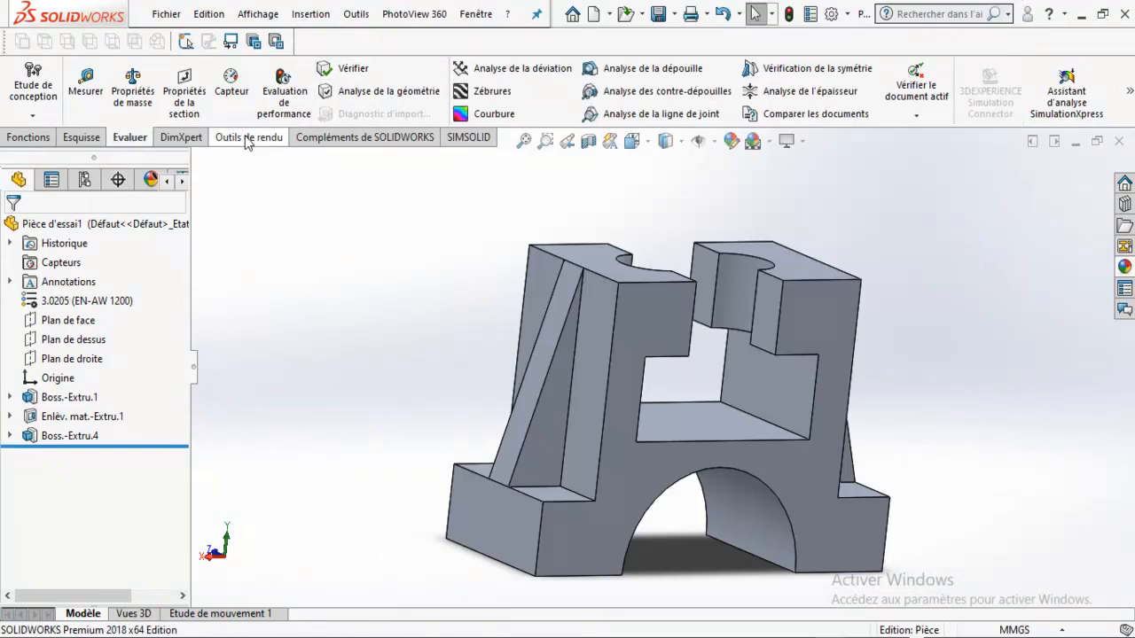
Step: Check the mass of Pièce d'essai1 in its mass properties and close the report
left_click(133, 86)
left_click_drag(612, 57, 390, 81)
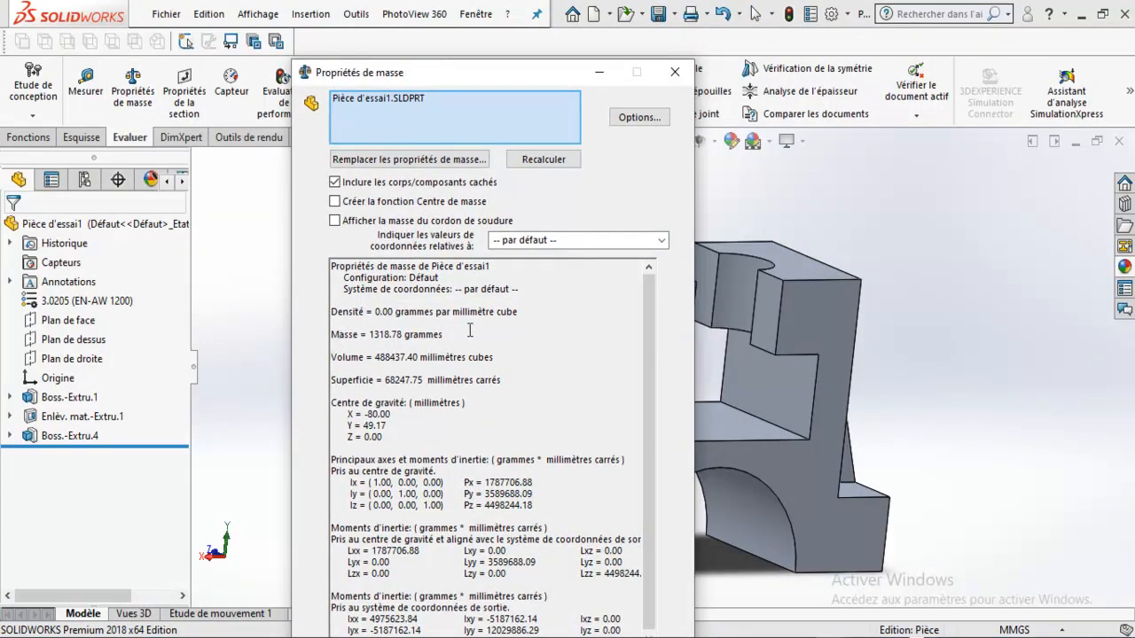
left_click_drag(446, 334, 330, 335)
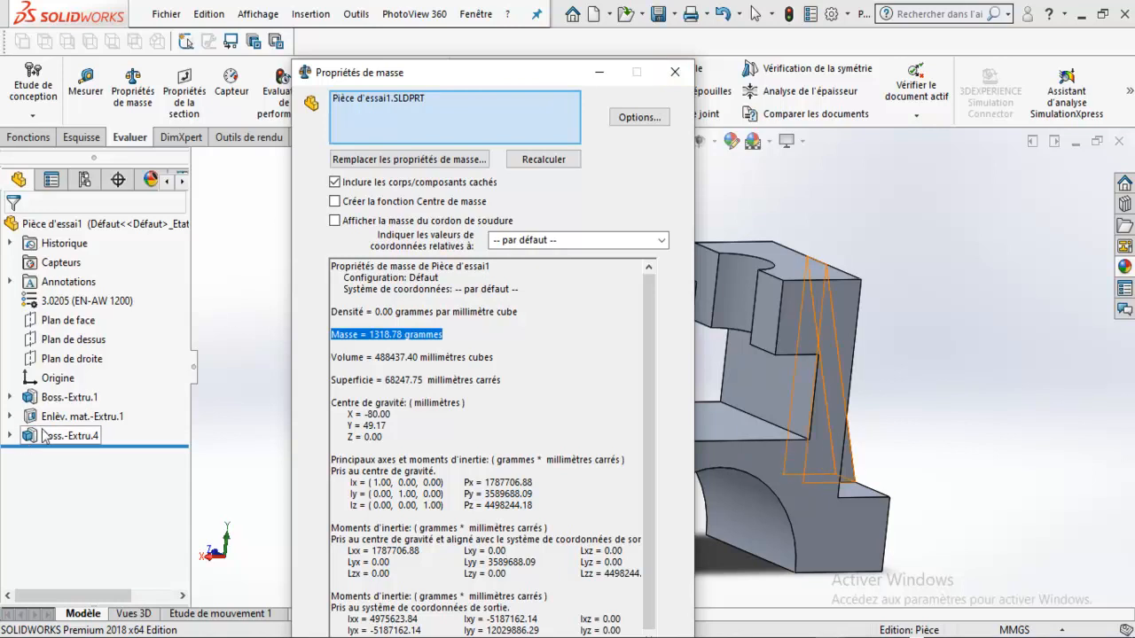
left_click(677, 76)
Step: Switch to Pièce2, maximize it, and check its mass in the mass properties report
left_click(1054, 142)
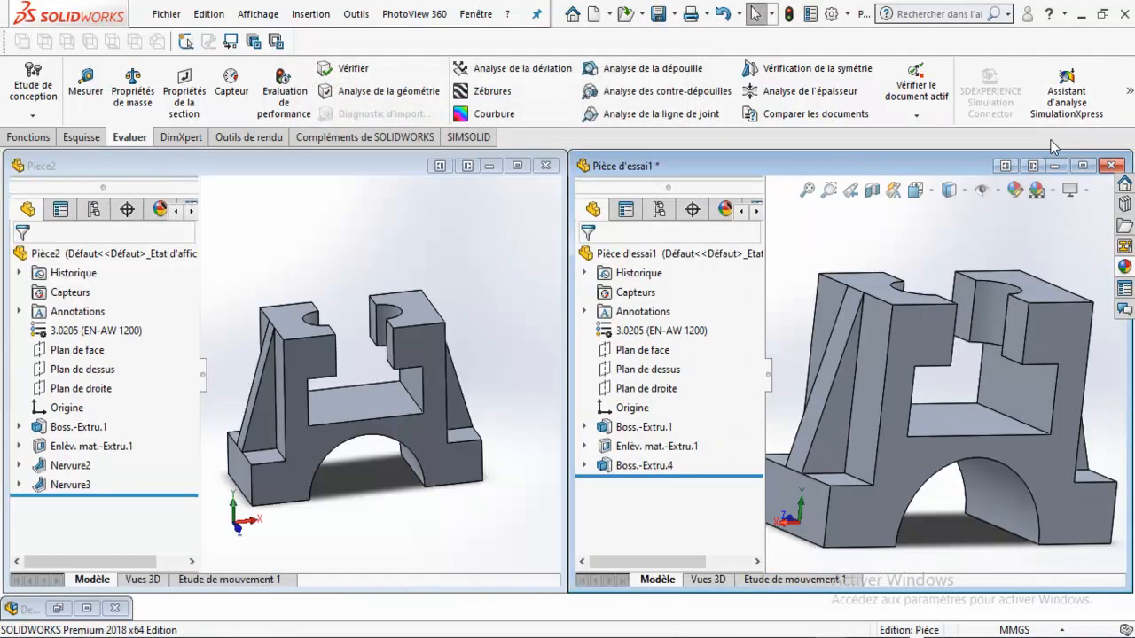
left_click(465, 265)
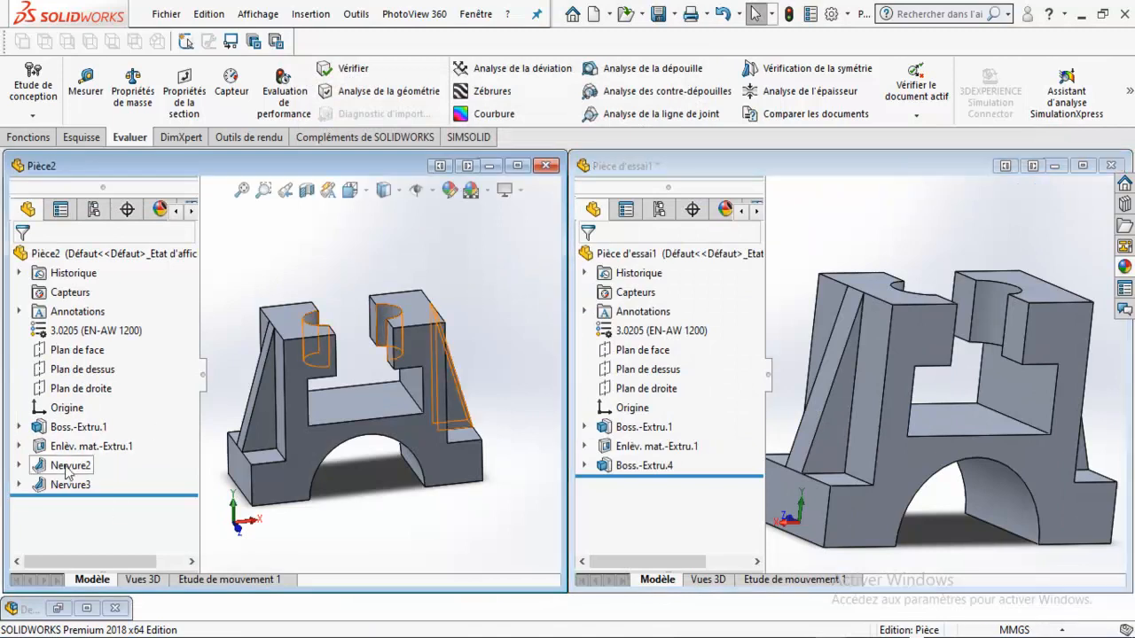
left_click(516, 165)
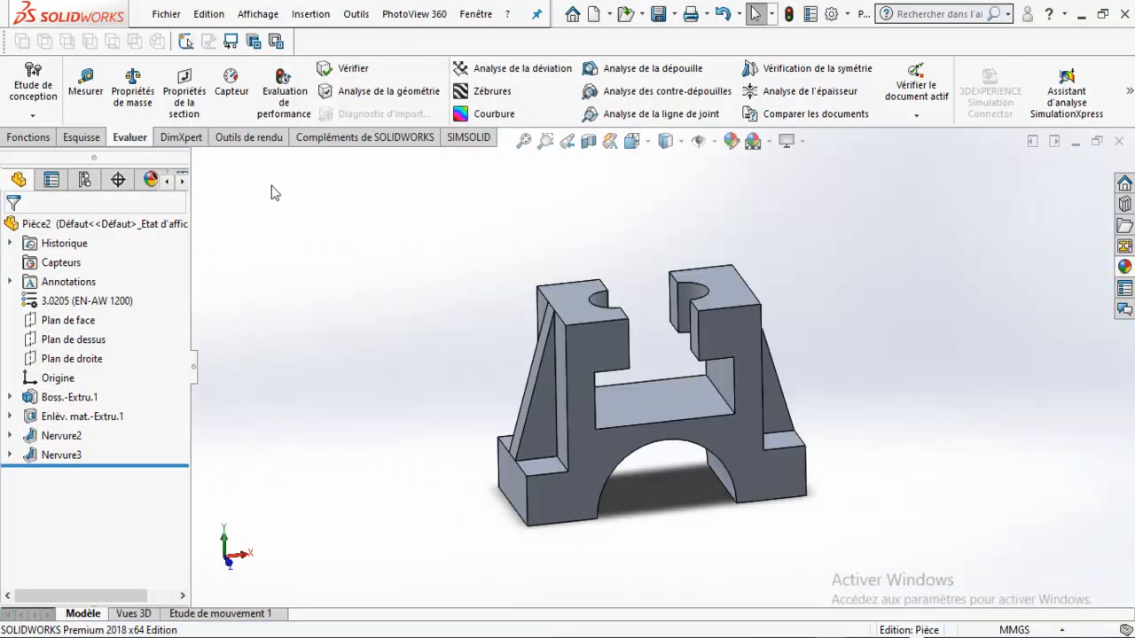
left_click(137, 88)
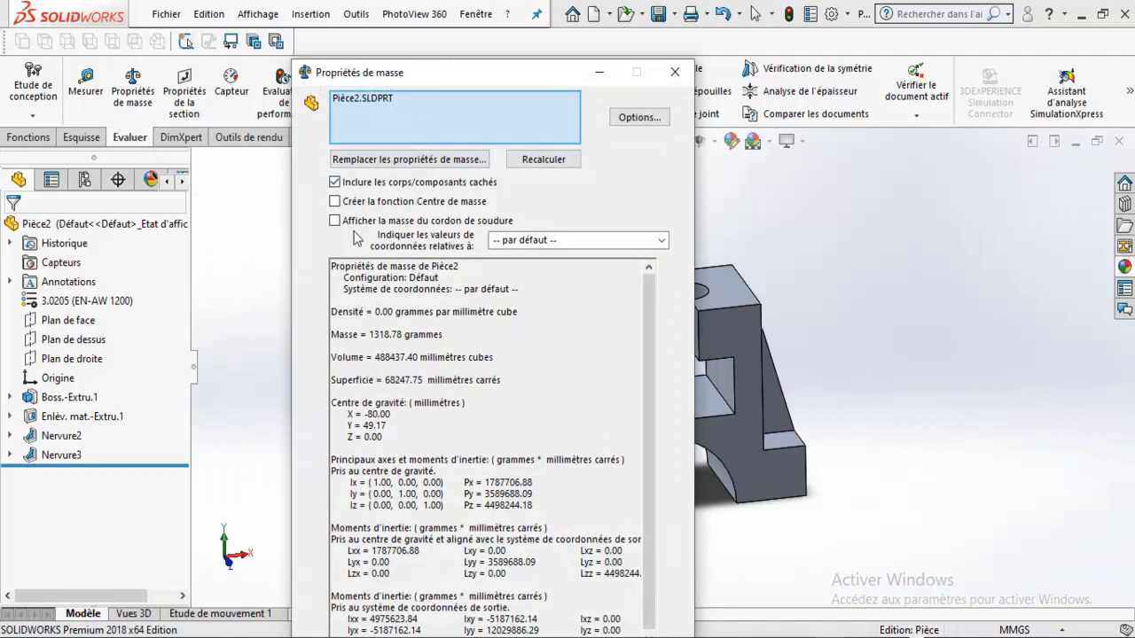
left_click_drag(370, 334, 431, 334)
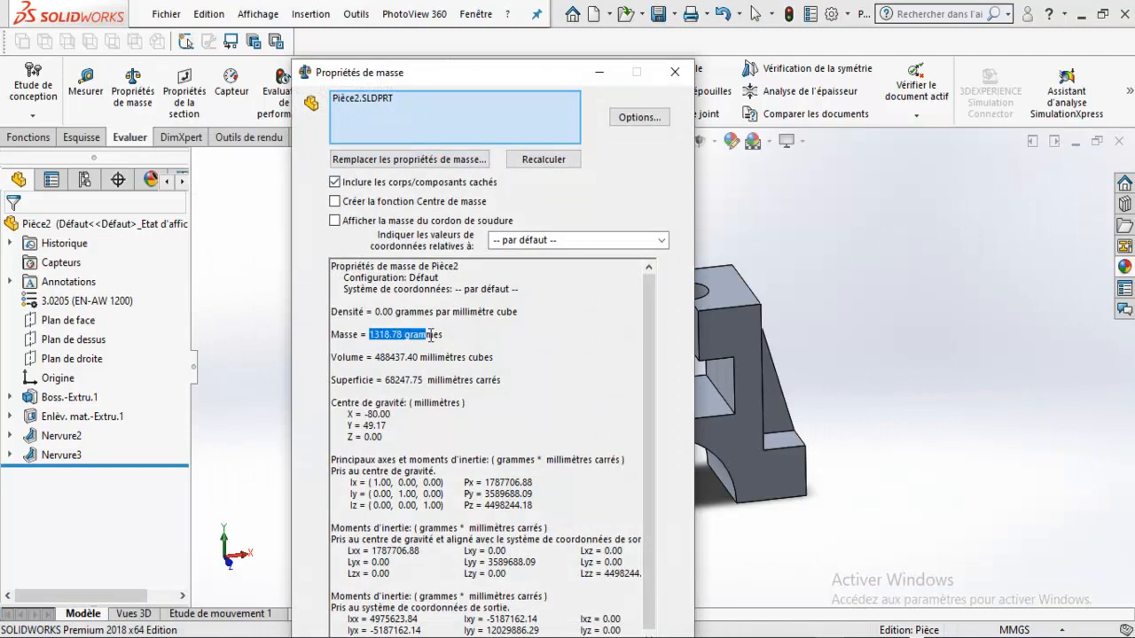
left_click(675, 72)
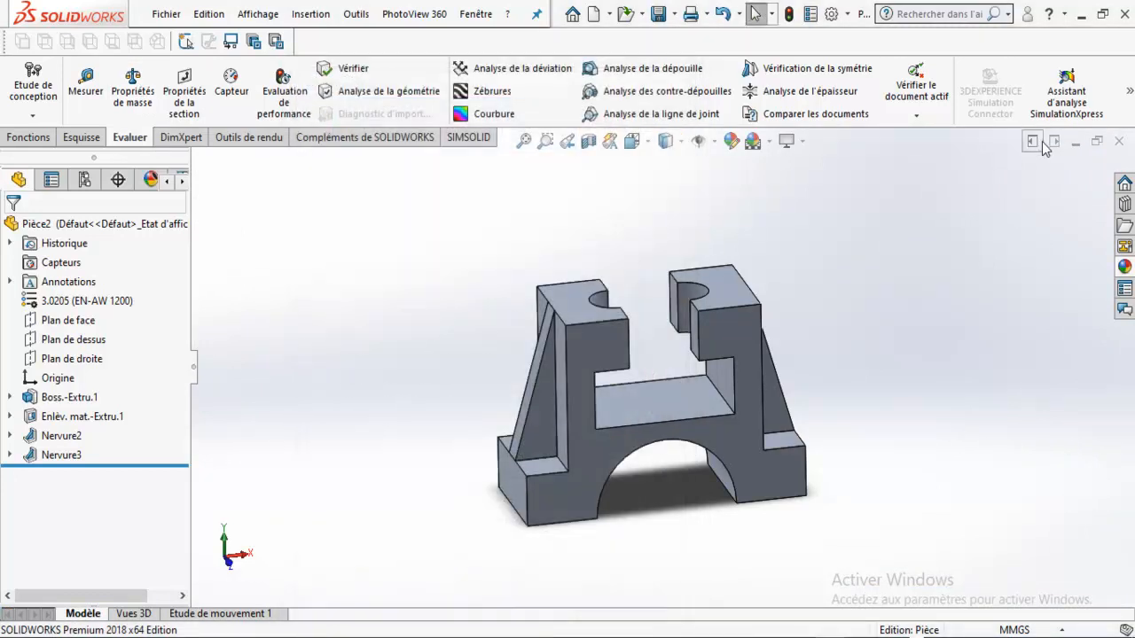
Step: Show Pièce2 and Pièce d'essai1 side by side, and collapse the feature tree of Pièce d'essai1
left_click(1052, 142)
left_click(839, 262)
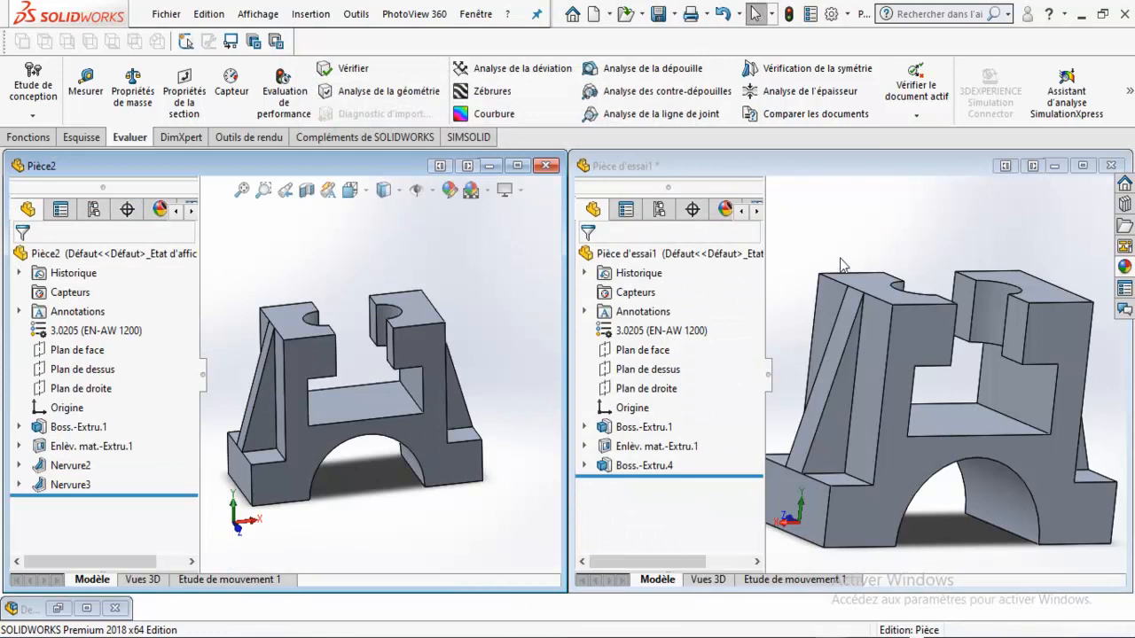
left_click(768, 389)
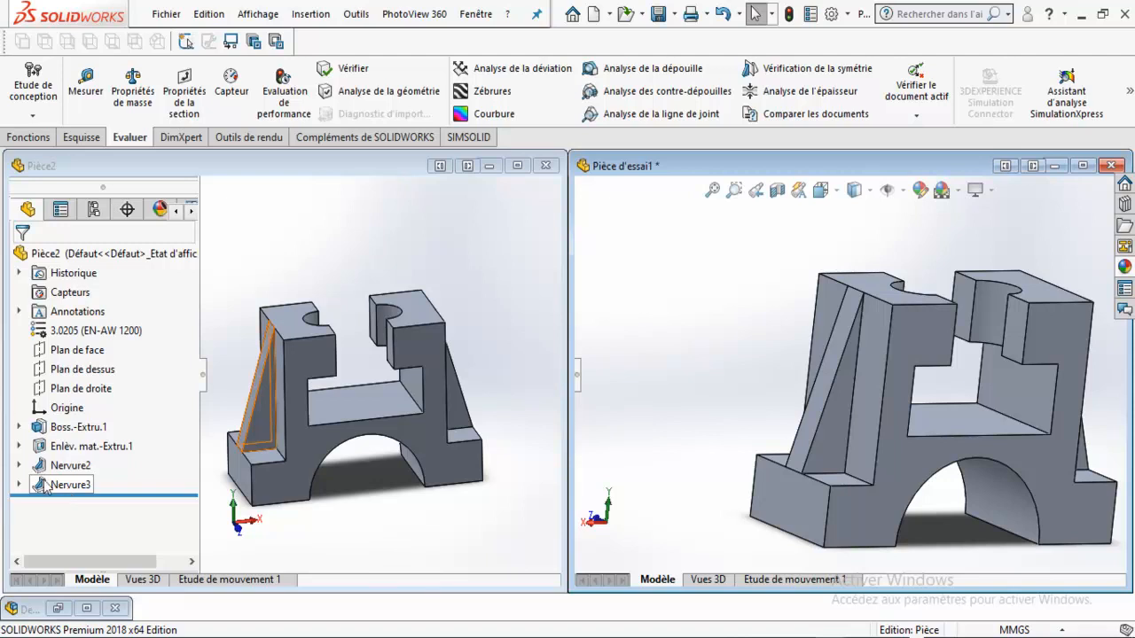
Step: Show the feature tree of Pièce d'essai1 and compare its features with those of Pièce2 in the side-by-side windows
left_click(577, 376)
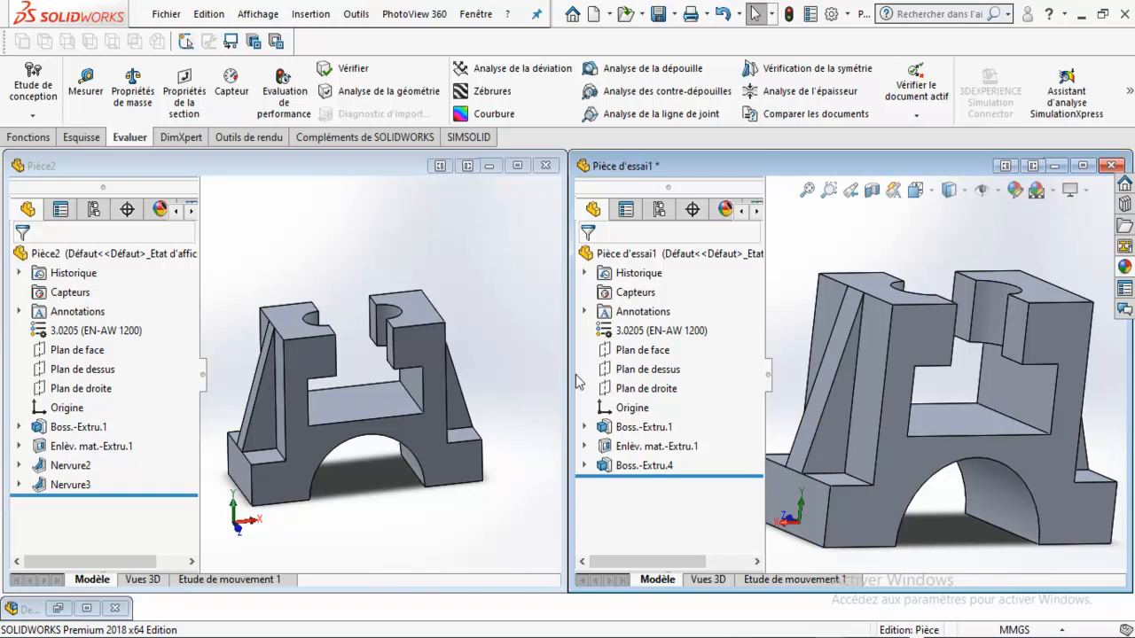
left_click(276, 276)
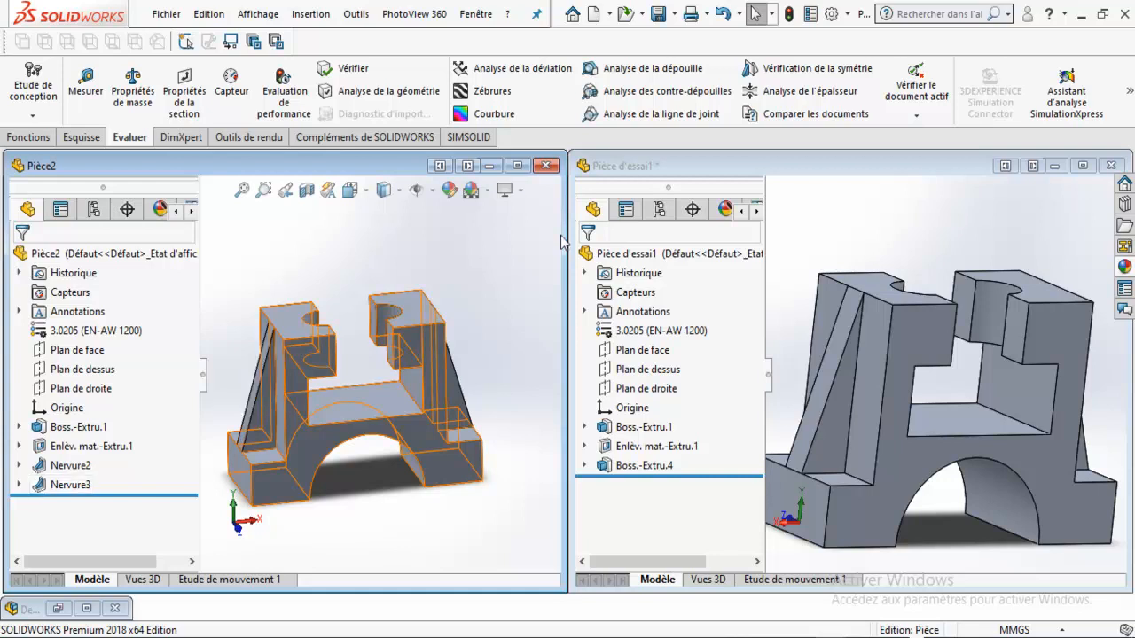
left_click(853, 218)
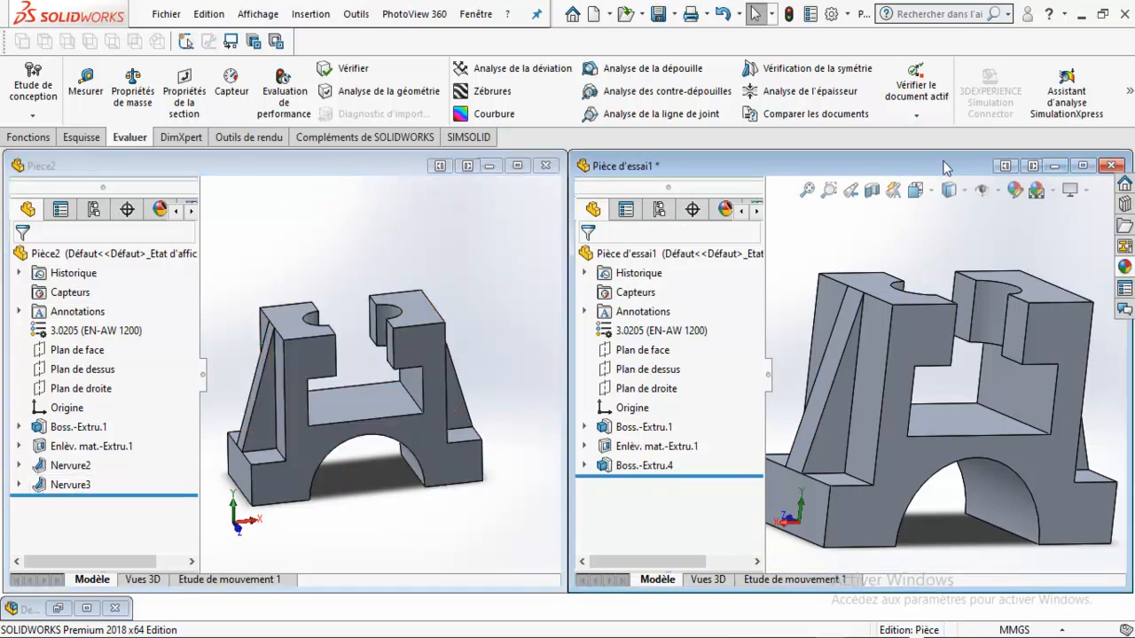
left_click_drag(935, 169, 940, 163)
left_click_drag(302, 173, 314, 153)
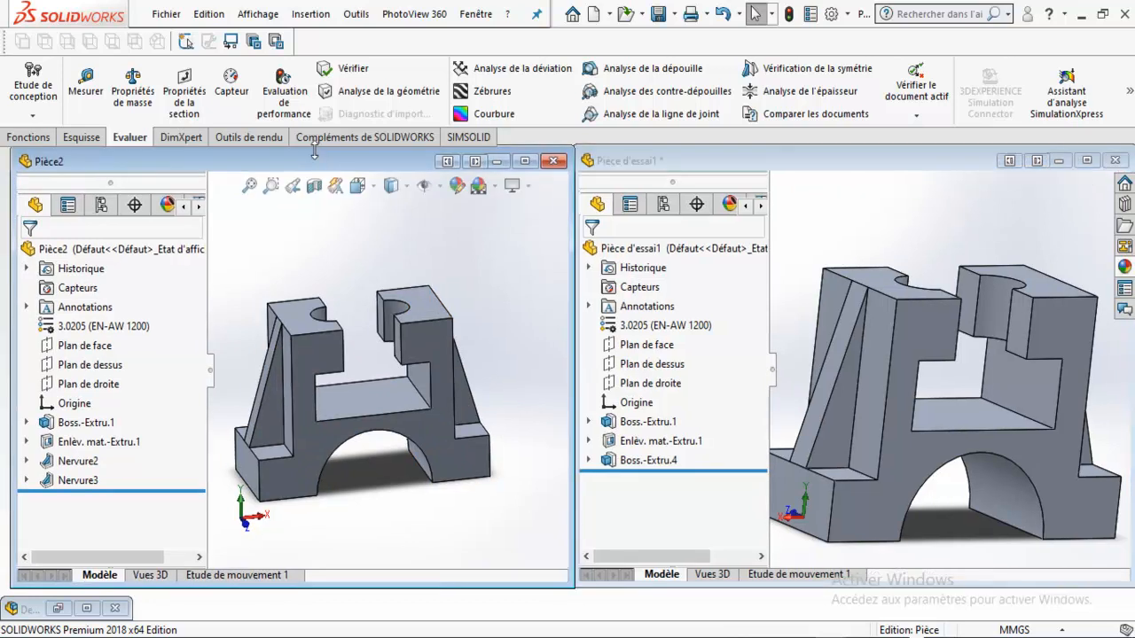
left_click(893, 238)
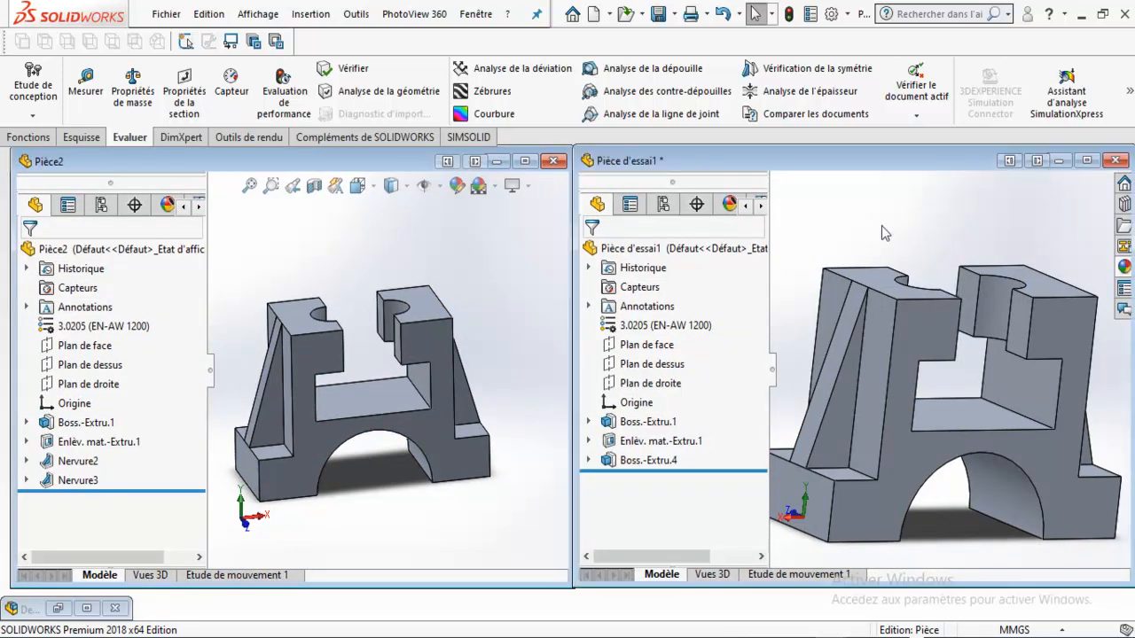
Step: Minimize Pièce d'essai1, maximize Pièce2, and switch its view to the rendered preview
left_click(1061, 162)
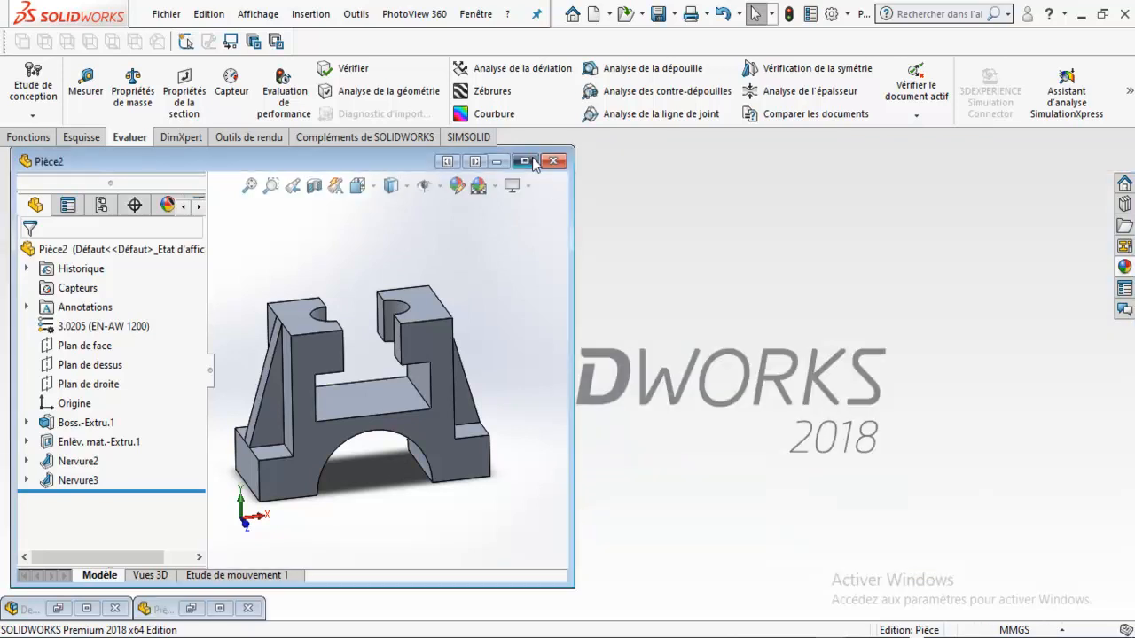
left_click(527, 163)
left_click(632, 140)
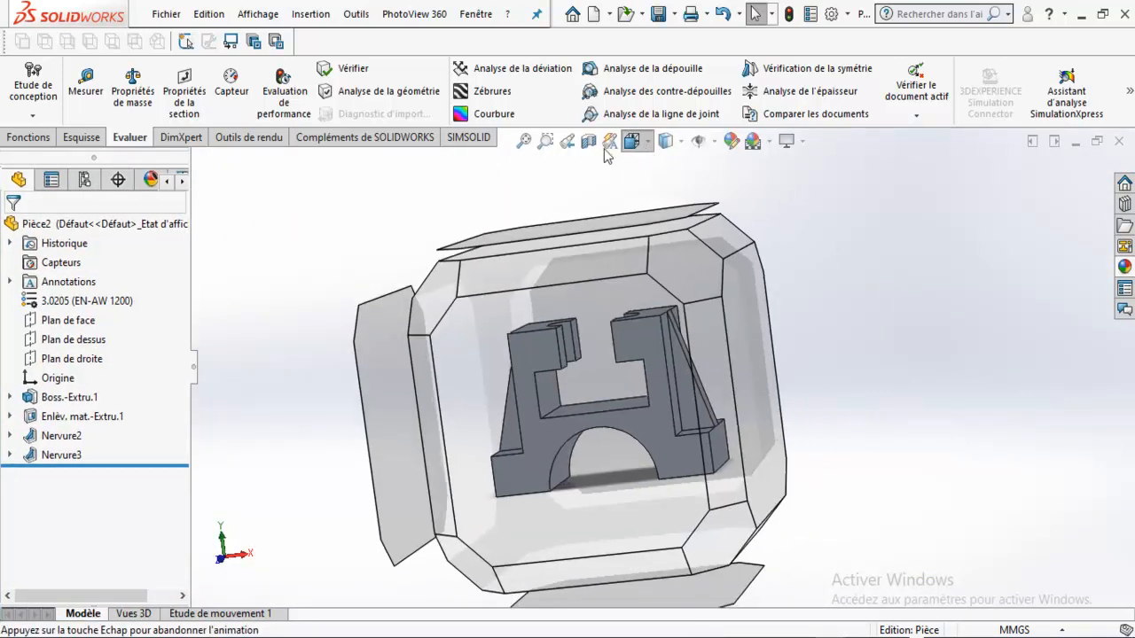
left_click(666, 140)
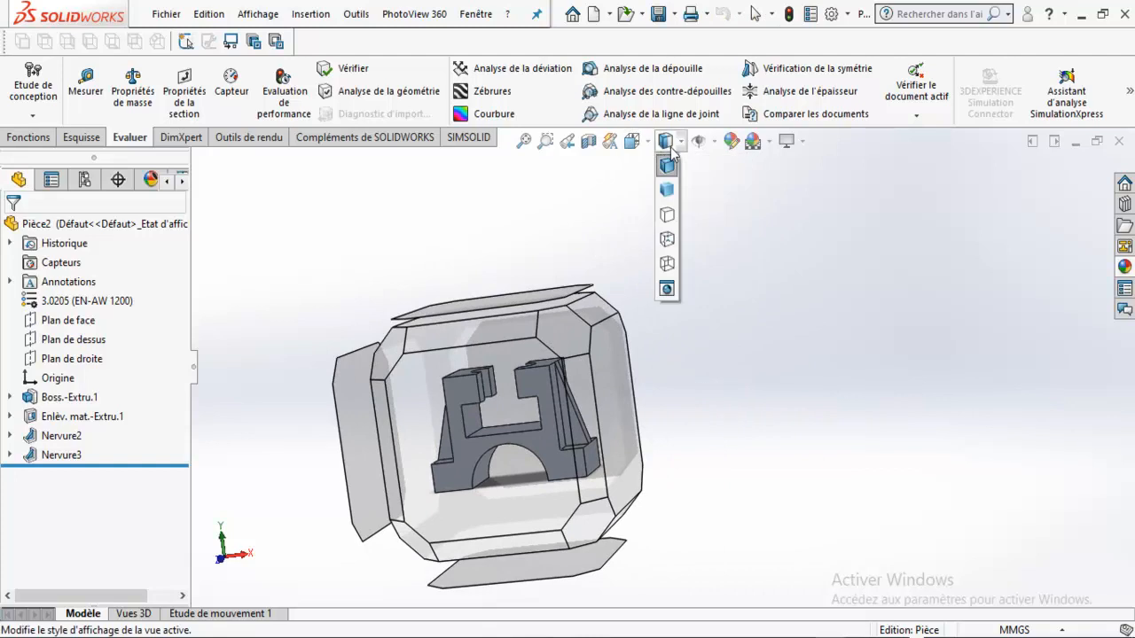
left_click(666, 290)
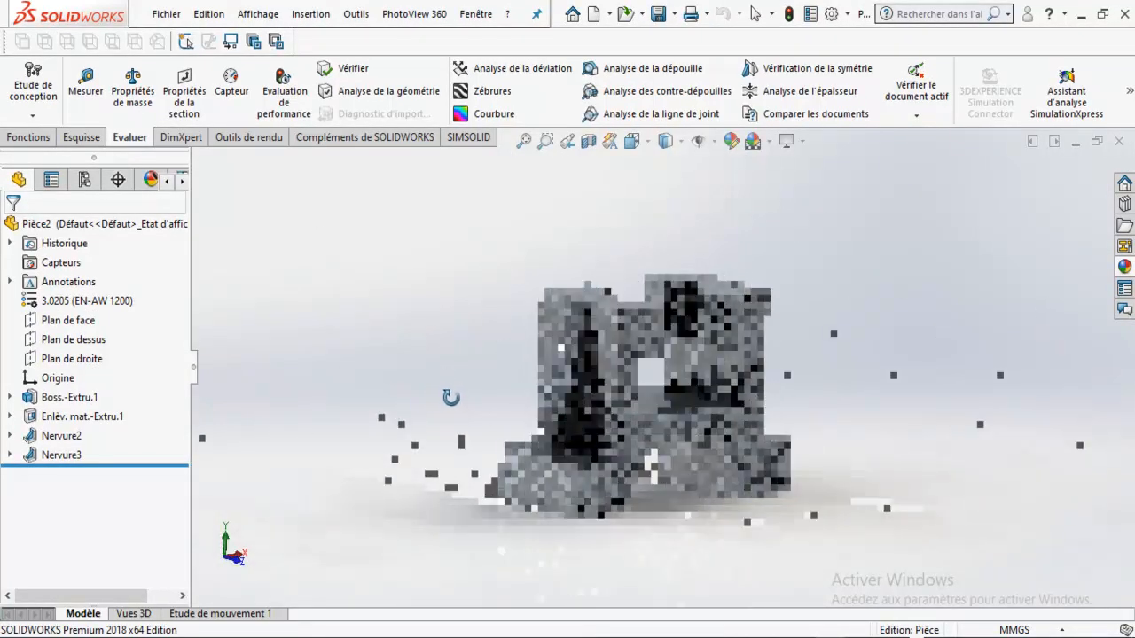
Step: Open the material editor for Pièce2 and browse the DIN materials, including the non-alloy steels (DIN Acier non allié)
right_click(100, 308)
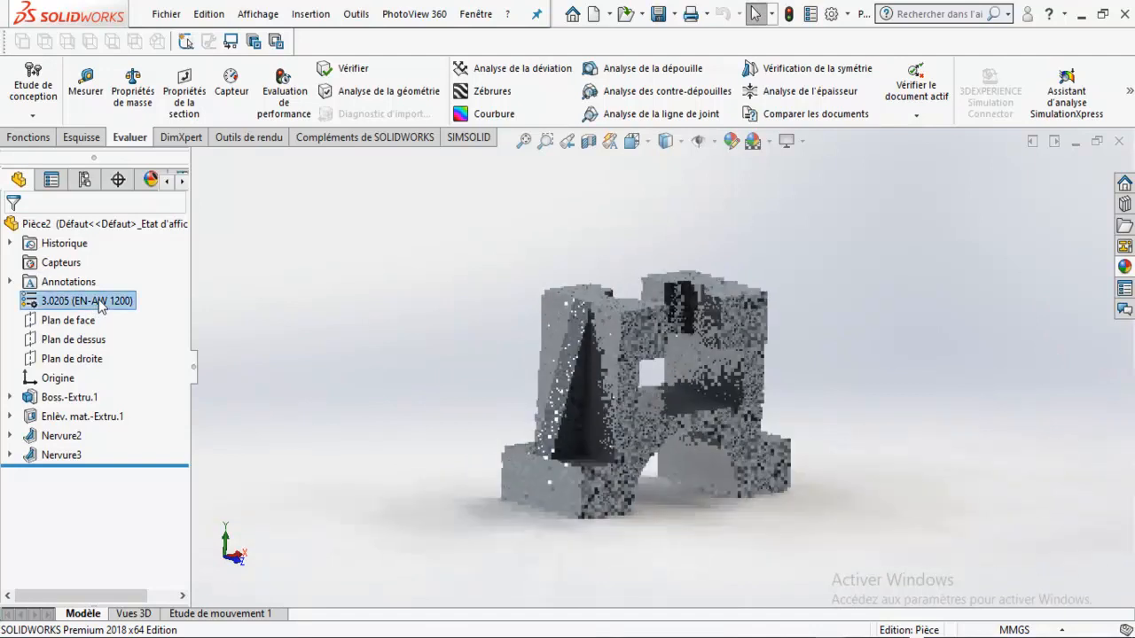
left_click(190, 307)
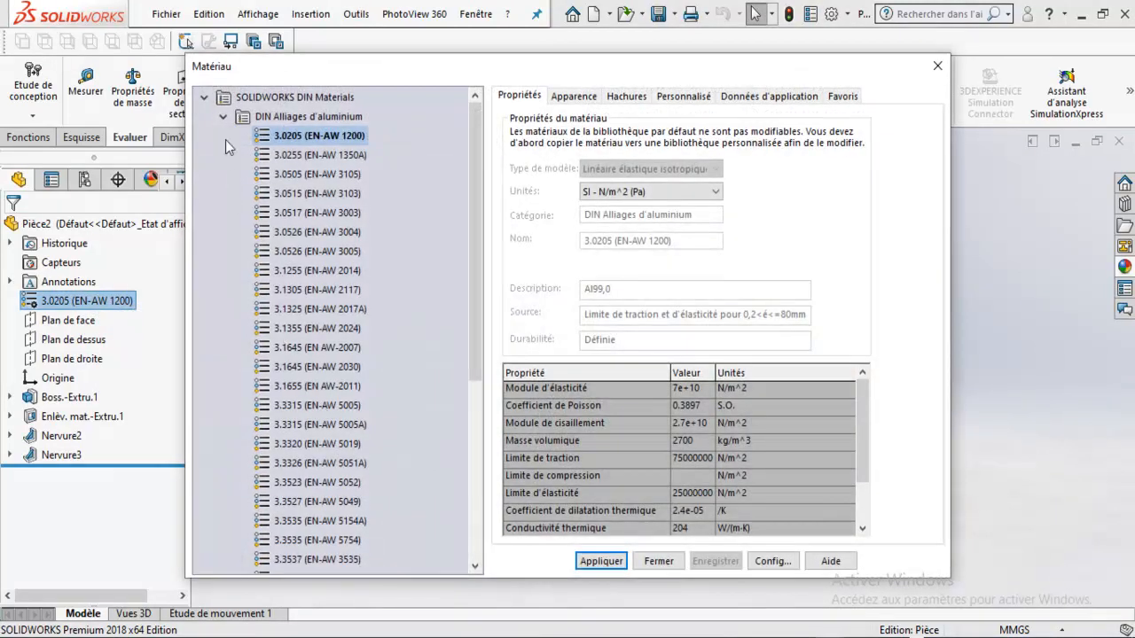
left_click(224, 117)
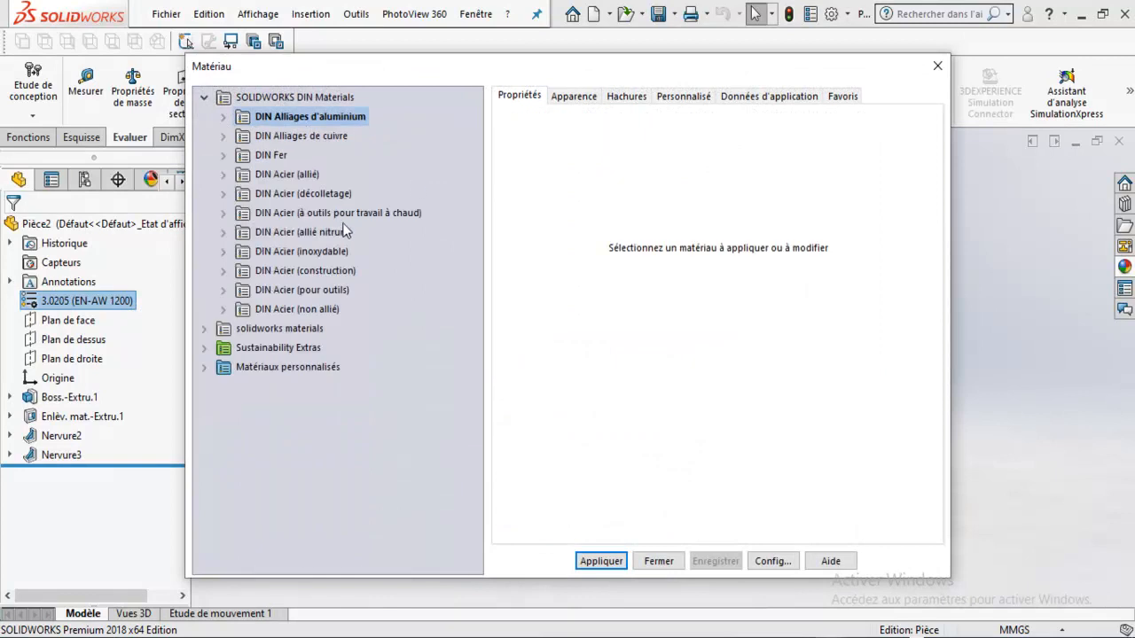
left_click(222, 309)
scroll(230, 292, "down", 3)
scroll(244, 258, "up", 2)
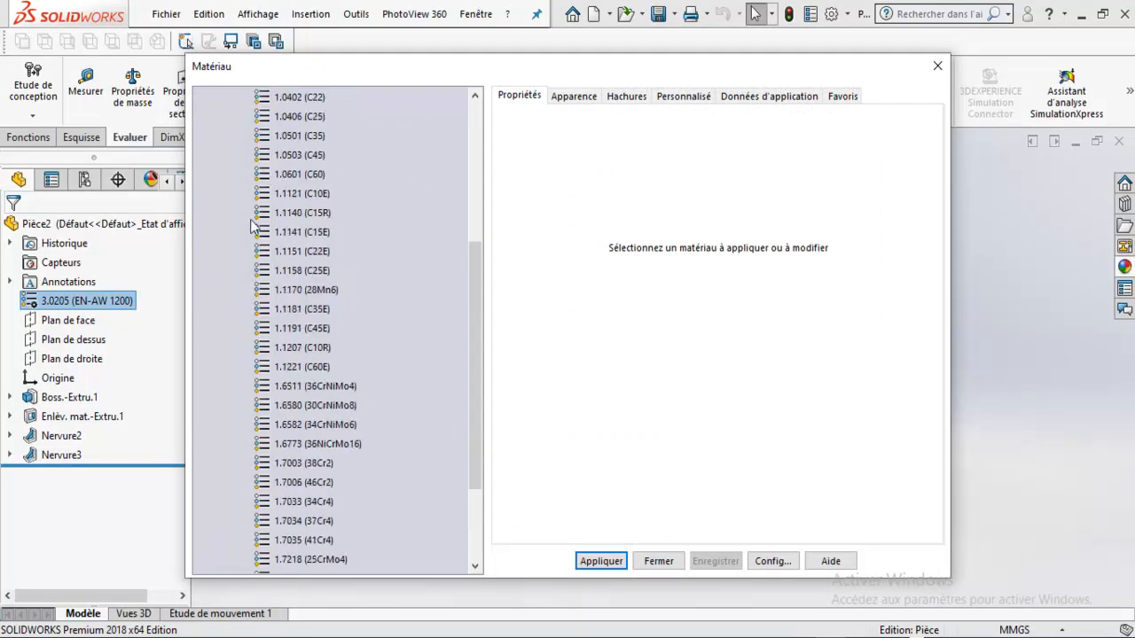
scroll(251, 226, "up", 3)
left_click(223, 153)
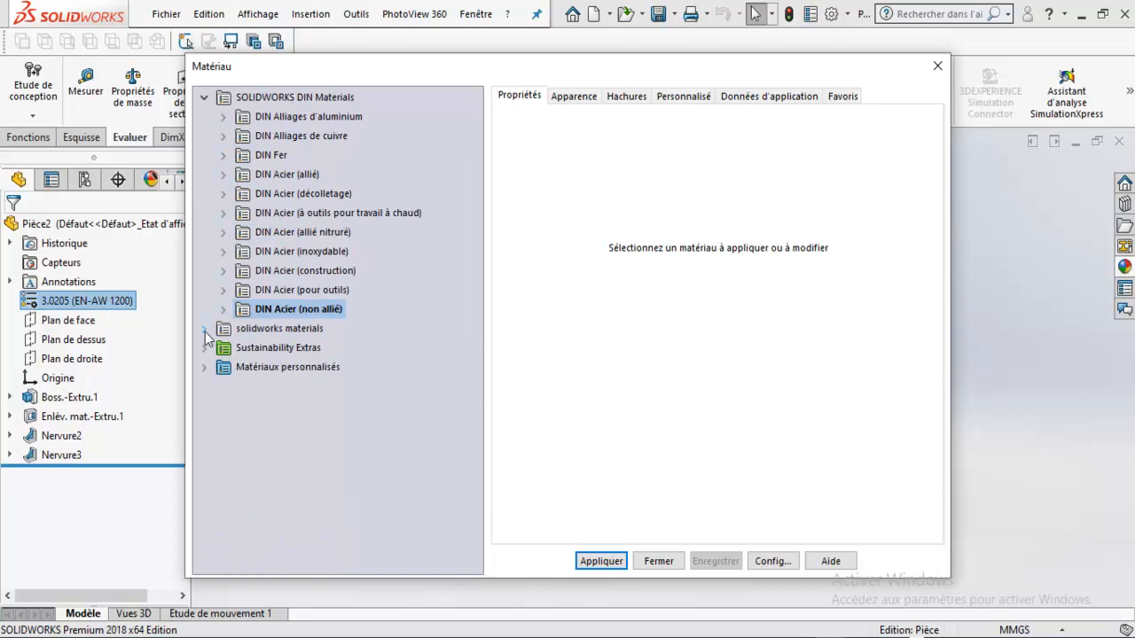
Step: Apply the Acajou material from the Bois category of solidworks materials to Pièce2 and inspect the rendered part
left_click(205, 330)
left_click_drag(480, 185, 477, 275)
left_click(224, 521)
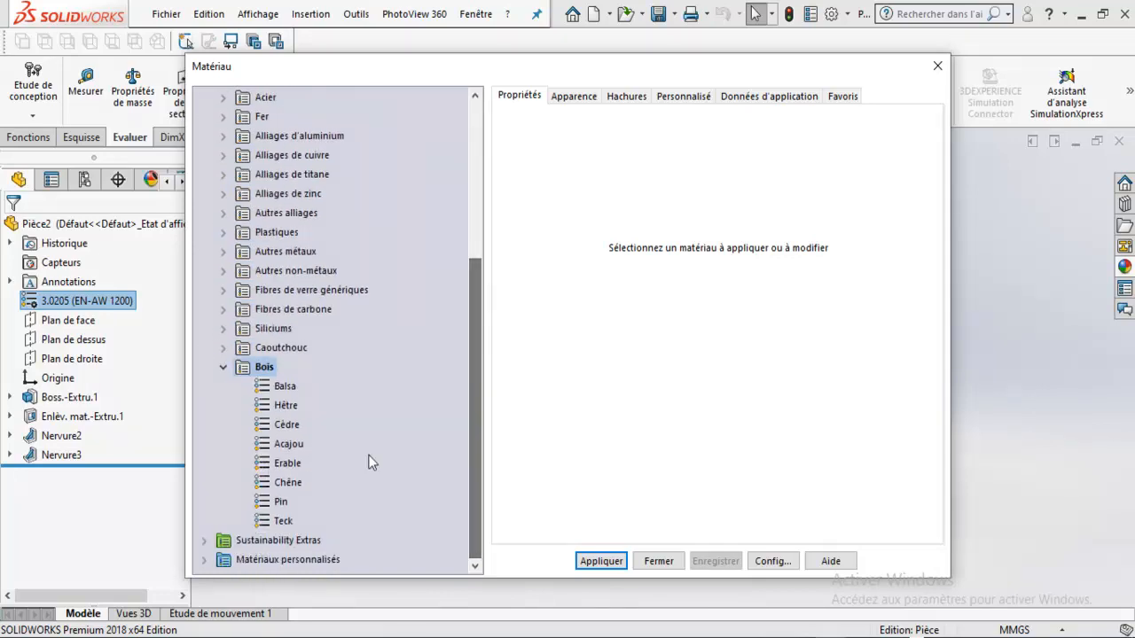
left_click(288, 446)
left_click(603, 560)
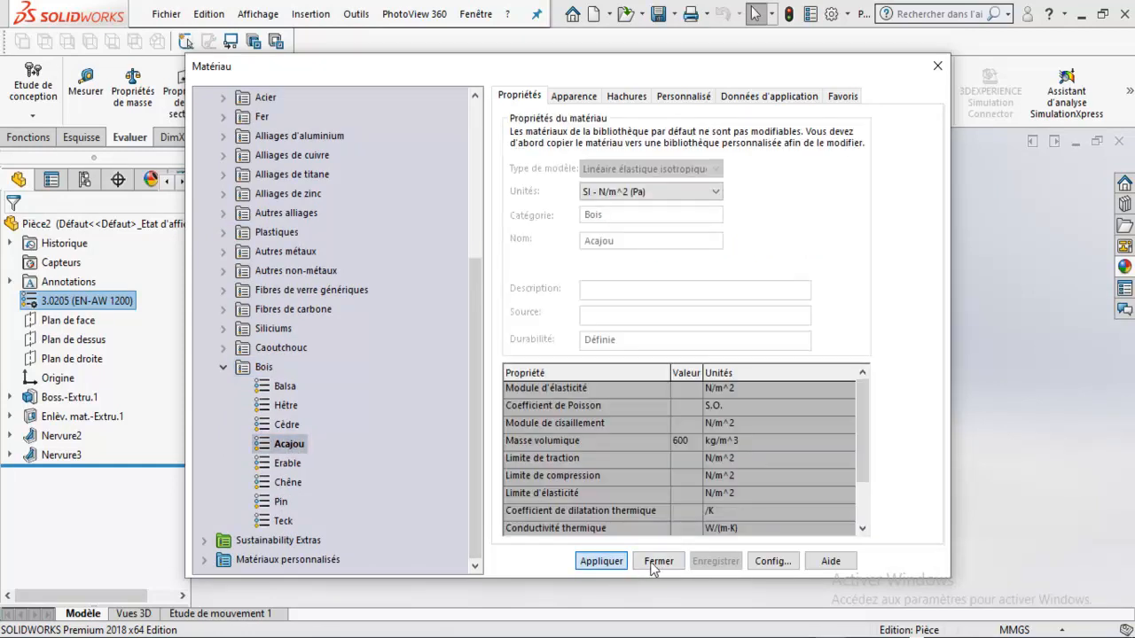
left_click(658, 560)
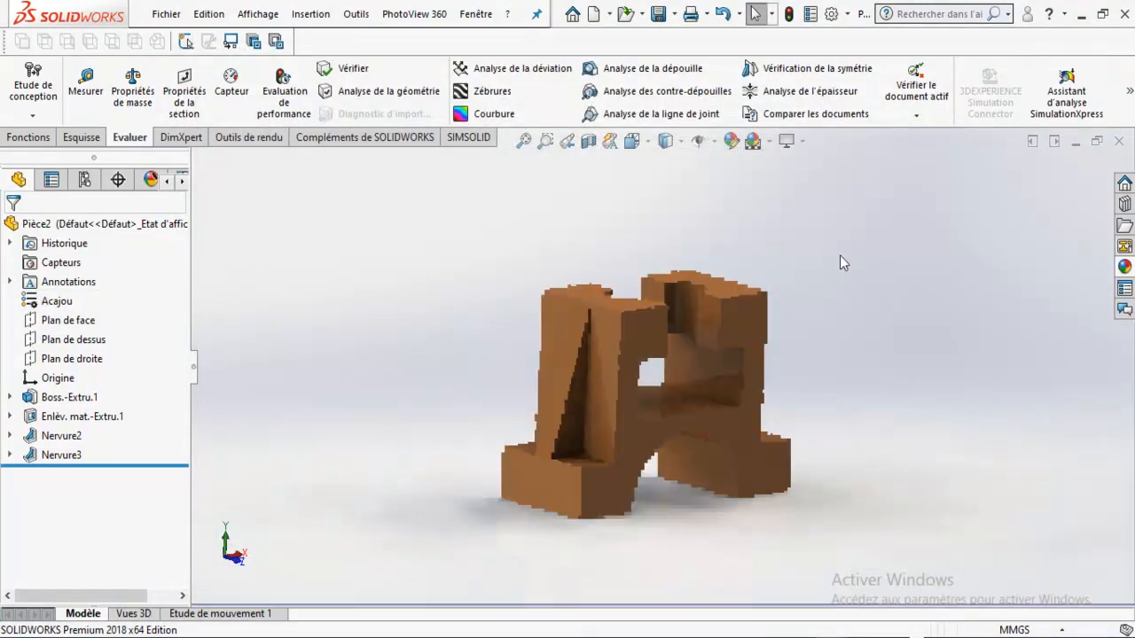
middle_click_drag(838, 390, 759, 338)
scroll(759, 339, "down", 3)
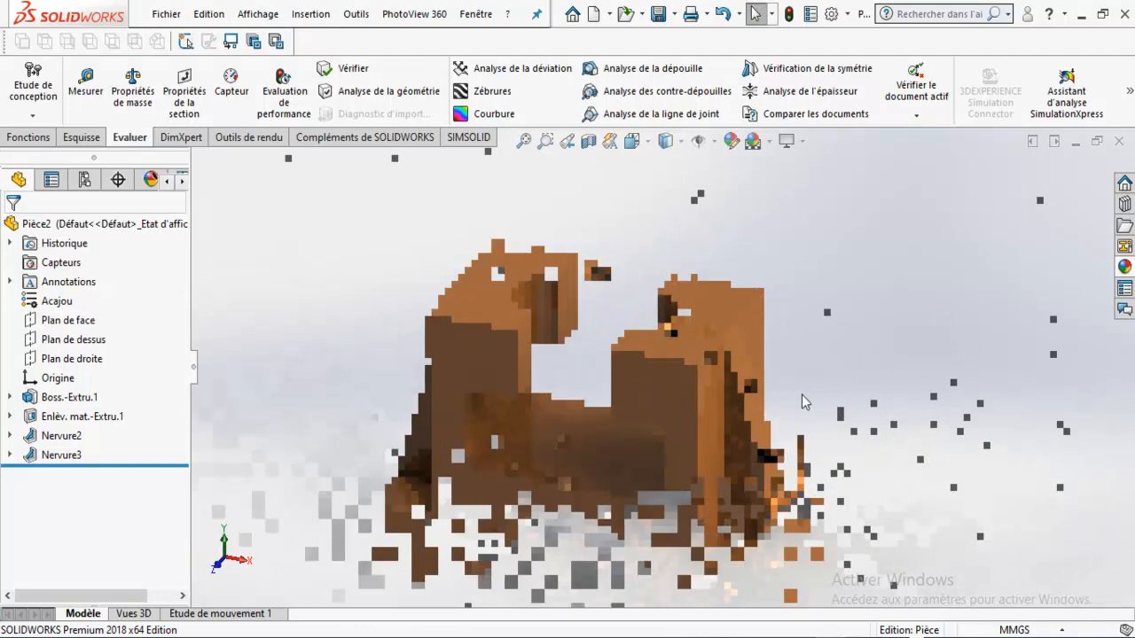